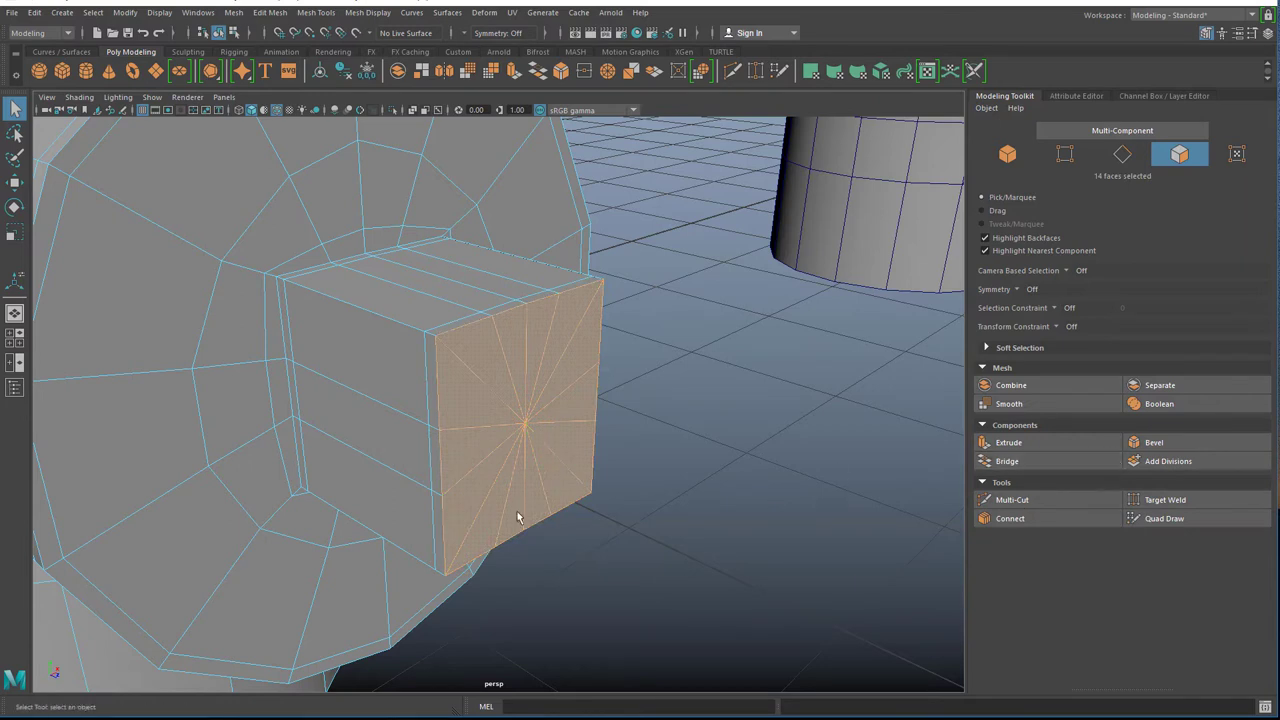
# Extrude the end faces of the front nozzle's square bolt and scale them slightly inward to form a support edge.
pyautogui.click(1040, 446)
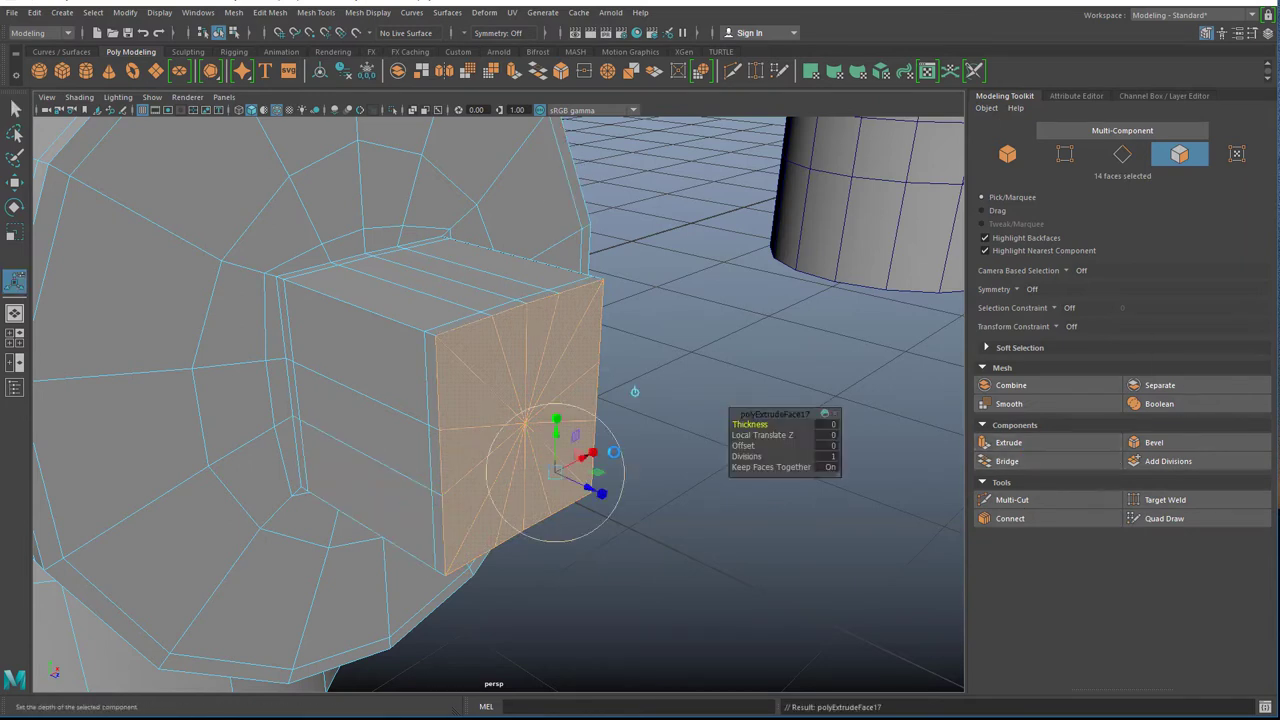
pyautogui.press('r')
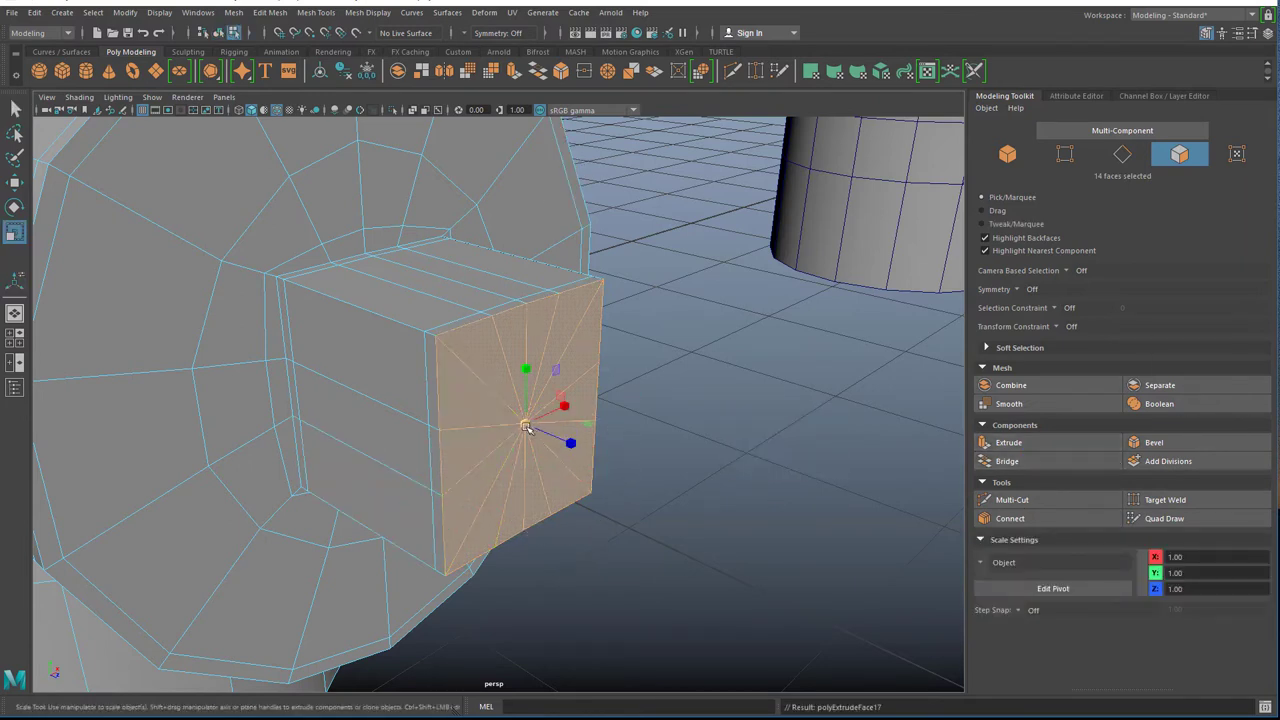
pyautogui.moveTo(525, 427); pyautogui.dragTo(524, 426)
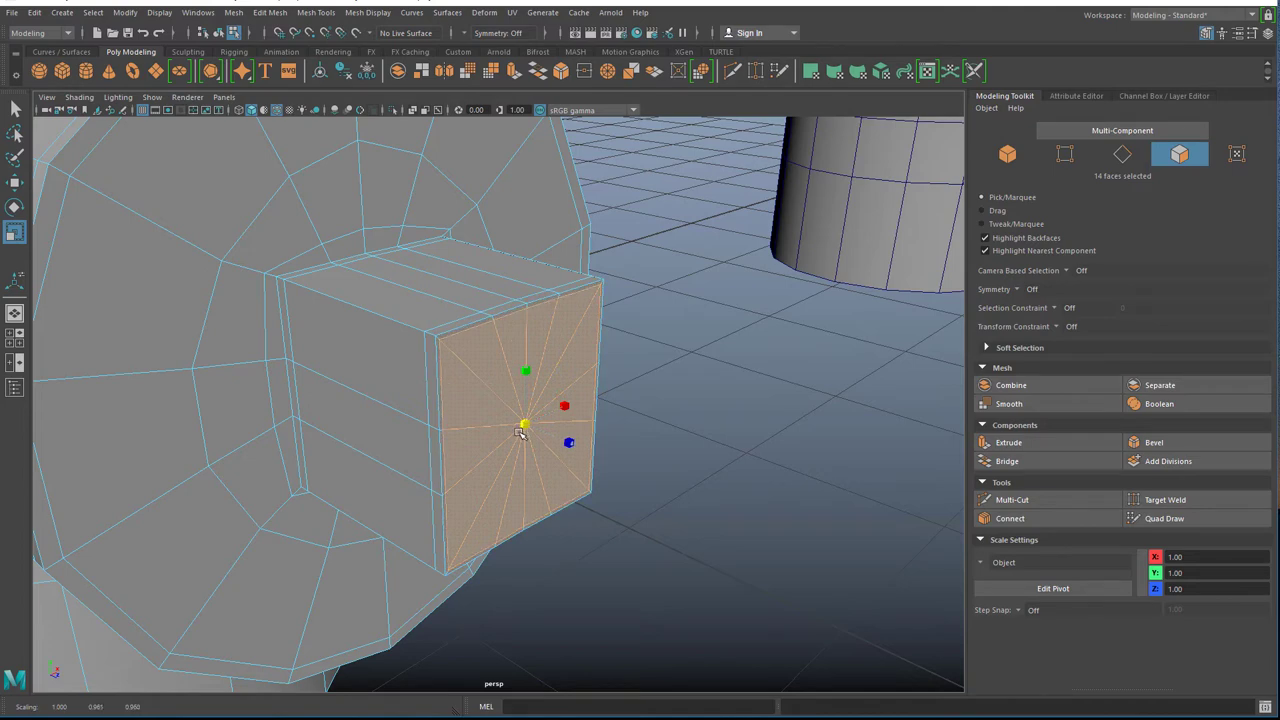
pyautogui.click(691, 526)
# Return to object selection mode and display the detailed hydrant with smooth mesh preview.
pyautogui.moveTo(429, 387); pyautogui.dragTo(458, 366, button='right')
pyautogui.press('3')
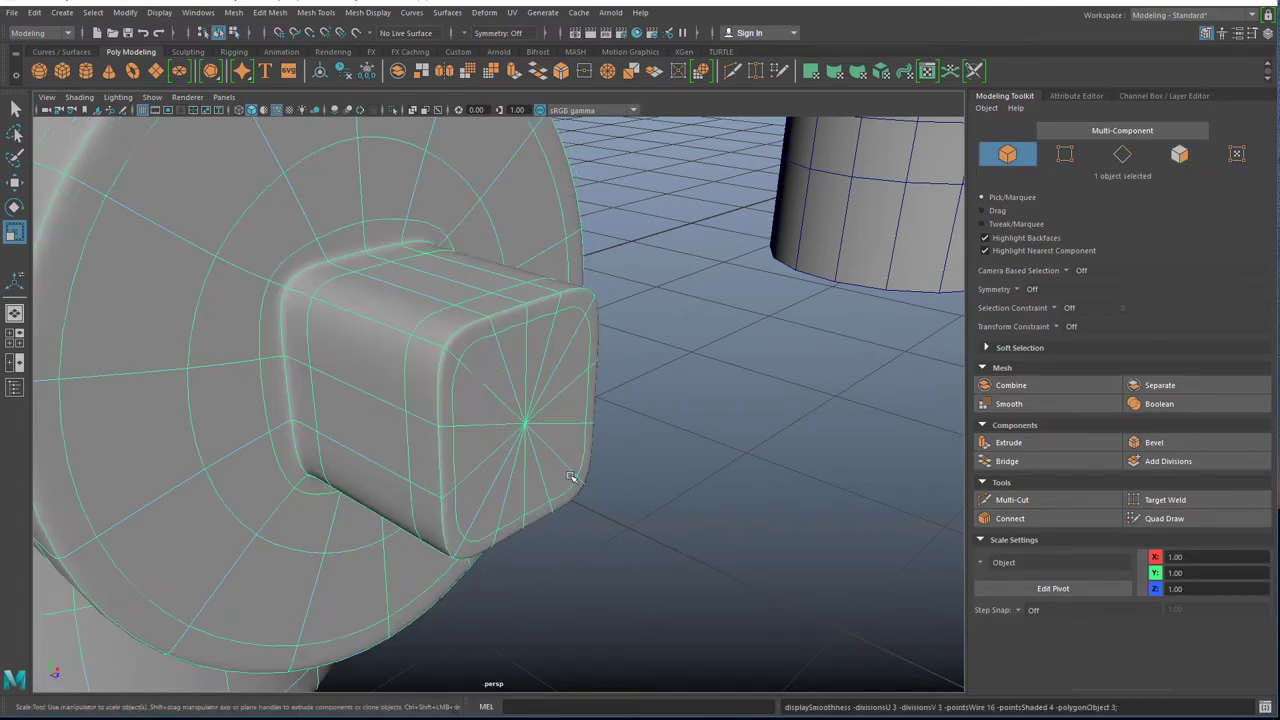
pyautogui.click(707, 539)
# Examine the smoothed hydrant's nozzles, flange and dome from several angles and compare it with the low-poly hydrant.
pyautogui.keyDown('alt'); pyautogui.moveTo(549, 509); pyautogui.dragTo(681, 440); pyautogui.keyUp('alt')
pyautogui.scroll(-5, 538, 497)
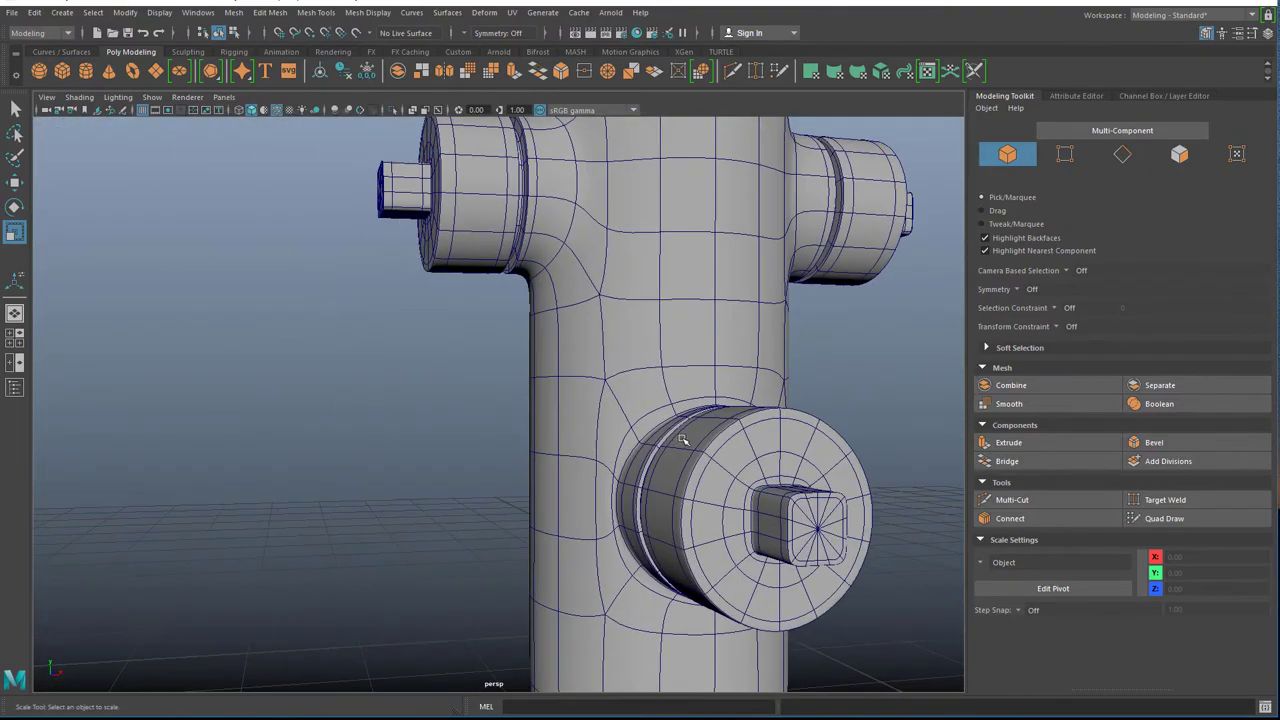
pyautogui.scroll(-3, 682, 439)
pyautogui.keyDown('alt'); pyautogui.moveTo(643, 302); pyautogui.dragTo(631, 489, button='middle'); pyautogui.keyUp('alt')
pyautogui.keyDown('alt'); pyautogui.moveTo(631, 489); pyautogui.dragTo(575, 512); pyautogui.keyUp('alt')
pyautogui.scroll(-3, 606, 440)
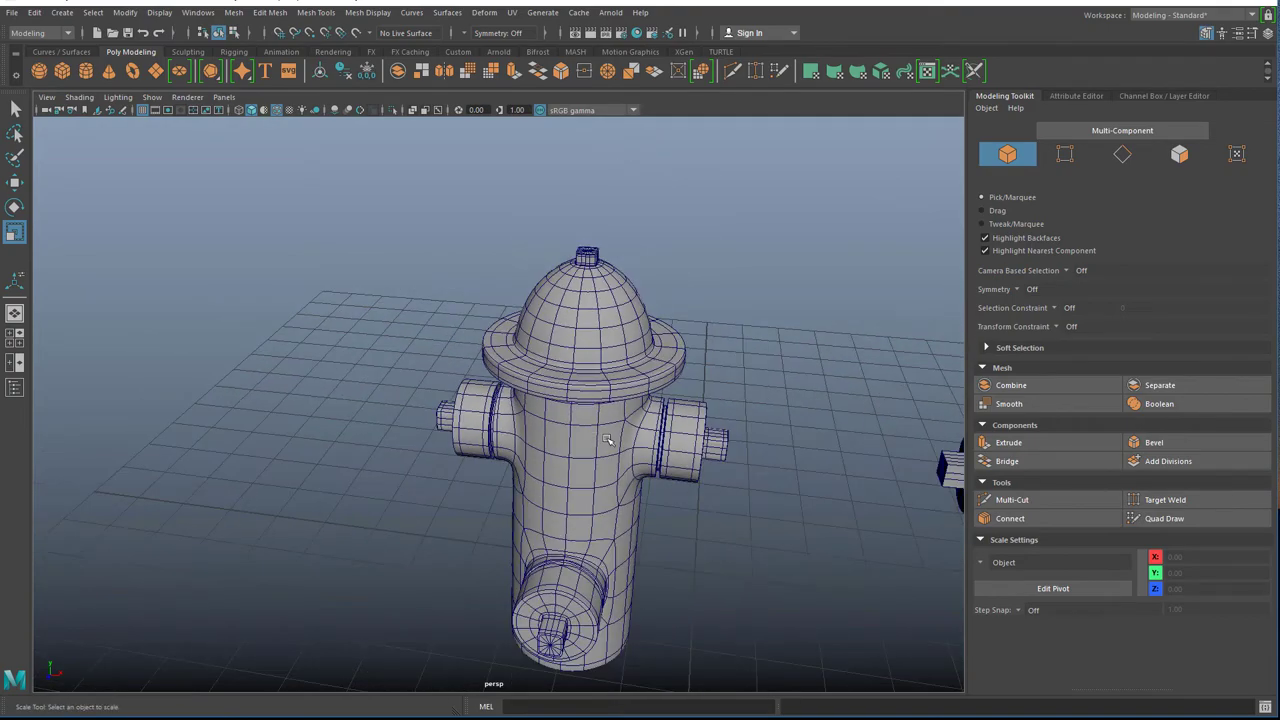
pyautogui.keyDown('alt'); pyautogui.moveTo(606, 440); pyautogui.dragTo(592, 525); pyautogui.keyUp('alt')
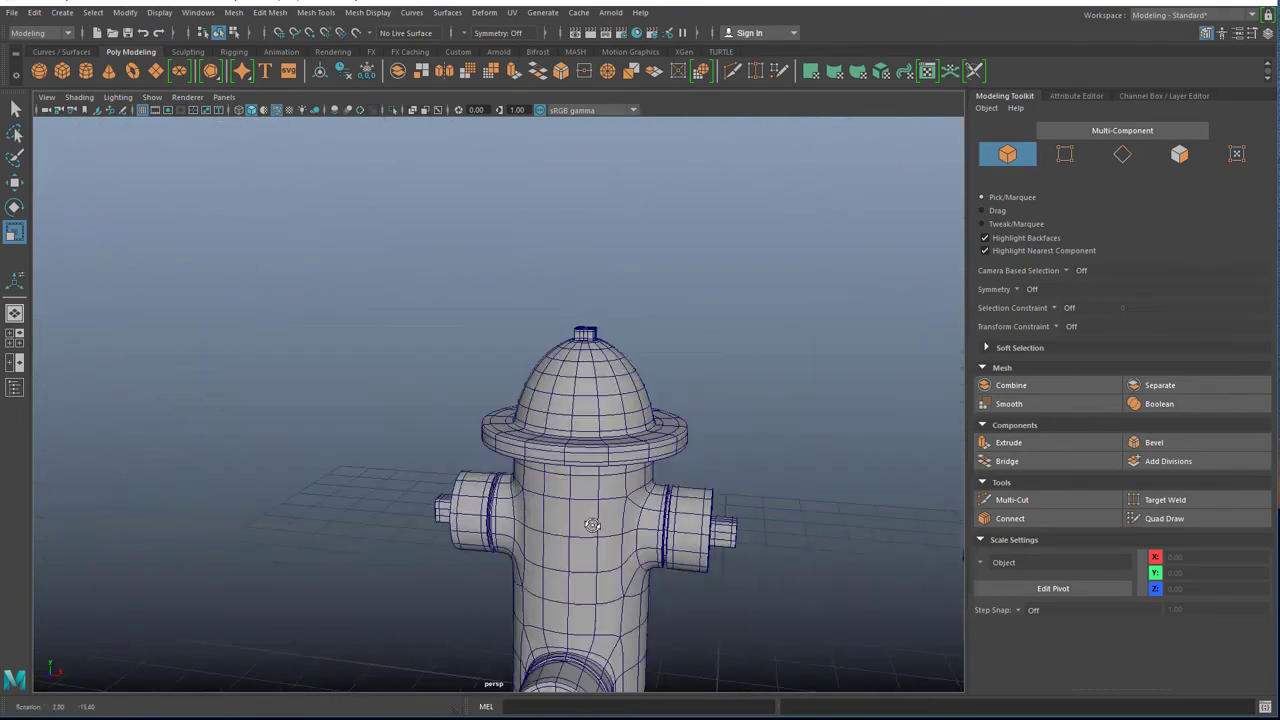
pyautogui.scroll(8, 592, 525)
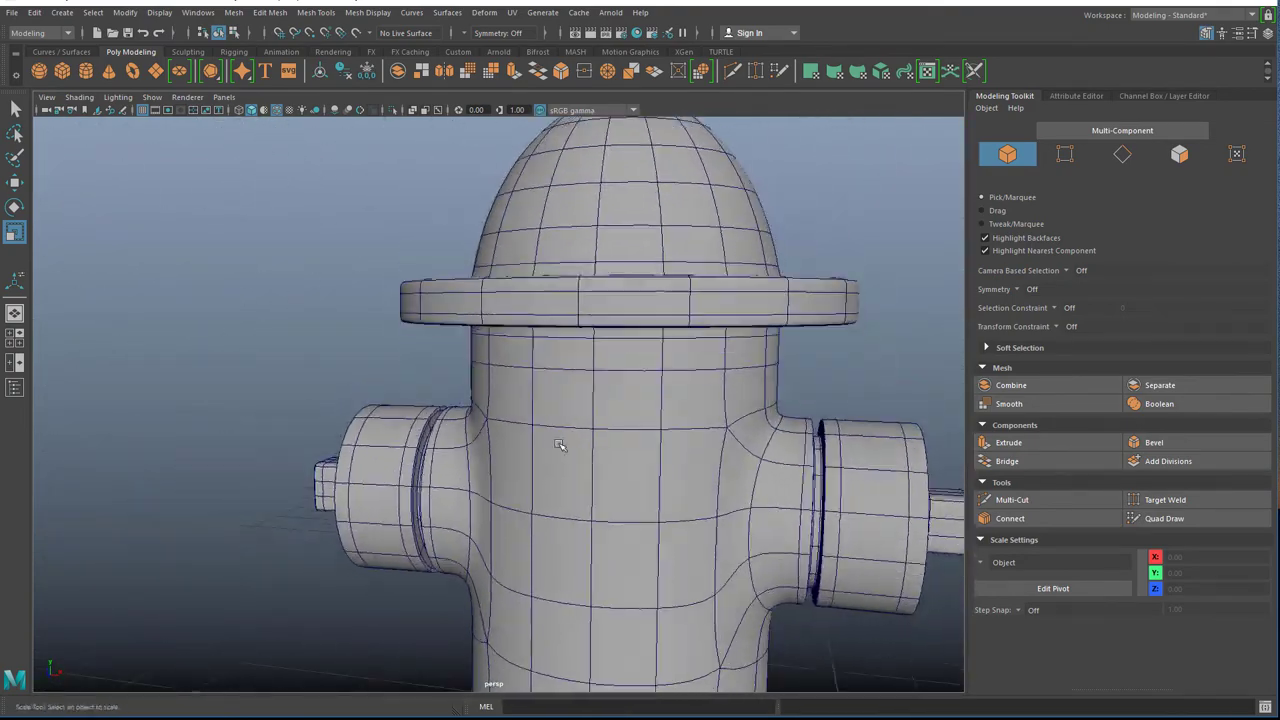
pyautogui.scroll(-4, 560, 445)
pyautogui.keyDown('alt'); pyautogui.moveTo(600, 460); pyautogui.dragTo(412, 452); pyautogui.keyUp('alt')
pyautogui.scroll(-4, 520, 460)
pyautogui.keyDown('alt'); pyautogui.moveTo(675, 472); pyautogui.dragTo(648, 476); pyautogui.keyUp('alt')
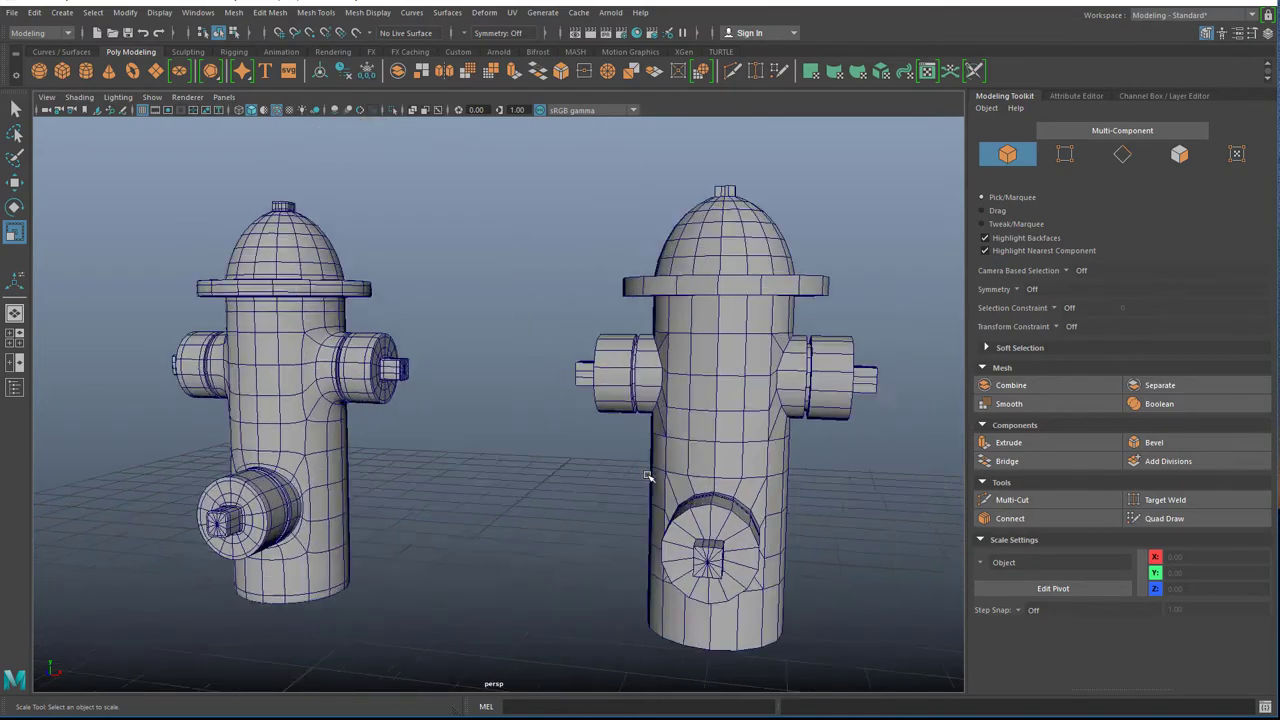
# Examine the low-poly hydrant's topology around the body, flange and nozzles from several angles.
pyautogui.scroll(6, 648, 477)
pyautogui.click(503, 478)
pyautogui.press('f')
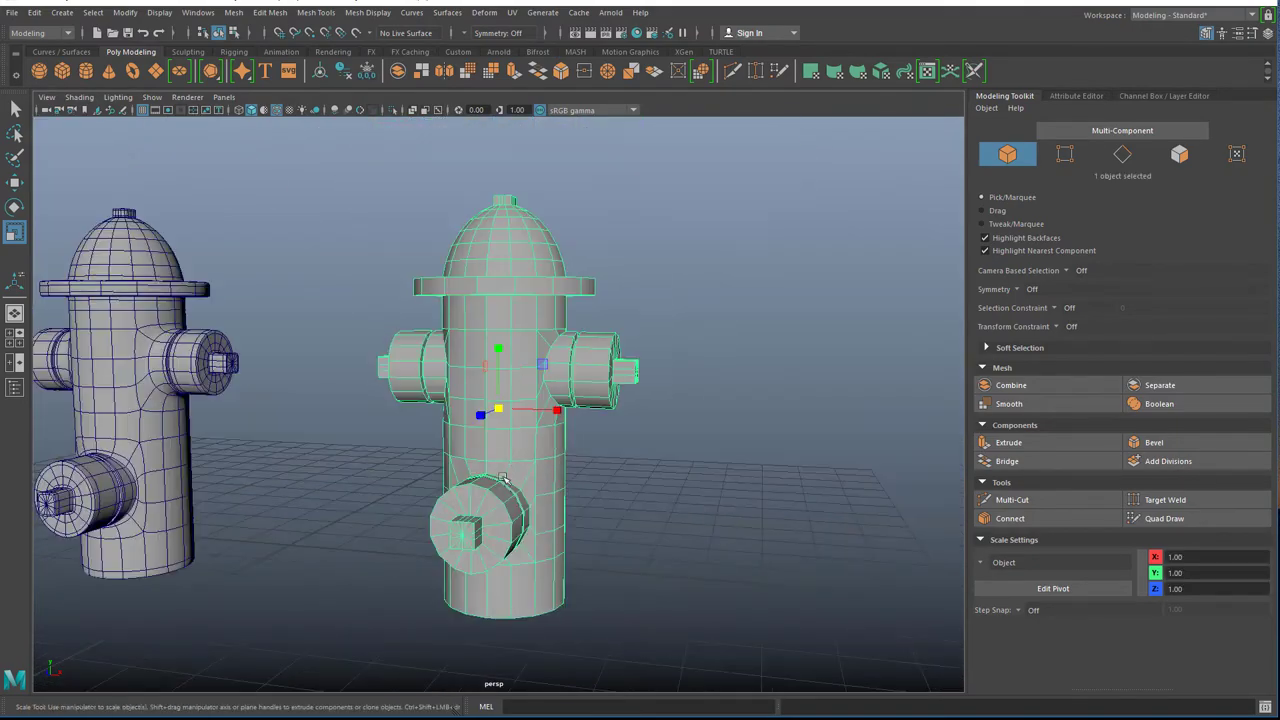
pyautogui.scroll(4, 517, 471)
pyautogui.keyDown('alt'); pyautogui.moveTo(516, 415); pyautogui.dragTo(570, 418); pyautogui.keyUp('alt')
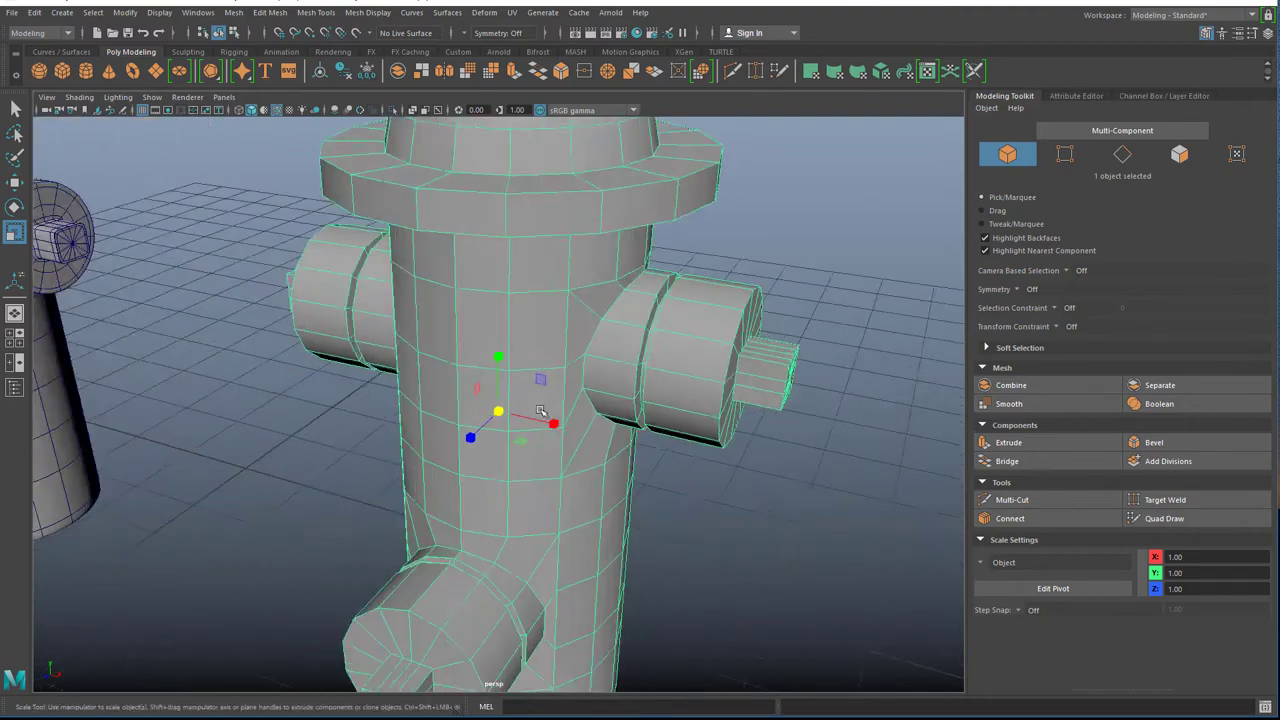
pyautogui.scroll(-5, 540, 411)
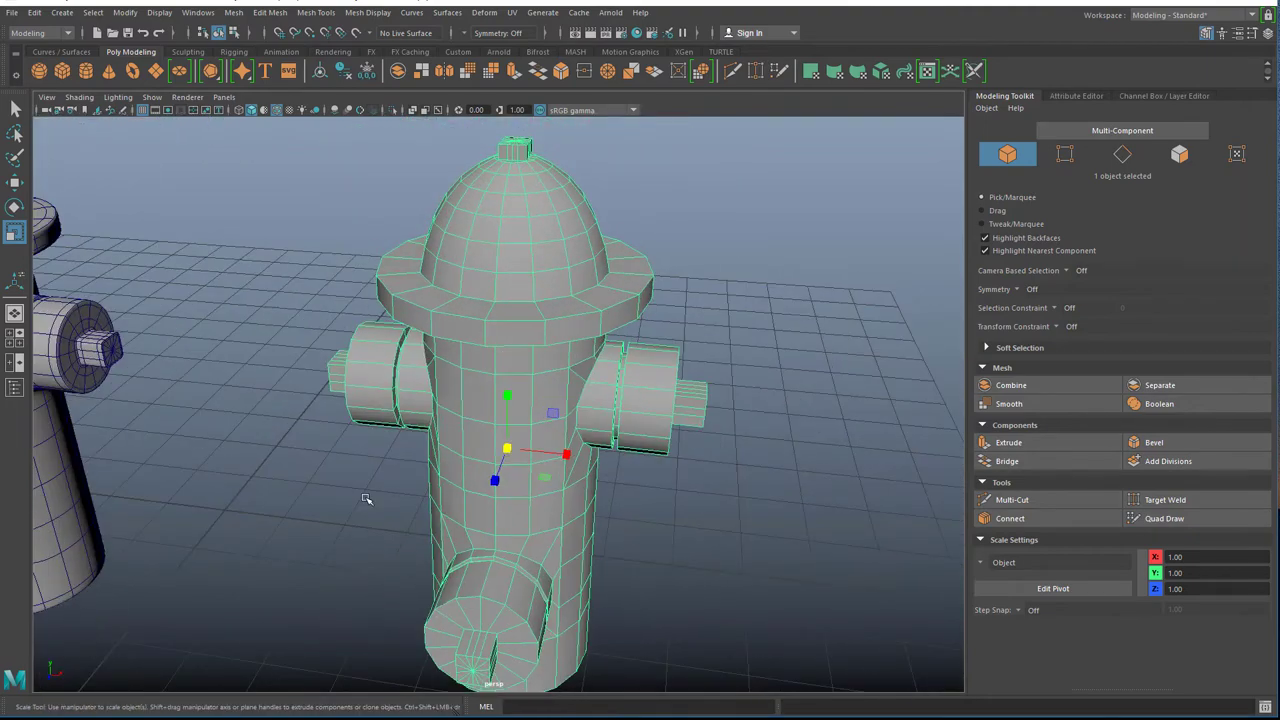
pyautogui.press('q')
pyautogui.keyDown('alt'); pyautogui.moveTo(456, 543); pyautogui.dragTo(391, 236); pyautogui.keyUp('alt')
pyautogui.click(355, 468)
pyautogui.scroll(-3, 356, 468)
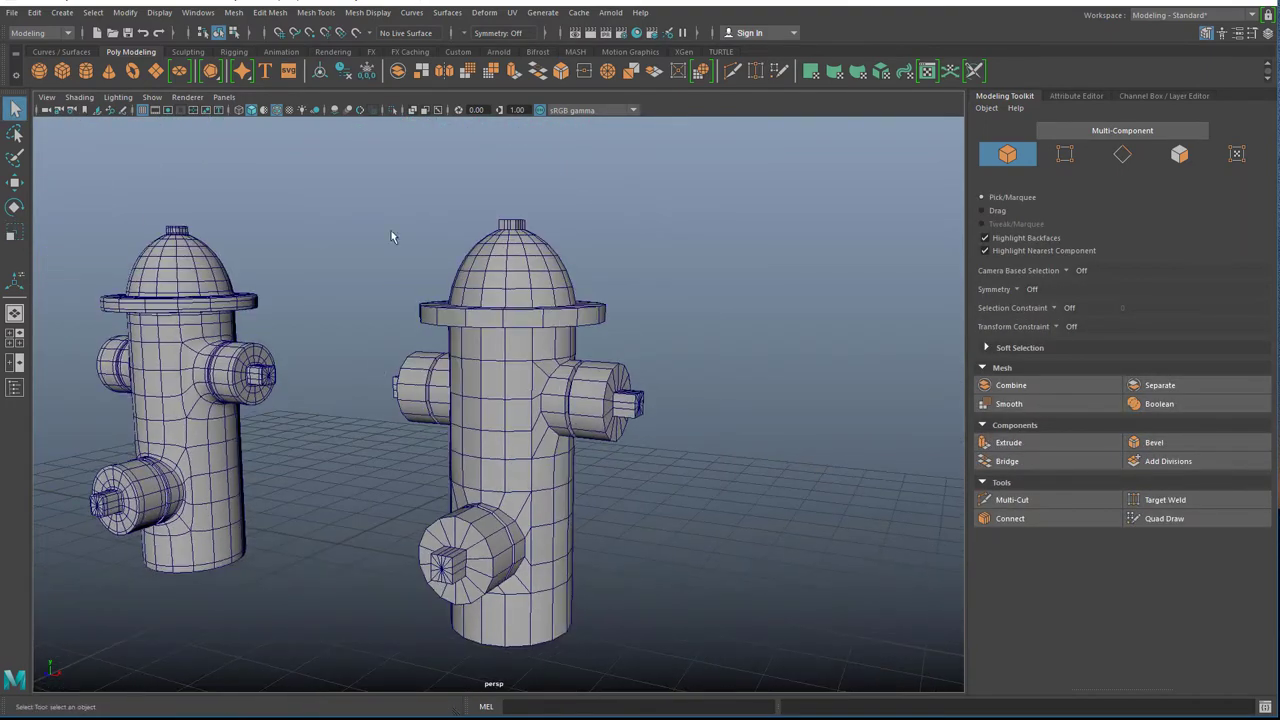
# Turn off wireframe on shaded and check the shading of both hydrants up close.
pyautogui.click(277, 110)
pyautogui.scroll(4, 446, 410)
pyautogui.moveTo(446, 410)
pyautogui.keyDown('alt'); pyautogui.mouseDown()
pyautogui.moveTo(634, 443)
pyautogui.moveTo(737, 420)
pyautogui.moveTo(786, 360)
pyautogui.moveTo(843, 353)
pyautogui.moveTo(694, 409)
pyautogui.moveTo(509, 406)
pyautogui.moveTo(390, 444)
pyautogui.moveTo(429, 414)
pyautogui.moveTo(538, 255)
pyautogui.mouseUp(); pyautogui.keyUp('alt')
pyautogui.scroll(3, 390, 444)
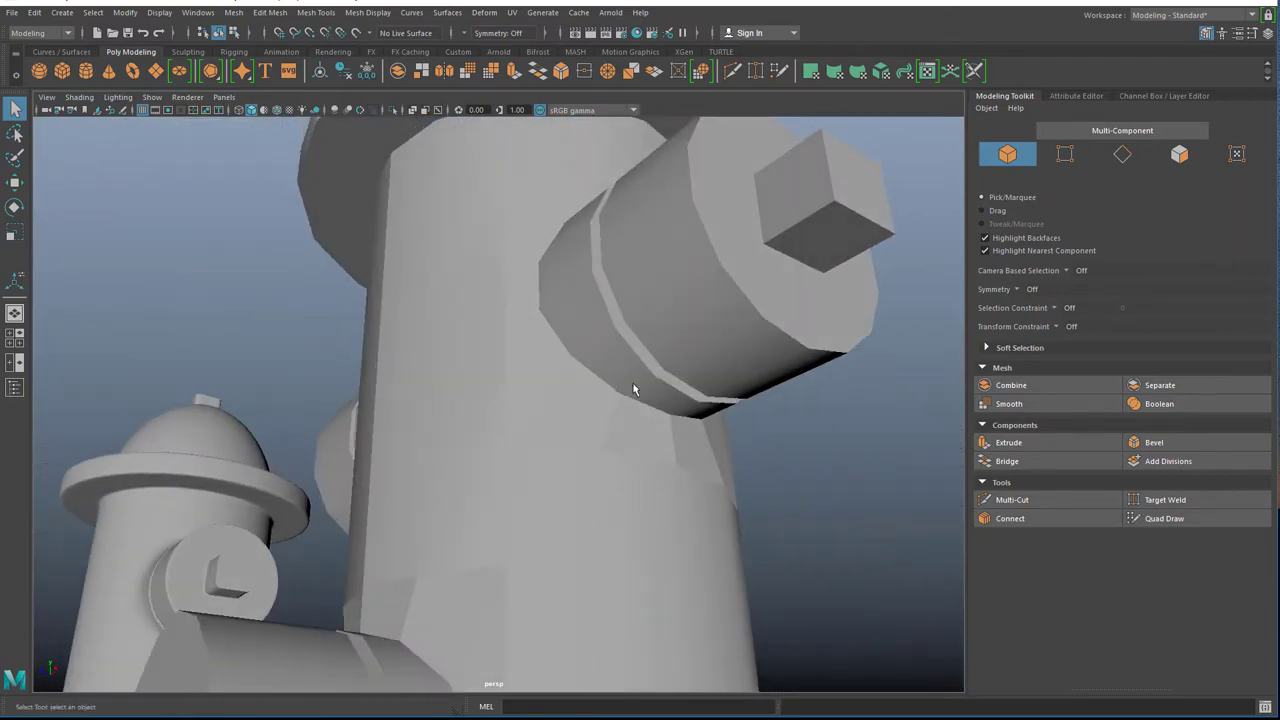
pyautogui.keyDown('alt'); pyautogui.moveTo(633, 388); pyautogui.dragTo(511, 386); pyautogui.keyUp('alt')
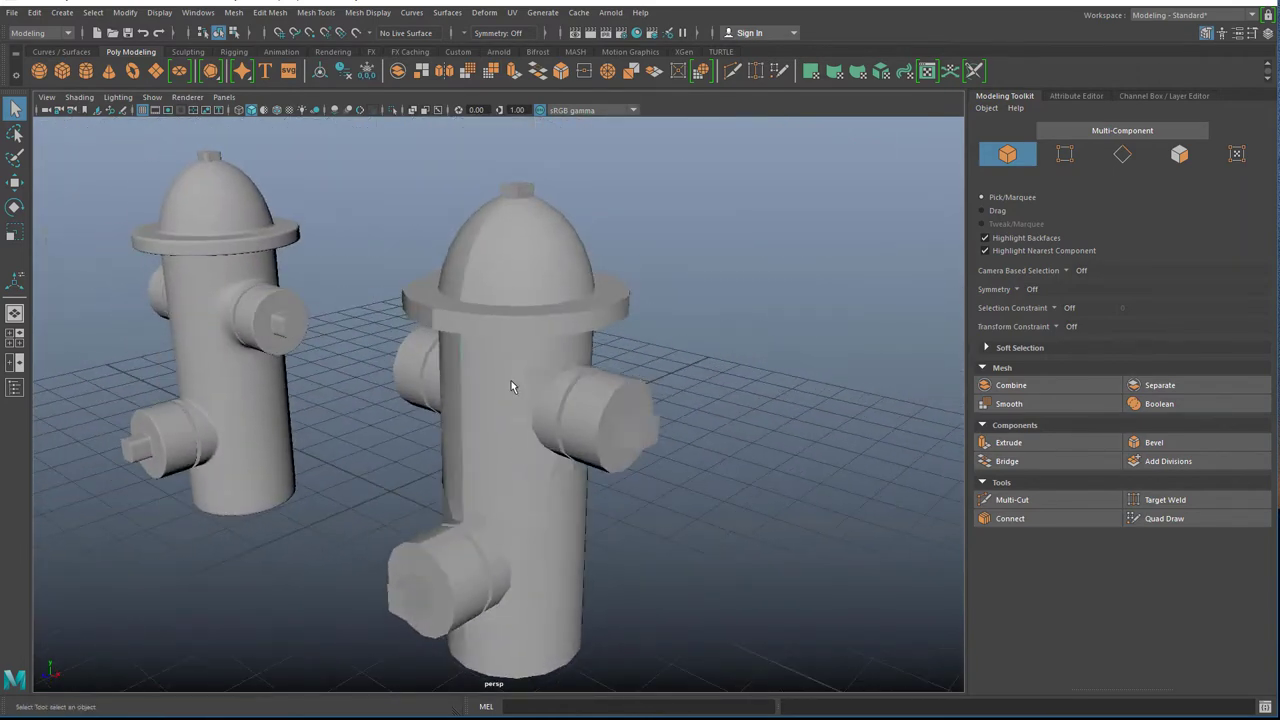
# Select the low-poly hydrant and switch the workspace to UV Editing.
pyautogui.click(511, 386)
pyautogui.scroll(-3, 490, 515)
pyautogui.moveTo(471, 543)
pyautogui.keyDown('alt'); pyautogui.mouseDown()
pyautogui.moveTo(437, 498)
pyautogui.moveTo(486, 535)
pyautogui.mouseUp(); pyautogui.keyUp('alt')
pyautogui.scroll(2, 486, 535)
pyautogui.keyDown('alt'); pyautogui.moveTo(491, 456); pyautogui.dragTo(448, 418, button='middle'); pyautogui.keyUp('alt')
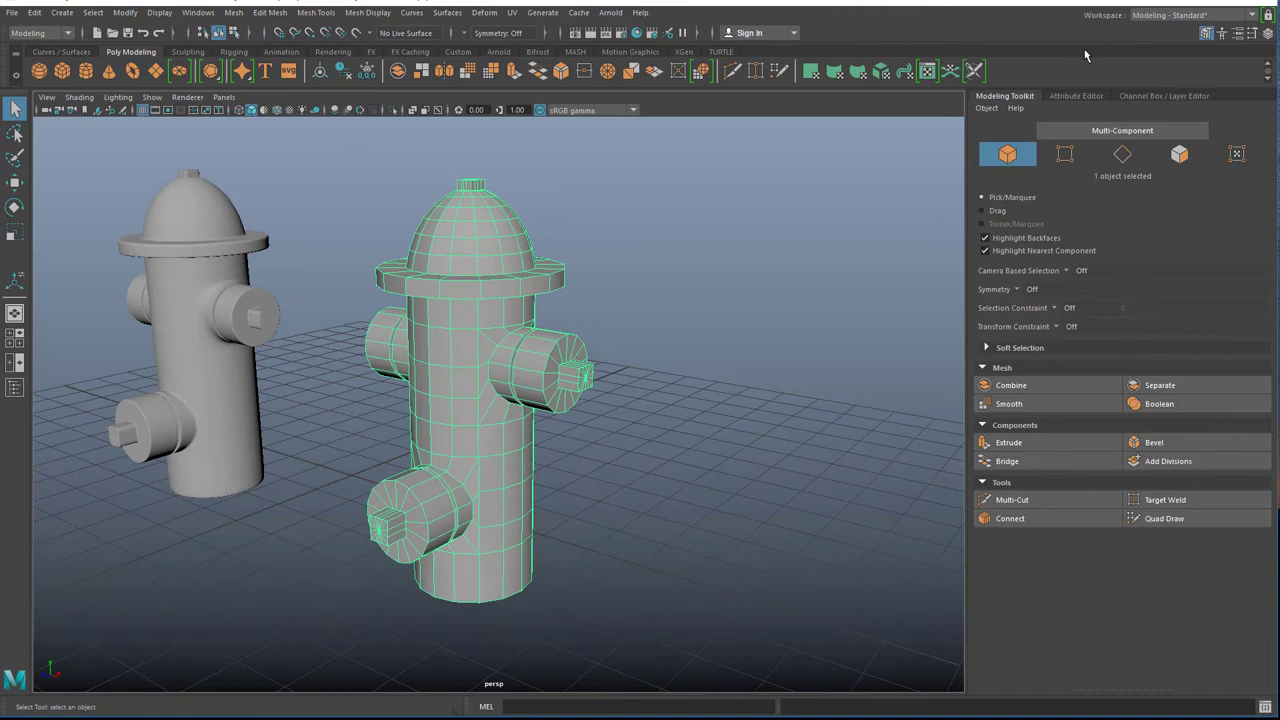
pyautogui.click(1174, 15)
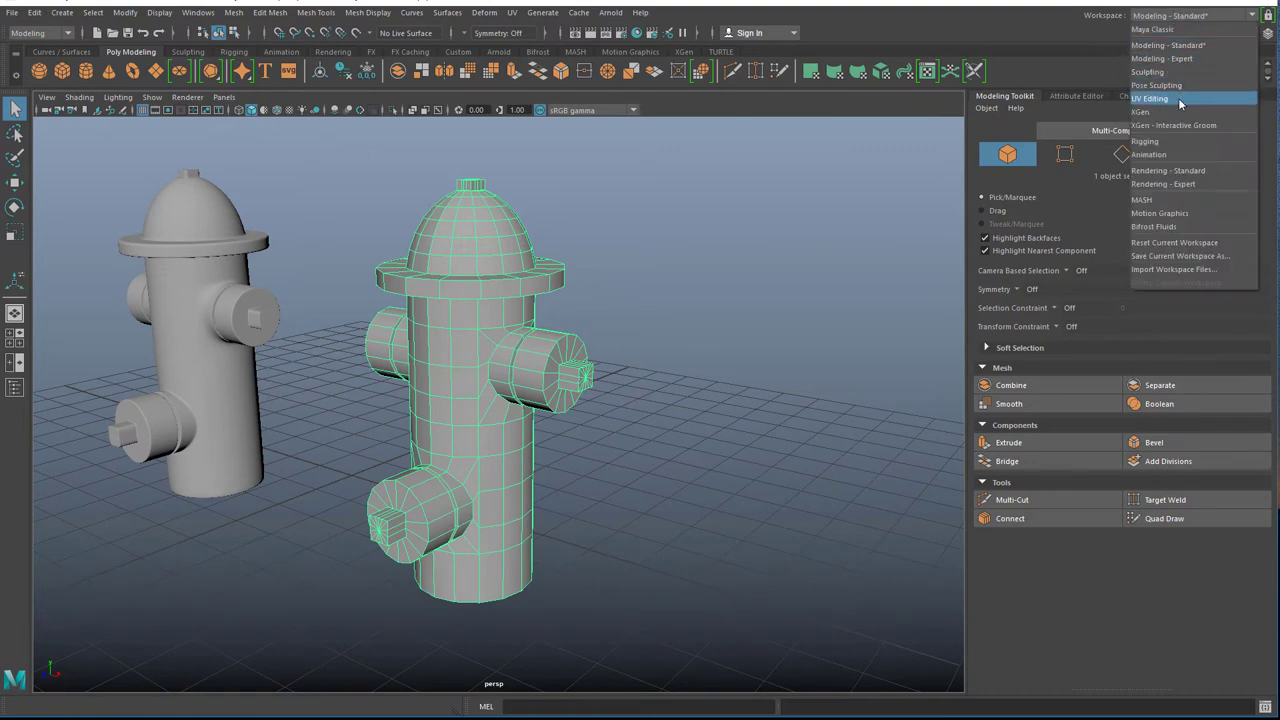
pyautogui.click(1179, 101)
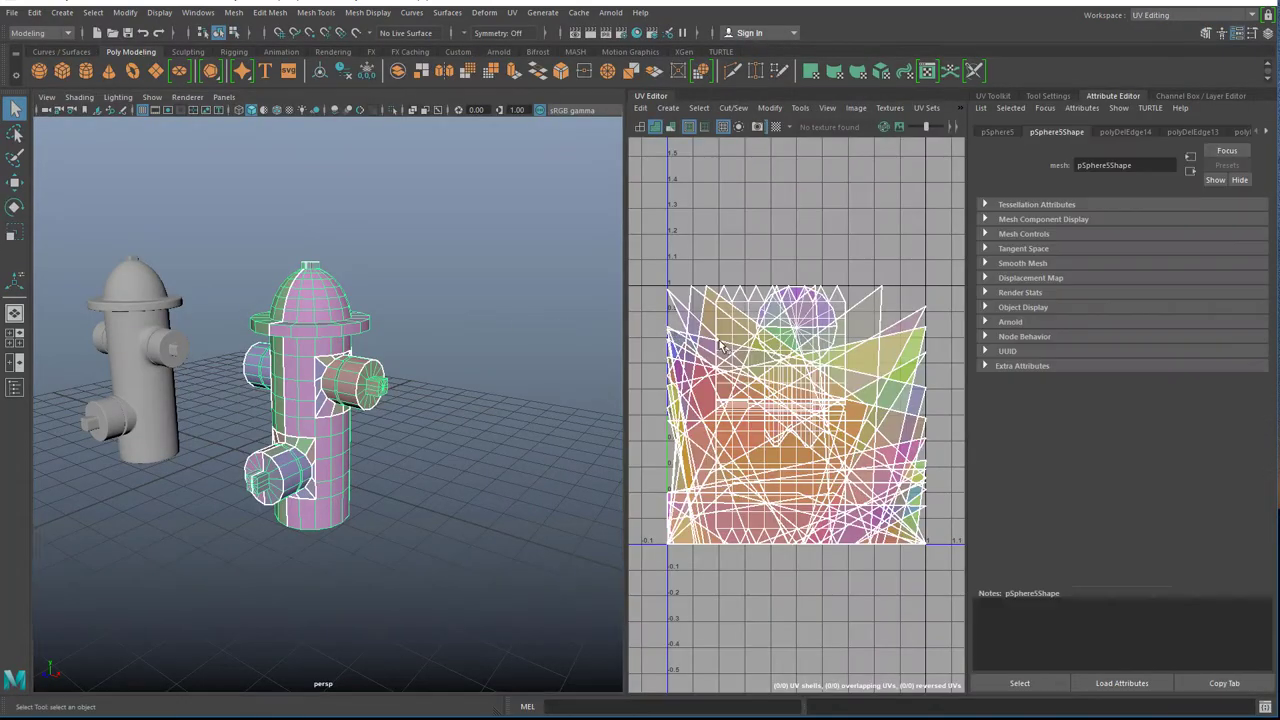
# Enlarge the UV Editor and show the UV Toolkit beside it.
pyautogui.moveTo(627, 382); pyautogui.dragTo(446, 382)
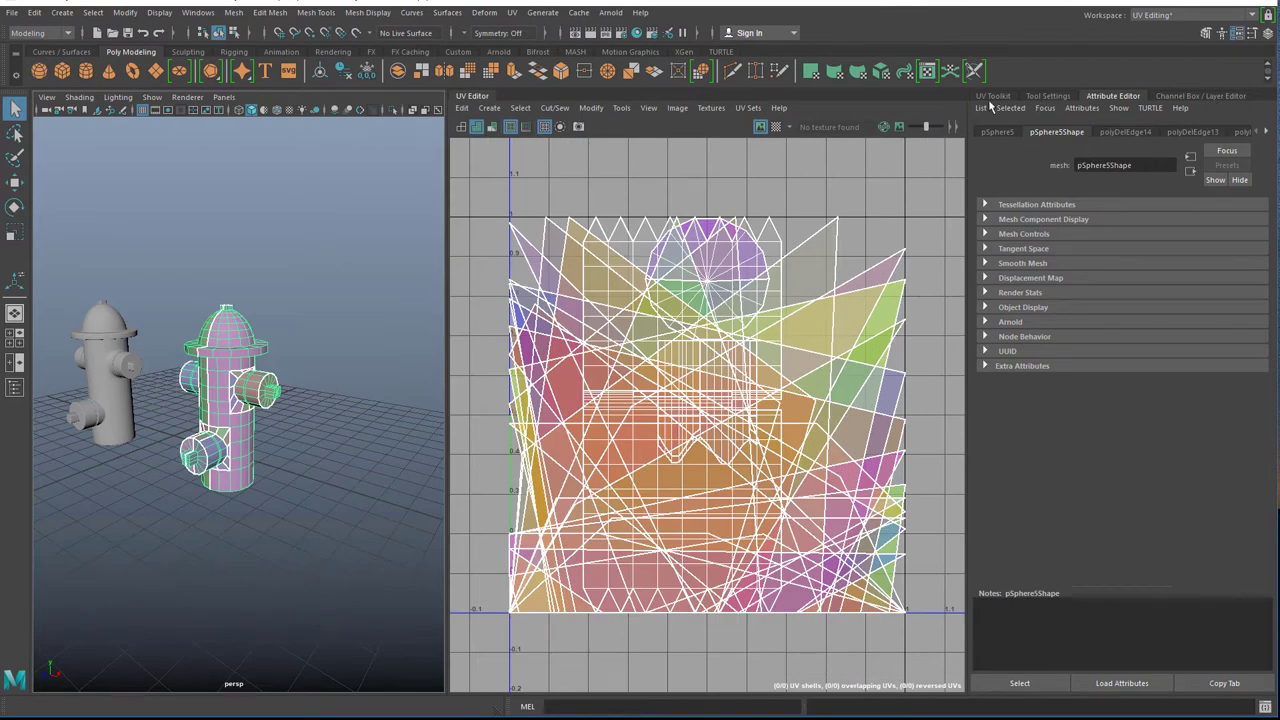
pyautogui.click(990, 97)
pyautogui.moveTo(963, 311); pyautogui.dragTo(1040, 311)
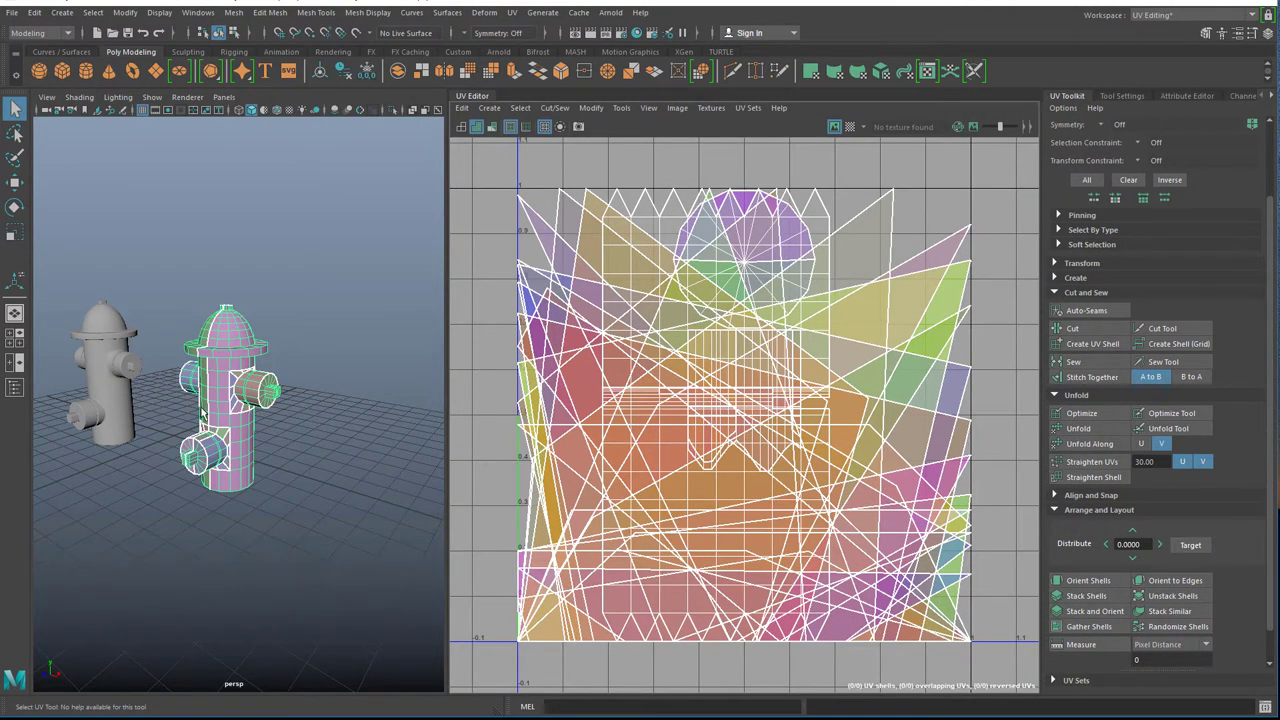
# Select the centre vertex on the underside of the low-poly hydrant and convert the selection to its surrounding faces.
pyautogui.keyDown('alt'); pyautogui.moveTo(245, 462); pyautogui.dragTo(364, 433, button='middle'); pyautogui.keyUp('alt')
pyautogui.scroll(6, 370, 434)
pyautogui.keyDown('alt'); pyautogui.moveTo(352, 362); pyautogui.dragTo(44, 431, button='middle'); pyautogui.keyUp('alt')
pyautogui.scroll(-5, 162, 419)
pyautogui.keyDown('alt'); pyautogui.moveTo(358, 374); pyautogui.dragTo(235, 408); pyautogui.keyUp('alt')
pyautogui.scroll(-6, 238, 372)
pyautogui.scroll(3, 286, 425)
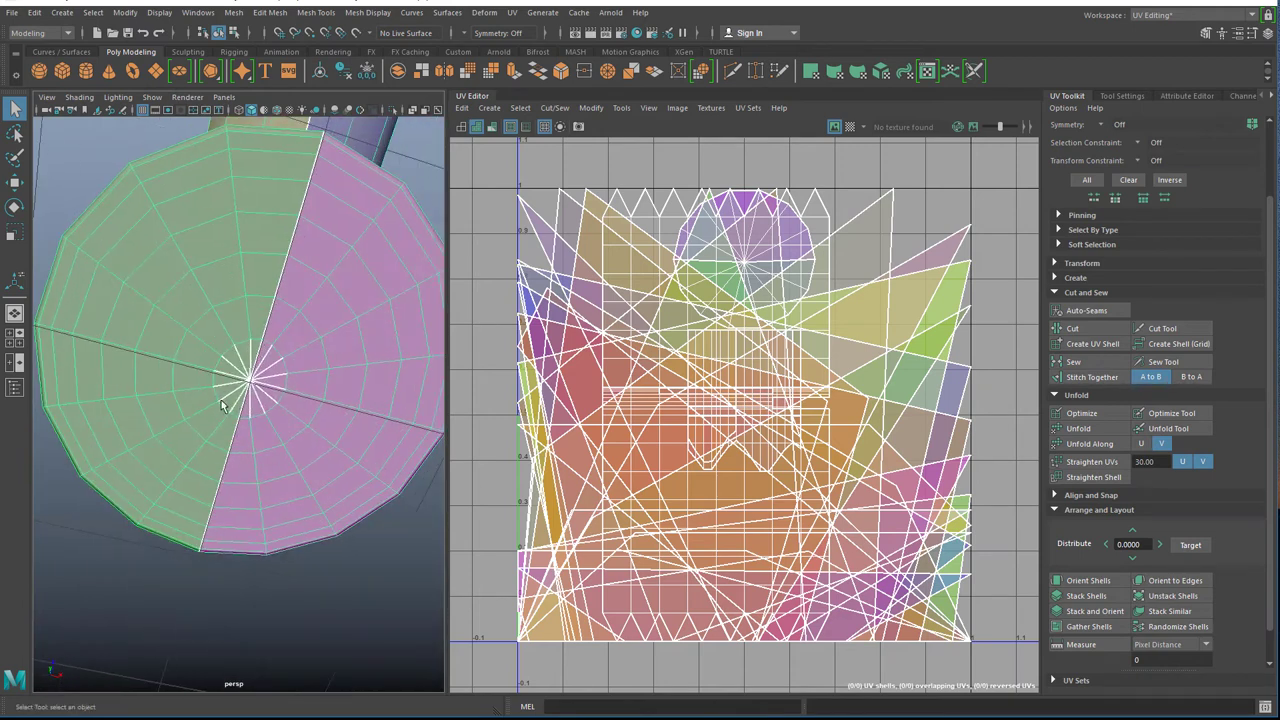
pyautogui.moveTo(222, 404); pyautogui.dragTo(185, 386, button='right')
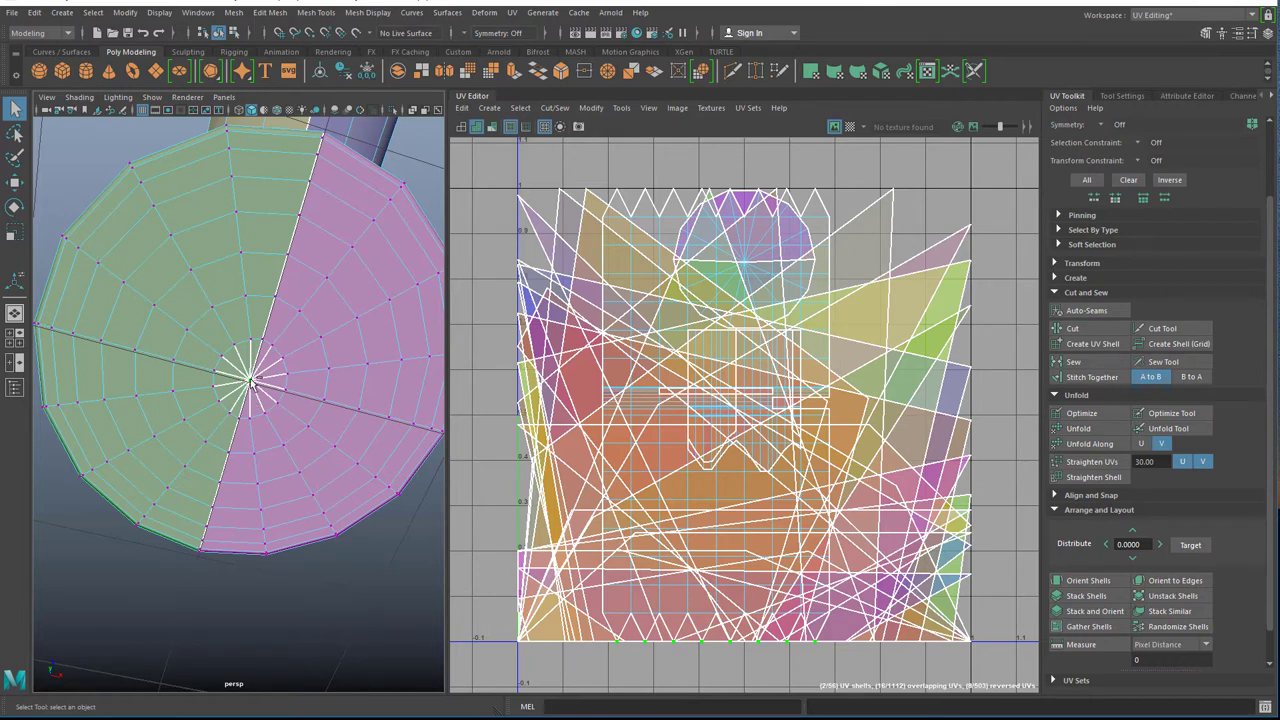
pyautogui.keyDown('ctrl'); pyautogui.moveTo(251, 381); pyautogui.dragTo(251, 381, button='right'); pyautogui.keyUp('ctrl')
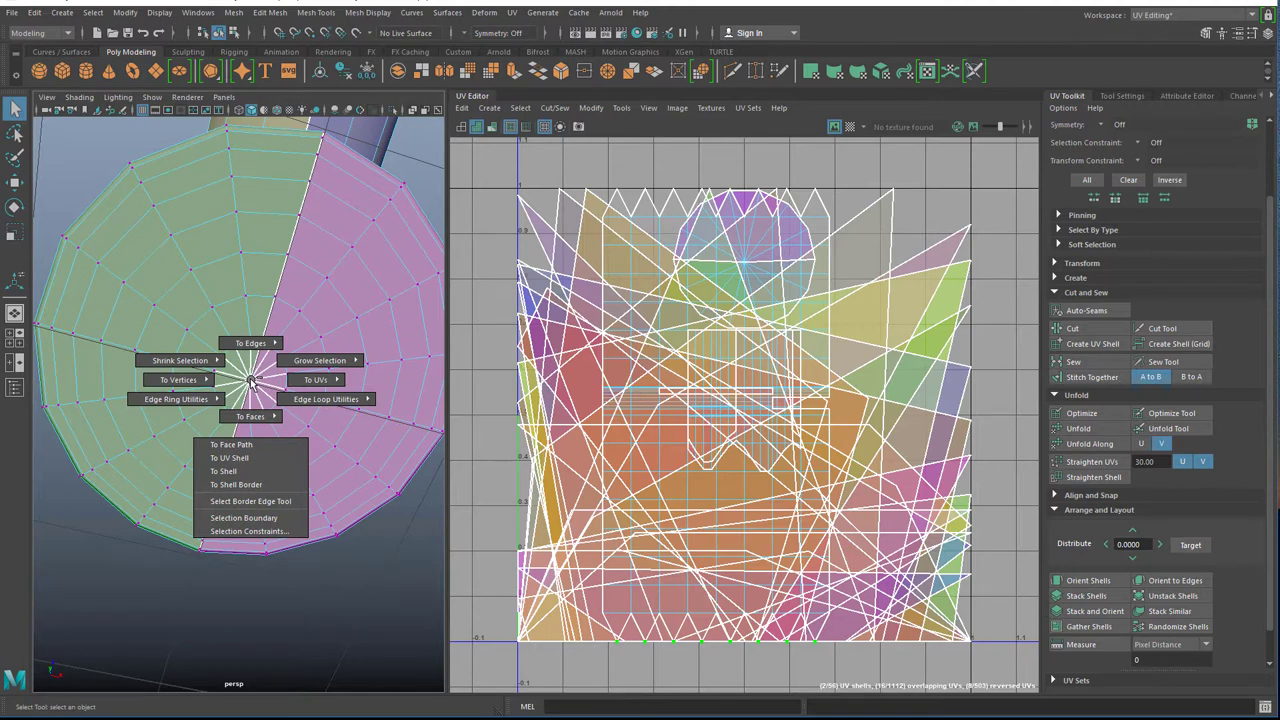
pyautogui.keyDown('ctrl'); pyautogui.moveTo(251, 381); pyautogui.dragTo(251, 455, button='right'); pyautogui.keyUp('ctrl')
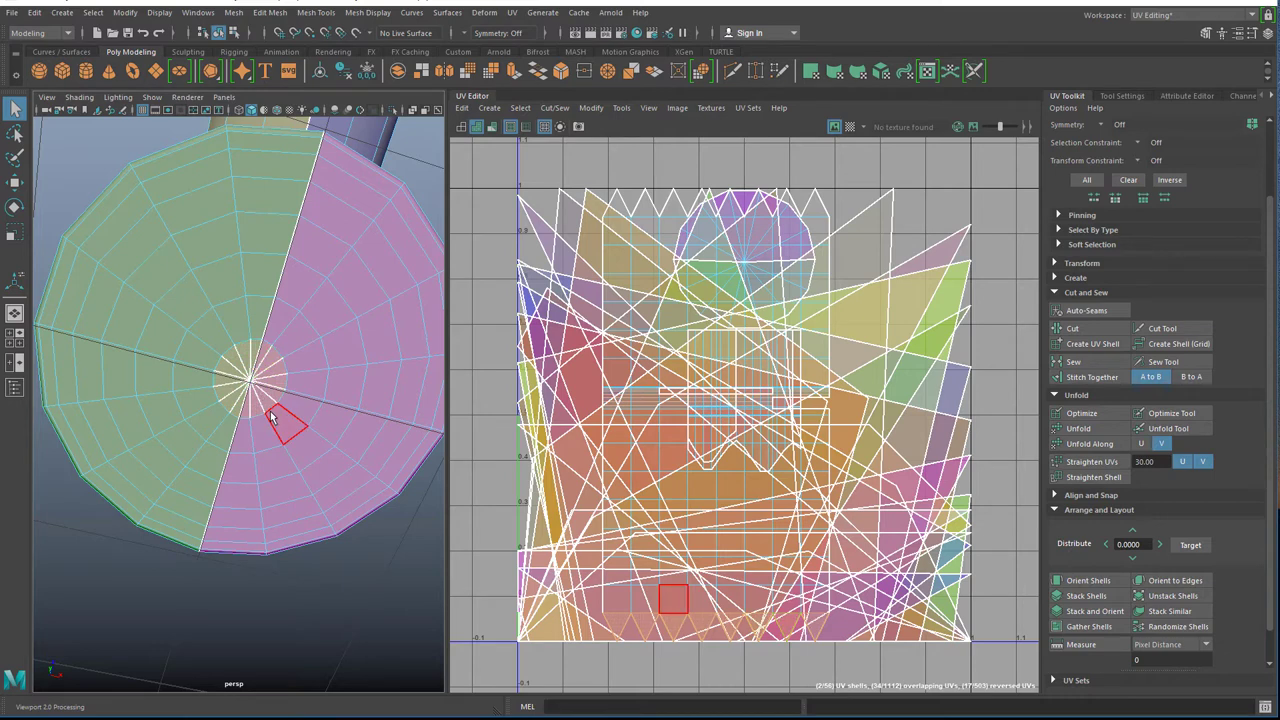
# Grow the face selection across the whole bottom cap of the low-poly hydrant and delete those faces.
pyautogui.hotkey('shift', '.')
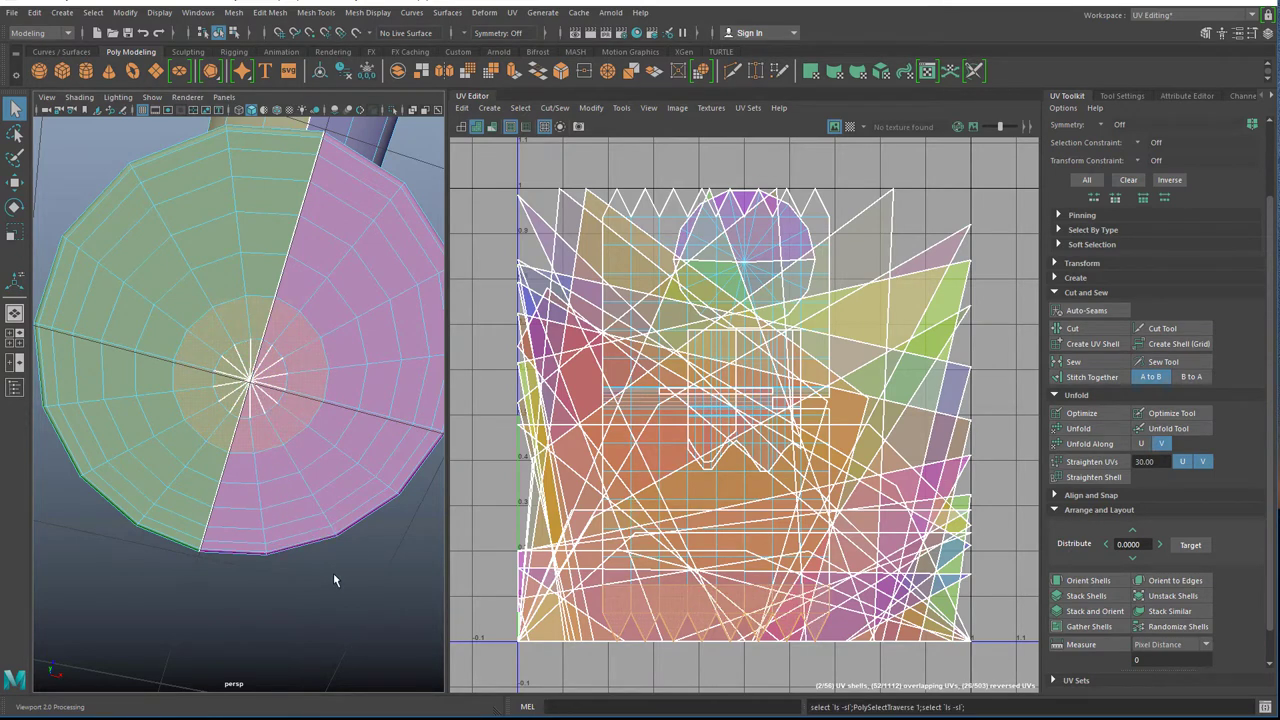
pyautogui.hotkey('shift', '.')
pyautogui.hotkey('shift', '.')
pyautogui.hotkey('shift', '.')
pyautogui.hotkey('shift', '.')
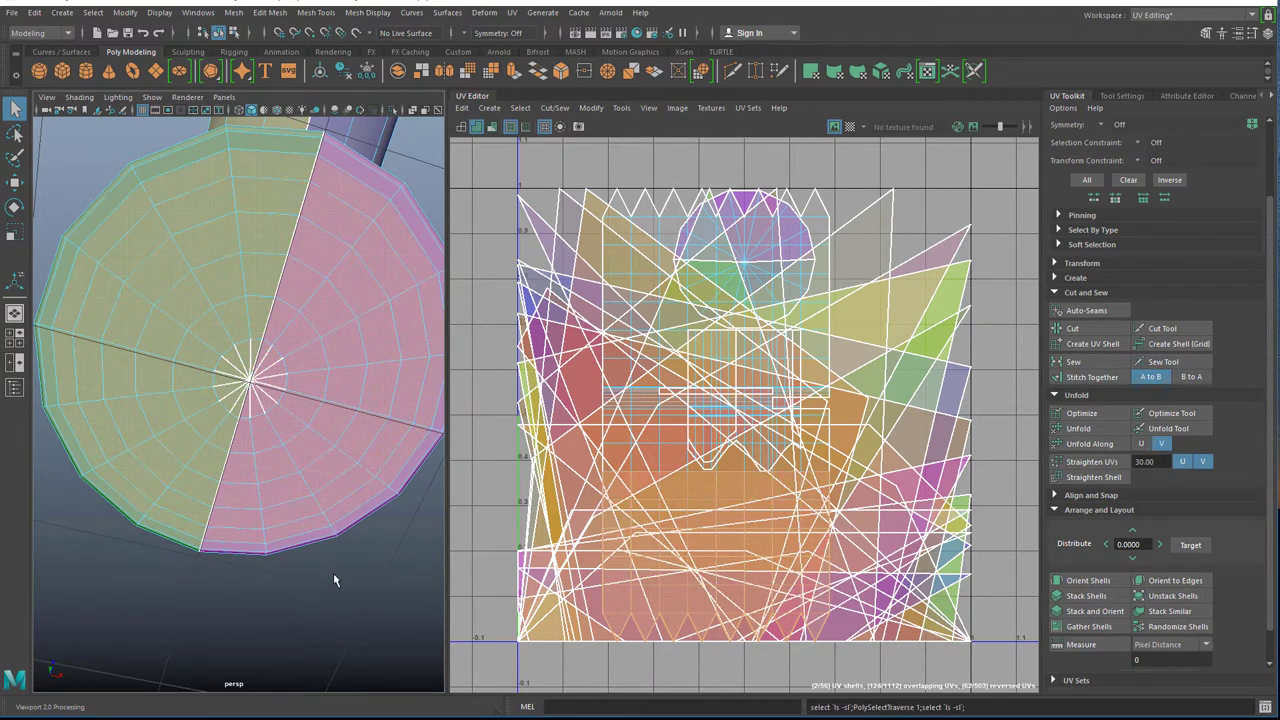
pyautogui.hotkey('shift', '.')
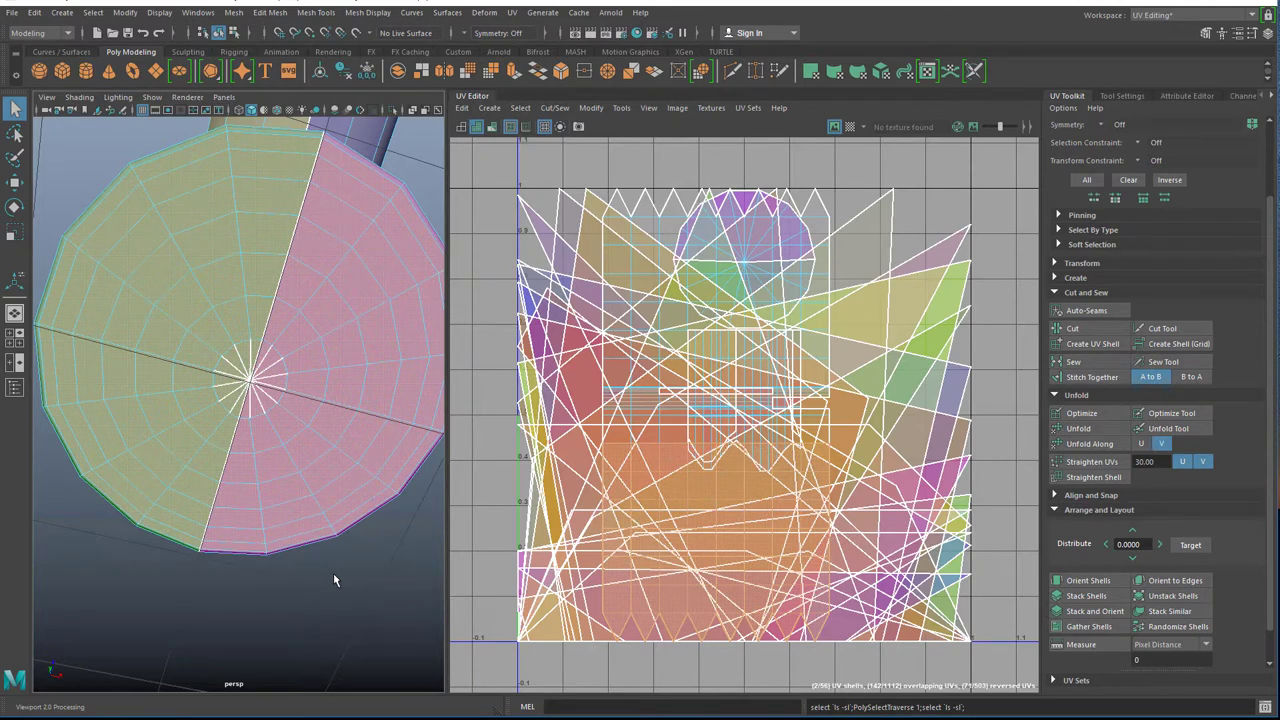
pyautogui.hotkey('shift', '.')
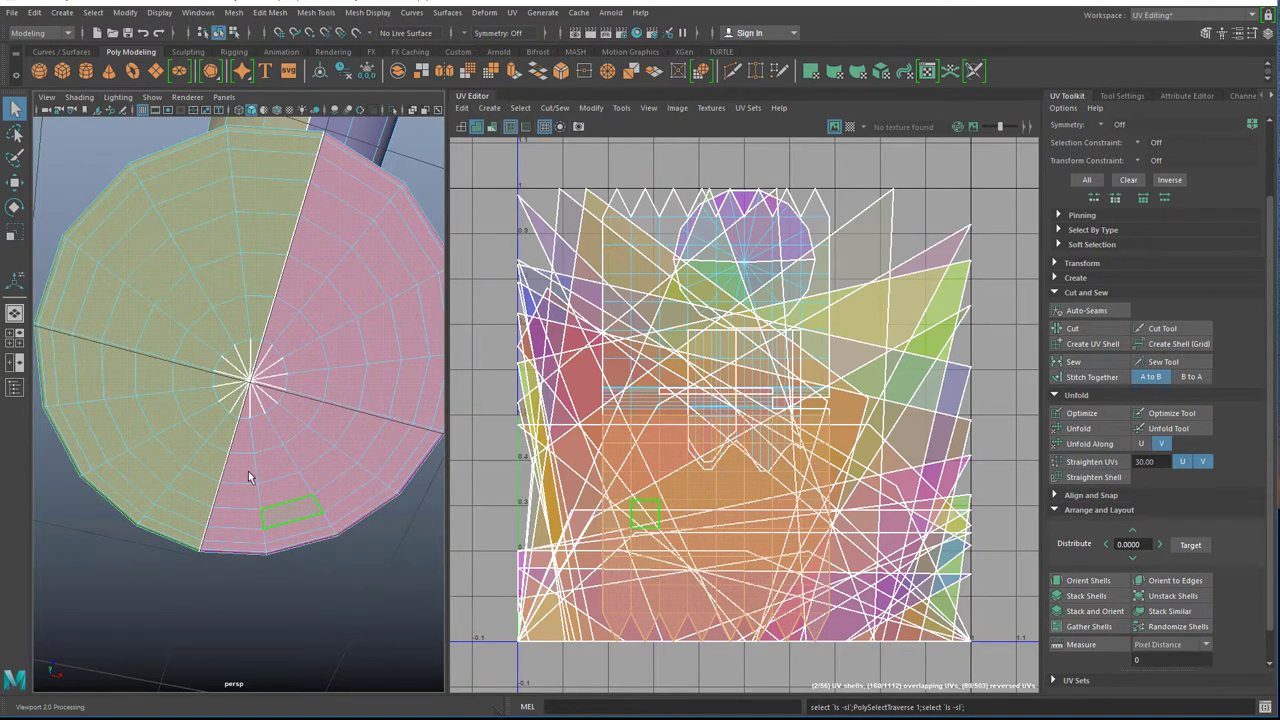
pyautogui.click(208, 462)
pyautogui.keyDown('alt'); pyautogui.moveTo(254, 287); pyautogui.dragTo(264, 332); pyautogui.keyUp('alt')
pyautogui.press('Delete')
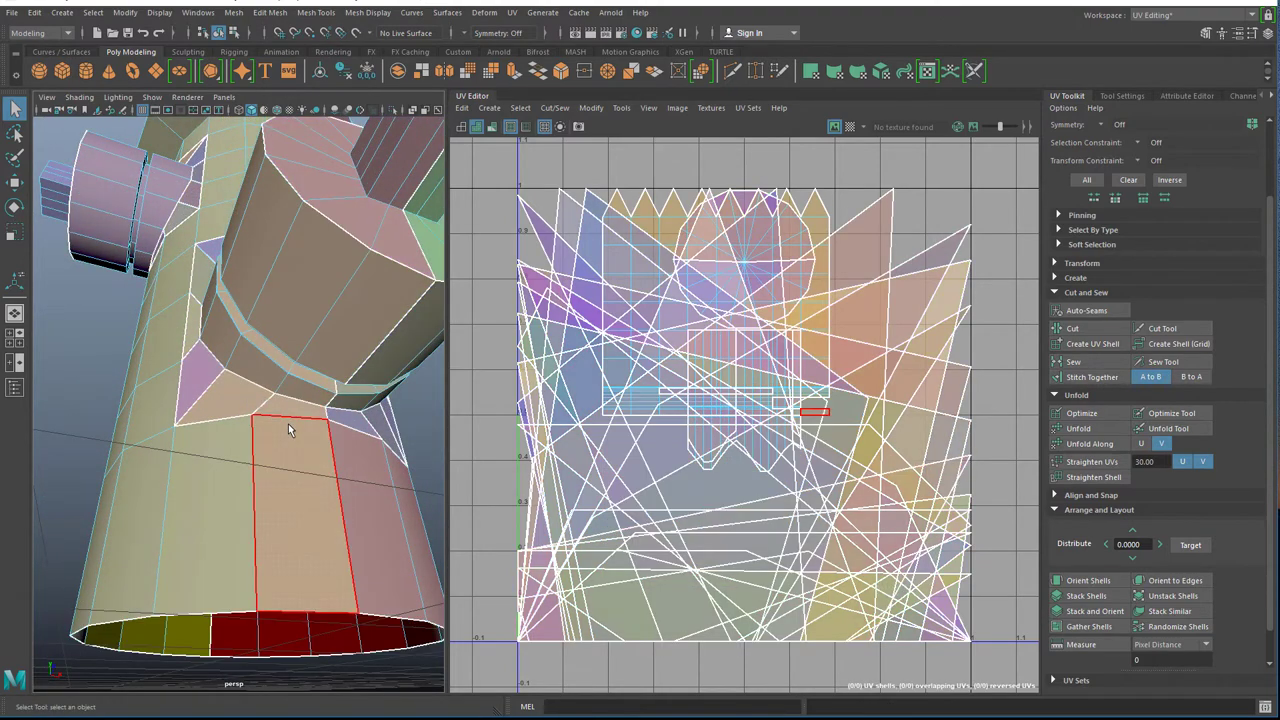
# Select the detailed hydrant and inspect its closed underside.
pyautogui.scroll(-5, 288, 424)
pyautogui.keyDown('alt'); pyautogui.moveTo(286, 440); pyautogui.dragTo(191, 586); pyautogui.keyUp('alt')
pyautogui.scroll(-5, 196, 445)
pyautogui.keyDown('alt'); pyautogui.moveTo(196, 438); pyautogui.dragTo(308, 378); pyautogui.keyUp('alt')
pyautogui.scroll(5, 250, 403)
pyautogui.scroll(2, 333, 403)
pyautogui.scroll(-5, 228, 433)
pyautogui.keyDown('alt'); pyautogui.moveTo(228, 433); pyautogui.dragTo(330, 382); pyautogui.keyUp('alt')
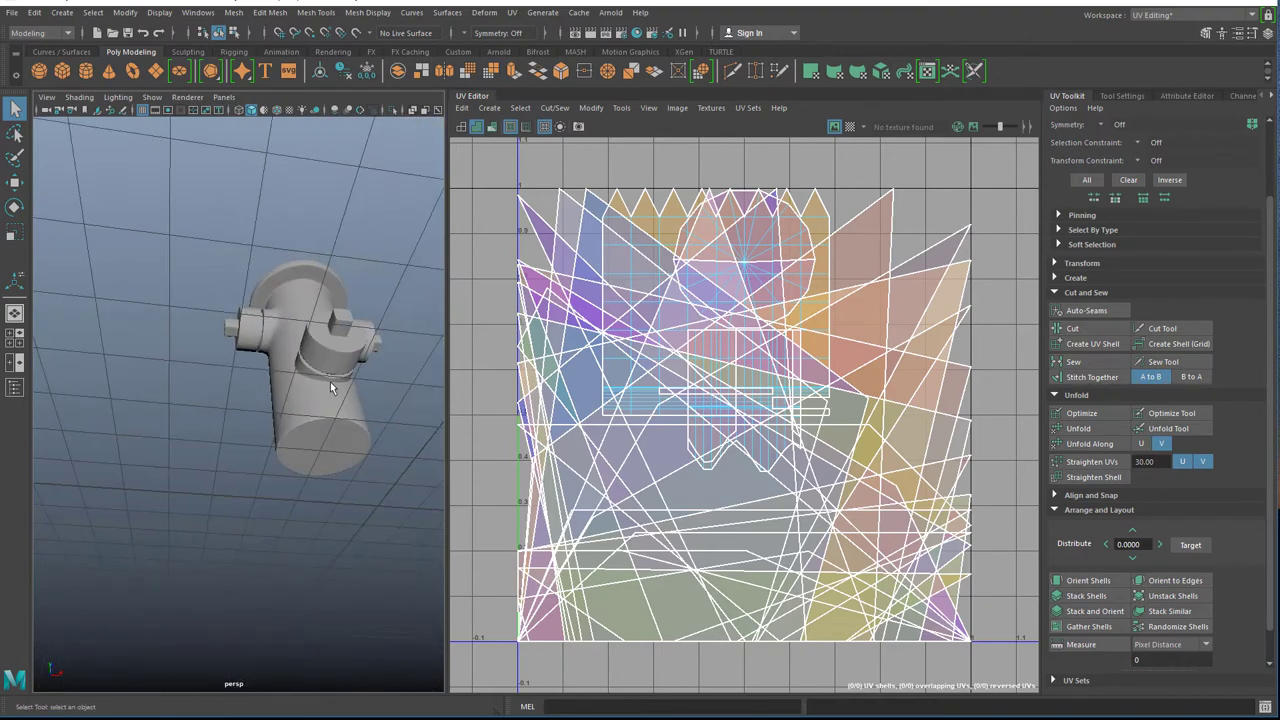
pyautogui.click(324, 440)
pyautogui.scroll(5, 324, 441)
pyautogui.keyDown('alt'); pyautogui.moveTo(324, 441); pyautogui.dragTo(107, 338); pyautogui.keyUp('alt')
pyautogui.scroll(6, 135, 394)
pyautogui.keyDown('alt'); pyautogui.moveTo(136, 400); pyautogui.dragTo(237, 392); pyautogui.keyUp('alt')
pyautogui.scroll(-5, 226, 400)
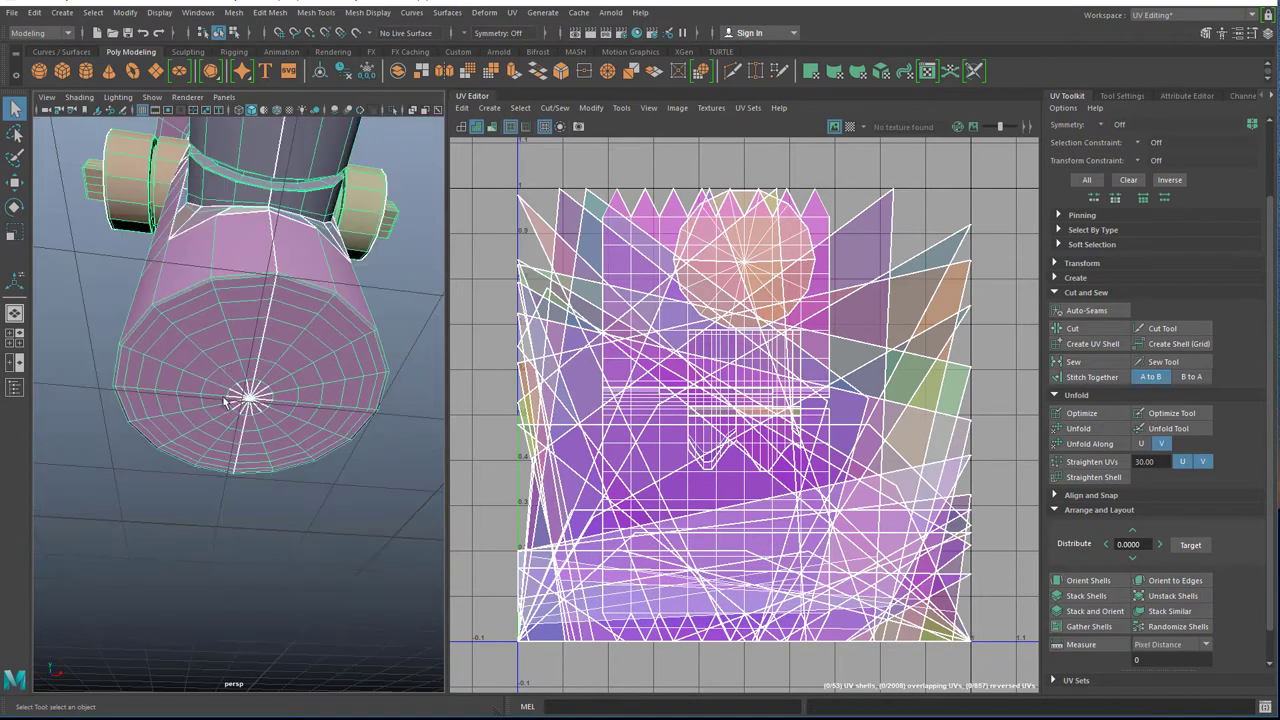
# Select the centre vertex on the underside of the detailed hydrant and convert the selection to its surrounding faces.
pyautogui.scroll(5, 231, 385)
pyautogui.moveTo(297, 378); pyautogui.dragTo(283, 385, button='right')
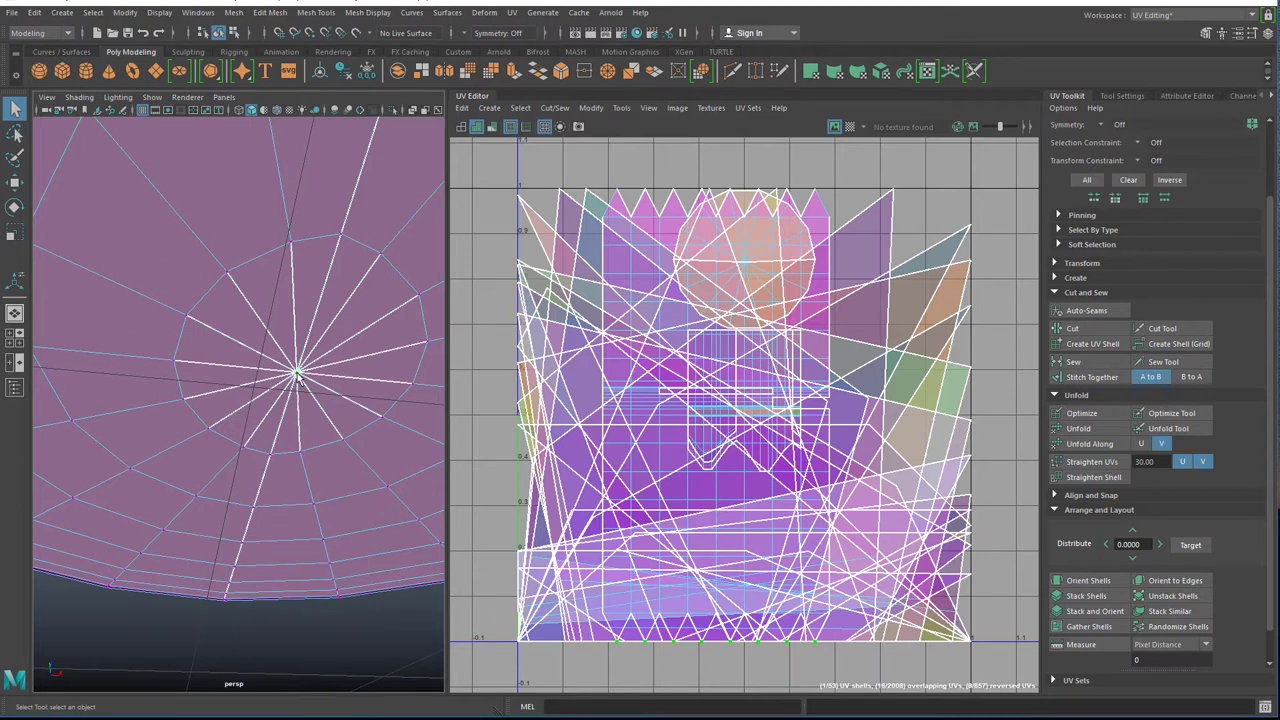
pyautogui.keyDown('ctrl'); pyautogui.rightClick(297, 376); pyautogui.keyUp('ctrl')
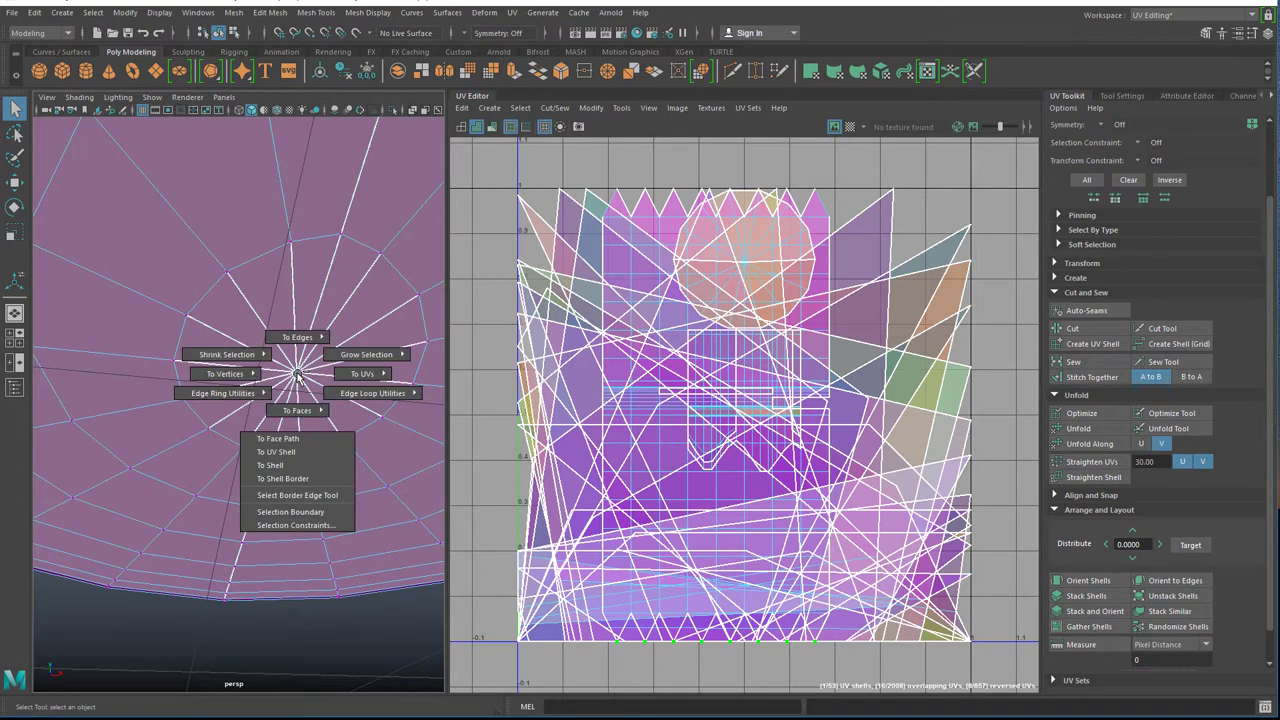
pyautogui.keyDown('ctrl'); pyautogui.moveTo(297, 376); pyautogui.dragTo(298, 451, button='right'); pyautogui.keyUp('ctrl')
pyautogui.scroll(-5, 297, 451)
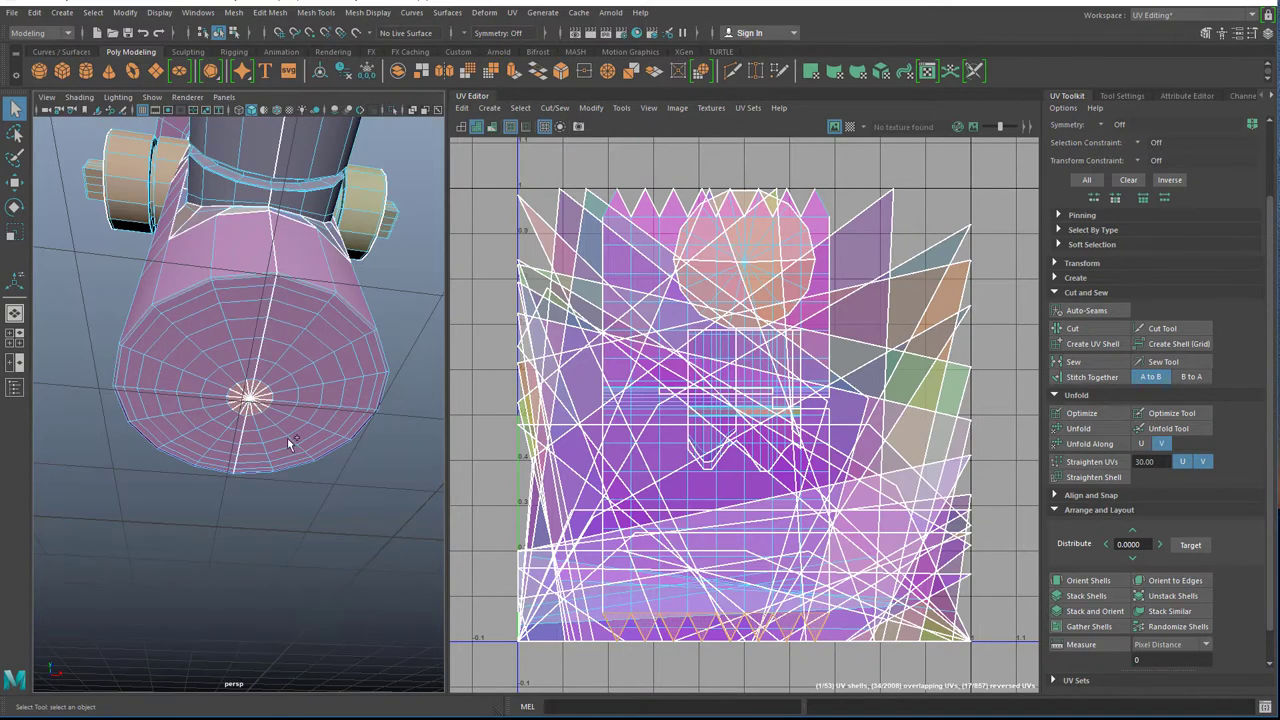
# Grow the face selection across the whole bottom cap of the detailed hydrant and delete those faces.
pyautogui.hotkey('shift', '.')
pyautogui.hotkey('shift', '.')
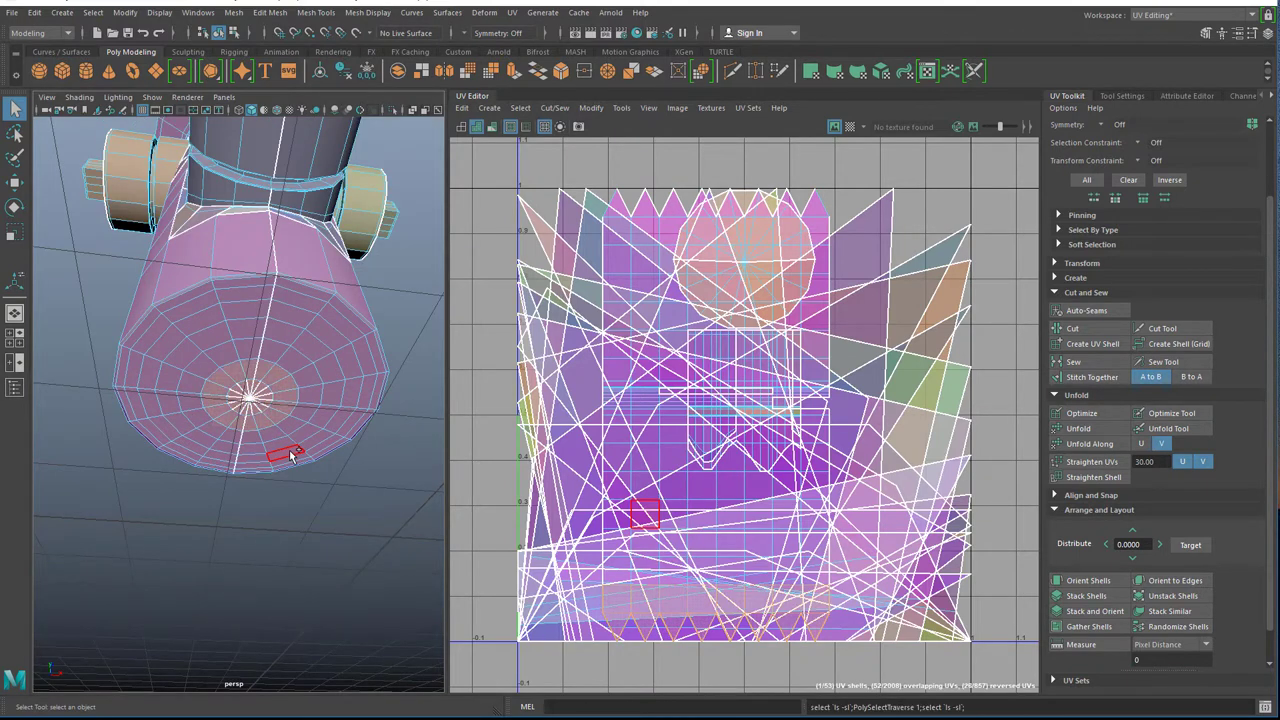
pyautogui.hotkey('shift', ',')
pyautogui.hotkey('shift', ',')
pyautogui.hotkey('shift', '.')
pyautogui.hotkey('shift', '.')
pyautogui.hotkey('shift', '.')
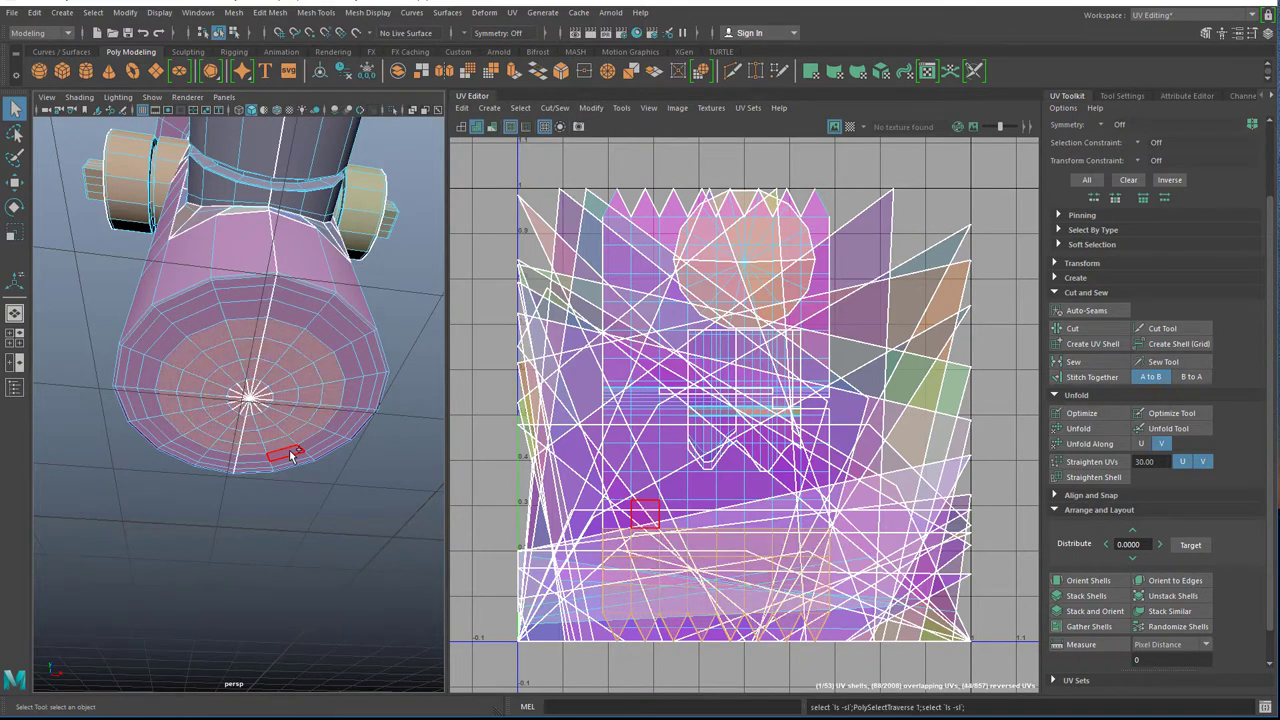
pyautogui.hotkey('shift', ',')
pyautogui.hotkey('shift', ',')
pyautogui.hotkey('shift', ',')
pyautogui.hotkey('shift', '.')
pyautogui.hotkey('shift', '.')
pyautogui.hotkey('shift', '.')
pyautogui.hotkey('shift', '.')
pyautogui.hotkey('shift', '.')
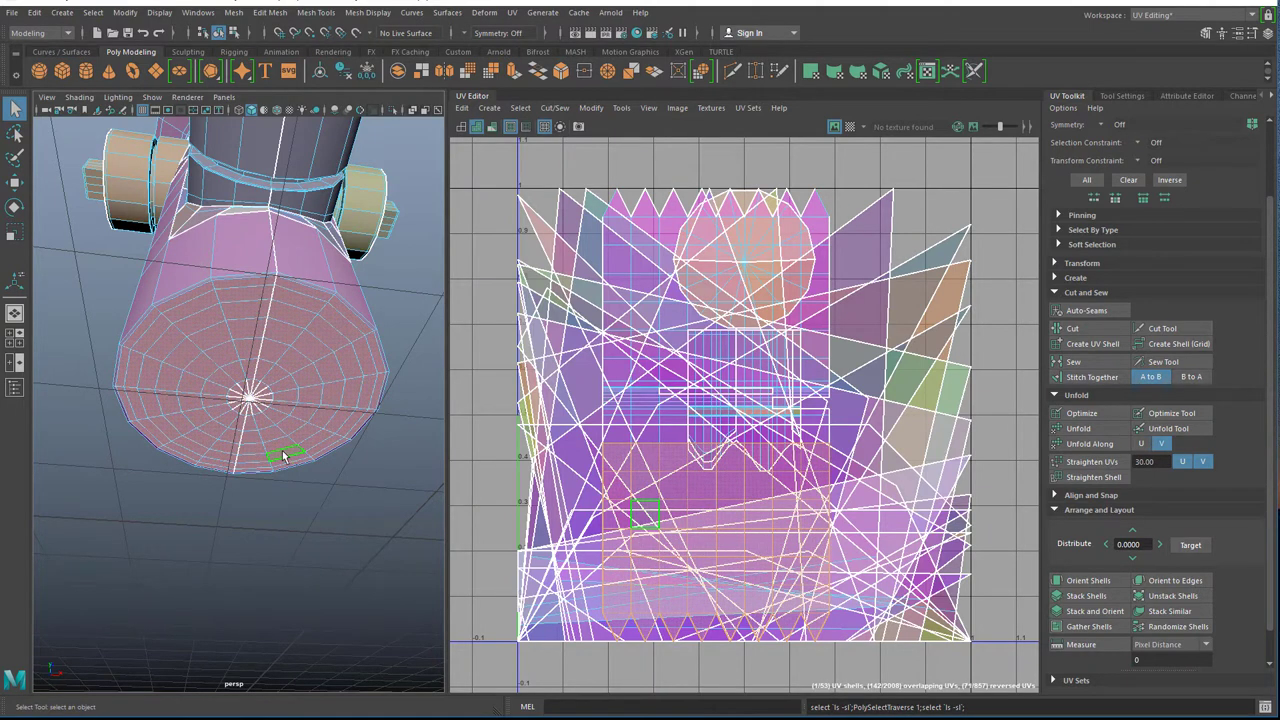
pyautogui.press('Delete')
# Select the low-poly hydrant and lay out its UV shells automatically in the UV space.
pyautogui.keyDown('alt'); pyautogui.moveTo(283, 457); pyautogui.dragTo(187, 473); pyautogui.keyUp('alt')
pyautogui.scroll(-5, 271, 443)
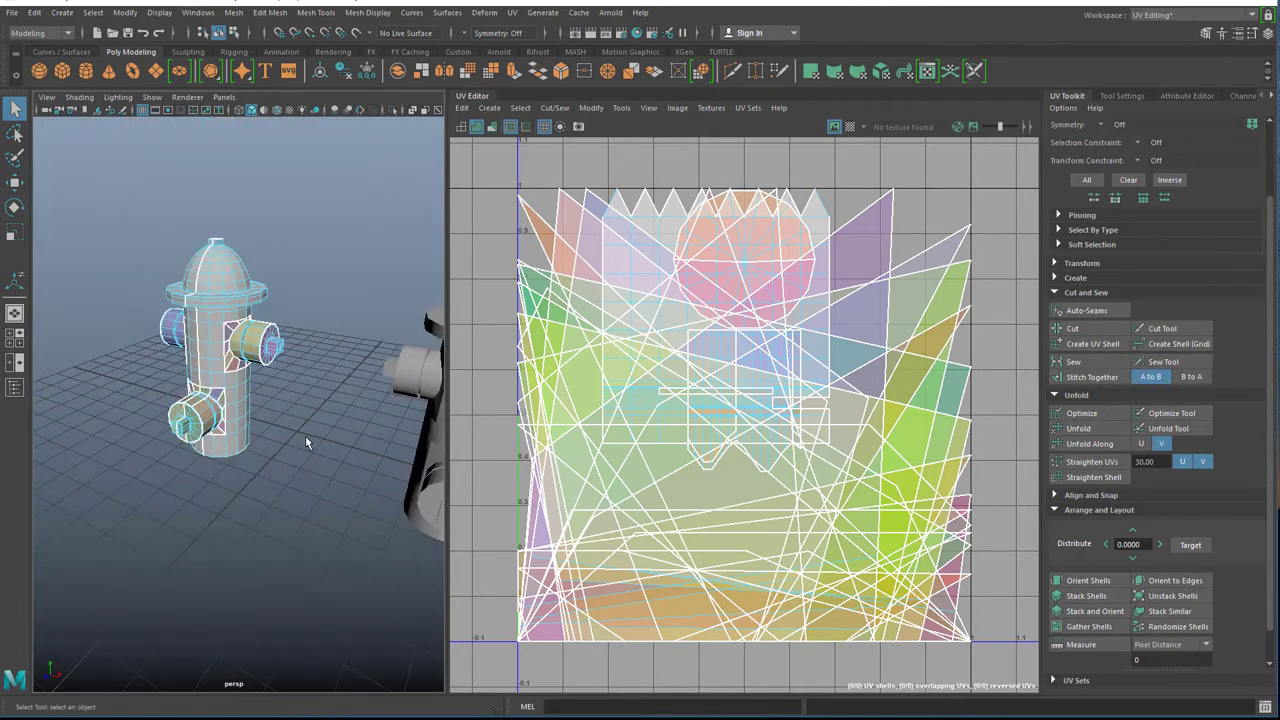
pyautogui.scroll(4, 305, 435)
pyautogui.keyDown('alt'); pyautogui.moveTo(305, 435); pyautogui.dragTo(128, 395); pyautogui.keyUp('alt')
pyautogui.scroll(-2, 128, 395)
pyautogui.scroll(-5, 238, 402)
pyautogui.scroll(5, 241, 403)
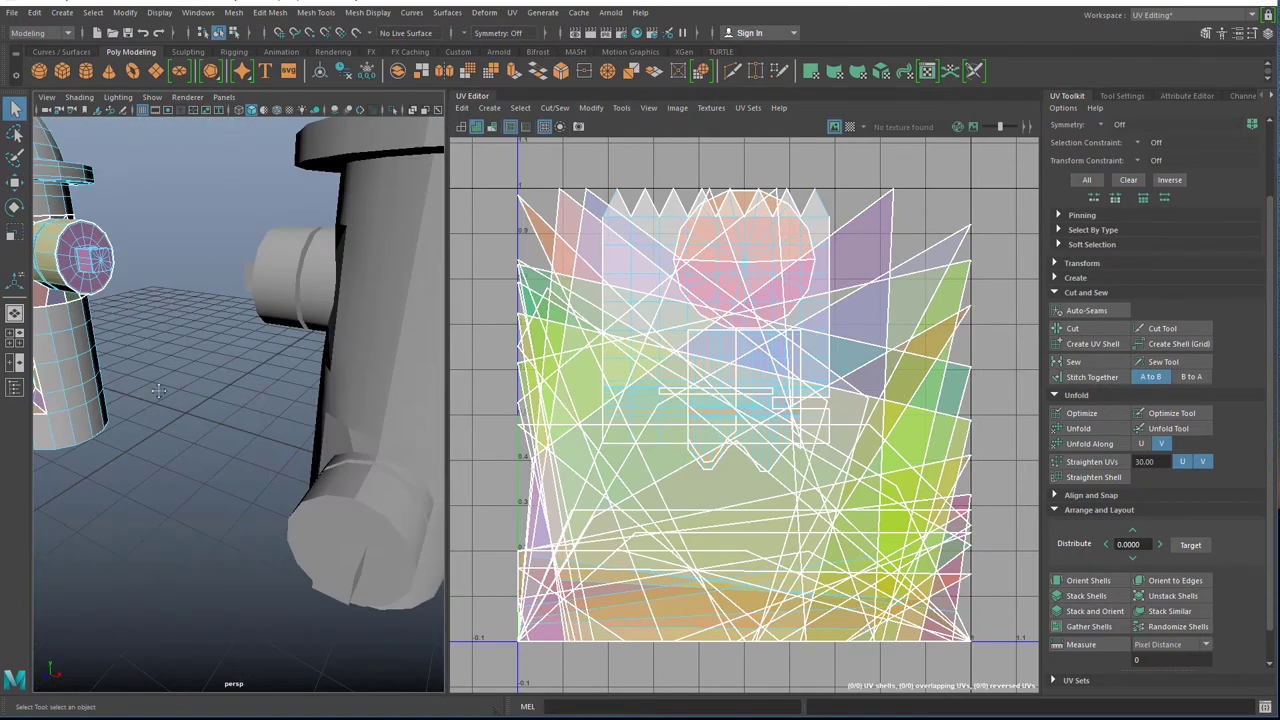
pyautogui.keyDown('alt'); pyautogui.moveTo(241, 403); pyautogui.dragTo(120, 390, button='middle'); pyautogui.keyUp('alt')
pyautogui.click(282, 360)
pyautogui.scroll(-4, 300, 357)
pyautogui.moveTo(253, 396)
pyautogui.keyDown('alt'); pyautogui.mouseDown()
pyautogui.moveTo(232, 408)
pyautogui.moveTo(266, 391)
pyautogui.moveTo(297, 402)
pyautogui.moveTo(275, 392)
pyautogui.mouseUp(); pyautogui.keyUp('alt')
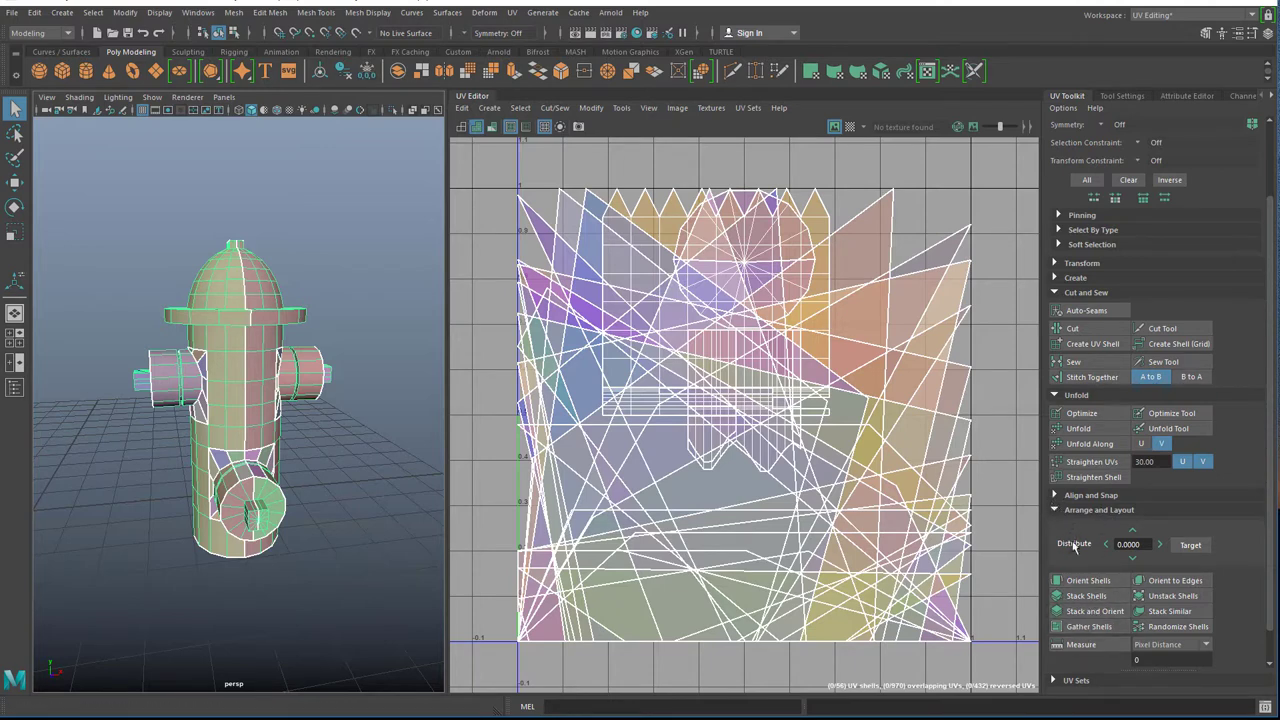
pyautogui.scroll(-2, 1088, 615)
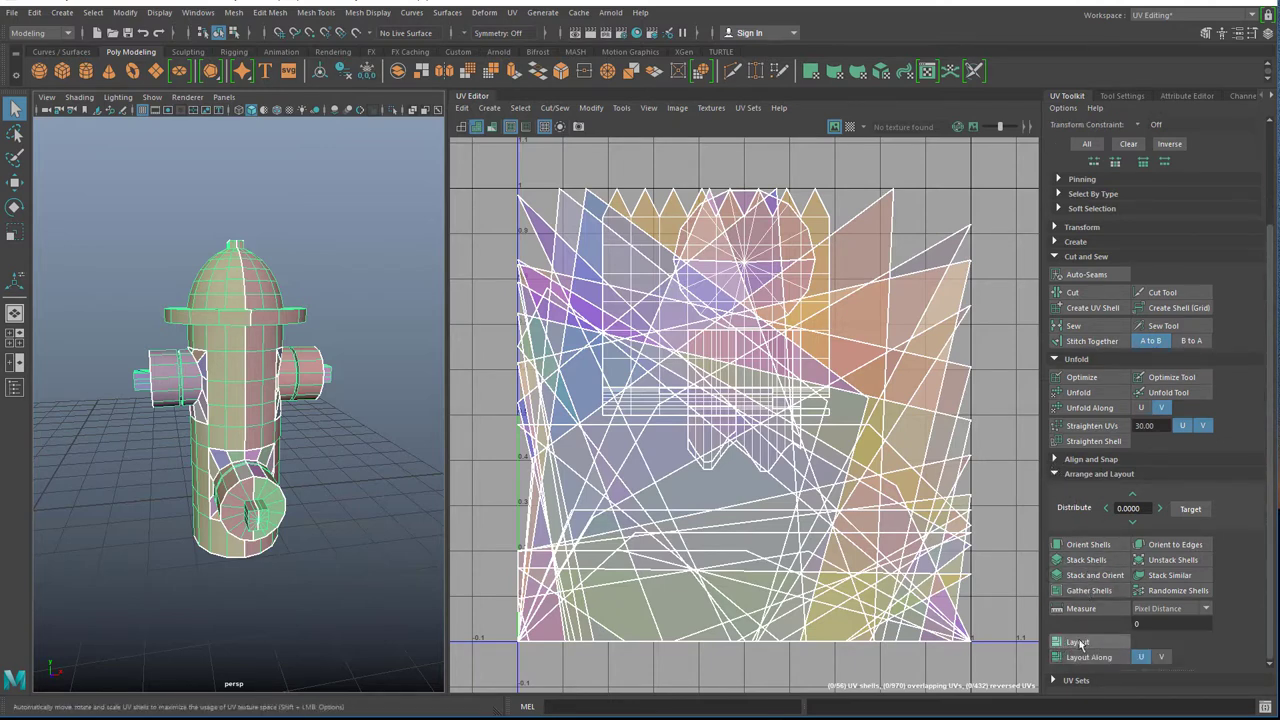
pyautogui.click(1079, 642)
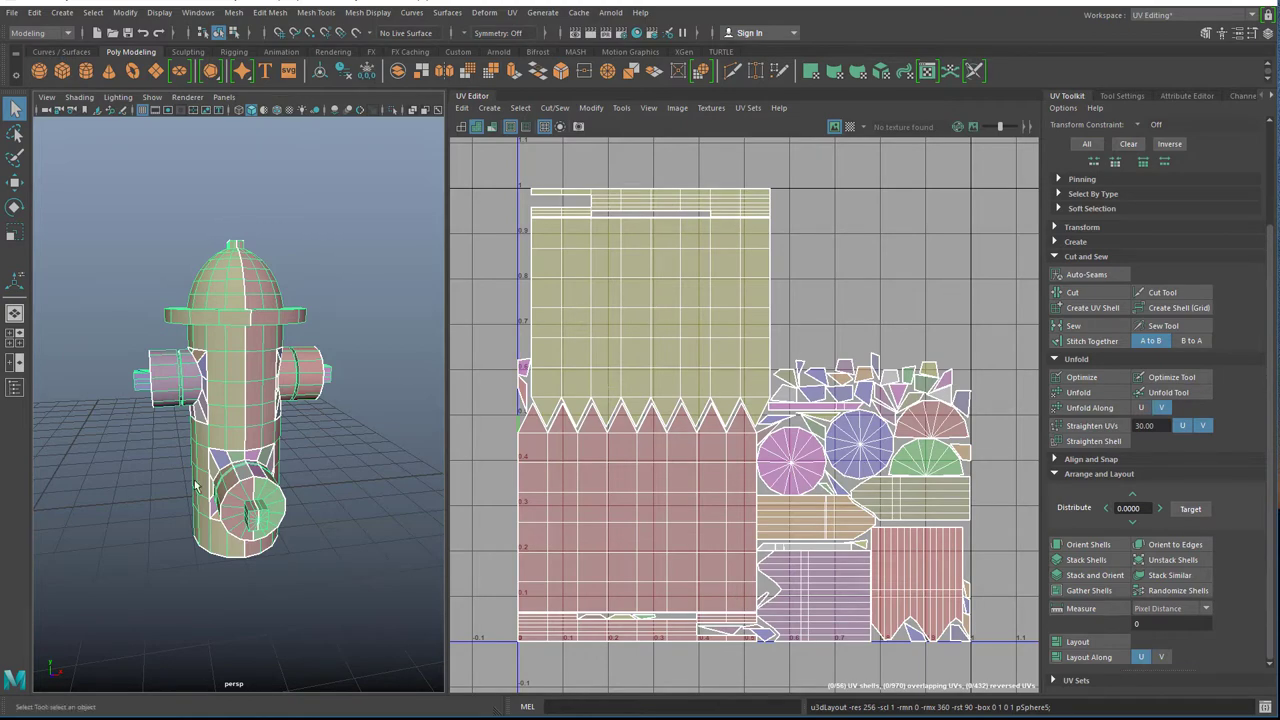
# Select the seam edges of the small transition faces around one outlet of the low-poly hydrant and sew their UVs to the body.
pyautogui.keyDown('alt'); pyautogui.moveTo(195, 486); pyautogui.dragTo(267, 471, button='right'); pyautogui.keyUp('alt')
pyautogui.keyDown('alt'); pyautogui.moveTo(267, 471); pyautogui.dragTo(146, 458); pyautogui.keyUp('alt')
pyautogui.keyDown('alt'); pyautogui.moveTo(146, 458); pyautogui.dragTo(198, 470, button='right'); pyautogui.keyUp('alt')
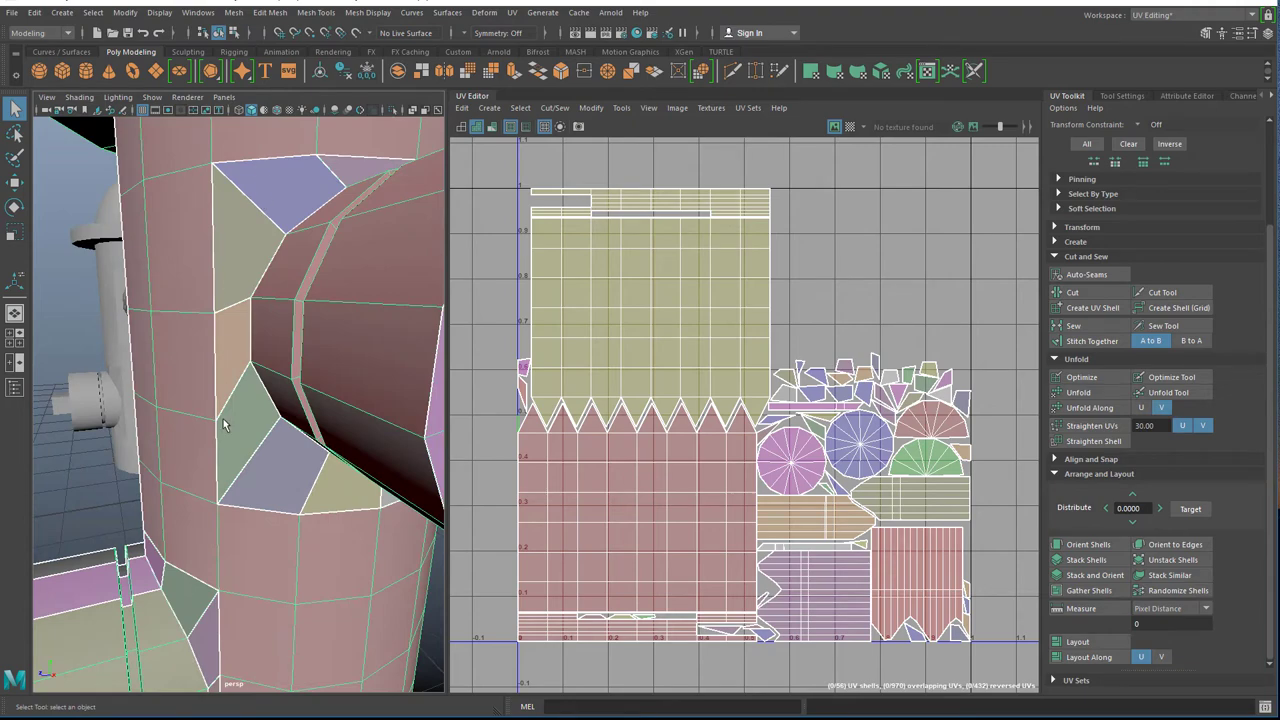
pyautogui.keyDown('alt'); pyautogui.moveTo(390, 523); pyautogui.dragTo(221, 406); pyautogui.keyUp('alt')
pyautogui.press('f')
pyautogui.scroll(5, 188, 479)
pyautogui.moveTo(258, 320); pyautogui.dragTo(250, 282, button='right')
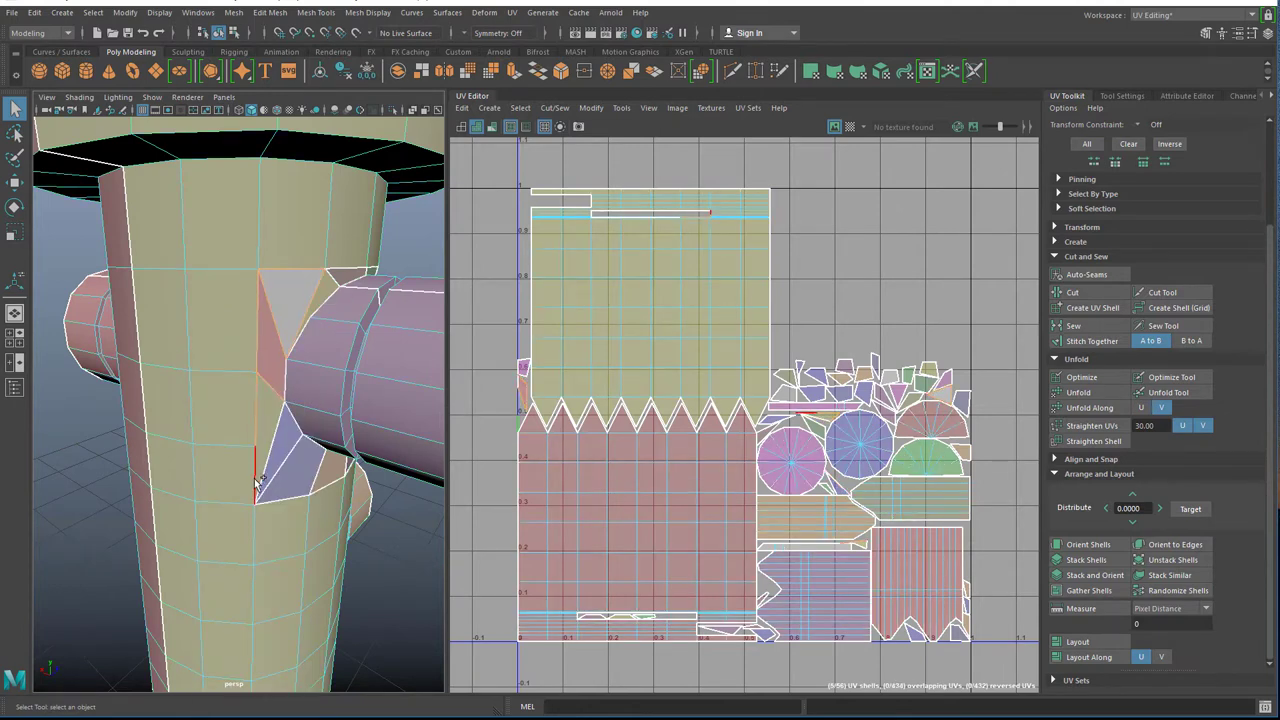
pyautogui.scroll(5, 266, 487)
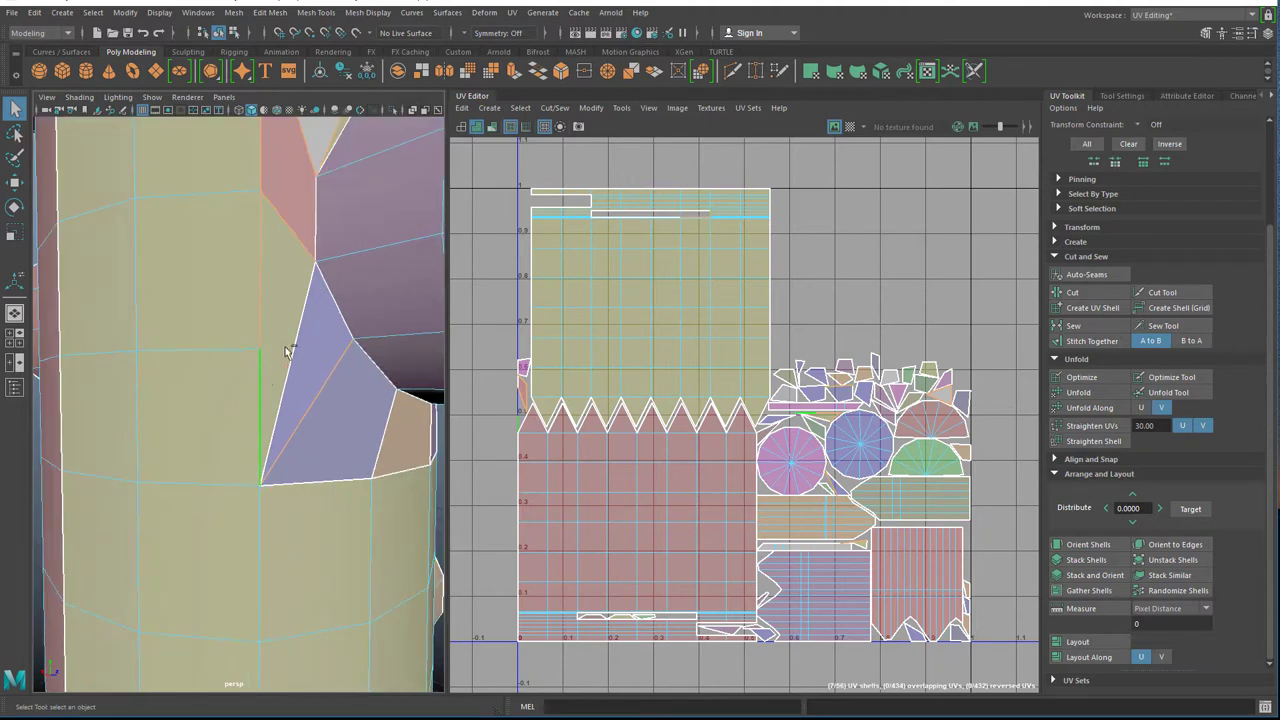
pyautogui.keyDown('alt'); pyautogui.moveTo(351, 494); pyautogui.dragTo(252, 484); pyautogui.keyUp('alt')
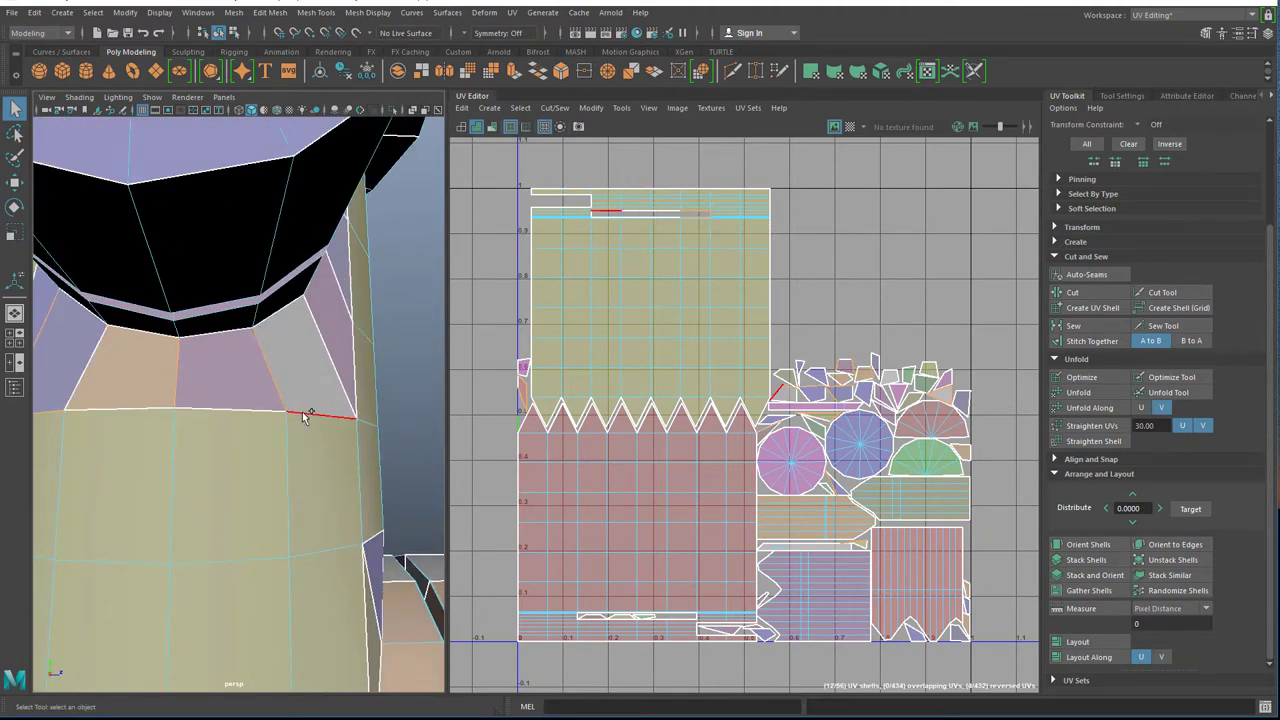
pyautogui.keyDown('alt'); pyautogui.moveTo(345, 325); pyautogui.dragTo(177, 353); pyautogui.keyUp('alt')
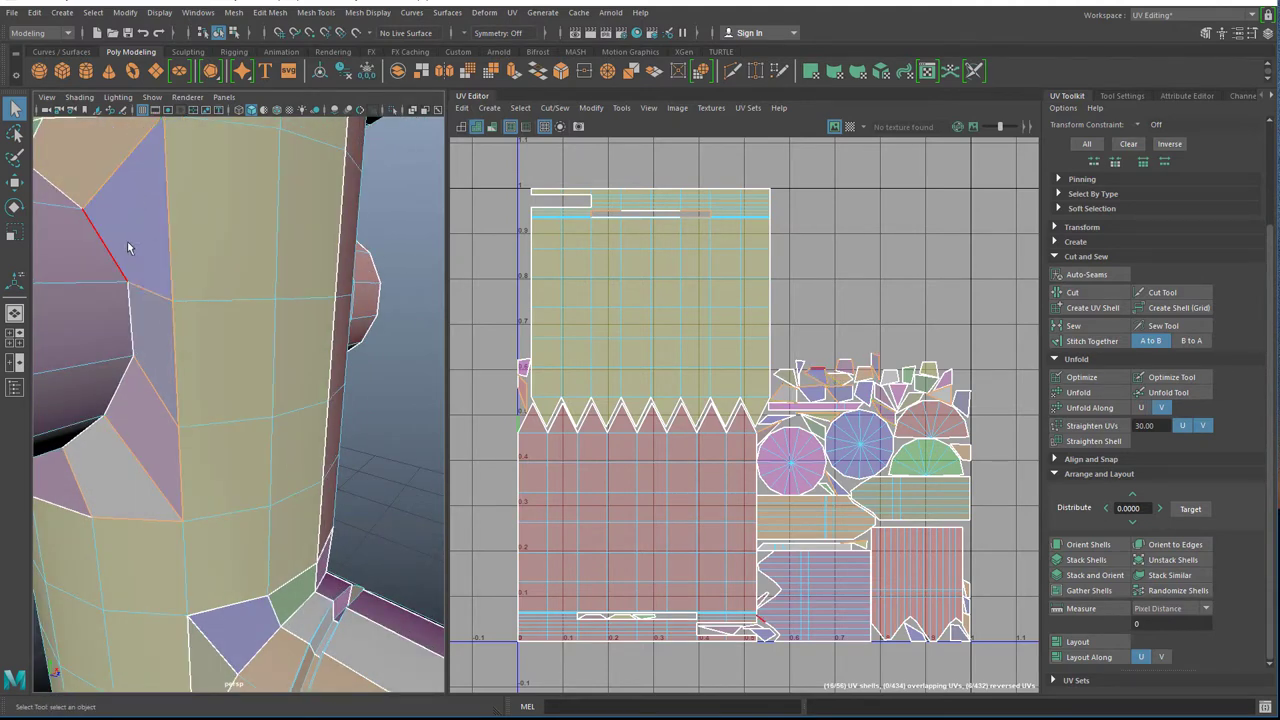
pyautogui.keyDown('alt'); pyautogui.moveTo(127, 241); pyautogui.dragTo(322, 376); pyautogui.keyUp('alt')
pyautogui.click(258, 355)
pyautogui.click(343, 326)
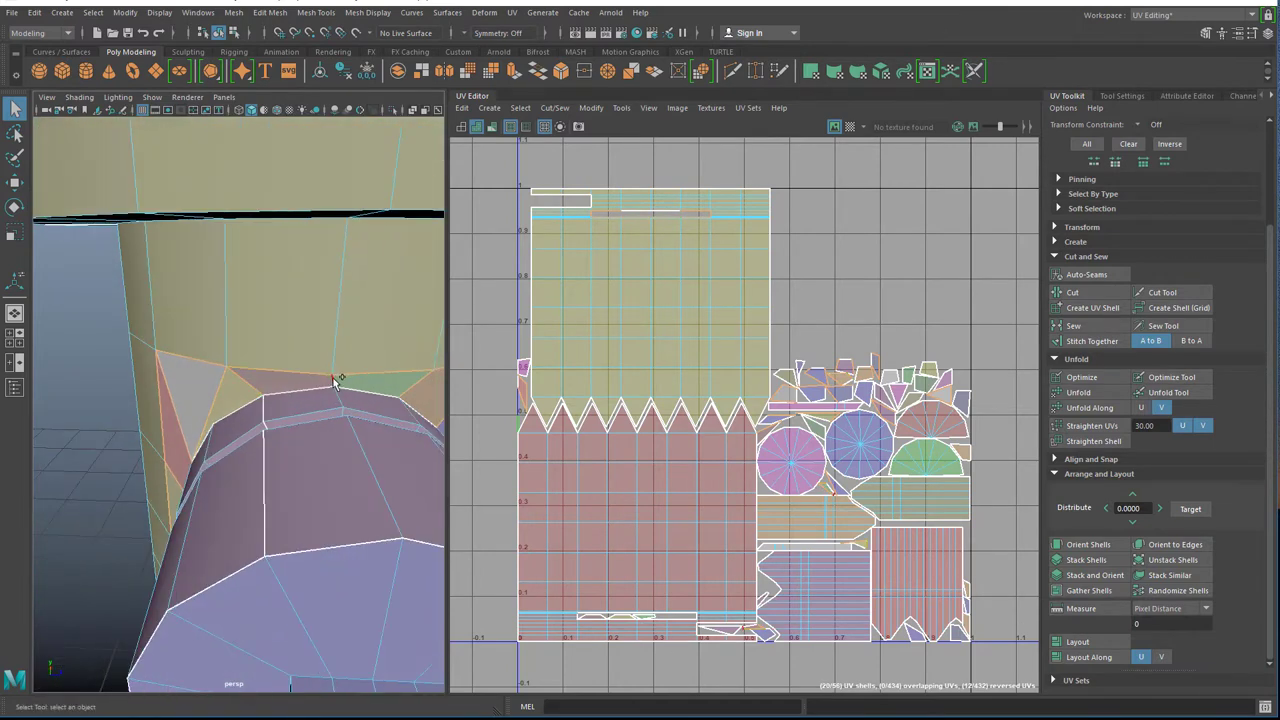
pyautogui.click(1062, 326)
# Sew the UV seam edges of the narrow body faces beside the next outlet of the low-poly hydrant.
pyautogui.scroll(-10, 256, 480)
pyautogui.keyDown('alt'); pyautogui.moveTo(231, 494); pyautogui.dragTo(301, 523); pyautogui.keyUp('alt')
pyautogui.keyDown('alt'); pyautogui.moveTo(301, 523); pyautogui.dragTo(305, 447, button='middle'); pyautogui.keyUp('alt')
pyautogui.scroll(8, 363, 449)
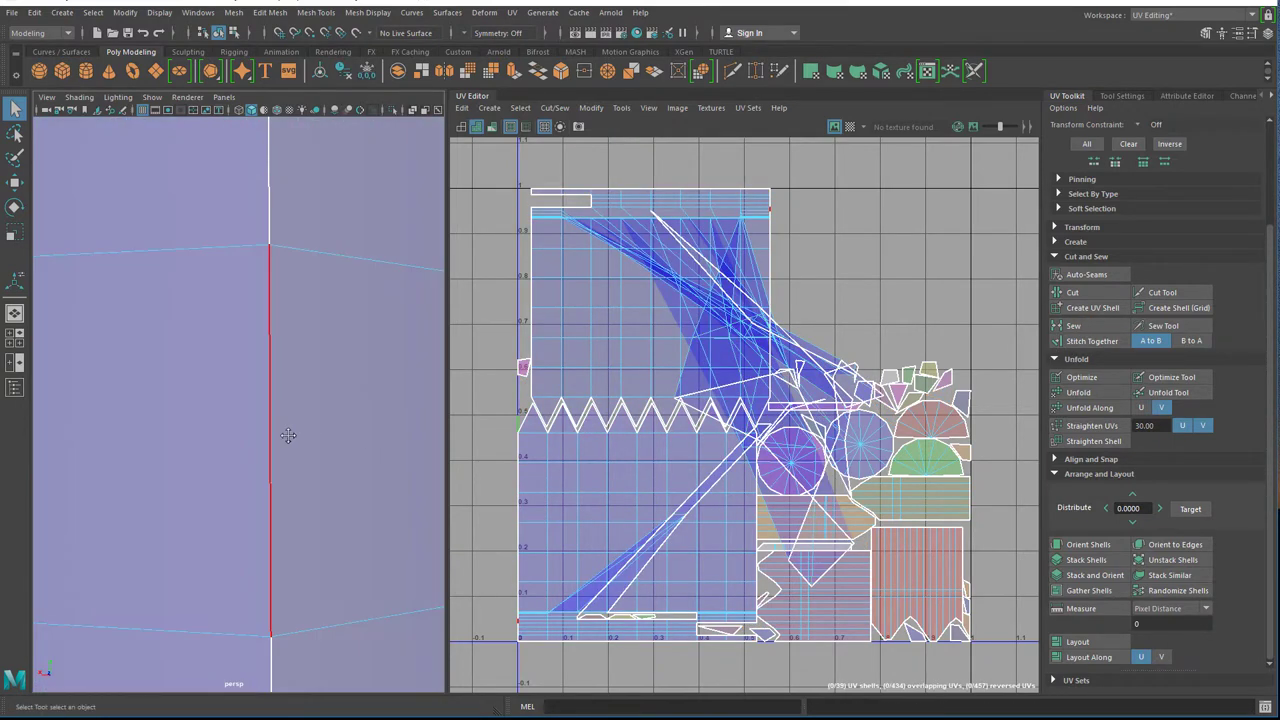
pyautogui.keyDown('alt'); pyautogui.moveTo(288, 437); pyautogui.dragTo(362, 484); pyautogui.keyUp('alt')
pyautogui.scroll(-8, 233, 504)
pyautogui.scroll(8, 304, 462)
pyautogui.click(280, 323)
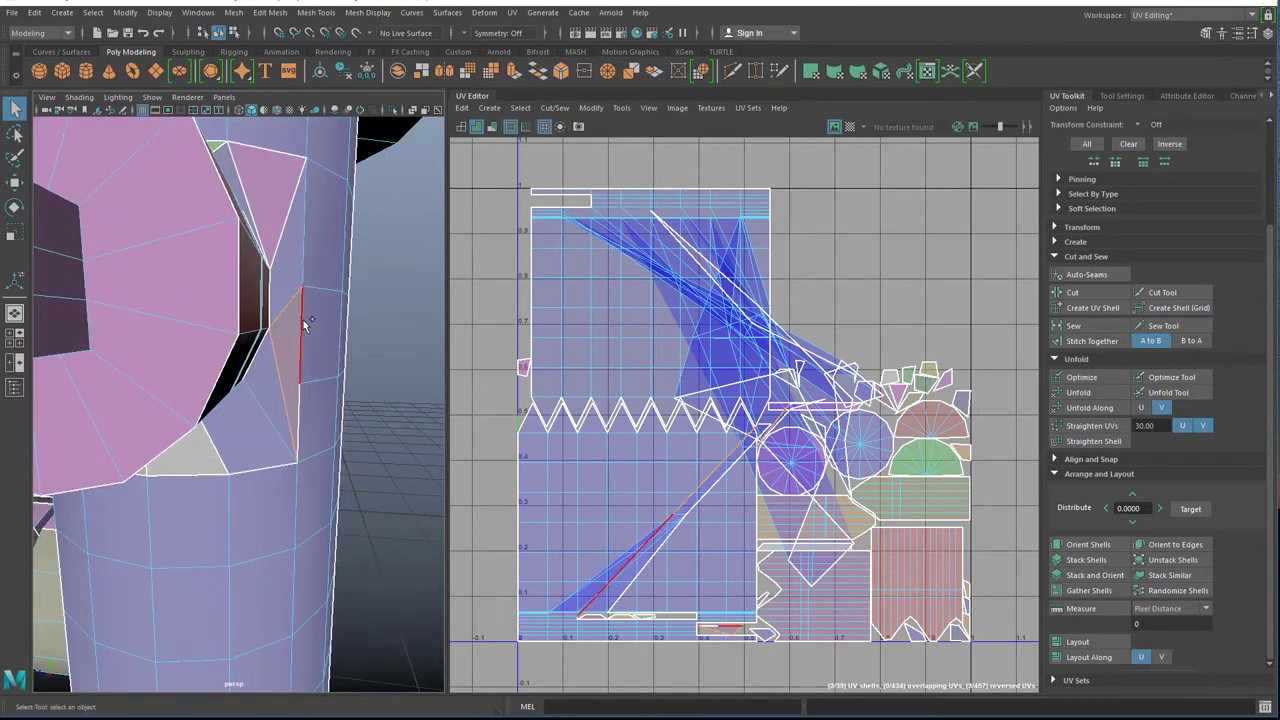
pyautogui.click(1073, 325)
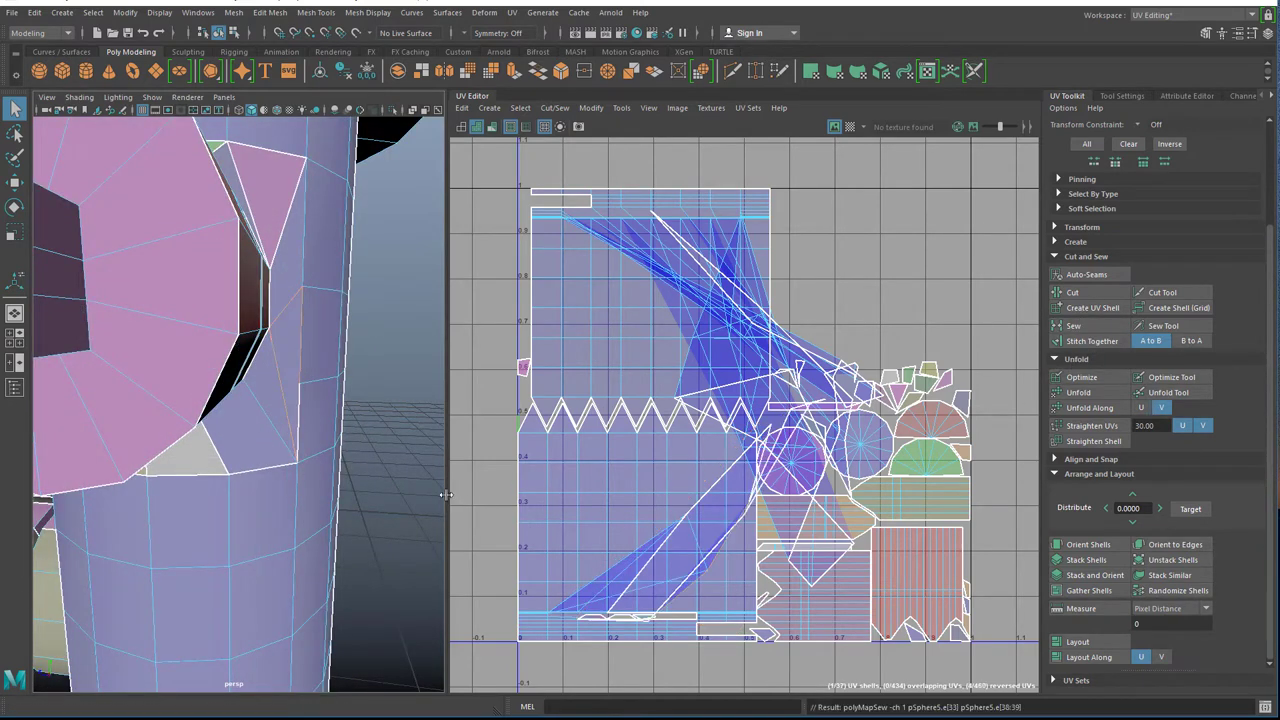
pyautogui.click(314, 427)
pyautogui.click(1073, 325)
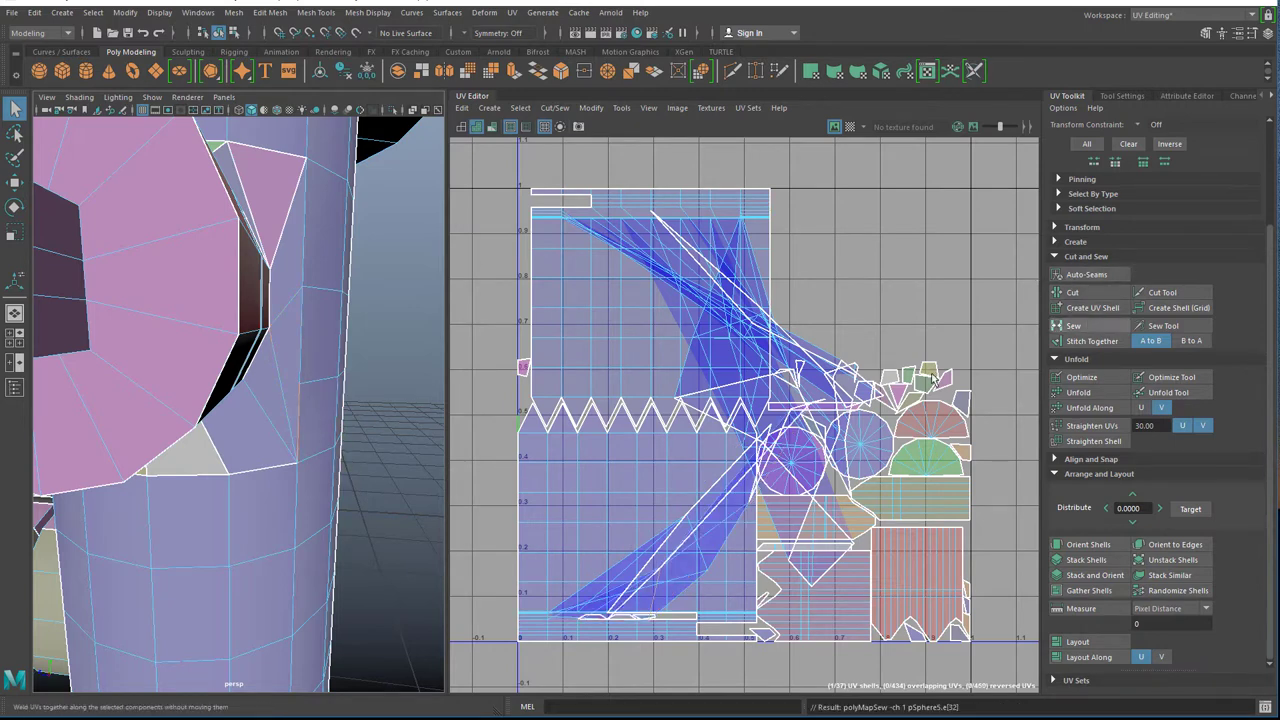
# Select the seam edges of the transition faces beneath that outlet and sew their UVs to the body shell.
pyautogui.click(242, 469)
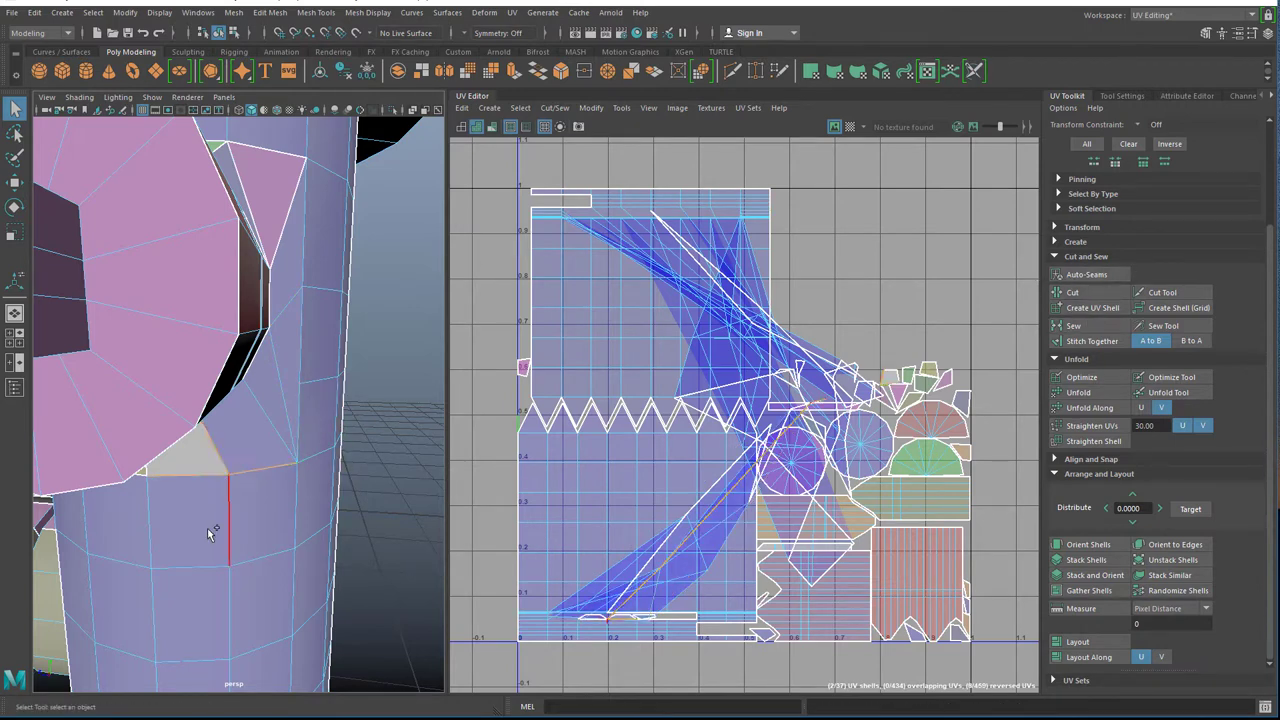
pyautogui.keyDown('alt'); pyautogui.moveTo(207, 528); pyautogui.dragTo(250, 495); pyautogui.keyUp('alt')
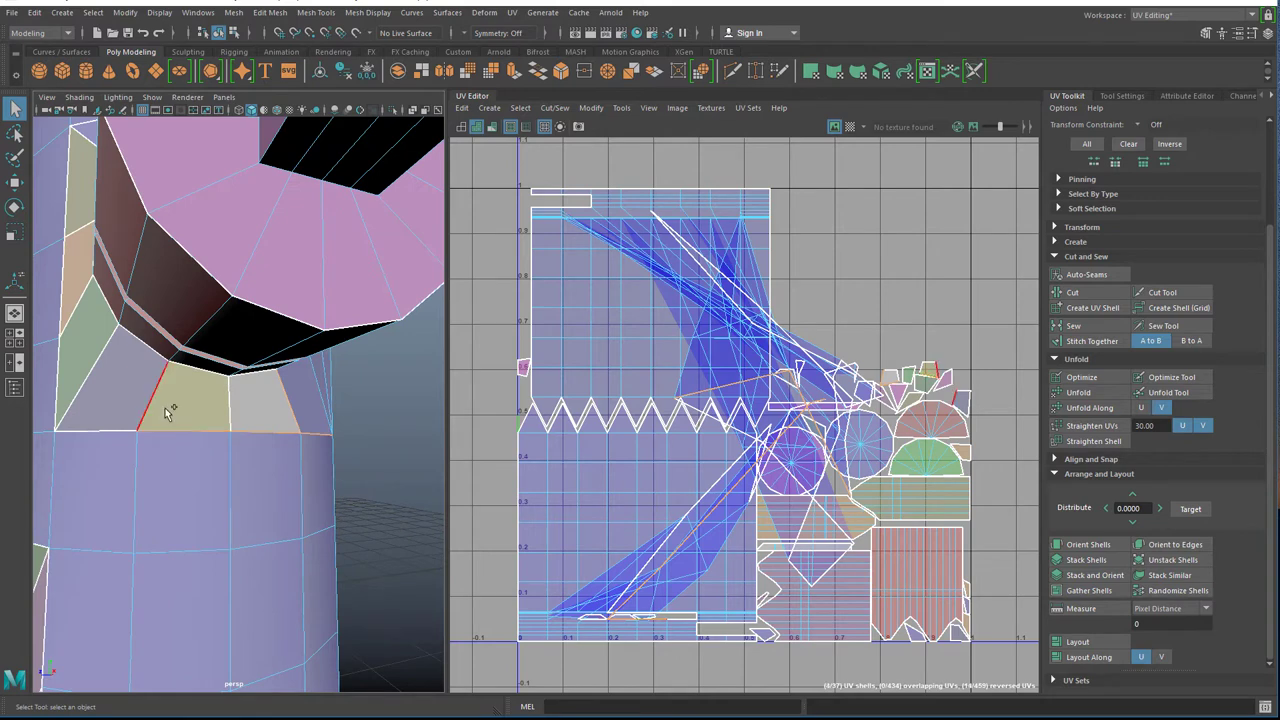
pyautogui.keyDown('alt'); pyautogui.moveTo(168, 412); pyautogui.dragTo(253, 406); pyautogui.keyUp('alt')
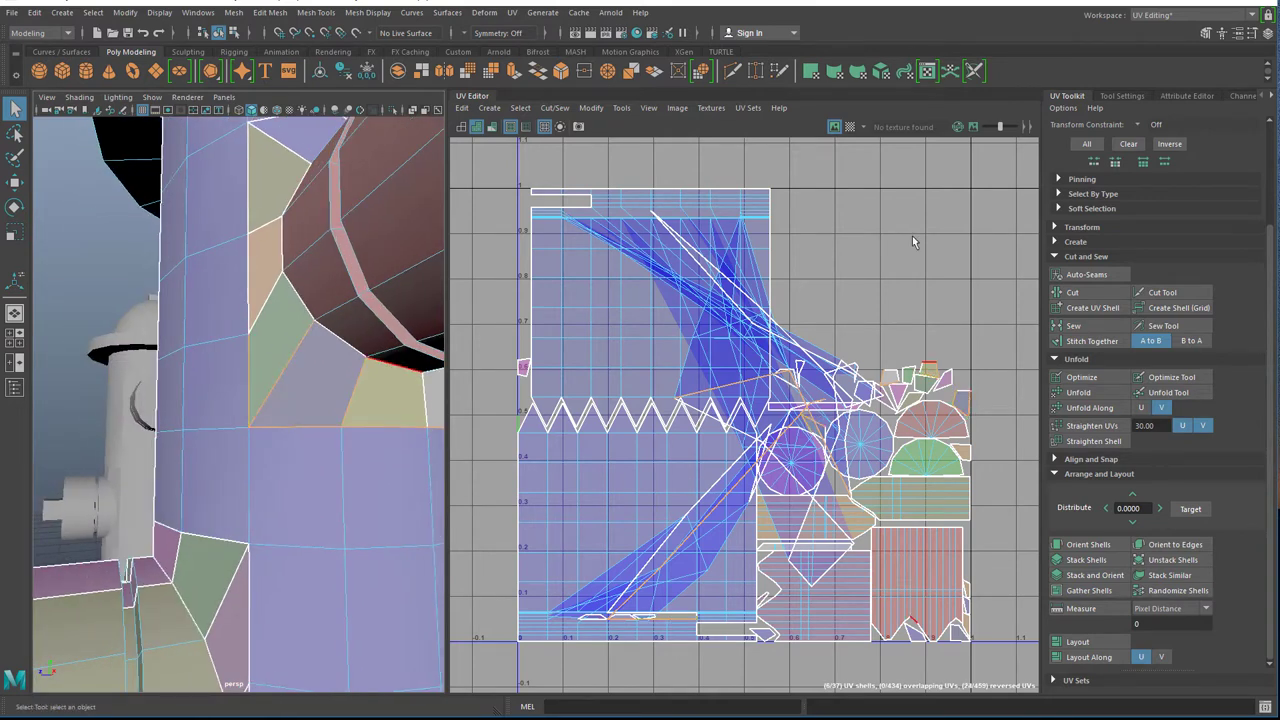
pyautogui.click(1073, 325)
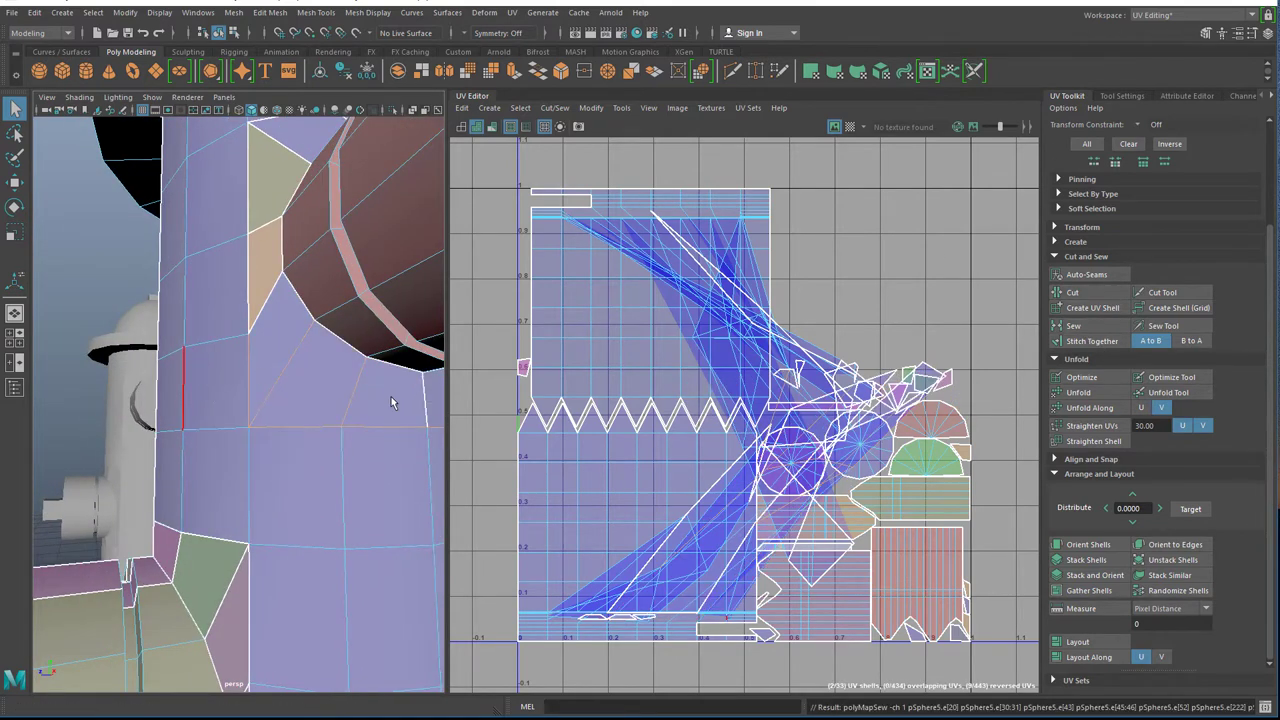
pyautogui.keyDown('alt'); pyautogui.moveTo(391, 403); pyautogui.dragTo(375, 425); pyautogui.keyUp('alt')
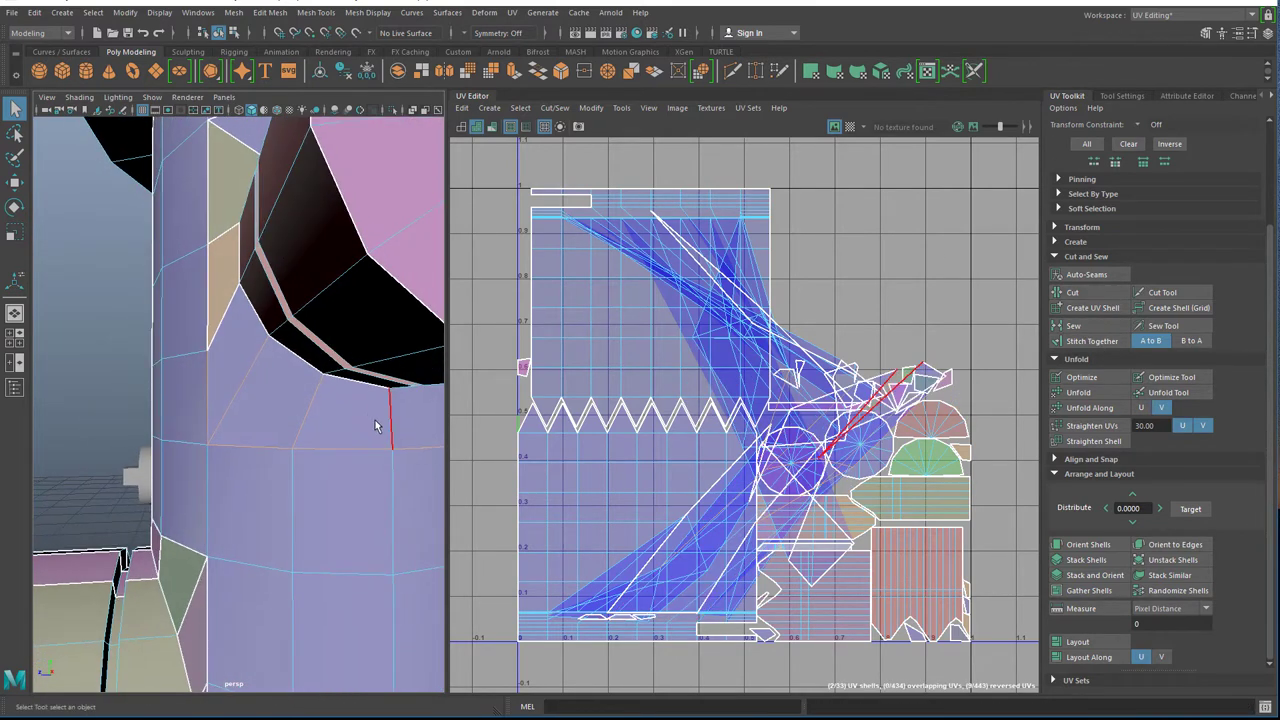
pyautogui.click(1073, 325)
# Select the seam edges of the transition faces up the far side and across the top of the outlet and sew their UVs.
pyautogui.keyDown('alt'); pyautogui.moveTo(117, 392); pyautogui.dragTo(264, 408); pyautogui.keyUp('alt')
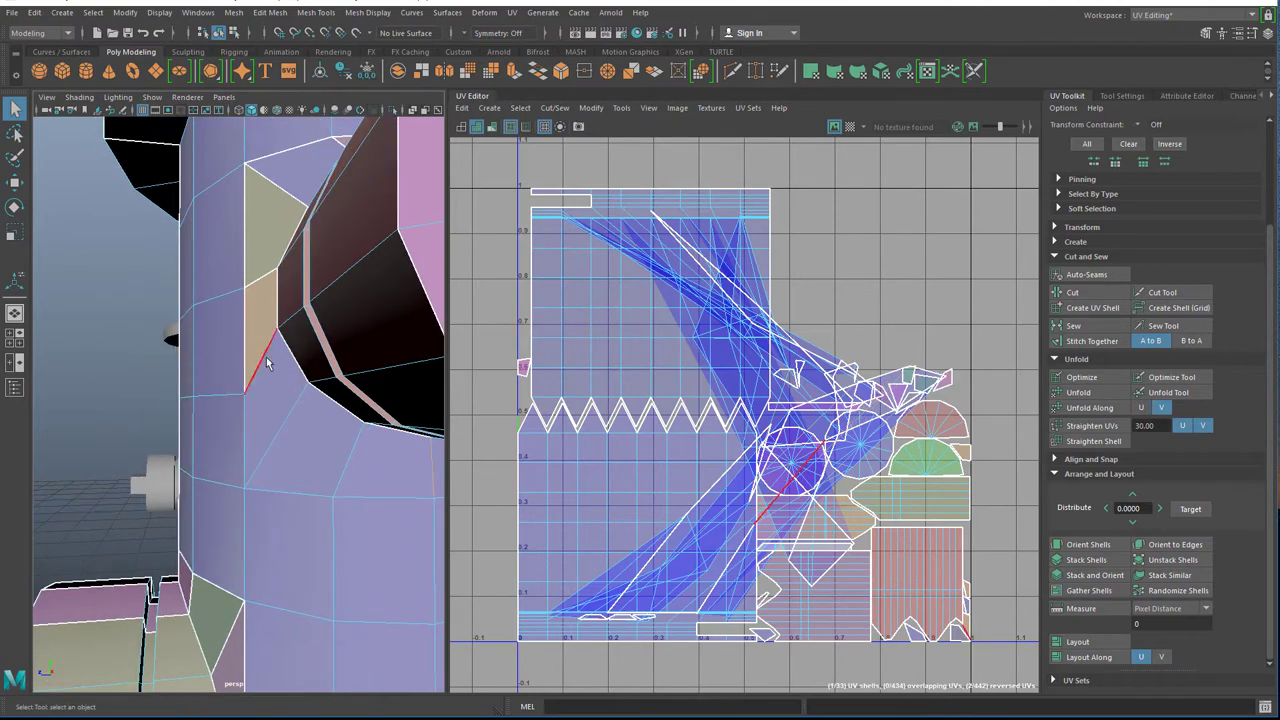
pyautogui.keyDown('shift'); pyautogui.click(245, 253); pyautogui.keyUp('shift')
pyautogui.keyDown('alt'); pyautogui.moveTo(245, 253); pyautogui.dragTo(325, 335); pyautogui.keyUp('alt')
pyautogui.keyDown('shift'); pyautogui.click(297, 295); pyautogui.keyUp('shift')
pyautogui.keyDown('shift'); pyautogui.click(302, 256); pyautogui.keyUp('shift')
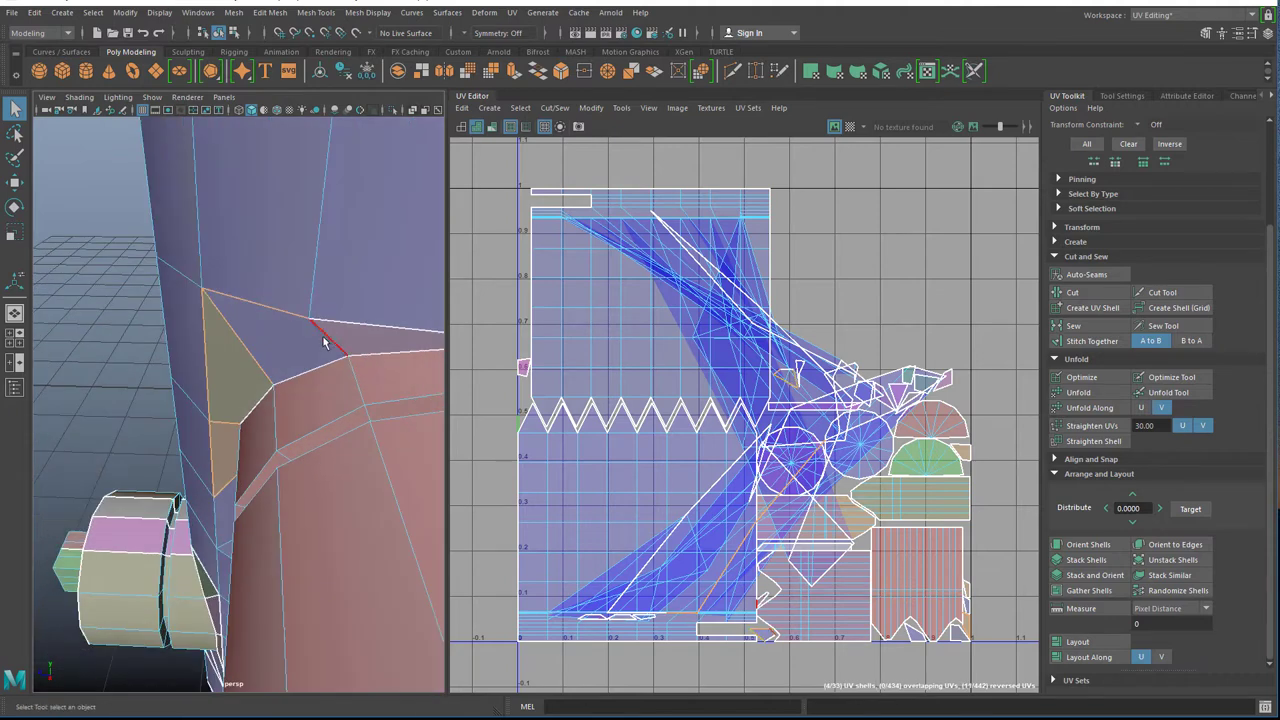
pyautogui.click(323, 322)
pyautogui.click(1122, 326)
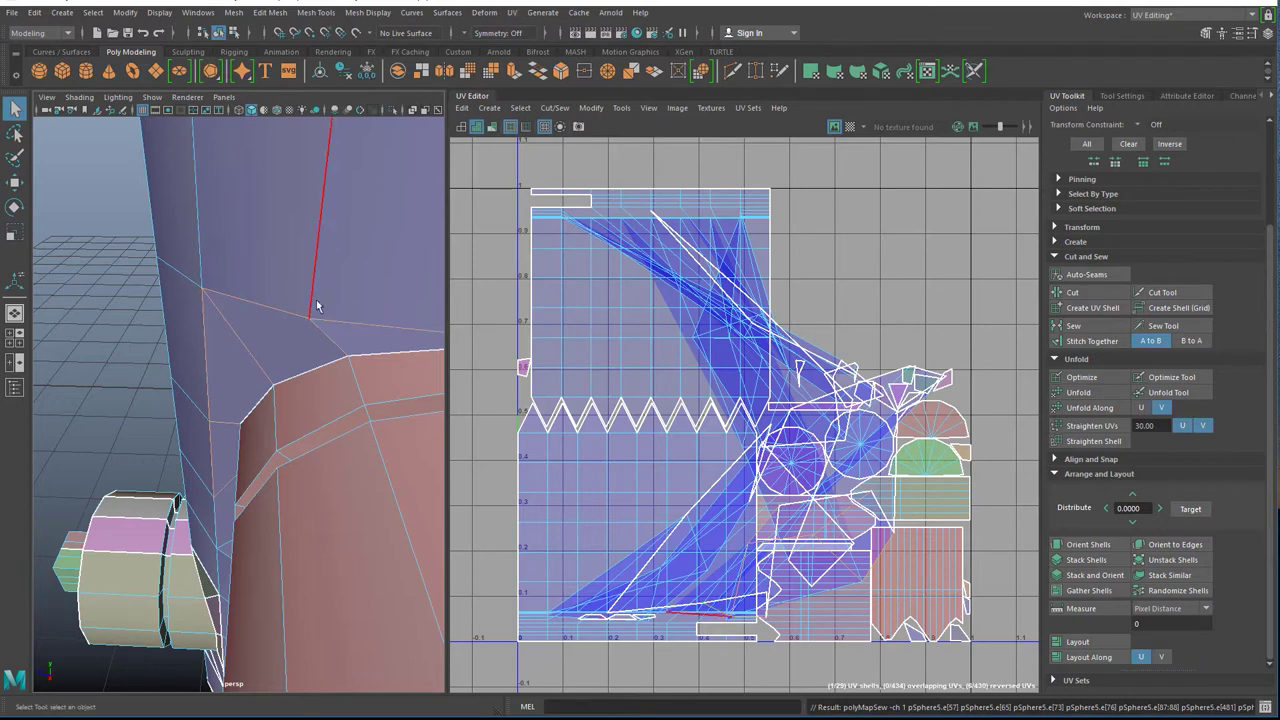
# Activate the 3D Cut and Sew UV Tool and sew the seams of the triangular corner faces above the outlet.
pyautogui.keyDown('alt'); pyautogui.moveTo(316, 300); pyautogui.dragTo(371, 421); pyautogui.keyUp('alt')
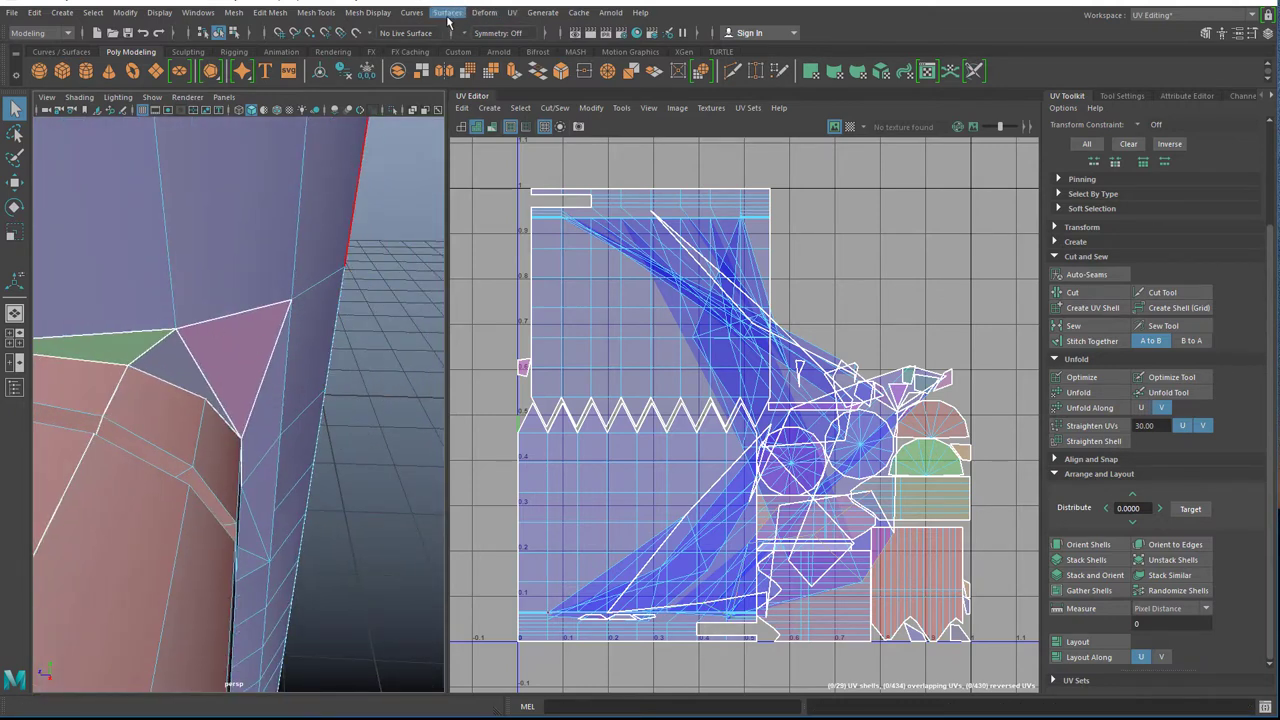
pyautogui.click(512, 12)
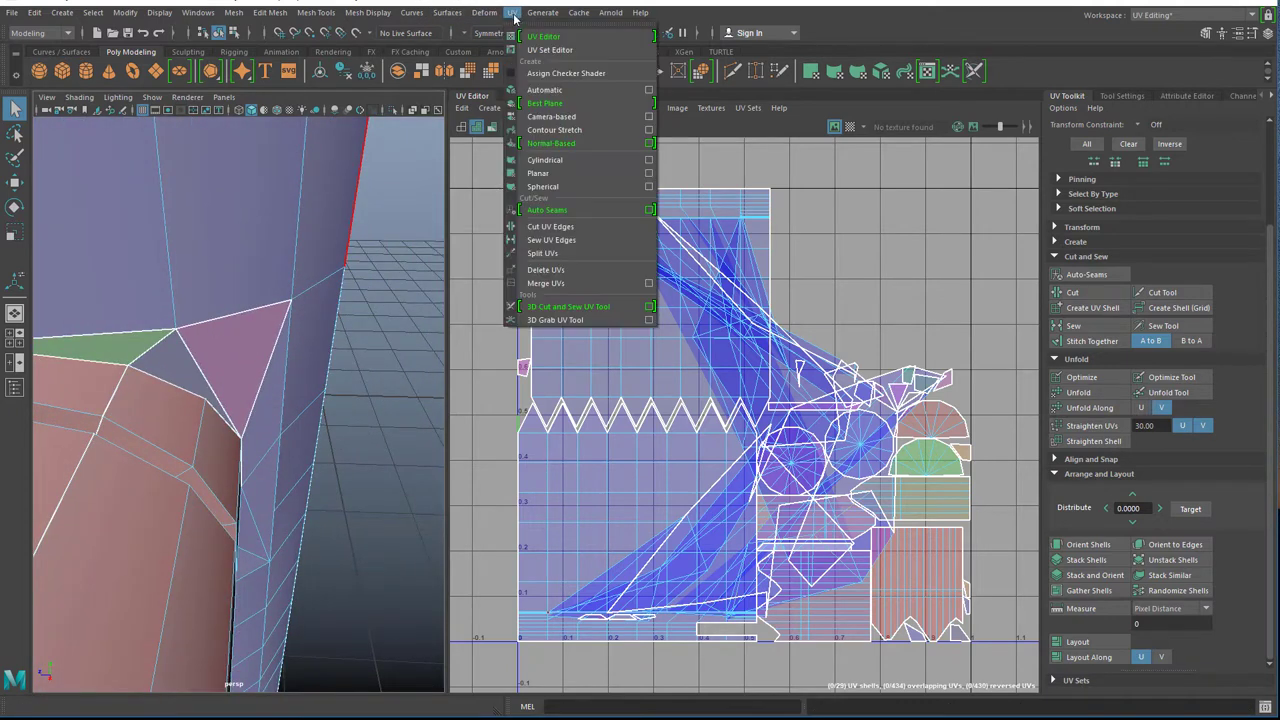
pyautogui.click(565, 306)
pyautogui.click(148, 348)
pyautogui.click(145, 357)
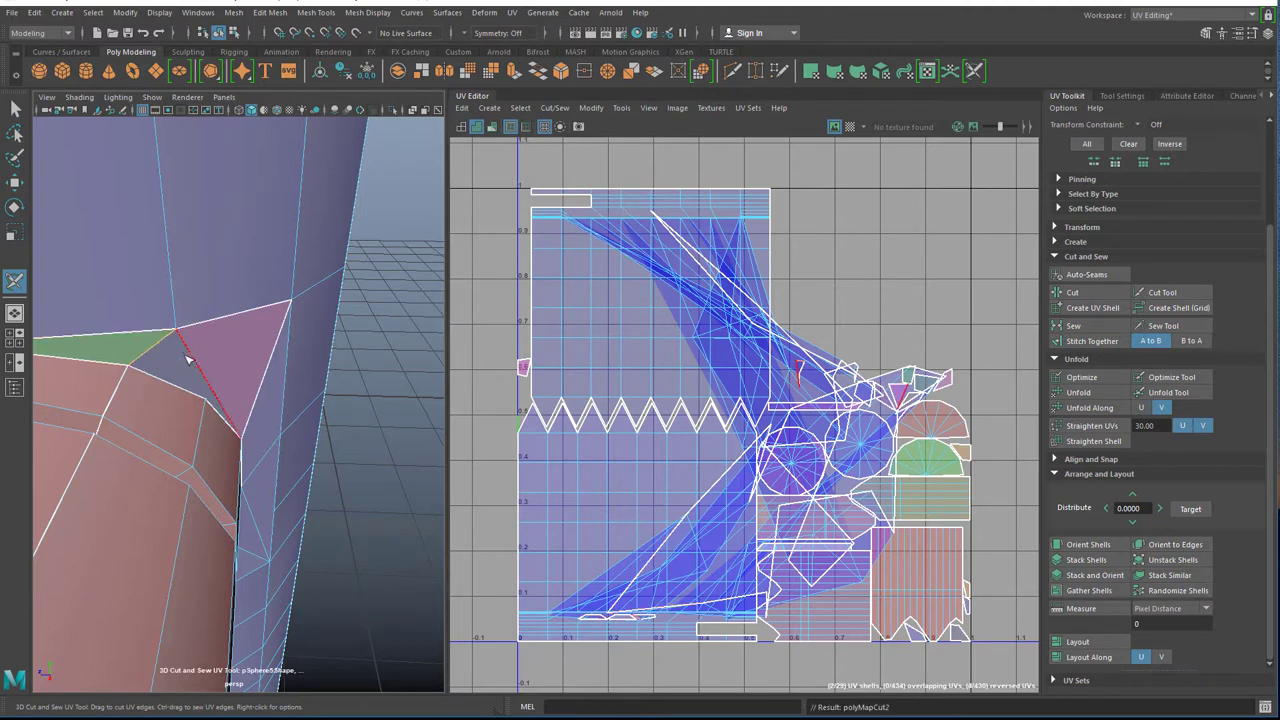
pyautogui.click(187, 355)
pyautogui.click(210, 321)
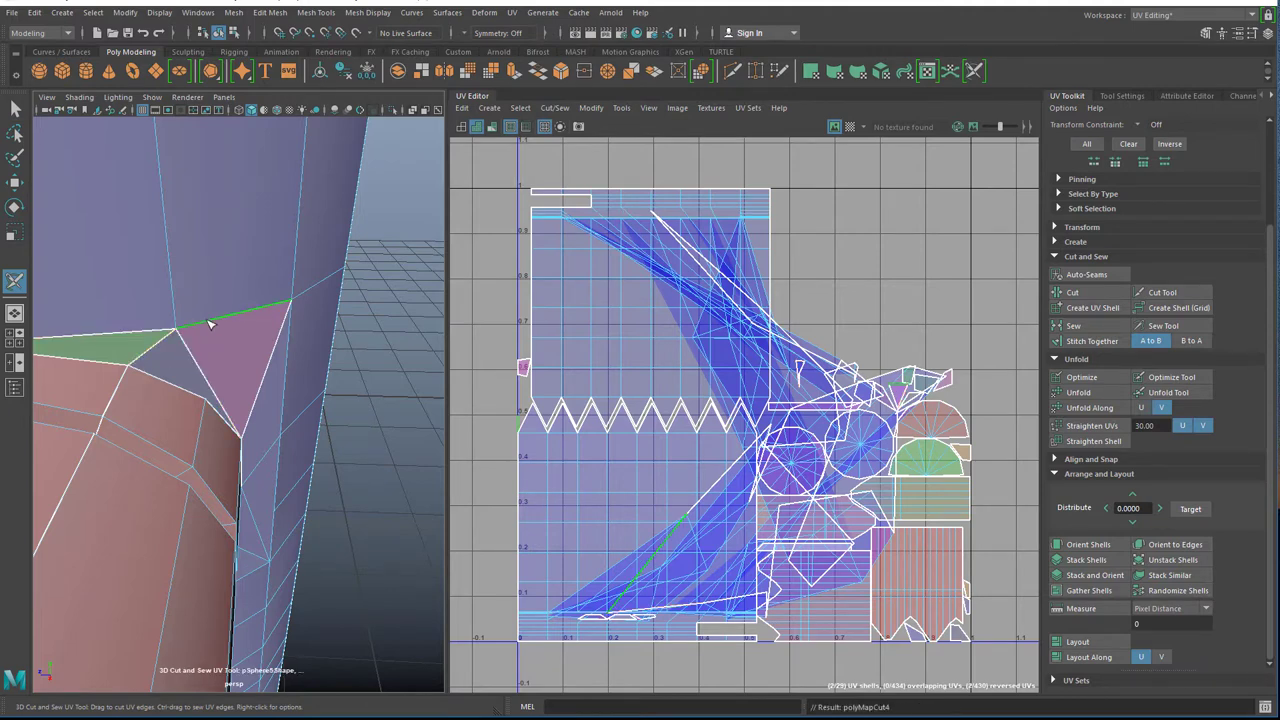
pyautogui.keyDown('ctrl'); pyautogui.click(155, 349); pyautogui.keyUp('ctrl')
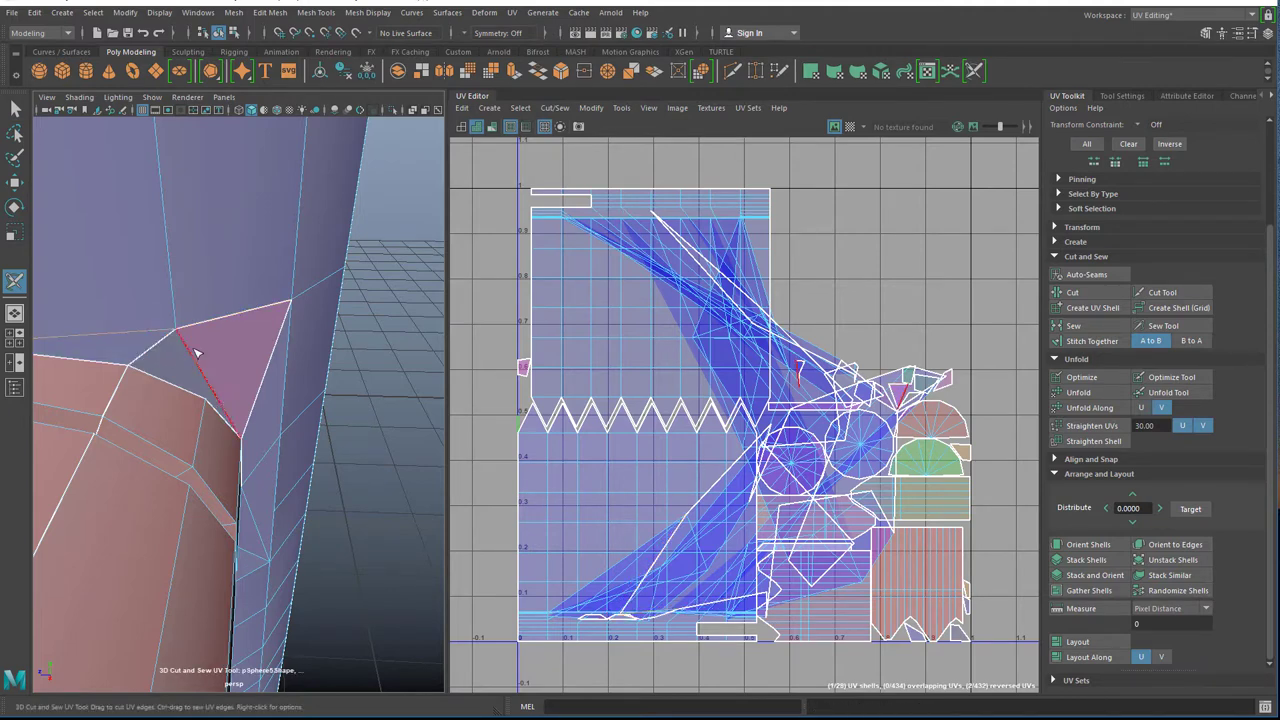
pyautogui.keyDown('ctrl'); pyautogui.click(196, 349); pyautogui.keyUp('ctrl')
pyautogui.click(214, 321)
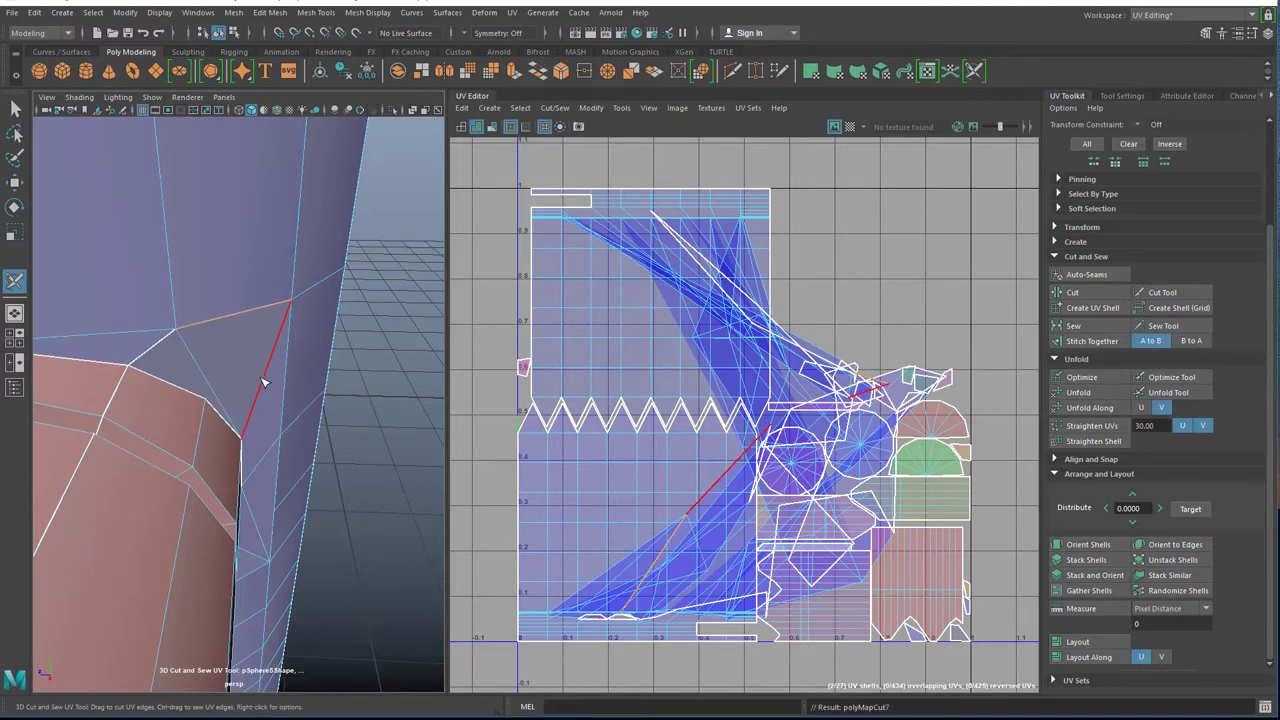
# Cut the UV edges around the triangular corner face above the outlet and sew them back together.
pyautogui.click(223, 316)
pyautogui.keyDown('ctrl'); pyautogui.click(223, 322); pyautogui.keyUp('ctrl')
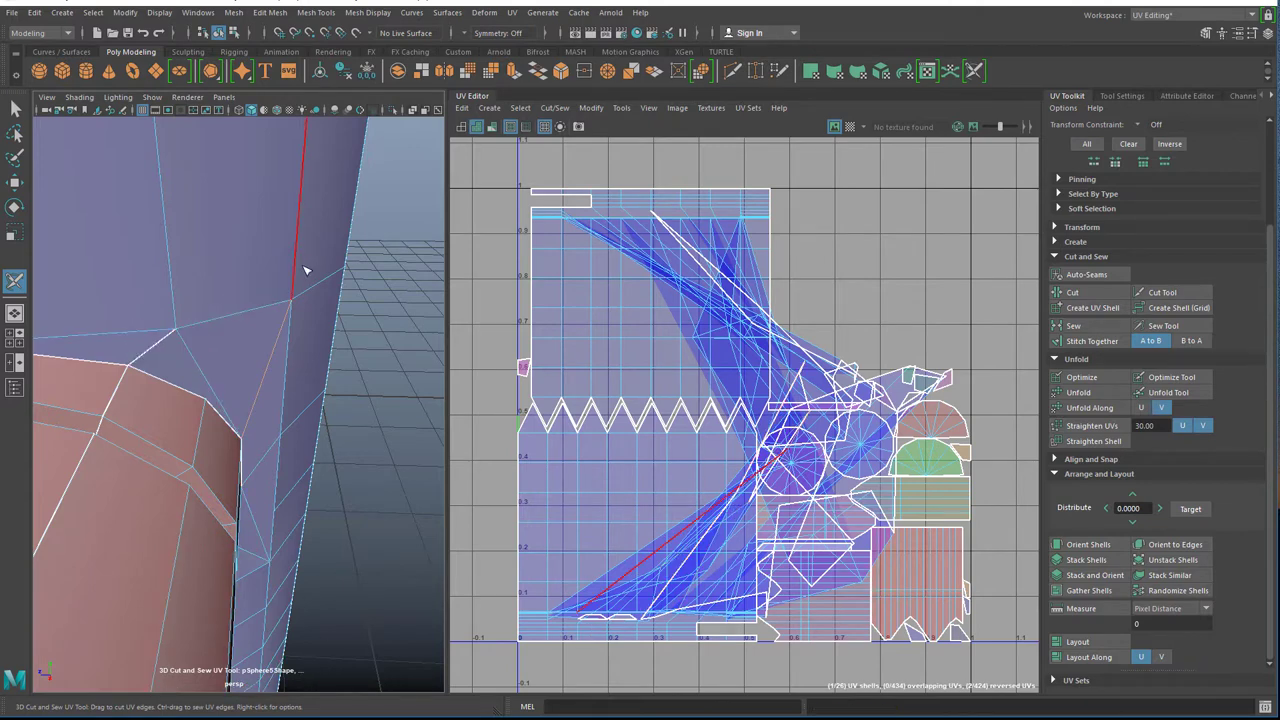
pyautogui.click(237, 318)
pyautogui.click(188, 294)
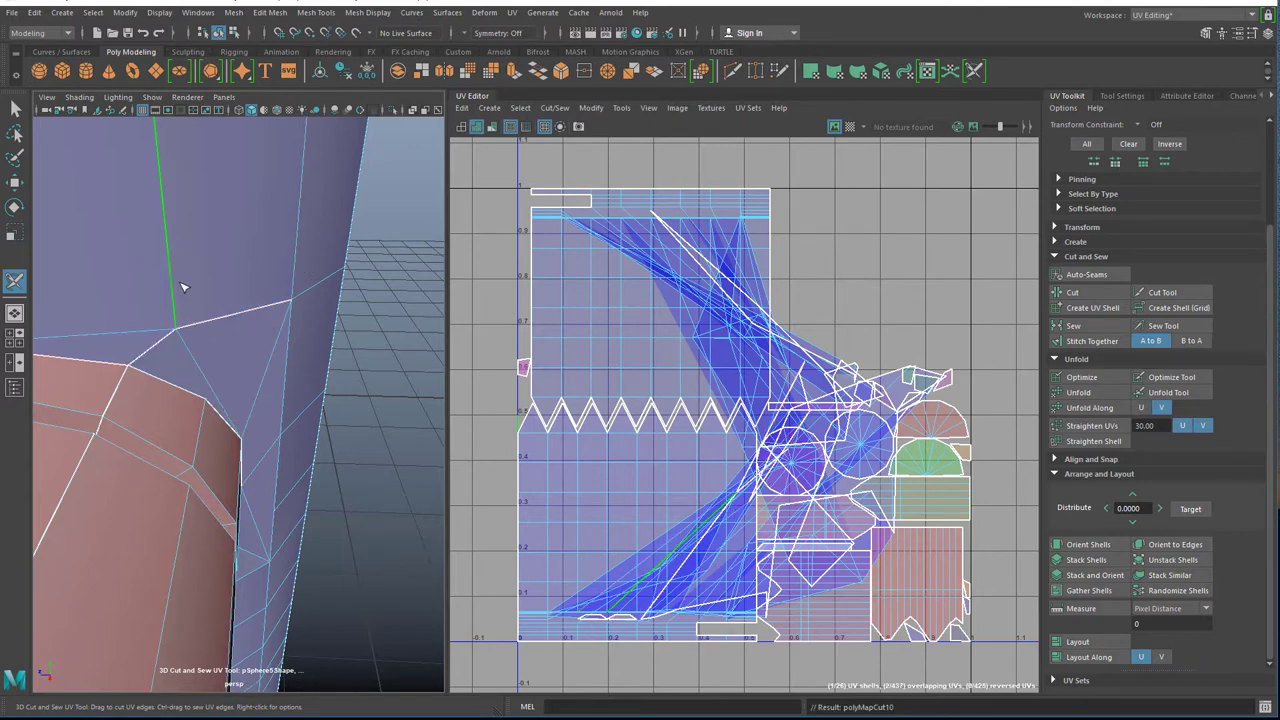
pyautogui.click(279, 340)
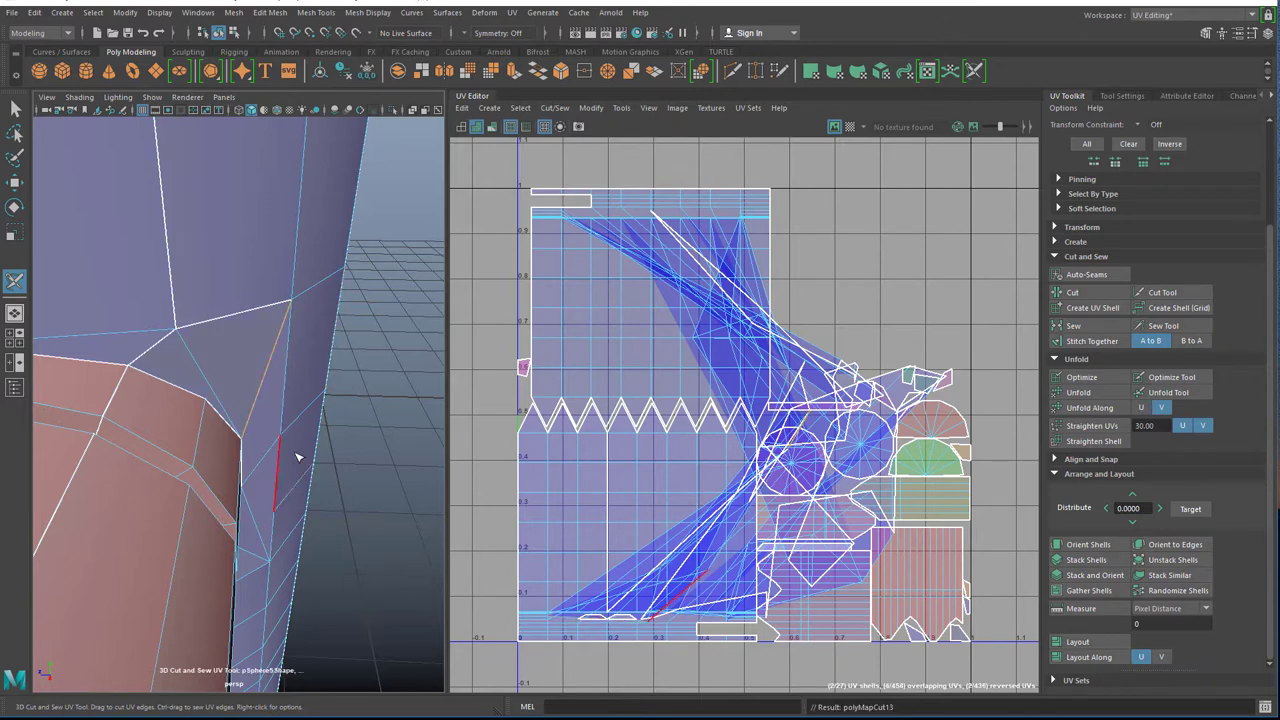
pyautogui.keyDown('ctrl'); pyautogui.click(267, 369); pyautogui.keyUp('ctrl')
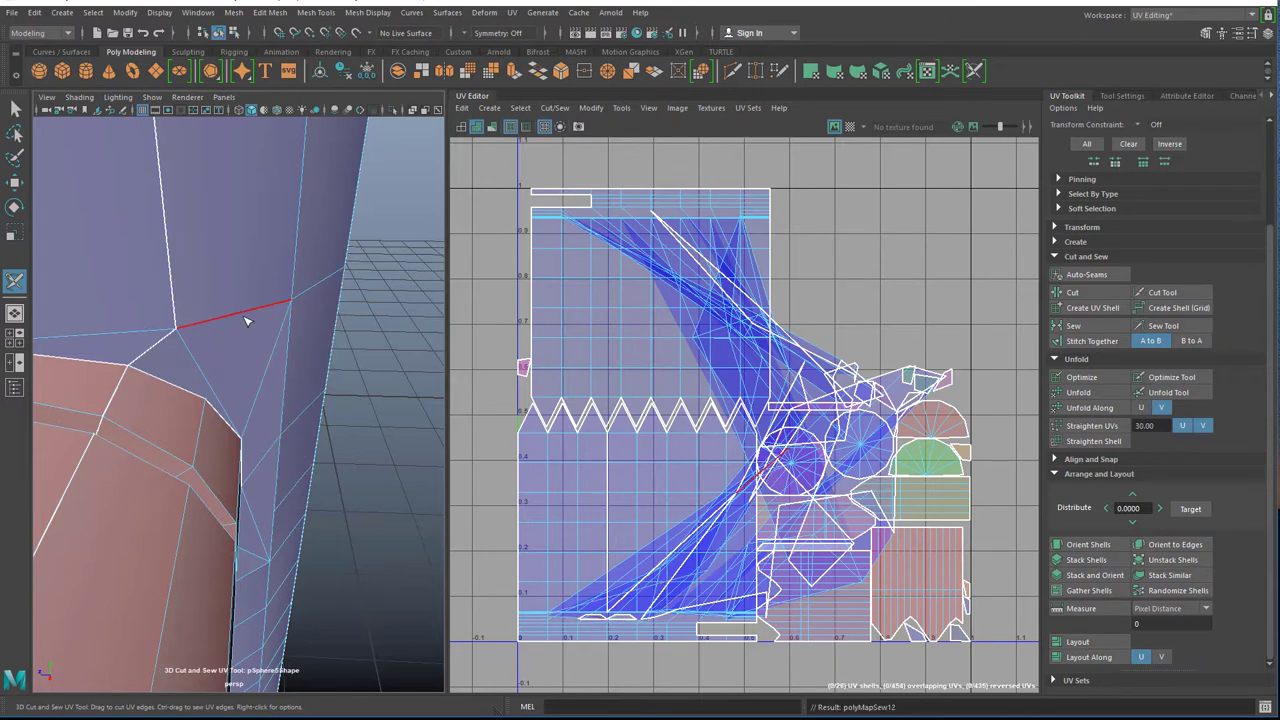
pyautogui.keyDown('ctrl'); pyautogui.click(245, 318); pyautogui.keyUp('ctrl')
pyautogui.keyDown('ctrl'); pyautogui.click(172, 280); pyautogui.keyUp('ctrl')
# Try to sew the diagonal corner seam and the outlet's rim to the body shell, and undo those sews.
pyautogui.keyDown('ctrl'); pyautogui.doubleClick(157, 332); pyautogui.keyUp('ctrl')
pyautogui.keyDown('ctrl'); pyautogui.doubleClick(151, 352); pyautogui.keyUp('ctrl')
pyautogui.scroll(-10, 151, 356)
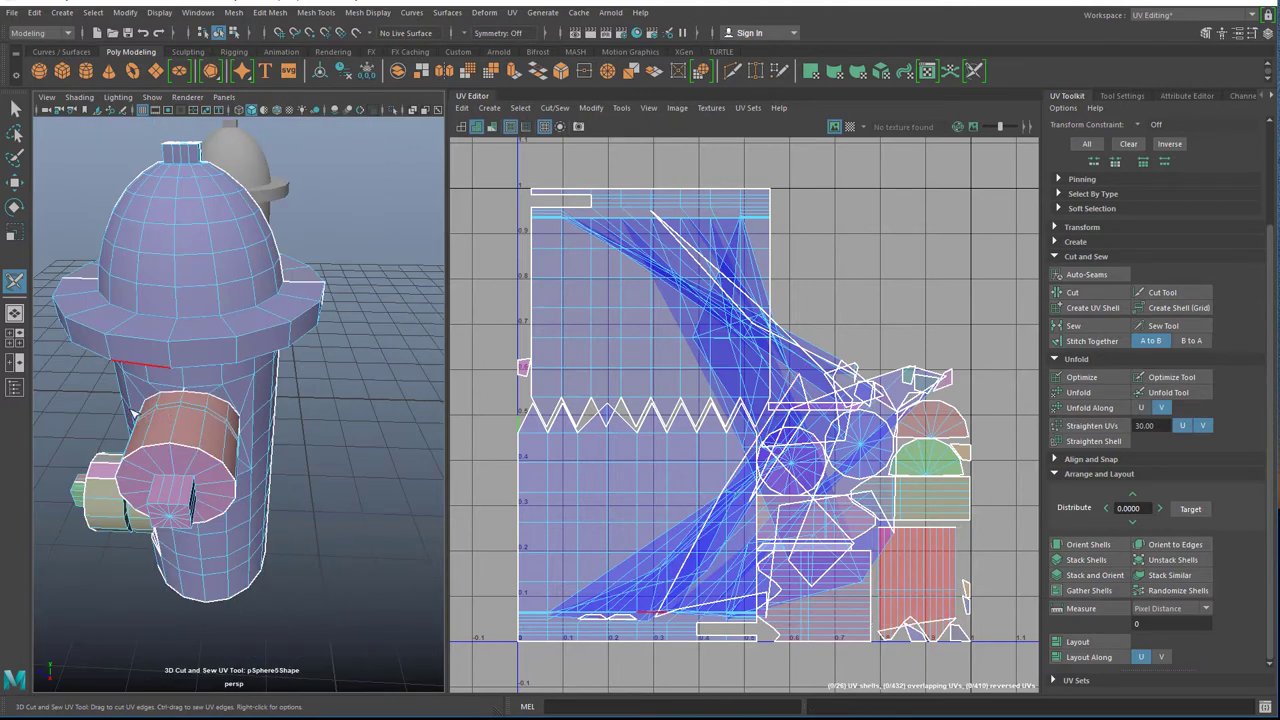
pyautogui.keyDown('ctrl'); pyautogui.click(233, 404); pyautogui.keyUp('ctrl')
pyautogui.scroll(4, 296, 484)
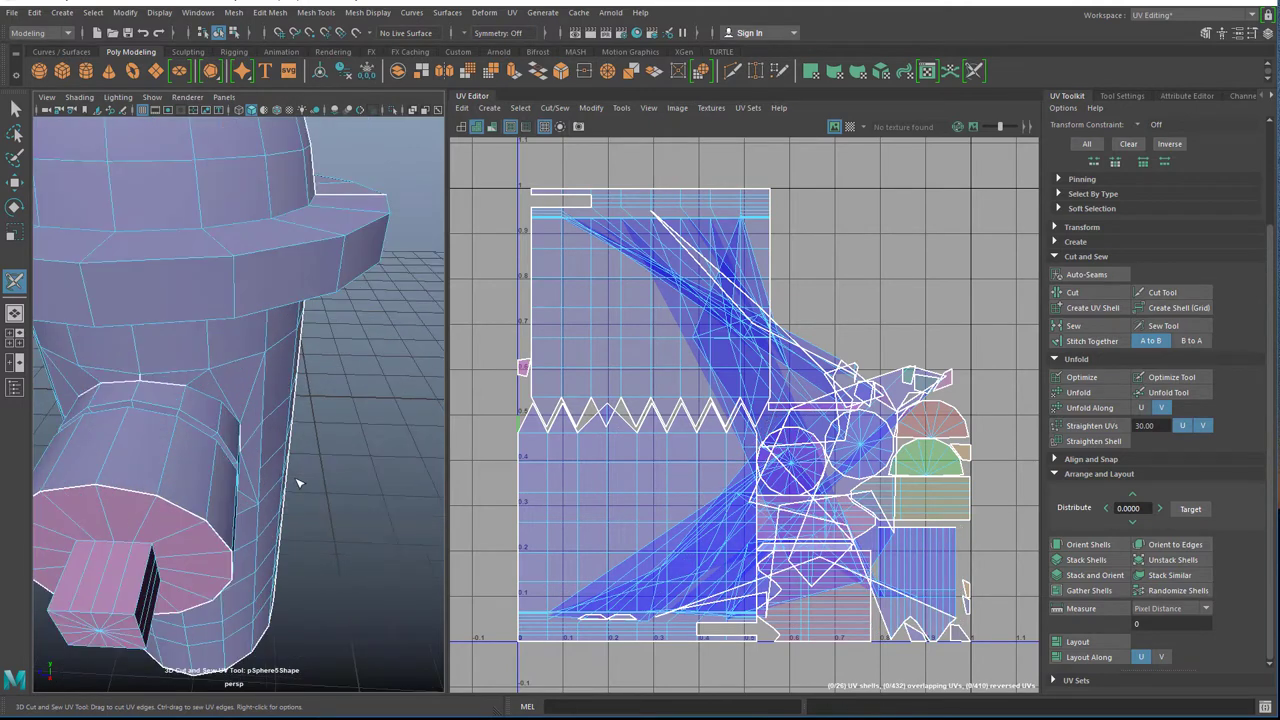
pyautogui.hotkey('ctrl', 'z')
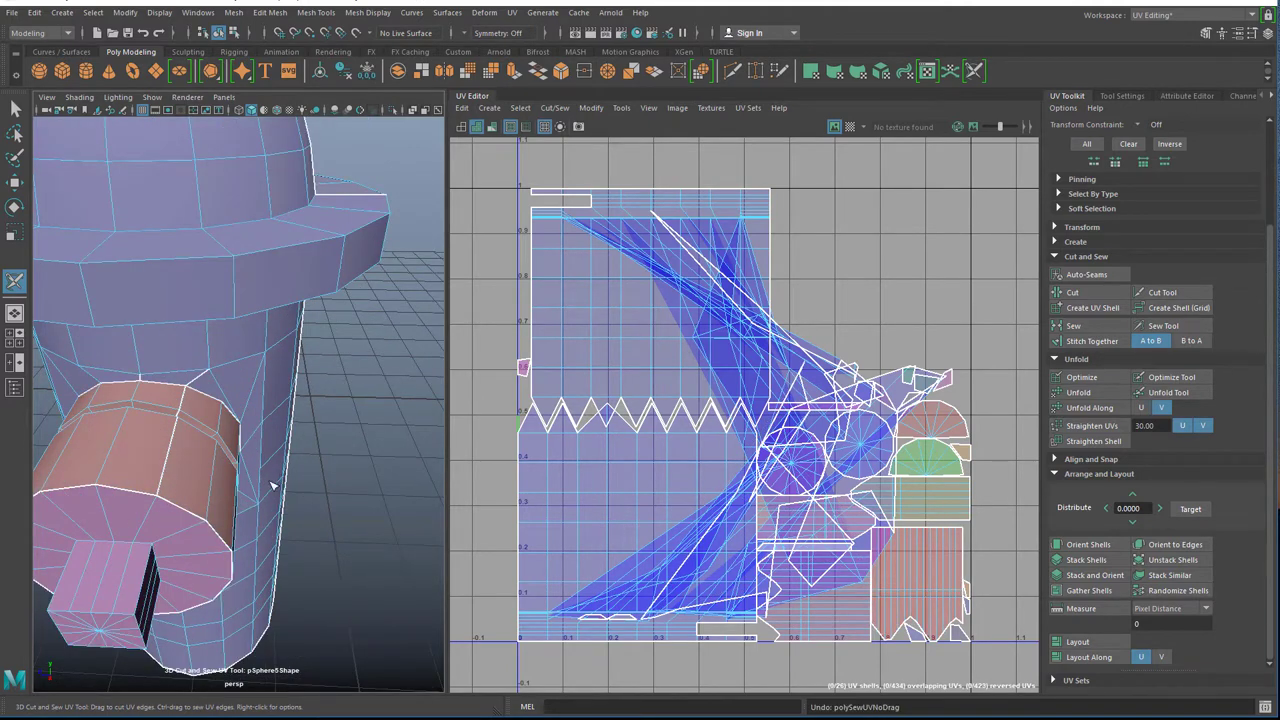
pyautogui.keyDown('ctrl'); pyautogui.click(207, 380); pyautogui.keyUp('ctrl')
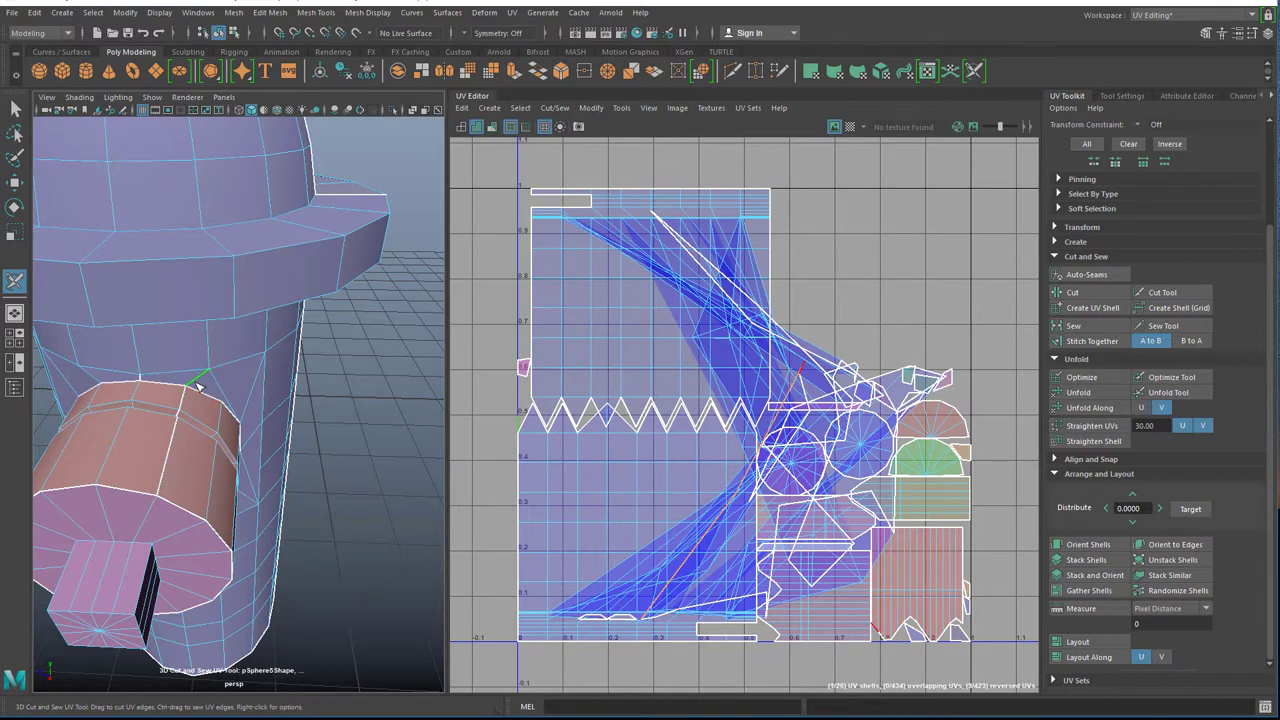
pyautogui.hotkey('ctrl', 'z')
pyautogui.scroll(5, 316, 427)
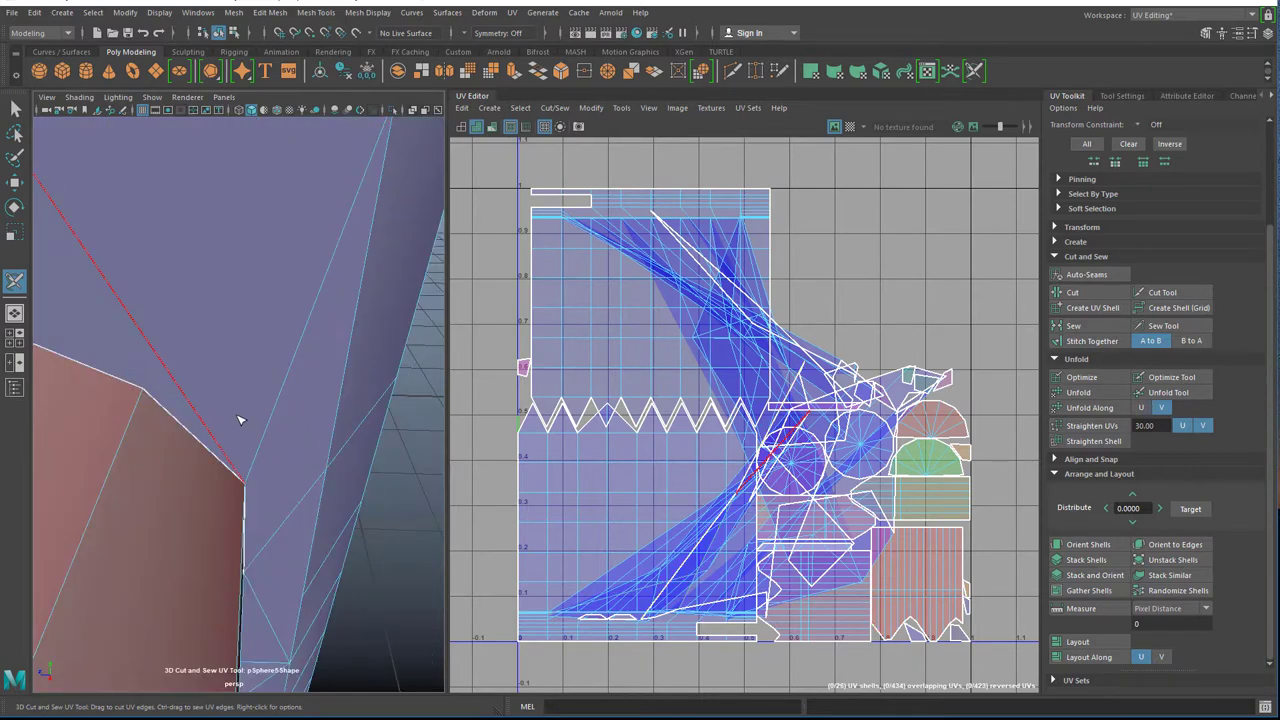
# Sew the diagonal corner seam, the outlet's lengthwise seam and the short seam above the outlet's top center.
pyautogui.keyDown('alt'); pyautogui.moveTo(240, 420); pyautogui.dragTo(168, 419, button='right'); pyautogui.keyUp('alt')
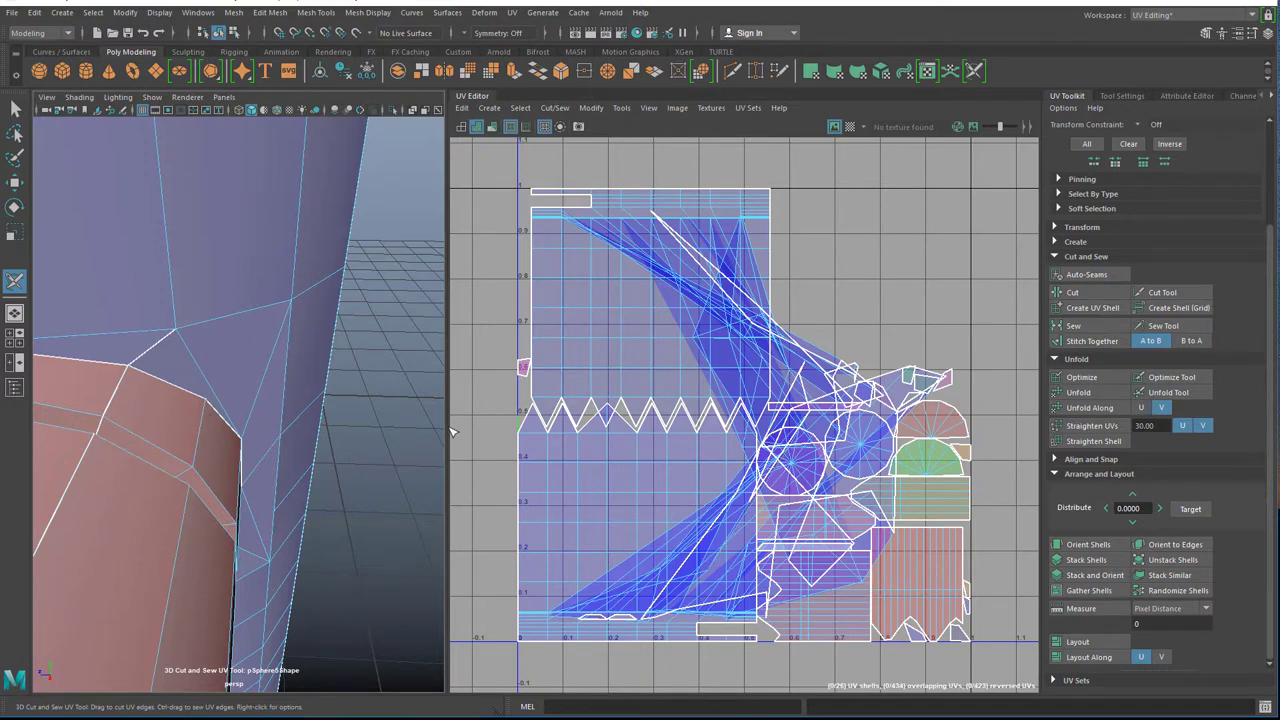
pyautogui.moveTo(318, 451)
pyautogui.keyDown('alt'); pyautogui.mouseDown()
pyautogui.moveTo(290, 440)
pyautogui.moveTo(334, 449)
pyautogui.mouseUp(); pyautogui.keyUp('alt')
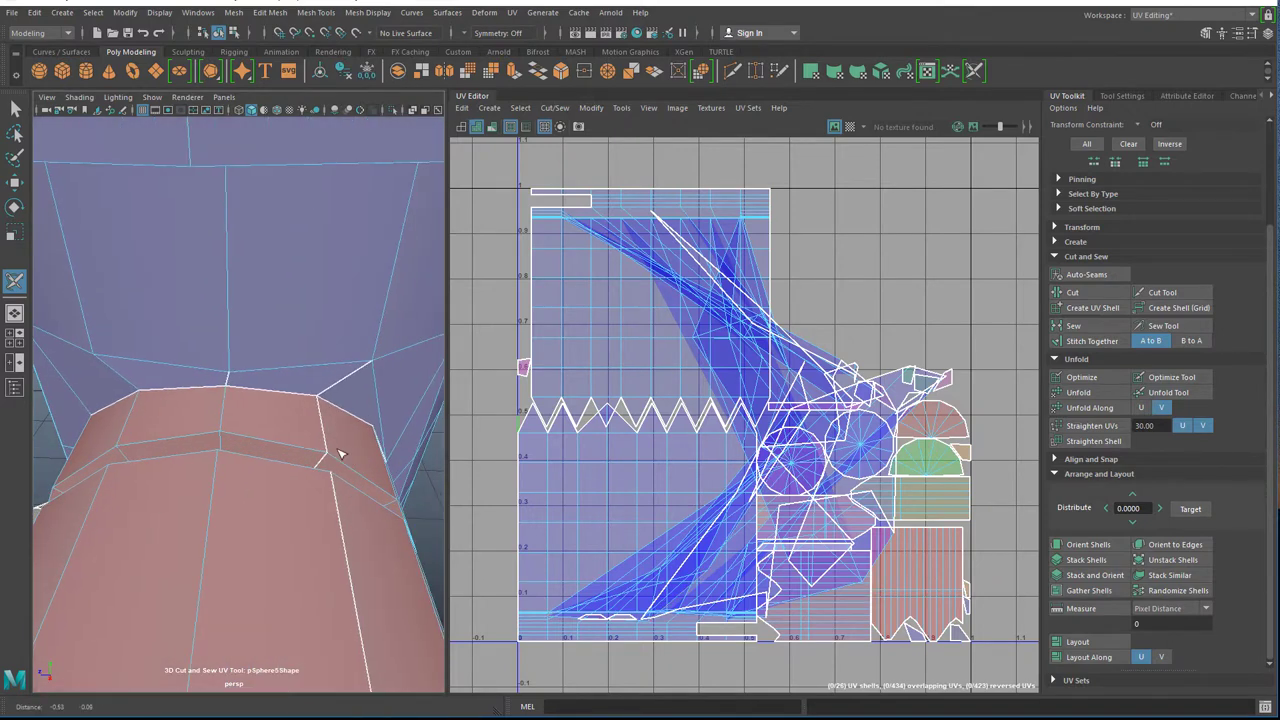
pyautogui.keyDown('ctrl'); pyautogui.doubleClick(358, 375); pyautogui.keyUp('ctrl')
pyautogui.keyDown('ctrl'); pyautogui.click(232, 384); pyautogui.keyUp('ctrl')
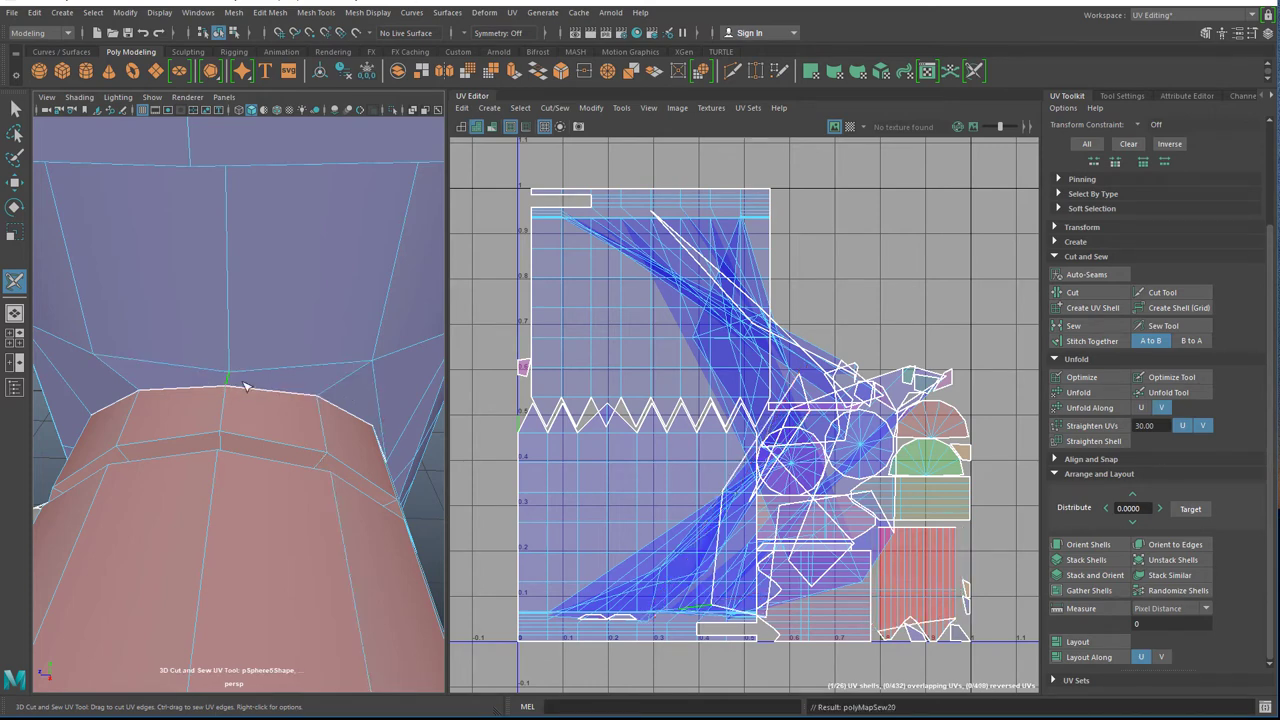
pyautogui.press('f')
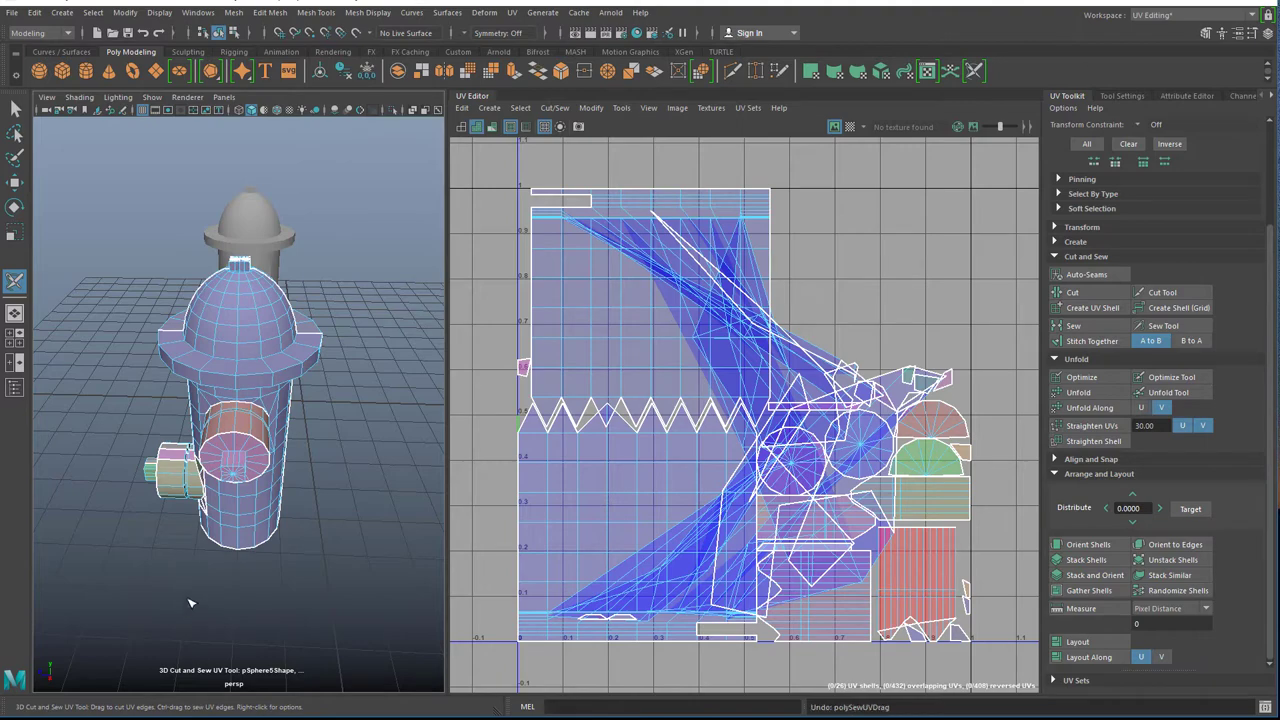
# Sew all the radial UV seams on the square nut on top of the hydrant's dome.
pyautogui.keyDown('alt'); pyautogui.moveTo(163, 562); pyautogui.dragTo(432, 545); pyautogui.keyUp('alt')
pyautogui.scroll(4, 214, 451)
pyautogui.keyDown('alt'); pyautogui.moveTo(214, 451); pyautogui.dragTo(273, 483); pyautogui.keyUp('alt')
pyautogui.scroll(7, 273, 483)
pyautogui.keyDown('alt'); pyautogui.moveTo(323, 437); pyautogui.dragTo(225, 400, button='middle'); pyautogui.keyUp('alt')
pyautogui.scroll(-3, 225, 400)
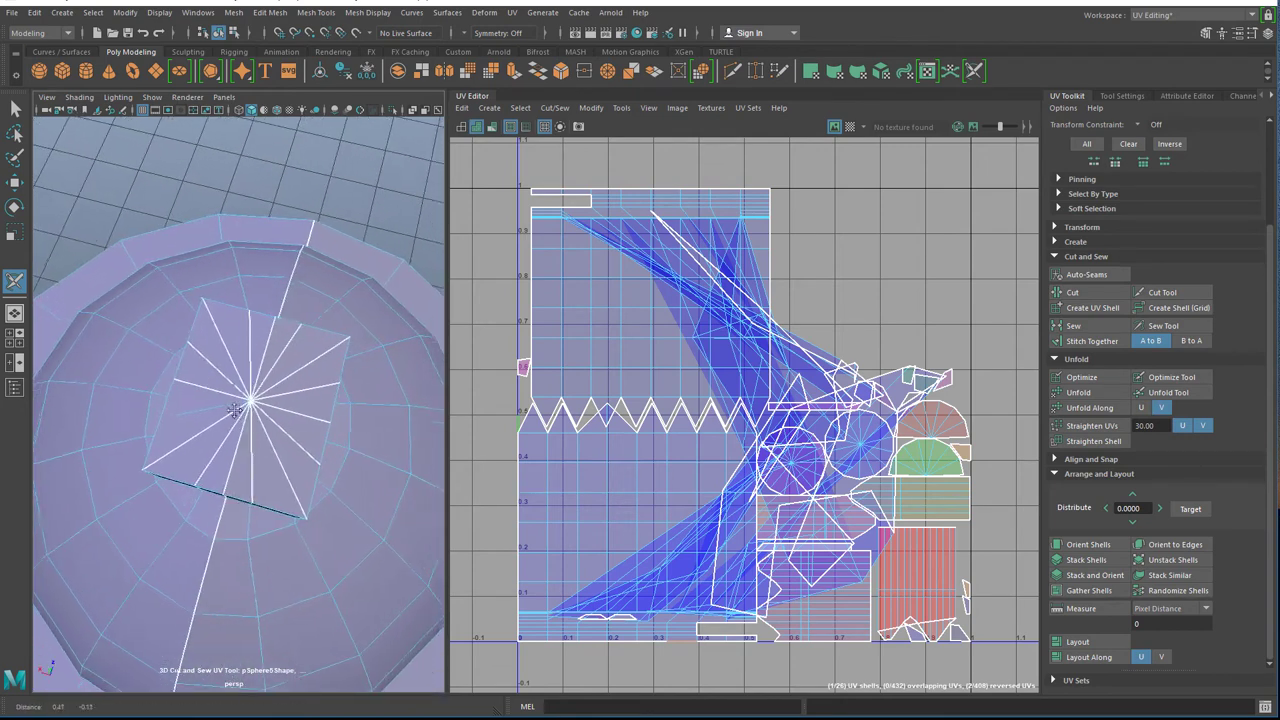
pyautogui.click(214, 392)
pyautogui.click(213, 374)
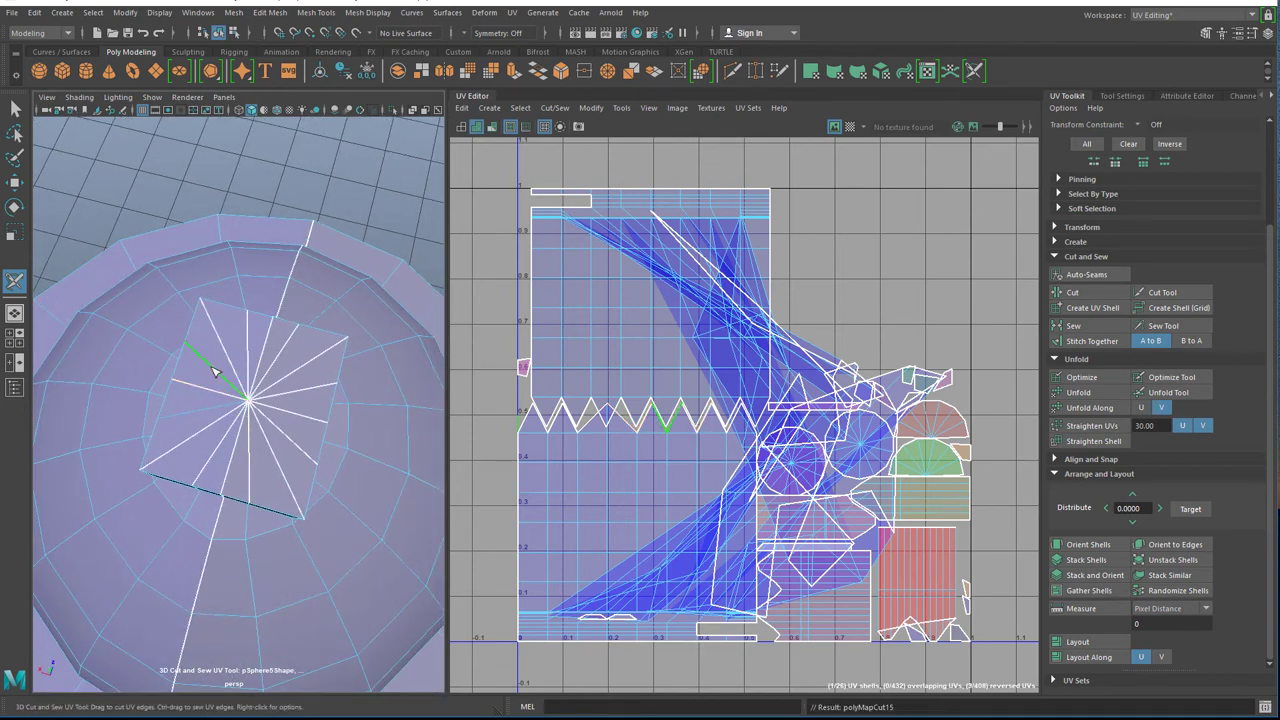
pyautogui.keyDown('ctrl'); pyautogui.click(212, 408); pyautogui.keyUp('ctrl')
pyautogui.keyDown('ctrl'); pyautogui.click(211, 391); pyautogui.keyUp('ctrl')
pyautogui.keyDown('ctrl'); pyautogui.click(227, 359); pyautogui.keyUp('ctrl')
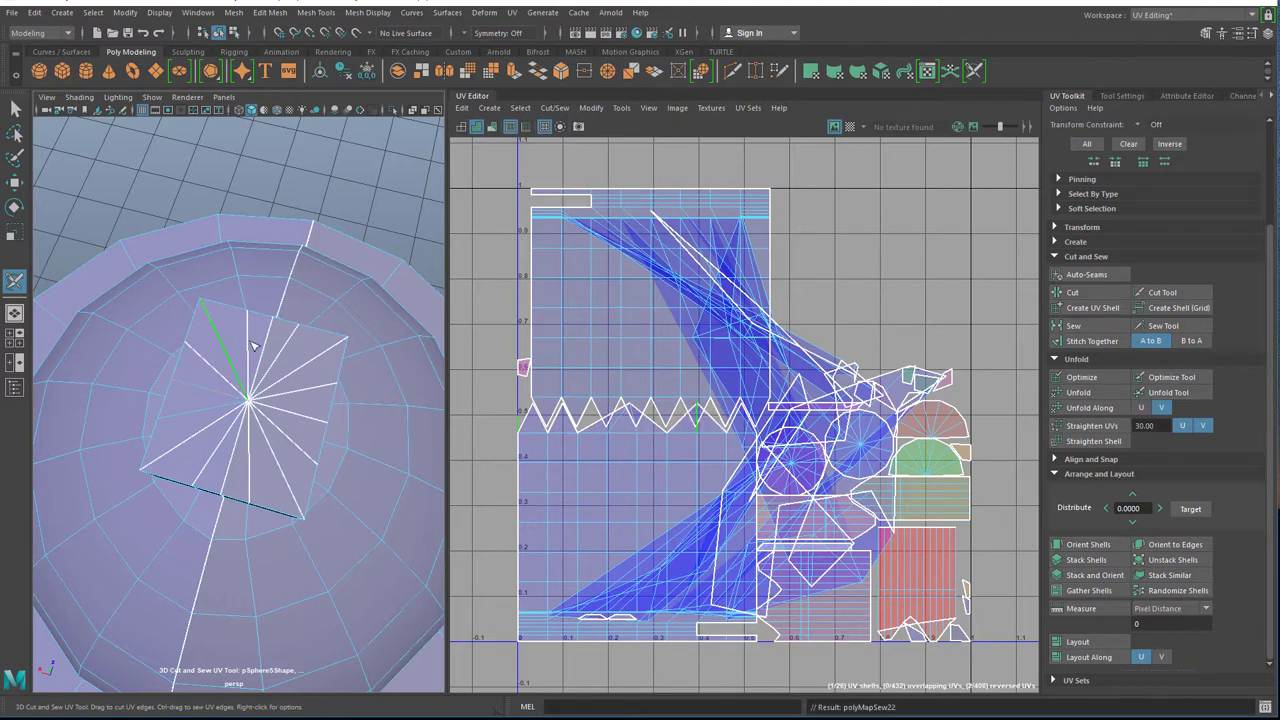
pyautogui.keyDown('ctrl'); pyautogui.click(248, 362); pyautogui.keyUp('ctrl')
pyautogui.keyDown('ctrl'); pyautogui.click(228, 375); pyautogui.keyUp('ctrl')
pyautogui.keyDown('ctrl'); pyautogui.click(272, 352); pyautogui.keyUp('ctrl')
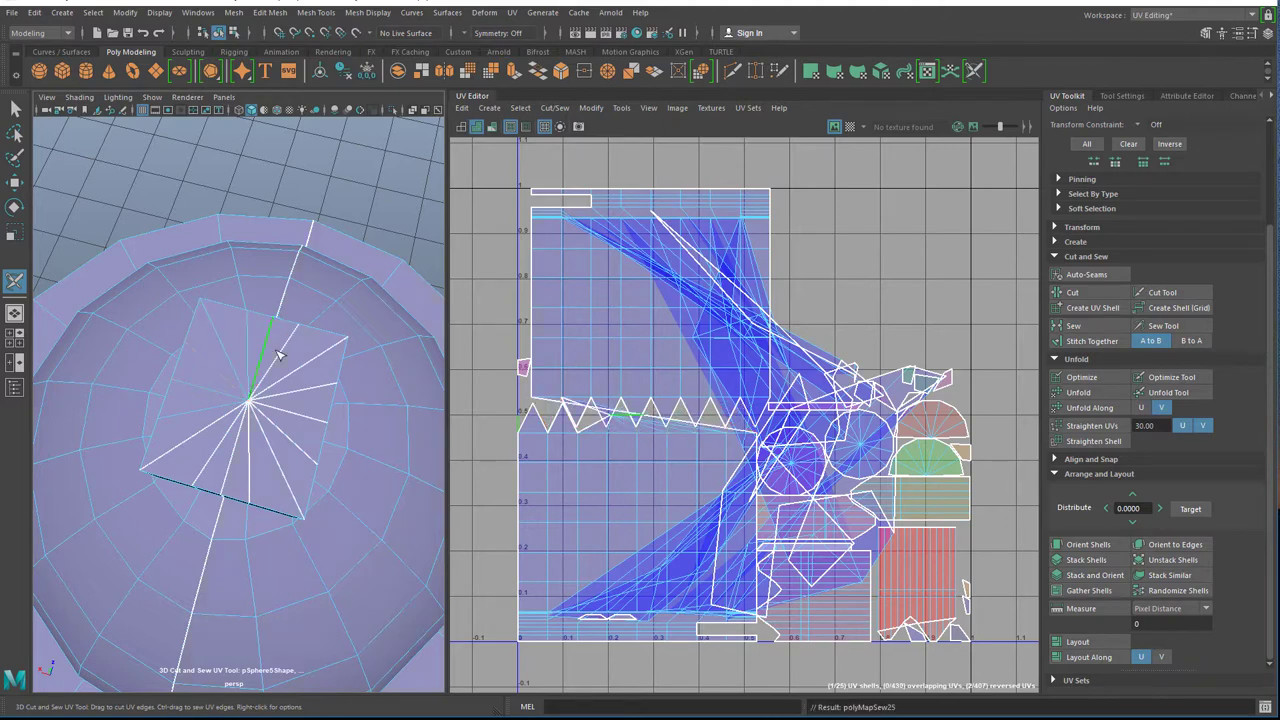
pyautogui.moveTo(285, 357)
pyautogui.keyDown('ctrl'); pyautogui.mouseDown()
pyautogui.moveTo(304, 395)
pyautogui.moveTo(293, 440)
pyautogui.moveTo(260, 457)
pyautogui.moveTo(220, 458)
pyautogui.moveTo(242, 438)
pyautogui.moveTo(200, 443)
pyautogui.mouseUp(); pyautogui.keyUp('ctrl')
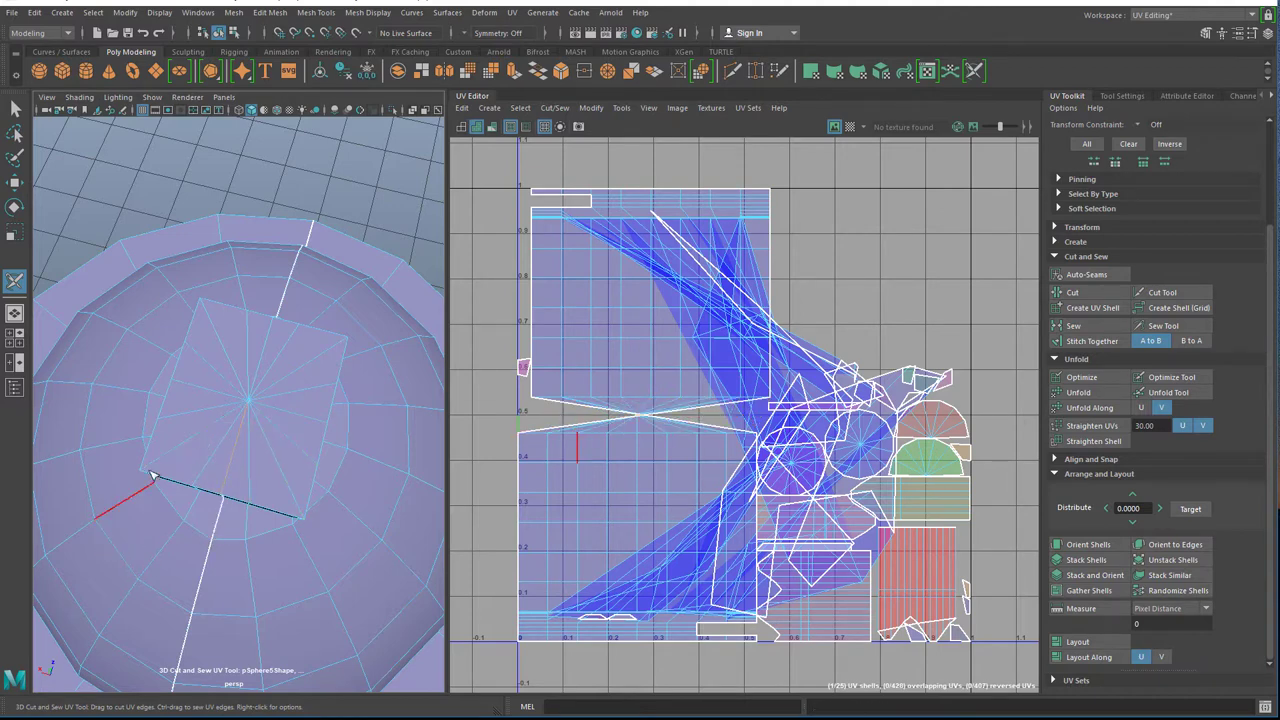
# Sew the horizontal UV seam in the body beneath the side outlet's transition faces.
pyautogui.keyDown('alt'); pyautogui.moveTo(173, 180); pyautogui.dragTo(169, 141); pyautogui.keyUp('alt')
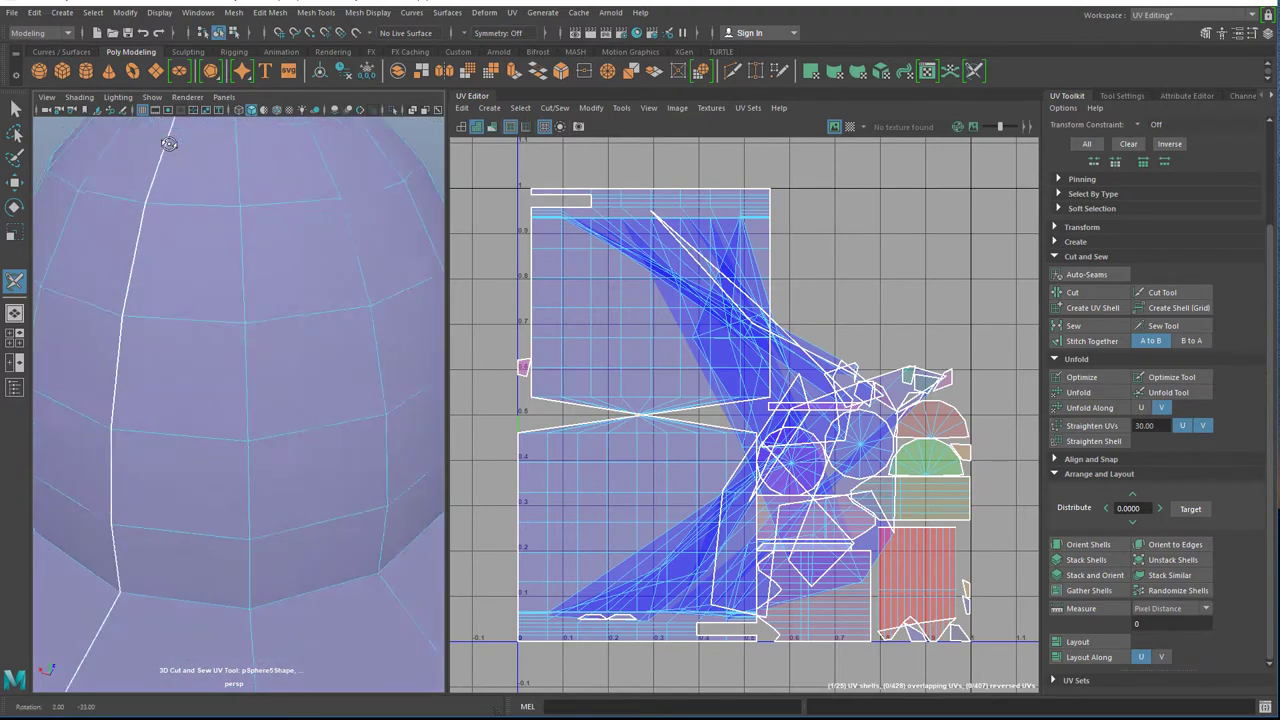
pyautogui.scroll(-10, 188, 200)
pyautogui.keyDown('alt'); pyautogui.moveTo(190, 222); pyautogui.dragTo(230, 275); pyautogui.keyUp('alt')
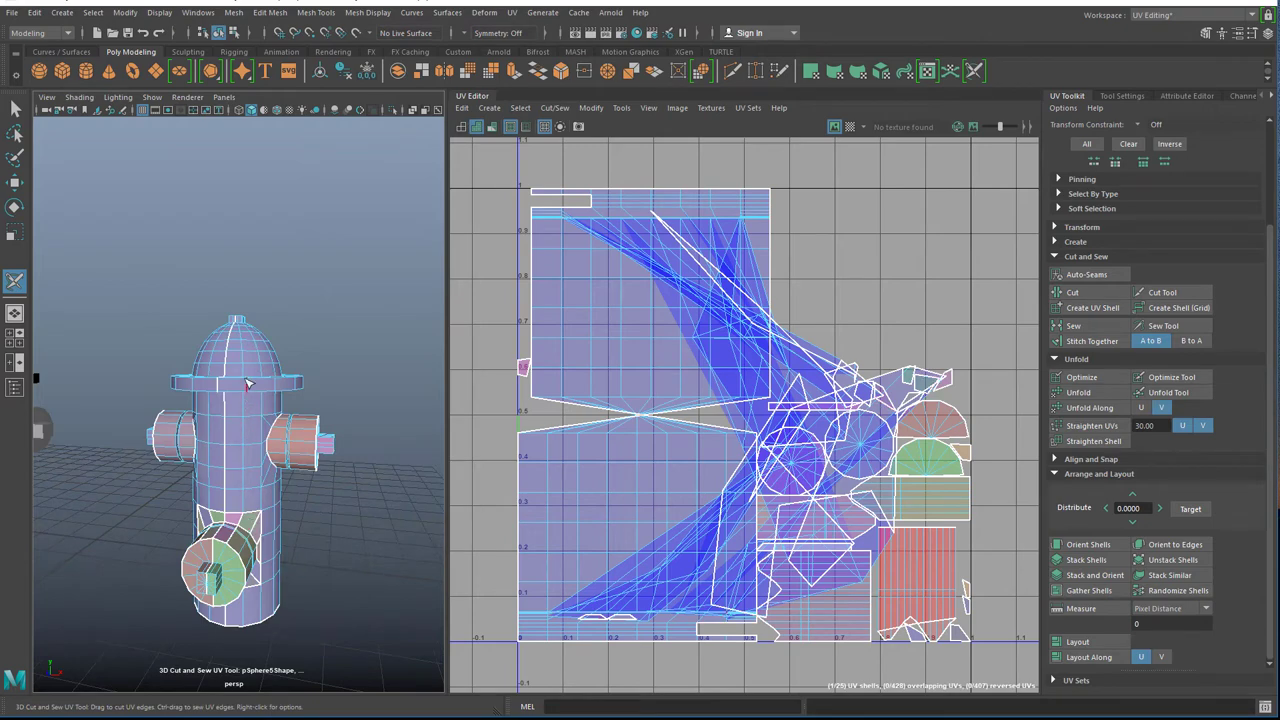
pyautogui.scroll(5, 248, 383)
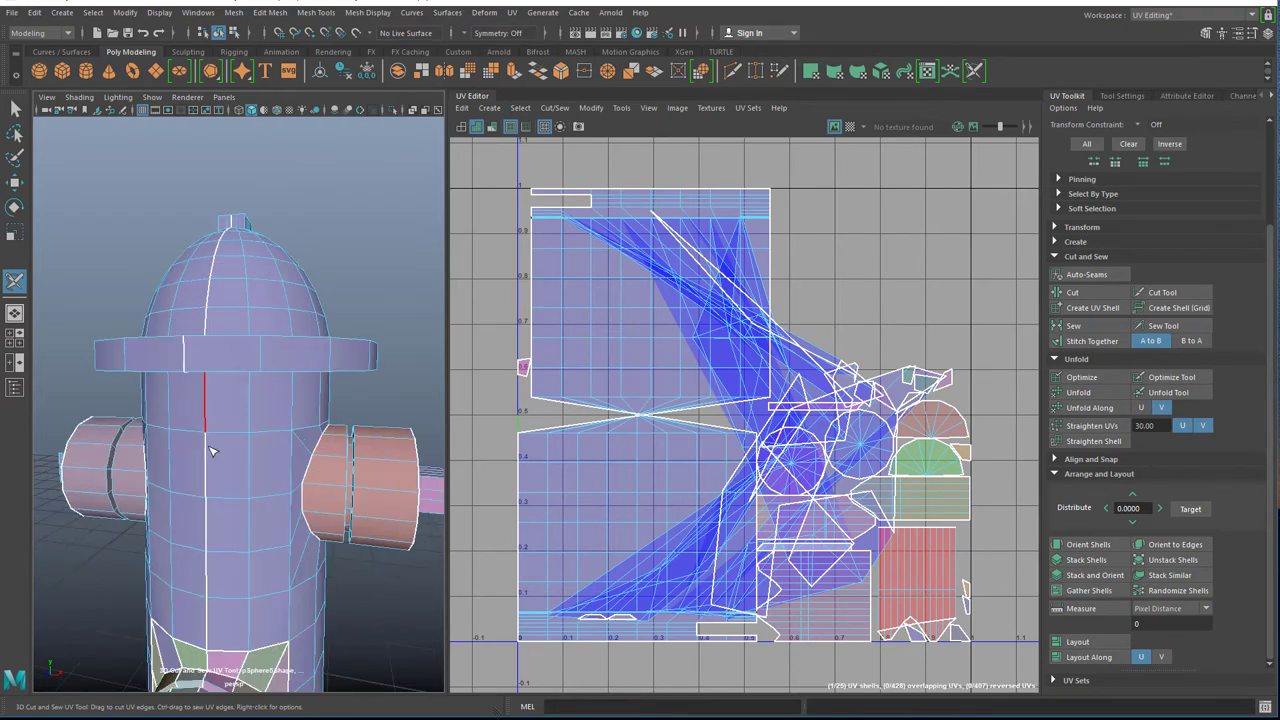
pyautogui.scroll(-8, 218, 579)
pyautogui.keyDown('alt'); pyautogui.moveTo(220, 560); pyautogui.dragTo(253, 586); pyautogui.keyUp('alt')
pyautogui.scroll(8, 232, 517)
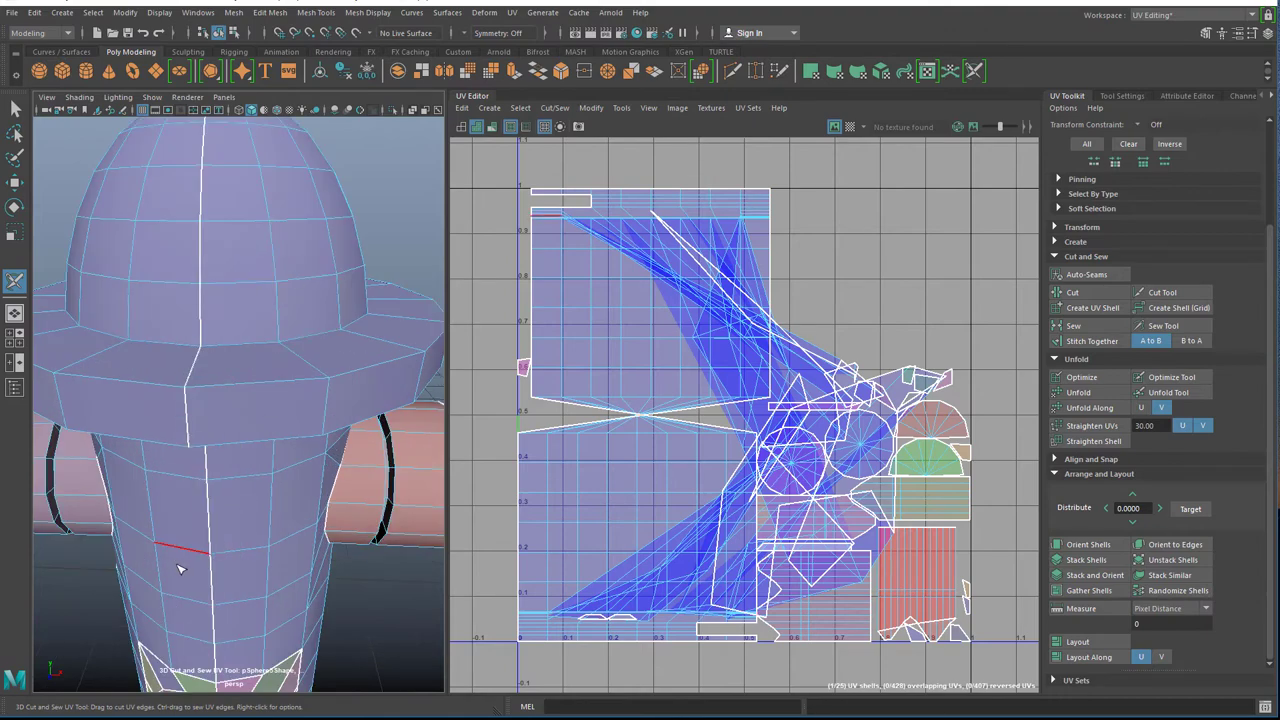
pyautogui.scroll(-8, 160, 585)
pyautogui.keyDown('alt'); pyautogui.moveTo(117, 617); pyautogui.dragTo(300, 580); pyautogui.keyUp('alt')
pyautogui.scroll(8, 331, 486)
pyautogui.keyDown('alt'); pyautogui.moveTo(331, 486); pyautogui.dragTo(330, 497, button='middle'); pyautogui.keyUp('alt')
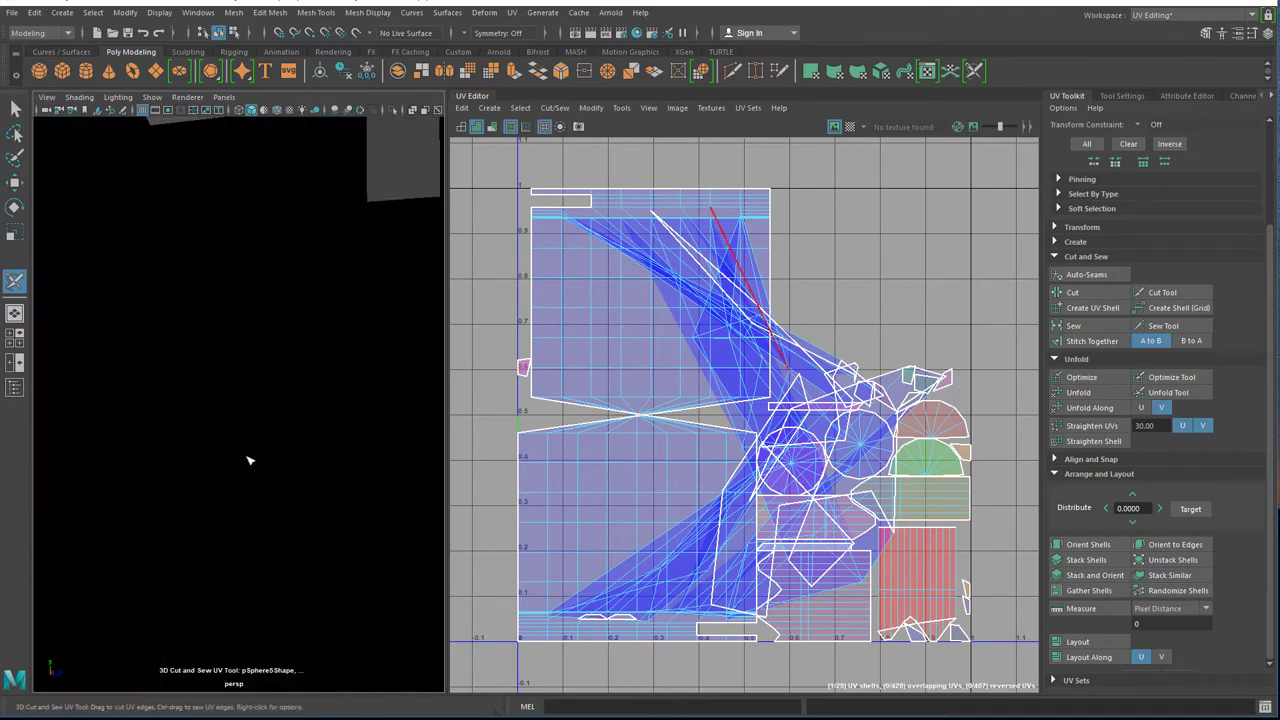
pyautogui.scroll(-2, 242, 474)
pyautogui.keyDown('alt'); pyautogui.moveTo(149, 461); pyautogui.dragTo(83, 390); pyautogui.keyUp('alt')
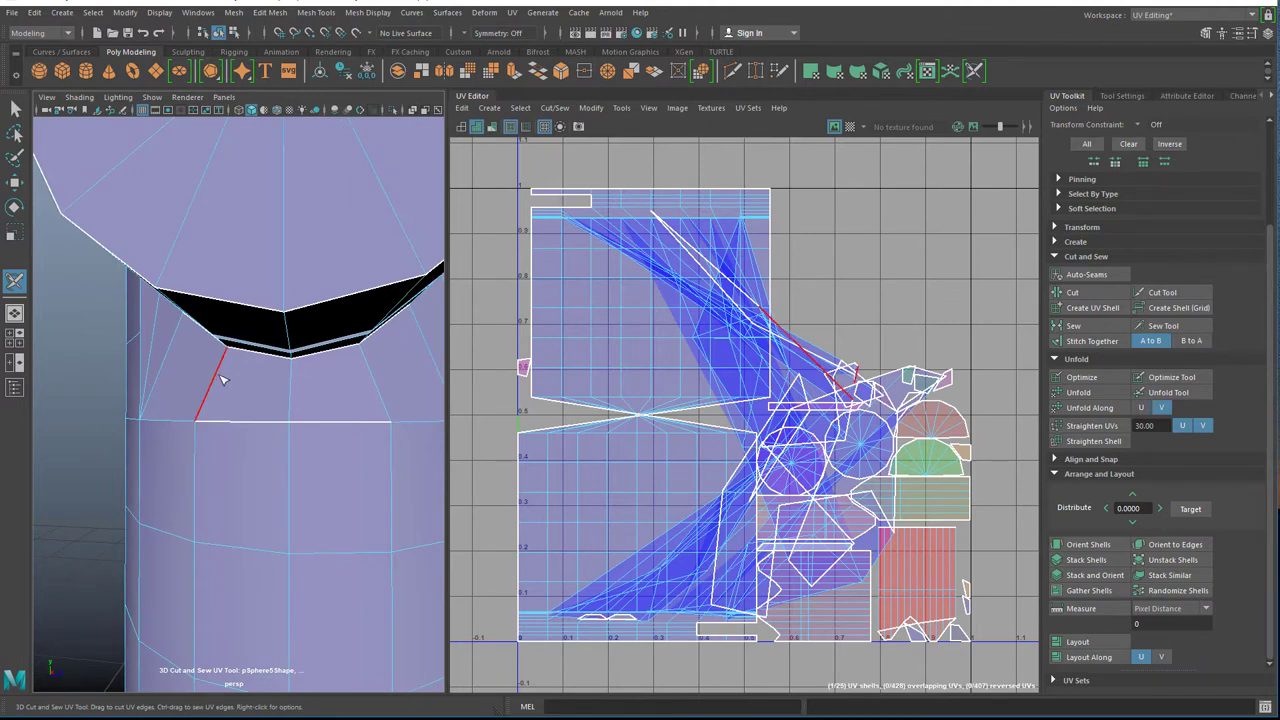
pyautogui.click(218, 386)
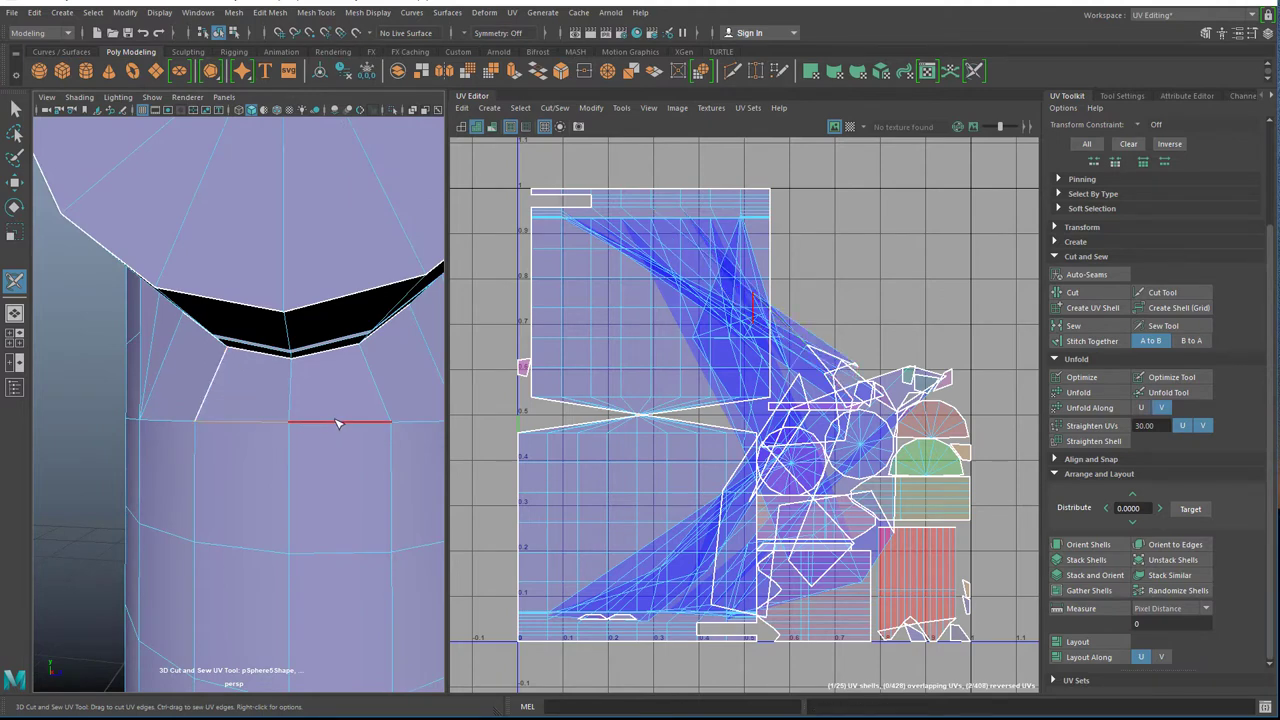
# Sew the upper corner and side transition faces of the lower front outlet to the body shell.
pyautogui.keyDown('alt'); pyautogui.moveTo(126, 560); pyautogui.dragTo(205, 487); pyautogui.keyUp('alt')
pyautogui.scroll(5, 200, 465)
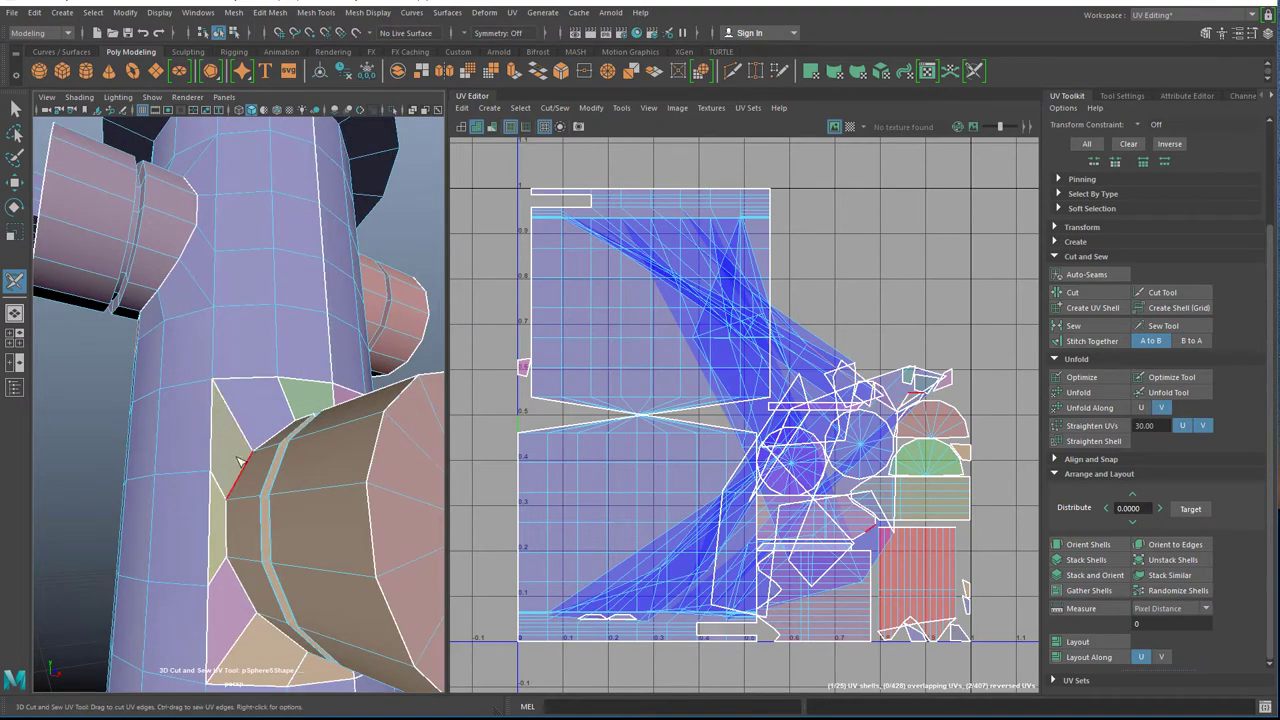
pyautogui.click(210, 441)
pyautogui.keyDown('ctrl'); pyautogui.click(210, 438); pyautogui.keyUp('ctrl')
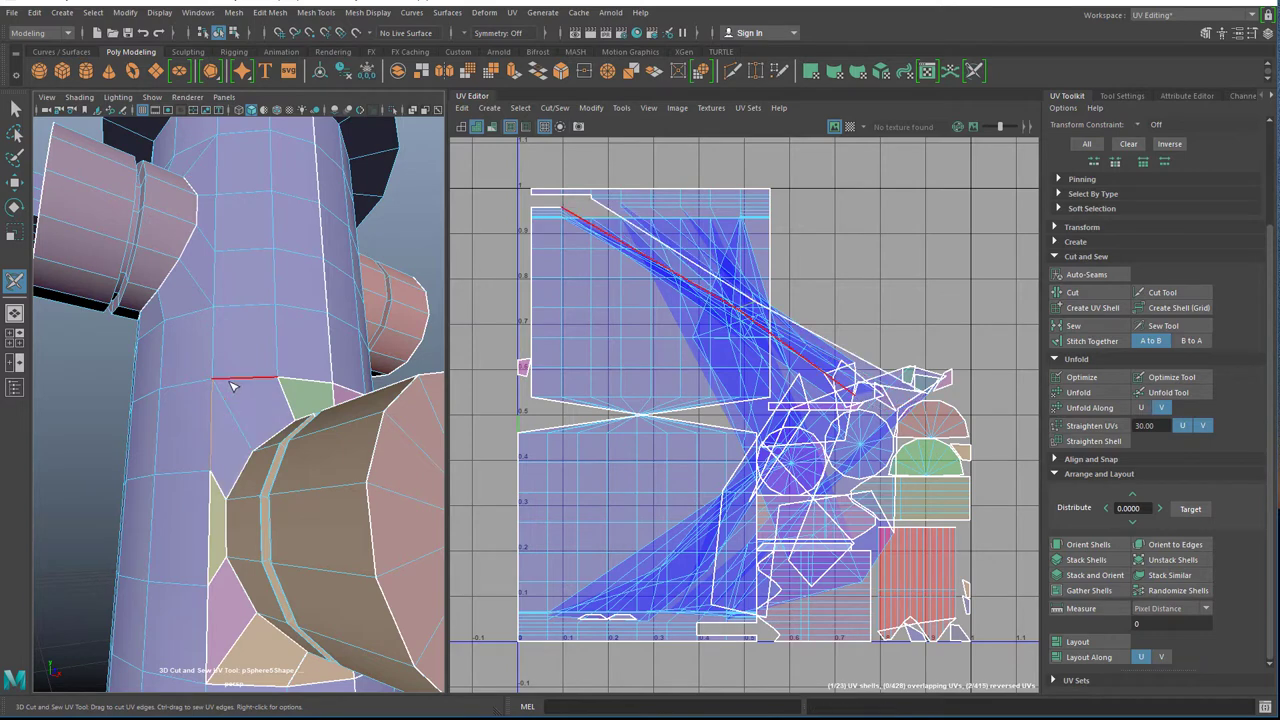
pyautogui.keyDown('ctrl'); pyautogui.click(234, 381); pyautogui.keyUp('ctrl')
pyautogui.keyDown('ctrl'); pyautogui.click(220, 489); pyautogui.keyUp('ctrl')
pyautogui.keyDown('ctrl'); pyautogui.click(211, 540); pyautogui.keyUp('ctrl')
pyautogui.keyDown('ctrl'); pyautogui.moveTo(213, 572); pyautogui.dragTo(212, 580); pyautogui.keyUp('ctrl')
# Sew the transition-face seams beneath the lower front outlet and up its opposite side.
pyautogui.keyDown('alt'); pyautogui.moveTo(76, 471); pyautogui.dragTo(60, 176, button='middle'); pyautogui.keyUp('alt')
pyautogui.keyDown('ctrl'); pyautogui.click(171, 349); pyautogui.keyUp('ctrl')
pyautogui.moveTo(193, 370)
pyautogui.keyDown('ctrl'); pyautogui.mouseDown()
pyautogui.moveTo(199, 390)
pyautogui.moveTo(272, 396)
pyautogui.mouseUp(); pyautogui.keyUp('ctrl')
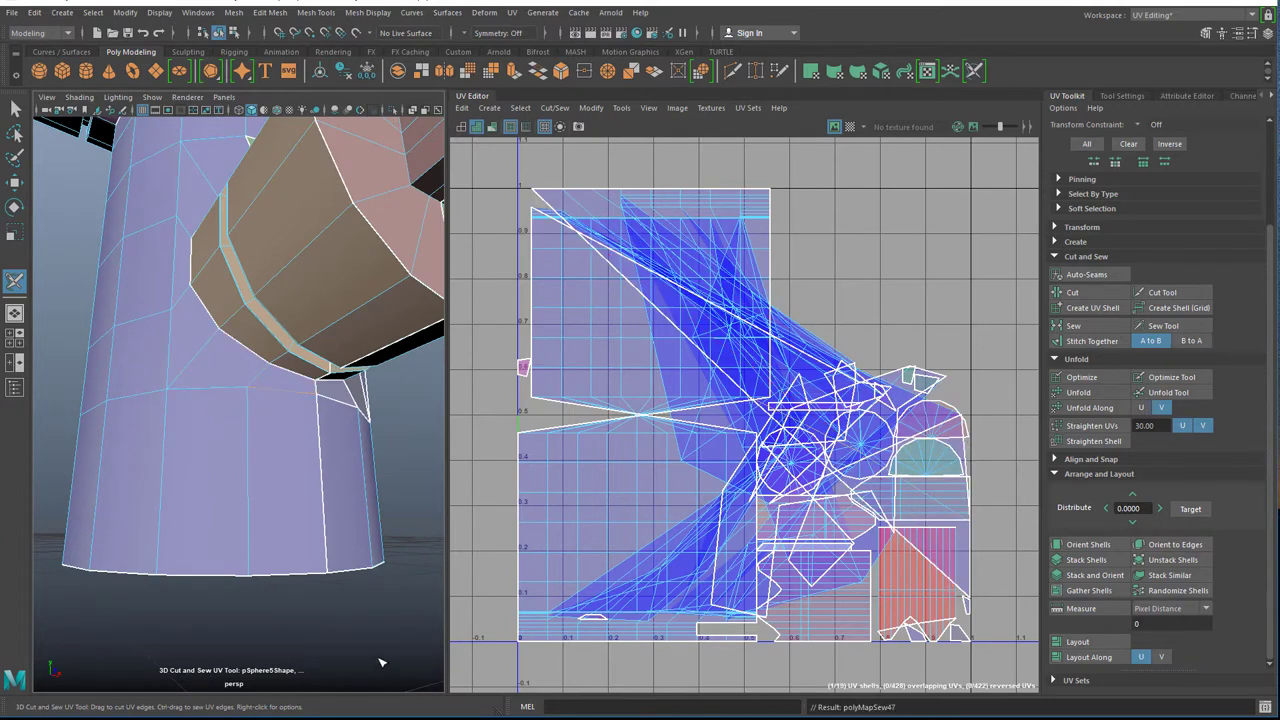
pyautogui.keyDown('alt'); pyautogui.moveTo(373, 606); pyautogui.dragTo(306, 606); pyautogui.keyUp('alt')
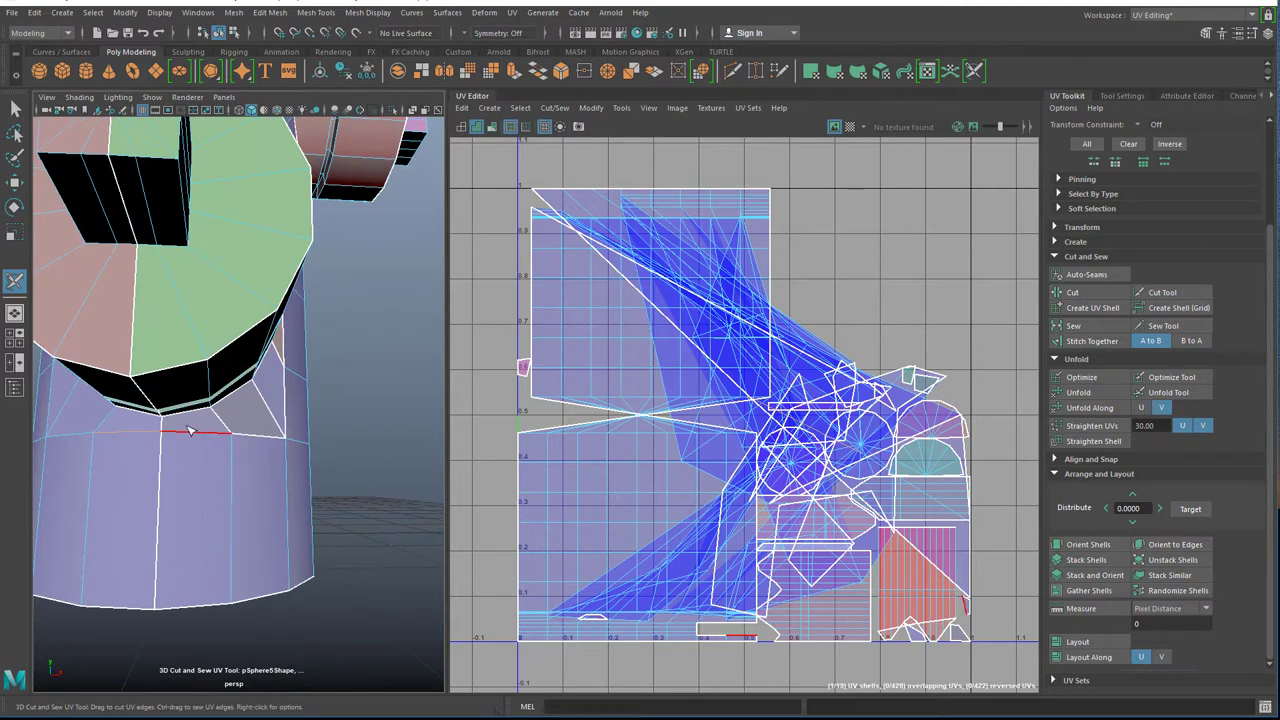
pyautogui.moveTo(222, 422)
pyautogui.keyDown('ctrl'); pyautogui.mouseDown()
pyautogui.moveTo(251, 437)
pyautogui.moveTo(289, 423)
pyautogui.moveTo(336, 438)
pyautogui.moveTo(306, 466)
pyautogui.moveTo(162, 452)
pyautogui.moveTo(157, 345)
pyautogui.moveTo(140, 327)
pyautogui.moveTo(180, 340)
pyautogui.mouseUp(); pyautogui.keyUp('ctrl')
# Sew the remaining transition faces above the lower front outlet to the body shell.
pyautogui.keyDown('alt'); pyautogui.moveTo(293, 437); pyautogui.dragTo(385, 434); pyautogui.keyUp('alt')
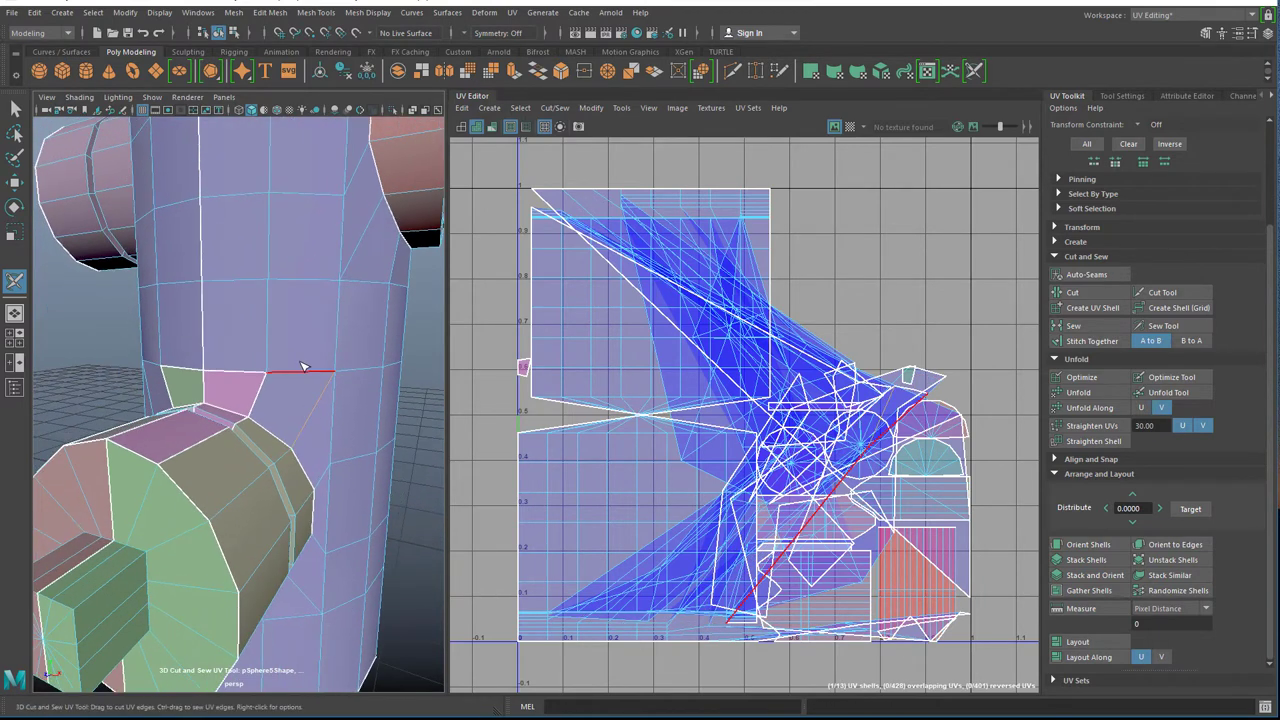
pyautogui.keyDown('ctrl'); pyautogui.click(256, 392); pyautogui.keyUp('ctrl')
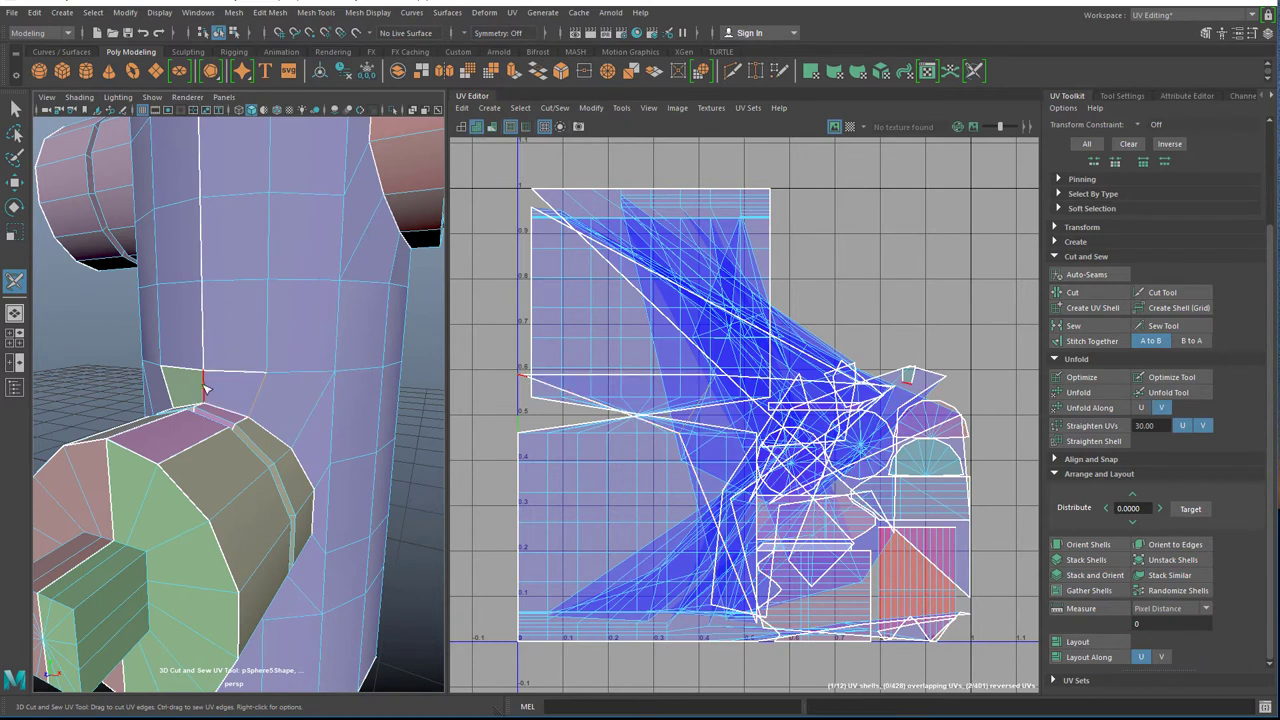
pyautogui.keyDown('ctrl'); pyautogui.moveTo(186, 380); pyautogui.dragTo(219, 373); pyautogui.keyUp('ctrl')
pyautogui.keyDown('ctrl'); pyautogui.click(205, 375); pyautogui.keyUp('ctrl')
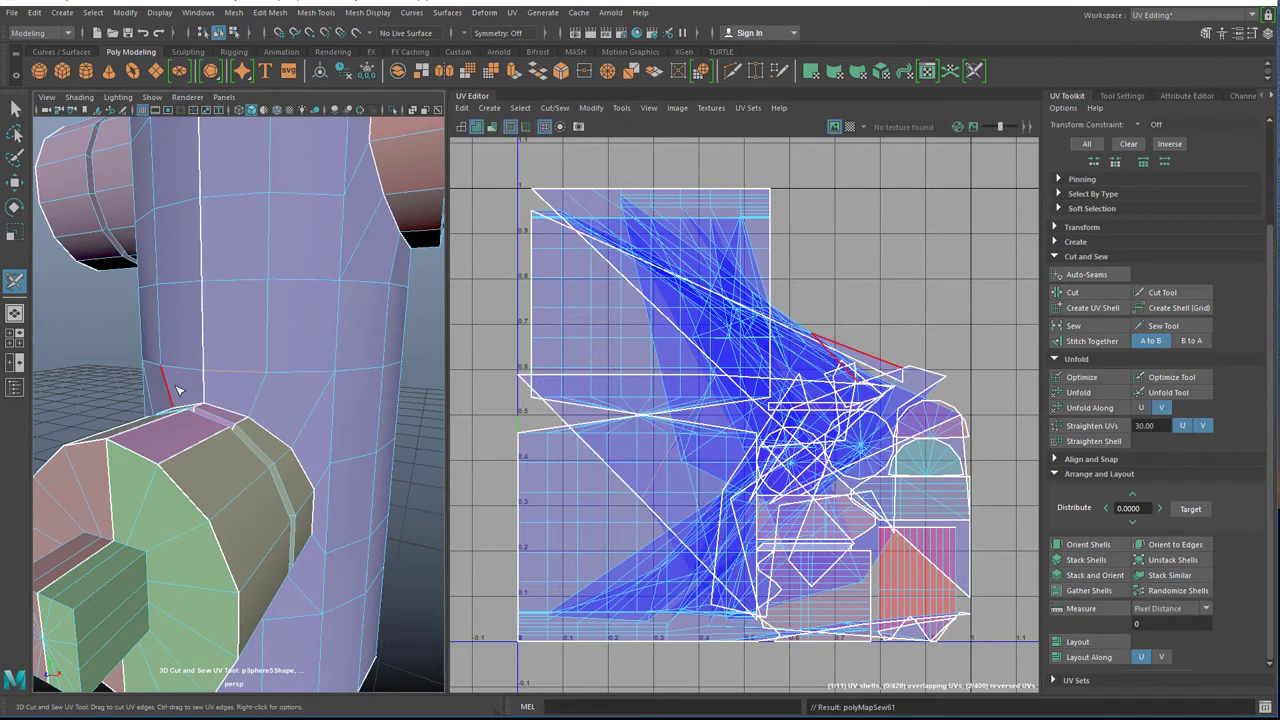
pyautogui.keyDown('ctrl'); pyautogui.click(168, 389); pyautogui.keyUp('ctrl')
# Sew the lengthwise UV seam along the barrel of the upper side outlet.
pyautogui.scroll(-5, 96, 392)
pyautogui.keyDown('alt'); pyautogui.moveTo(94, 395); pyautogui.dragTo(195, 500); pyautogui.keyUp('alt')
pyautogui.scroll(-5, 128, 466)
pyautogui.scroll(5, 250, 487)
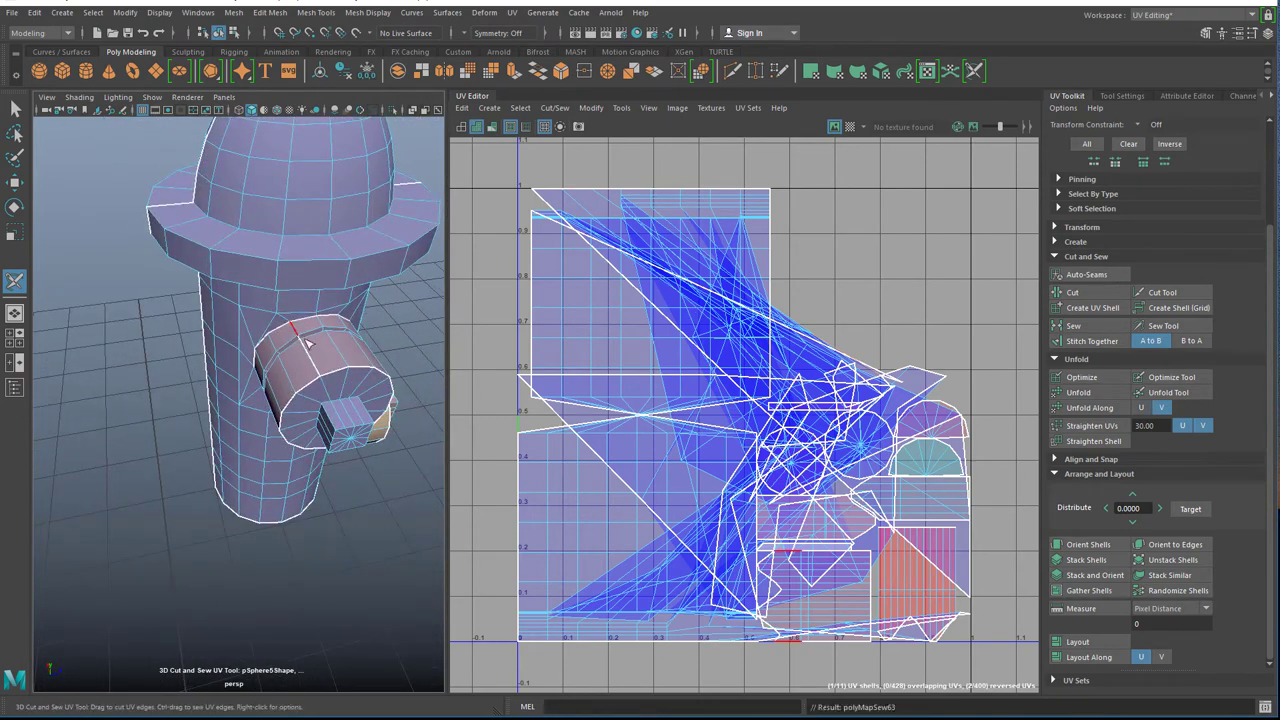
pyautogui.keyDown('ctrl'); pyautogui.moveTo(308, 342); pyautogui.dragTo(341, 460); pyautogui.keyUp('ctrl')
pyautogui.scroll(3, 348, 512)
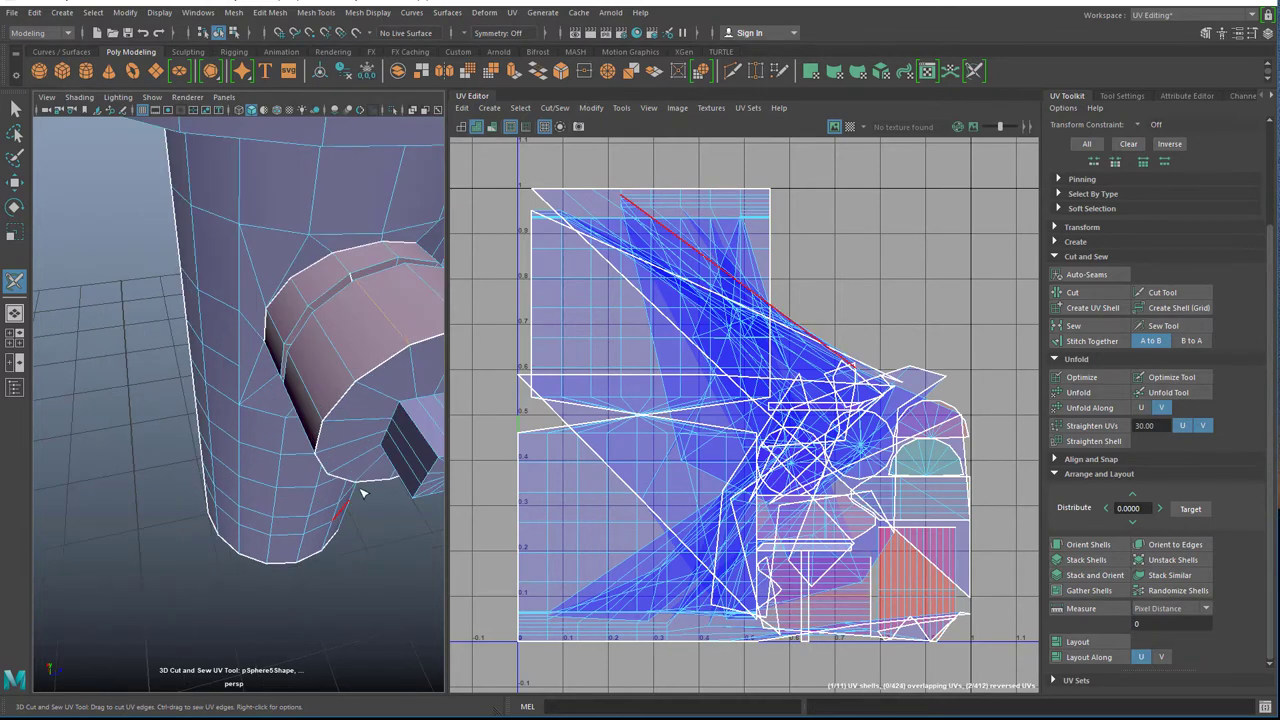
pyautogui.keyDown('alt'); pyautogui.moveTo(325, 594); pyautogui.dragTo(318, 556); pyautogui.keyUp('alt')
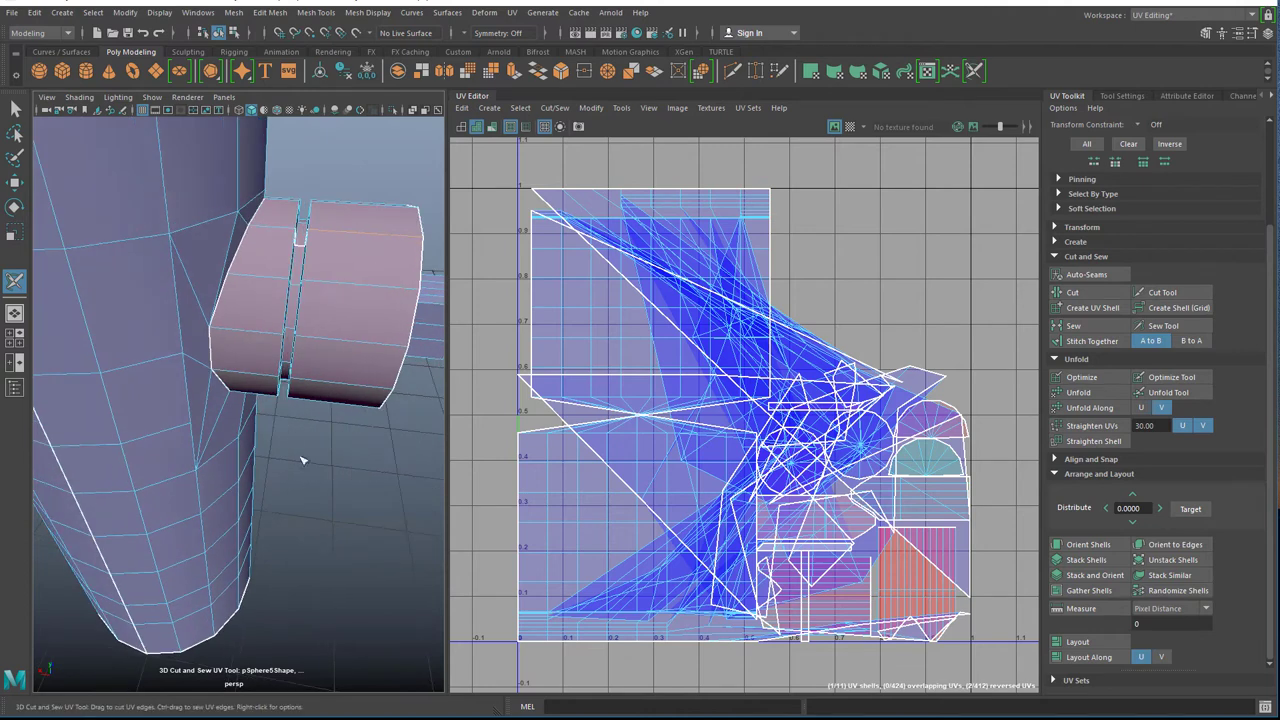
# Sew the UV seam loop running around the groove of the upper side outlet.
pyautogui.scroll(3, 317, 482)
pyautogui.scroll(-5, 330, 427)
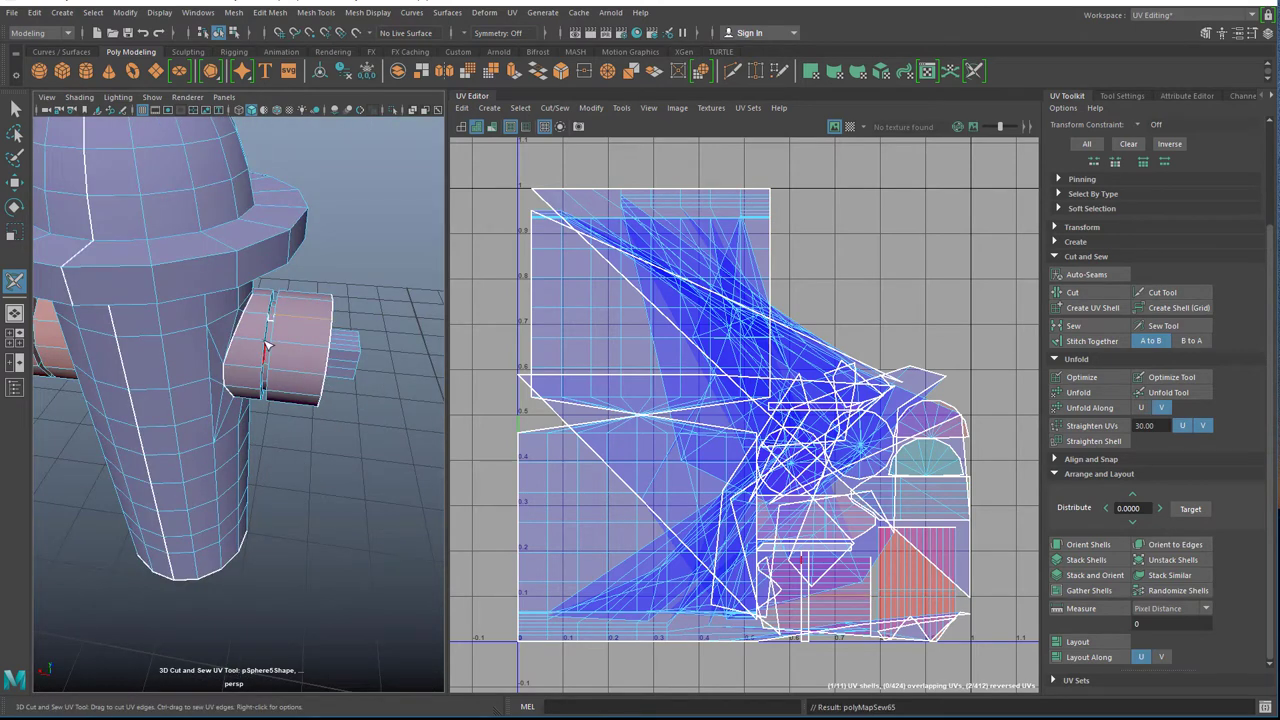
pyautogui.keyDown('ctrl'); pyautogui.doubleClick(271, 322); pyautogui.keyUp('ctrl')
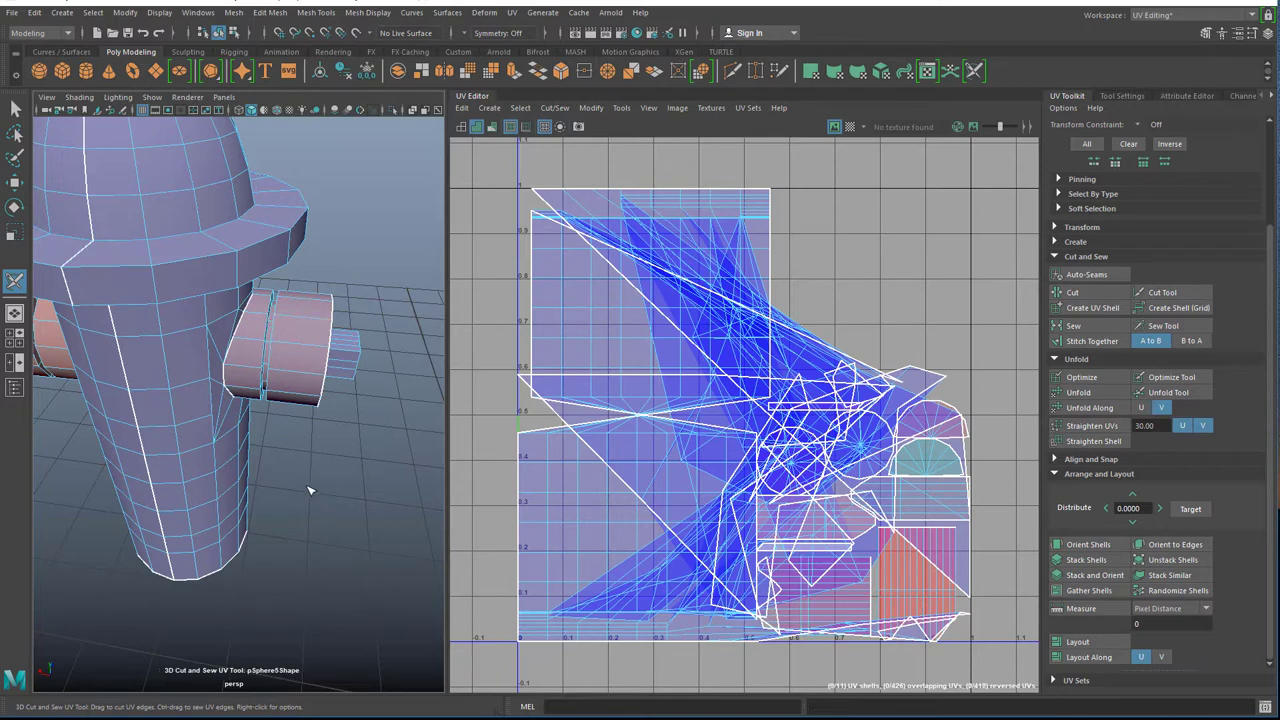
# Cut a lengthwise UV seam along the underside of the upper side outlet's barrel.
pyautogui.keyDown('alt'); pyautogui.moveTo(329, 522); pyautogui.dragTo(199, 369); pyautogui.keyUp('alt')
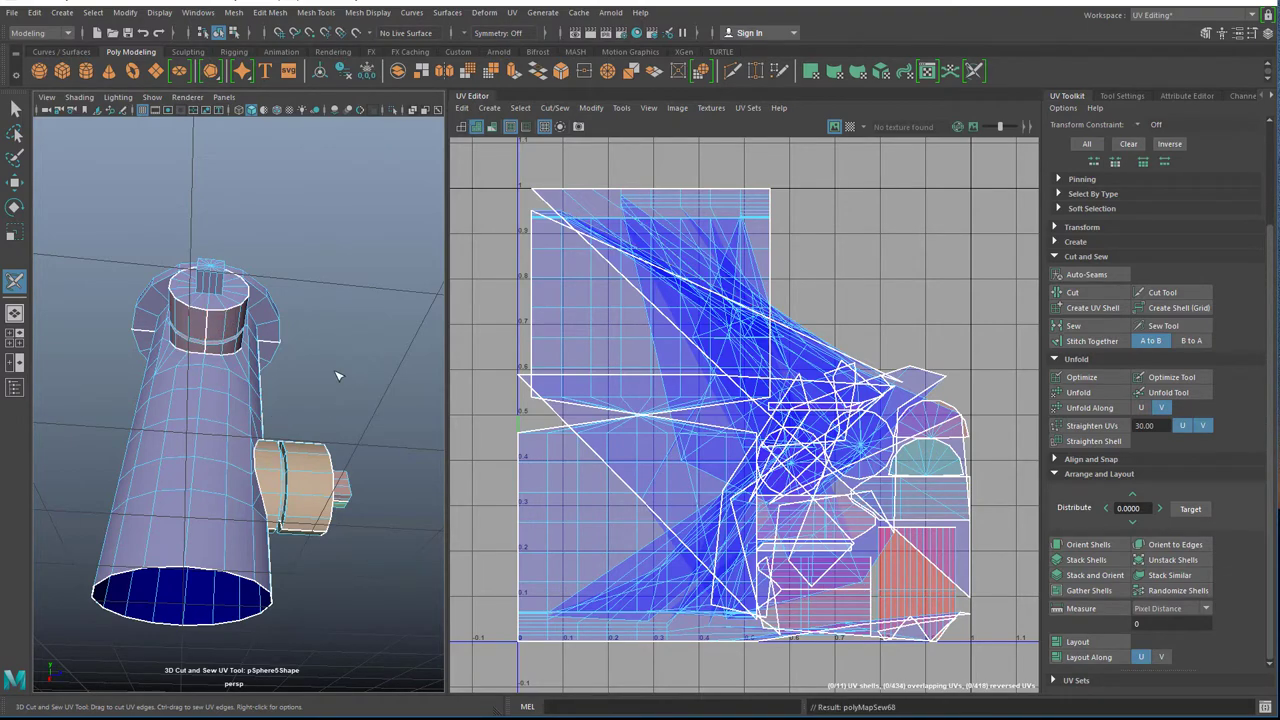
pyautogui.keyDown('alt'); pyautogui.moveTo(337, 376); pyautogui.dragTo(250, 318); pyautogui.keyUp('alt')
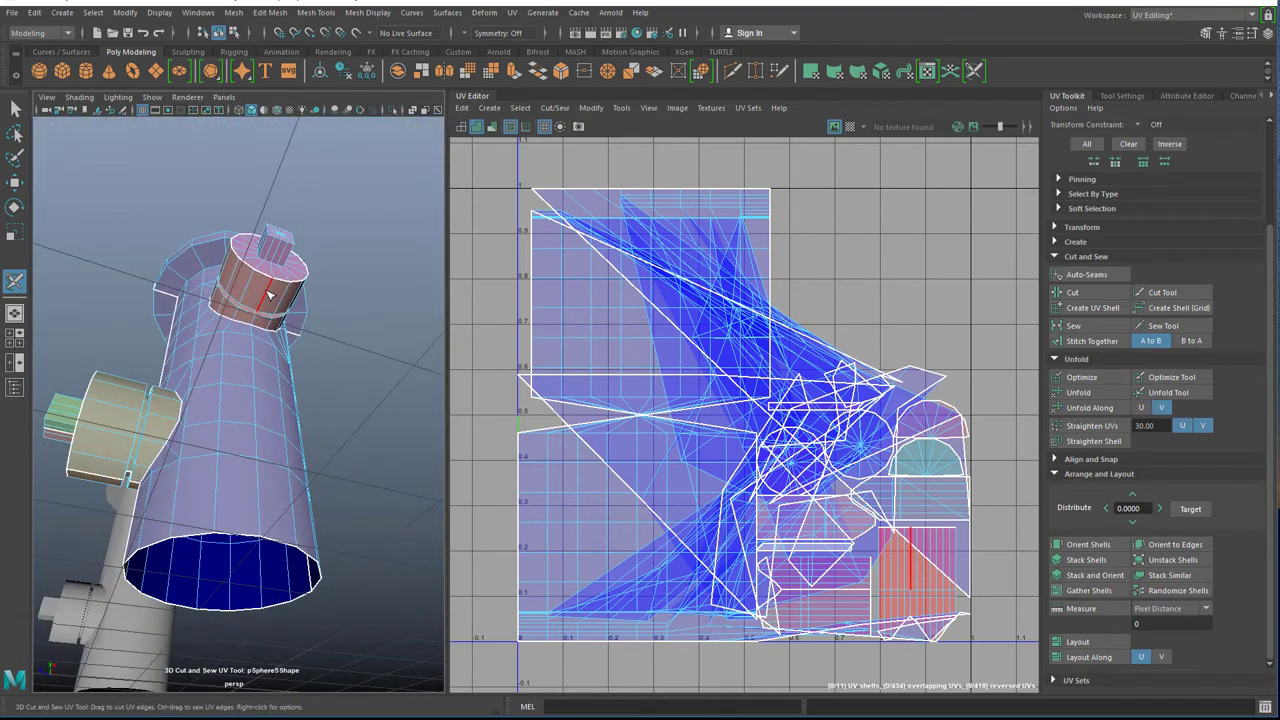
pyautogui.click(268, 294)
pyautogui.scroll(2, 320, 379)
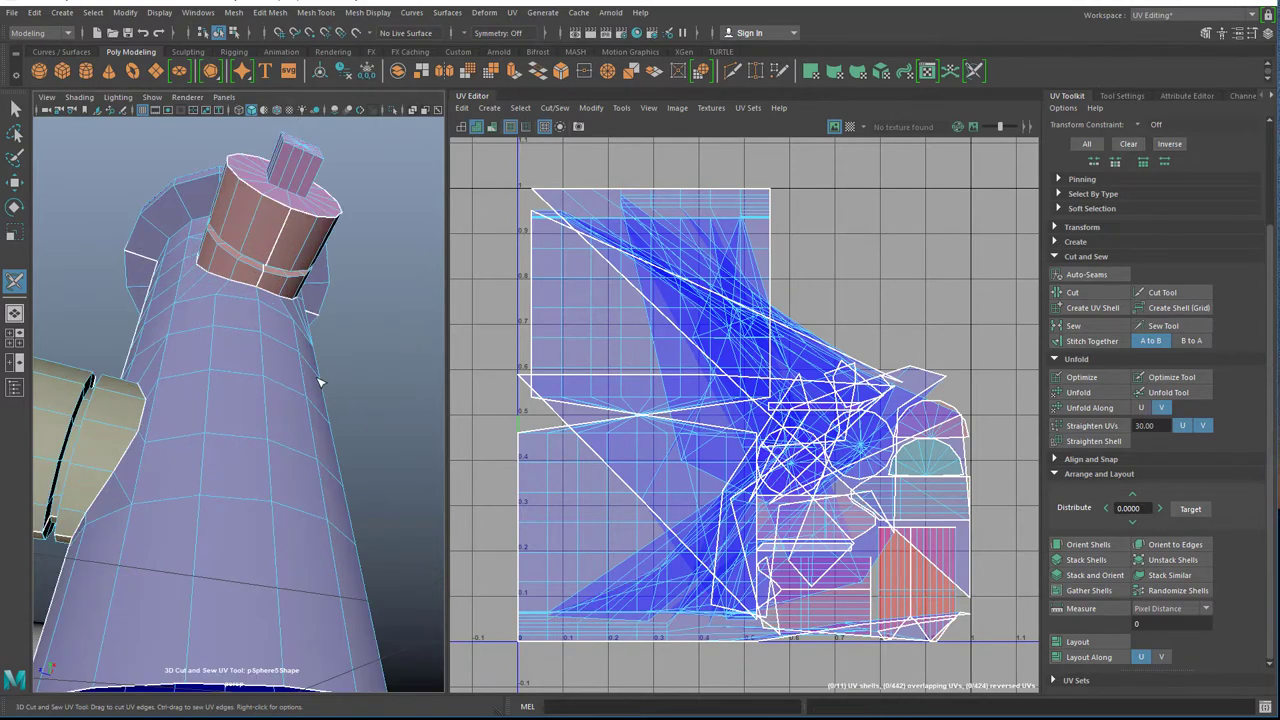
# Cut the UV seam around the square end face of the cap nut on the upper side outlet.
pyautogui.scroll(-5, 344, 382)
pyautogui.keyDown('alt'); pyautogui.moveTo(57, 459); pyautogui.dragTo(85, 545); pyautogui.keyUp('alt')
pyautogui.scroll(4, 345, 460)
pyautogui.keyDown('alt'); pyautogui.moveTo(348, 457); pyautogui.dragTo(326, 522, button='middle'); pyautogui.keyUp('alt')
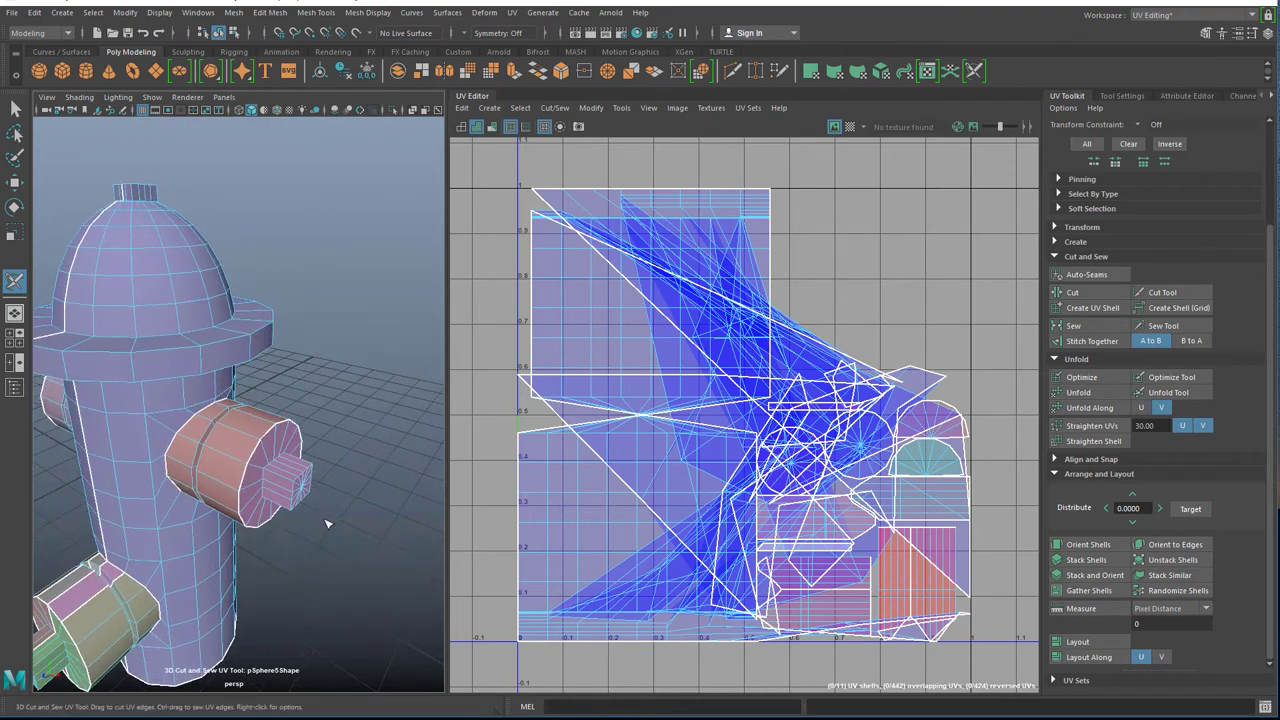
pyautogui.scroll(4, 344, 523)
pyautogui.keyDown('alt'); pyautogui.moveTo(387, 449); pyautogui.dragTo(271, 449); pyautogui.keyUp('alt')
pyautogui.scroll(4, 271, 449)
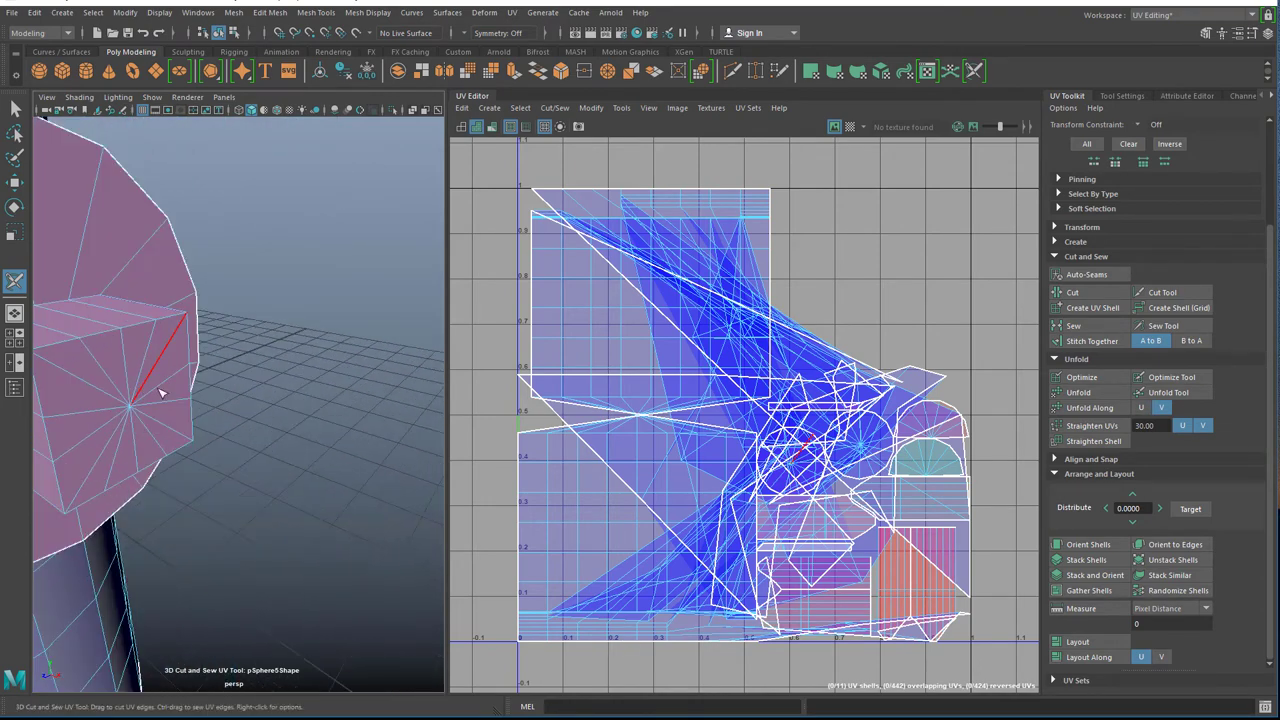
pyautogui.keyDown('alt'); pyautogui.moveTo(160, 391); pyautogui.dragTo(220, 418); pyautogui.keyUp('alt')
pyautogui.click(180, 410)
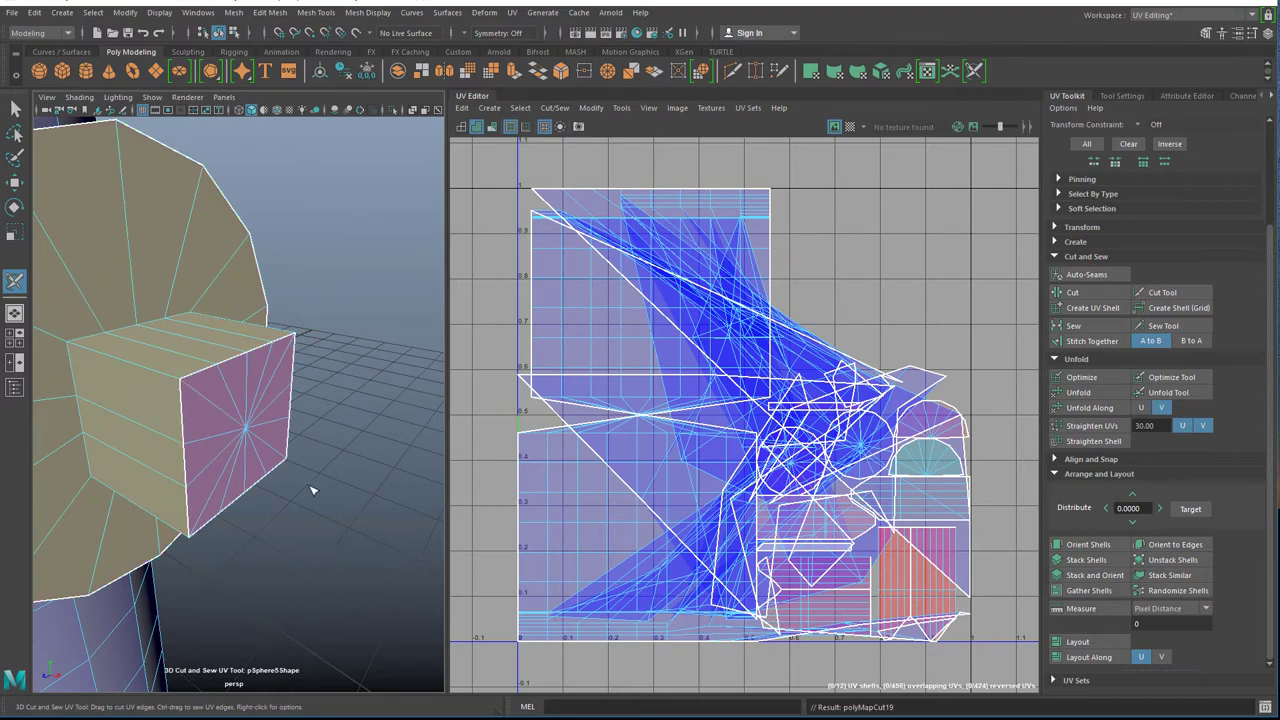
# Cut the UV seam around the nut's end face on the opposite upper side outlet.
pyautogui.scroll(-10, 341, 538)
pyautogui.keyDown('alt'); pyautogui.moveTo(329, 529); pyautogui.dragTo(478, 514); pyautogui.keyUp('alt')
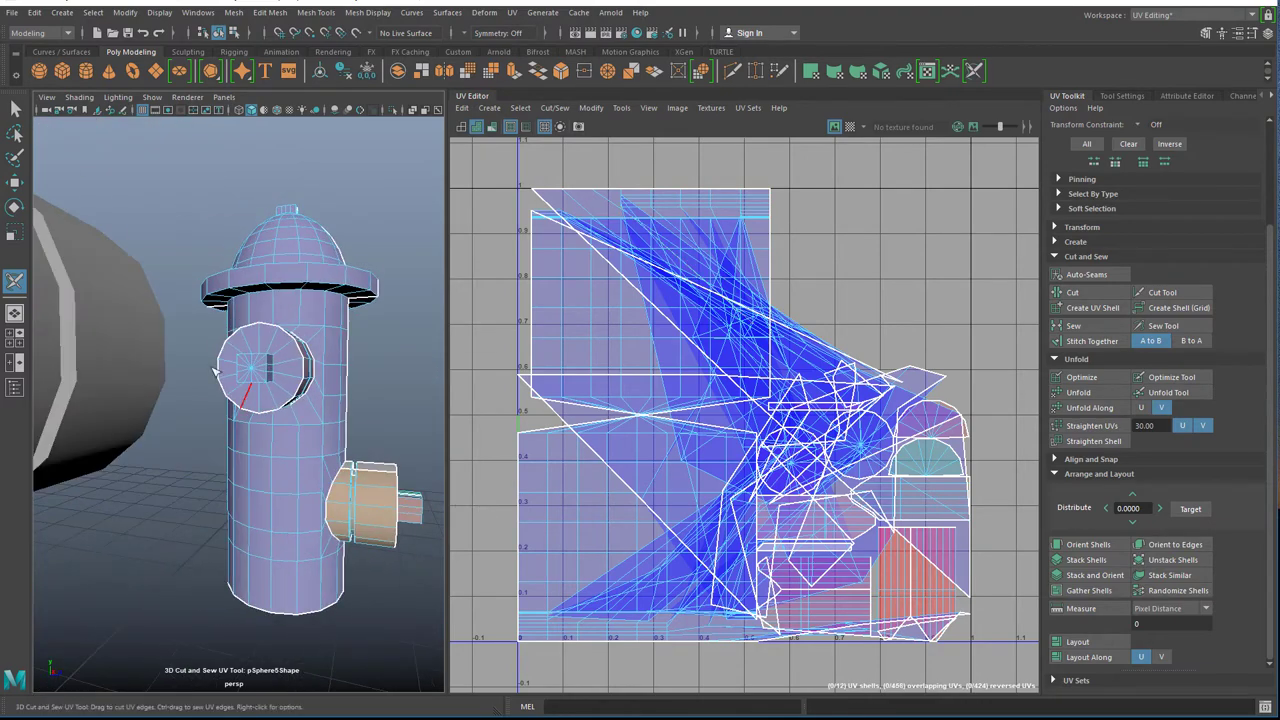
pyautogui.keyDown('alt'); pyautogui.moveTo(168, 303); pyautogui.dragTo(156, 421); pyautogui.keyUp('alt')
pyautogui.scroll(5, 156, 421)
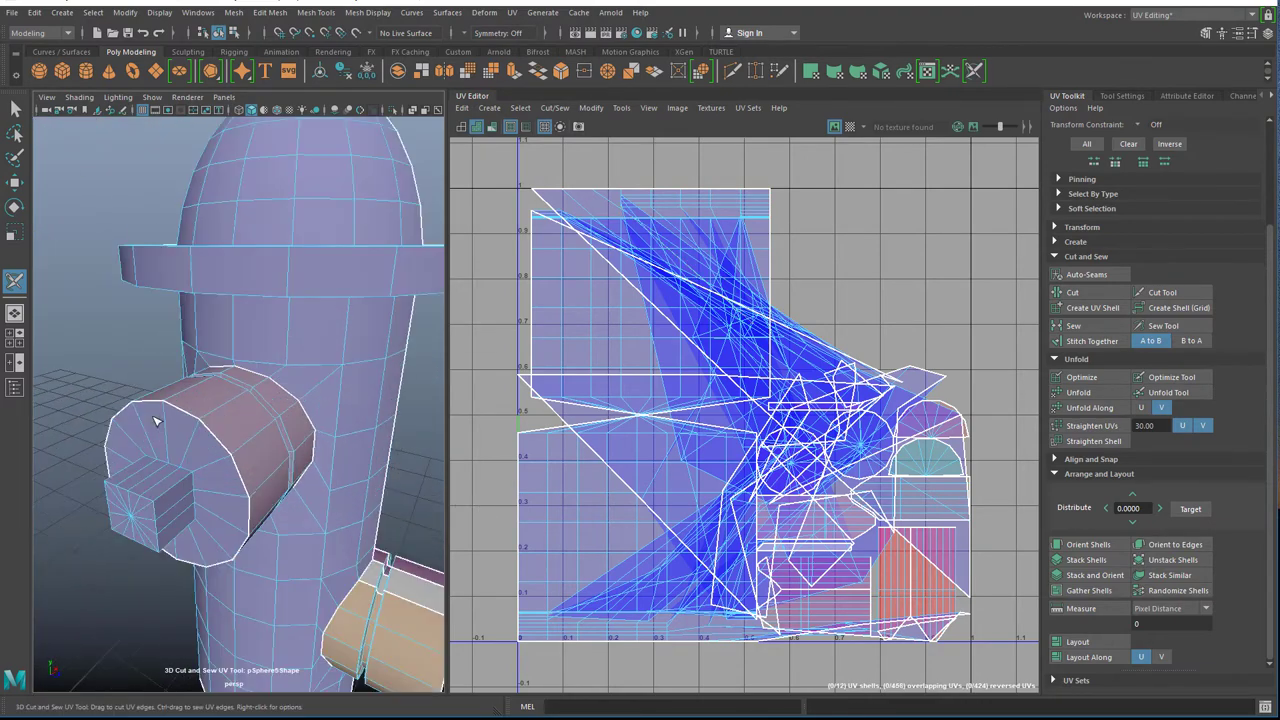
pyautogui.click(148, 502)
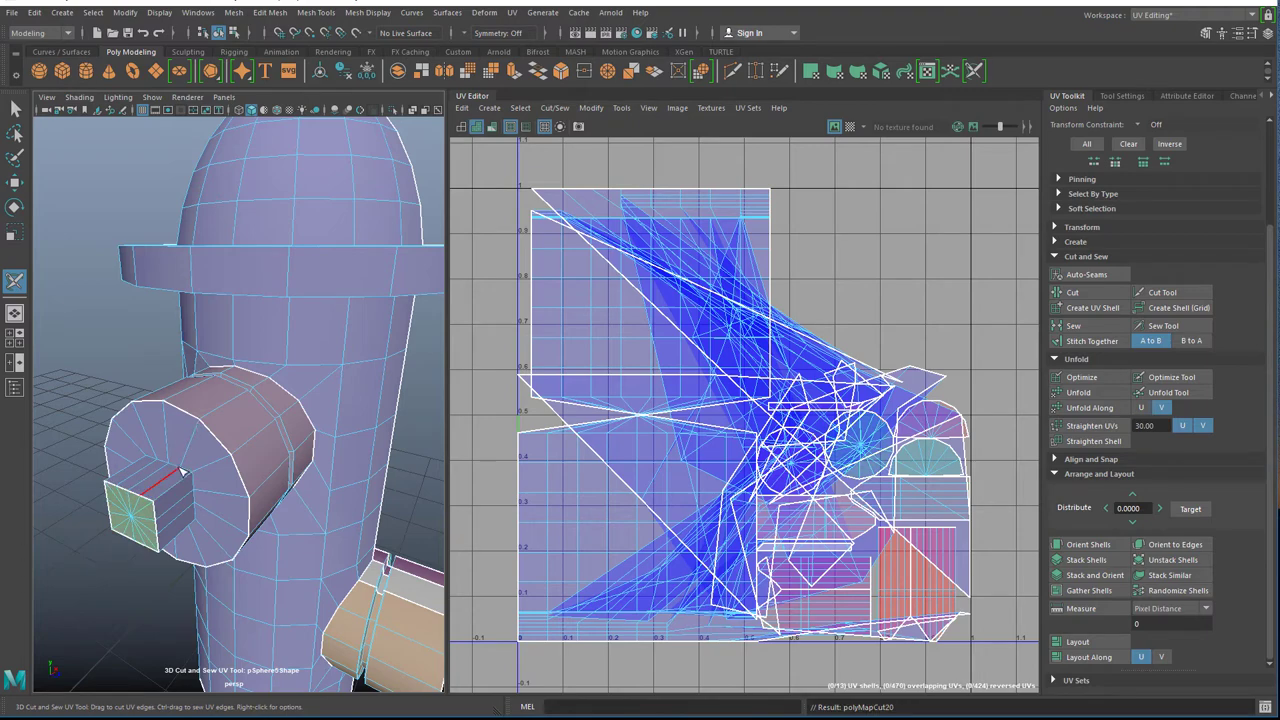
# Widen the 3D viewport and cut the UV seam loop around the base of the same side outlet's nut.
pyautogui.scroll(5, 171, 483)
pyautogui.scroll(-10, 187, 478)
pyautogui.keyDown('alt'); pyautogui.moveTo(133, 409); pyautogui.dragTo(337, 412); pyautogui.keyUp('alt')
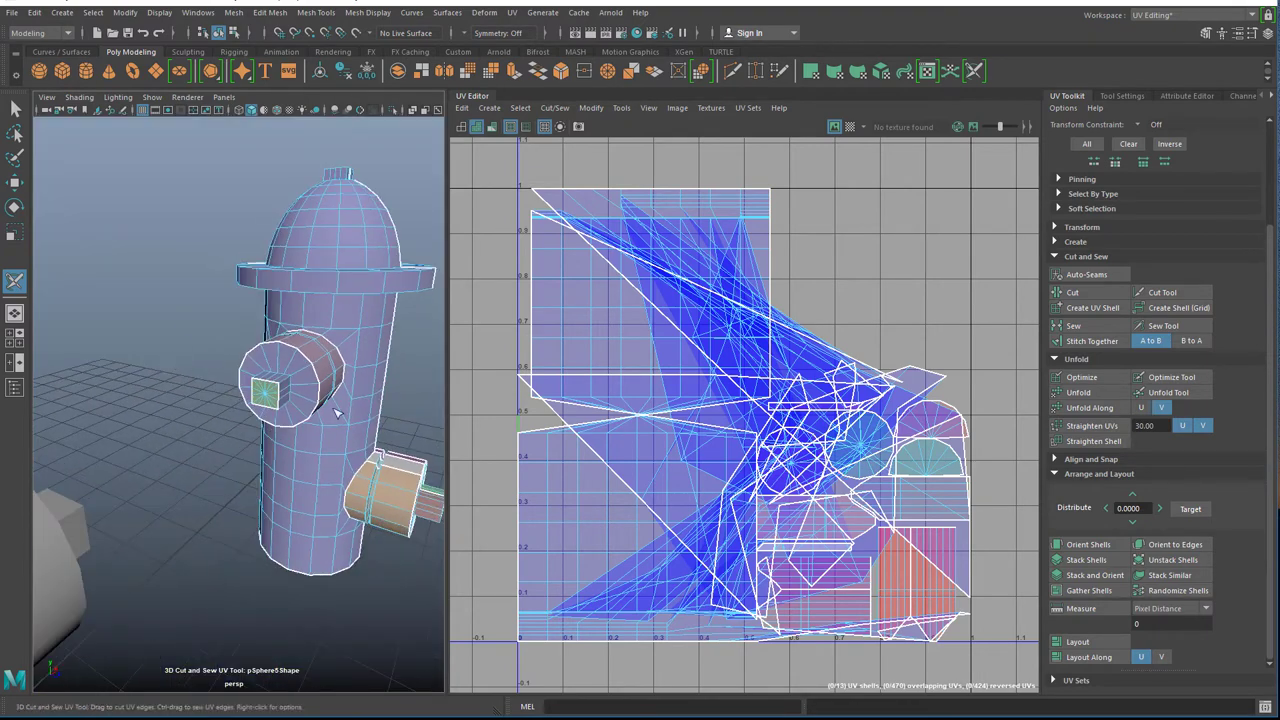
pyautogui.moveTo(452, 403); pyautogui.dragTo(636, 403)
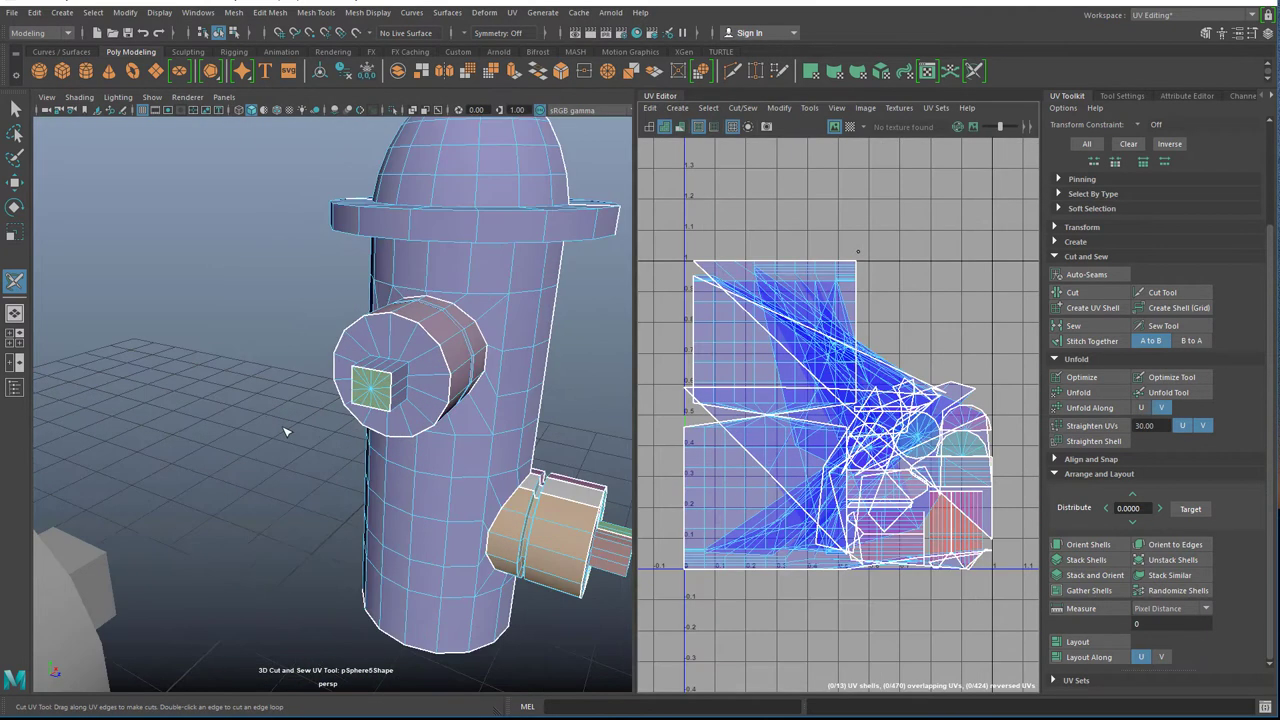
pyautogui.scroll(3, 287, 420)
pyautogui.keyDown('alt'); pyautogui.moveTo(287, 420); pyautogui.dragTo(320, 500); pyautogui.keyUp('alt')
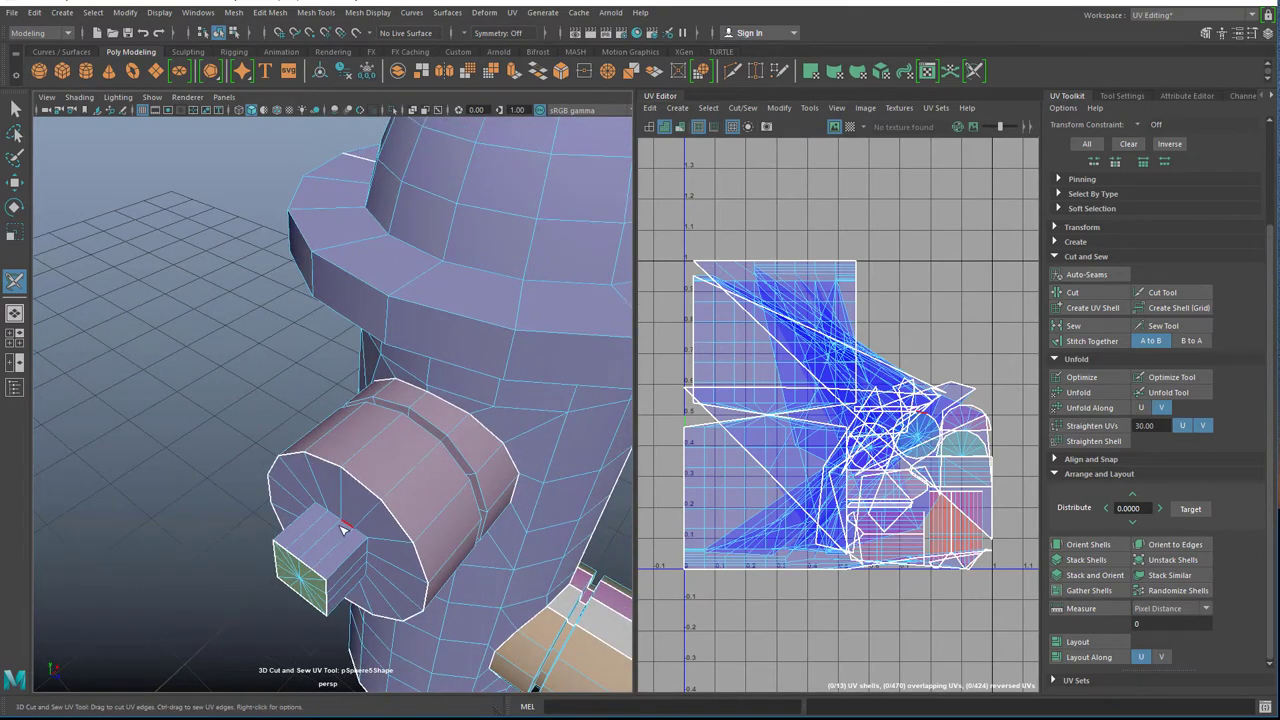
pyautogui.scroll(5, 333, 534)
pyautogui.keyDown('alt'); pyautogui.moveTo(343, 560); pyautogui.dragTo(339, 475, button='middle'); pyautogui.keyUp('alt')
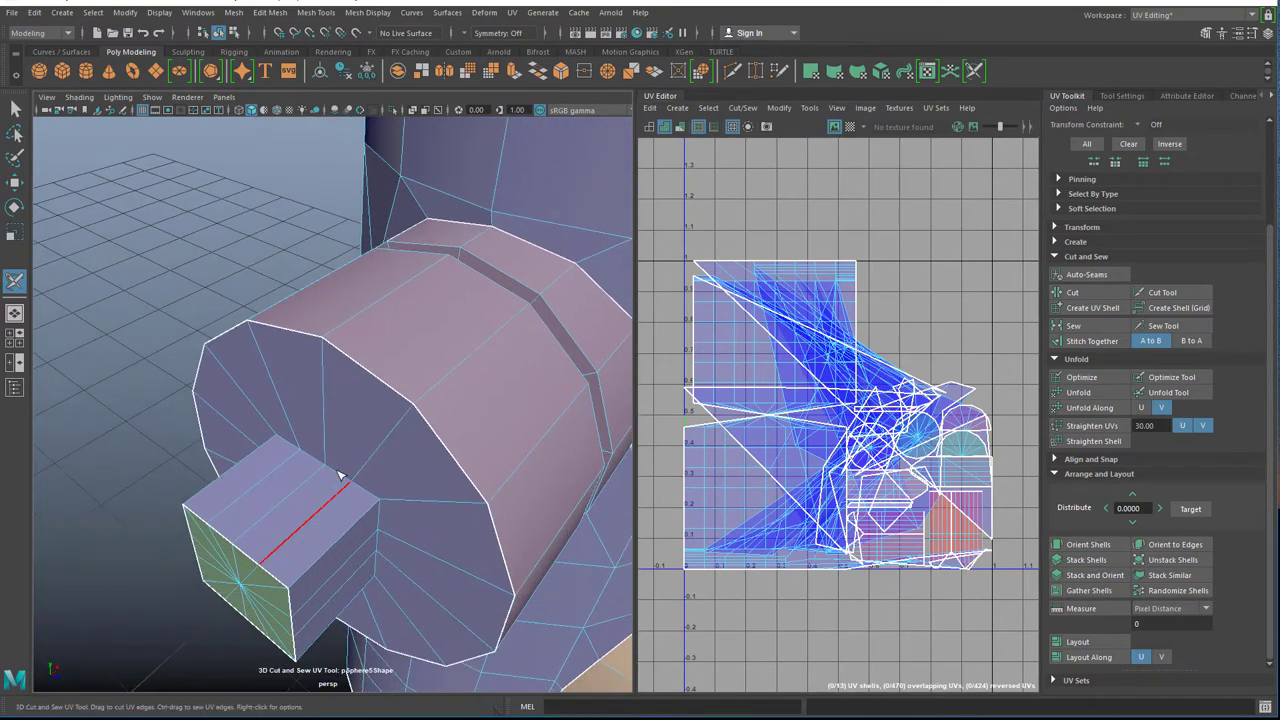
pyautogui.doubleClick(340, 475)
# Cut the UV seam loop where the hydrant's dome meets the wide flange.
pyautogui.scroll(-5, 203, 298)
pyautogui.keyDown('alt'); pyautogui.moveTo(203, 300); pyautogui.dragTo(173, 449, button='middle'); pyautogui.keyUp('alt')
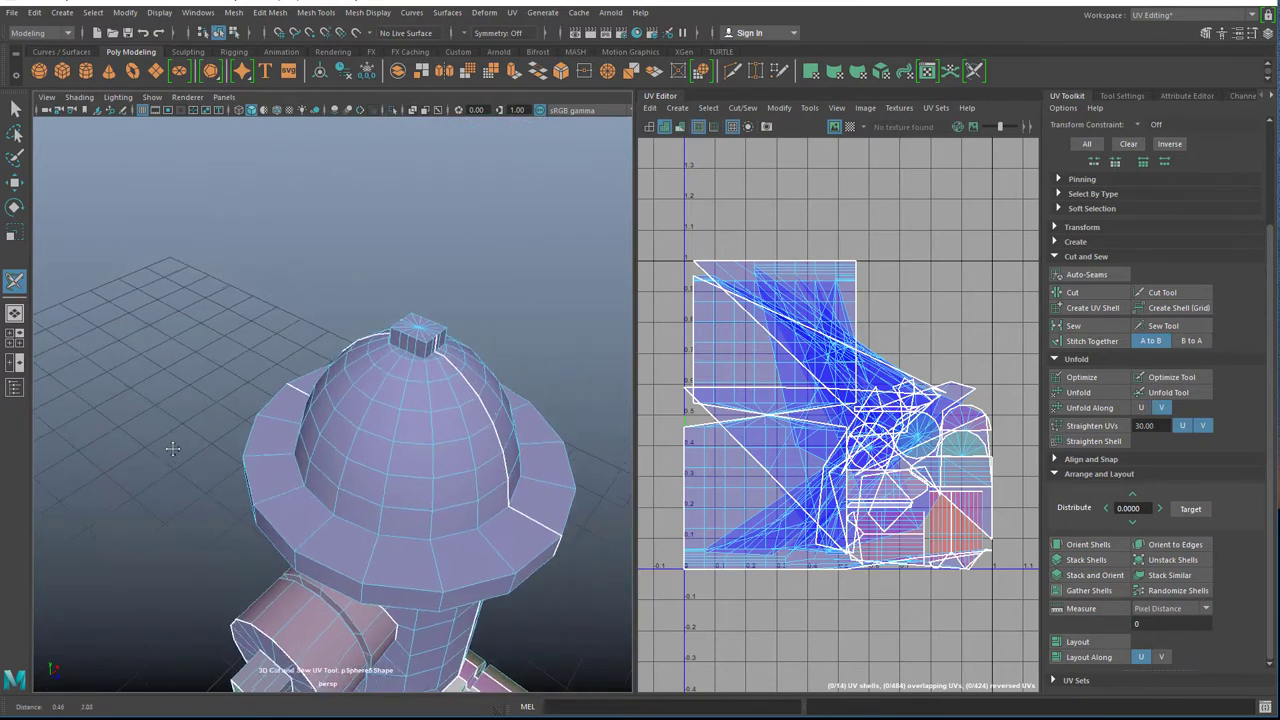
pyautogui.doubleClick(400, 540)
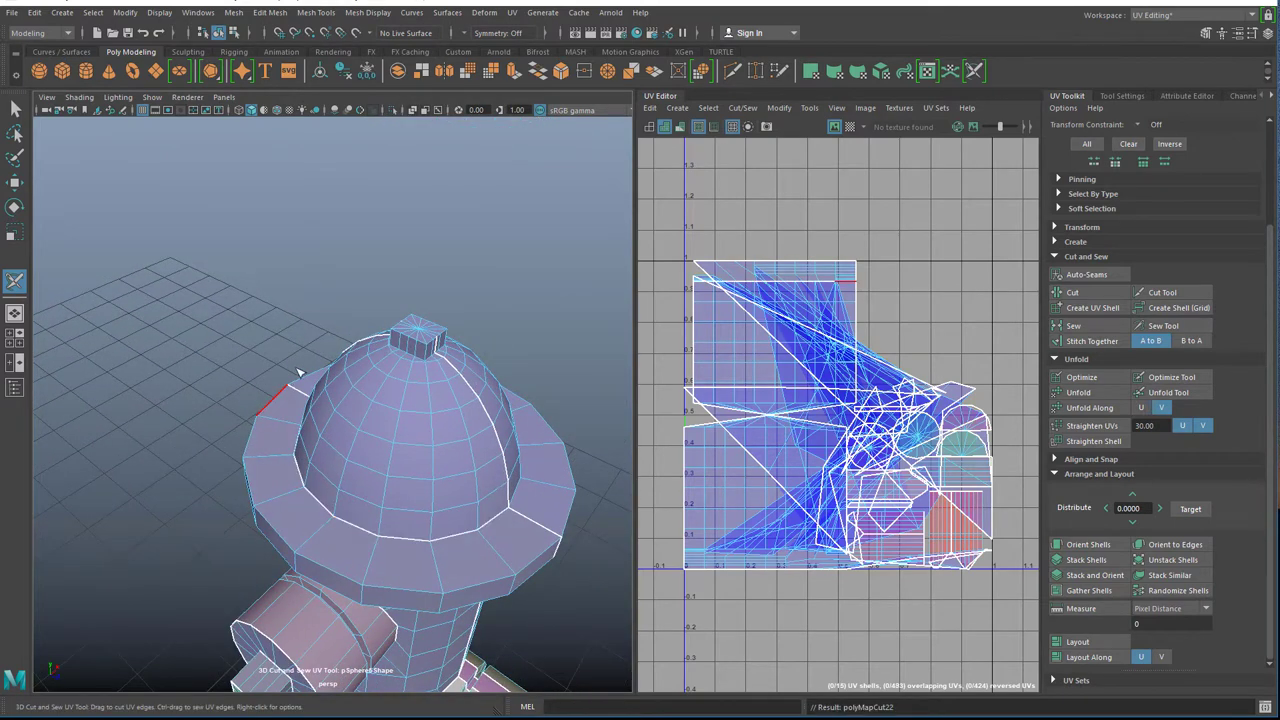
# Cut UV seams around the top face and the base of the nut on the dome.
pyautogui.scroll(5, 320, 234)
pyautogui.keyDown('alt'); pyautogui.moveTo(350, 229); pyautogui.dragTo(290, 309, button='middle'); pyautogui.keyUp('alt')
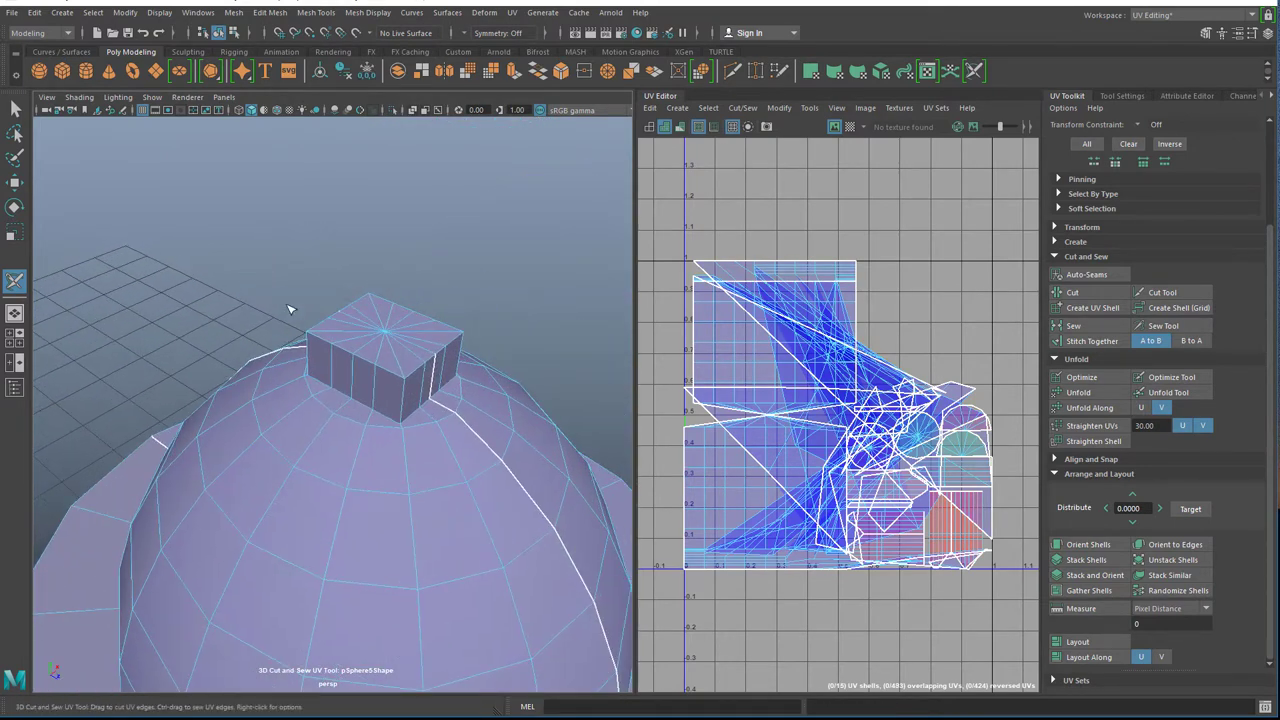
pyautogui.click(396, 376)
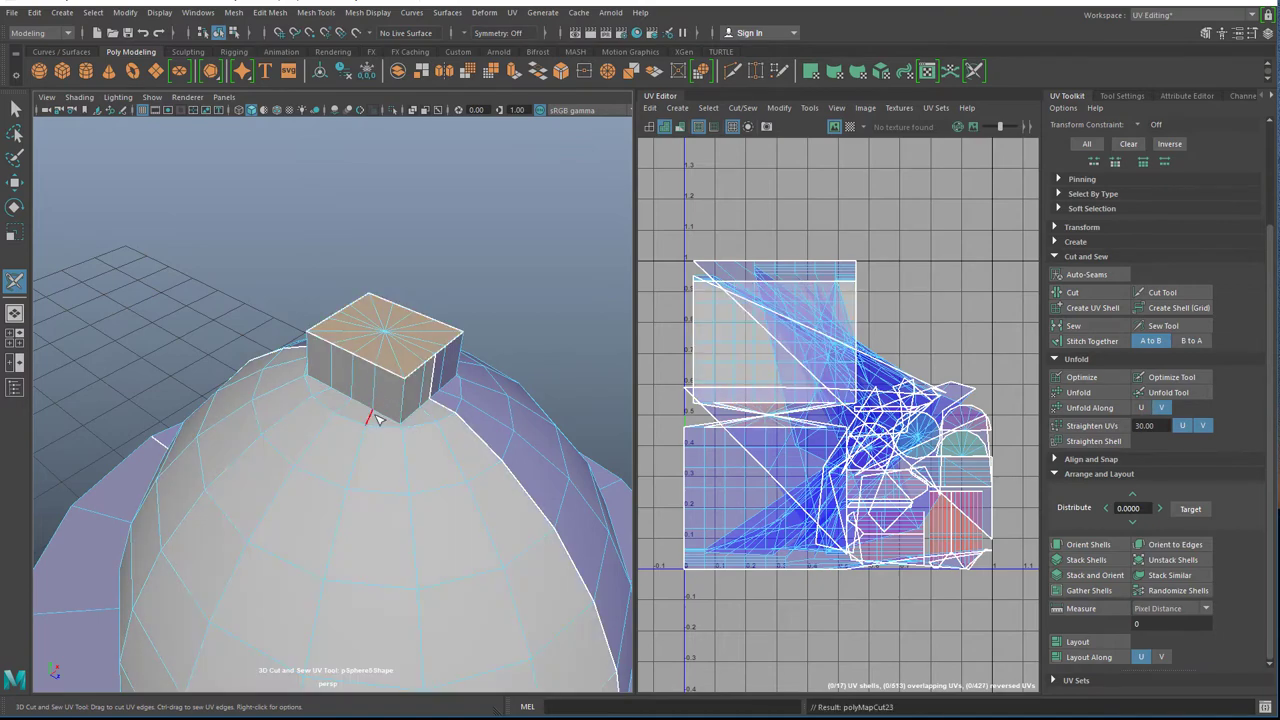
pyautogui.doubleClick(388, 417)
# Sew the two vertical UV seams that split the side faces of the dome's top nut.
pyautogui.keyDown('alt'); pyautogui.moveTo(184, 280); pyautogui.dragTo(266, 356); pyautogui.keyUp('alt')
pyautogui.keyDown('alt'); pyautogui.moveTo(266, 356); pyautogui.dragTo(135, 328, button='middle'); pyautogui.keyUp('alt')
pyautogui.keyDown('alt'); pyautogui.moveTo(135, 327); pyautogui.dragTo(227, 394); pyautogui.keyUp('alt')
pyautogui.keyDown('alt'); pyautogui.moveTo(257, 227); pyautogui.dragTo(283, 337, button='right'); pyautogui.keyUp('alt')
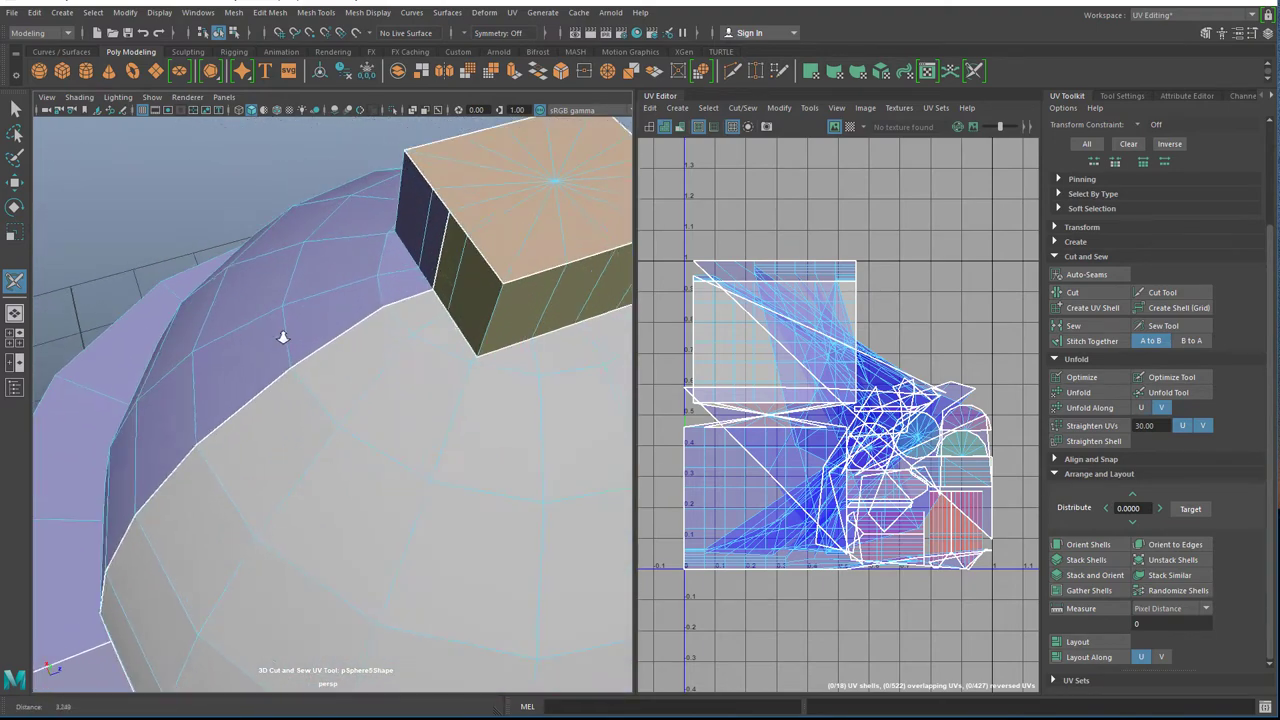
pyautogui.keyDown('alt'); pyautogui.moveTo(465, 335); pyautogui.dragTo(447, 286, button='right'); pyautogui.keyUp('alt')
pyautogui.scroll(3, 330, 279)
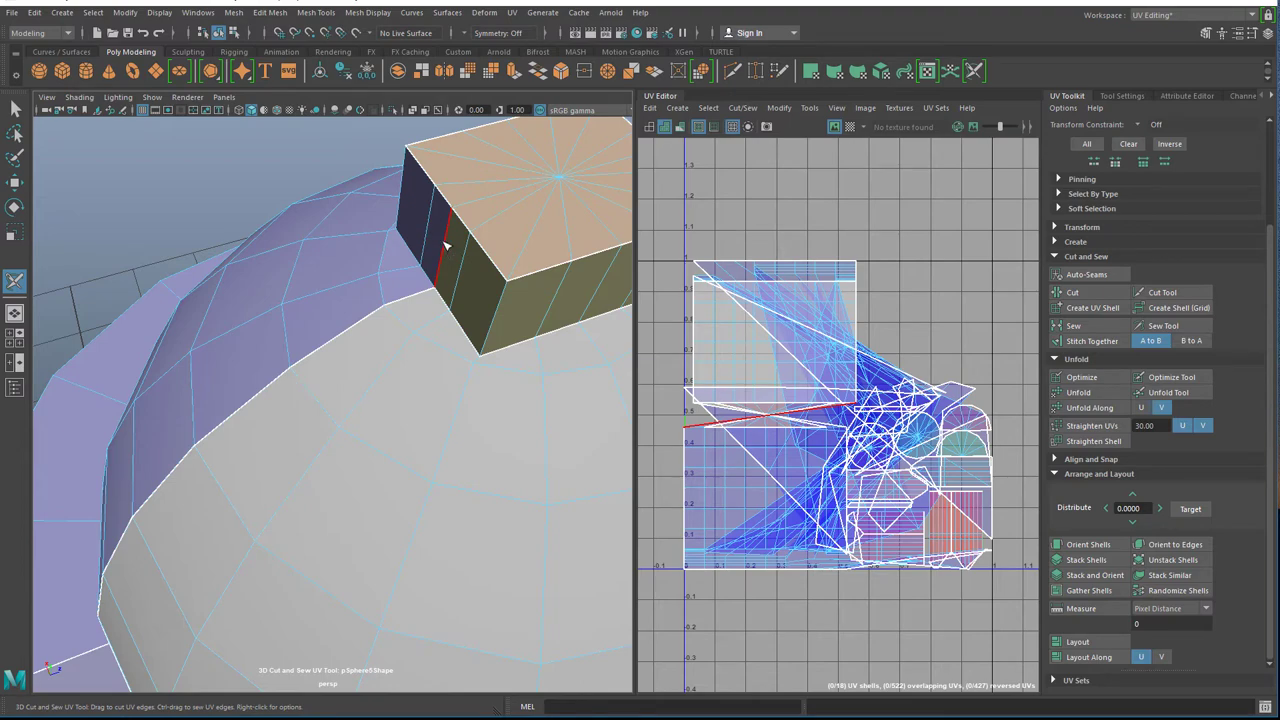
pyautogui.keyDown('ctrl'); pyautogui.moveTo(446, 245); pyautogui.dragTo(451, 268); pyautogui.keyUp('ctrl')
pyautogui.moveTo(505, 311)
pyautogui.mouseDown()
pyautogui.moveTo(486, 345)
pyautogui.moveTo(494, 309)
pyautogui.moveTo(301, 383)
pyautogui.mouseUp()
pyautogui.scroll(-3, 464, 335)
pyautogui.keyDown('ctrl'); pyautogui.moveTo(113, 334); pyautogui.dragTo(120, 347); pyautogui.keyUp('ctrl')
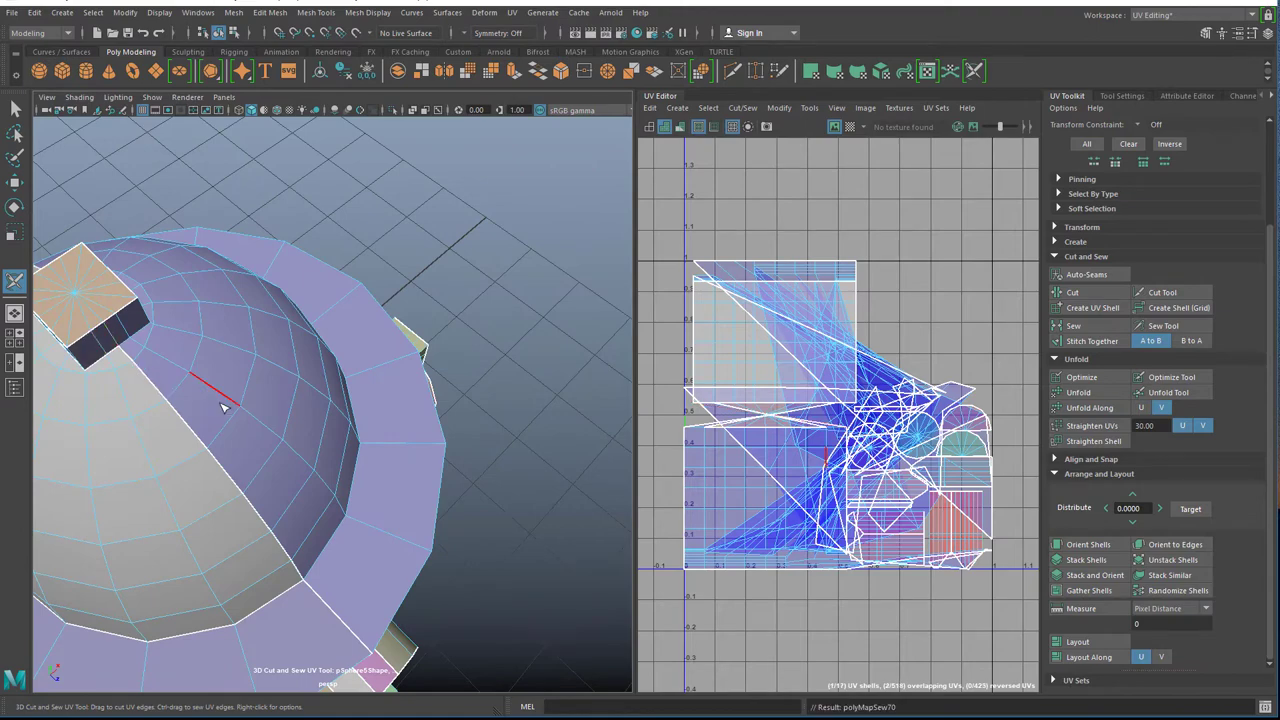
# Sew the UV seam that splits the end cap and nut of the lower front outlet.
pyautogui.scroll(-5, 190, 424)
pyautogui.keyDown('alt'); pyautogui.moveTo(186, 426); pyautogui.dragTo(196, 307); pyautogui.keyUp('alt')
pyautogui.scroll(6, 243, 420)
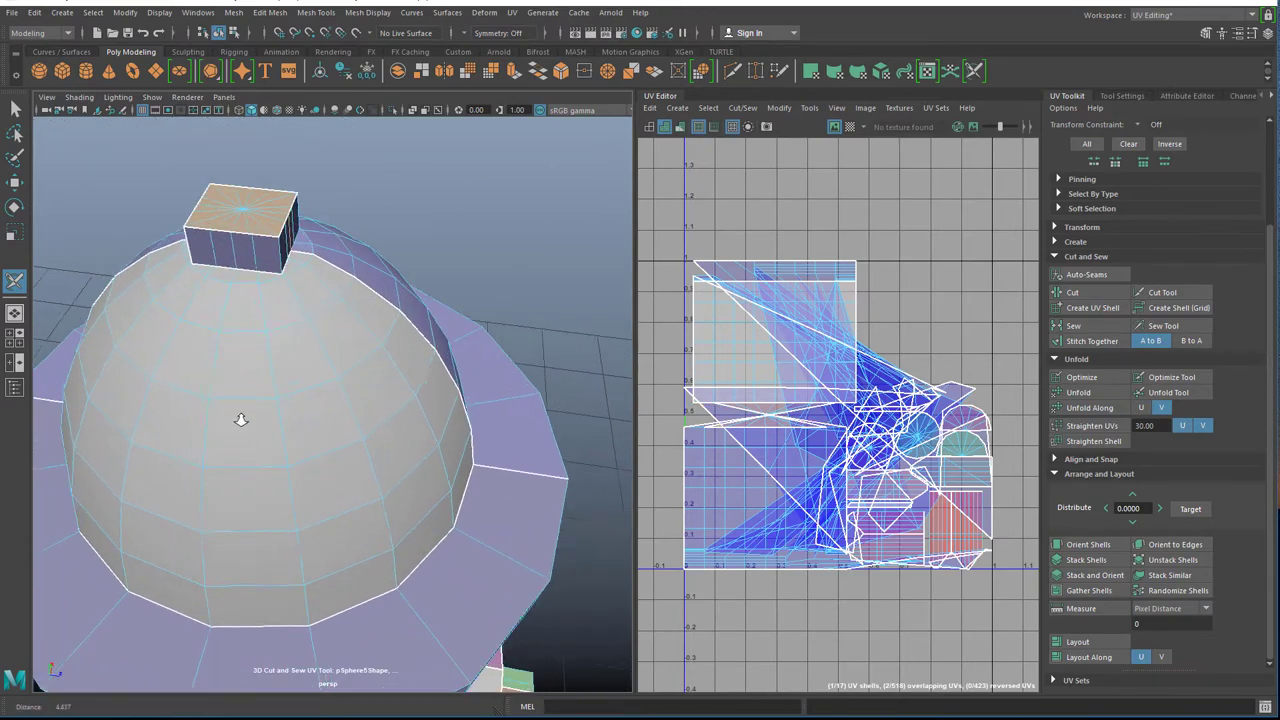
pyautogui.scroll(-5, 280, 318)
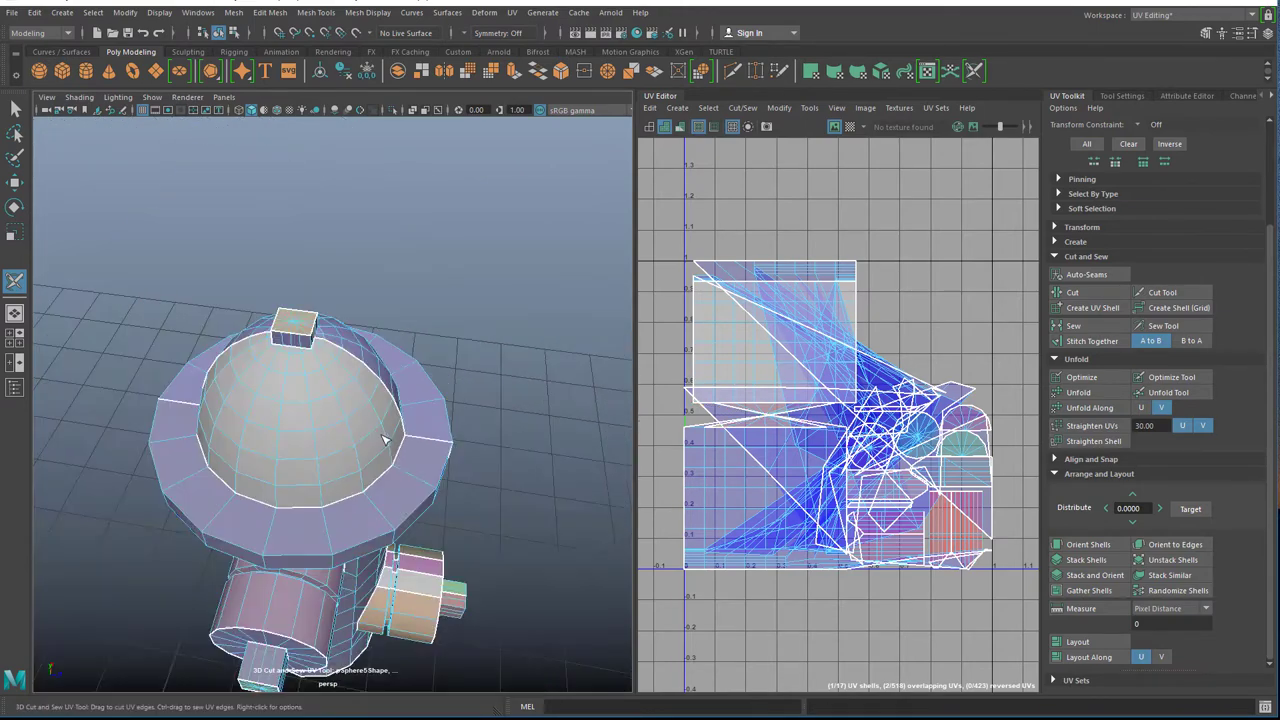
pyautogui.keyDown('alt'); pyautogui.moveTo(401, 550); pyautogui.dragTo(362, 375); pyautogui.keyUp('alt')
pyautogui.keyDown('alt'); pyautogui.moveTo(374, 568); pyautogui.dragTo(325, 430, button='middle'); pyautogui.keyUp('alt')
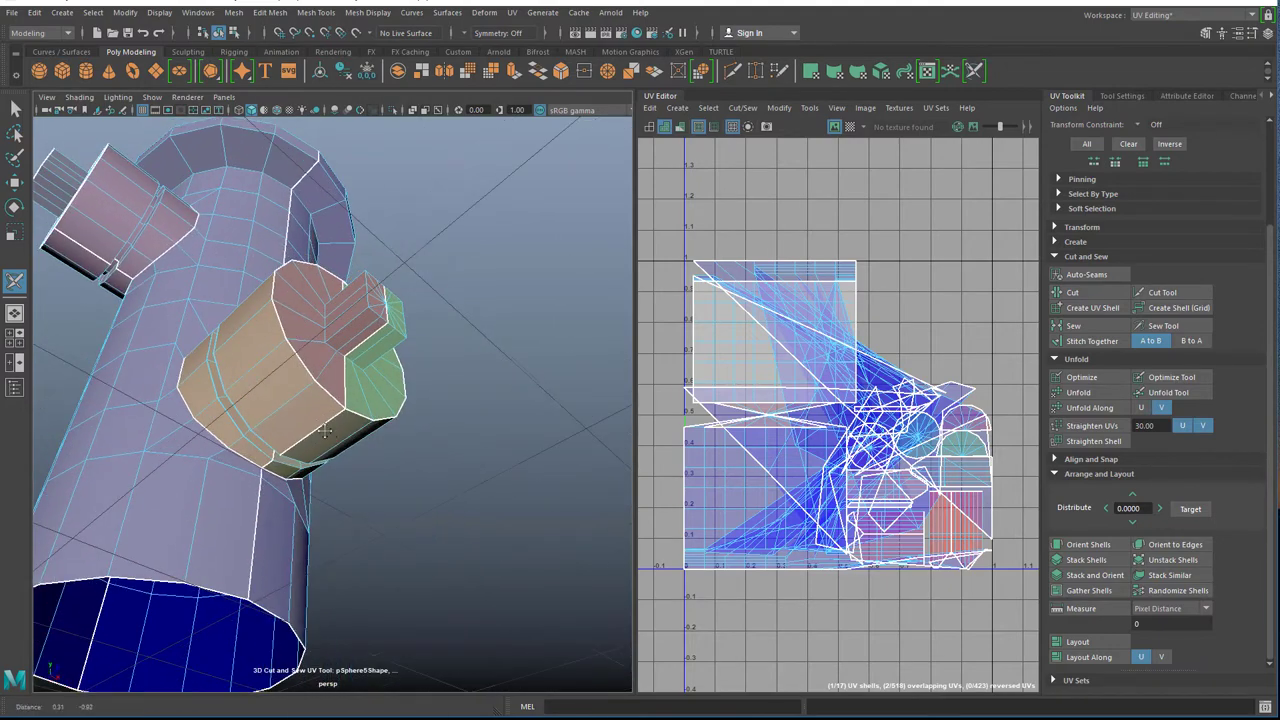
pyautogui.keyDown('ctrl'); pyautogui.click(375, 341); pyautogui.keyUp('ctrl')
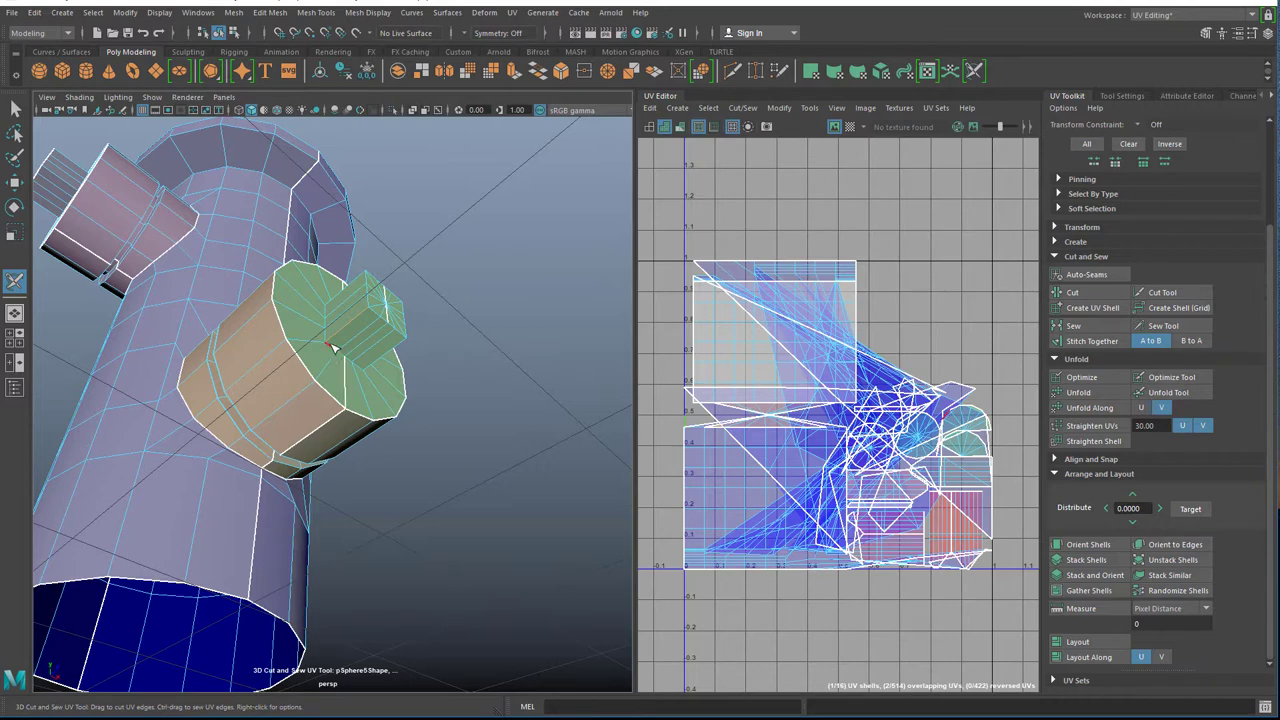
# Cut UV seams around the base and end face of the lower front outlet's nut, and sew the split across its end.
pyautogui.click(358, 382)
pyautogui.click(346, 330)
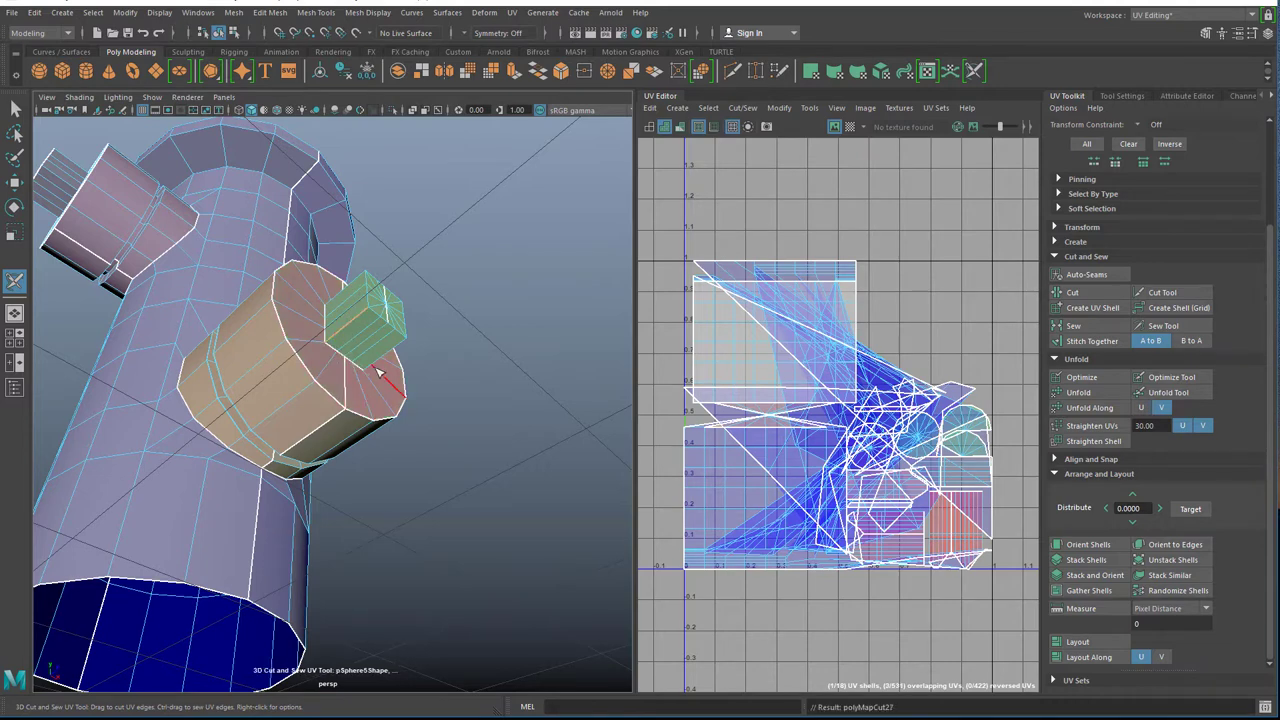
pyautogui.click(378, 313)
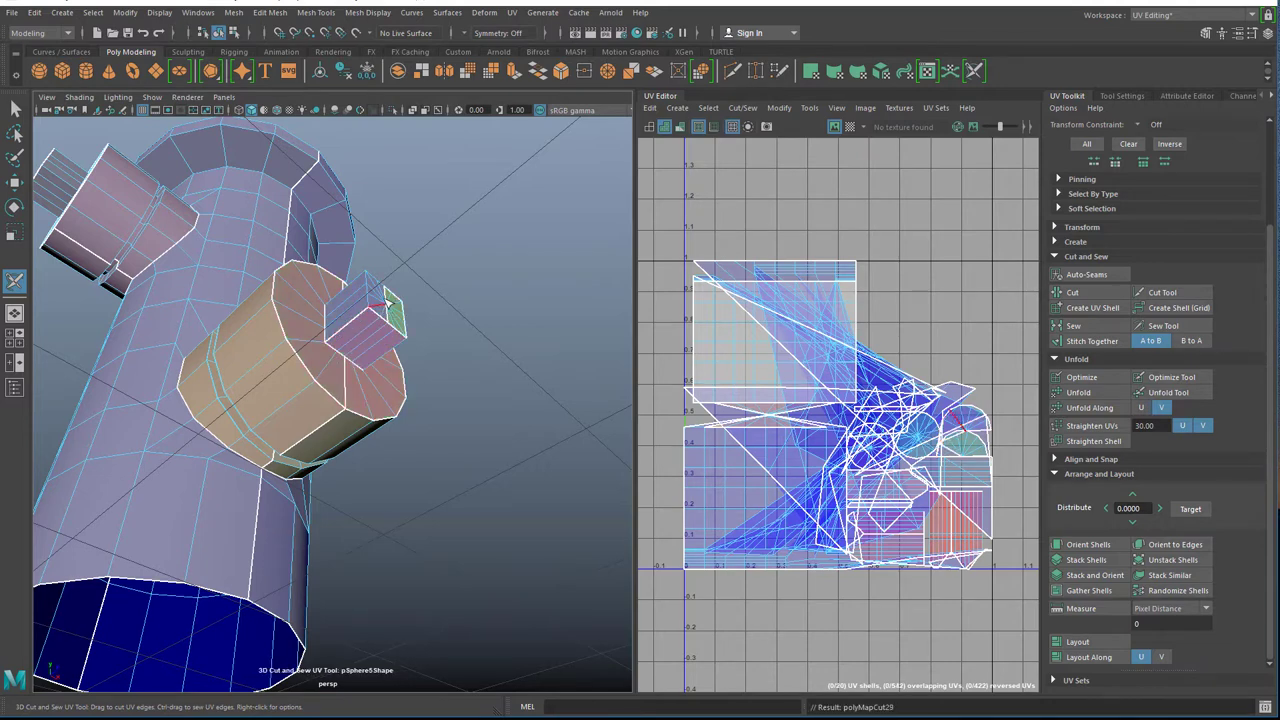
pyautogui.moveTo(386, 295)
pyautogui.keyDown('ctrl'); pyautogui.mouseDown()
pyautogui.moveTo(392, 316)
pyautogui.moveTo(377, 298)
pyautogui.mouseUp(); pyautogui.keyUp('ctrl')
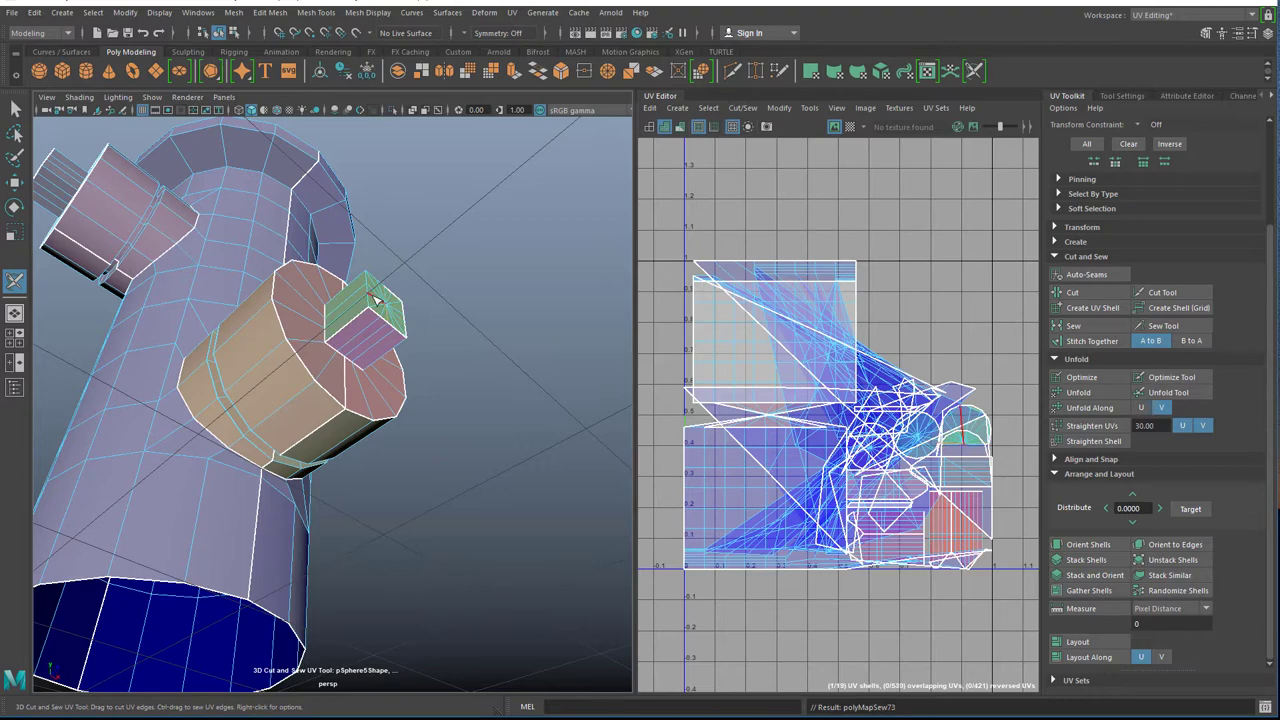
pyautogui.click(368, 299)
# Cut the cap nut of the other upper side outlet free around its base and along one lengthwise edge.
pyautogui.keyDown('alt'); pyautogui.moveTo(458, 423); pyautogui.dragTo(381, 471); pyautogui.keyUp('alt')
pyautogui.press('a')
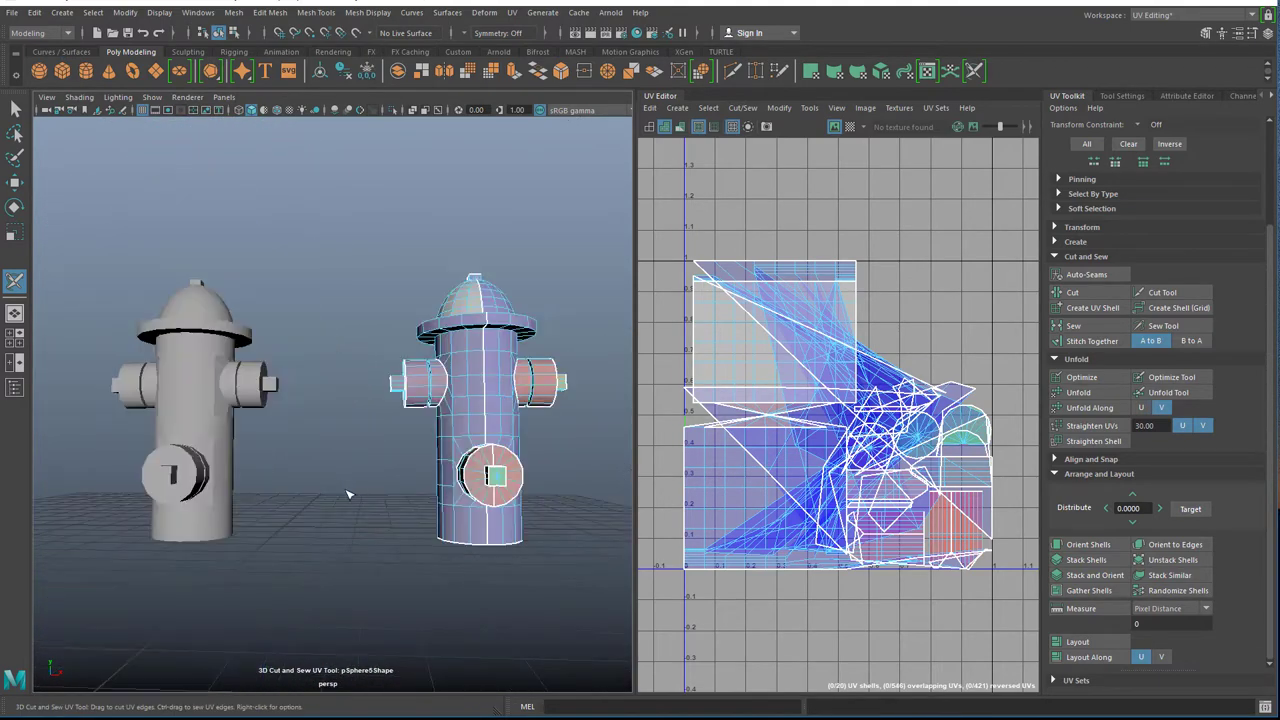
pyautogui.keyDown('alt'); pyautogui.moveTo(354, 495); pyautogui.dragTo(212, 508, button='middle'); pyautogui.keyUp('alt')
pyautogui.scroll(8, 243, 514)
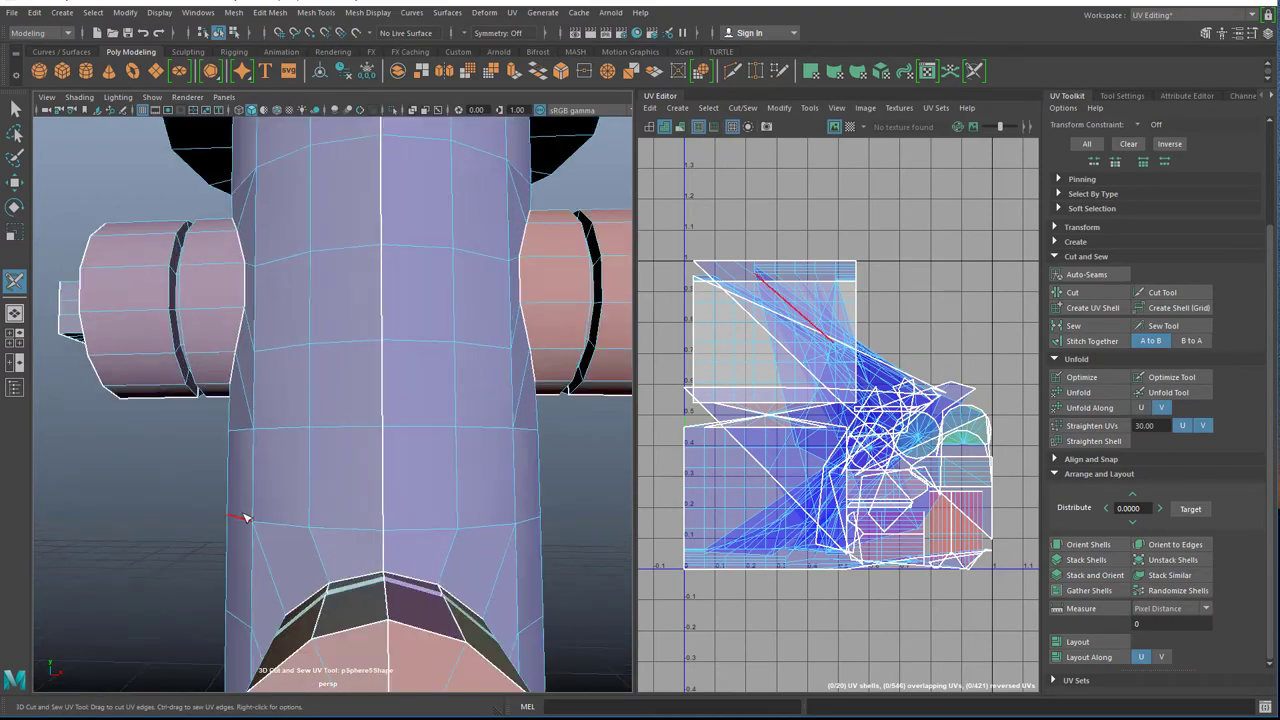
pyautogui.scroll(-5, 590, 453)
pyautogui.keyDown('alt'); pyautogui.moveTo(589, 452); pyautogui.dragTo(436, 371); pyautogui.keyUp('alt')
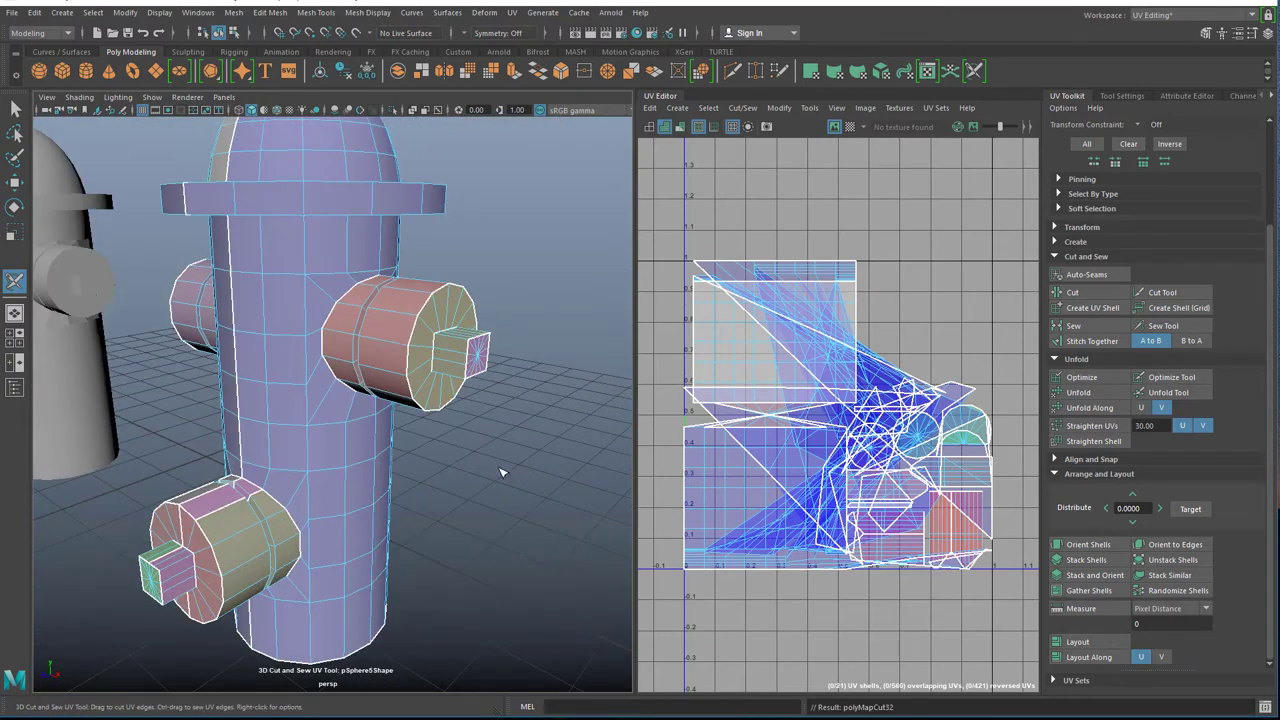
pyautogui.keyDown('alt'); pyautogui.moveTo(502, 472); pyautogui.dragTo(523, 549); pyautogui.keyUp('alt')
pyautogui.scroll(5, 525, 549)
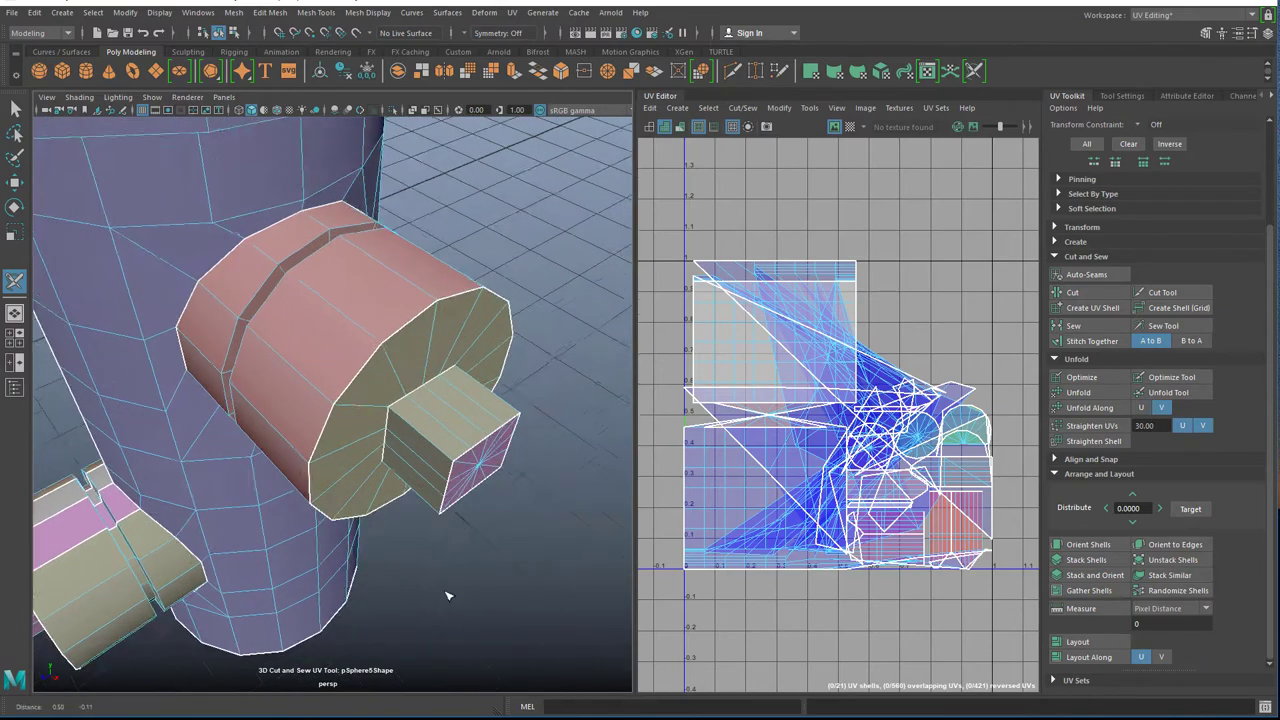
pyautogui.keyDown('alt'); pyautogui.moveTo(447, 596); pyautogui.dragTo(520, 480); pyautogui.keyUp('alt')
pyautogui.click(478, 380)
# Sew the lengthwise UV seams that split the upper faces of the lower front outlet's barrel and its base collar.
pyautogui.keyDown('alt'); pyautogui.moveTo(286, 517); pyautogui.dragTo(443, 504); pyautogui.keyUp('alt')
pyautogui.keyDown('alt'); pyautogui.moveTo(443, 504); pyautogui.dragTo(486, 560, button='middle'); pyautogui.keyUp('alt')
pyautogui.keyDown('alt'); pyautogui.moveTo(486, 560); pyautogui.dragTo(531, 574); pyautogui.keyUp('alt')
pyautogui.scroll(5, 489, 509)
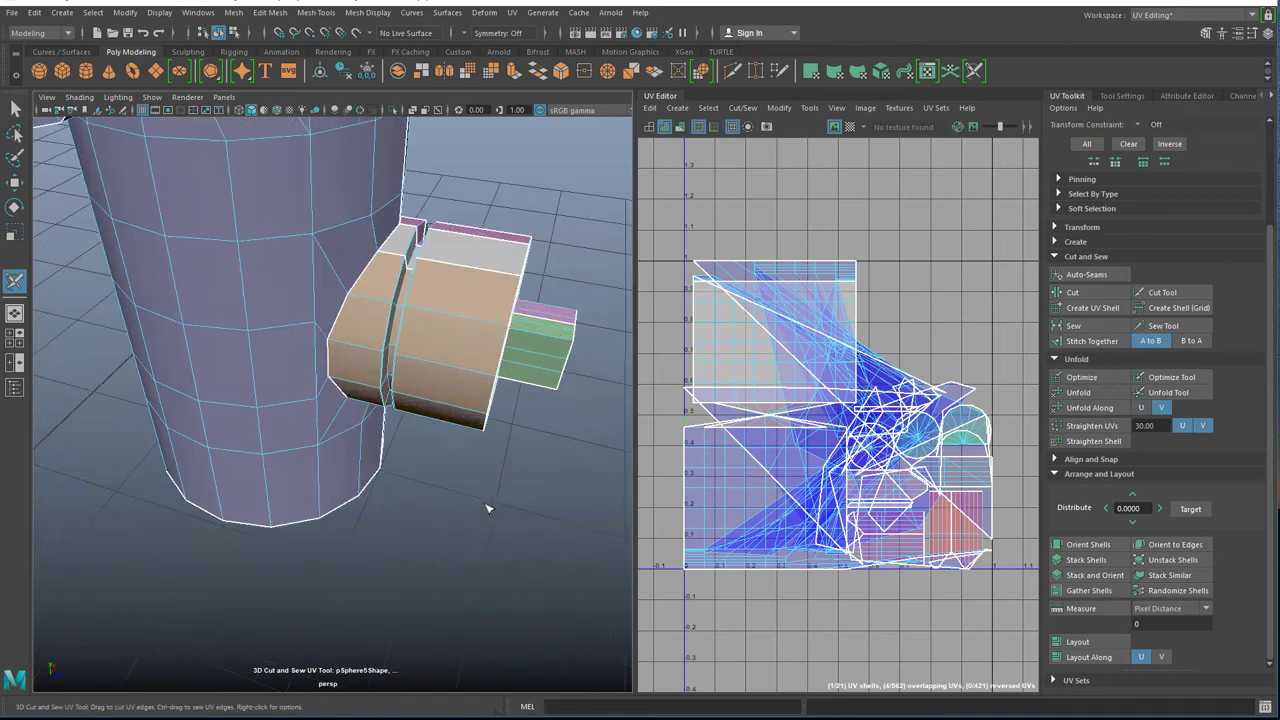
pyautogui.keyDown('alt'); pyautogui.moveTo(489, 509); pyautogui.dragTo(346, 590, button='middle'); pyautogui.keyUp('alt')
pyautogui.keyDown('alt'); pyautogui.moveTo(344, 590); pyautogui.dragTo(305, 604); pyautogui.keyUp('alt')
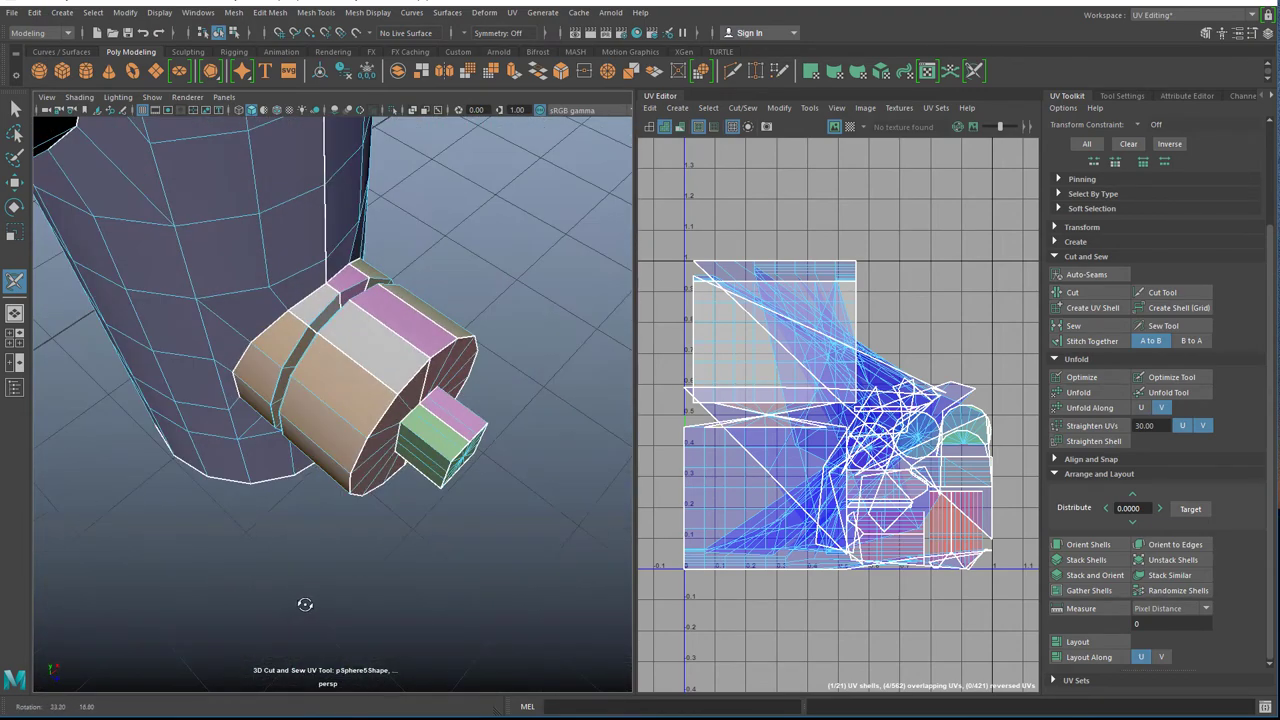
pyautogui.keyDown('ctrl'); pyautogui.click(370, 374); pyautogui.keyUp('ctrl')
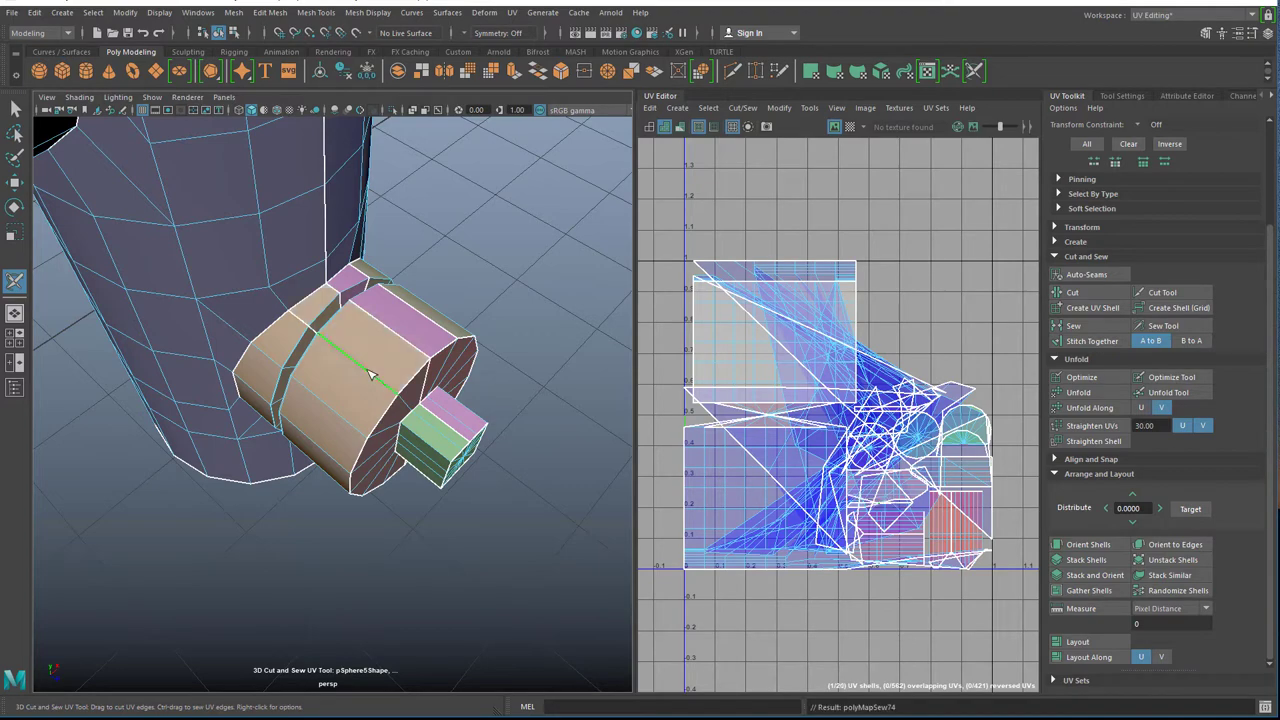
pyautogui.keyDown('ctrl'); pyautogui.click(428, 323); pyautogui.keyUp('ctrl')
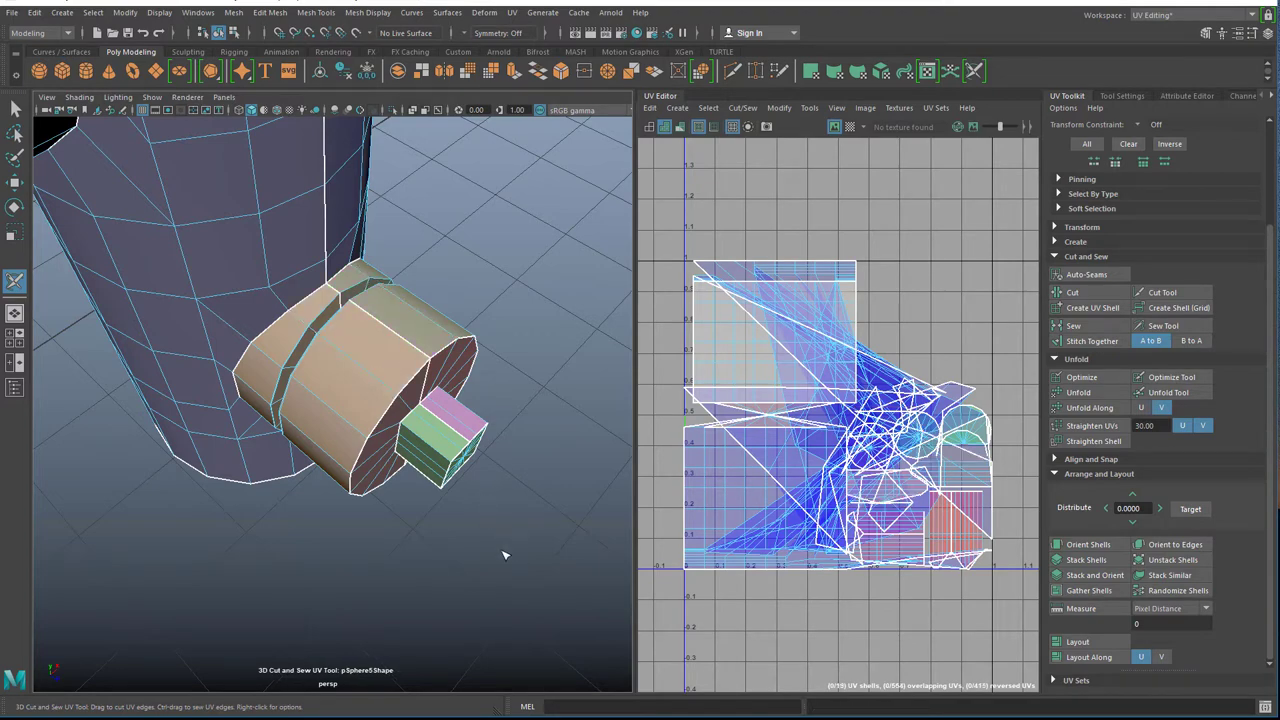
# Sew the remaining lengthwise seam on the lower front outlet's upper side and the seam along its nut.
pyautogui.moveTo(490, 597)
pyautogui.keyDown('alt'); pyautogui.mouseDown()
pyautogui.moveTo(457, 534)
pyautogui.moveTo(452, 410)
pyautogui.moveTo(457, 569)
pyautogui.moveTo(488, 604)
pyautogui.mouseUp(); pyautogui.keyUp('alt')
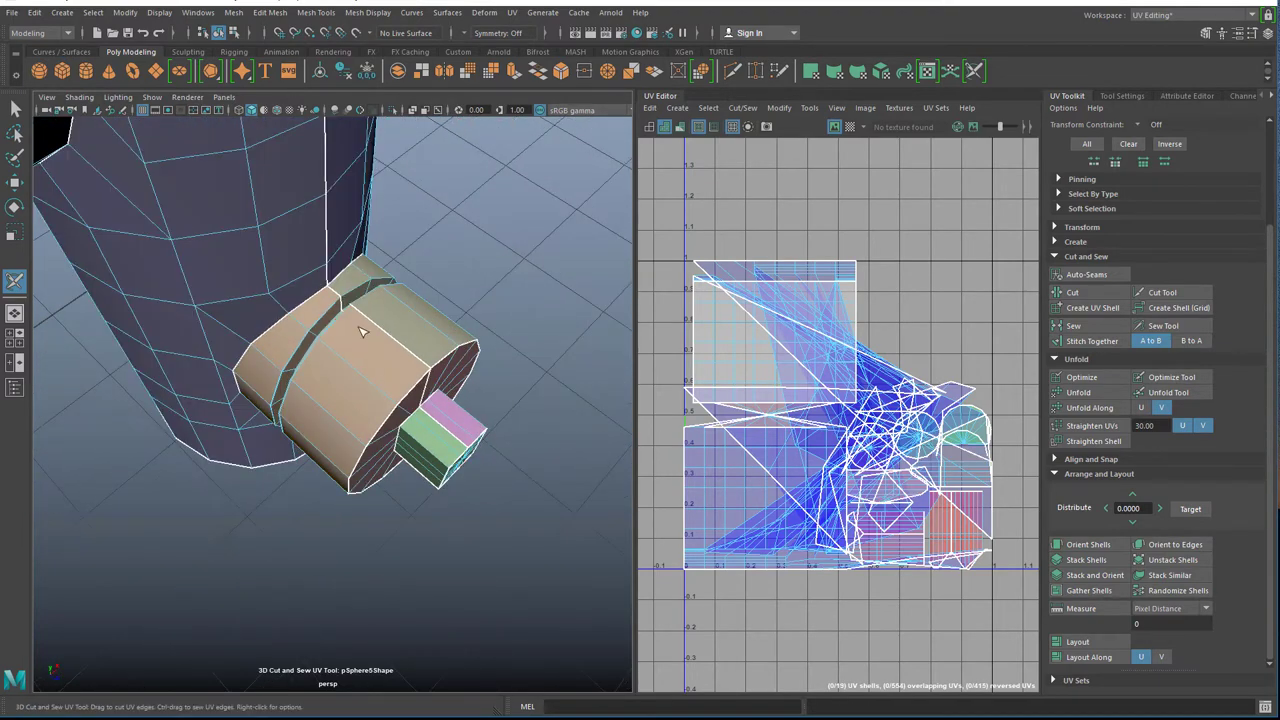
pyautogui.keyDown('ctrl'); pyautogui.click(391, 337); pyautogui.keyUp('ctrl')
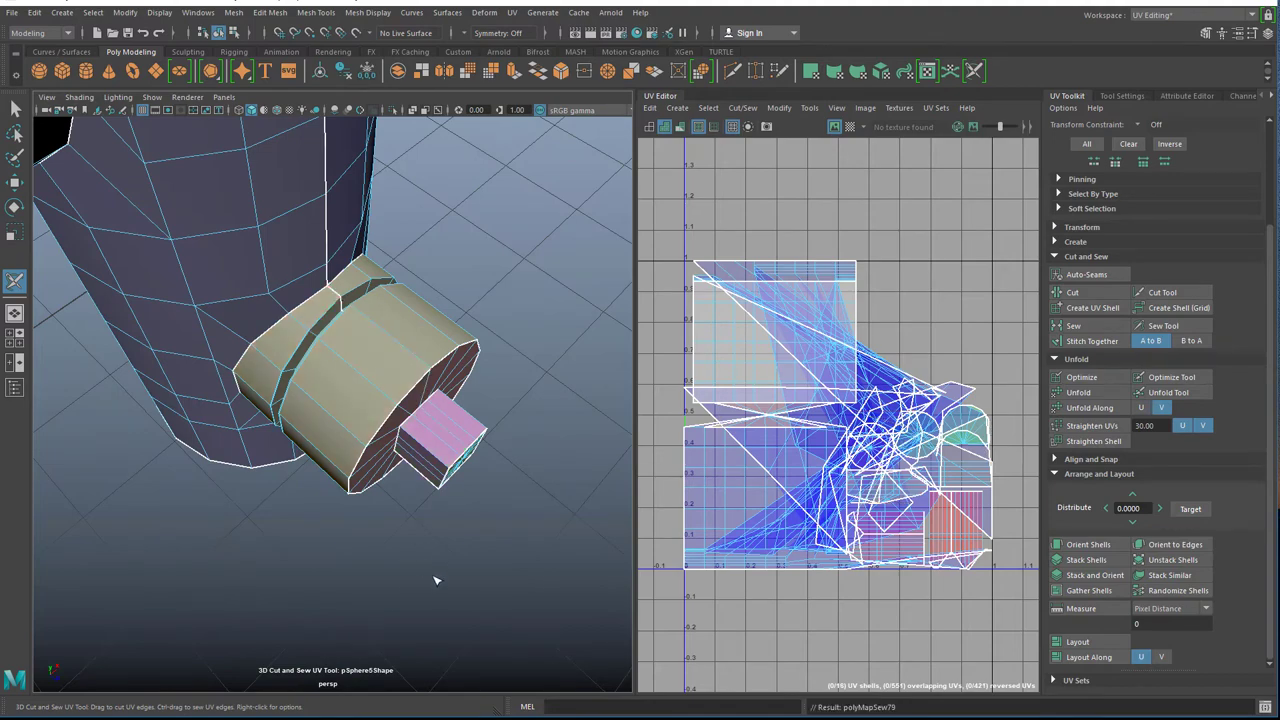
pyautogui.keyDown('alt'); pyautogui.moveTo(436, 580); pyautogui.dragTo(301, 295); pyautogui.keyUp('alt')
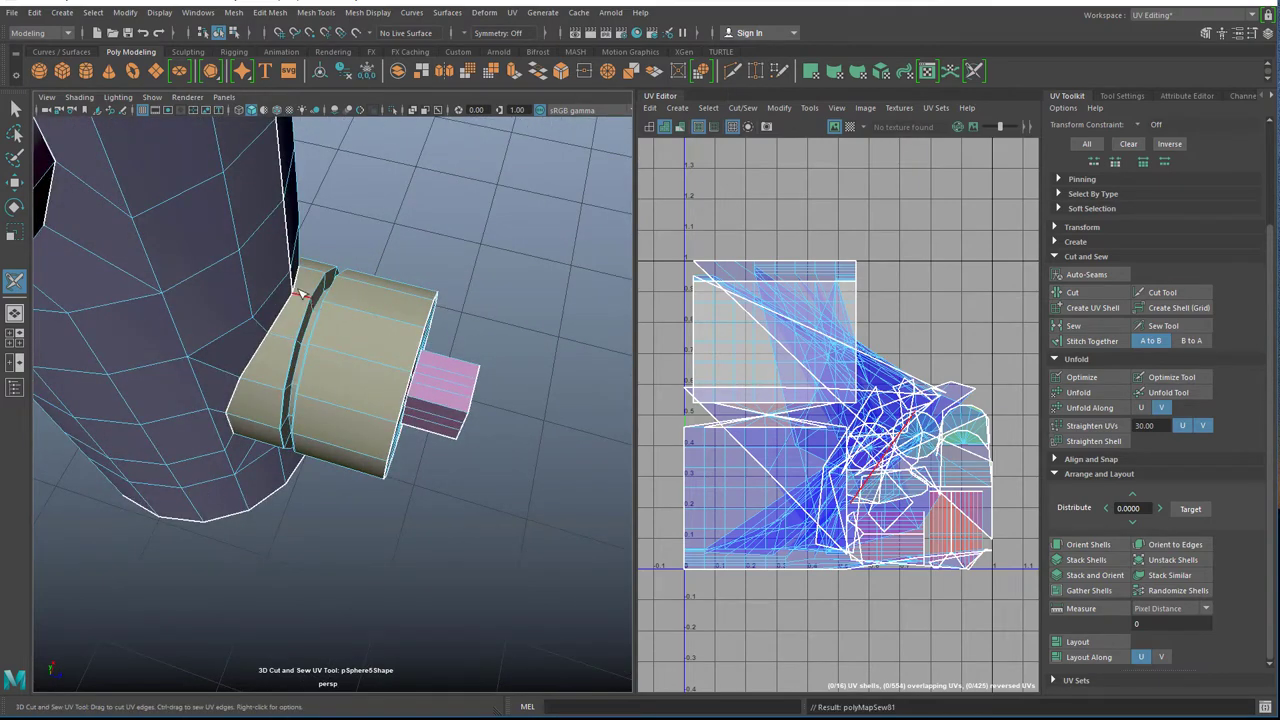
# Cut UV seams around both rims of the groove on one upper side outlet, separating its base collar from its cap.
pyautogui.keyDown('alt'); pyautogui.moveTo(472, 500); pyautogui.dragTo(309, 496); pyautogui.keyUp('alt')
pyautogui.keyDown('alt'); pyautogui.moveTo(107, 541); pyautogui.dragTo(390, 440); pyautogui.keyUp('alt')
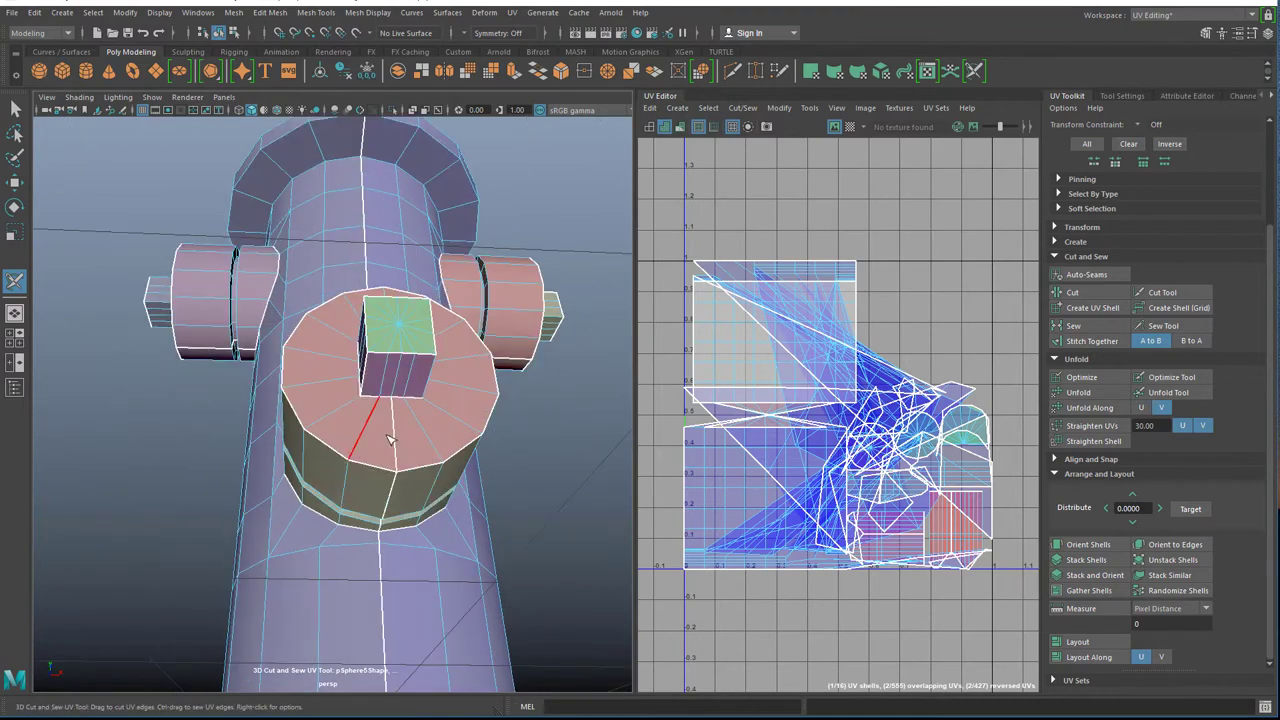
pyautogui.keyDown('alt'); pyautogui.moveTo(206, 494); pyautogui.dragTo(372, 407); pyautogui.keyUp('alt')
pyautogui.scroll(6, 163, 483)
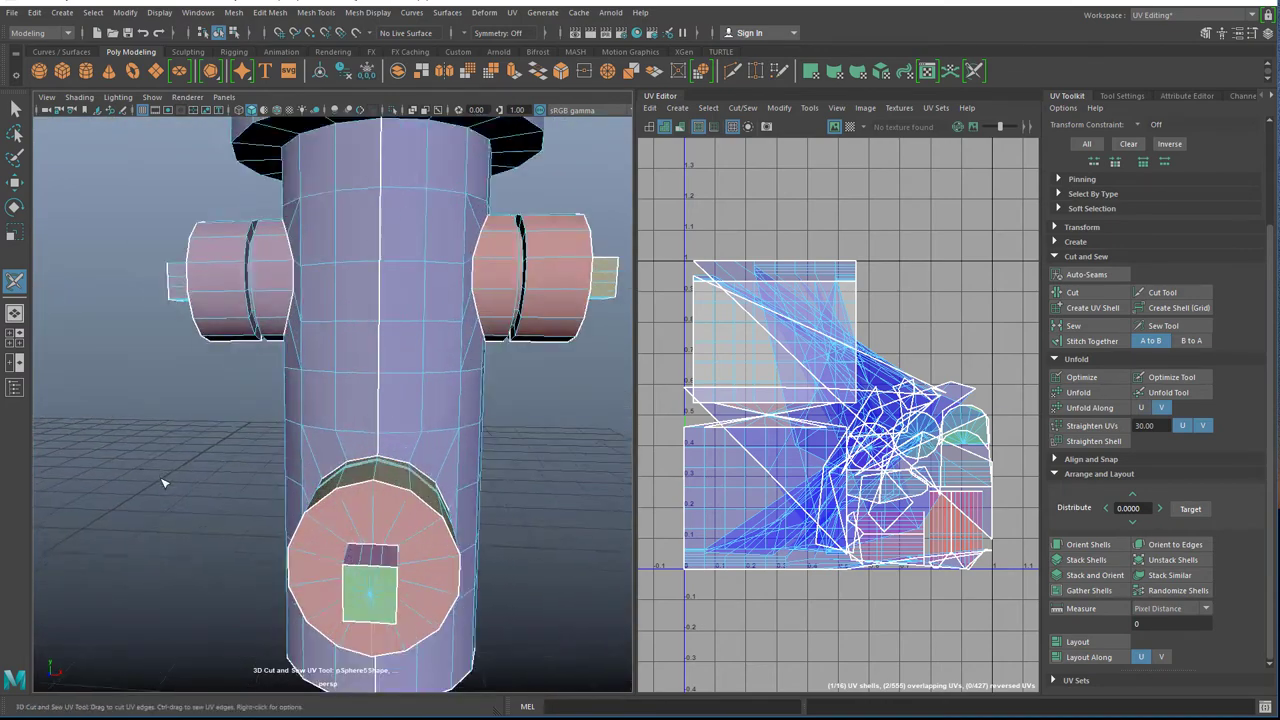
pyautogui.keyDown('alt'); pyautogui.moveTo(156, 451); pyautogui.dragTo(169, 437, button='middle'); pyautogui.keyUp('alt')
pyautogui.keyDown('alt'); pyautogui.moveTo(169, 437); pyautogui.dragTo(167, 439); pyautogui.keyUp('alt')
pyautogui.keyDown('alt'); pyautogui.moveTo(167, 439); pyautogui.dragTo(237, 566, button='middle'); pyautogui.keyUp('alt')
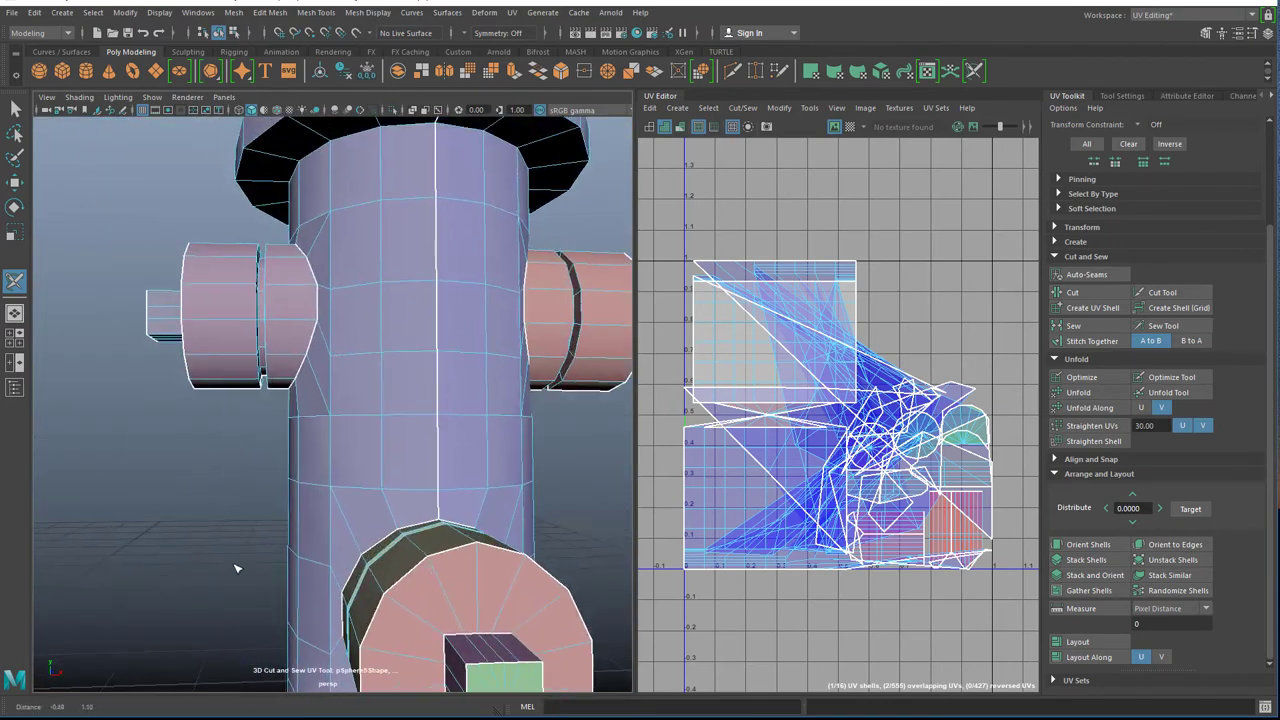
pyautogui.scroll(4, 192, 529)
pyautogui.keyDown('alt'); pyautogui.moveTo(193, 530); pyautogui.dragTo(252, 543); pyautogui.keyUp('alt')
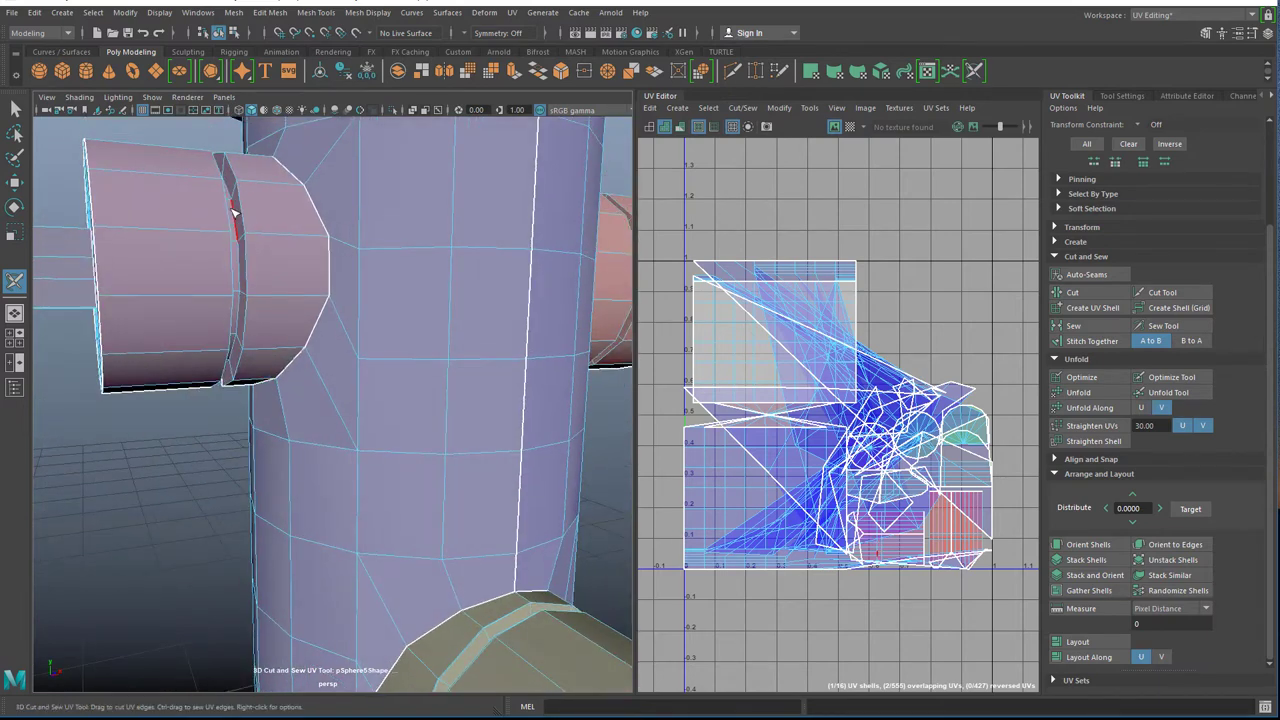
pyautogui.click(250, 316)
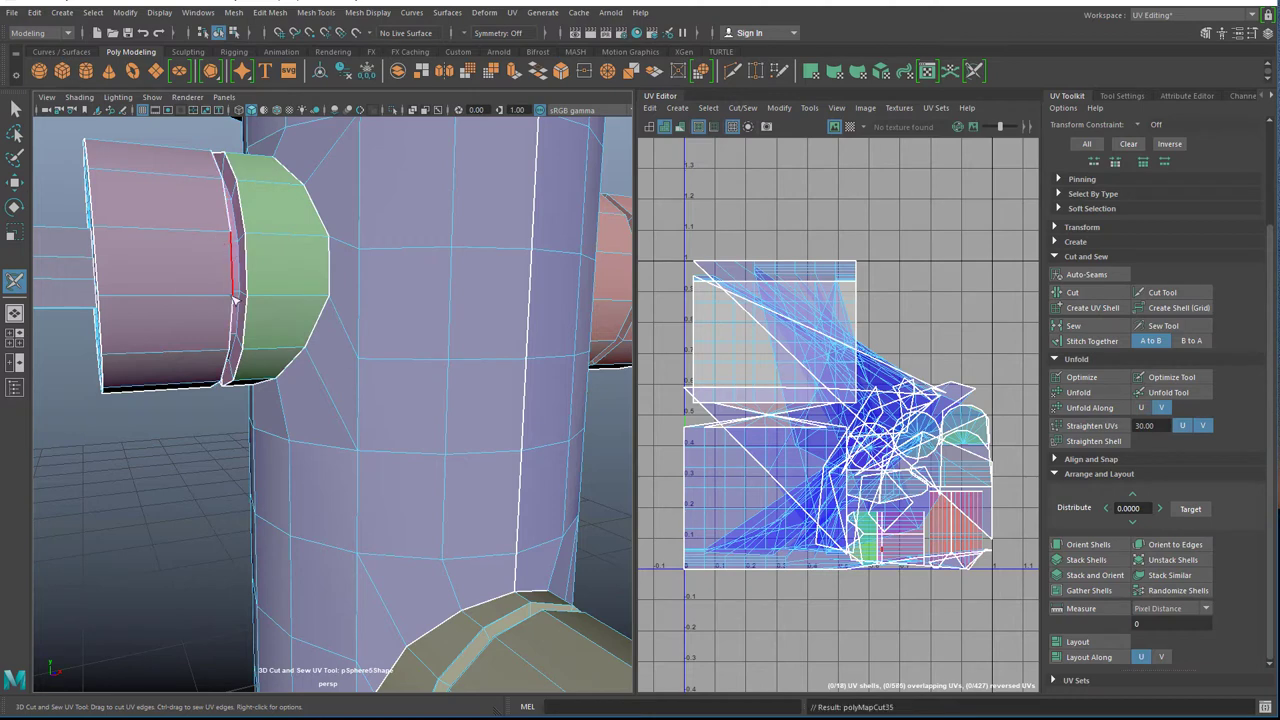
# Cut UV seams around both groove rims of the opposite upper side outlet.
pyautogui.keyDown('alt'); pyautogui.moveTo(209, 590); pyautogui.dragTo(360, 420); pyautogui.keyUp('alt')
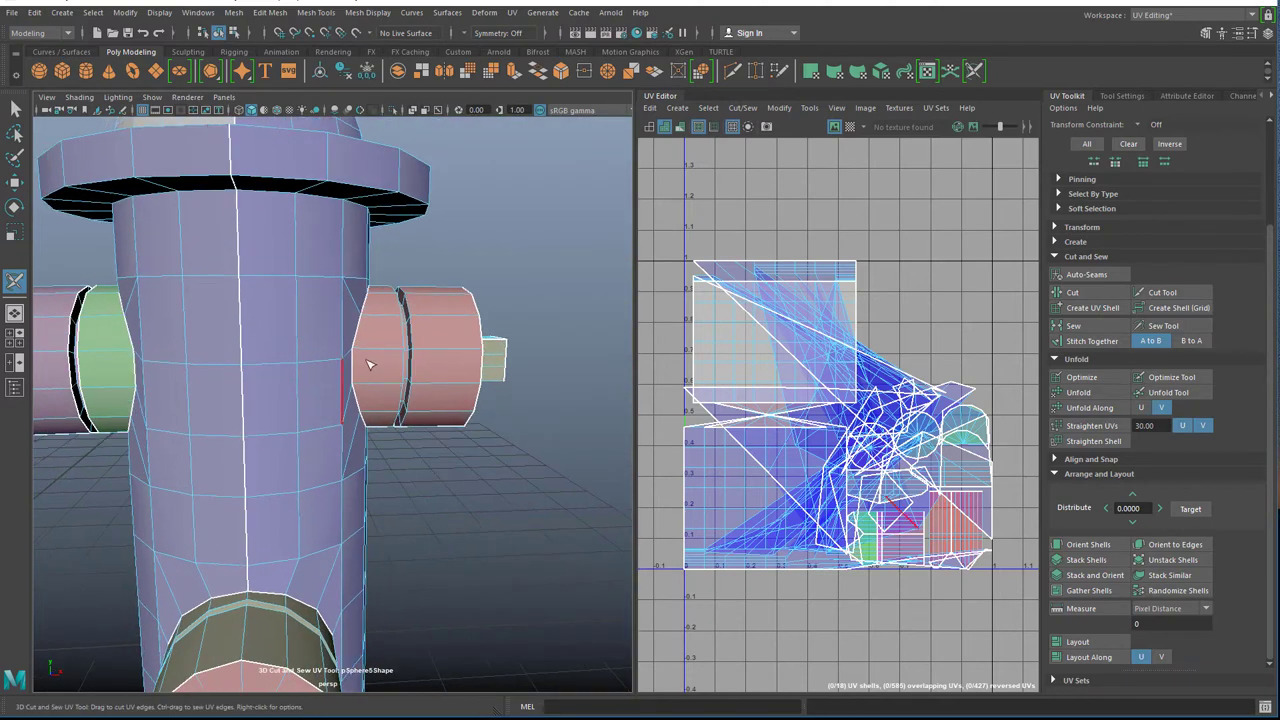
pyautogui.doubleClick(404, 329)
pyautogui.doubleClick(412, 335)
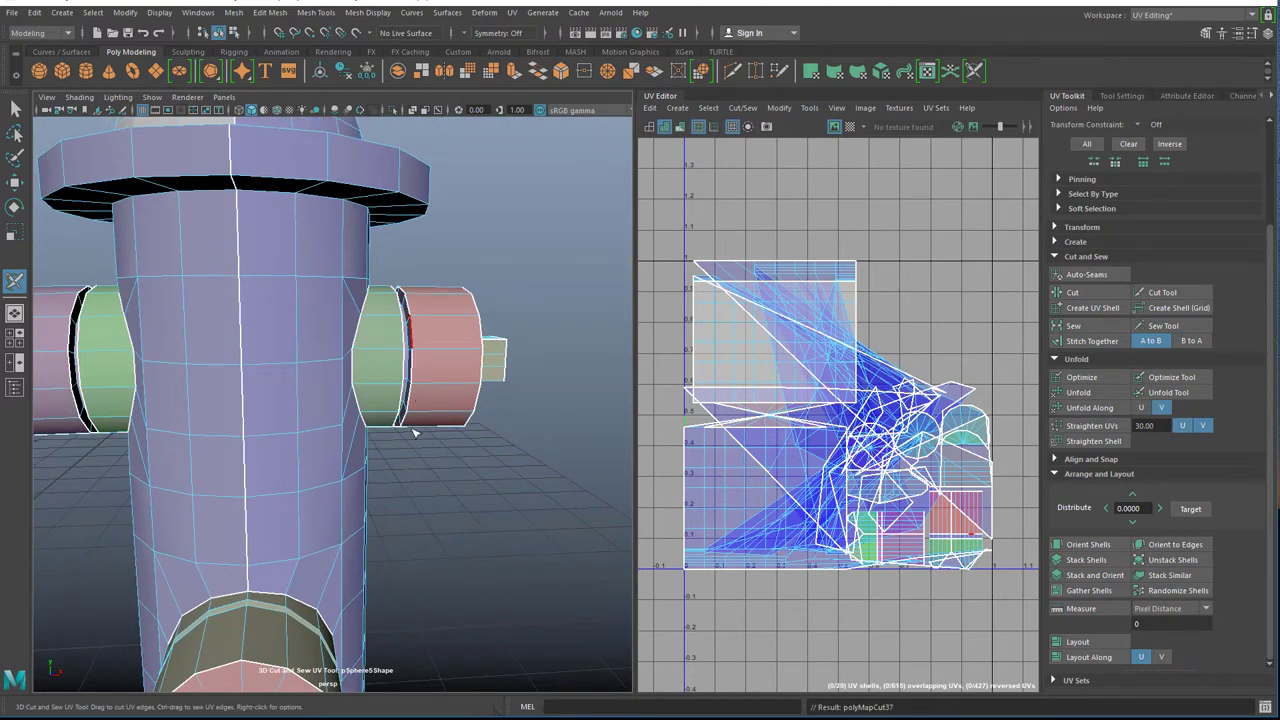
# Delete the two redundant edge loops running alongside the groove rims of the lower front outlet.
pyautogui.scroll(-5, 414, 532)
pyautogui.keyDown('alt'); pyautogui.moveTo(414, 532); pyautogui.dragTo(367, 492); pyautogui.keyUp('alt')
pyautogui.scroll(5, 366, 491)
pyautogui.keyDown('alt'); pyautogui.moveTo(394, 545); pyautogui.dragTo(526, 537); pyautogui.keyUp('alt')
pyautogui.keyDown('alt'); pyautogui.moveTo(338, 518); pyautogui.dragTo(386, 551); pyautogui.keyUp('alt')
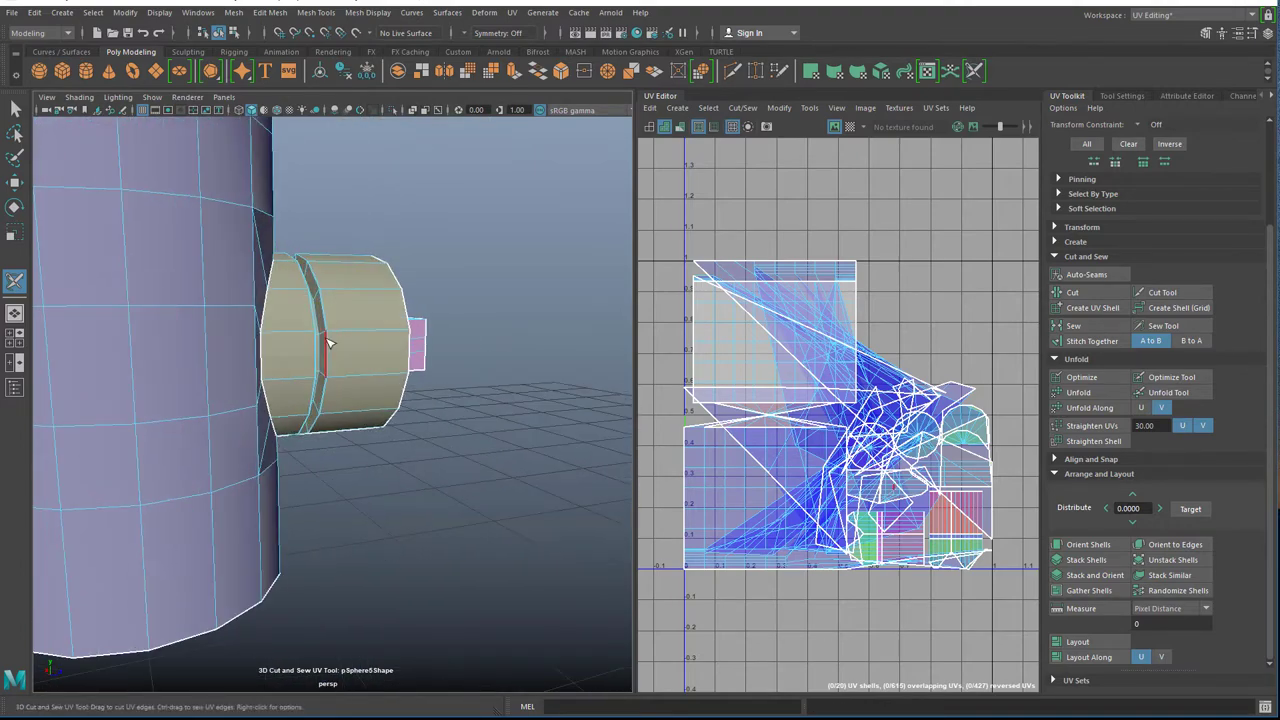
pyautogui.scroll(6, 346, 440)
pyautogui.keyDown('alt'); pyautogui.moveTo(354, 475); pyautogui.dragTo(363, 494); pyautogui.keyUp('alt')
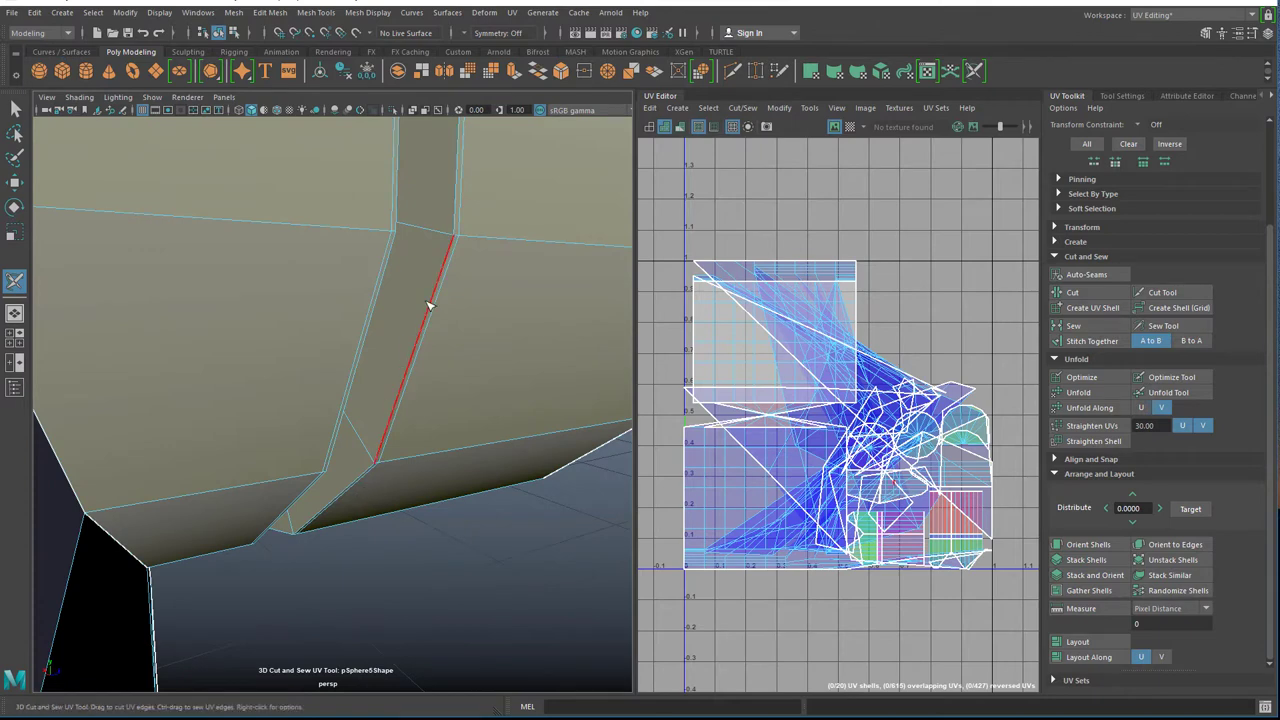
pyautogui.press('q')
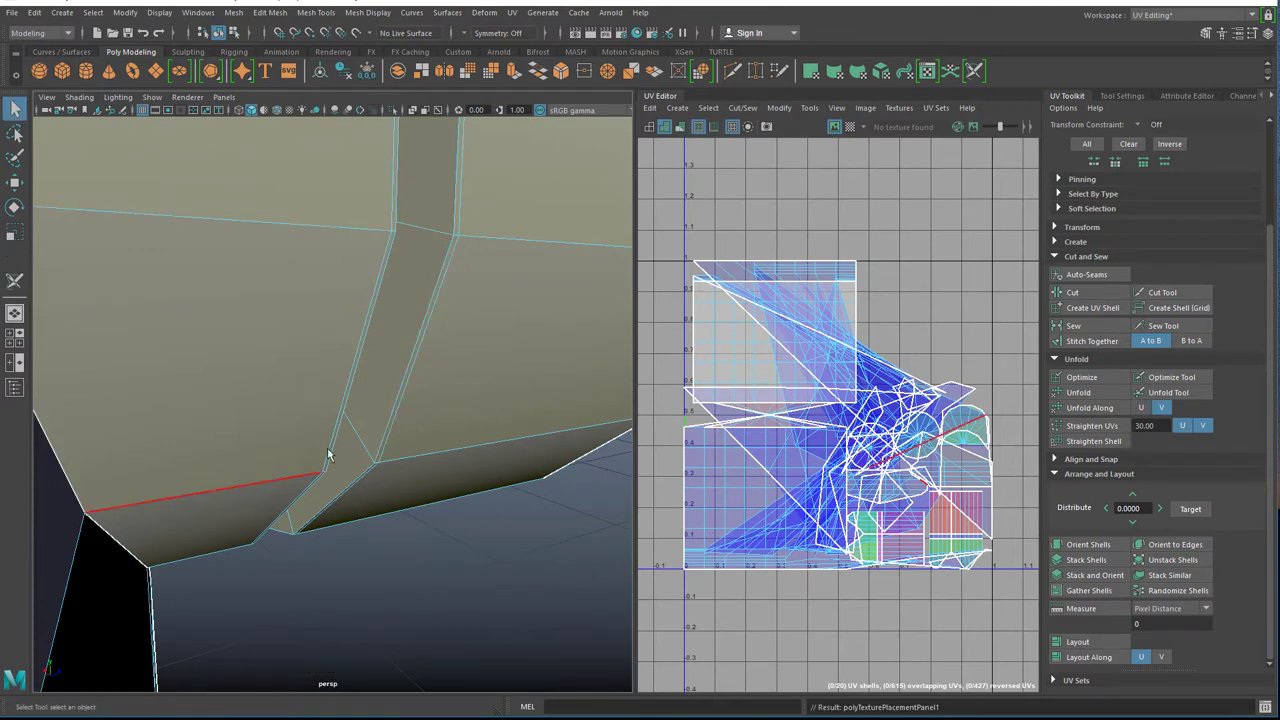
pyautogui.click(424, 340)
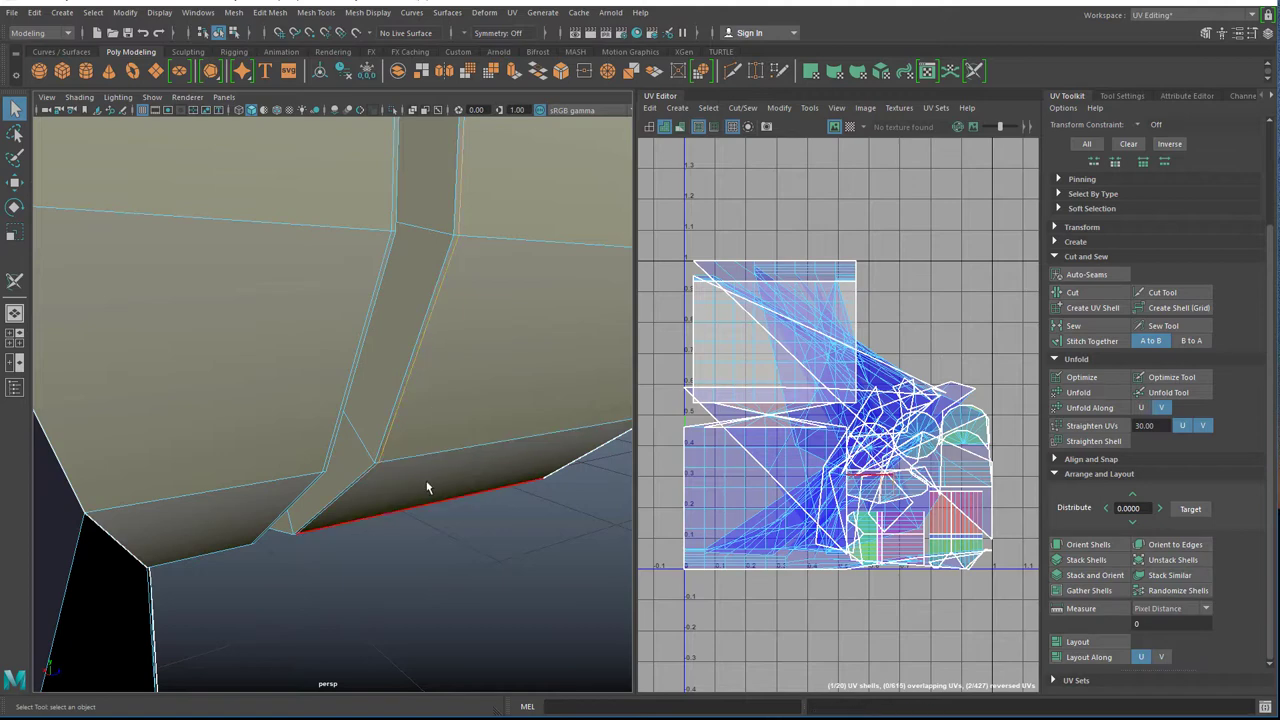
pyautogui.click(413, 357)
pyautogui.click(366, 312)
pyautogui.hotkey('ctrl', 'Delete')
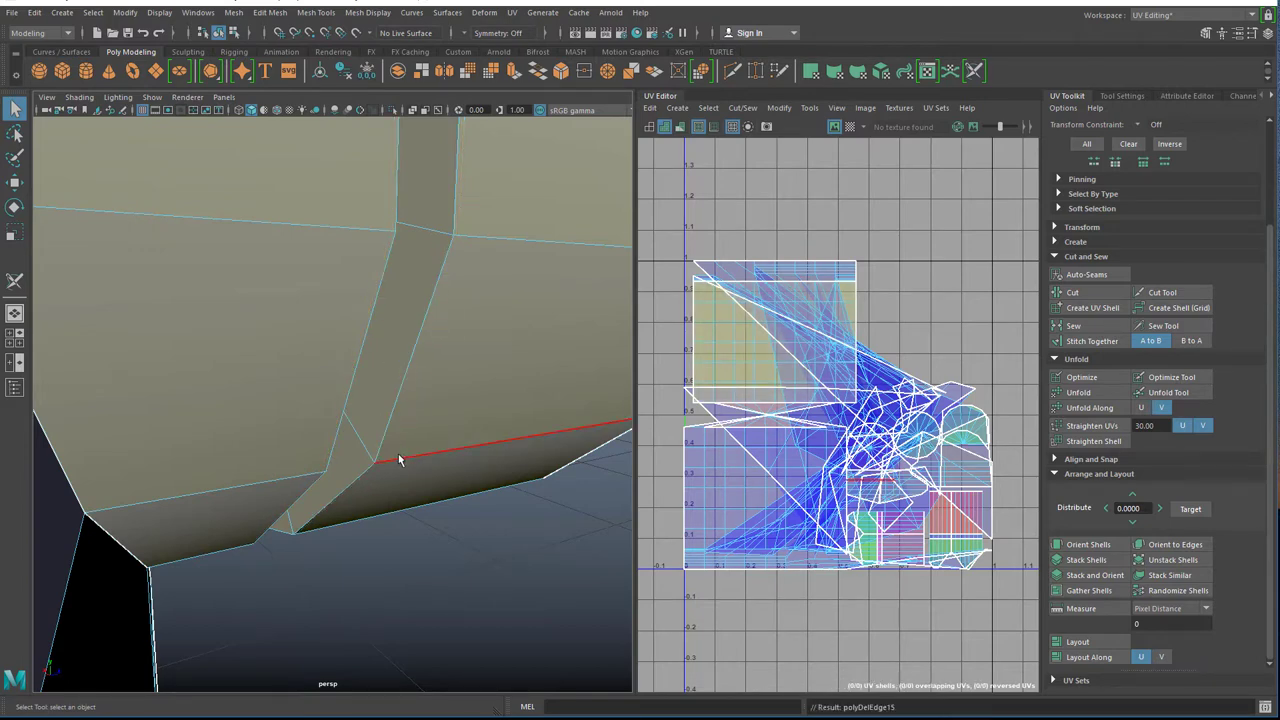
# Cut UV seams around both groove rims of the lower front outlet with the 3D Cut and Sew UV tool.
pyautogui.keyDown('alt'); pyautogui.moveTo(425, 463); pyautogui.dragTo(201, 250); pyautogui.keyUp('alt')
pyautogui.scroll(-6, 343, 337)
pyautogui.scroll(3, 339, 466)
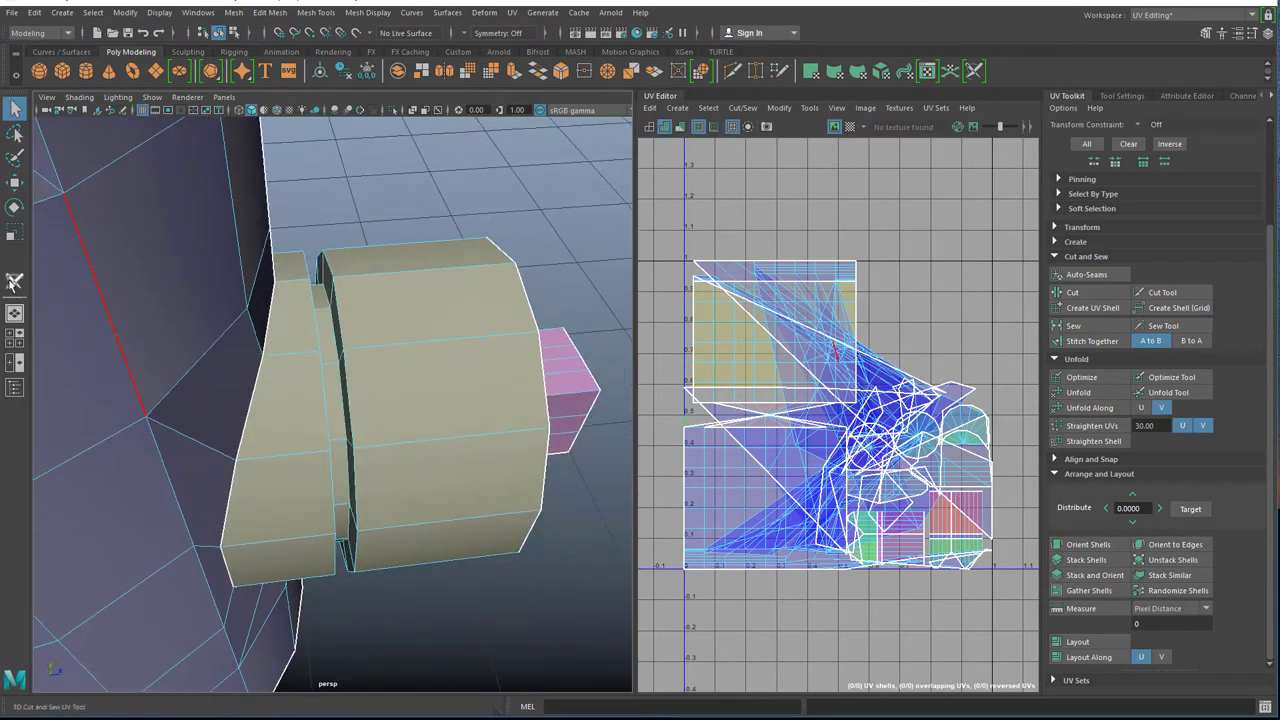
pyautogui.click(14, 284)
pyautogui.click(324, 390)
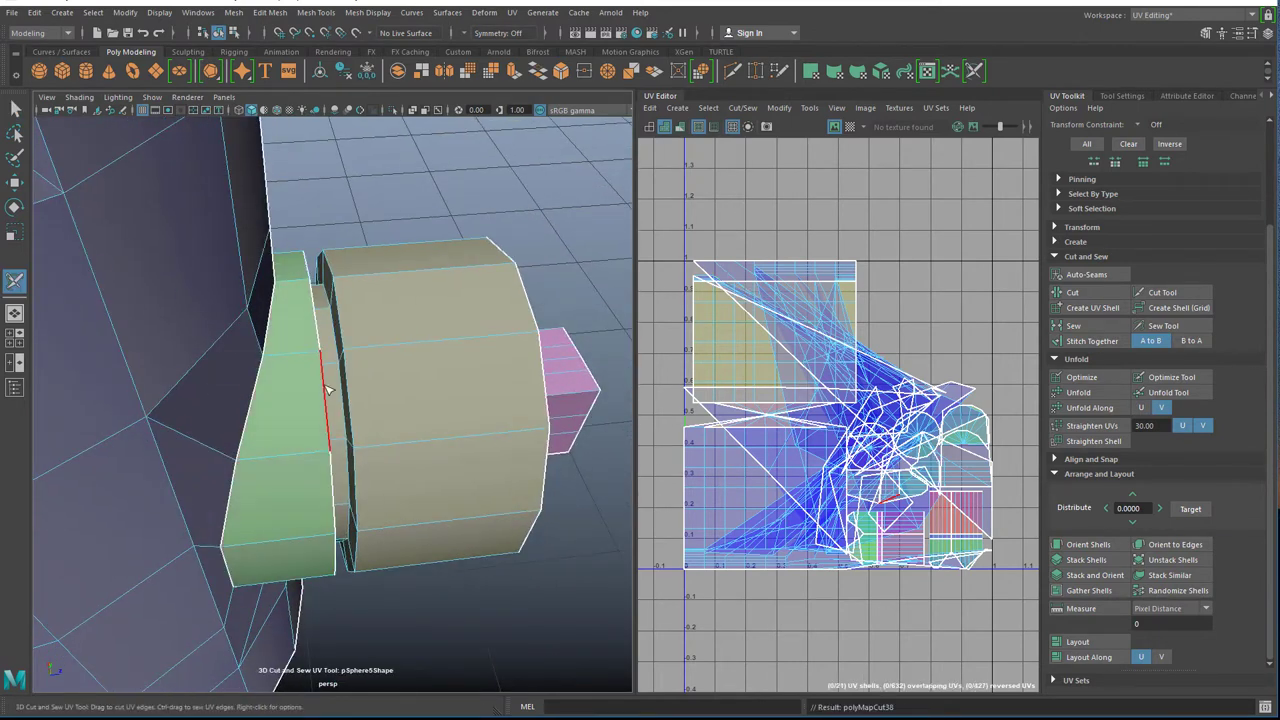
pyautogui.scroll(-4, 360, 420)
pyautogui.keyDown('alt'); pyautogui.moveTo(416, 536); pyautogui.dragTo(188, 521); pyautogui.keyUp('alt')
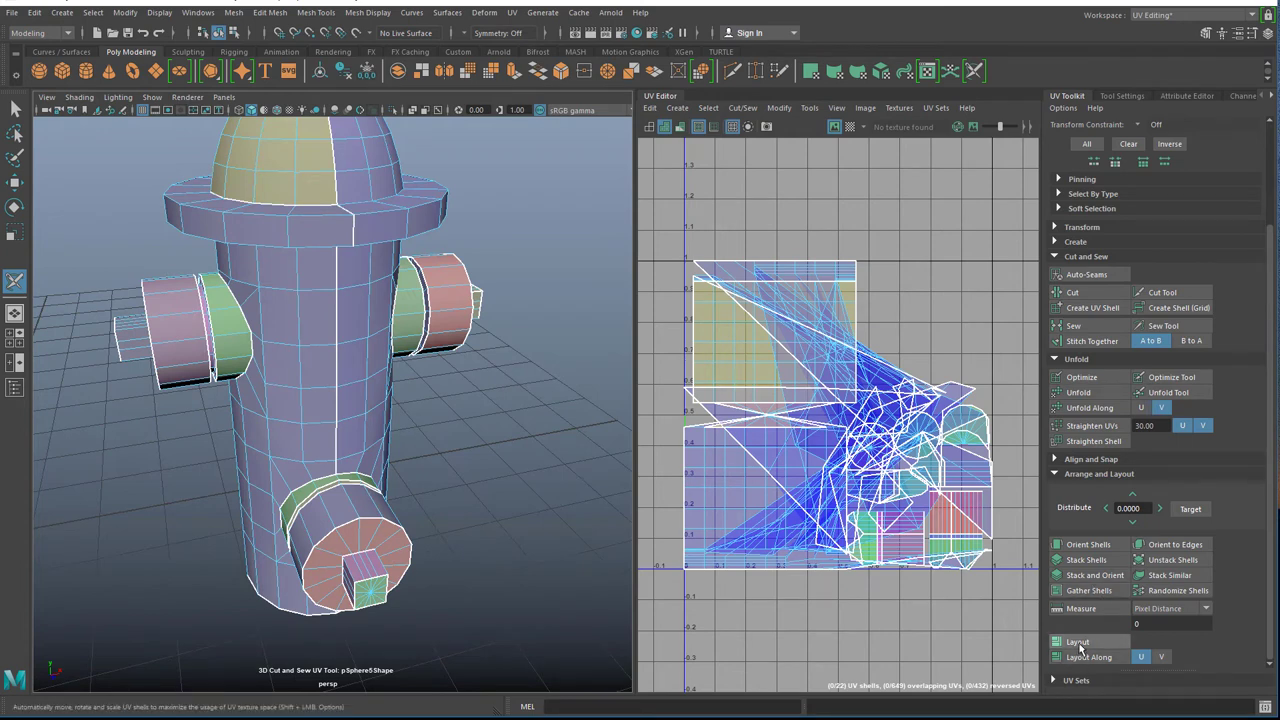
# Leave the cut and sew tool and lay out all of the low-poly hydrant's UV shells.
pyautogui.click(1080, 644)
pyautogui.rightClick(339, 315)
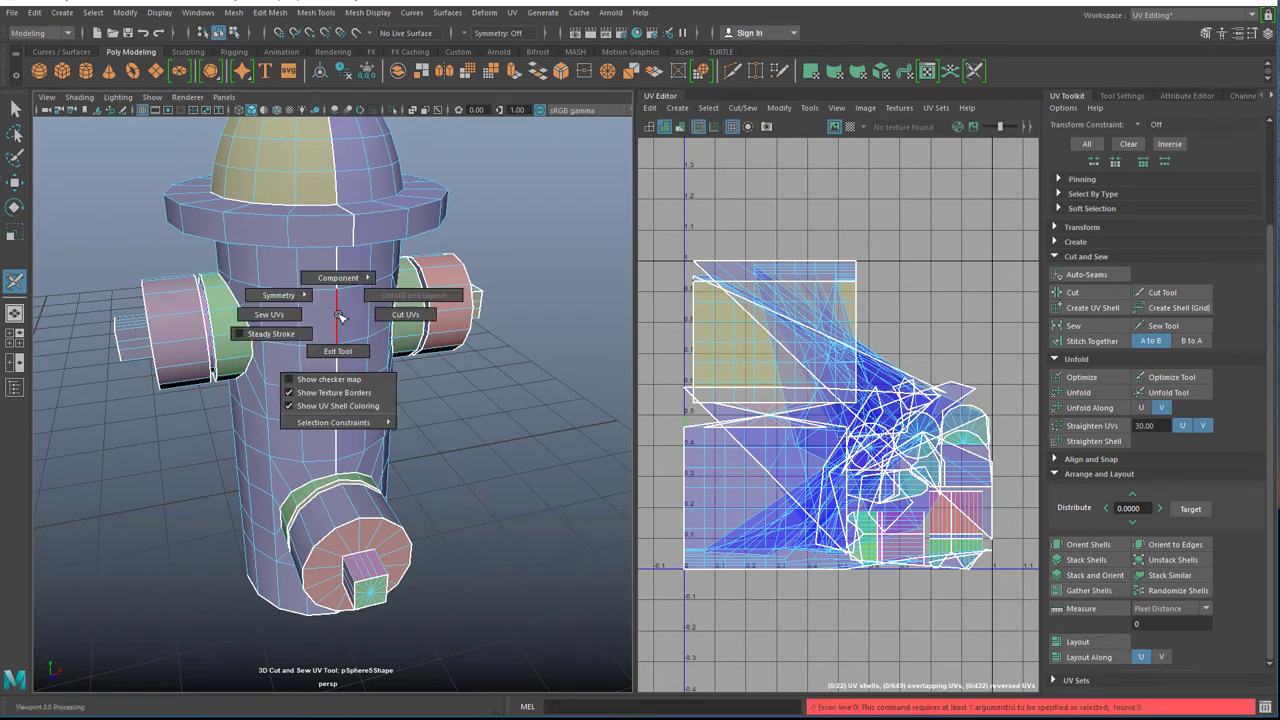
pyautogui.moveTo(379, 301); pyautogui.dragTo(396, 296, button='right')
pyautogui.press('q')
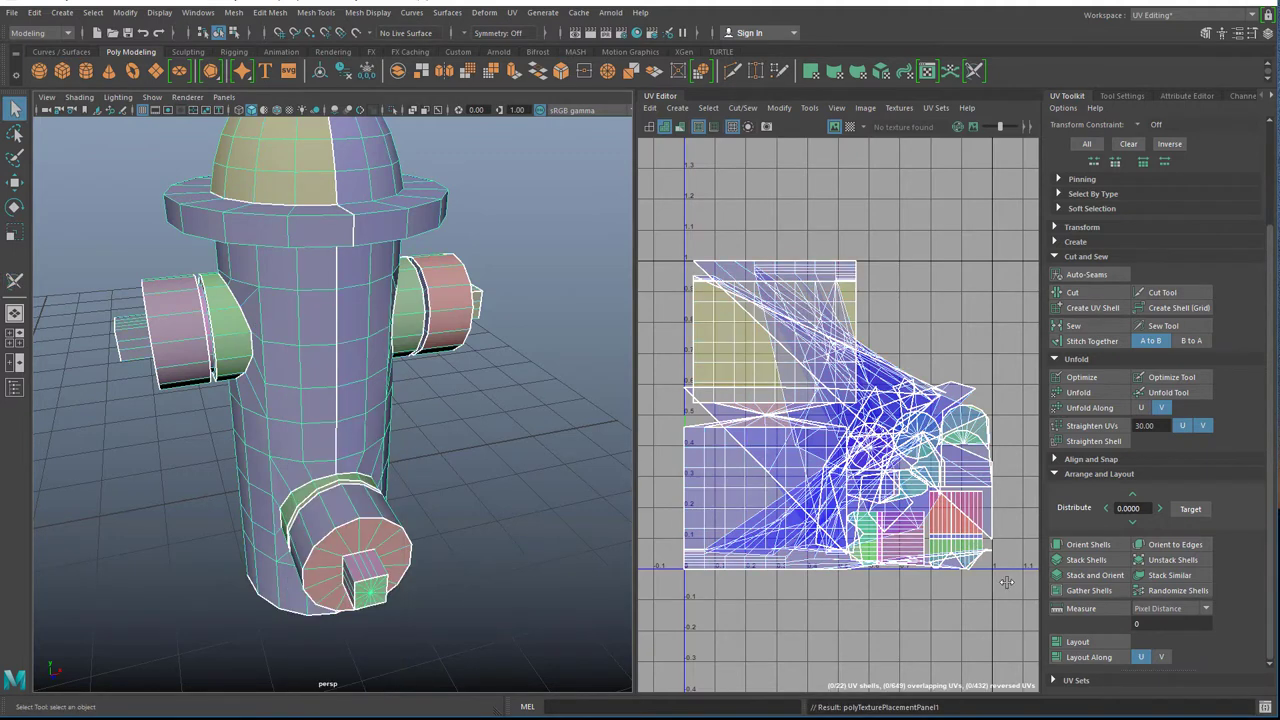
pyautogui.click(1074, 643)
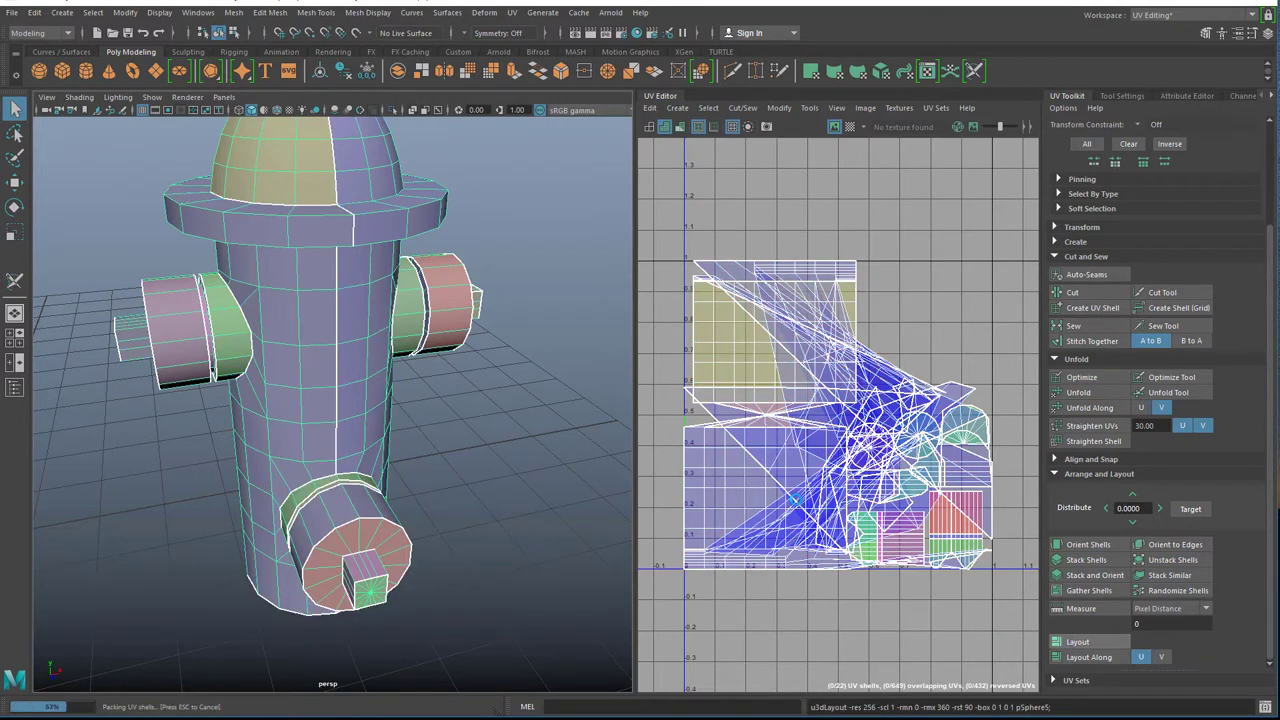
pyautogui.scroll(3, 793, 513)
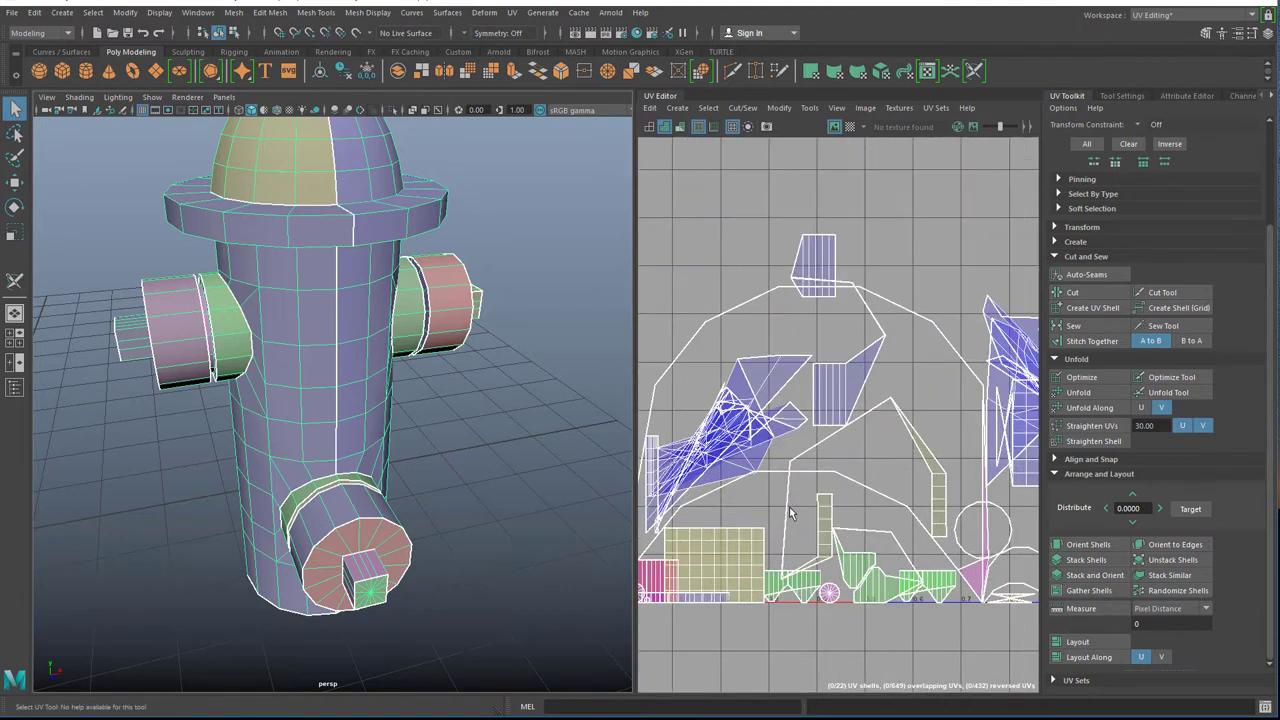
pyautogui.scroll(-4, 790, 514)
pyautogui.scroll(3, 781, 515)
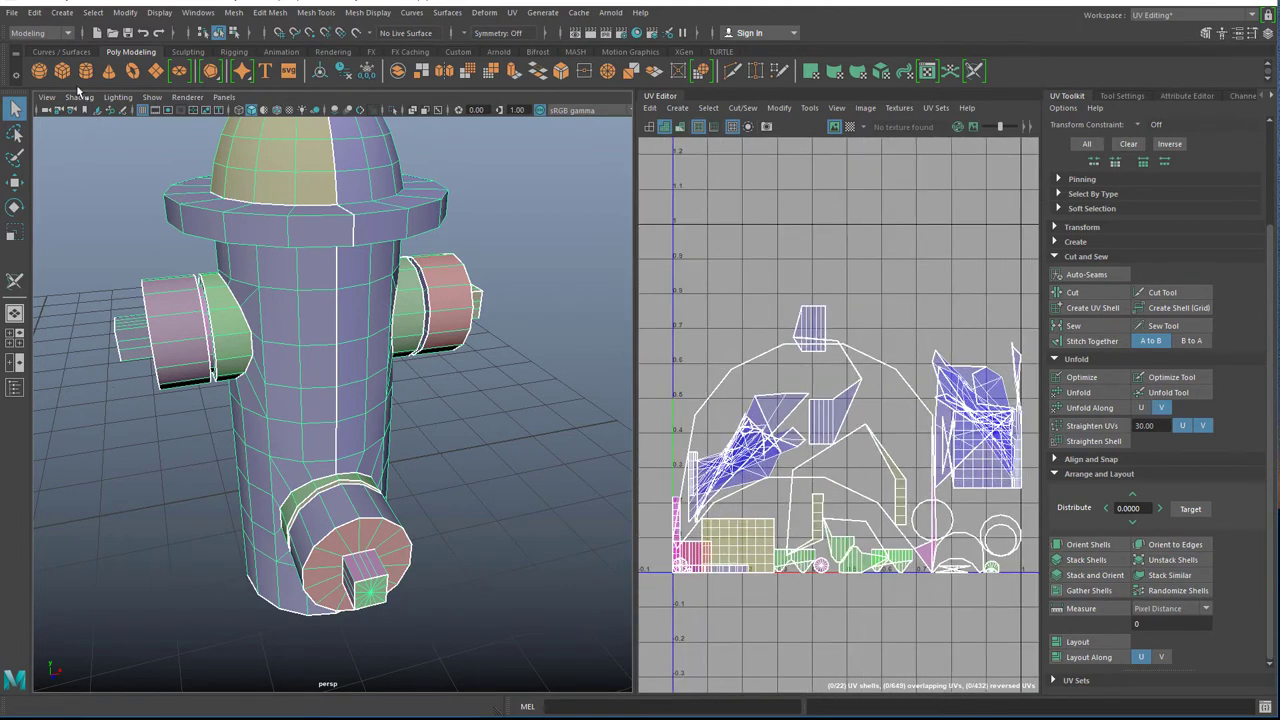
# Delete all construction history from the scene.
pyautogui.click(35, 14)
pyautogui.moveTo(100, 183)
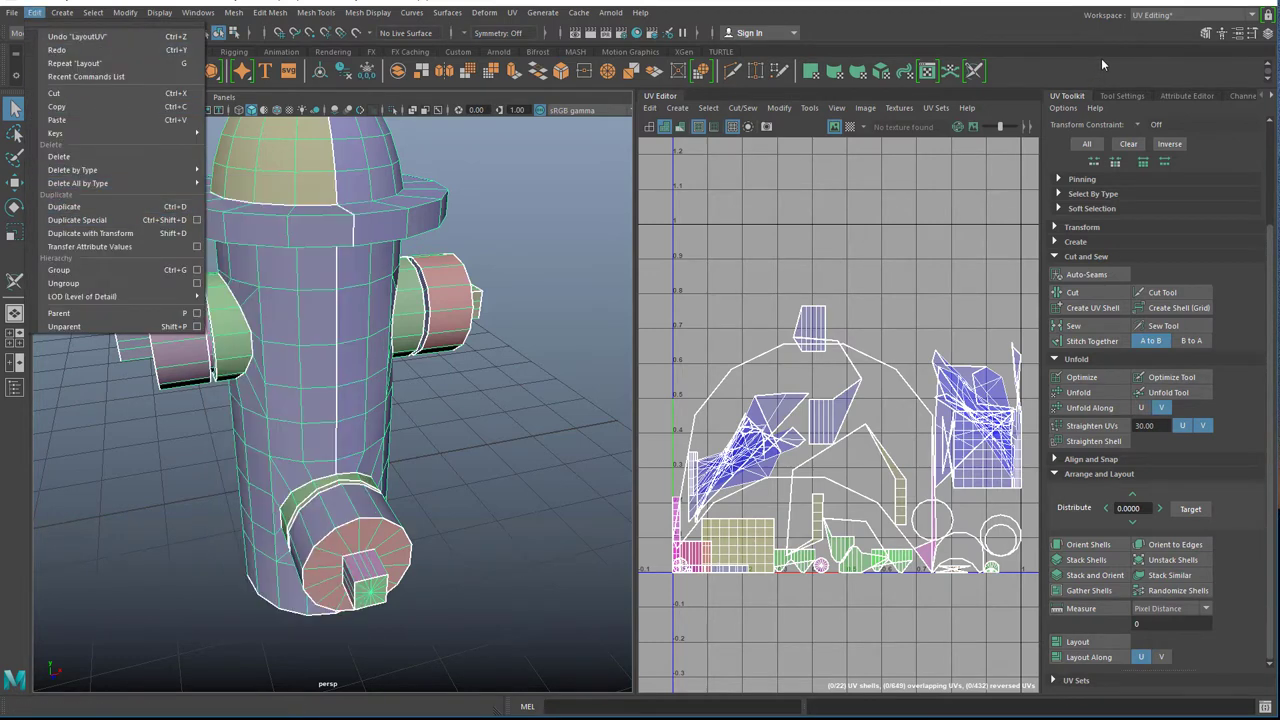
pyautogui.click(1252, 97)
pyautogui.scroll(-10, 1014, 354)
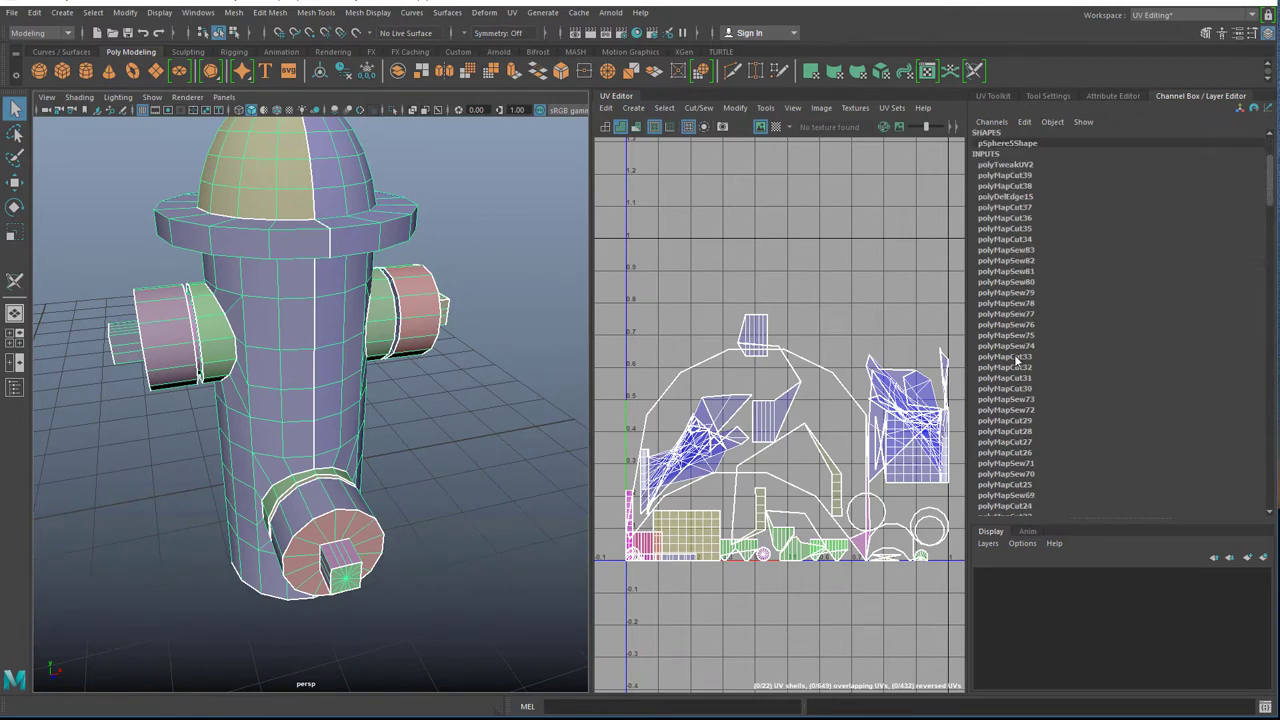
pyautogui.scroll(10, 1014, 351)
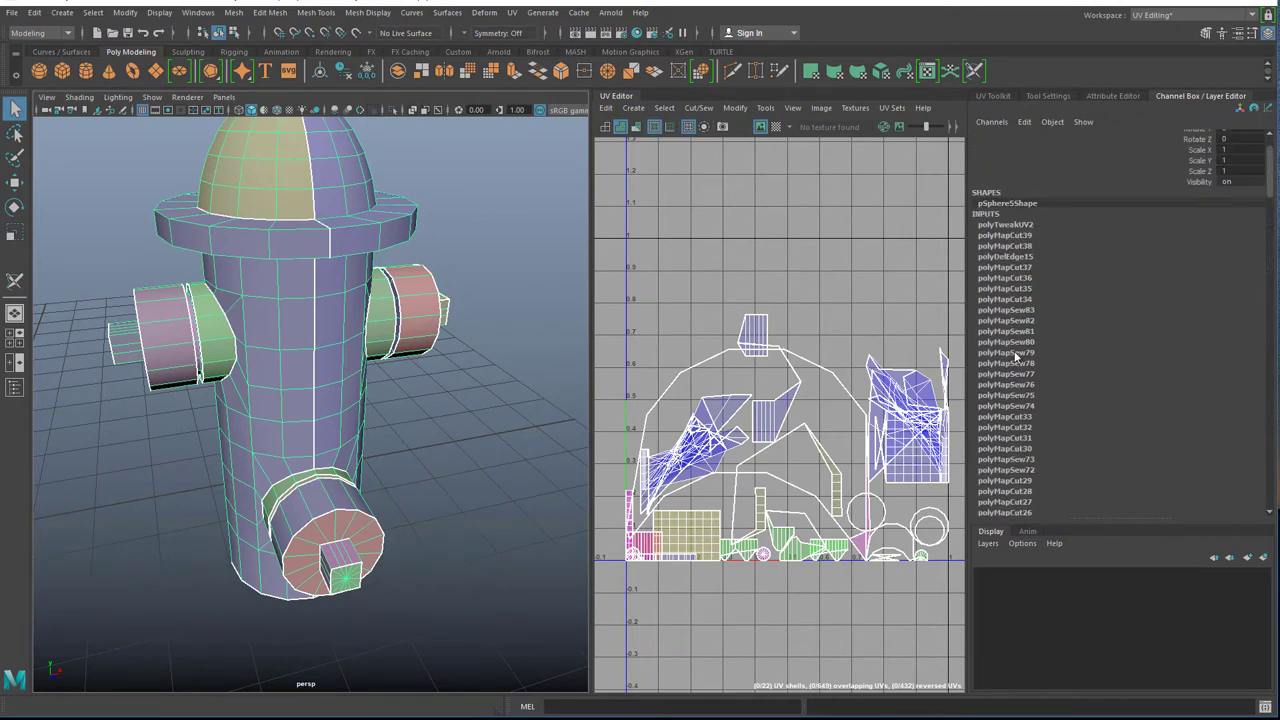
pyautogui.click(36, 14)
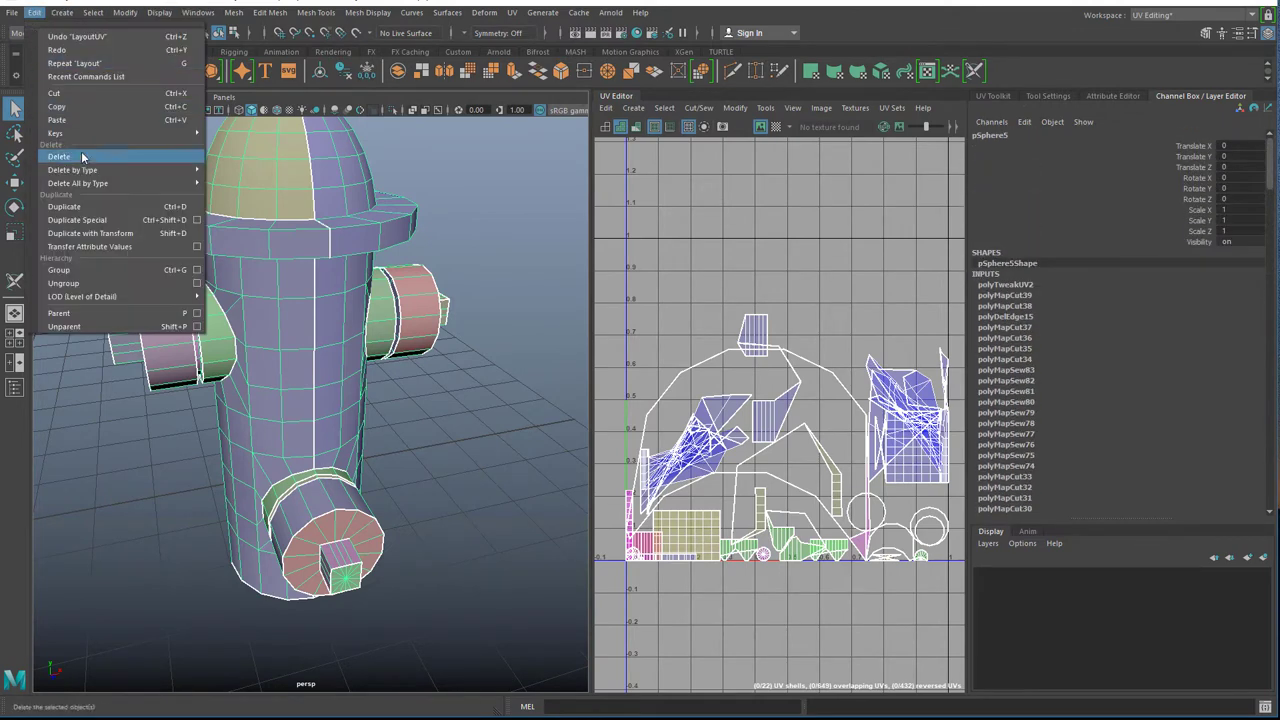
pyautogui.moveTo(95, 184)
pyautogui.click(249, 195)
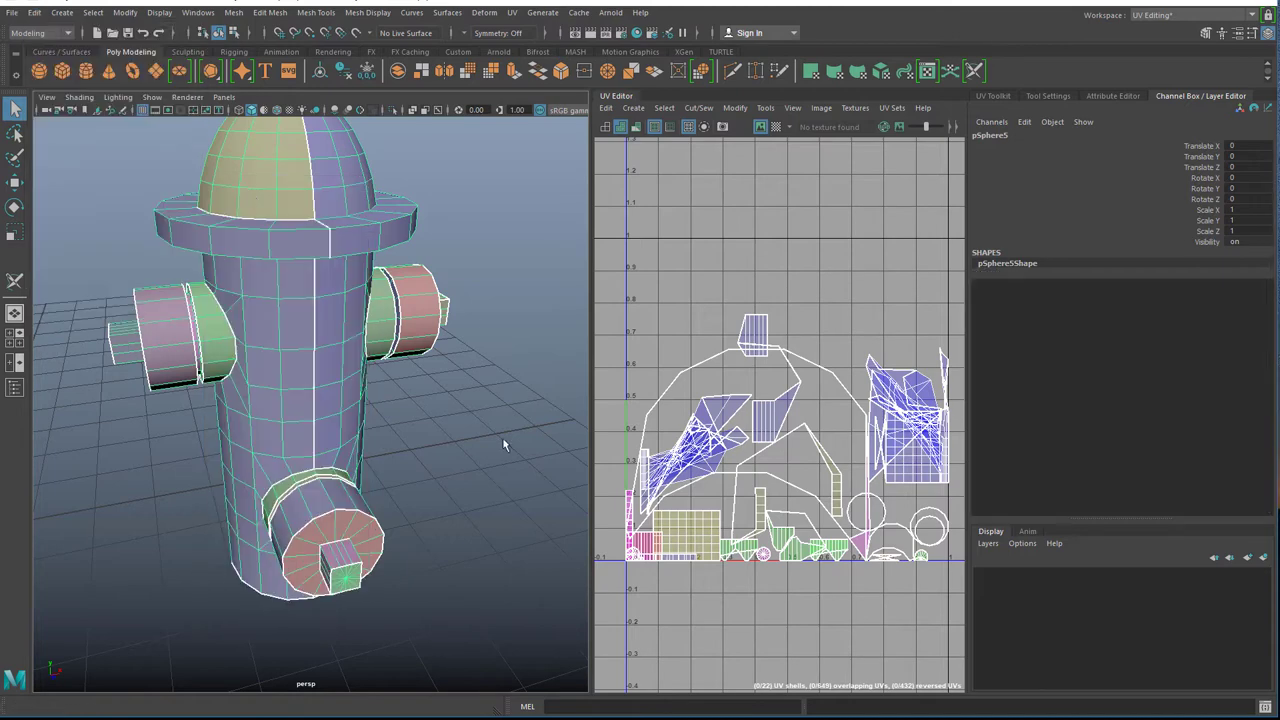
# Select all of the hydrant's UVs and unfold the shells.
pyautogui.click(479, 462)
pyautogui.scroll(5, 479, 462)
pyautogui.scroll(-4, 479, 462)
pyautogui.click(380, 450)
pyautogui.moveTo(397, 454)
pyautogui.keyDown('alt'); pyautogui.mouseDown()
pyautogui.moveTo(340, 428)
pyautogui.moveTo(390, 440)
pyautogui.mouseUp(); pyautogui.keyUp('alt')
pyautogui.scroll(-5, 390, 440)
pyautogui.scroll(-3, 774, 294)
pyautogui.moveTo(774, 294); pyautogui.dragTo(706, 280, button='right')
pyautogui.moveTo(946, 477); pyautogui.dragTo(948, 478)
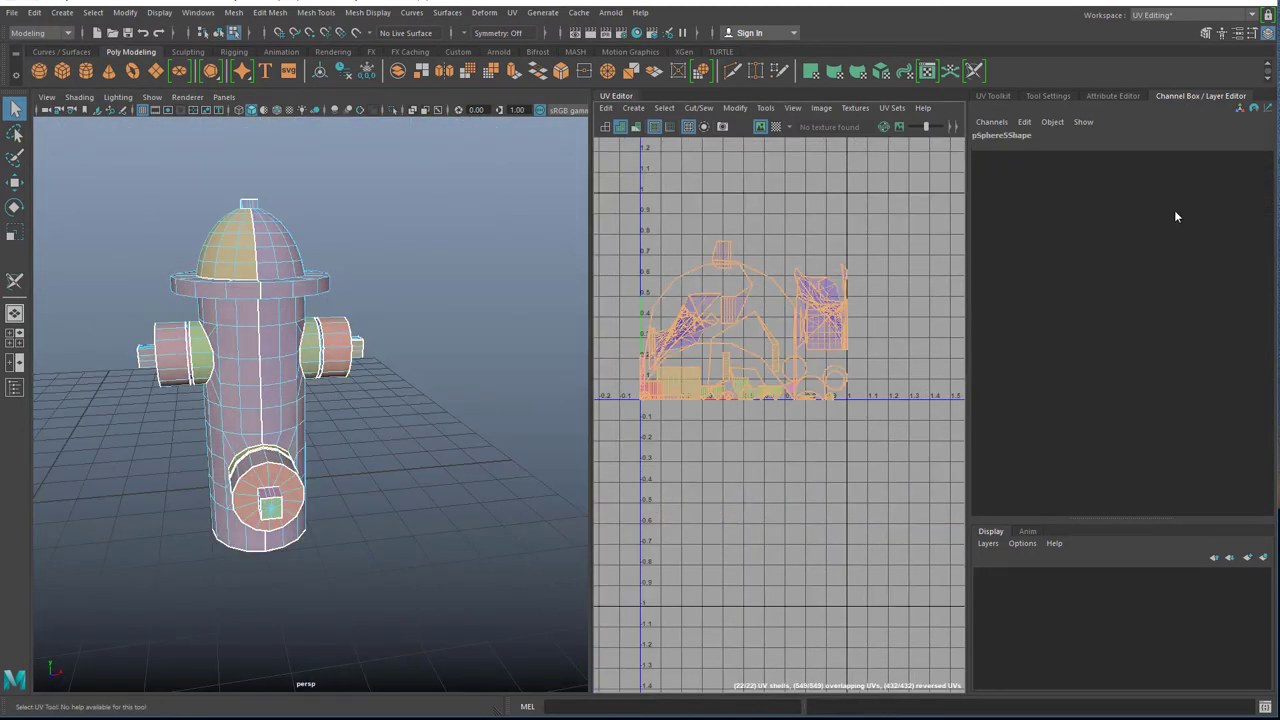
pyautogui.click(1009, 93)
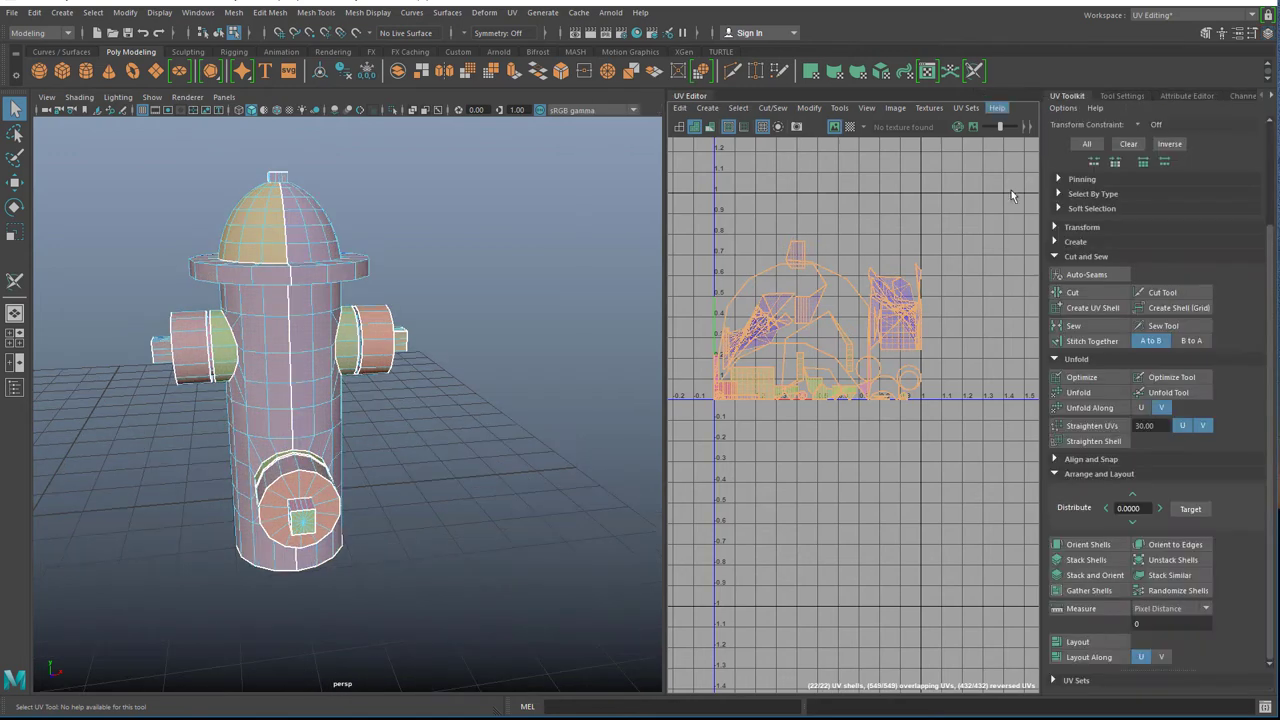
pyautogui.click(1072, 393)
pyautogui.scroll(2, 791, 514)
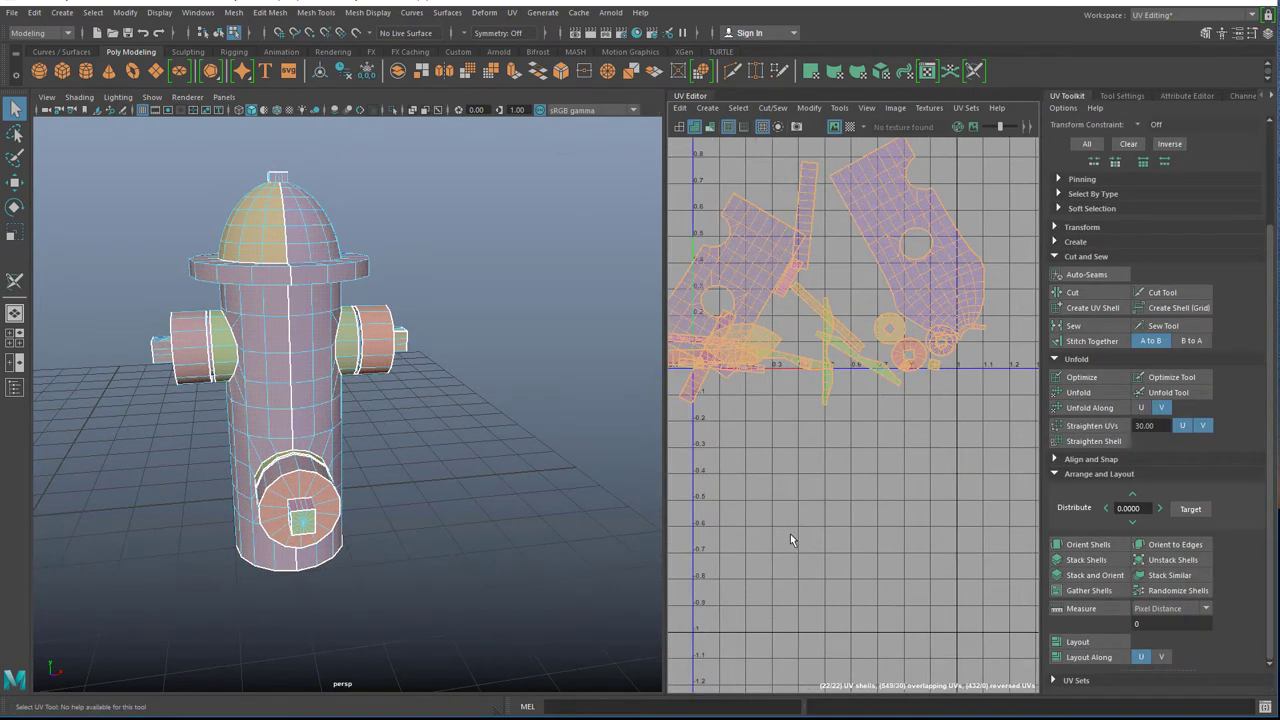
# Move the two large body shells up and away from the overlapping small UV shells.
pyautogui.click(790, 534)
pyautogui.keyDown('alt'); pyautogui.moveTo(790, 534); pyautogui.dragTo(751, 592, button='middle'); pyautogui.keyUp('alt')
pyautogui.click(830, 325)
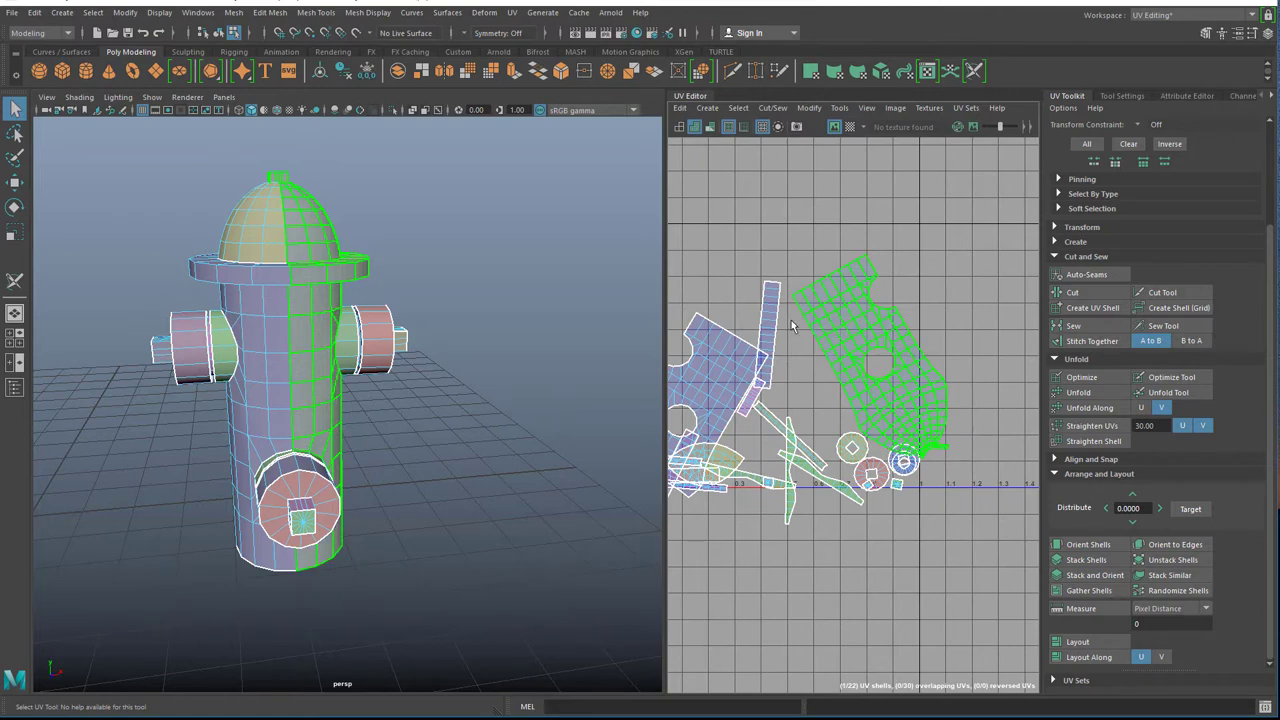
pyautogui.press('w')
pyautogui.moveTo(870, 357); pyautogui.dragTo(897, 199)
pyautogui.click(704, 360)
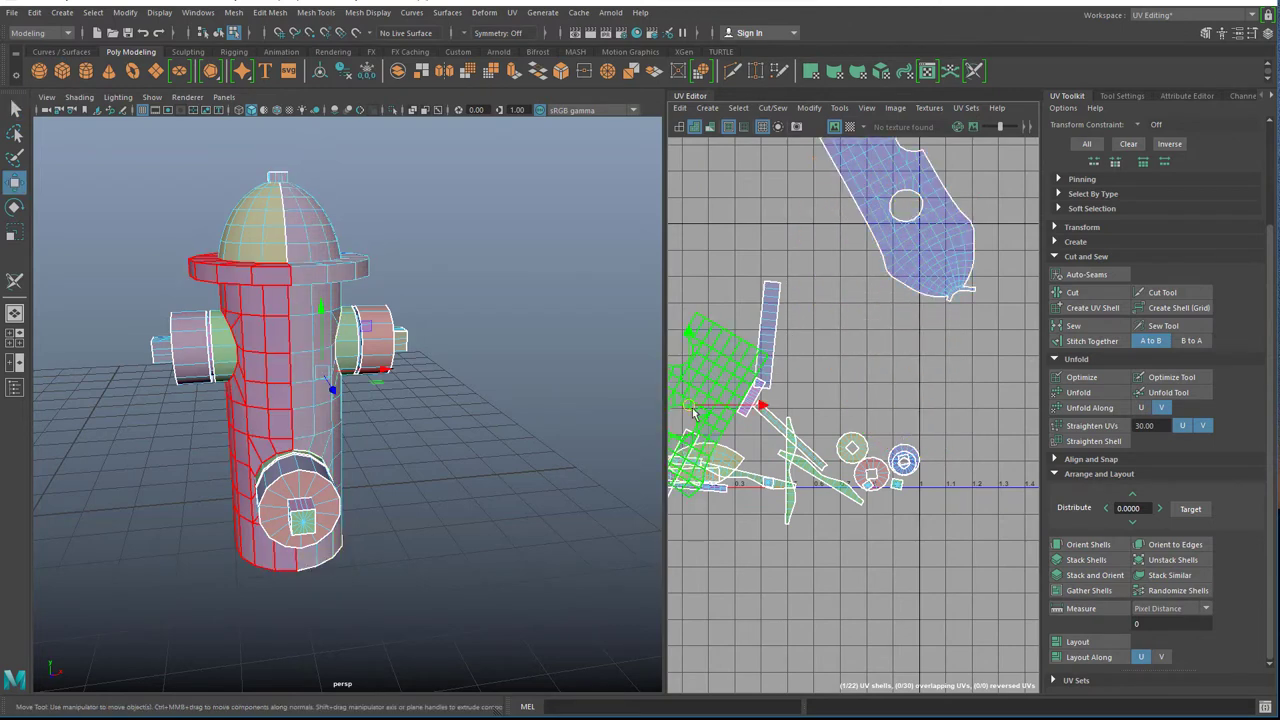
pyautogui.moveTo(688, 402); pyautogui.dragTo(721, 200)
pyautogui.scroll(-2, 770, 328)
pyautogui.click(786, 427)
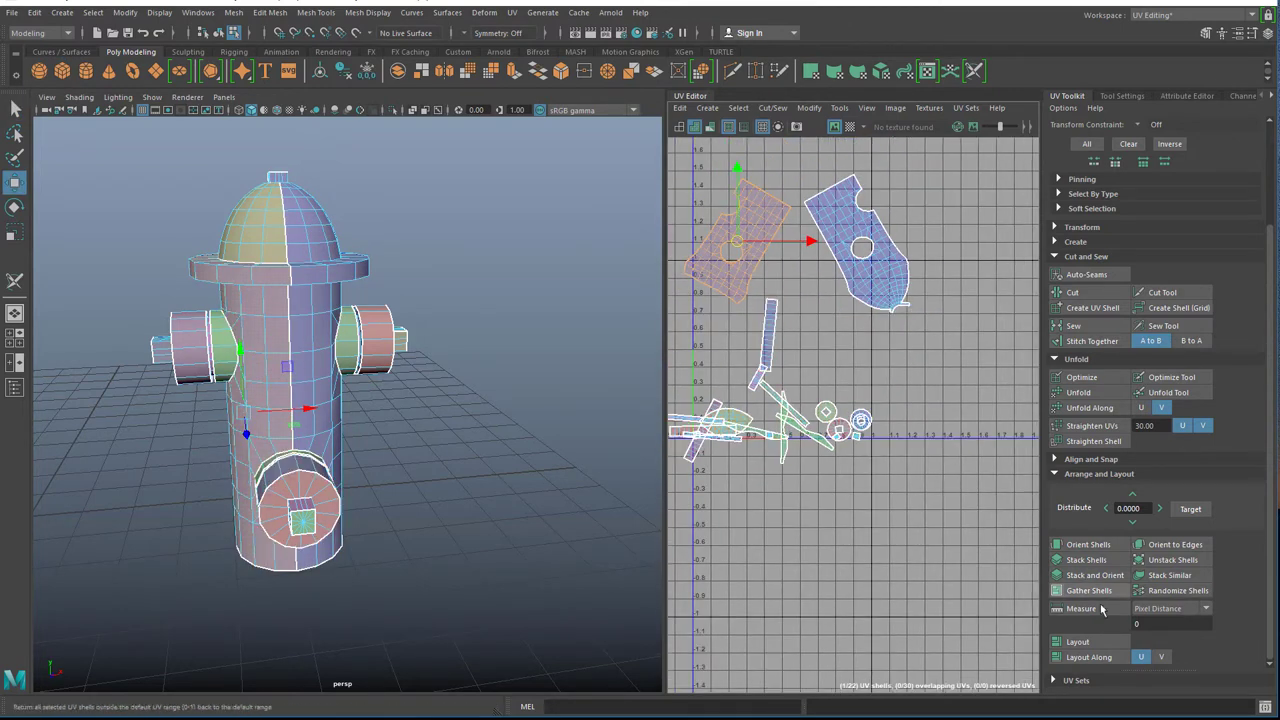
# Lay out all of the low-poly hydrant's UV shells together, working in object mode.
pyautogui.click(1078, 641)
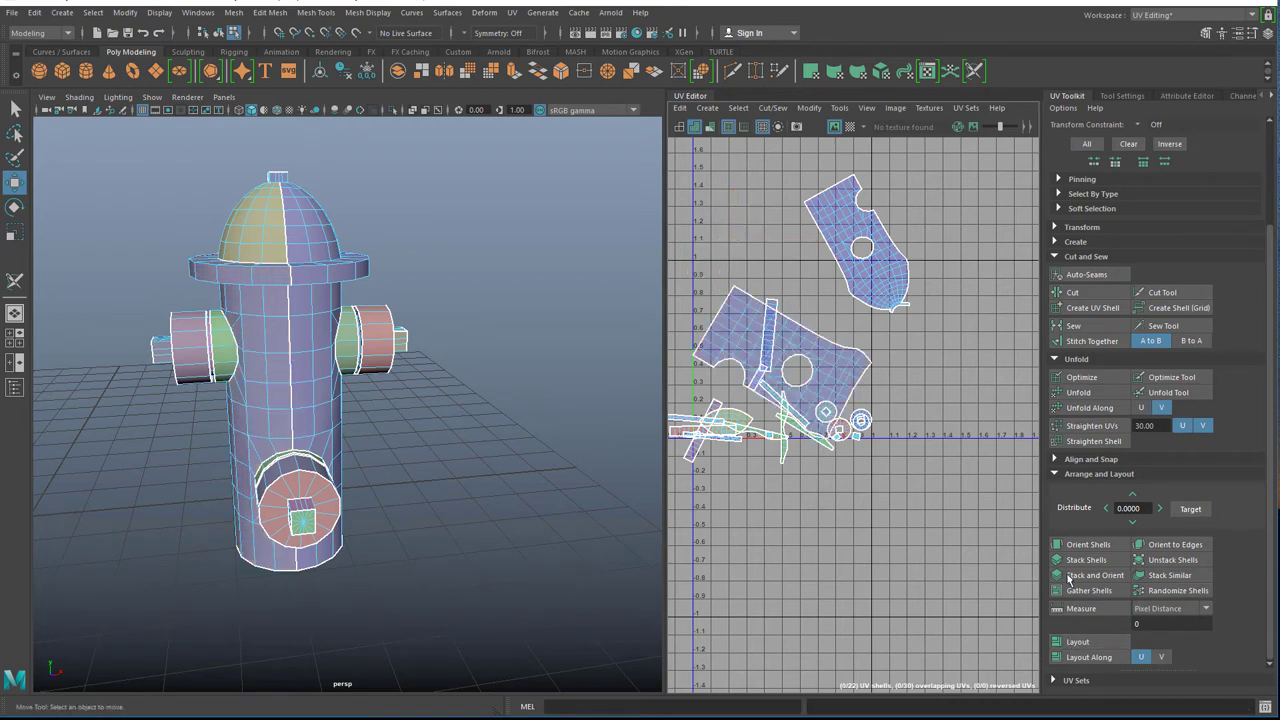
pyautogui.moveTo(384, 328); pyautogui.dragTo(372, 340, button='right')
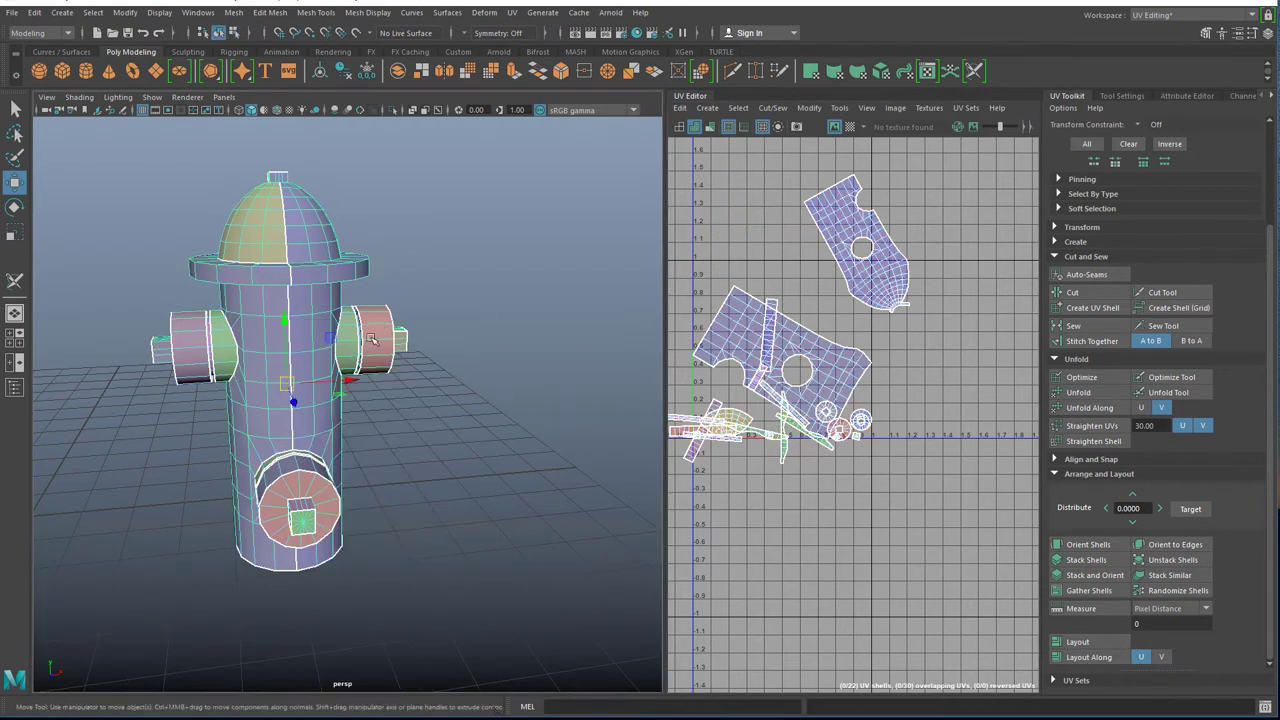
pyautogui.click(1077, 641)
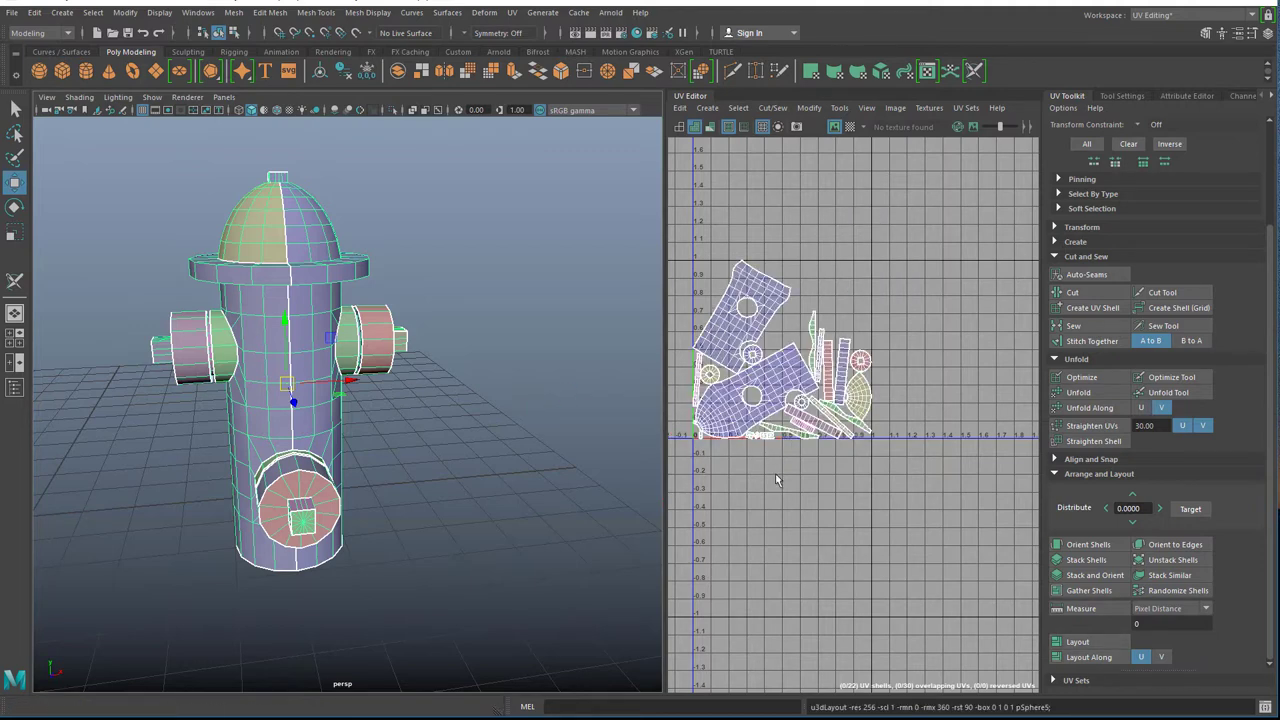
# Enlarge the UV Editor and examine how the hydrant's body, outlet and cap shells are packed.
pyautogui.scroll(3, 775, 478)
pyautogui.moveTo(662, 443); pyautogui.dragTo(572, 455)
pyautogui.keyDown('alt'); pyautogui.moveTo(766, 463); pyautogui.dragTo(911, 606, button='middle'); pyautogui.keyUp('alt')
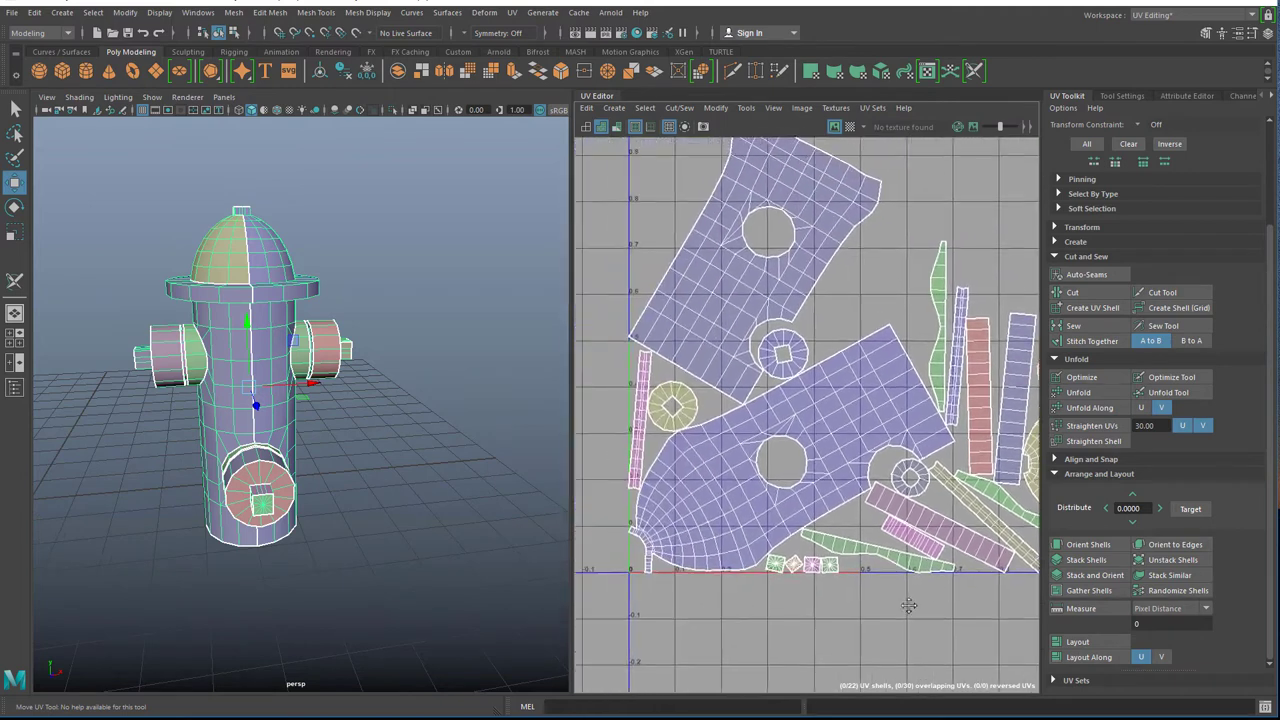
pyautogui.scroll(-3, 811, 530)
pyautogui.scroll(3, 742, 458)
pyautogui.keyDown('alt'); pyautogui.moveTo(800, 485); pyautogui.dragTo(698, 254, button='middle'); pyautogui.keyUp('alt')
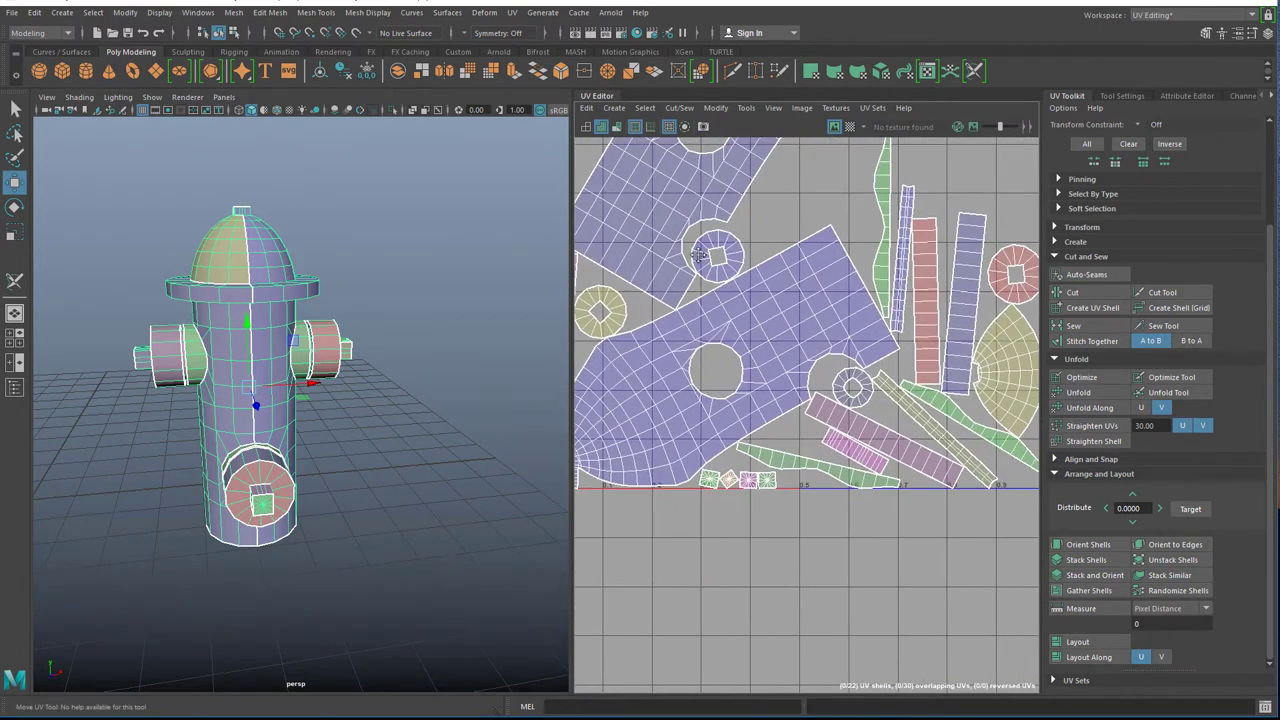
pyautogui.keyDown('alt'); pyautogui.moveTo(842, 384); pyautogui.dragTo(772, 358, button='middle'); pyautogui.keyUp('alt')
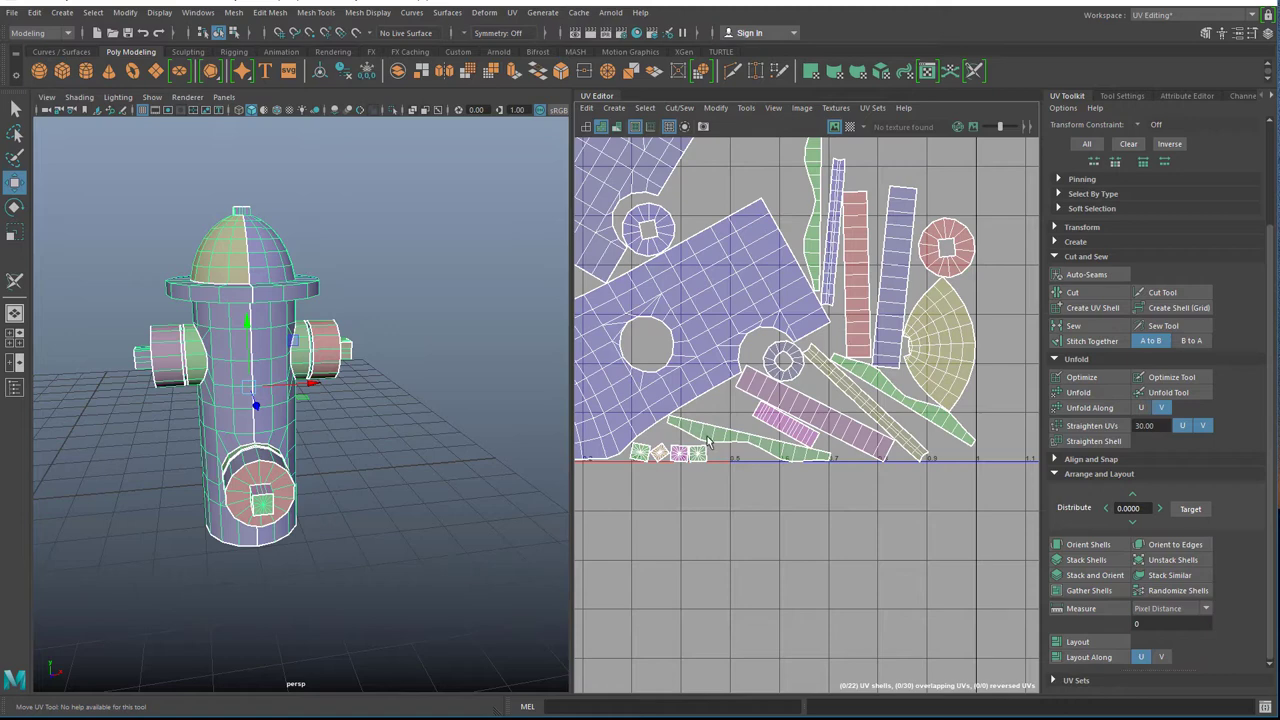
pyautogui.keyDown('alt'); pyautogui.moveTo(673, 487); pyautogui.dragTo(725, 574, button='middle'); pyautogui.keyUp('alt')
pyautogui.scroll(-2, 926, 575)
pyautogui.keyDown('alt'); pyautogui.moveTo(744, 510); pyautogui.dragTo(732, 563, button='middle'); pyautogui.keyUp('alt')
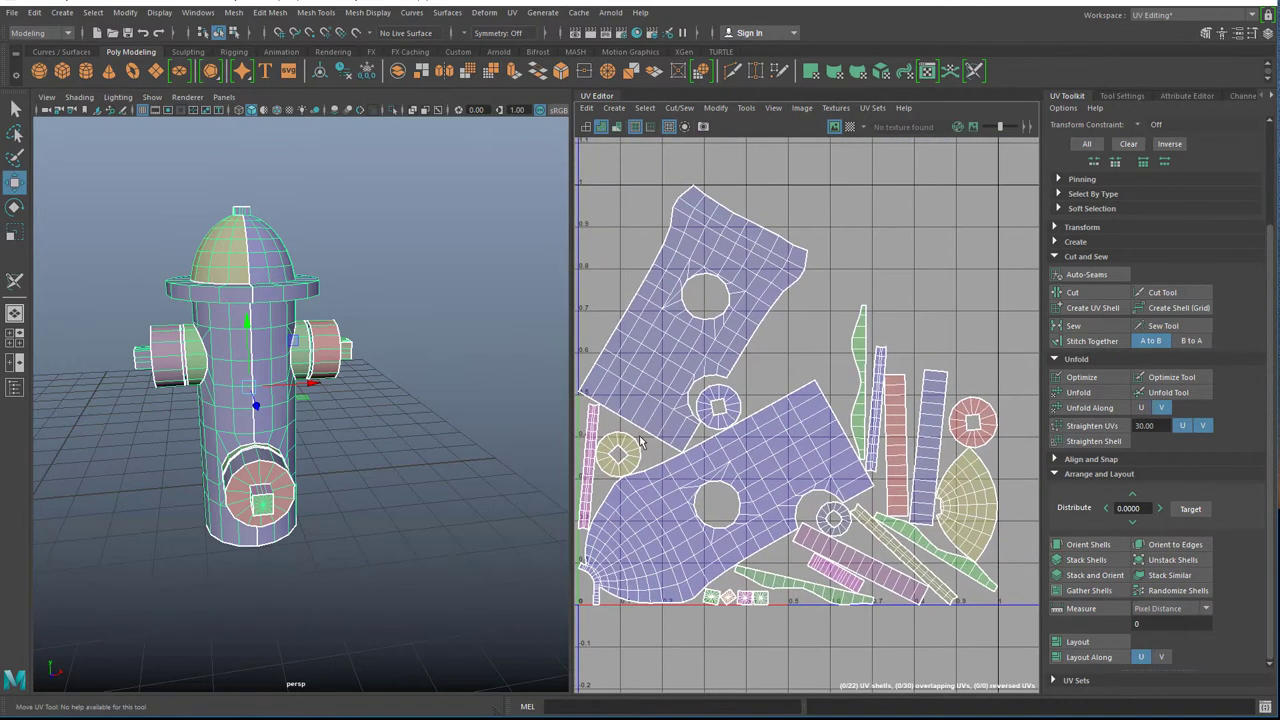
pyautogui.moveTo(568, 423); pyautogui.dragTo(458, 427)
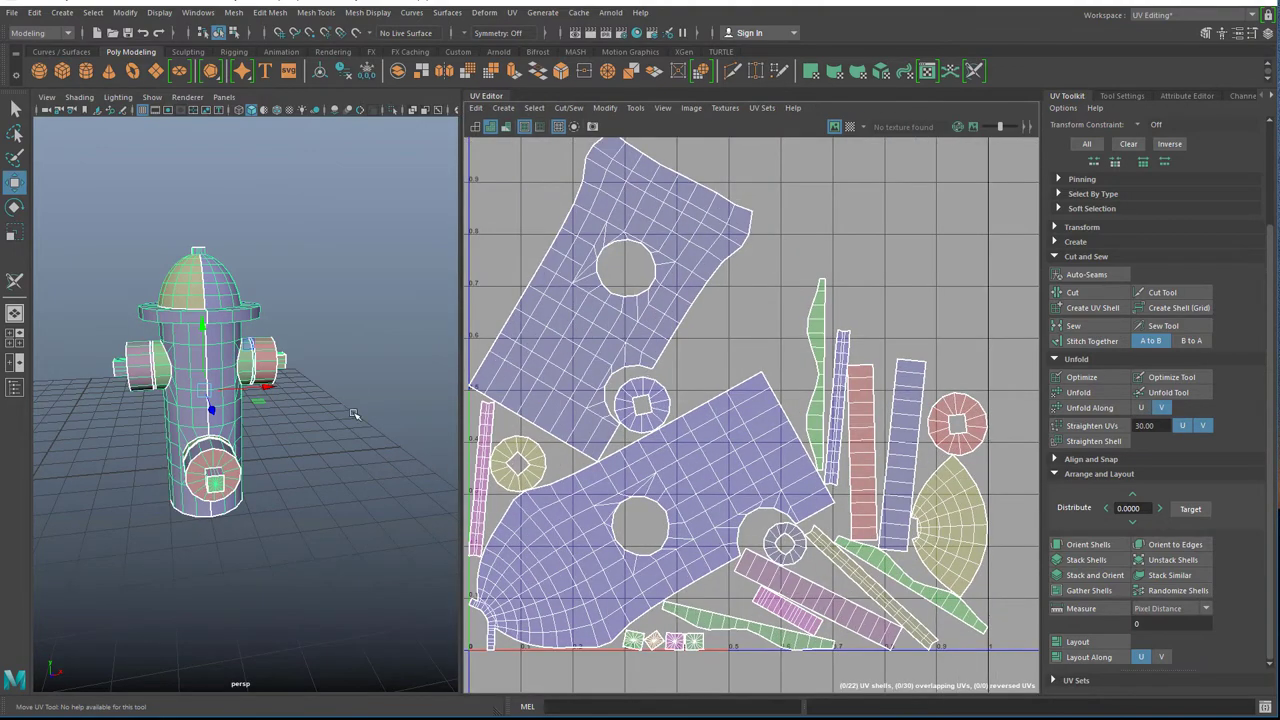
# Examine the low-poly hydrant's outlets and body seams from several sides against its UV layout.
pyautogui.keyDown('alt'); pyautogui.moveTo(355, 415); pyautogui.dragTo(512, 401); pyautogui.keyUp('alt')
pyautogui.keyDown('alt'); pyautogui.moveTo(370, 452); pyautogui.dragTo(436, 458); pyautogui.keyUp('alt')
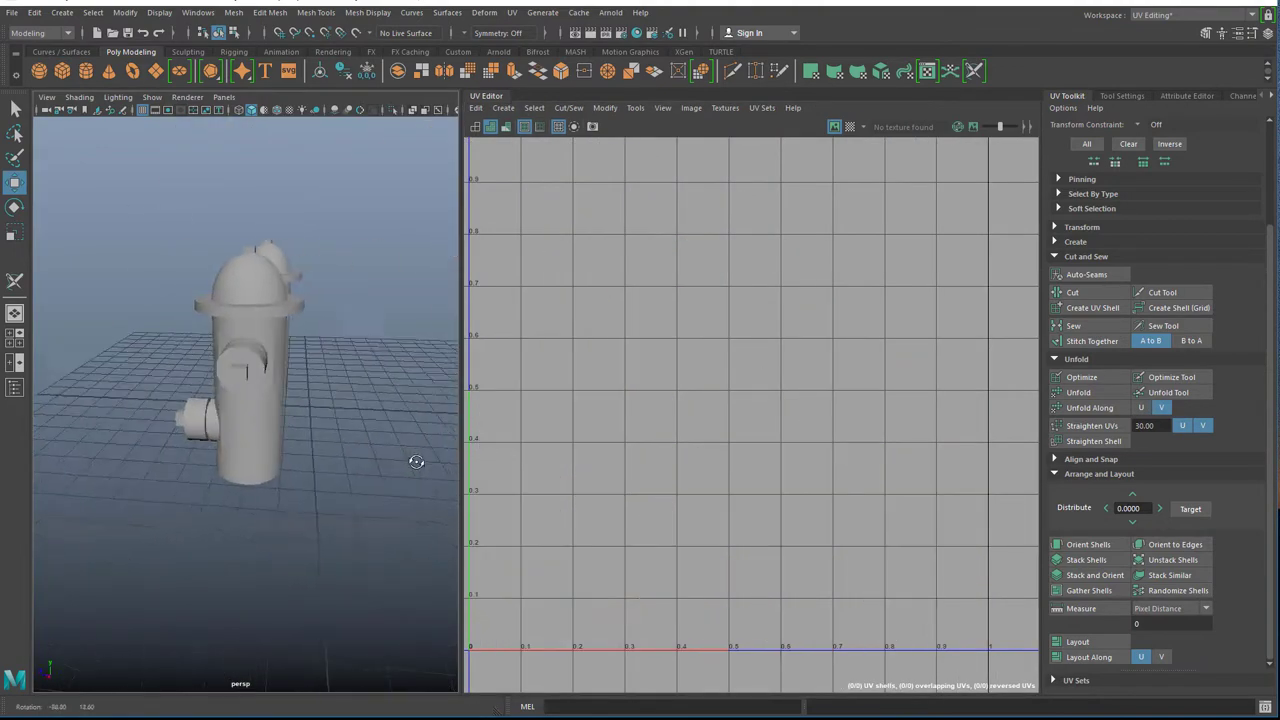
pyautogui.scroll(6, 260, 380)
pyautogui.click(255, 378)
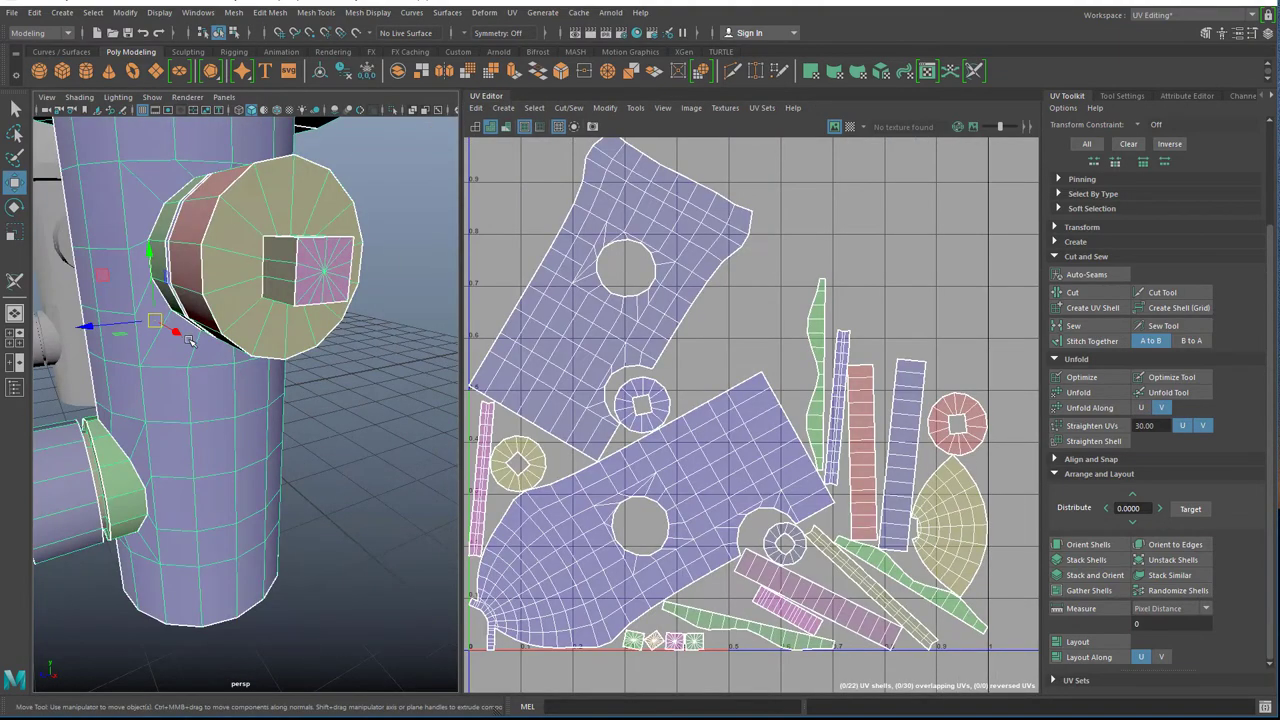
pyautogui.keyDown('alt'); pyautogui.moveTo(248, 360); pyautogui.dragTo(255, 424, button='middle'); pyautogui.keyUp('alt')
pyautogui.keyDown('alt'); pyautogui.moveTo(255, 424); pyautogui.dragTo(315, 420); pyautogui.keyUp('alt')
pyautogui.scroll(-2, 694, 391)
pyautogui.keyDown('alt'); pyautogui.moveTo(692, 388); pyautogui.dragTo(769, 324, button='middle'); pyautogui.keyUp('alt')
pyautogui.scroll(-4, 294, 438)
pyautogui.keyDown('alt'); pyautogui.moveTo(292, 439); pyautogui.dragTo(222, 424); pyautogui.keyUp('alt')
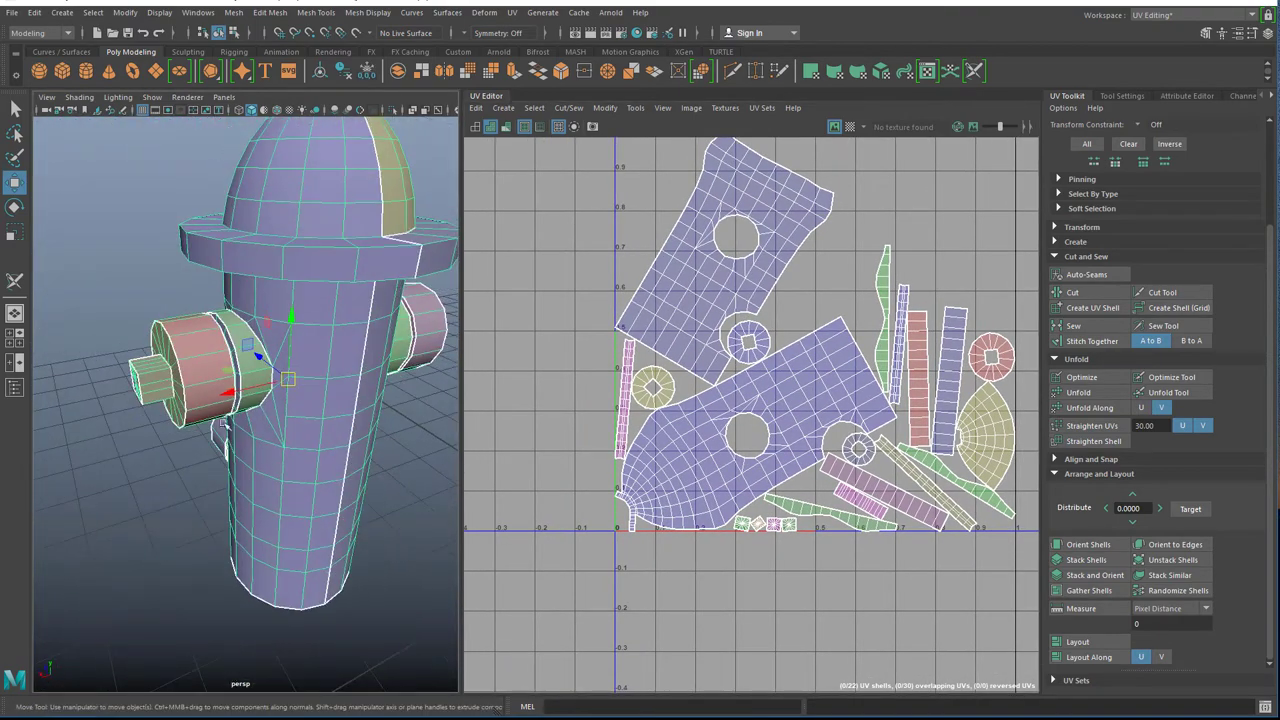
# Sew the front seam edge across the top of the hydrant's flange with the 3D Cut and Sew UV tool.
pyautogui.keyDown('alt'); pyautogui.moveTo(385, 367); pyautogui.dragTo(204, 323); pyautogui.keyUp('alt')
pyautogui.keyDown('alt'); pyautogui.moveTo(274, 422); pyautogui.dragTo(312, 238); pyautogui.keyUp('alt')
pyautogui.scroll(5, 208, 404)
pyautogui.rightClick(295, 248)
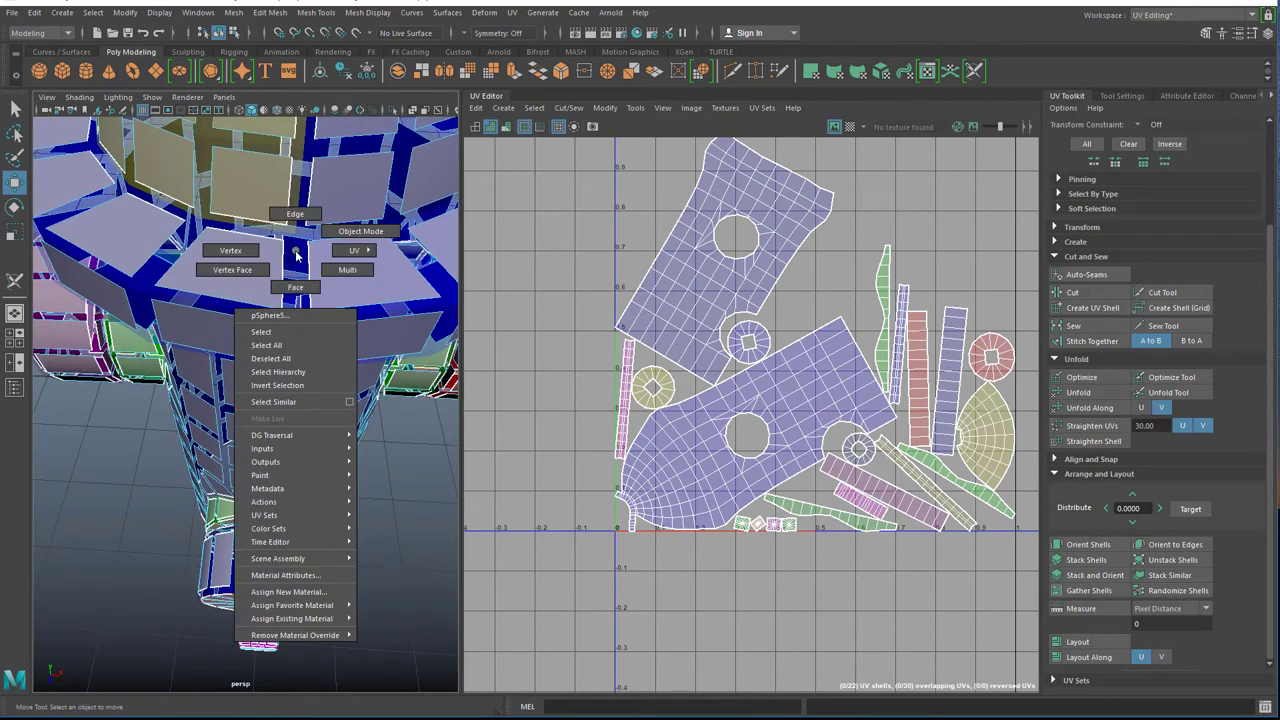
pyautogui.click(295, 214)
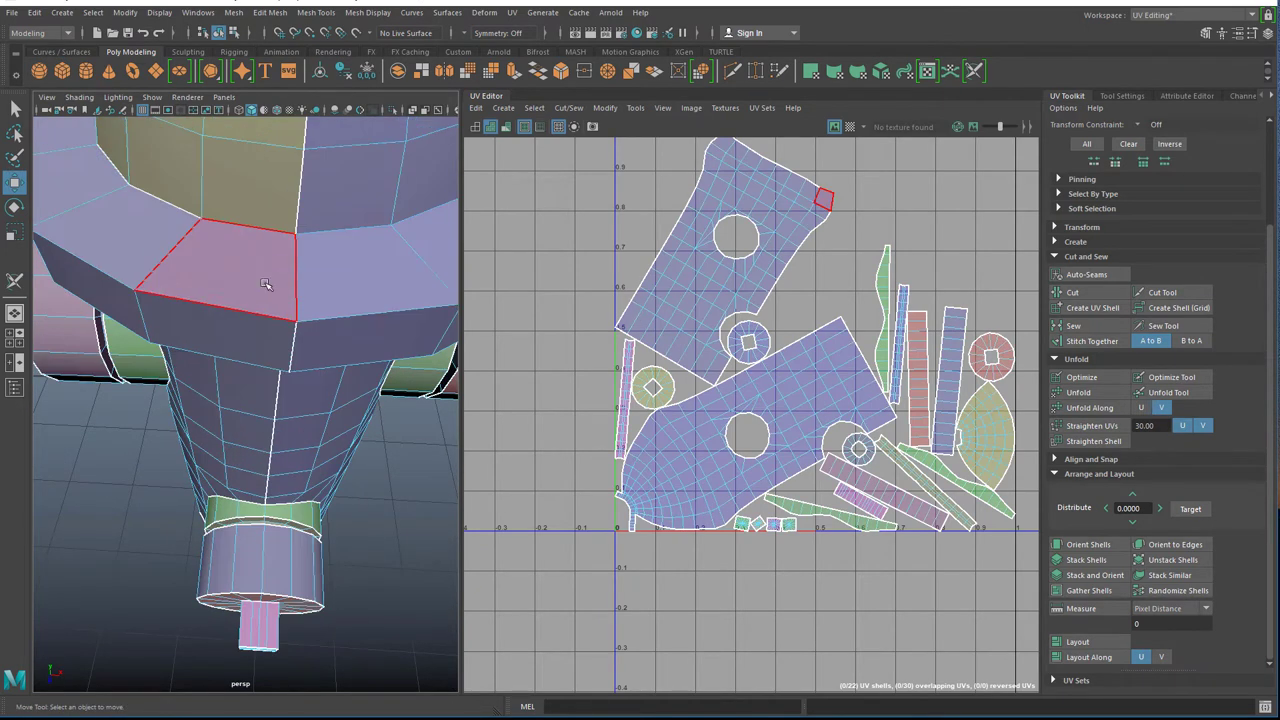
pyautogui.moveTo(265, 284); pyautogui.dragTo(22, 303, button='right')
pyautogui.click(13, 283)
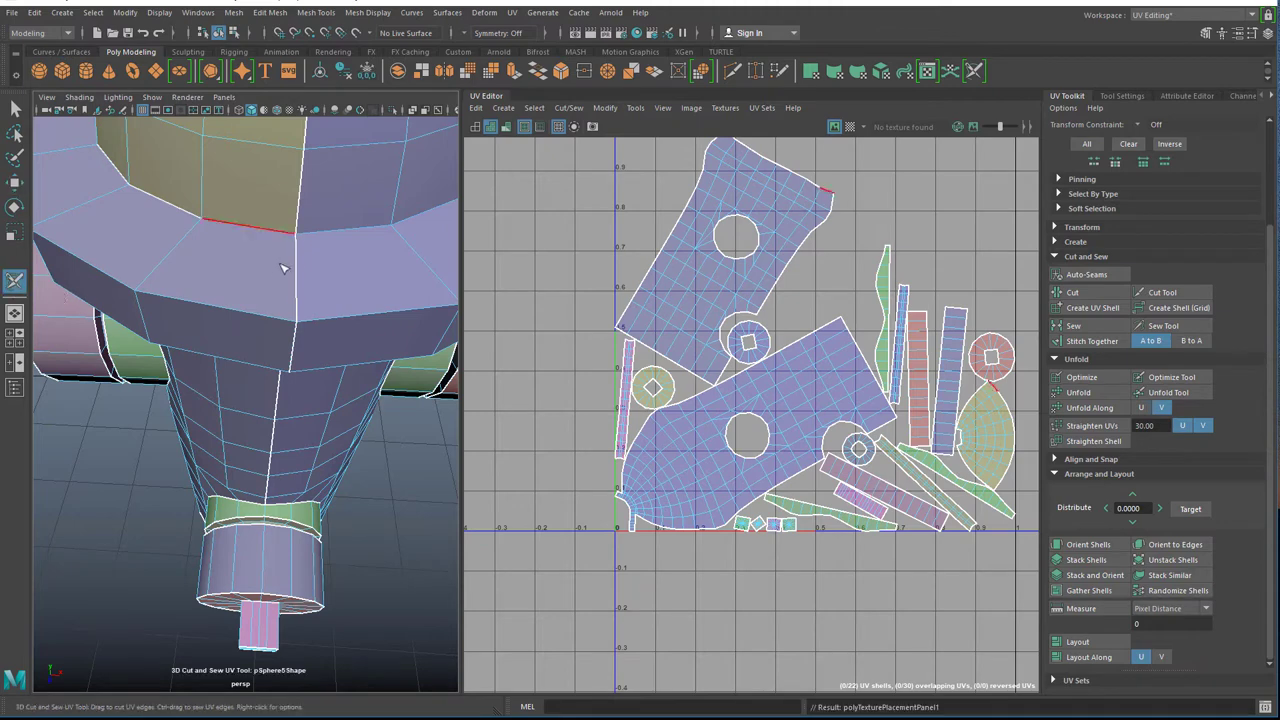
pyautogui.keyDown('ctrl'); pyautogui.click(297, 276); pyautogui.keyUp('ctrl')
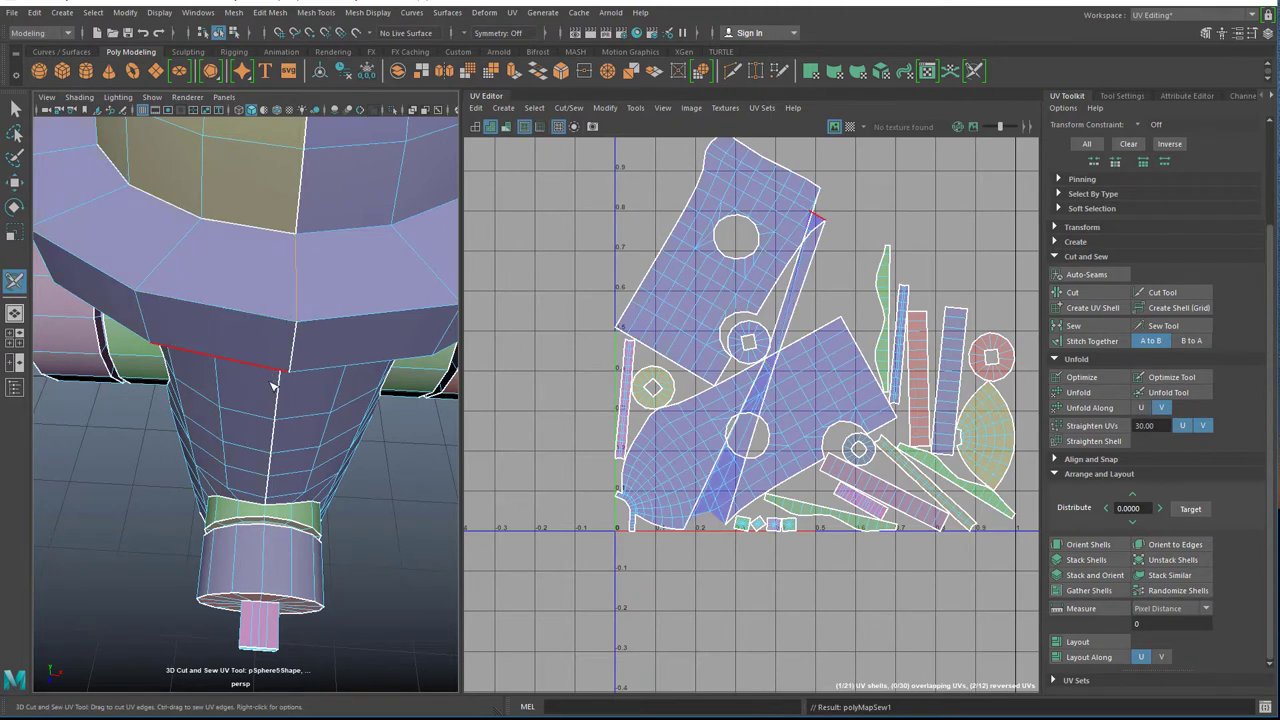
# Leave the cut and sew tool and sew the front seam edge on the flange's underside.
pyautogui.keyDown('alt'); pyautogui.moveTo(257, 449); pyautogui.dragTo(141, 394); pyautogui.keyUp('alt')
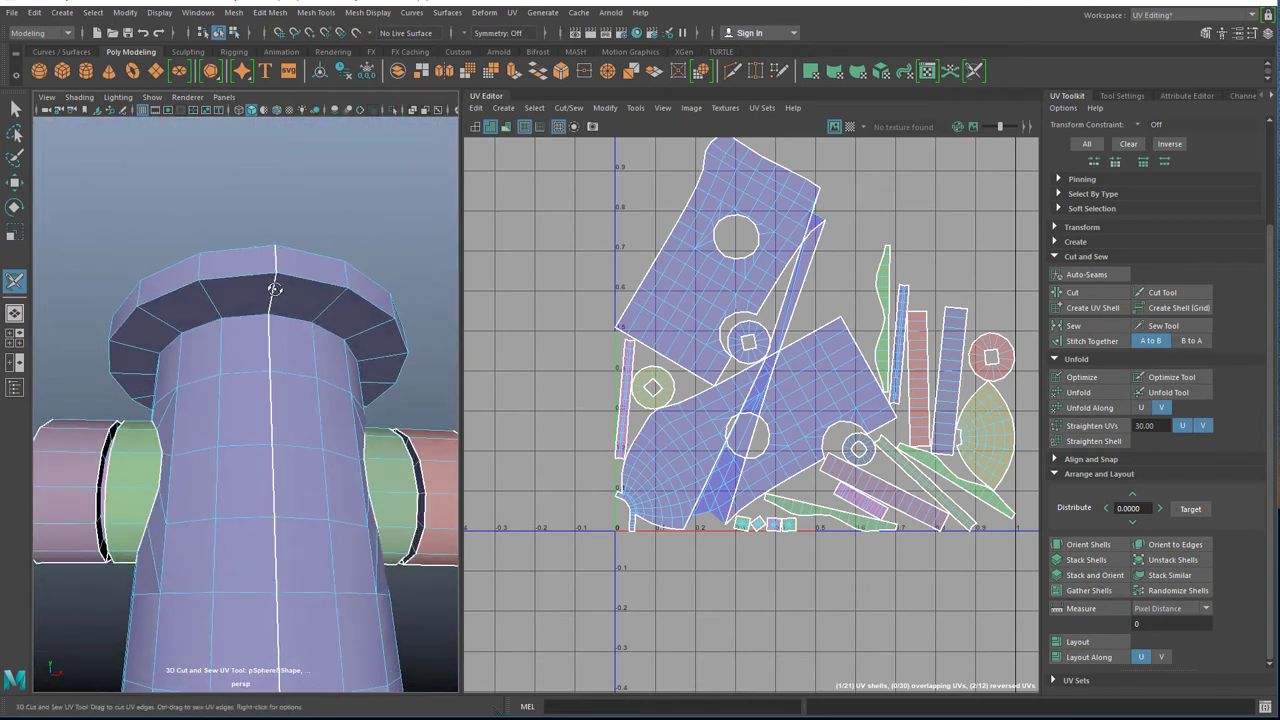
pyautogui.press('q')
pyautogui.scroll(4, 280, 297)
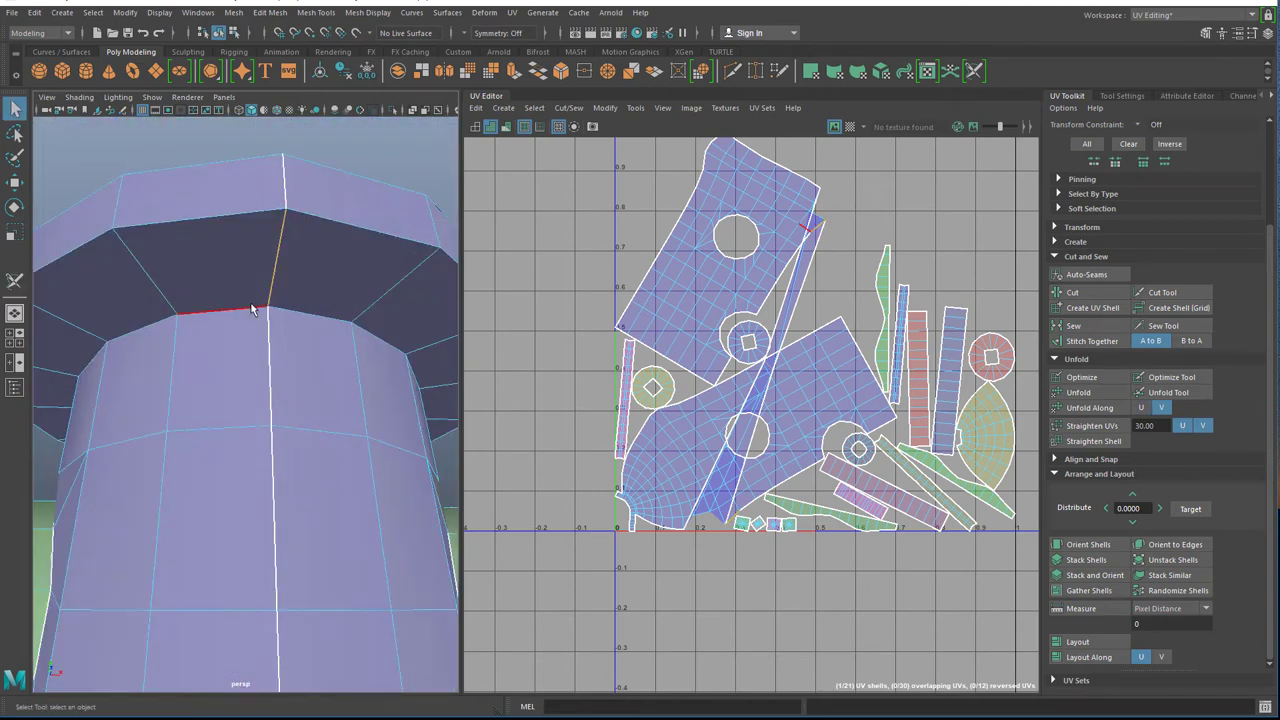
pyautogui.click(1092, 341)
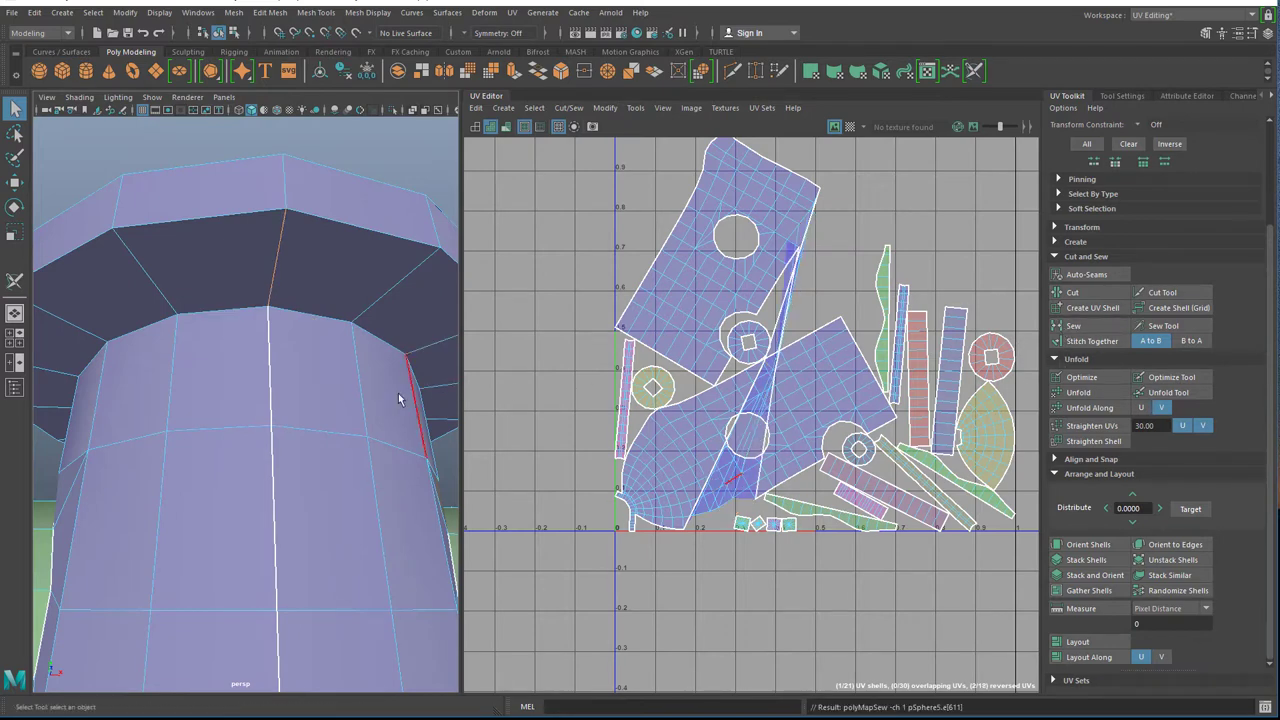
# Select the front body seam between the flange and the lower outlet and sew it.
pyautogui.scroll(-5, 266, 409)
pyautogui.click(237, 490)
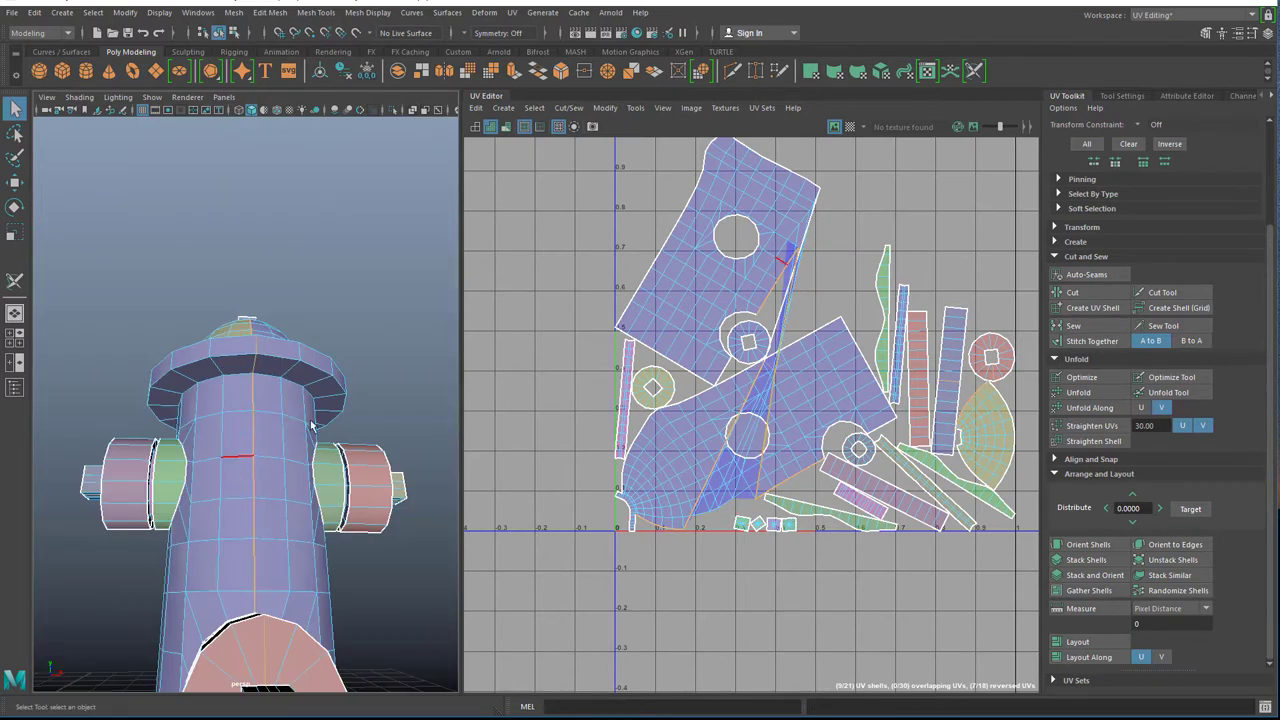
pyautogui.click(92, 322)
pyautogui.click(254, 400)
pyautogui.keyDown('alt'); pyautogui.moveTo(266, 560); pyautogui.dragTo(234, 406, button='middle'); pyautogui.keyUp('alt')
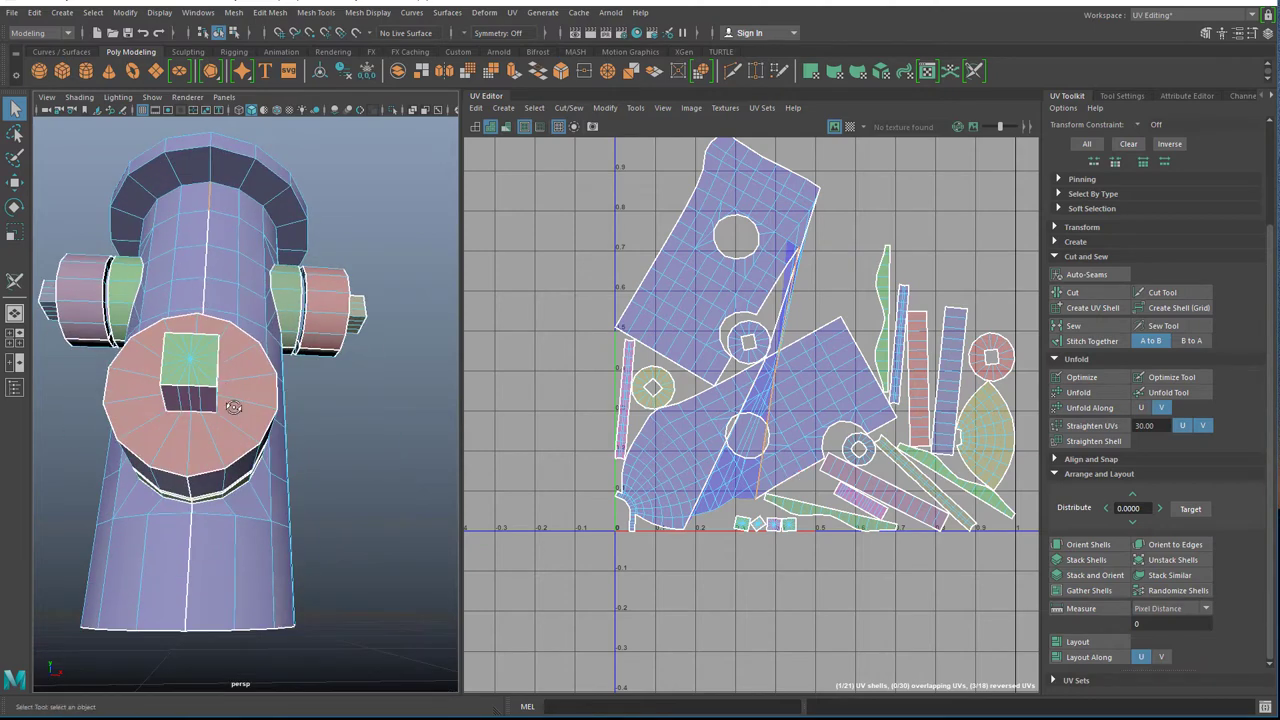
pyautogui.keyDown('alt'); pyautogui.moveTo(234, 406); pyautogui.dragTo(239, 438); pyautogui.keyUp('alt')
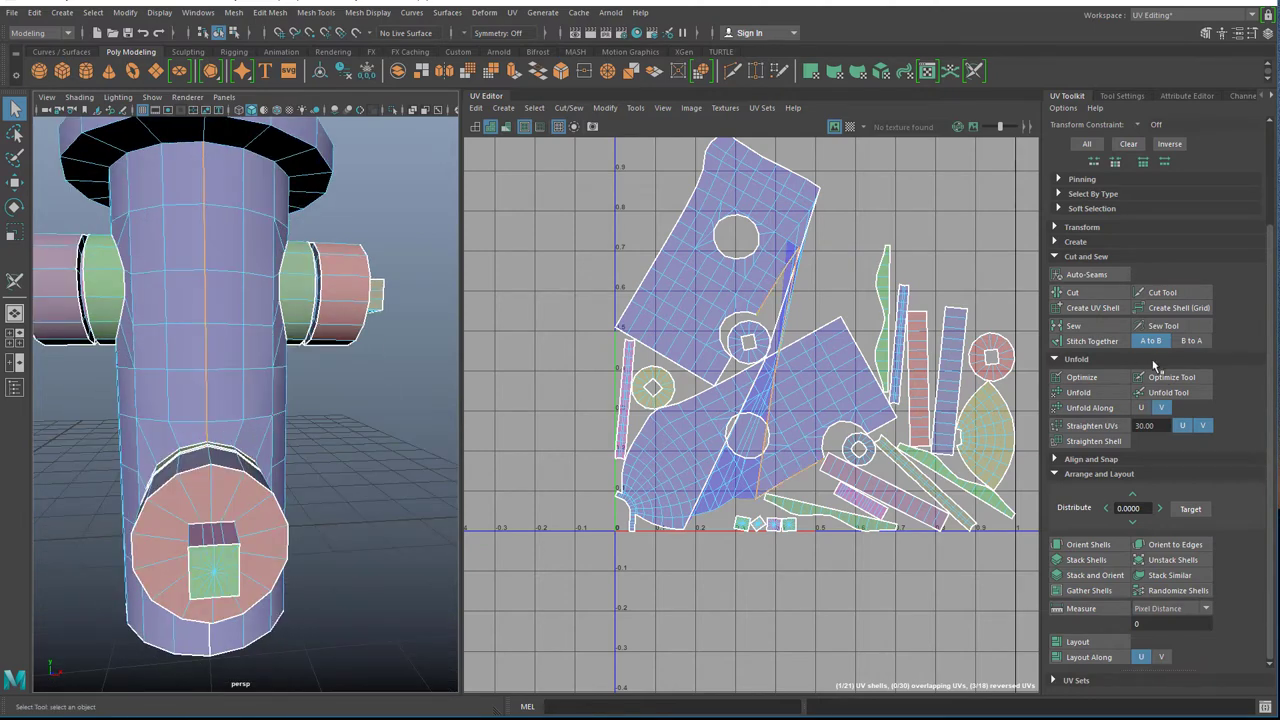
pyautogui.click(1085, 340)
# Sew the body seam below the lower front outlet down to the hydrant's base.
pyautogui.keyDown('alt'); pyautogui.moveTo(215, 478); pyautogui.dragTo(251, 430); pyautogui.keyUp('alt')
pyautogui.click(268, 396)
pyautogui.scroll(3, 268, 398)
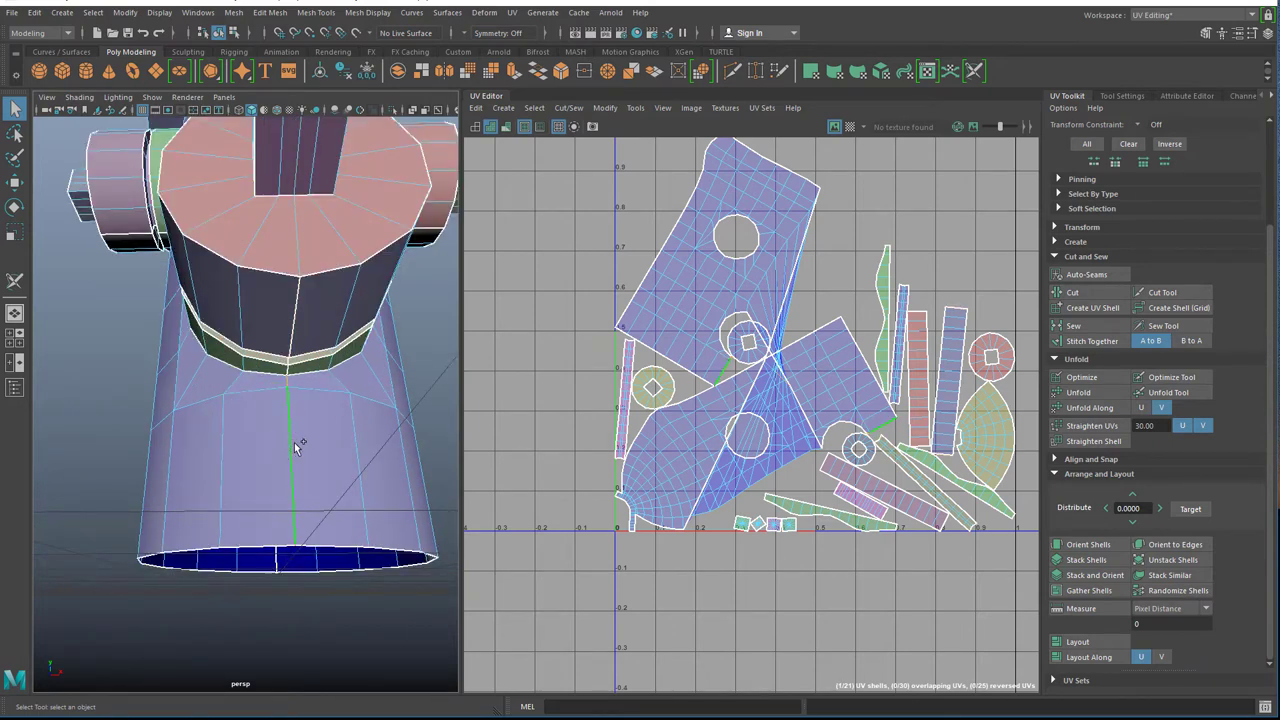
pyautogui.click(1077, 326)
# Select the joined body shell's UVs and unfold them.
pyautogui.scroll(-4, 337, 446)
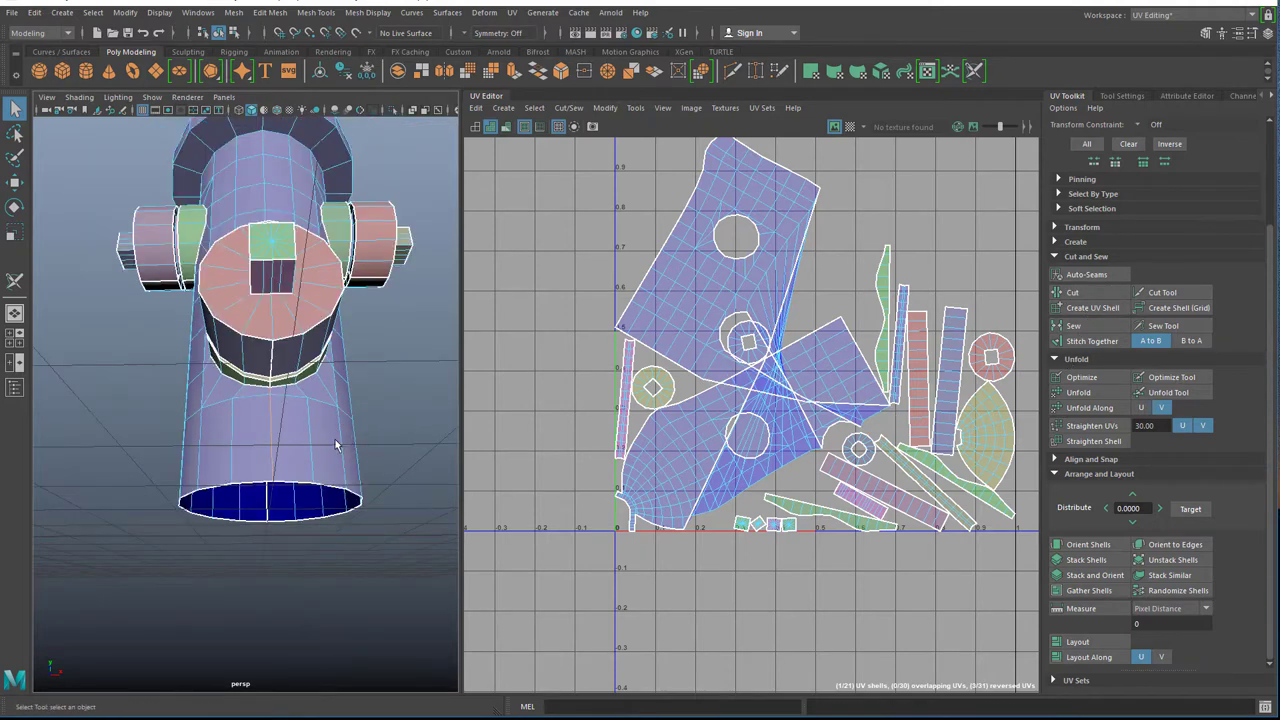
pyautogui.moveTo(715, 246); pyautogui.dragTo(662, 225, button='right')
pyautogui.click(688, 270)
pyautogui.click(1076, 393)
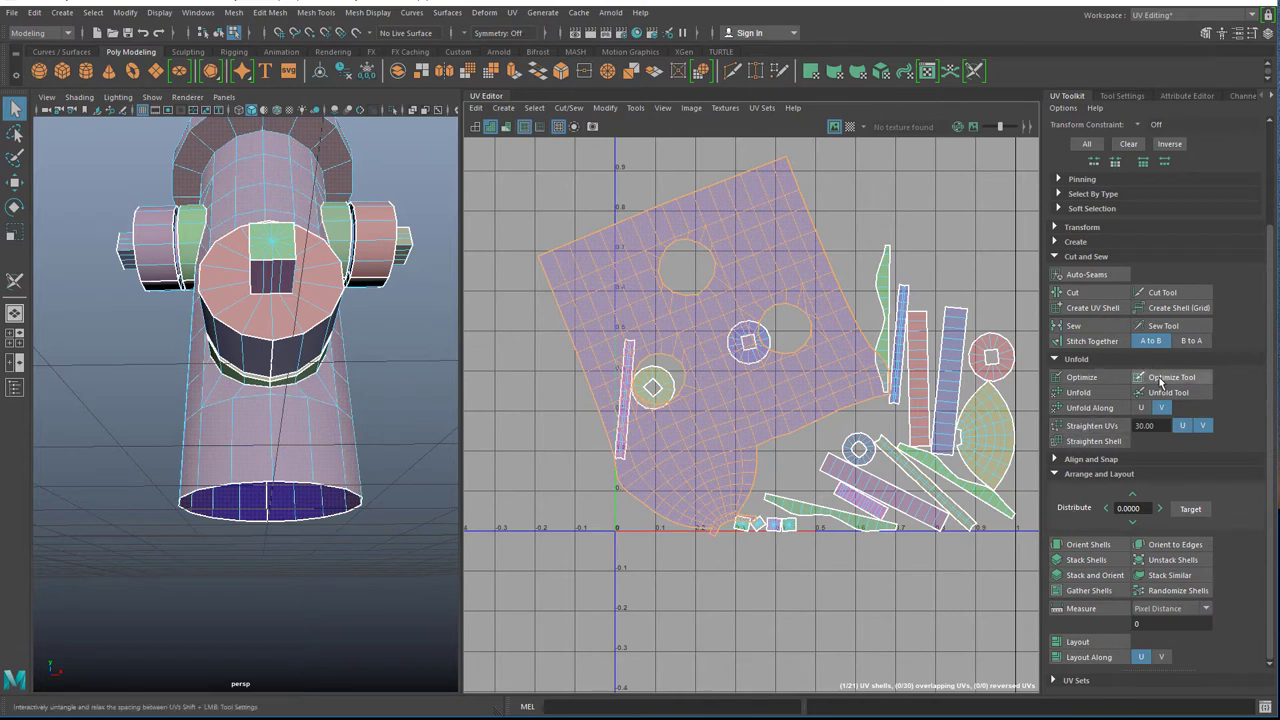
# Rotate the body shell 45 degrees clockwise, and continue rotating it freehand until it stands upright.
pyautogui.click(1062, 226)
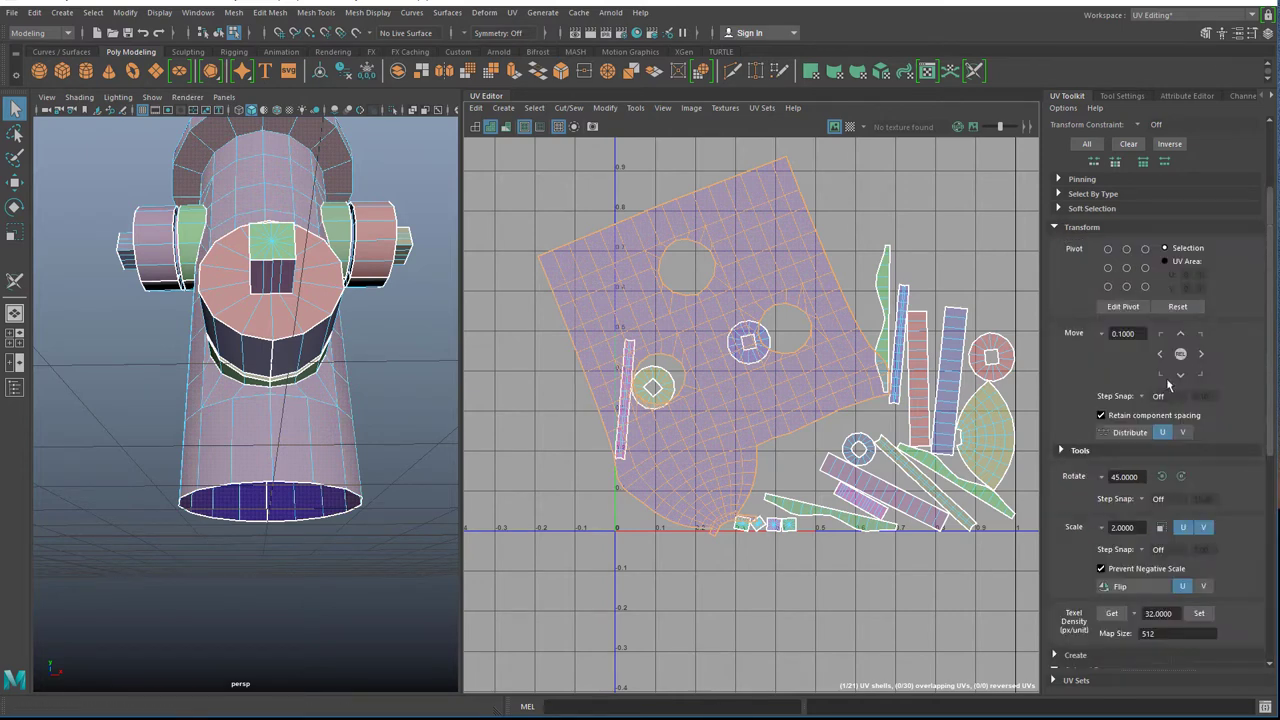
pyautogui.click(1181, 476)
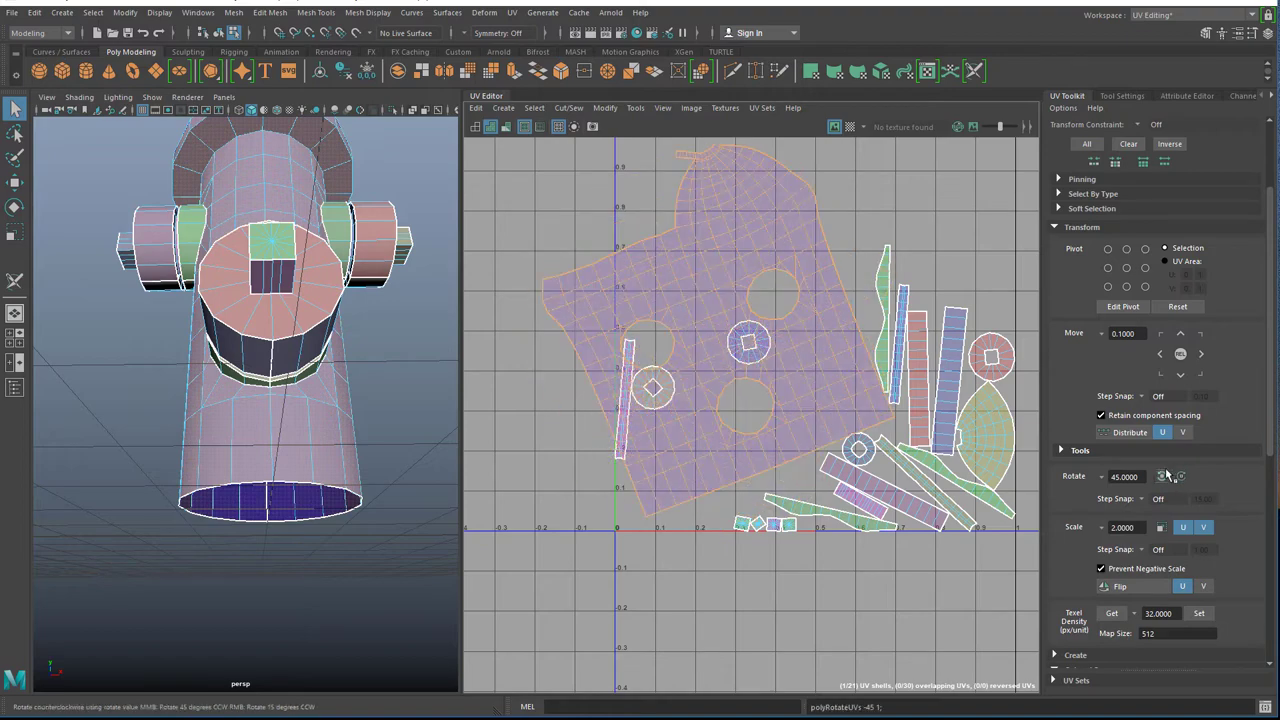
pyautogui.press('e')
pyautogui.moveTo(620, 302); pyautogui.dragTo(632, 263)
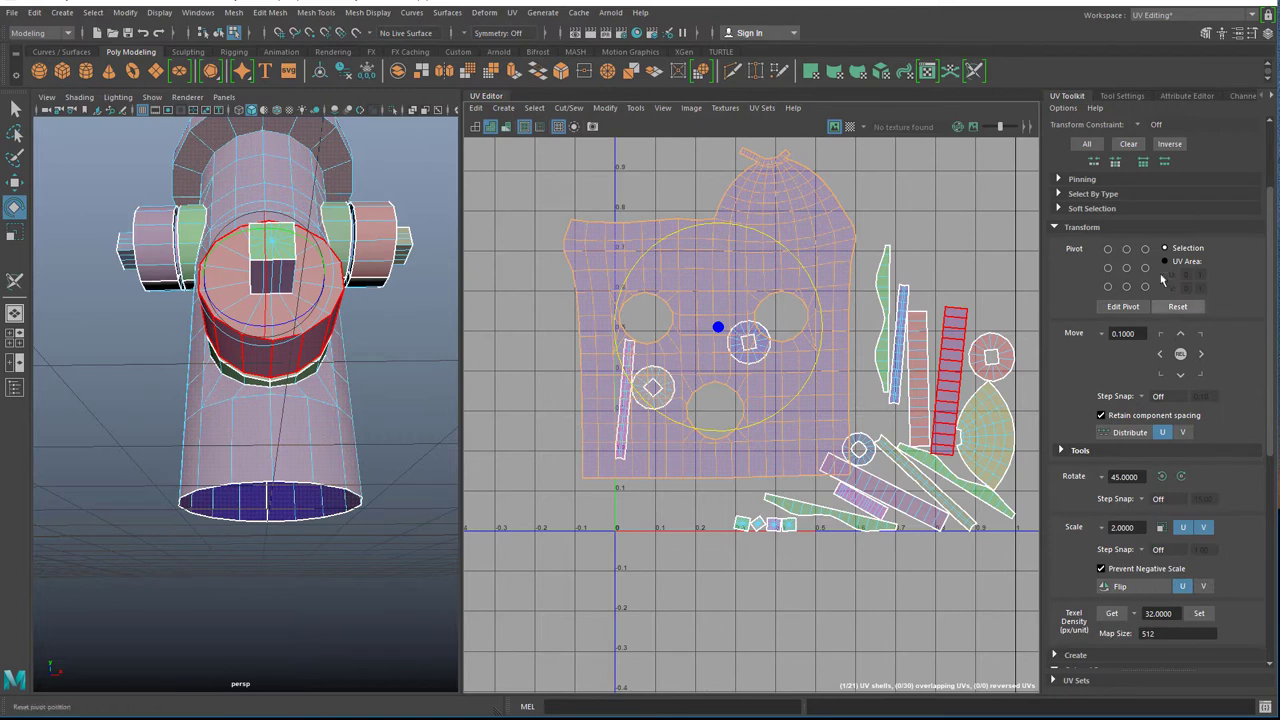
# Straighten the body shell's UVs in both U and V with a value of 30 and check its dome area.
pyautogui.scroll(-10, 1075, 373)
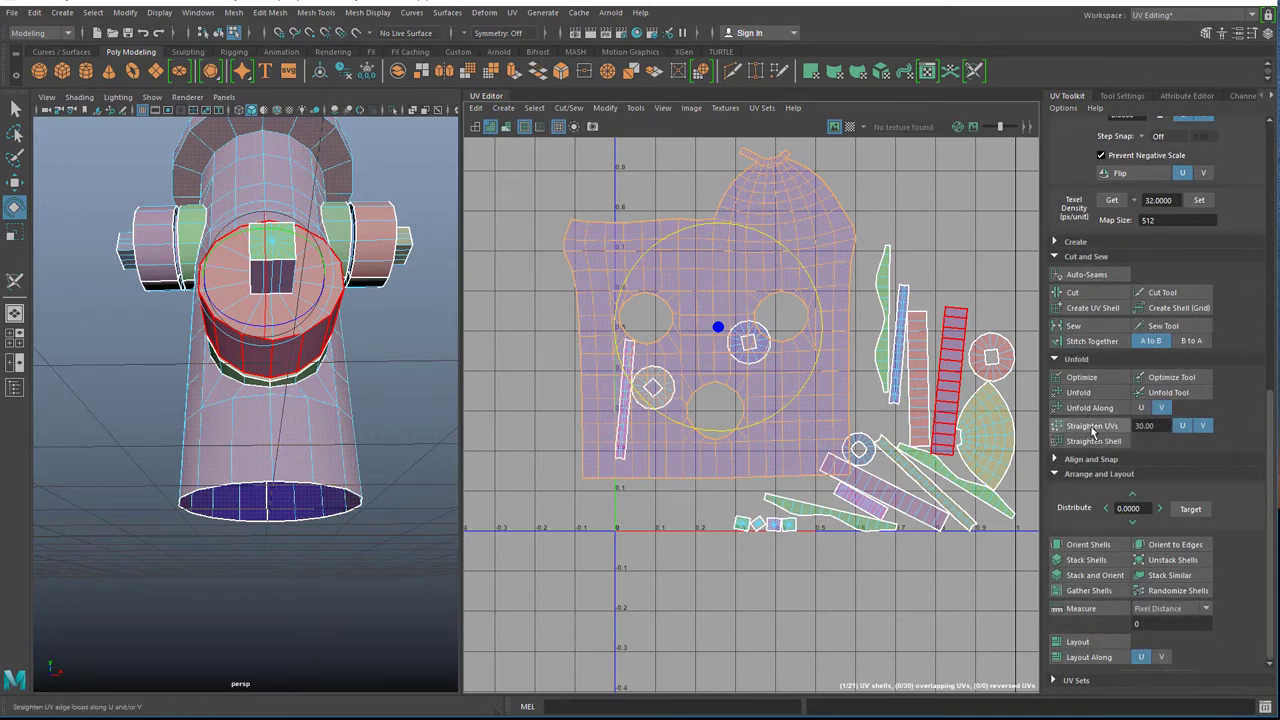
pyautogui.click(1092, 431)
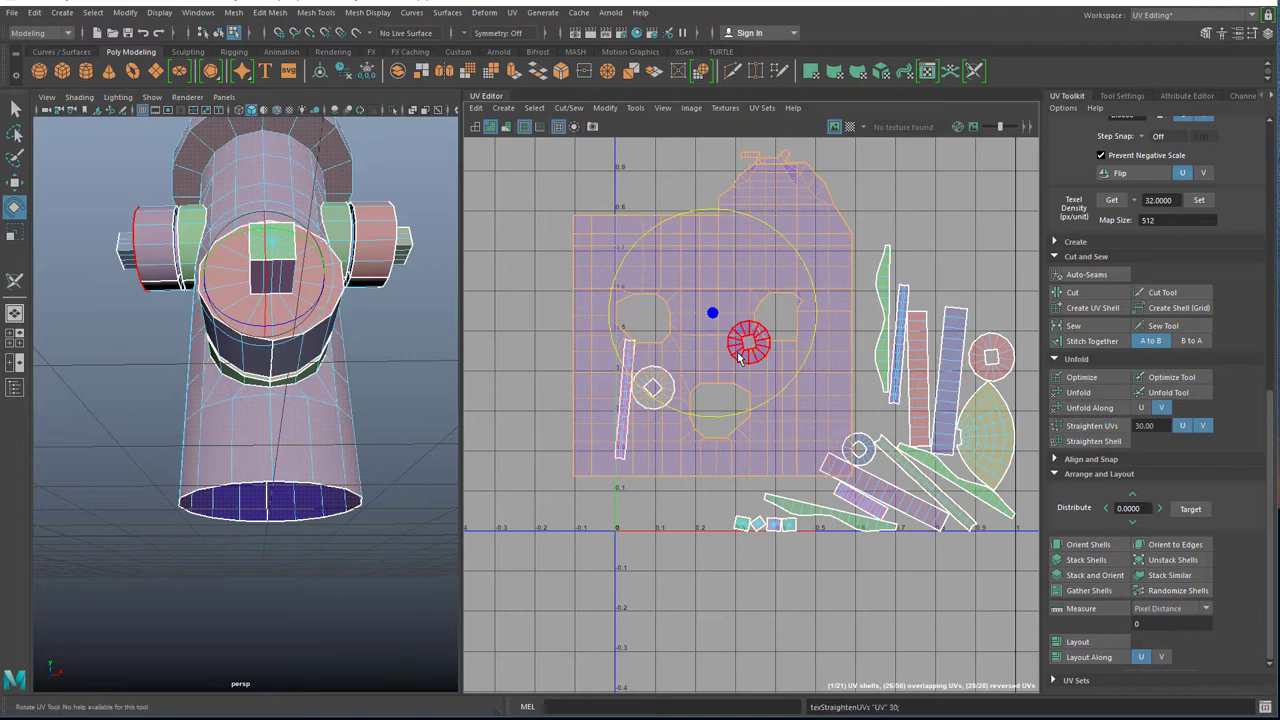
pyautogui.click(601, 256)
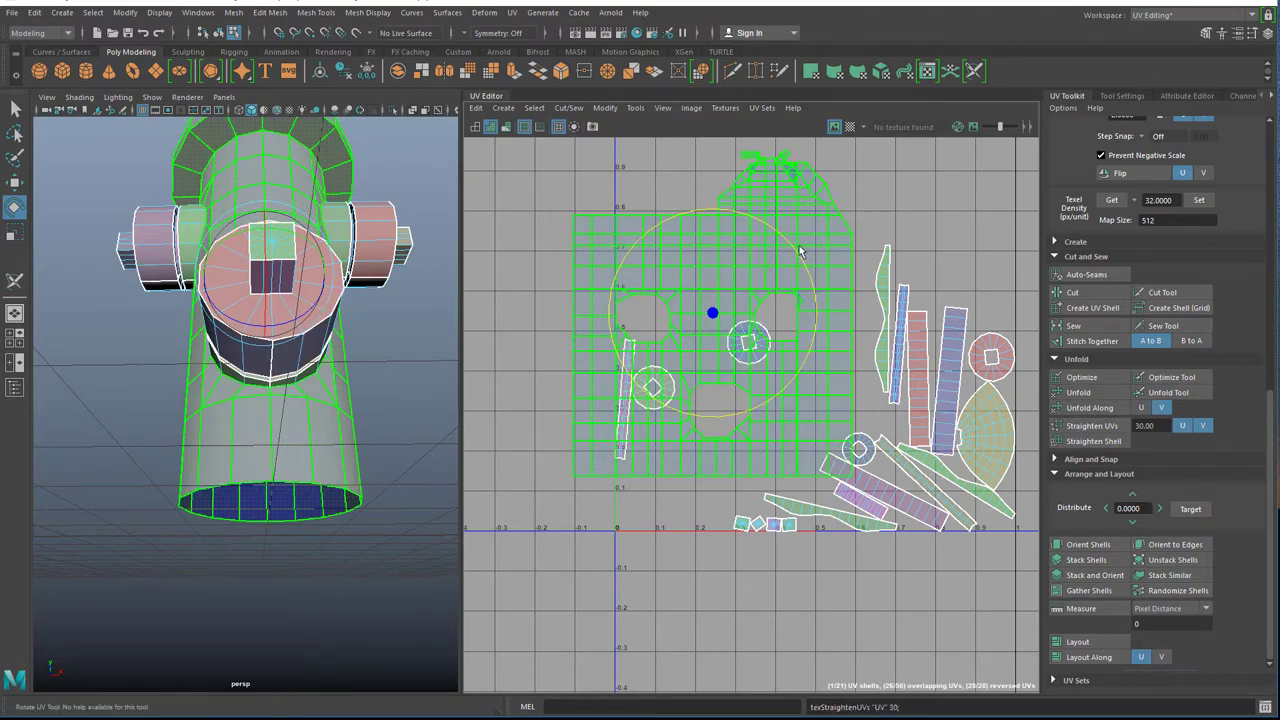
pyautogui.scroll(5, 780, 262)
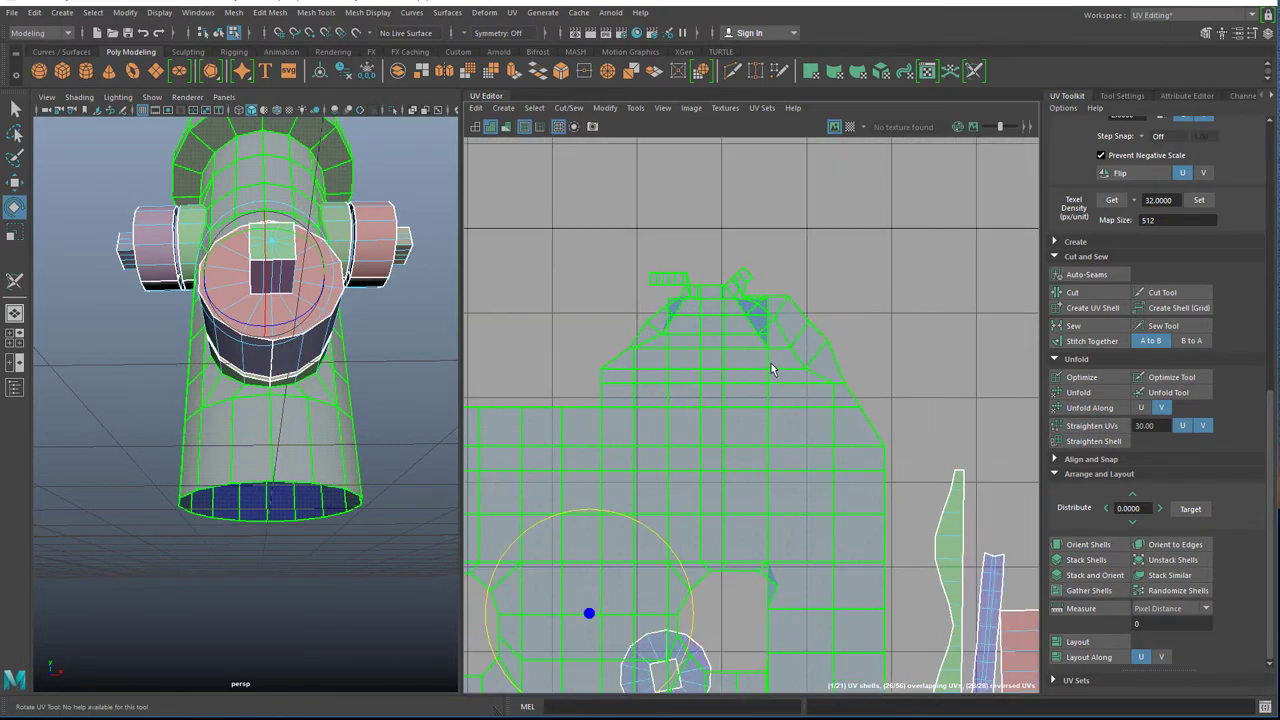
pyautogui.scroll(4, 771, 363)
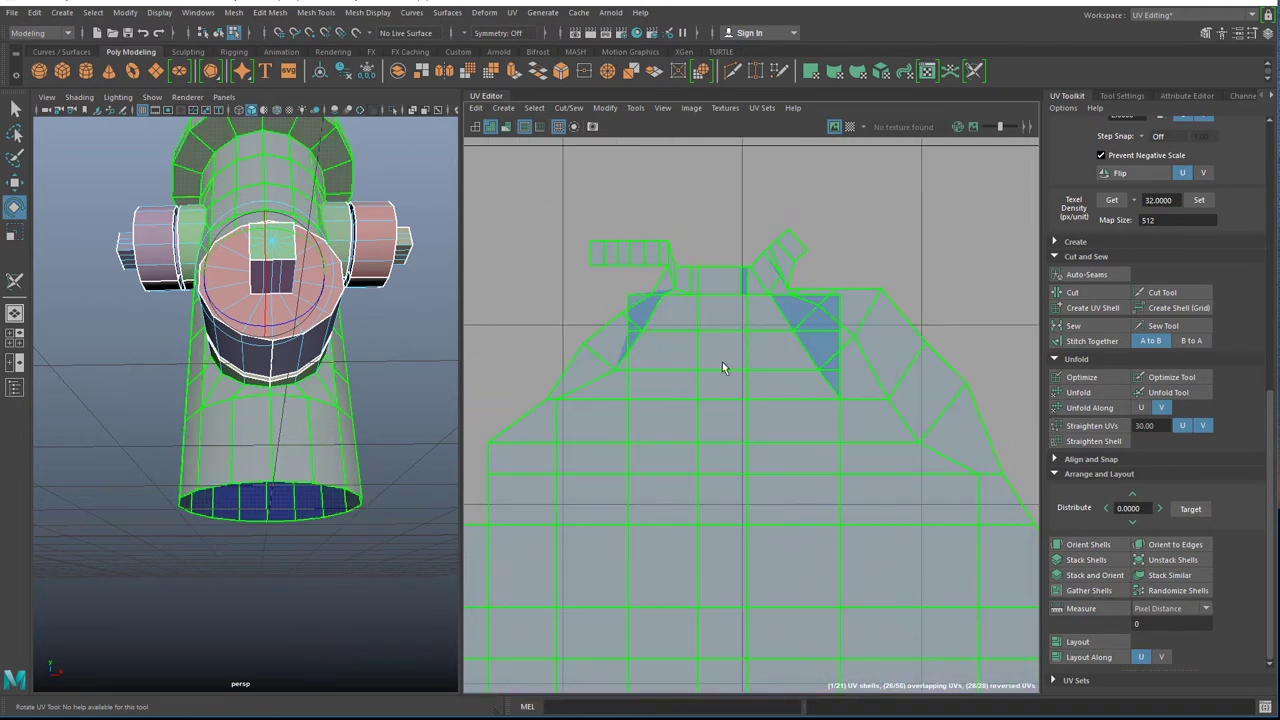
# Select the UVs in the body shell's dome area and examine the dome and its seam on the model.
pyautogui.moveTo(728, 302); pyautogui.dragTo(572, 212, button='right')
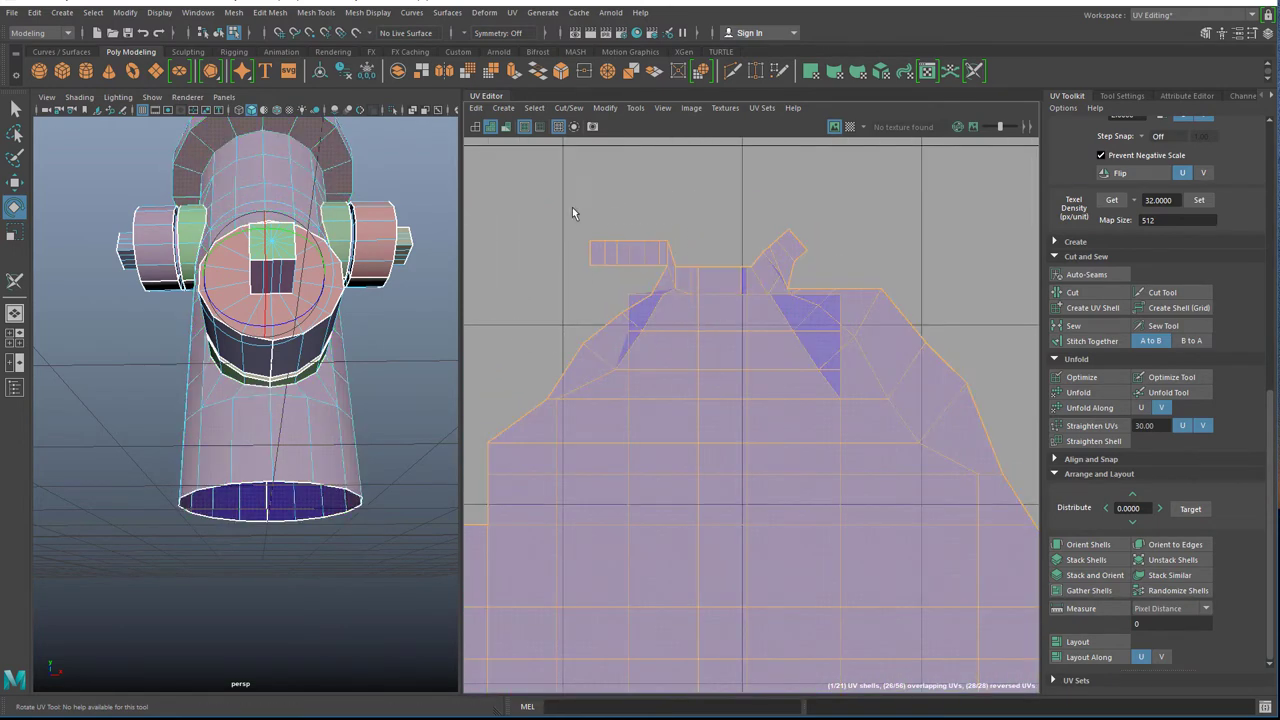
pyautogui.moveTo(572, 212); pyautogui.dragTo(908, 418)
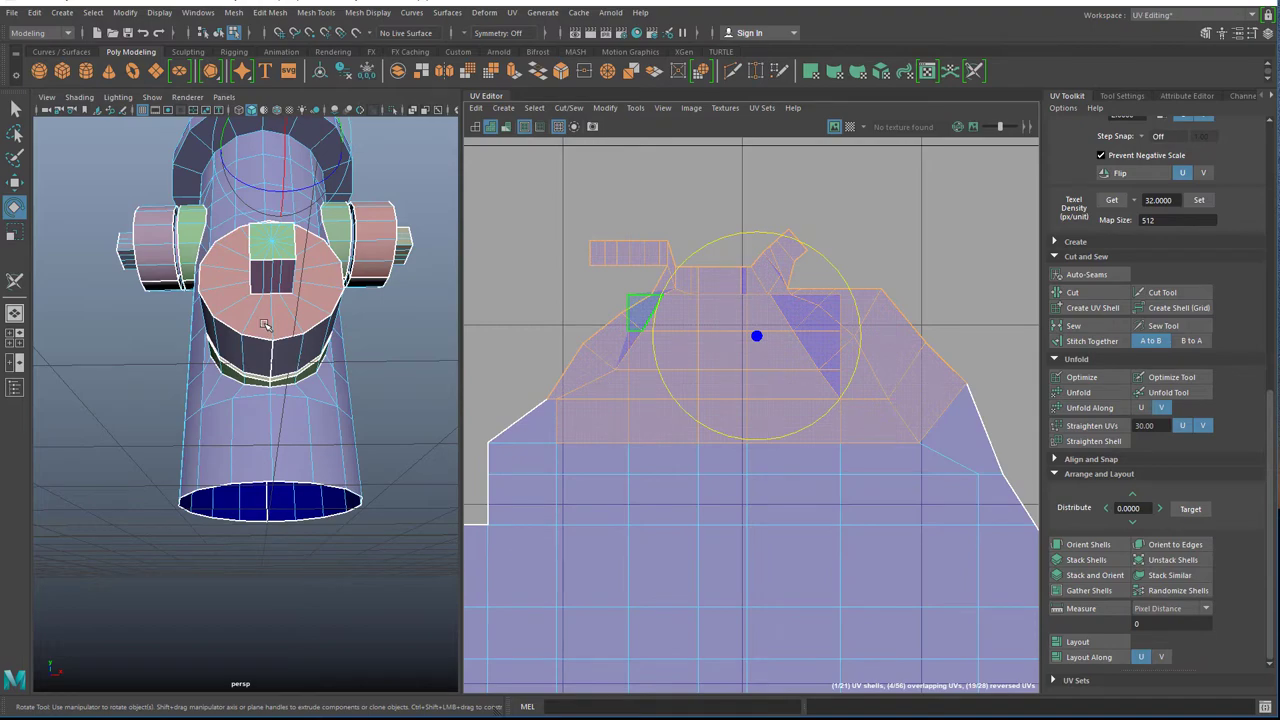
pyautogui.press('f')
pyautogui.keyDown('alt'); pyautogui.moveTo(308, 307); pyautogui.dragTo(369, 339); pyautogui.keyUp('alt')
pyautogui.click(380, 263)
pyautogui.scroll(-5, 291, 374)
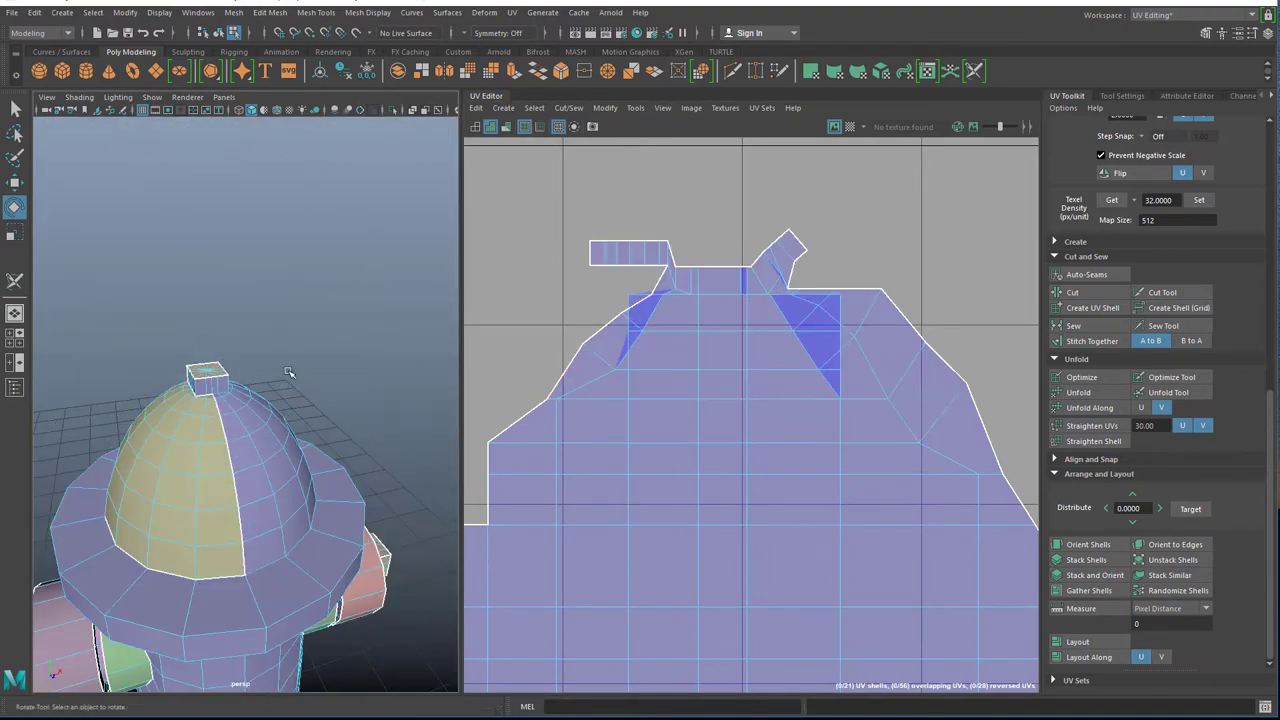
pyautogui.keyDown('alt'); pyautogui.moveTo(291, 374); pyautogui.dragTo(380, 250, button='middle'); pyautogui.keyUp('alt')
pyautogui.keyDown('alt'); pyautogui.moveTo(220, 380); pyautogui.dragTo(345, 360); pyautogui.keyUp('alt')
pyautogui.keyDown('alt'); pyautogui.moveTo(138, 408); pyautogui.dragTo(385, 484); pyautogui.keyUp('alt')
# Cut the UVs along the edge loop where the dome meets the flange.
pyautogui.moveTo(381, 390); pyautogui.dragTo(380, 352, button='right')
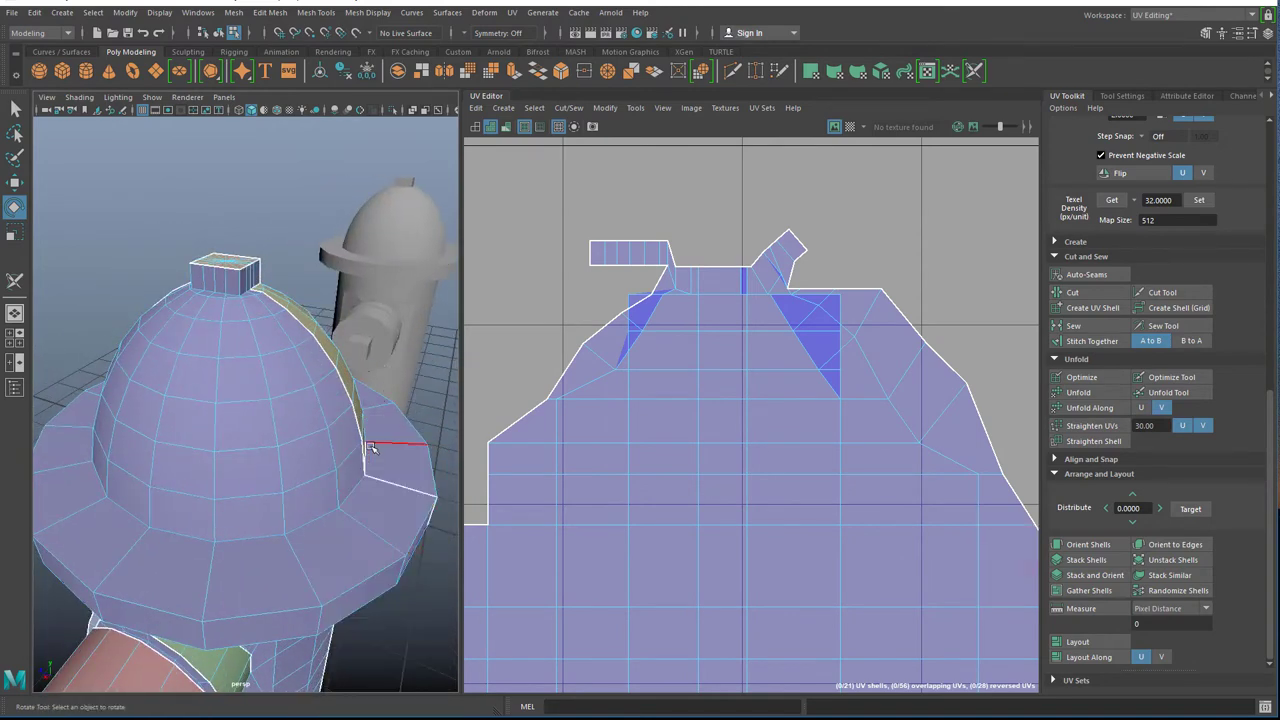
pyautogui.click(357, 491)
pyautogui.press('q')
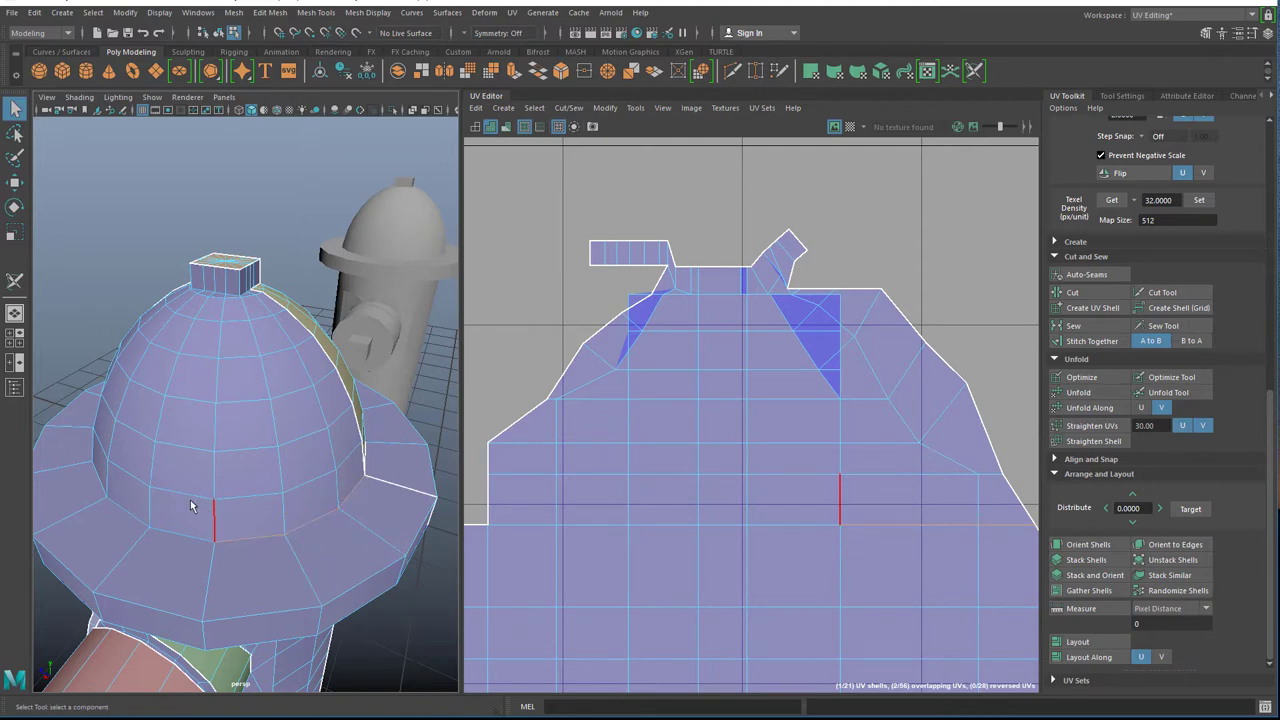
pyautogui.keyDown('alt'); pyautogui.moveTo(193, 506); pyautogui.dragTo(377, 547); pyautogui.keyUp('alt')
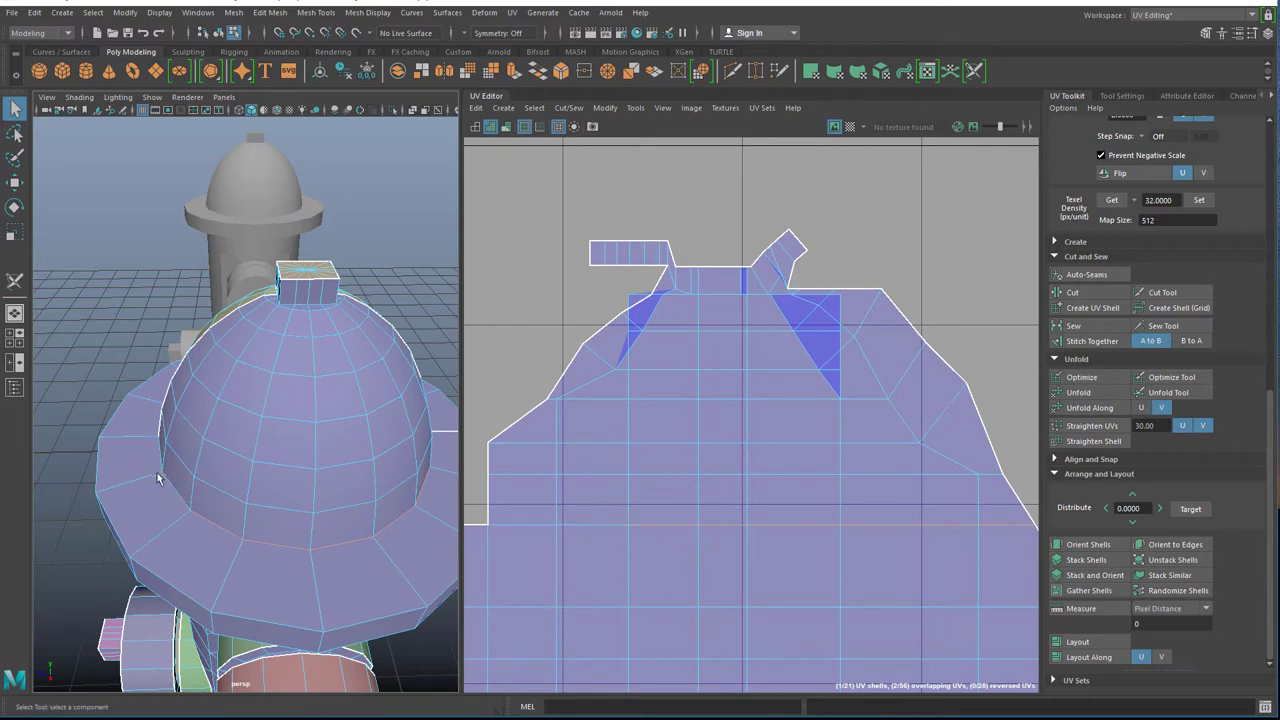
pyautogui.keyDown('alt'); pyautogui.moveTo(160, 455); pyautogui.dragTo(290, 493); pyautogui.keyUp('alt')
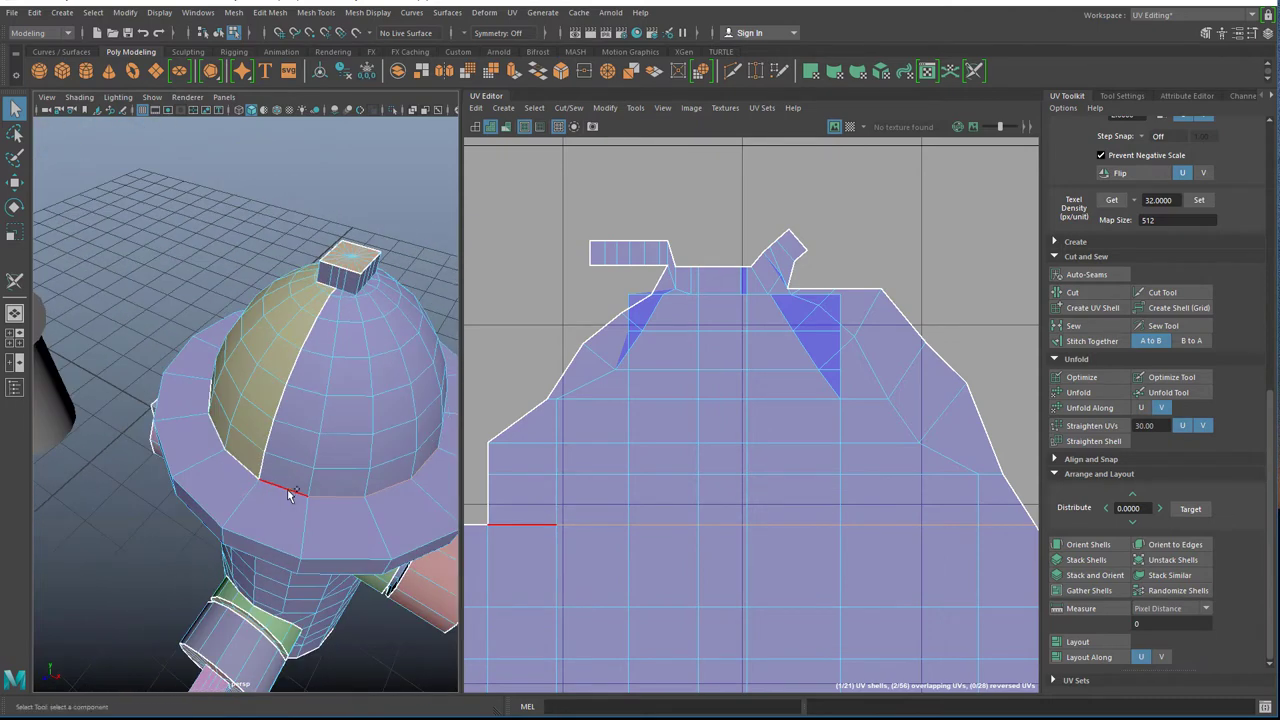
pyautogui.click(414, 468)
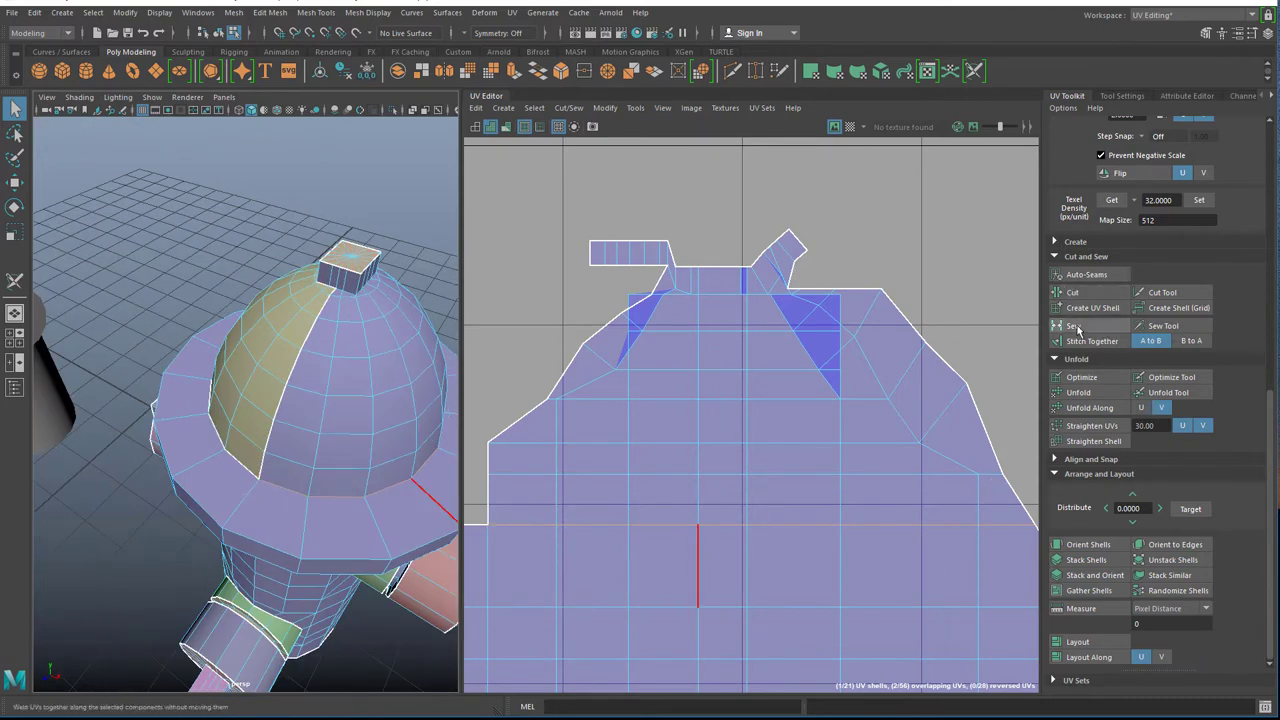
pyautogui.click(1073, 325)
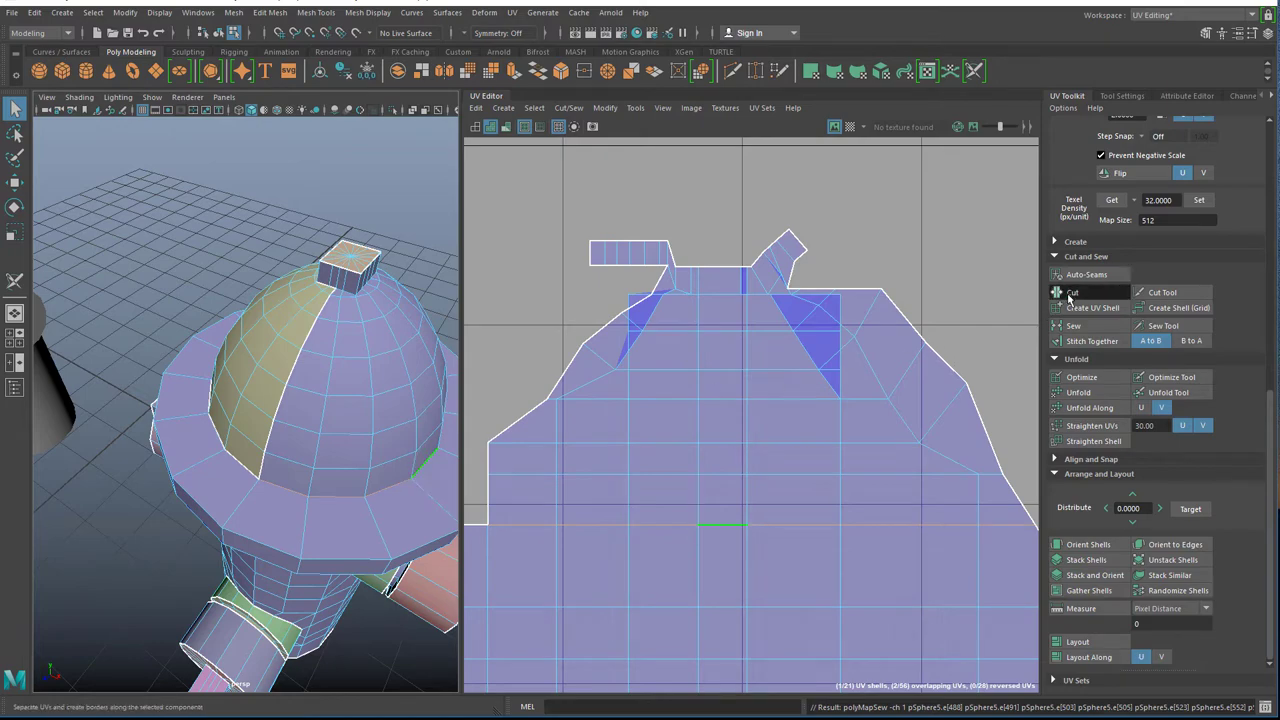
# Sew the open seam running up the dome from the flange to the top nut.
pyautogui.keyDown('alt'); pyautogui.moveTo(346, 399); pyautogui.dragTo(173, 404); pyautogui.keyUp('alt')
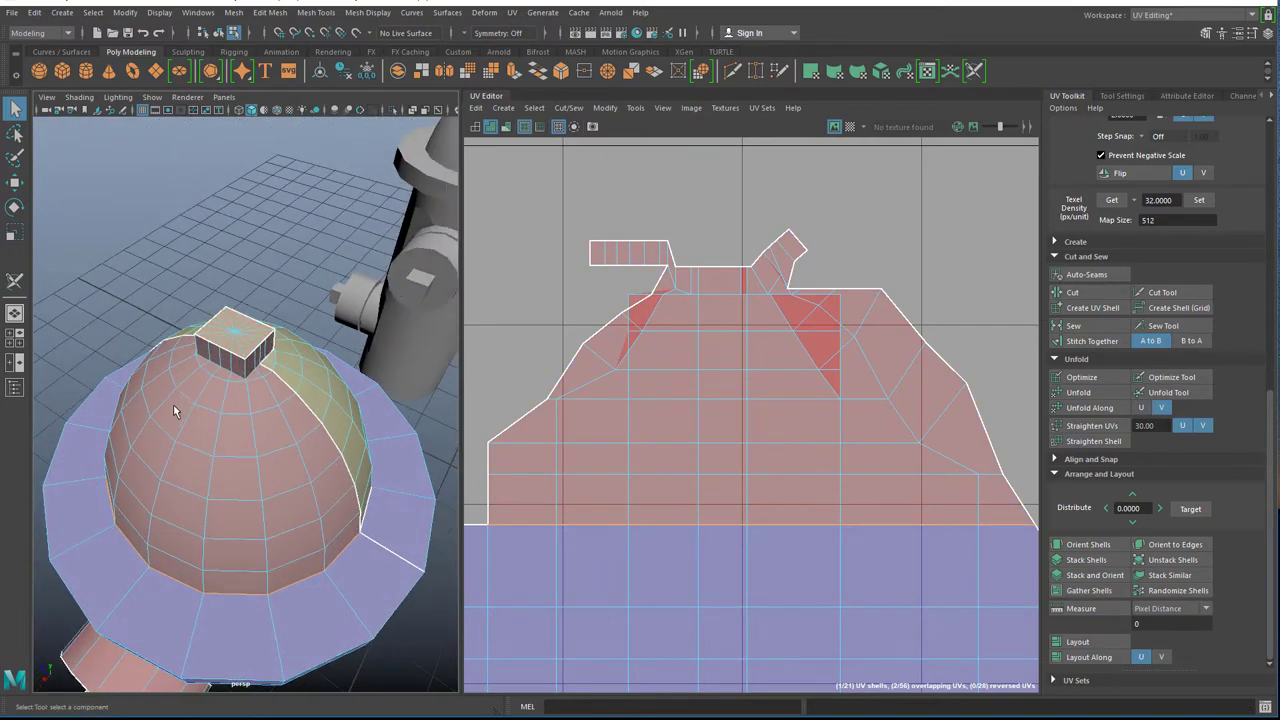
pyautogui.click(279, 379)
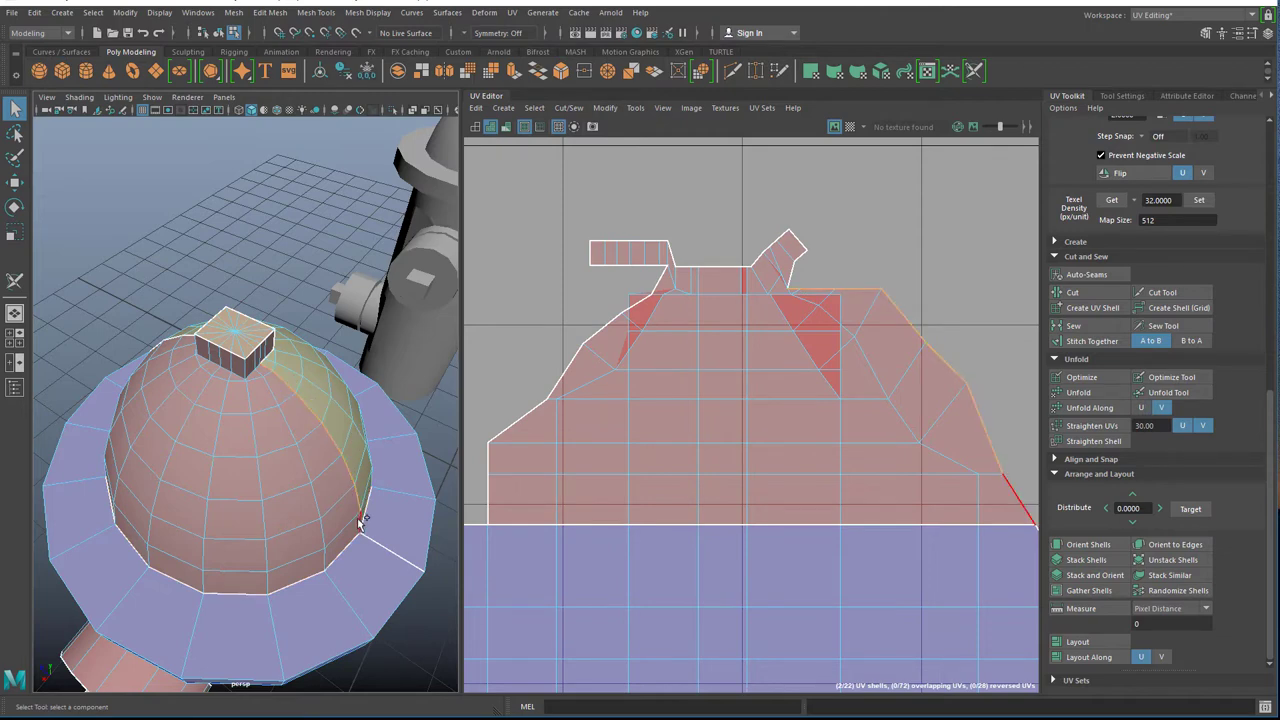
pyautogui.click(227, 538)
pyautogui.keyDown('alt'); pyautogui.moveTo(227, 538); pyautogui.dragTo(331, 526); pyautogui.keyUp('alt')
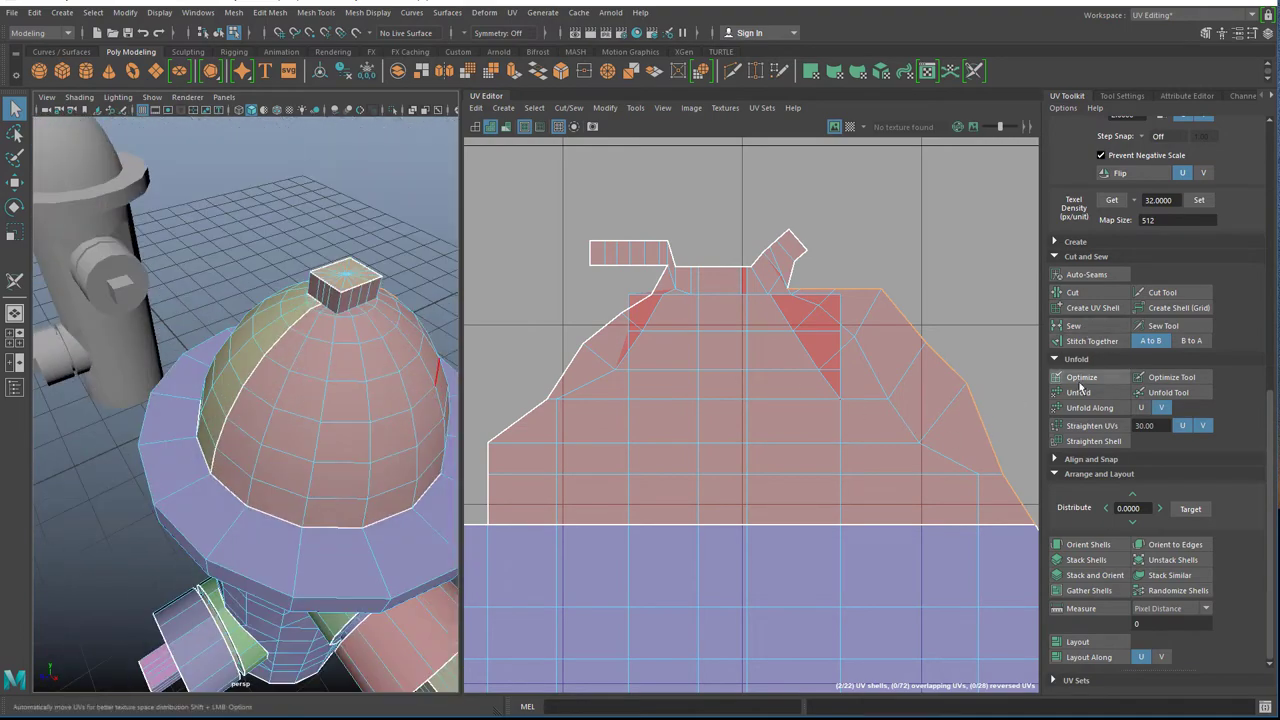
pyautogui.click(1080, 326)
# Cut the UVs along the edges where the square top nut meets the dome.
pyautogui.scroll(5, 312, 330)
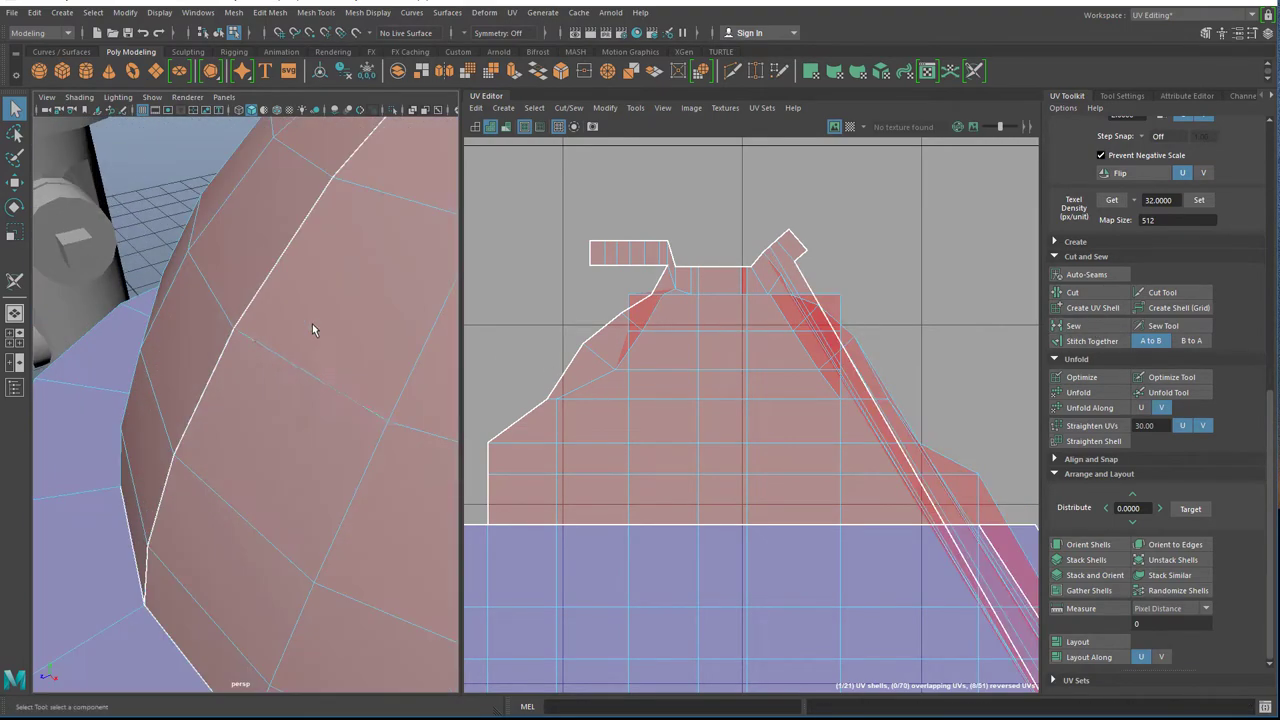
pyautogui.scroll(-4, 305, 330)
pyautogui.keyDown('alt'); pyautogui.moveTo(317, 365); pyautogui.dragTo(274, 465); pyautogui.keyUp('alt')
pyautogui.scroll(5, 276, 468)
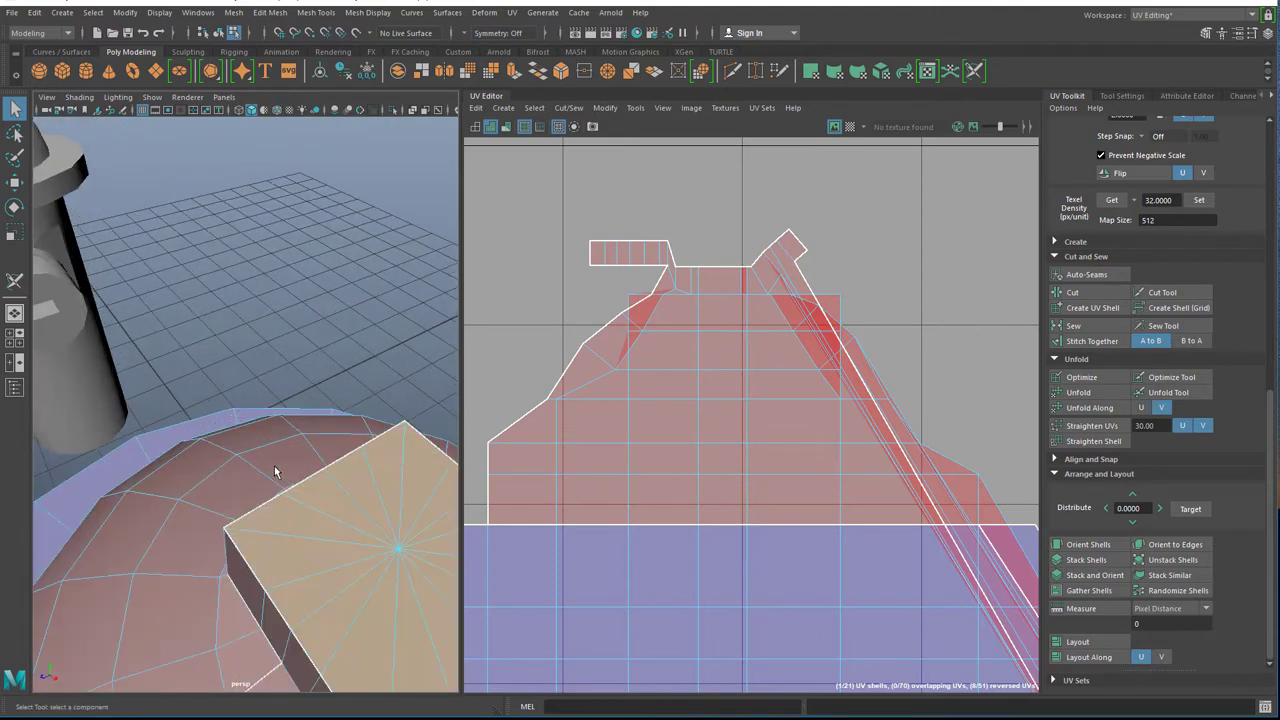
pyautogui.keyDown('alt'); pyautogui.moveTo(305, 517); pyautogui.dragTo(289, 468); pyautogui.keyUp('alt')
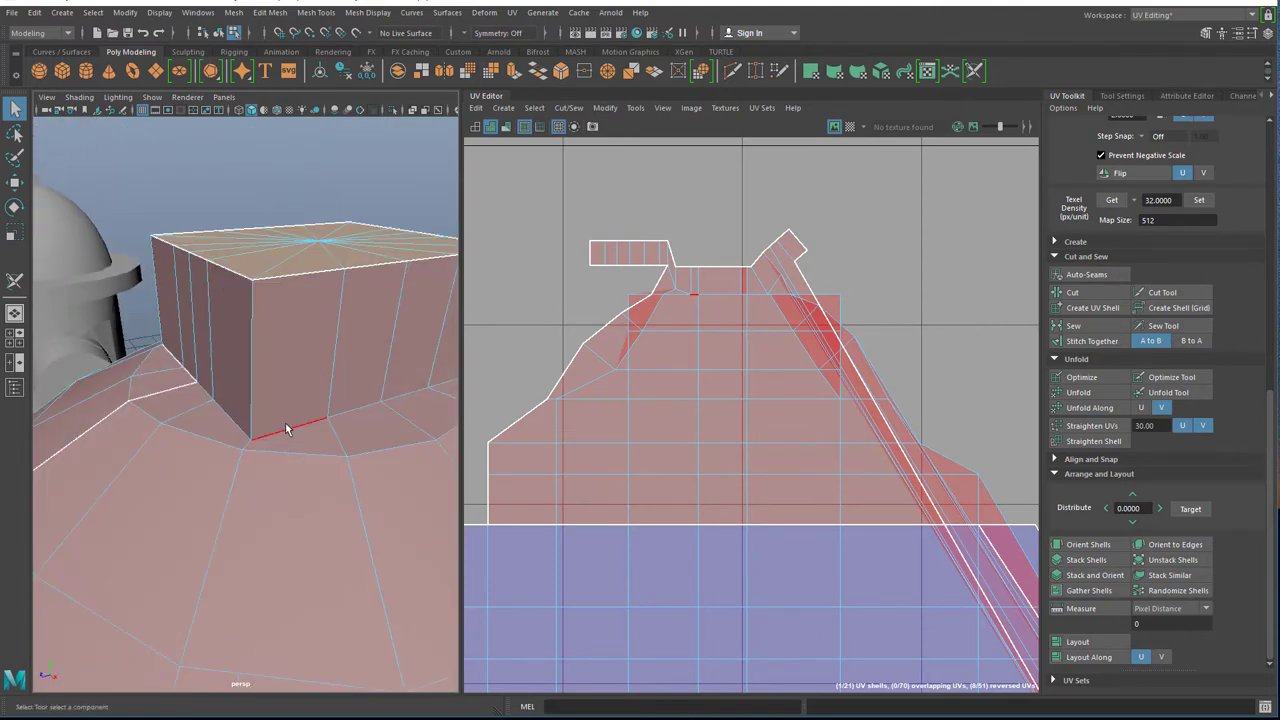
pyautogui.keyDown('alt'); pyautogui.moveTo(285, 422); pyautogui.dragTo(246, 456); pyautogui.keyUp('alt')
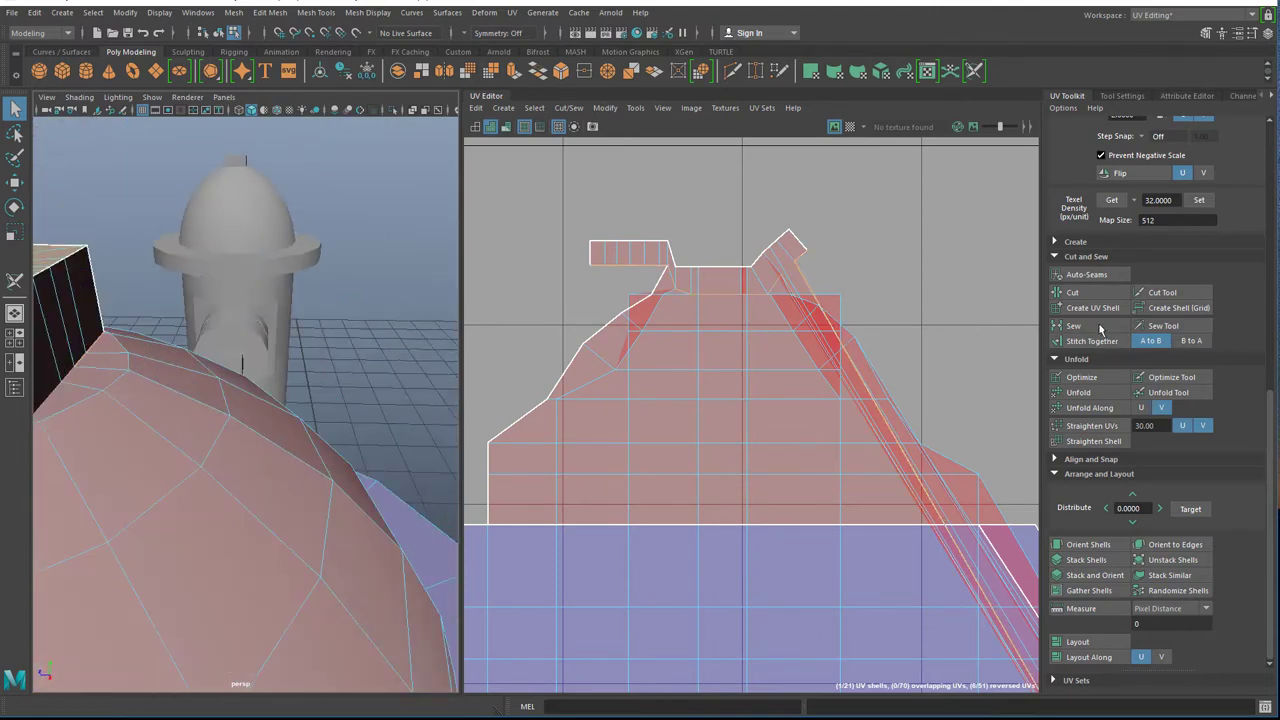
pyautogui.click(1073, 294)
# Move the dome shell and the top nut's side shell apart into empty space above the body shell.
pyautogui.scroll(-5, 680, 349)
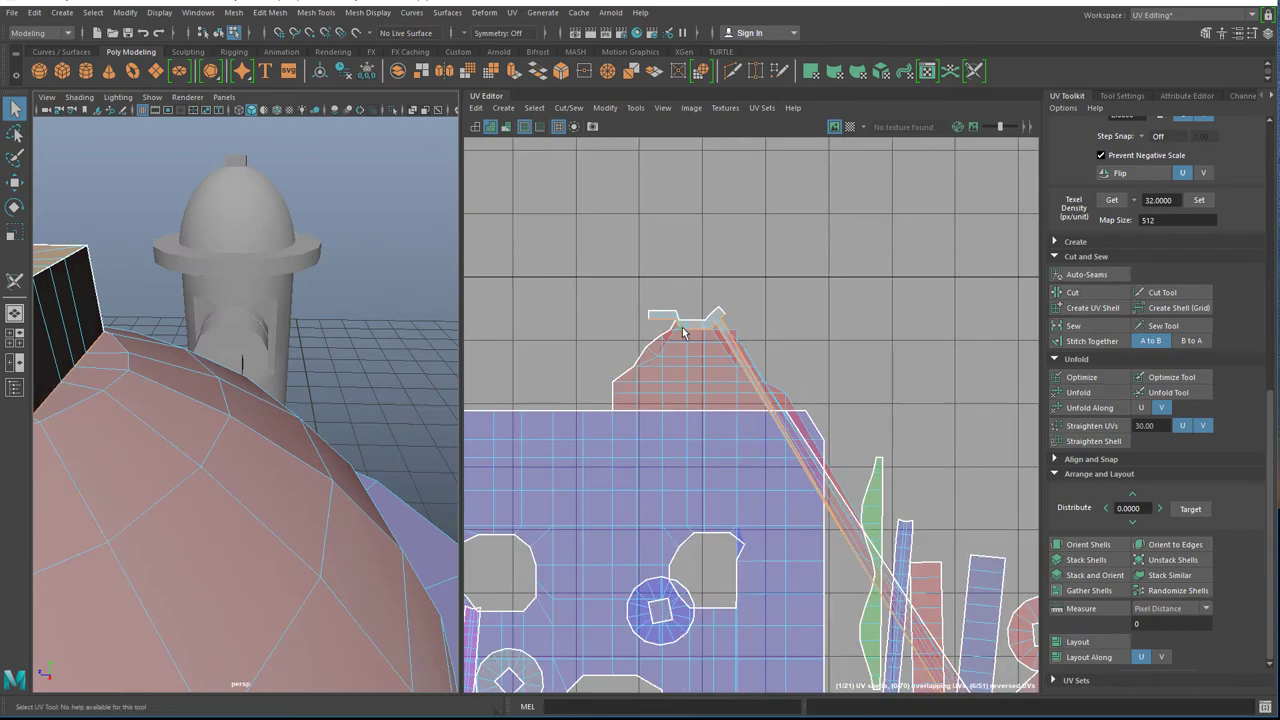
pyautogui.moveTo(683, 332); pyautogui.dragTo(623, 331, button='right')
pyautogui.click(675, 362)
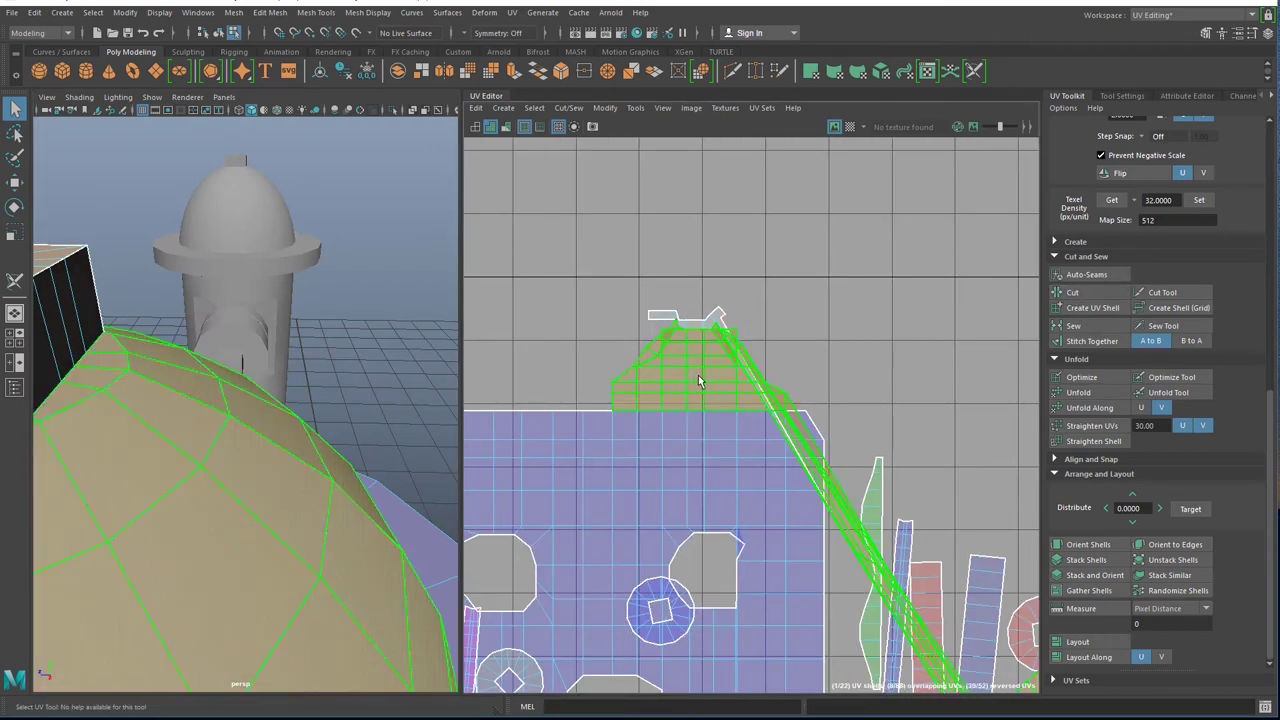
pyautogui.press('w')
pyautogui.scroll(-2, 698, 380)
pyautogui.moveTo(815, 528); pyautogui.dragTo(870, 313)
pyautogui.click(706, 338)
pyautogui.hotkey('ctrl', 'F11')
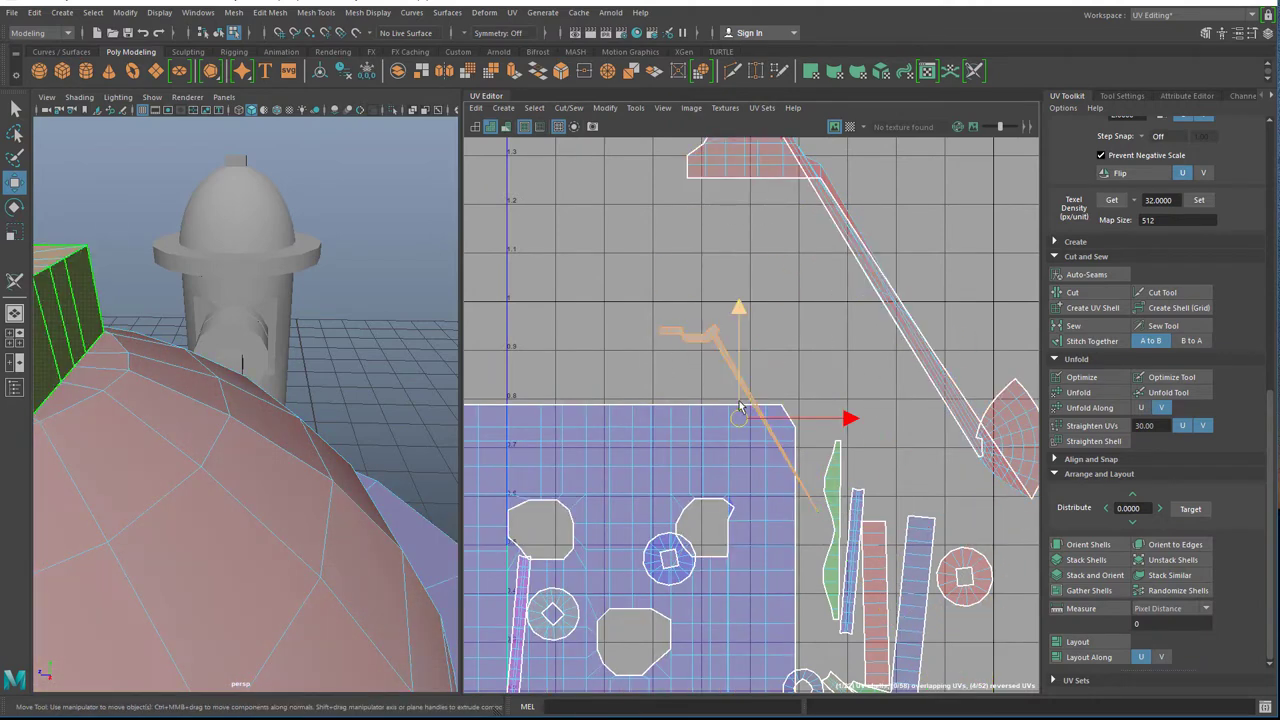
pyautogui.moveTo(726, 408); pyautogui.dragTo(636, 297)
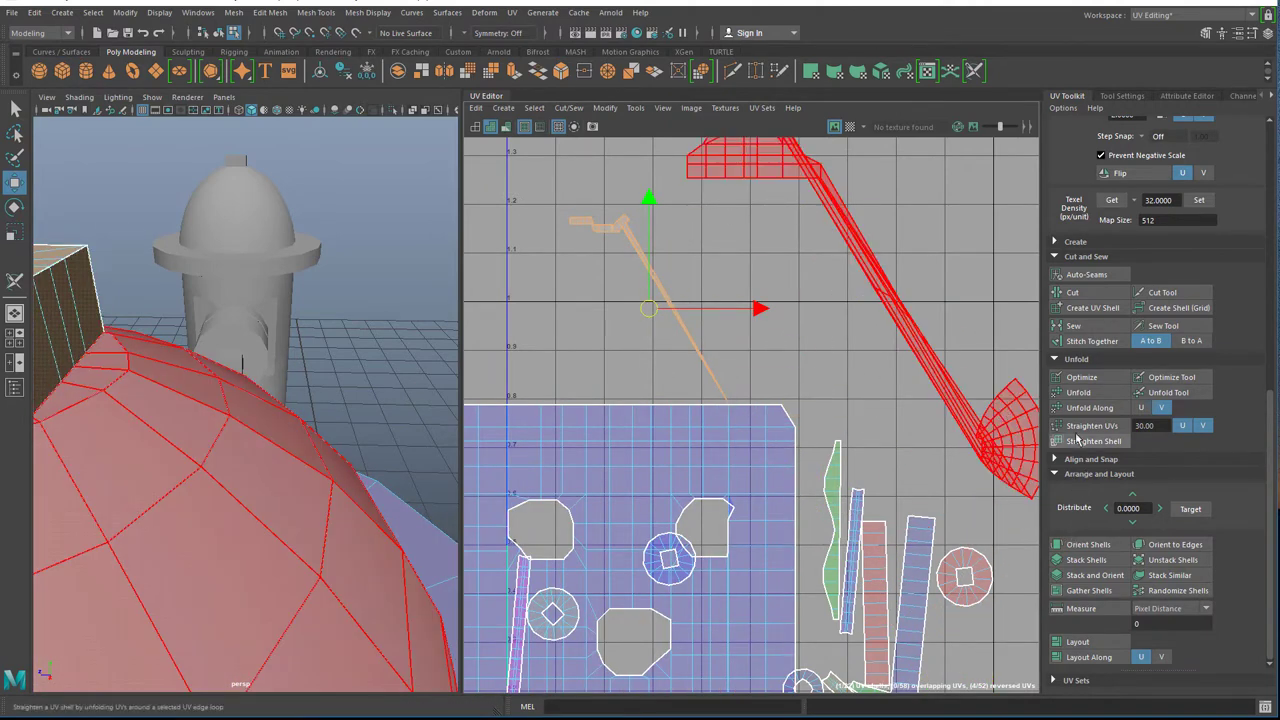
# Unfold the top nut's side shell and the dome shell.
pyautogui.click(1076, 392)
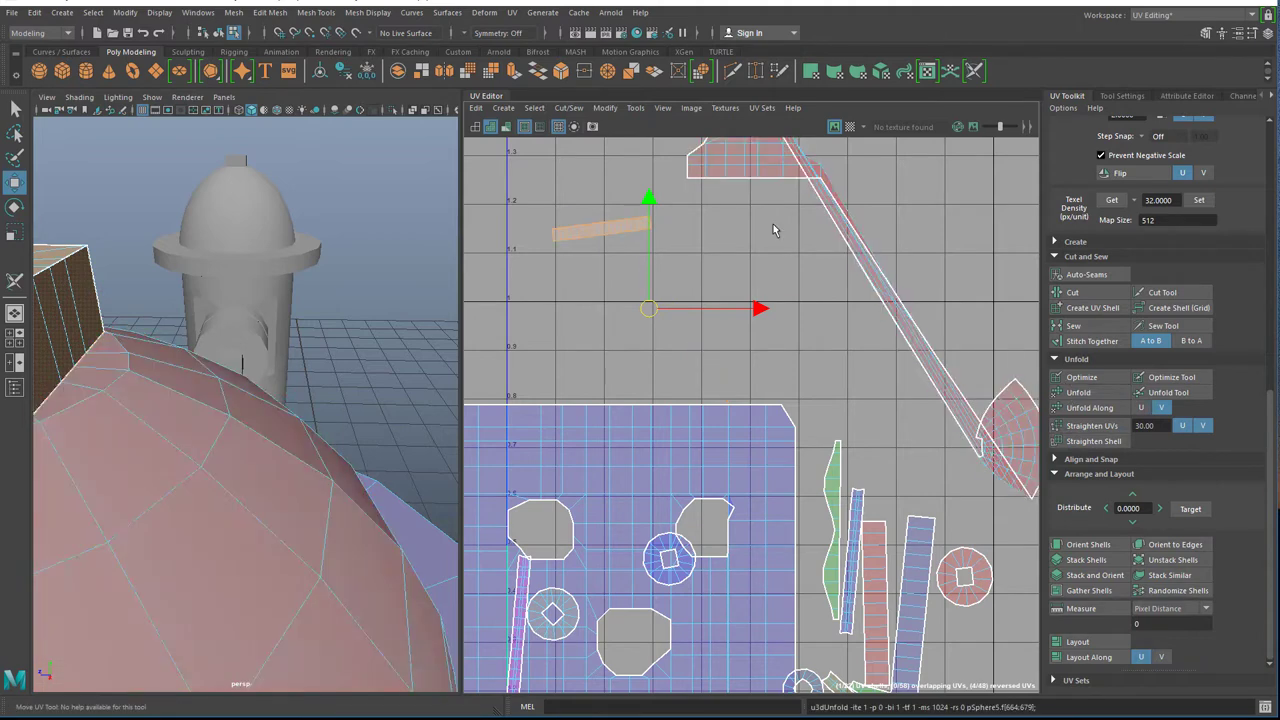
pyautogui.click(825, 204)
pyautogui.click(1078, 392)
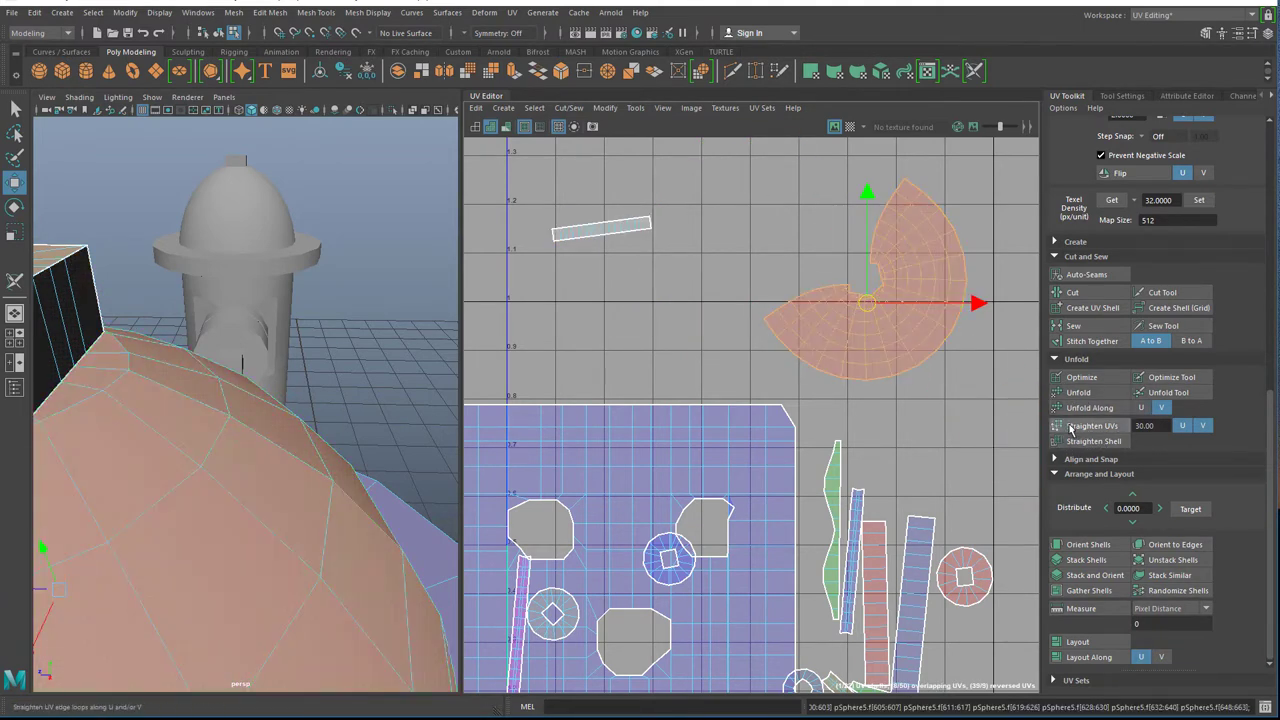
# Straighten the UVs of the dome shell and the nut's side strip in U and V with a value of 30.
pyautogui.click(1080, 425)
pyautogui.click(677, 266)
pyautogui.click(572, 222)
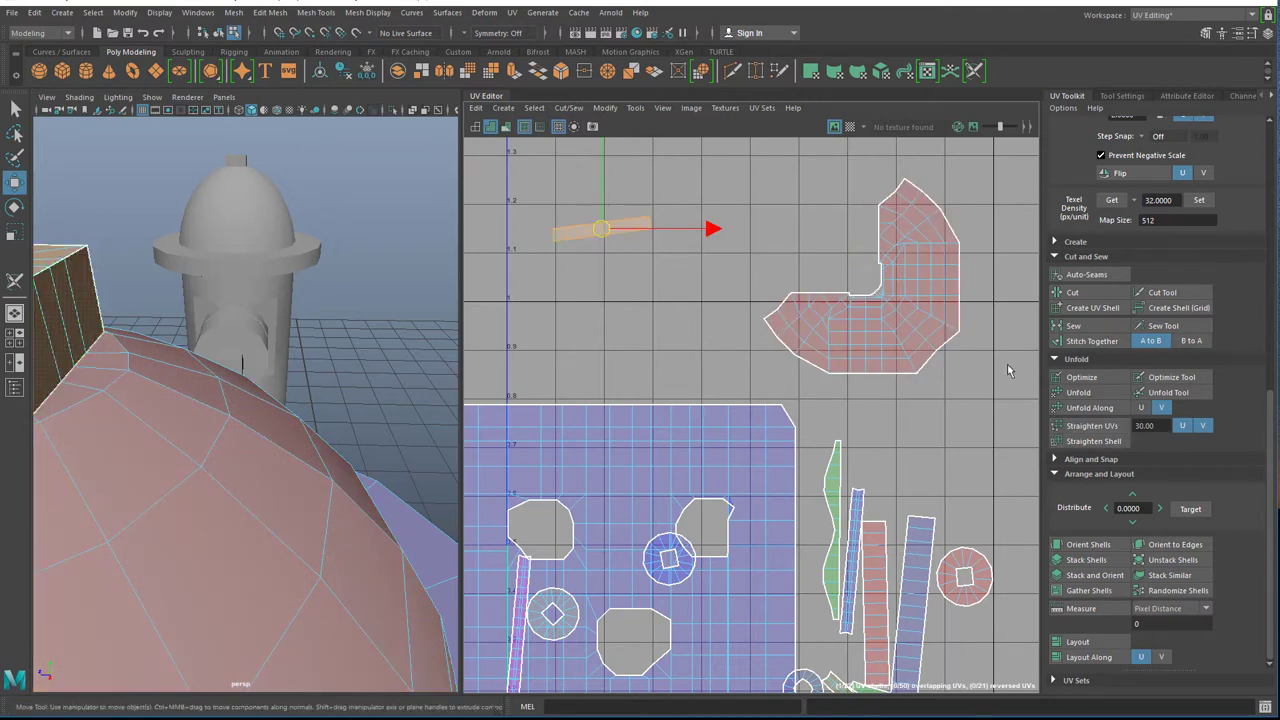
pyautogui.click(1102, 430)
pyautogui.click(672, 260)
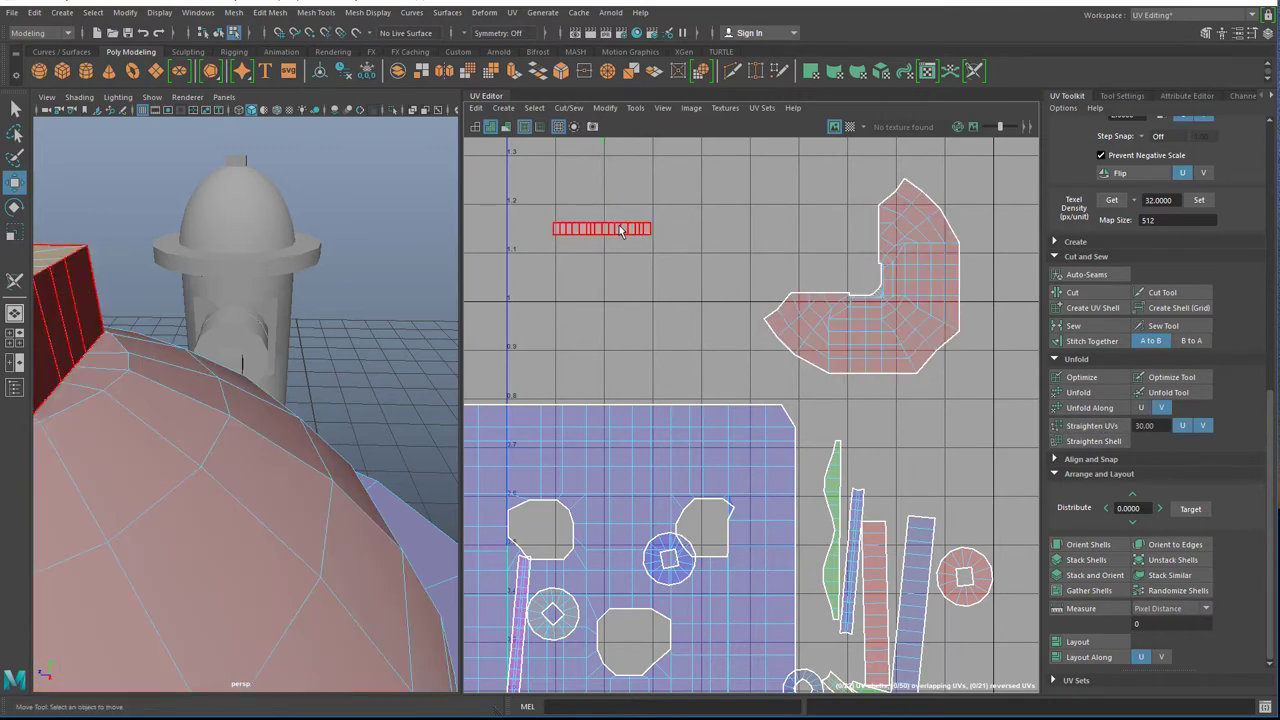
# Unfold the dome shell again and optimize its UVs.
pyautogui.click(900, 338)
pyautogui.click(1078, 392)
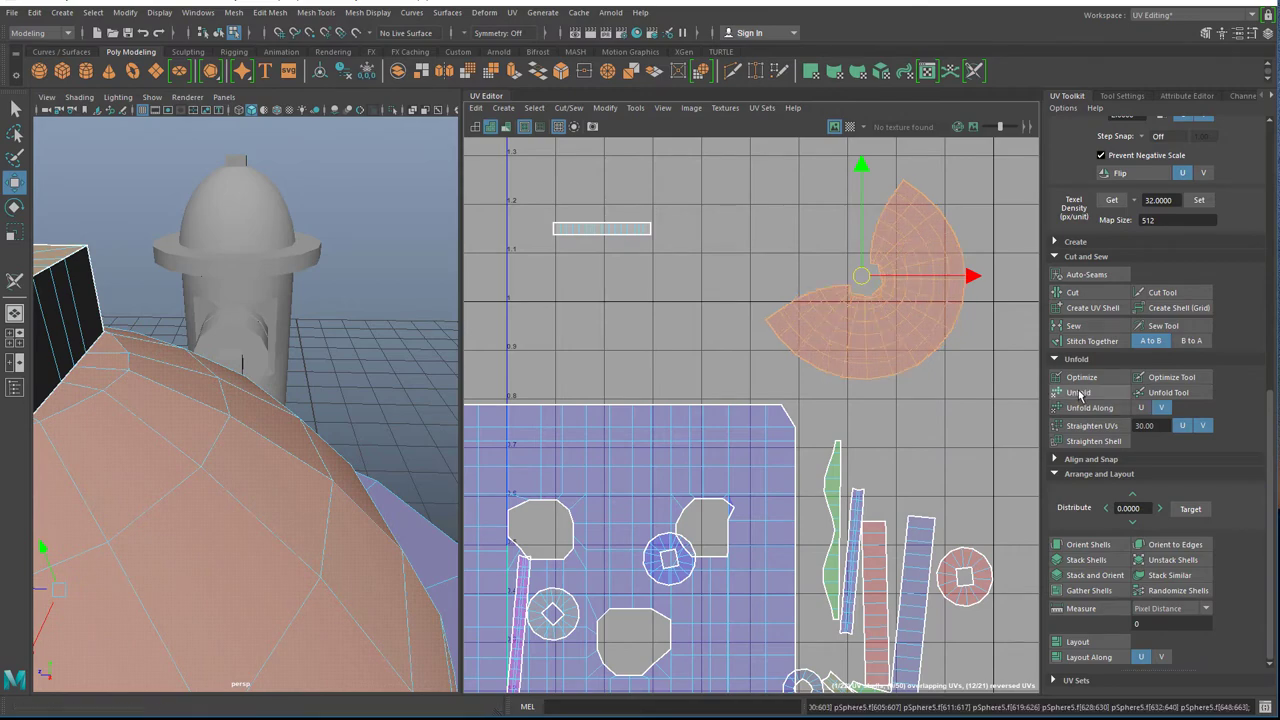
pyautogui.click(1080, 379)
pyautogui.click(785, 265)
# Select the edges along the fan-shaped dome shell's open gap and sew them together.
pyautogui.keyDown('alt'); pyautogui.moveTo(809, 282); pyautogui.dragTo(883, 310, button='right'); pyautogui.keyUp('alt')
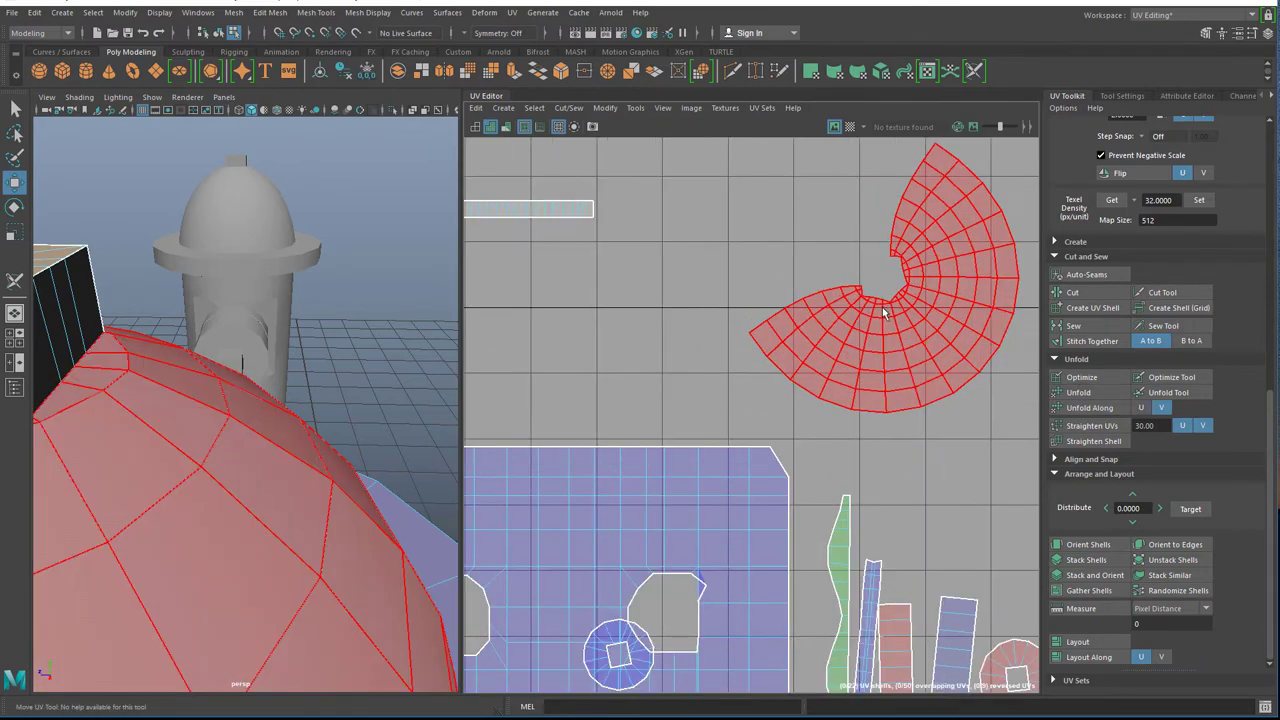
pyautogui.keyDown('alt'); pyautogui.moveTo(885, 312); pyautogui.dragTo(755, 412, button='middle'); pyautogui.keyUp('alt')
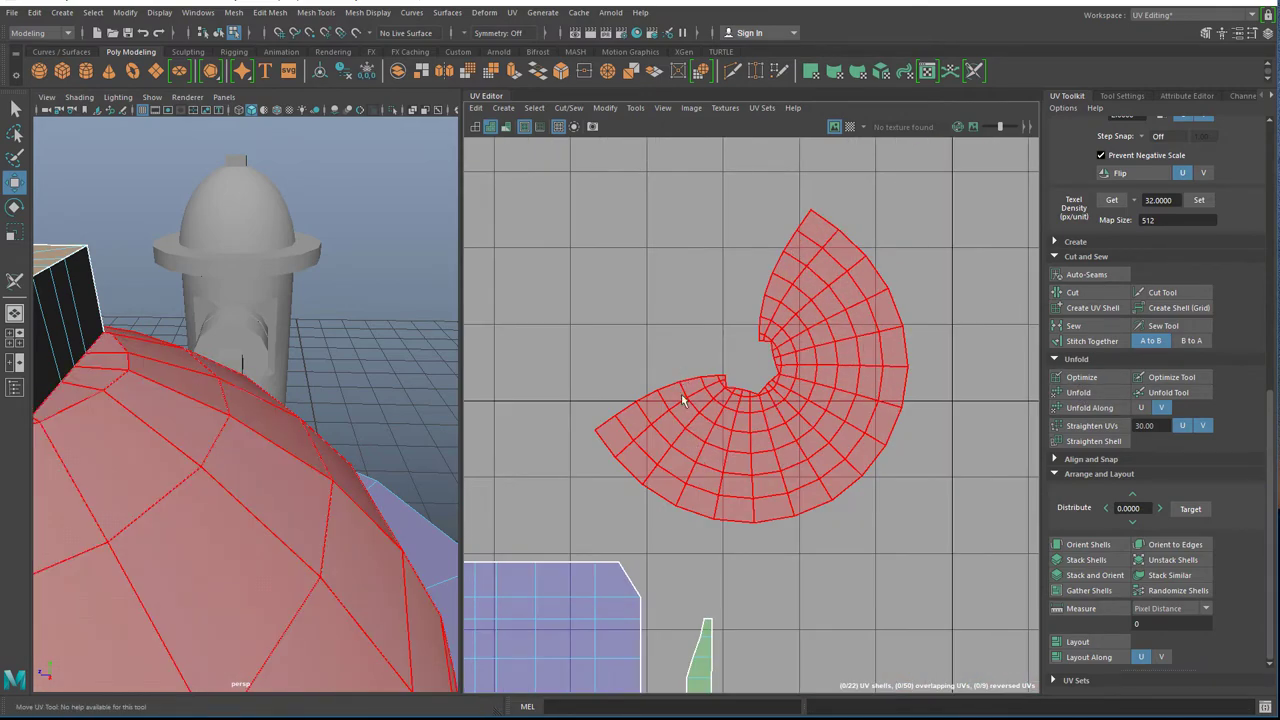
pyautogui.scroll(-3, 668, 392)
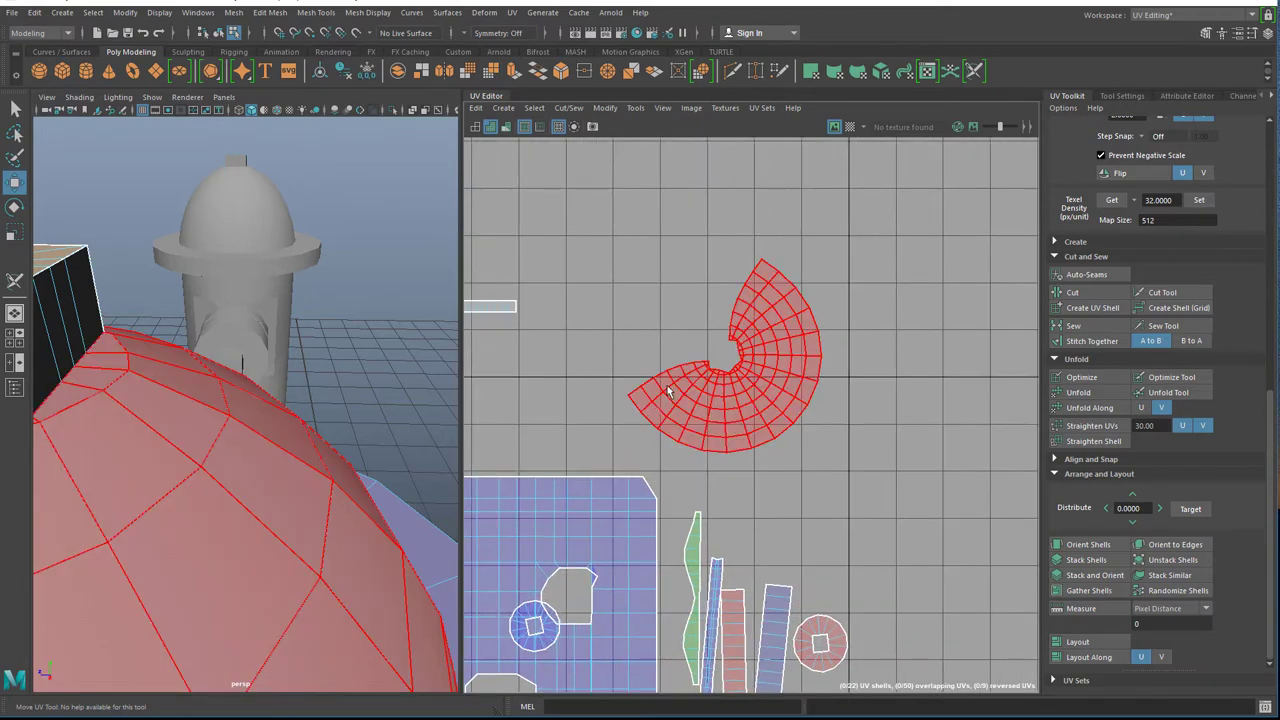
pyautogui.rightClick(683, 358)
pyautogui.click(671, 321)
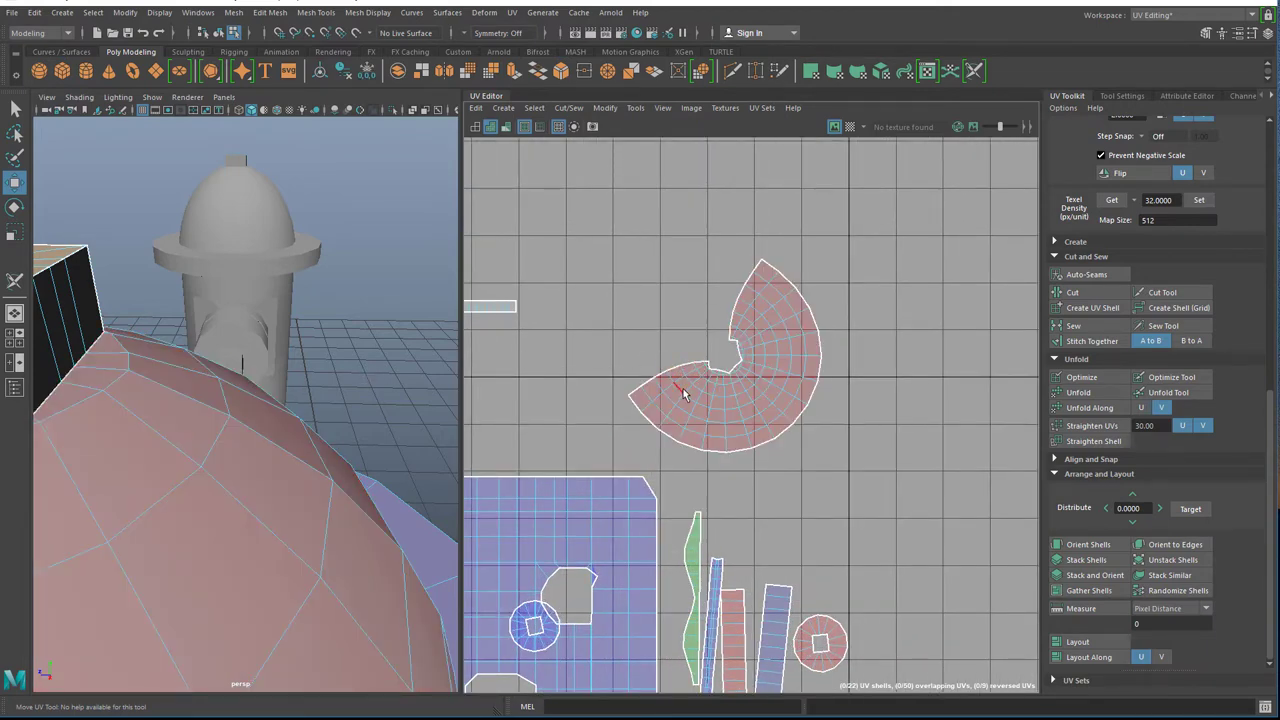
pyautogui.scroll(3, 690, 395)
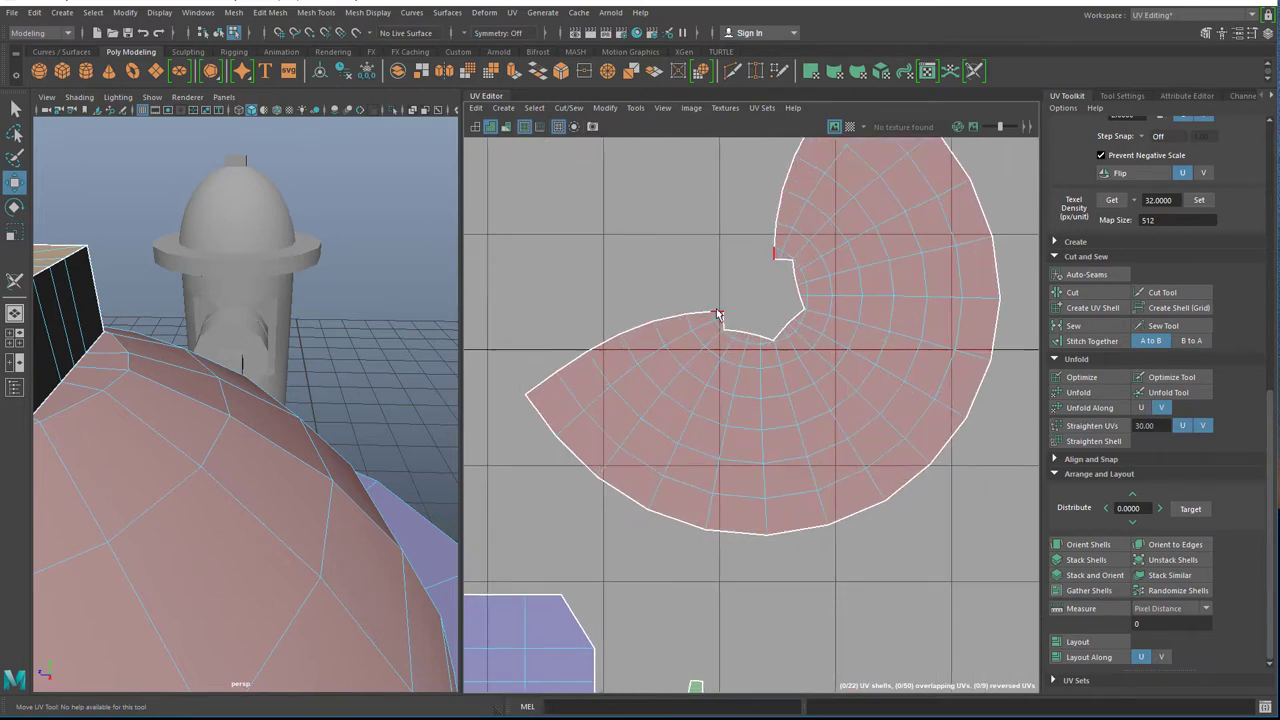
pyautogui.click(718, 313)
pyautogui.keyDown('shift'); pyautogui.click(698, 316); pyautogui.keyUp('shift')
pyautogui.keyDown('shift'); pyautogui.click(672, 321); pyautogui.keyUp('shift')
pyautogui.keyDown('shift'); pyautogui.click(637, 329); pyautogui.keyUp('shift')
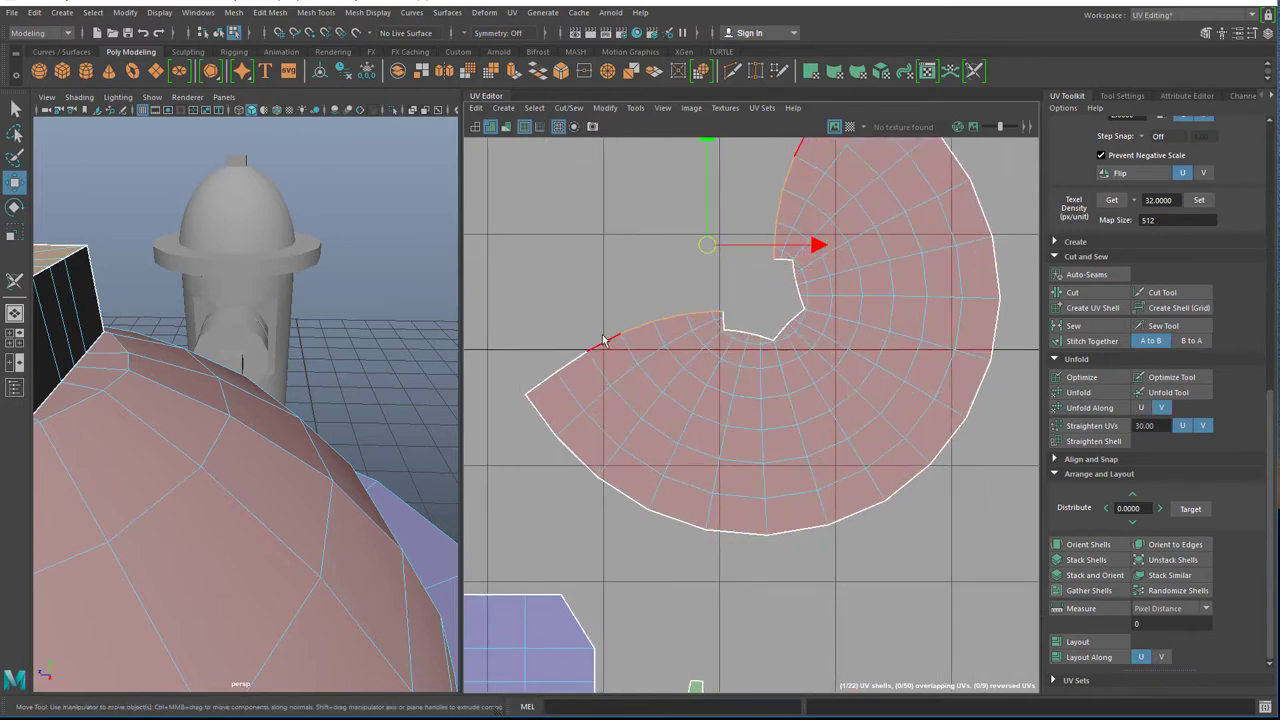
pyautogui.moveTo(603, 340); pyautogui.dragTo(527, 393)
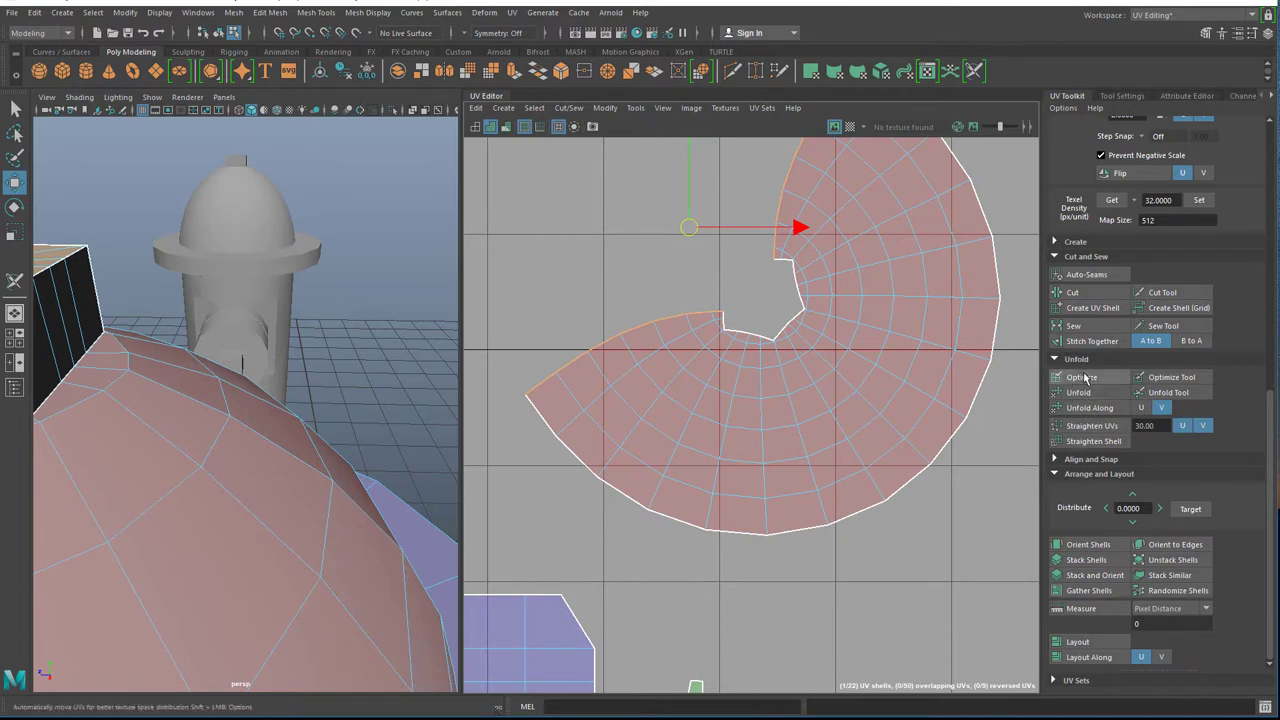
pyautogui.click(1073, 326)
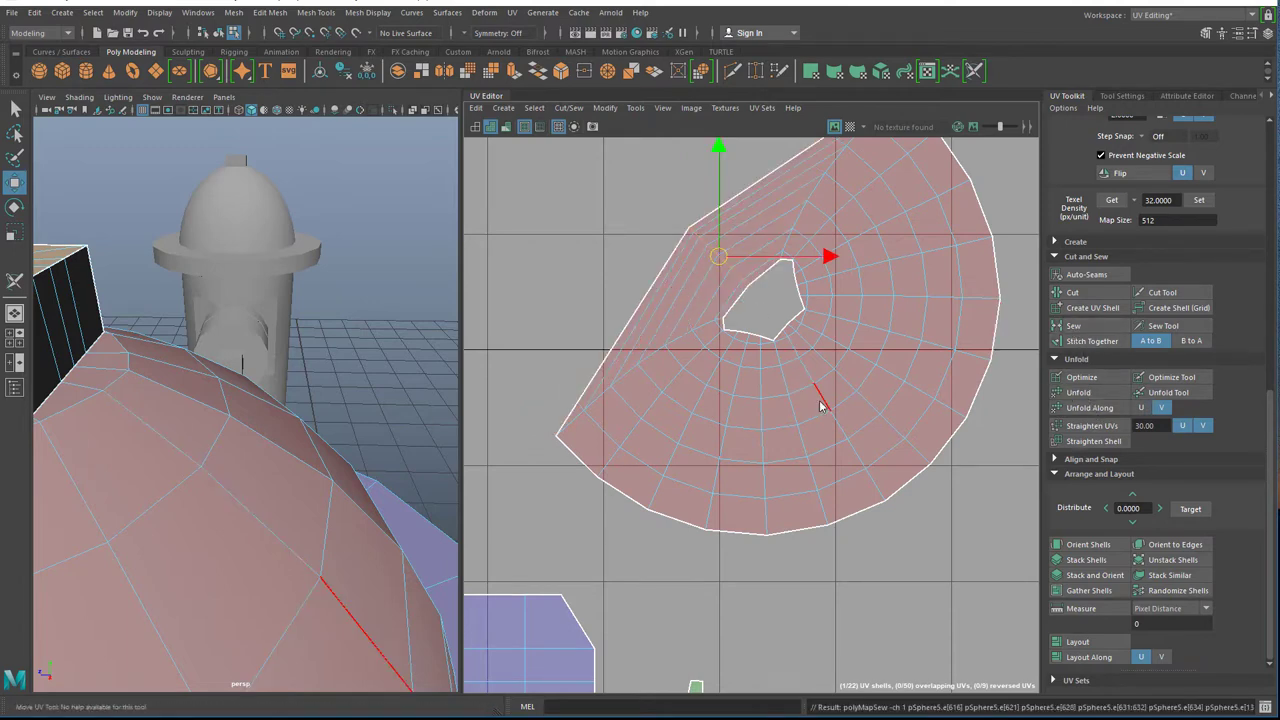
# Select the sewn dome shell's UVs and unfold them into a round shell.
pyautogui.moveTo(818, 399); pyautogui.dragTo(757, 379, button='right')
pyautogui.click(769, 395)
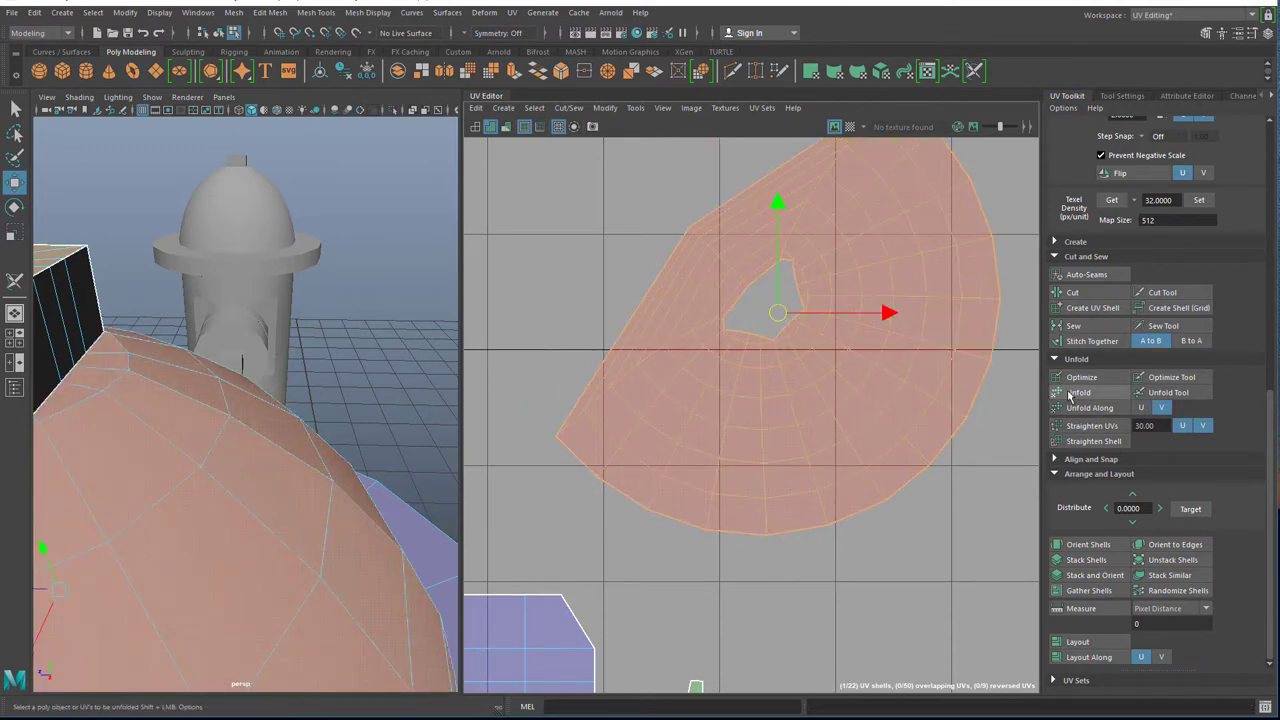
pyautogui.click(1072, 393)
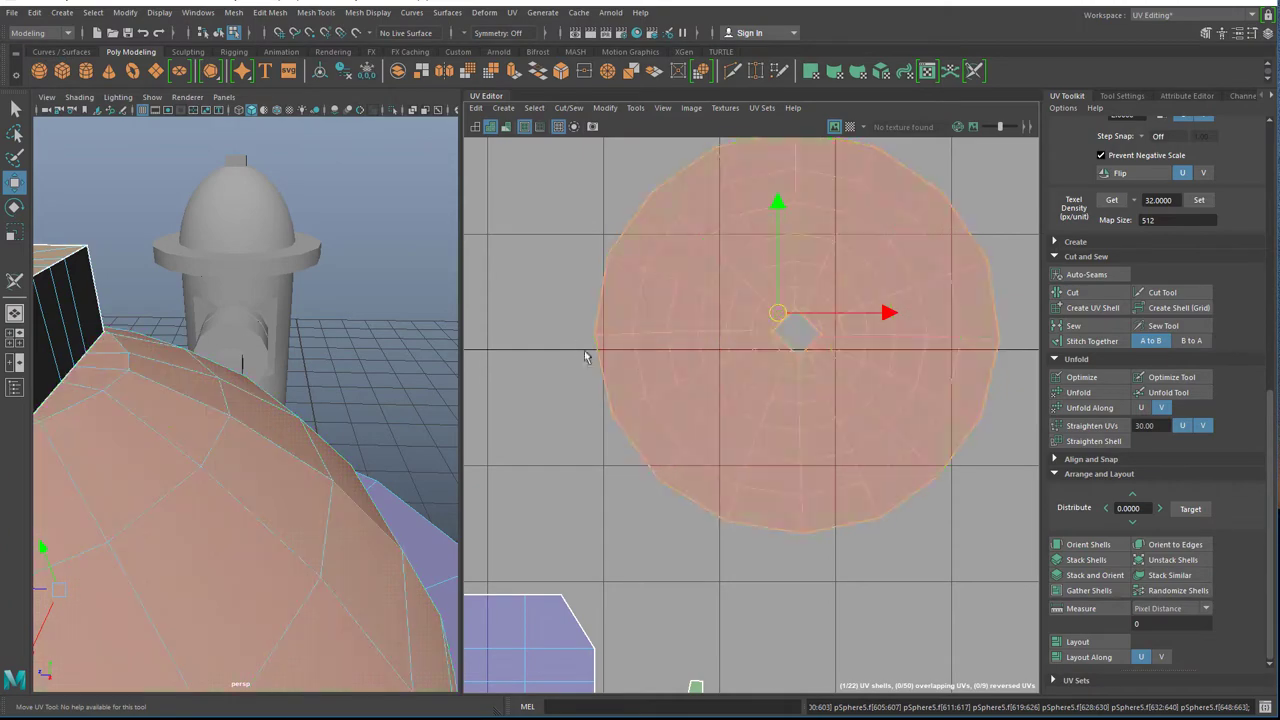
# Move the large body UV shell sideways out of the 0–1 tile, clear of the smaller shells overlapping it.
pyautogui.scroll(-10, 610, 404)
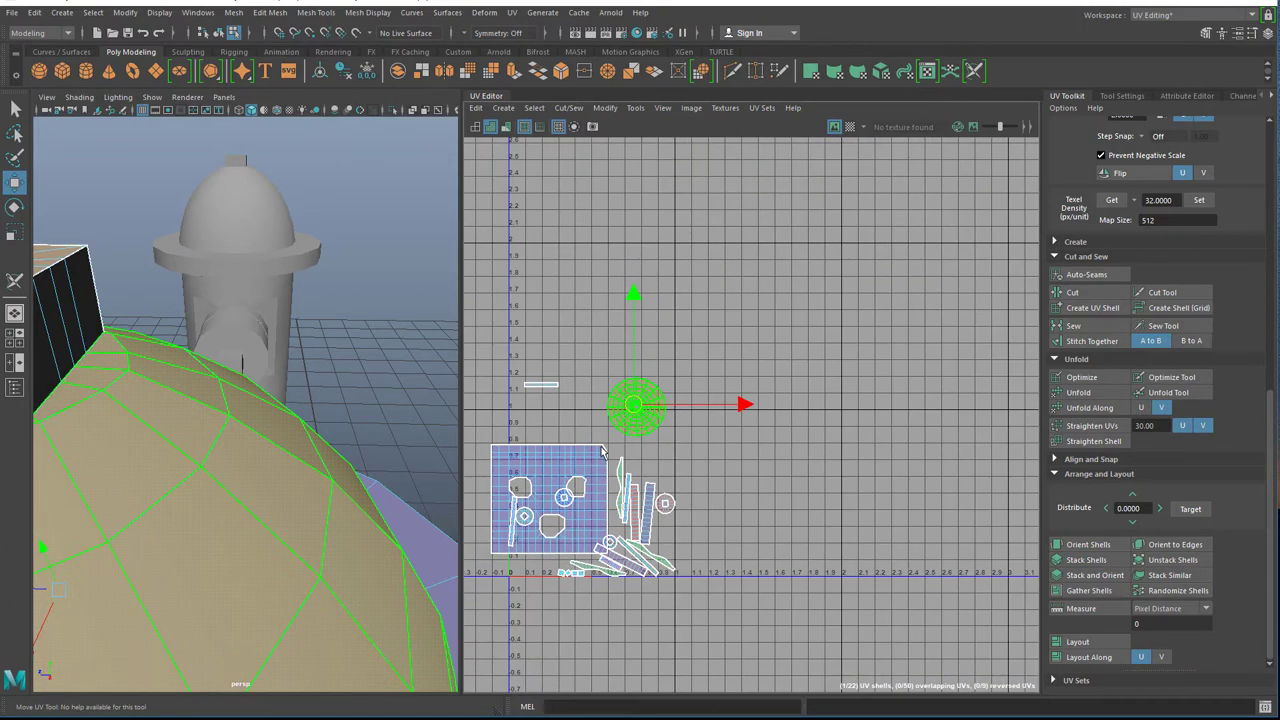
pyautogui.keyDown('alt'); pyautogui.moveTo(610, 421); pyautogui.dragTo(887, 312, button='middle'); pyautogui.keyUp('alt')
pyautogui.scroll(3, 813, 415)
pyautogui.scroll(5, 813, 415)
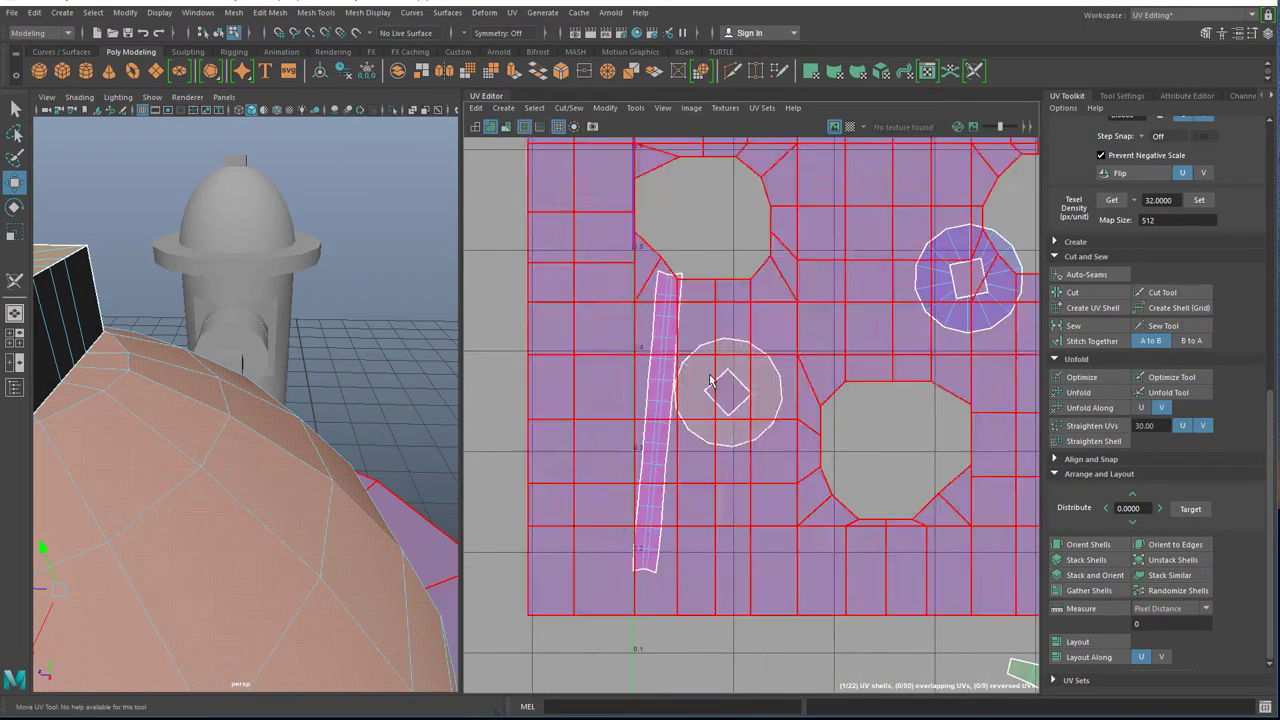
pyautogui.press('w')
pyautogui.scroll(-1, 633, 360)
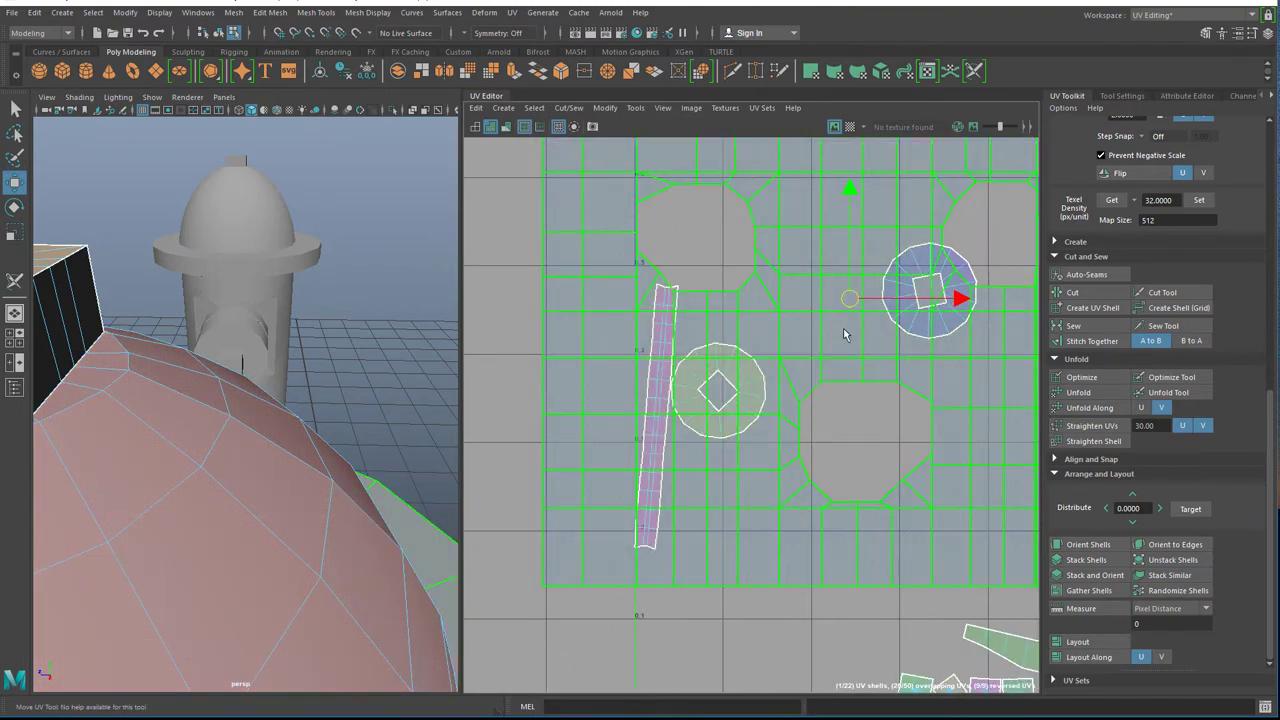
pyautogui.scroll(-4, 843, 333)
pyautogui.moveTo(843, 333); pyautogui.dragTo(680, 311, button='middle')
pyautogui.moveTo(680, 311); pyautogui.dragTo(491, 311)
pyautogui.scroll(4, 684, 386)
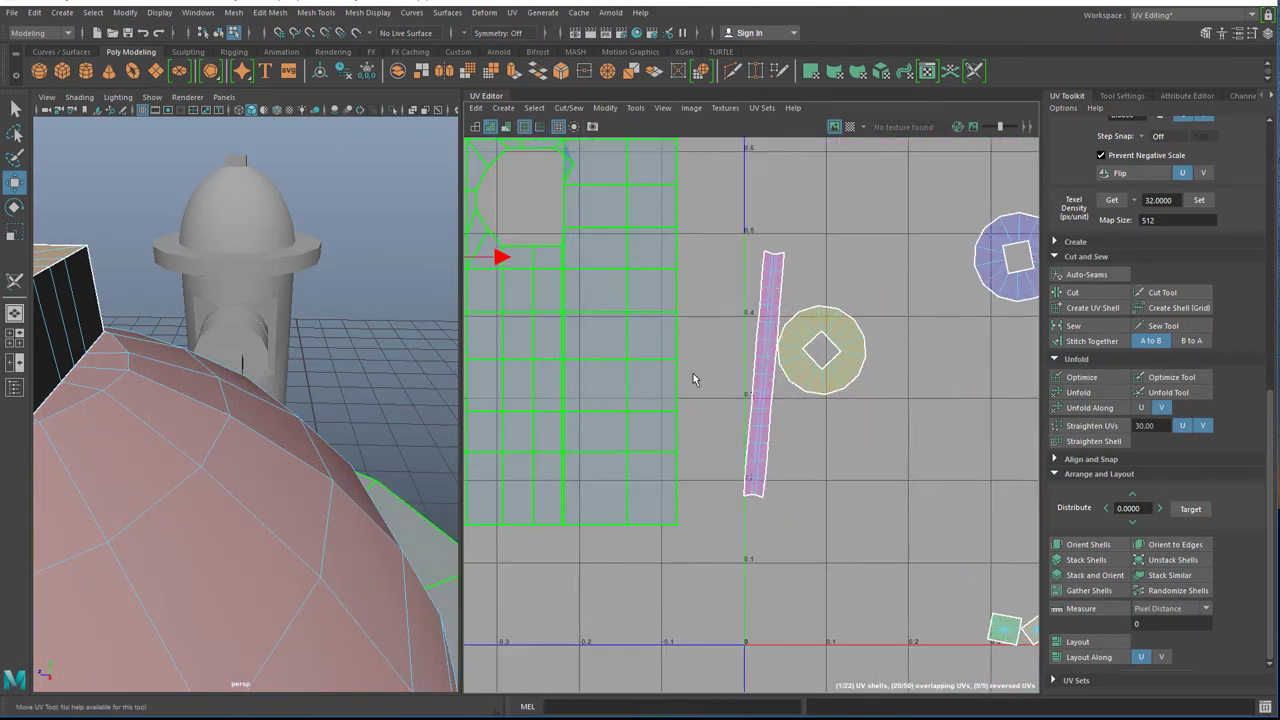
# Straighten the UVs of the narrow strip, the wide tilted strip, the curved shell and the four small squares in U and V at 30.
pyautogui.click(777, 348)
pyautogui.click(1074, 424)
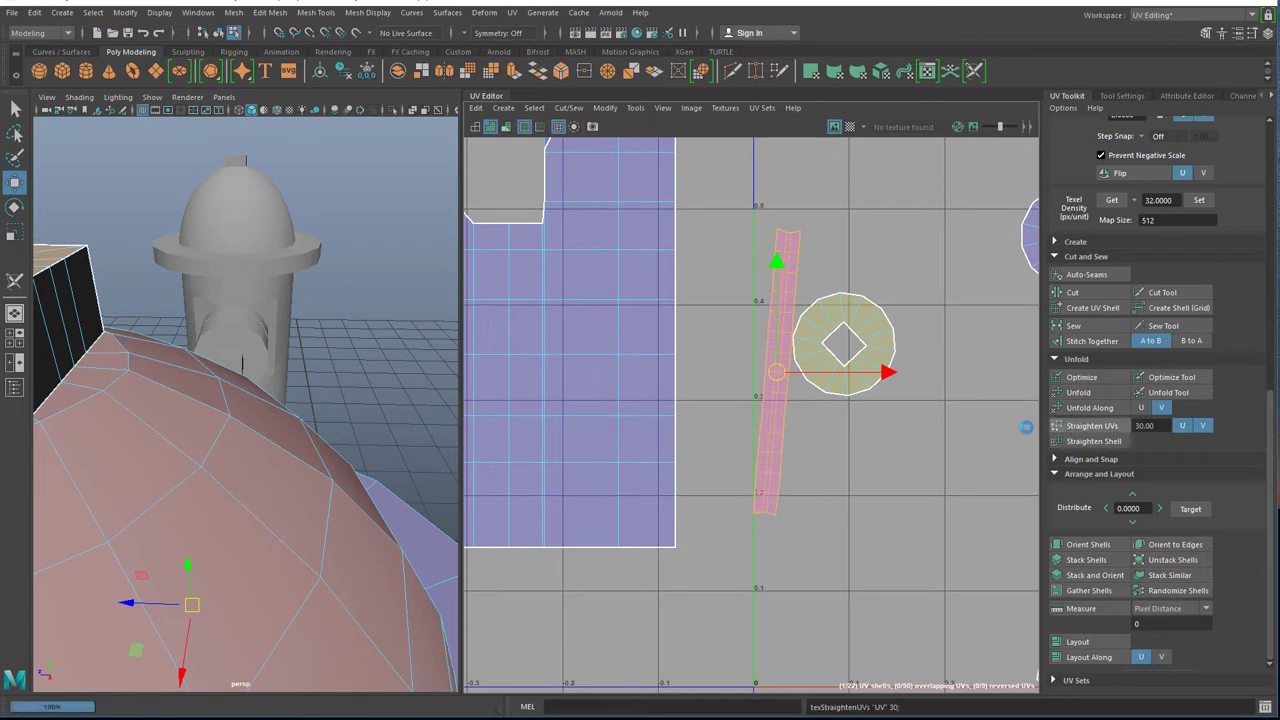
pyautogui.keyDown('alt'); pyautogui.moveTo(851, 460); pyautogui.dragTo(409, 391, button='middle'); pyautogui.keyUp('alt')
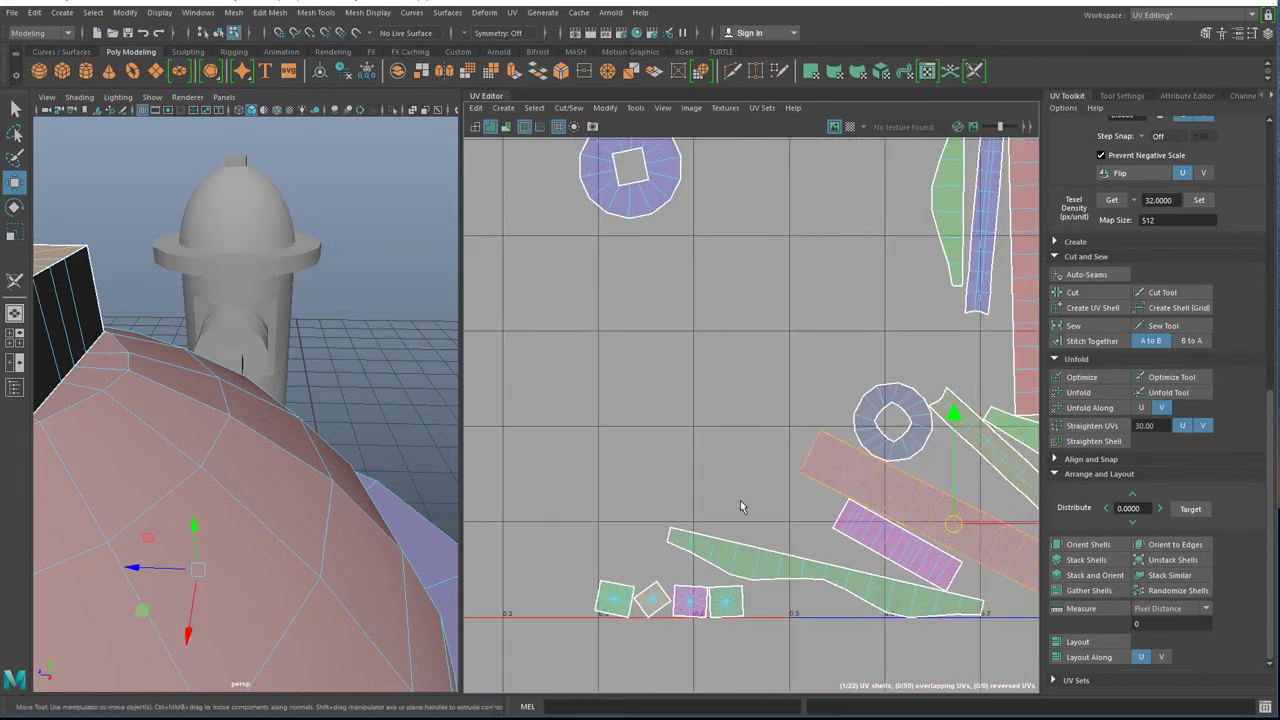
pyautogui.scroll(-2, 742, 505)
pyautogui.keyDown('shift'); pyautogui.click(705, 535); pyautogui.keyUp('shift')
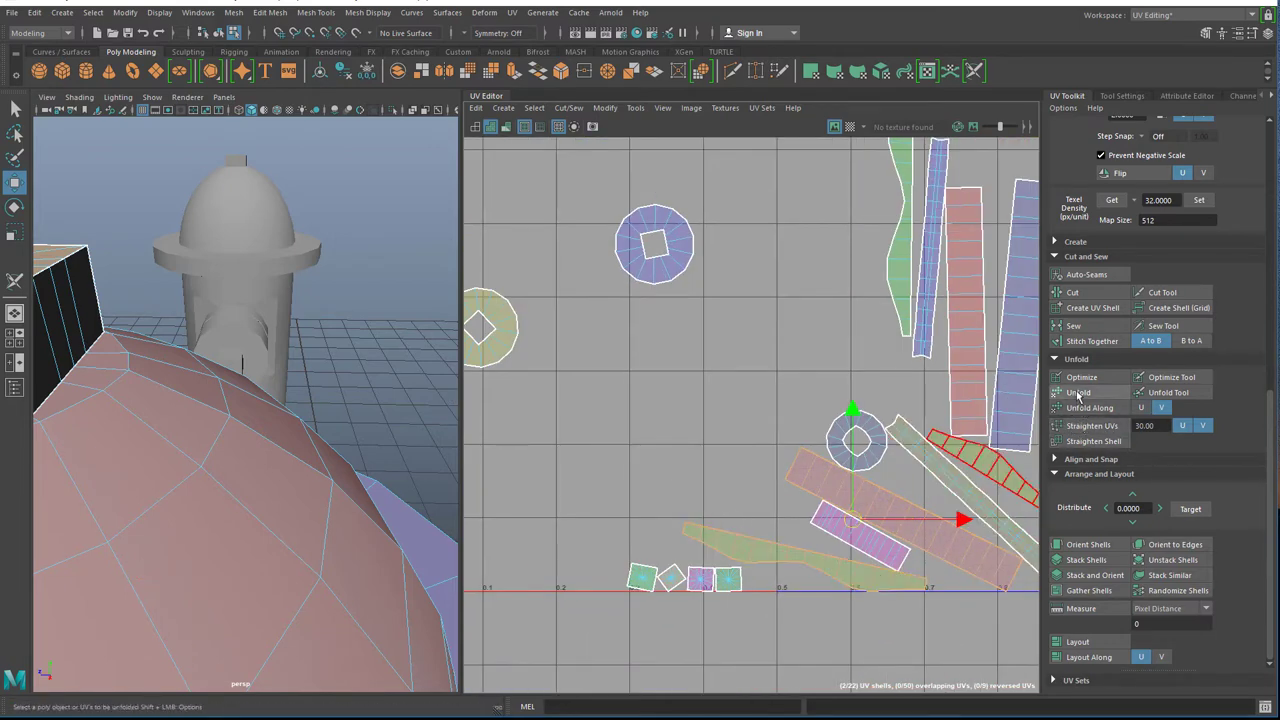
pyautogui.click(1086, 425)
pyautogui.moveTo(625, 578); pyautogui.dragTo(803, 603)
pyautogui.click(1074, 428)
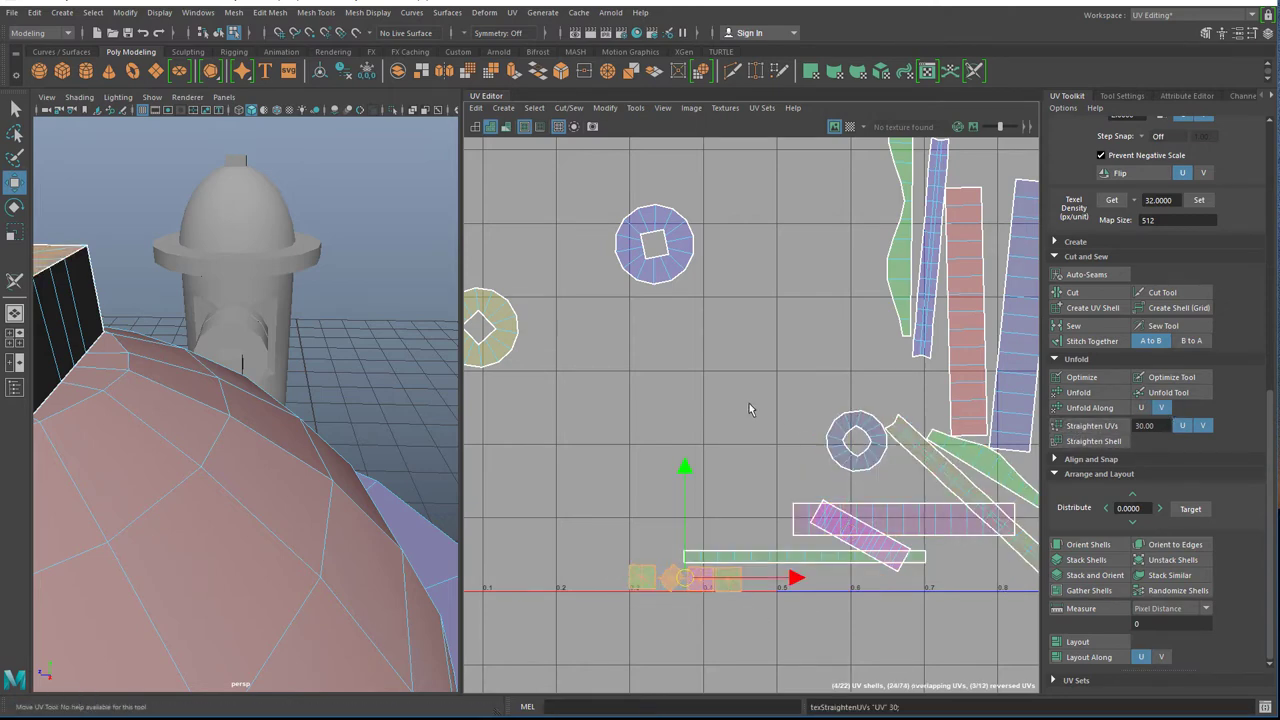
# Unfold the distorted small shell among the squares, move it above their row and rotate it upright.
pyautogui.scroll(3, 690, 505)
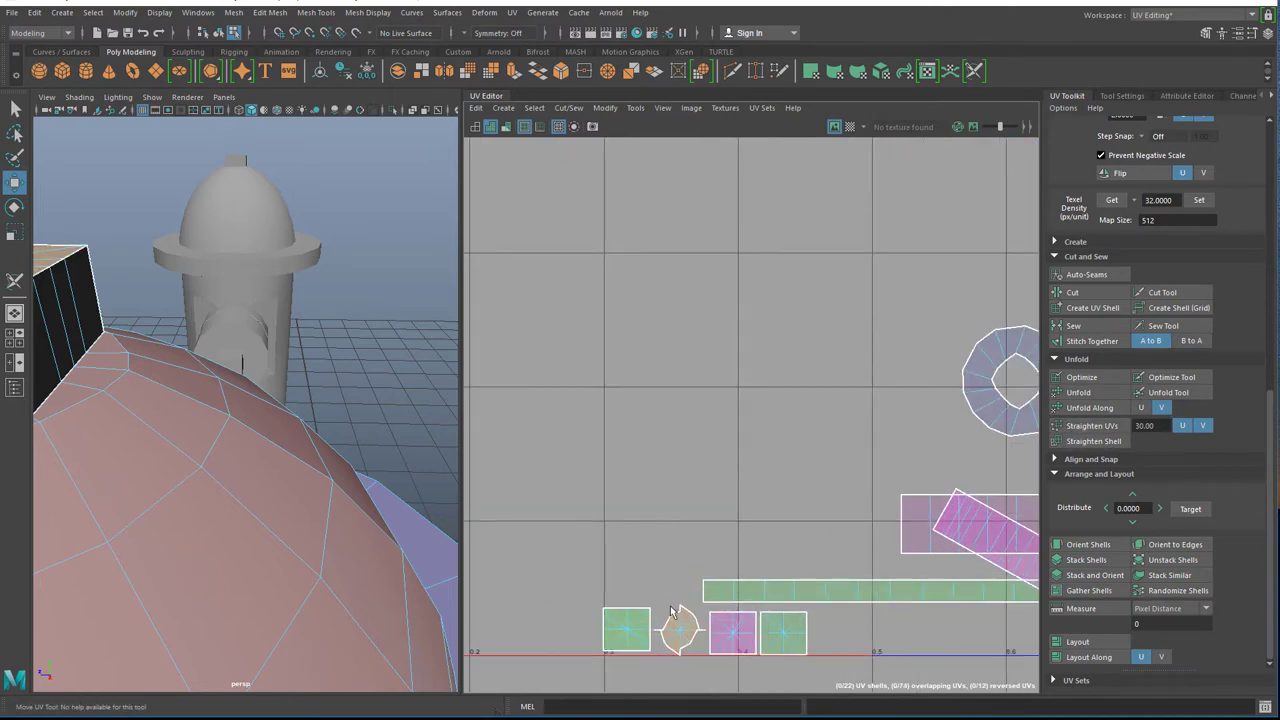
pyautogui.click(1070, 392)
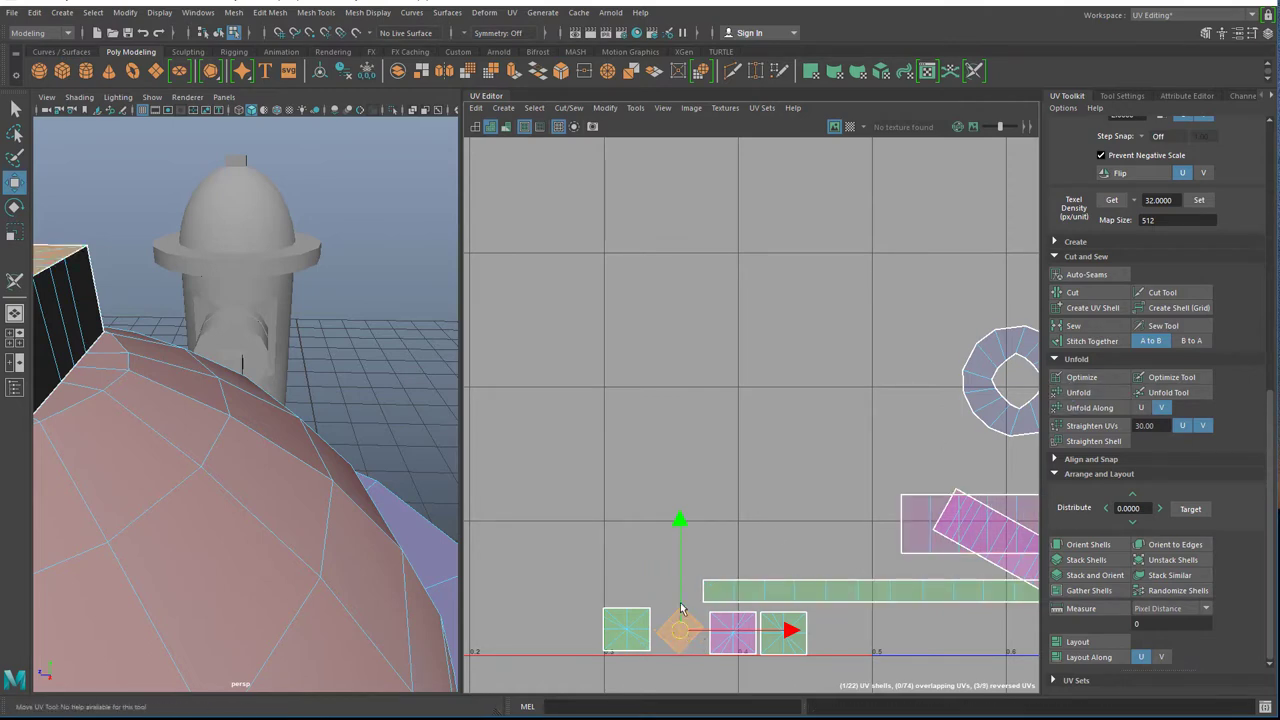
pyautogui.moveTo(695, 648); pyautogui.dragTo(690, 506)
pyautogui.press('e')
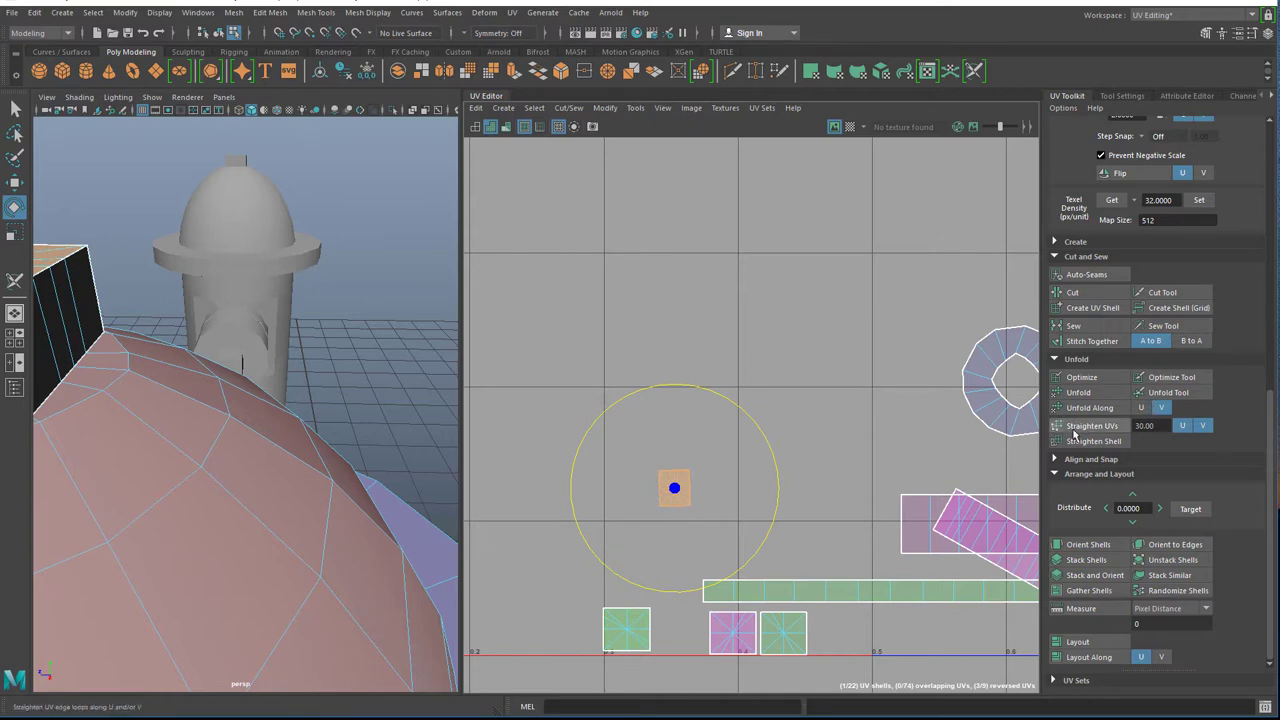
pyautogui.click(835, 448)
# Rotate the short tilted strip overlapping the wide strip until it is level and straighten its UVs in U and V.
pyautogui.scroll(-1, 829, 453)
pyautogui.keyDown('alt'); pyautogui.moveTo(829, 446); pyautogui.dragTo(495, 327, button='middle'); pyautogui.keyUp('alt')
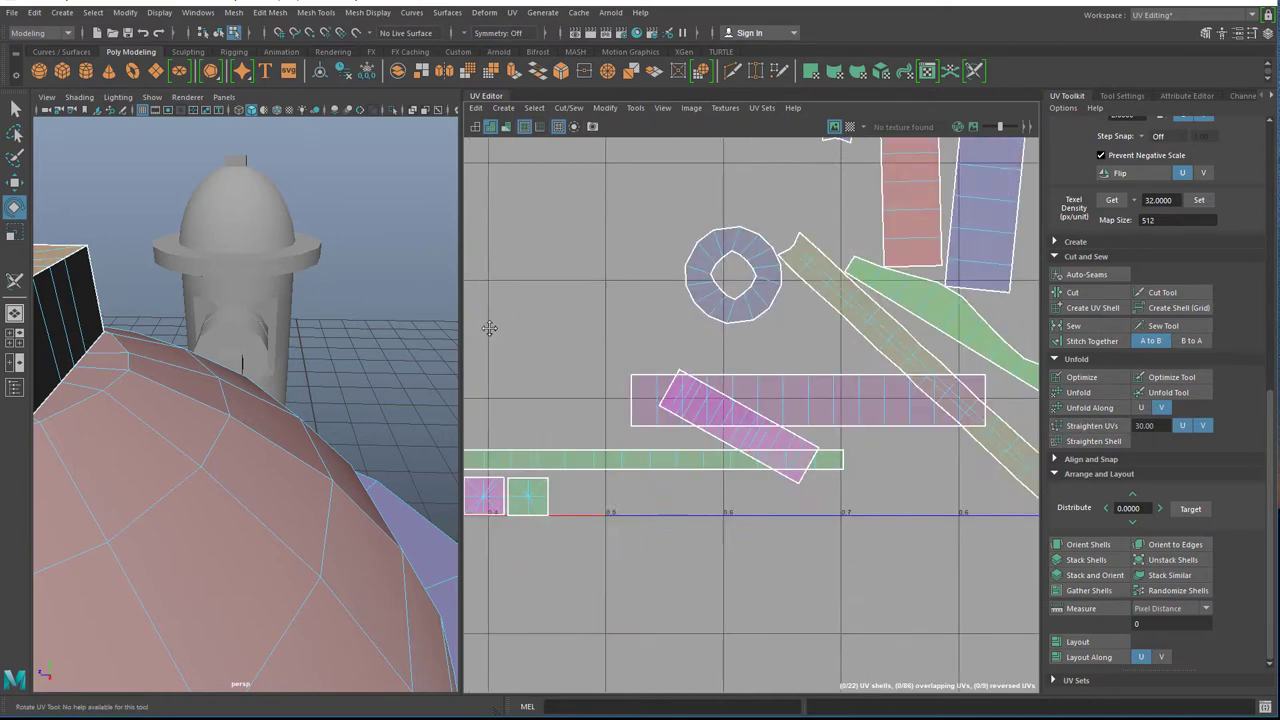
pyautogui.moveTo(796, 460); pyautogui.dragTo(697, 435)
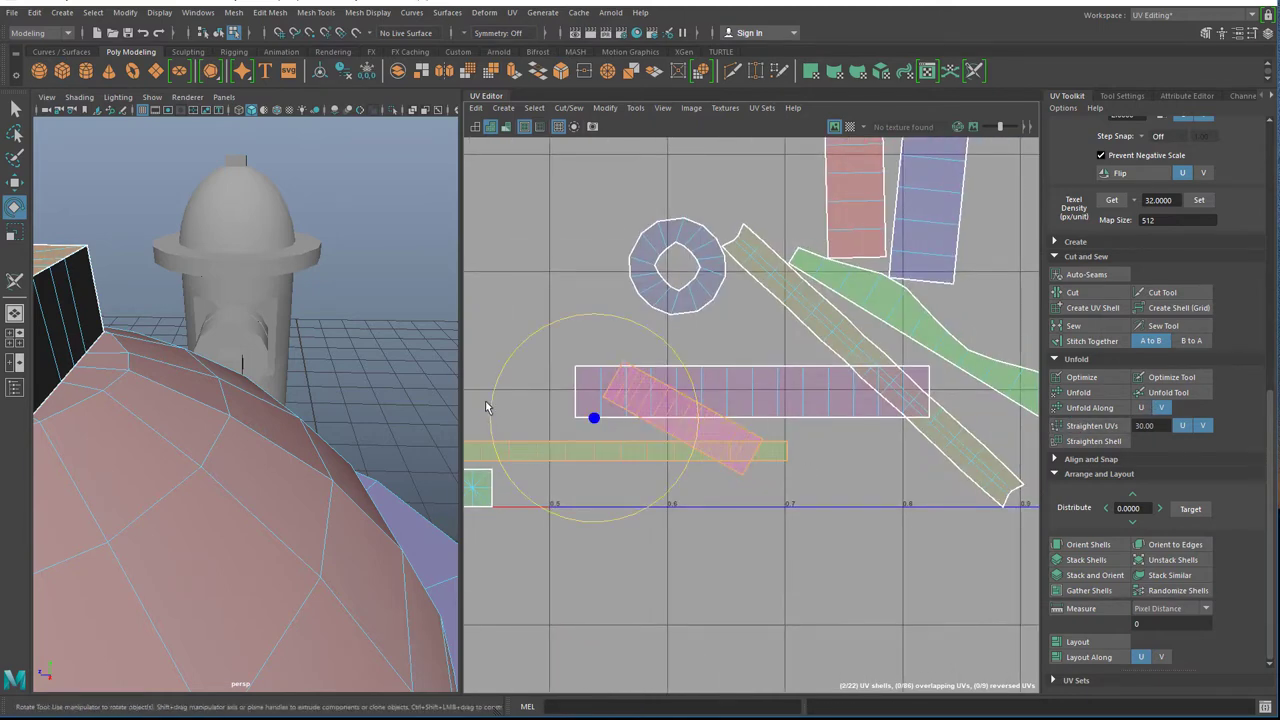
pyautogui.click(708, 583)
pyautogui.click(699, 432)
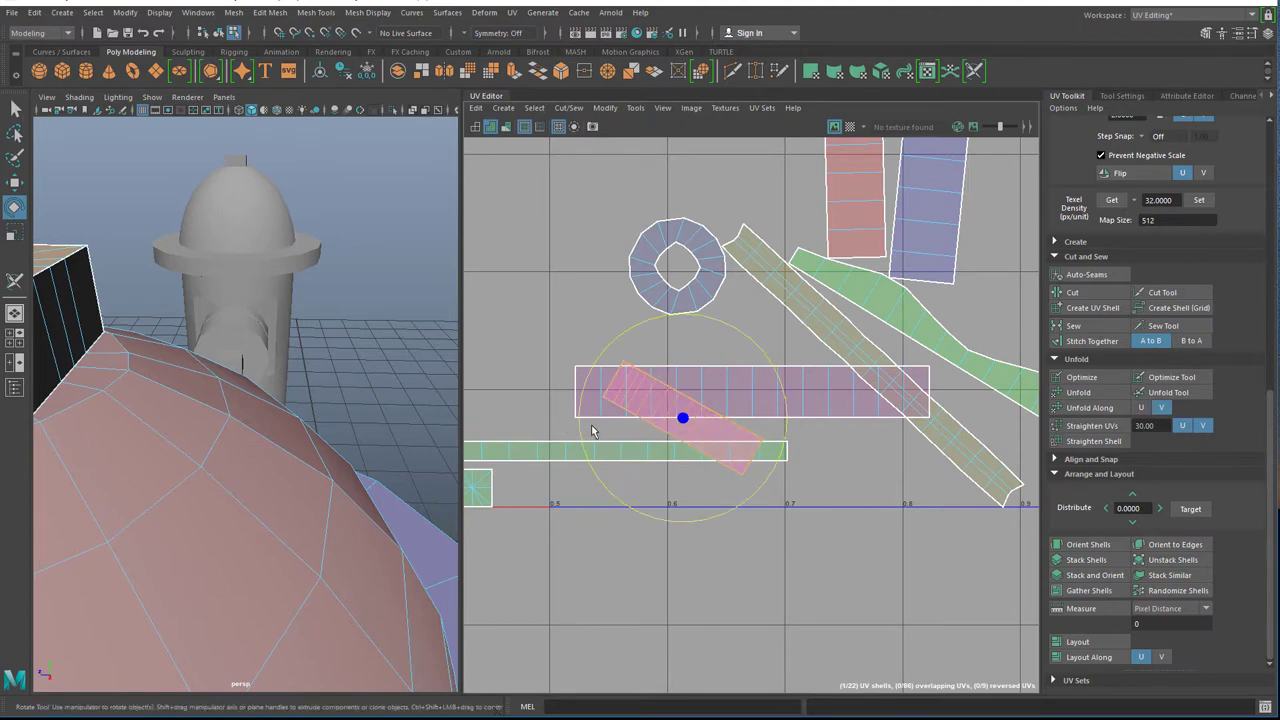
pyautogui.moveTo(578, 438); pyautogui.dragTo(598, 498)
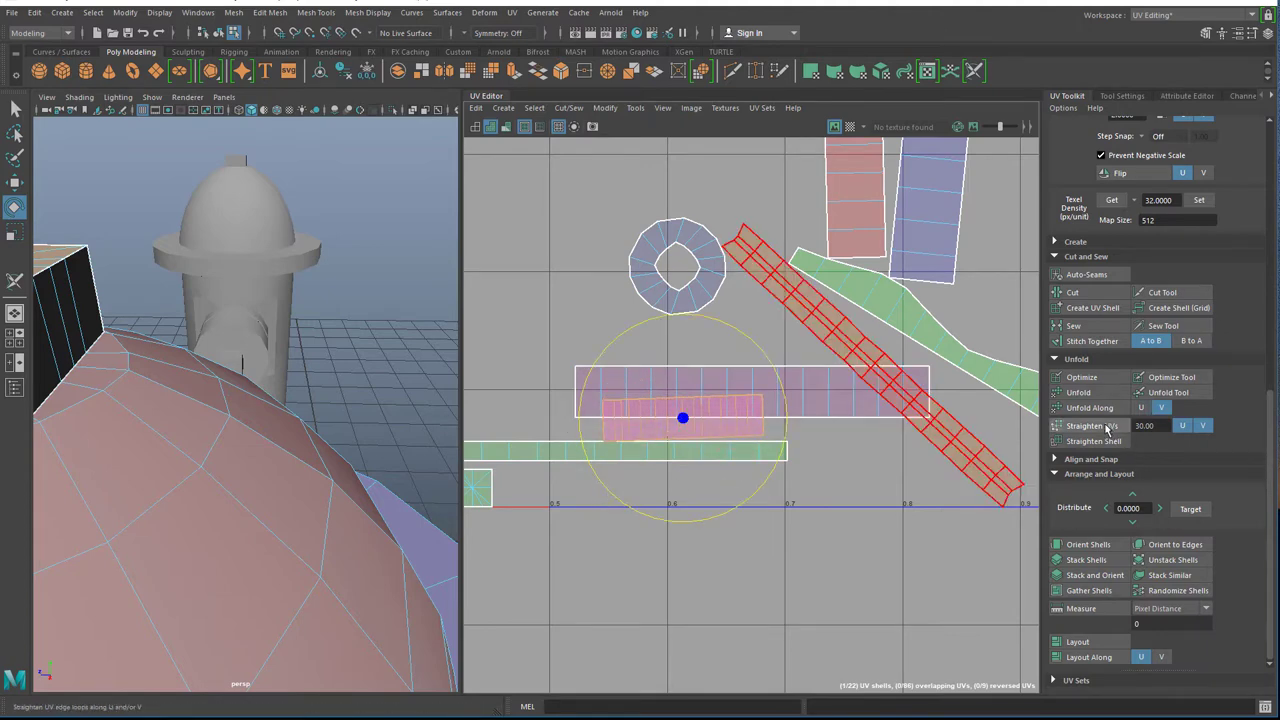
# Rotate the long diagonal strip until it is level and straighten its UVs in U and V with a value of 30.
pyautogui.keyDown('alt'); pyautogui.moveTo(903, 446); pyautogui.dragTo(765, 510, button='middle'); pyautogui.keyUp('alt')
pyautogui.click(735, 398)
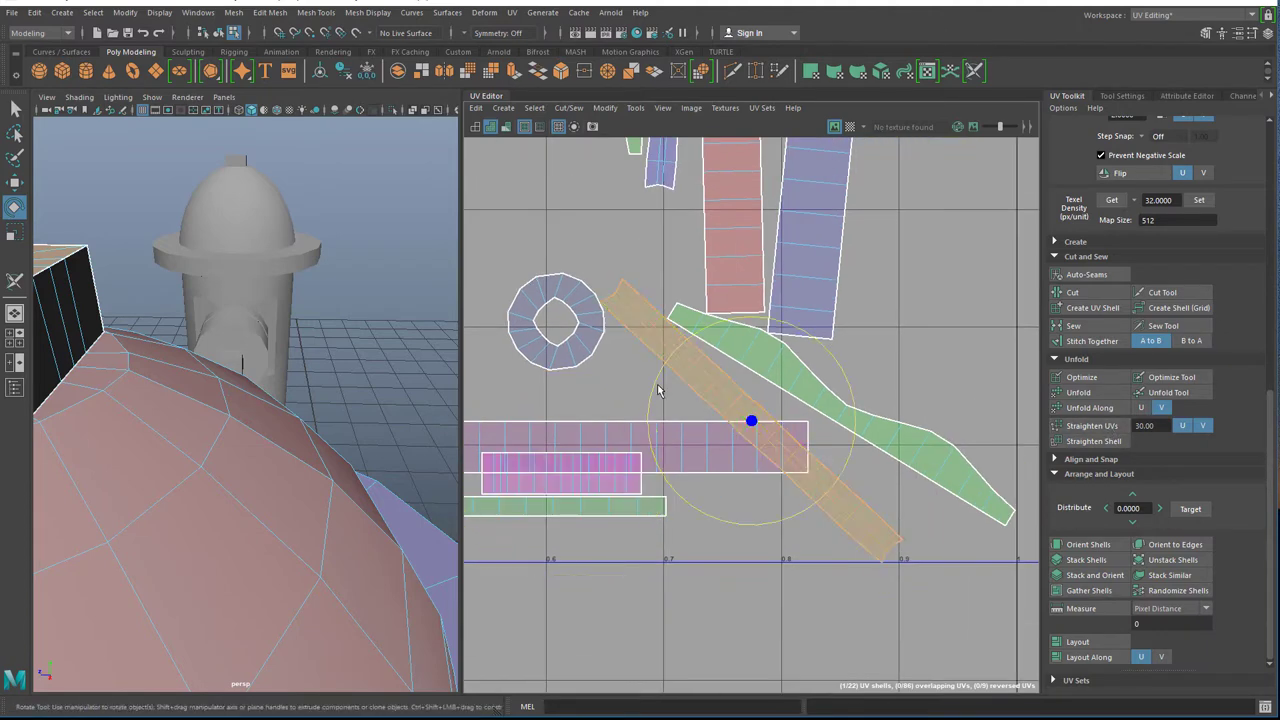
pyautogui.moveTo(660, 390); pyautogui.dragTo(730, 460)
pyautogui.click(1090, 426)
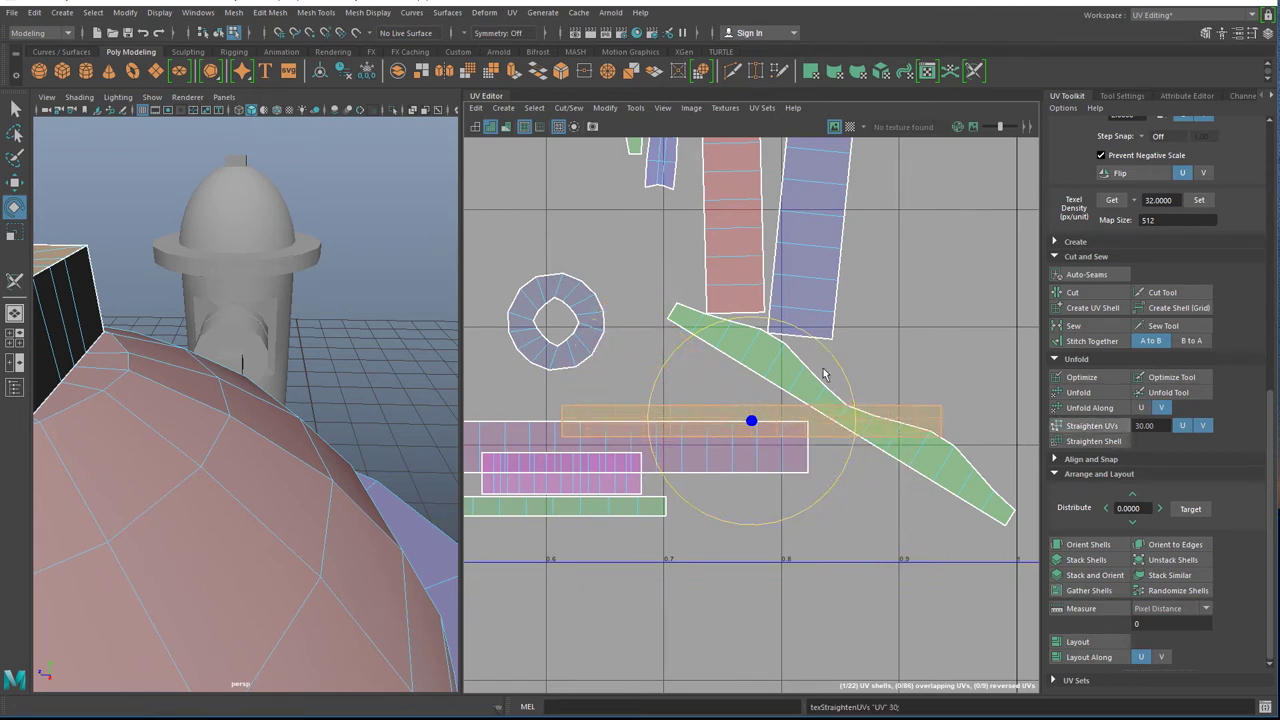
# Rotate the wavy diagonal shell until it is level and straighten its UVs in U and V with a value of 30.
pyautogui.click(743, 355)
pyautogui.moveTo(743, 390); pyautogui.dragTo(748, 443)
pyautogui.click(1093, 425)
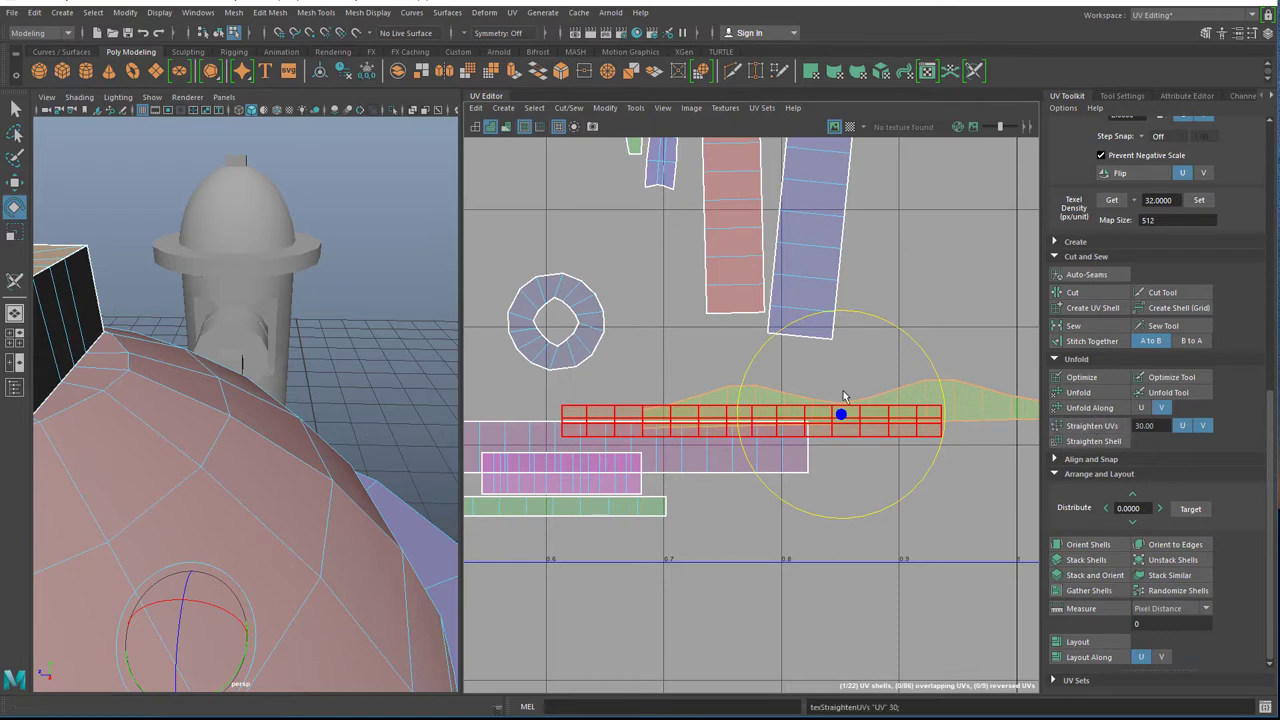
# Try a full unfold of the straightened wavy shell, check its shape and undo the unfold.
pyautogui.click(1080, 400)
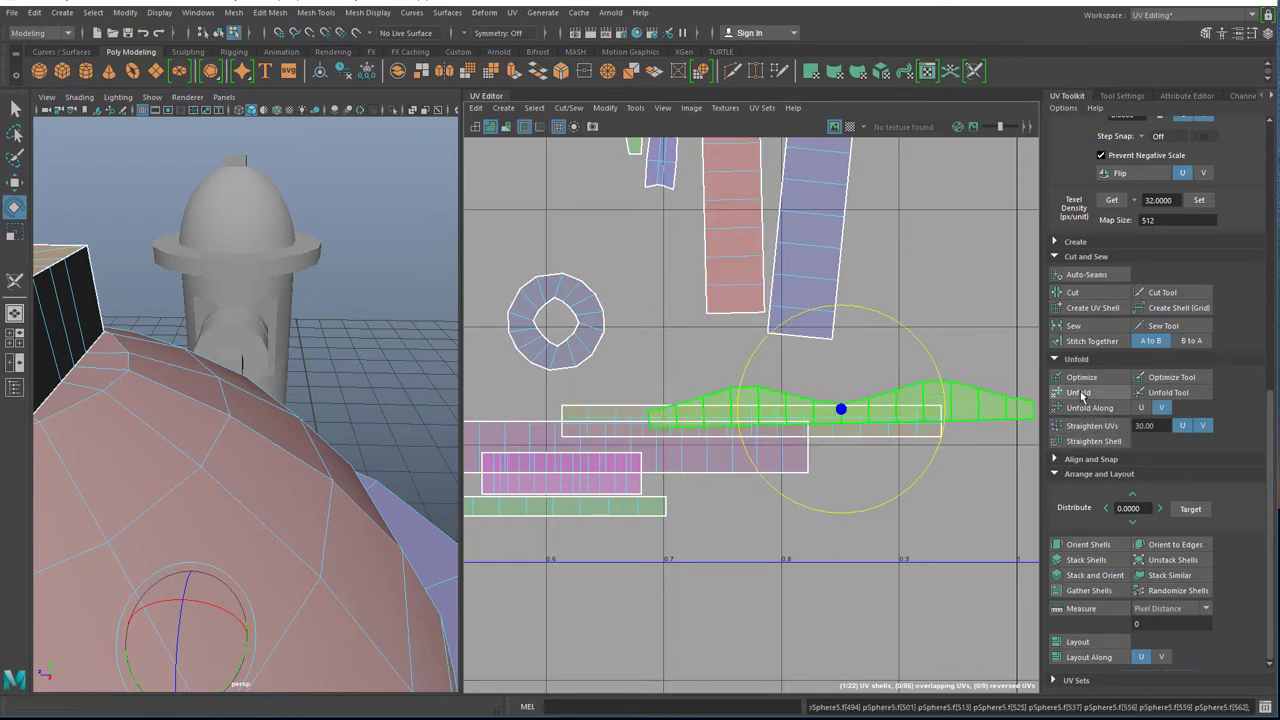
pyautogui.keyDown('alt'); pyautogui.moveTo(920, 217); pyautogui.dragTo(880, 339, button='middle'); pyautogui.keyUp('alt')
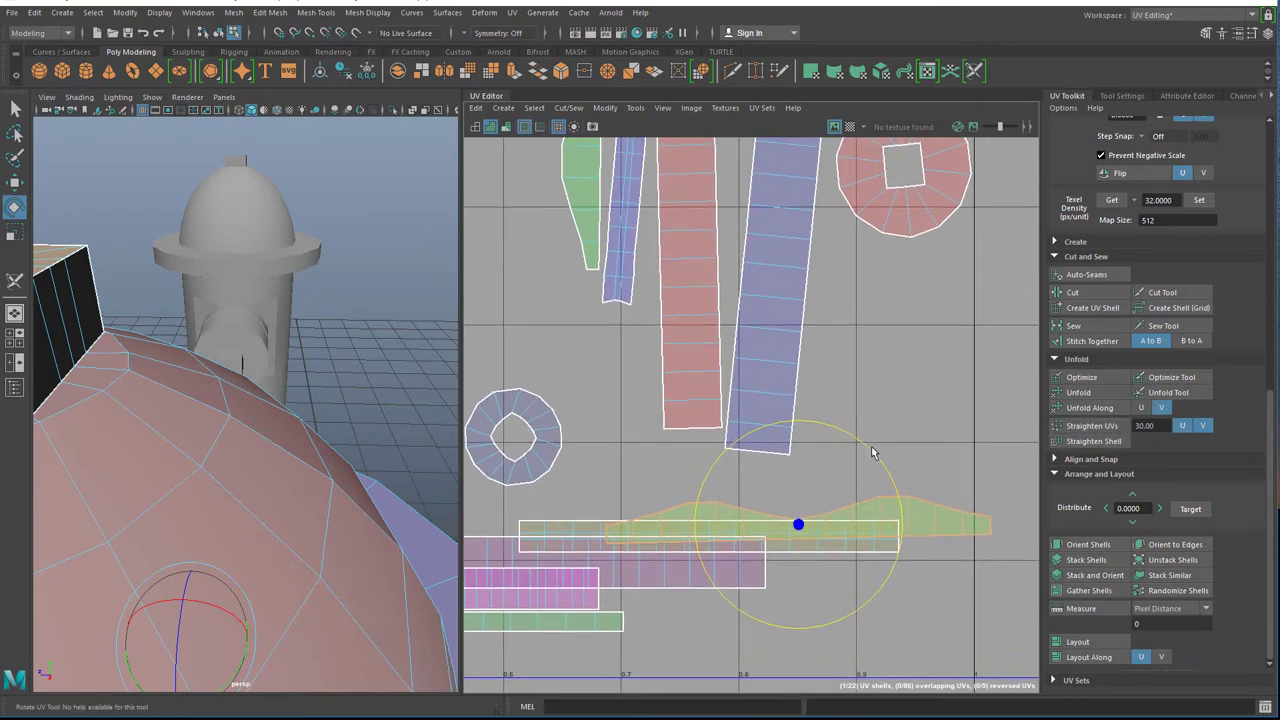
pyautogui.scroll(3, 892, 471)
pyautogui.keyDown('alt'); pyautogui.moveTo(889, 477); pyautogui.dragTo(873, 314, button='middle'); pyautogui.keyUp('alt')
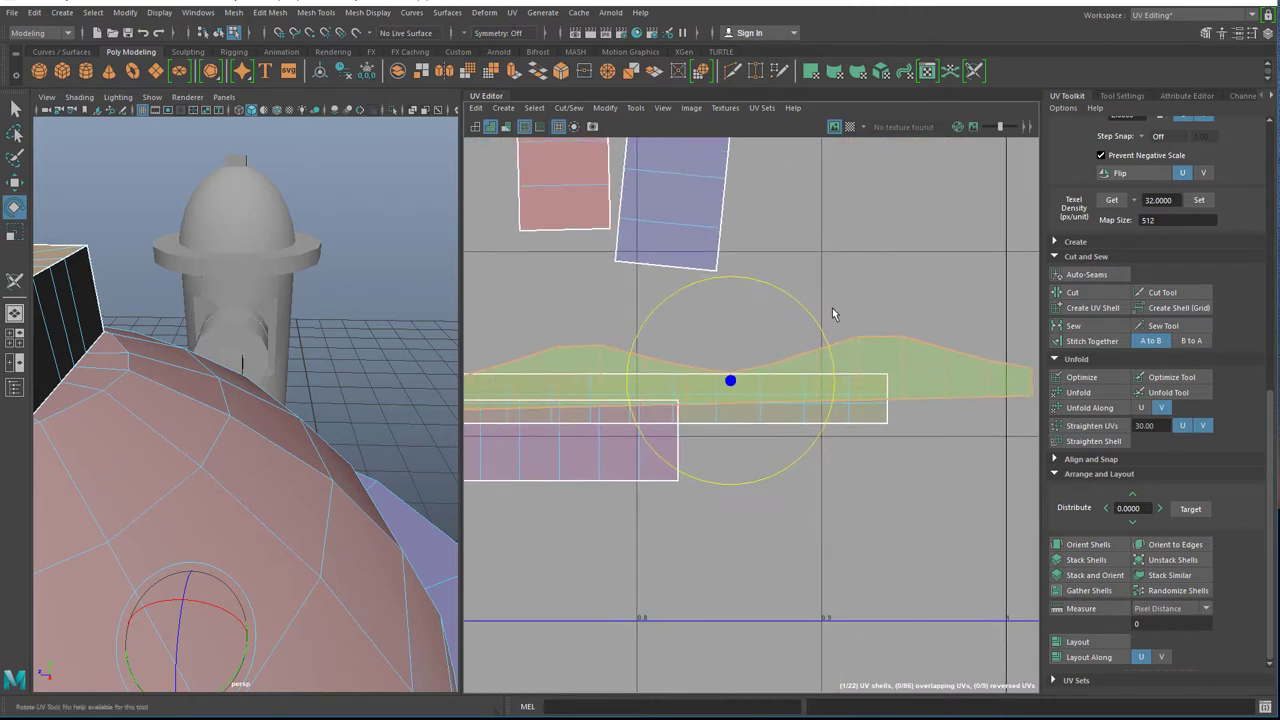
pyautogui.hotkey('ctrl', 'z')
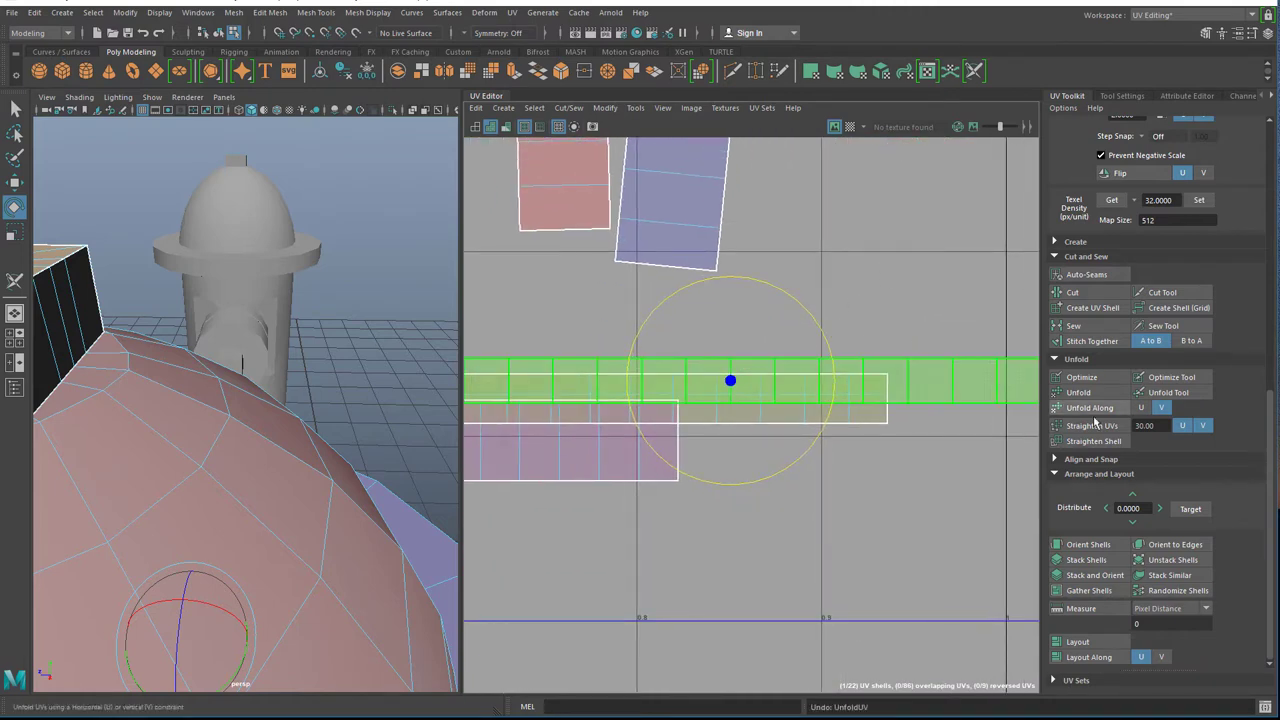
# Try unfolding the straightened shell along V and moving it clear of the overlapping strips.
pyautogui.click(1089, 407)
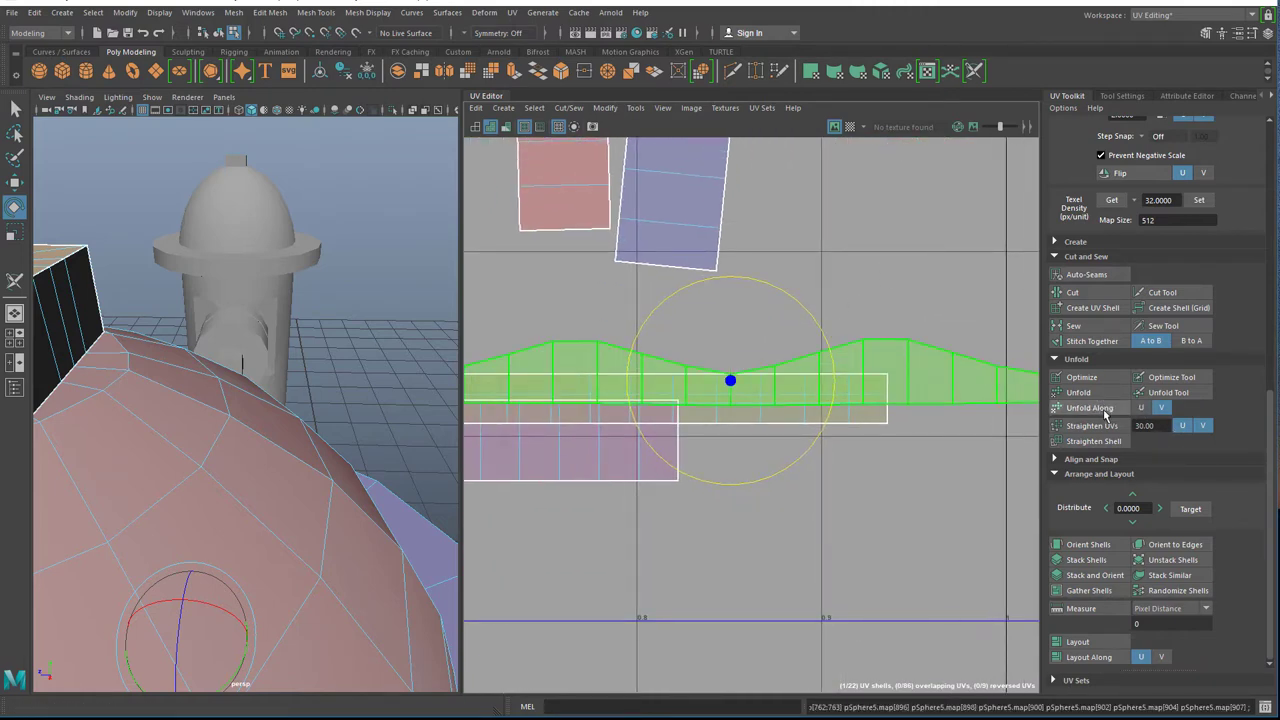
pyautogui.scroll(-1, 795, 343)
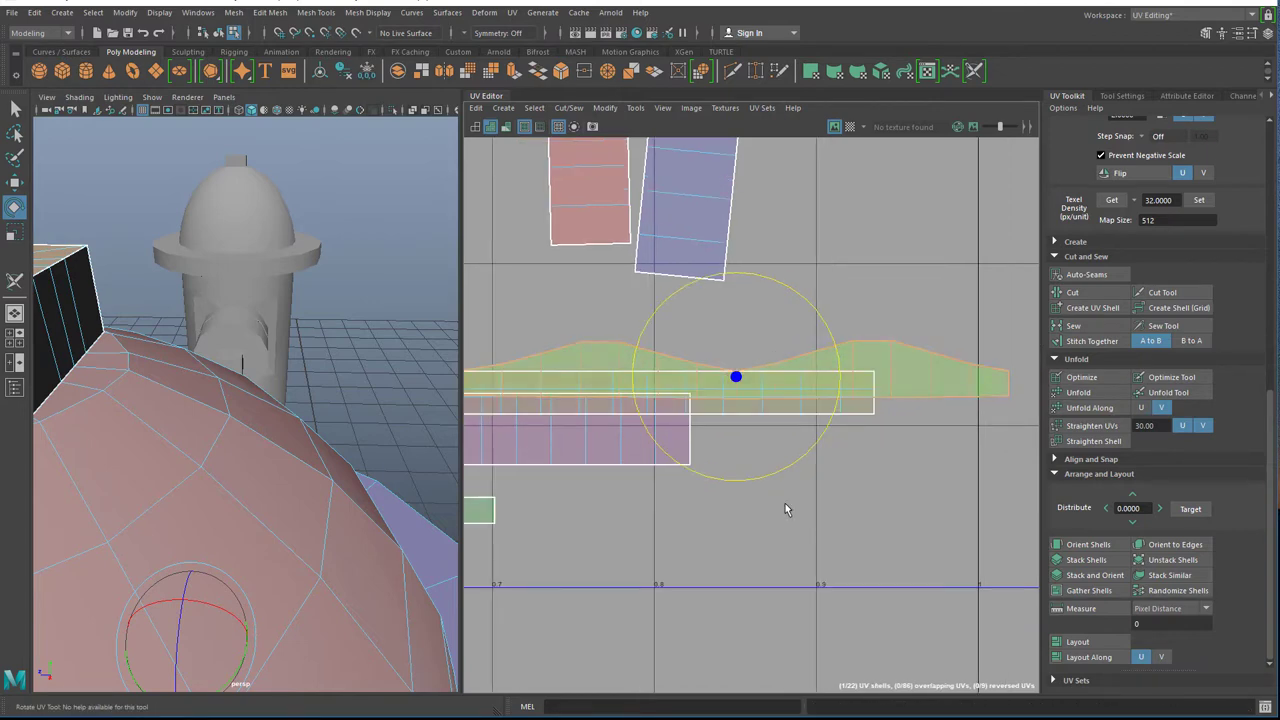
pyautogui.press('w')
pyautogui.moveTo(736, 377); pyautogui.dragTo(781, 340)
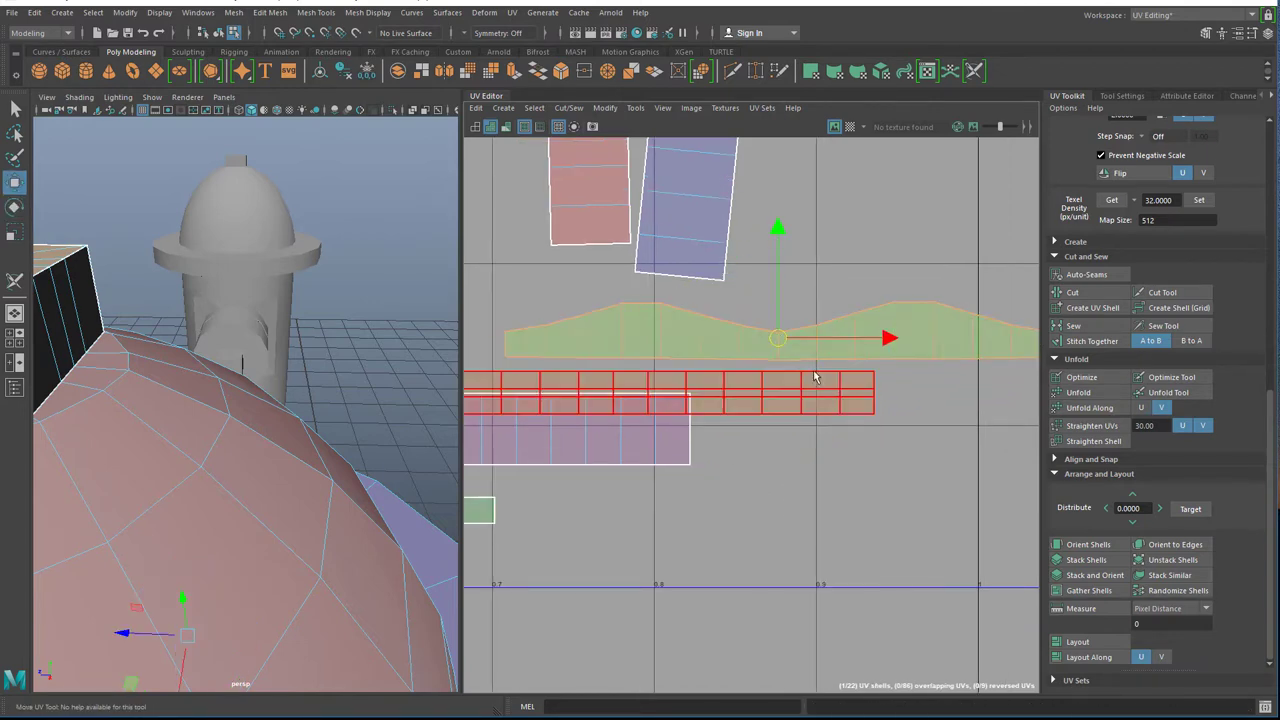
pyautogui.keyDown('alt'); pyautogui.moveTo(816, 375); pyautogui.dragTo(714, 388, button='middle'); pyautogui.keyUp('alt')
pyautogui.click(870, 464)
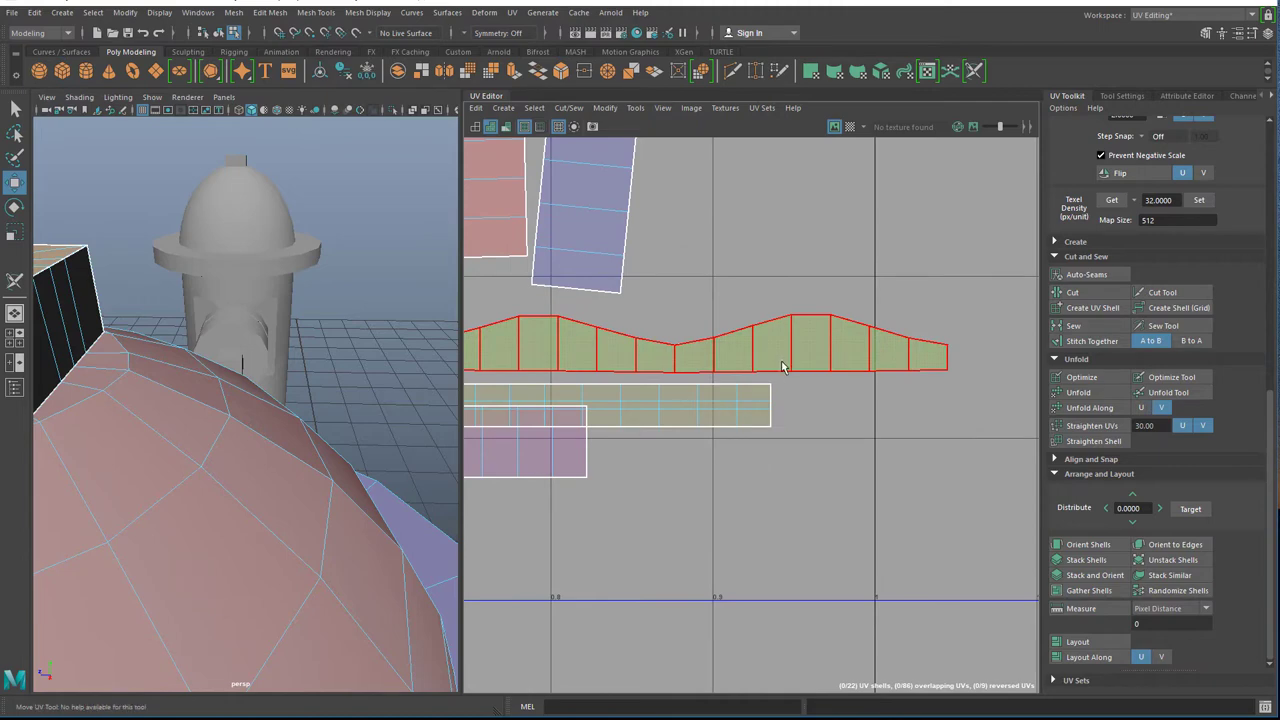
pyautogui.click(783, 367)
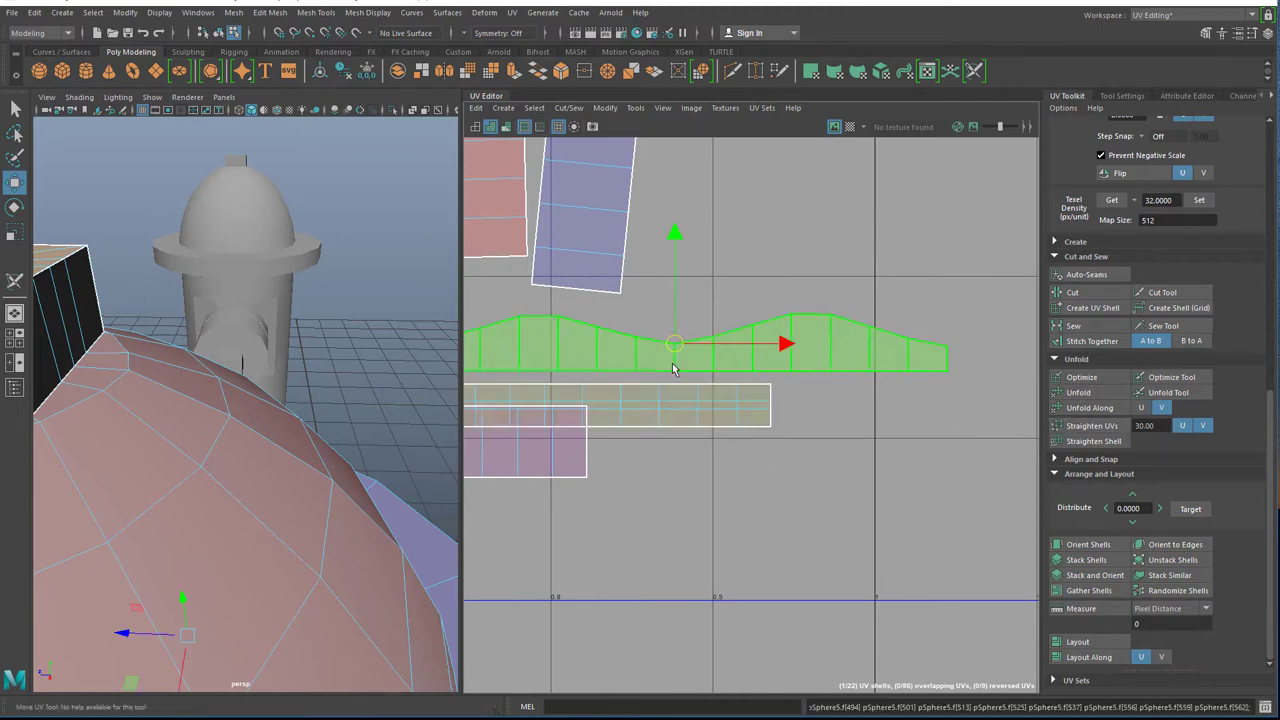
# Undo the shell's move, its unfold along V and its straightening.
pyautogui.hotkey('ctrl', 'z')
pyautogui.hotkey('ctrl', 'z')
pyautogui.hotkey('ctrl', 'z')
pyautogui.hotkey('ctrl', 'z')
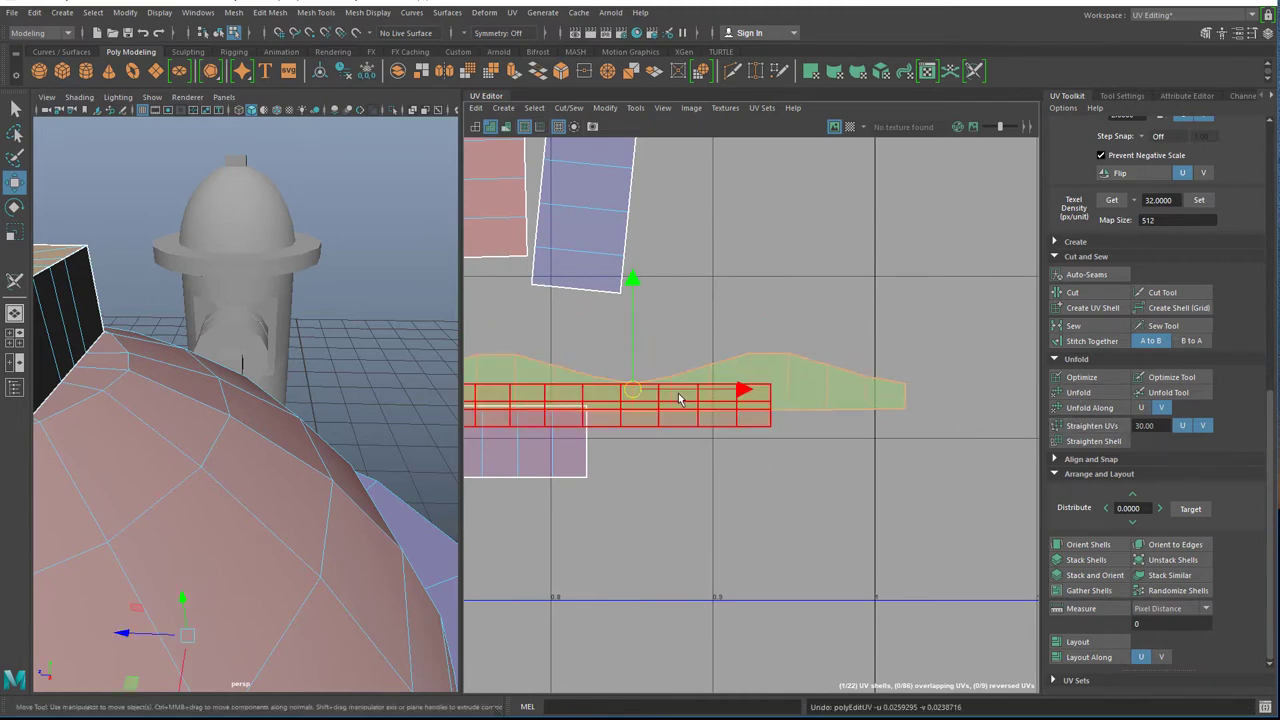
pyautogui.hotkey('ctrl', 'z')
# Move the wavy shell clear of the strips, inspect its collar faces on the model and straighten its UVs in U and V at 30.
pyautogui.moveTo(641, 384)
pyautogui.mouseDown()
pyautogui.moveTo(773, 309)
pyautogui.moveTo(763, 333)
pyautogui.mouseUp()
pyautogui.press('f')
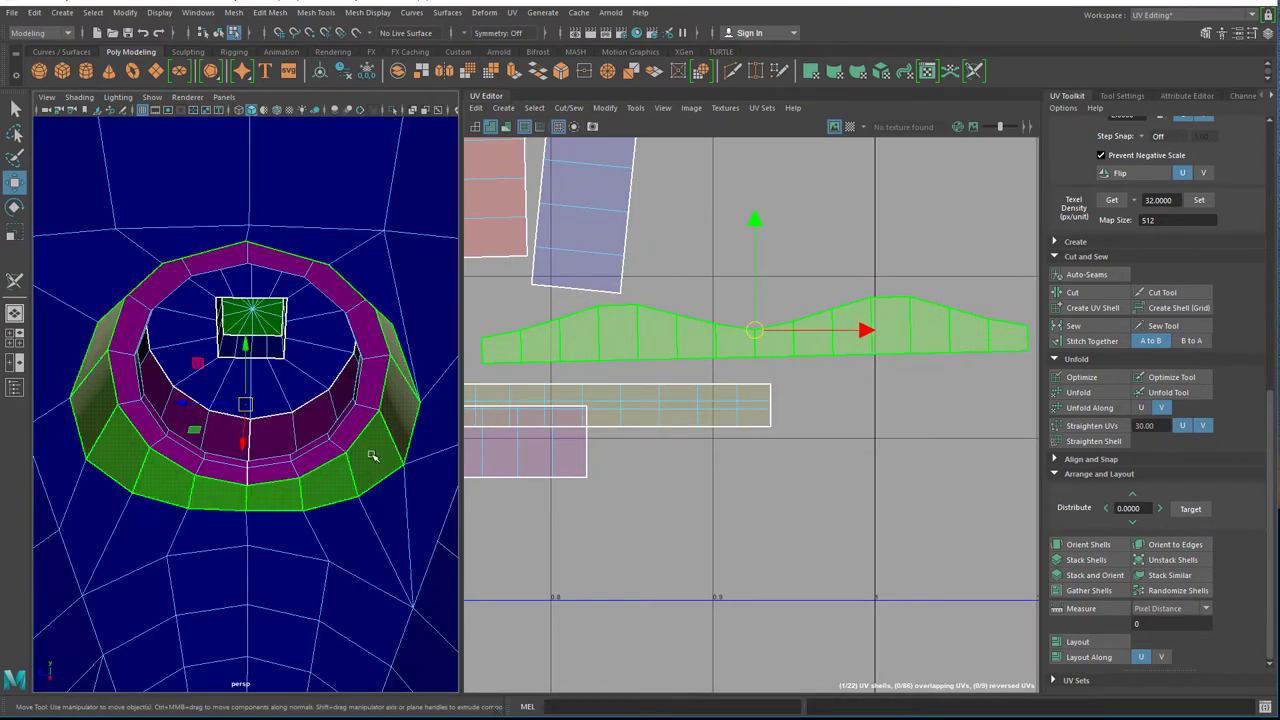
pyautogui.moveTo(342, 462)
pyautogui.keyDown('alt'); pyautogui.mouseDown()
pyautogui.moveTo(323, 466)
pyautogui.moveTo(263, 423)
pyautogui.moveTo(309, 434)
pyautogui.moveTo(120, 440)
pyautogui.mouseUp(); pyautogui.keyUp('alt')
pyautogui.scroll(5, 223, 449)
pyautogui.keyDown('alt'); pyautogui.moveTo(223, 449); pyautogui.dragTo(283, 466, button='middle'); pyautogui.keyUp('alt')
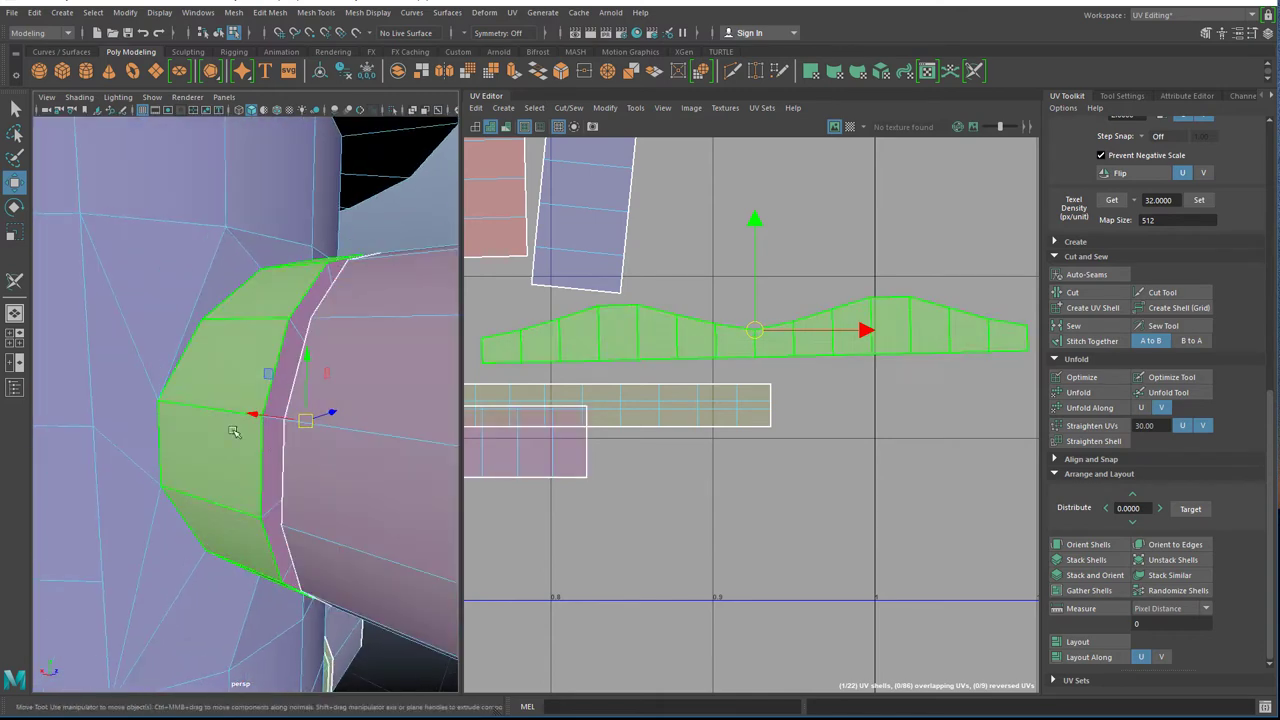
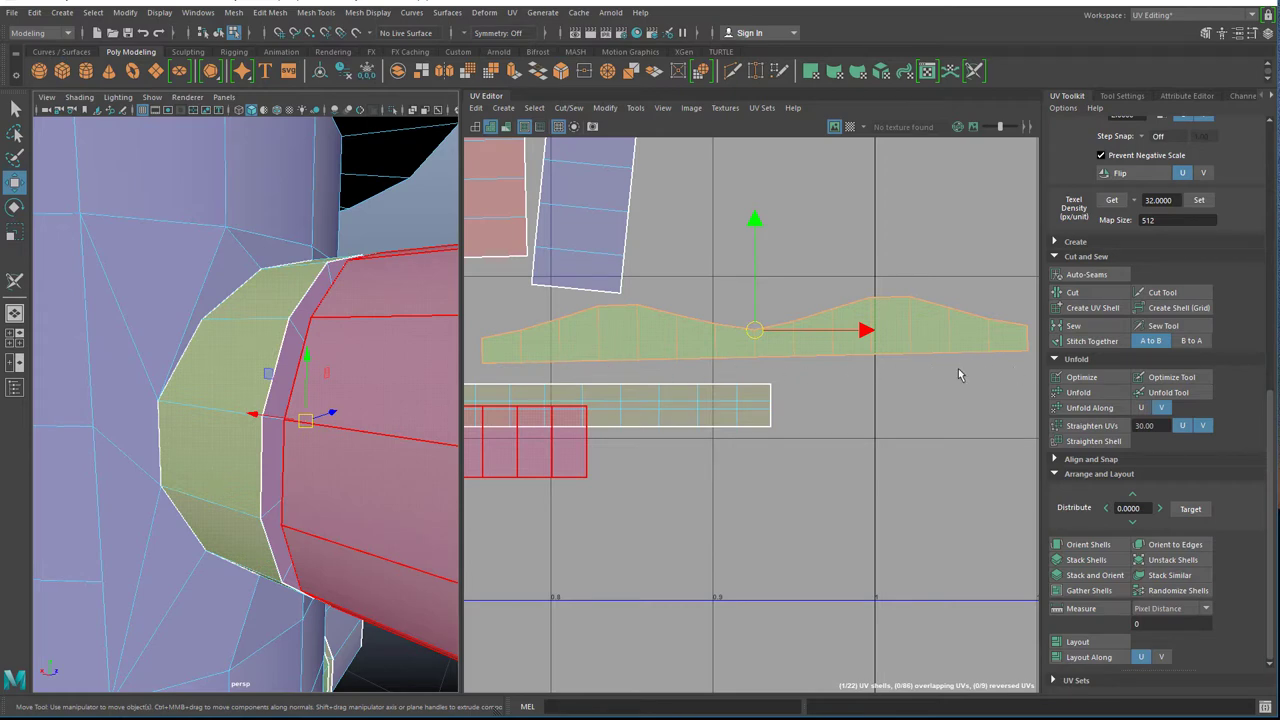
pyautogui.click(1092, 427)
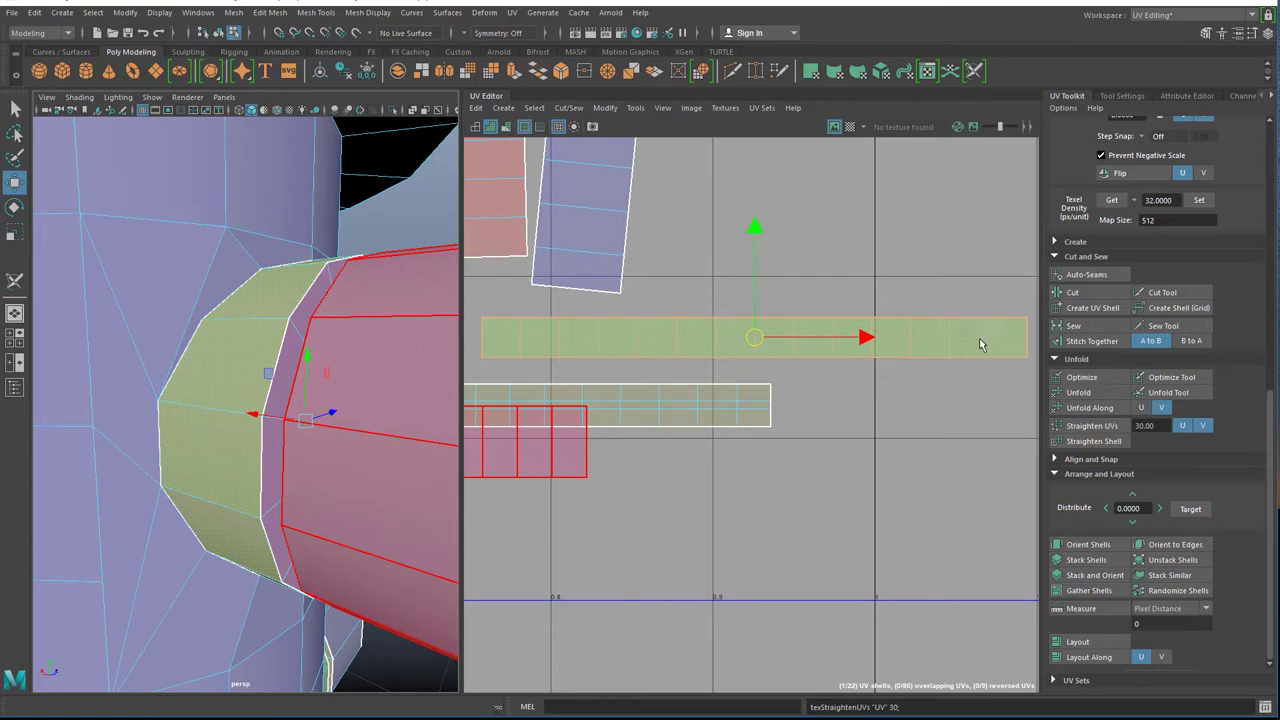
# Try a full unfold of the straightened collar shell, undo it and unfold the shell along U instead.
pyautogui.click(1097, 394)
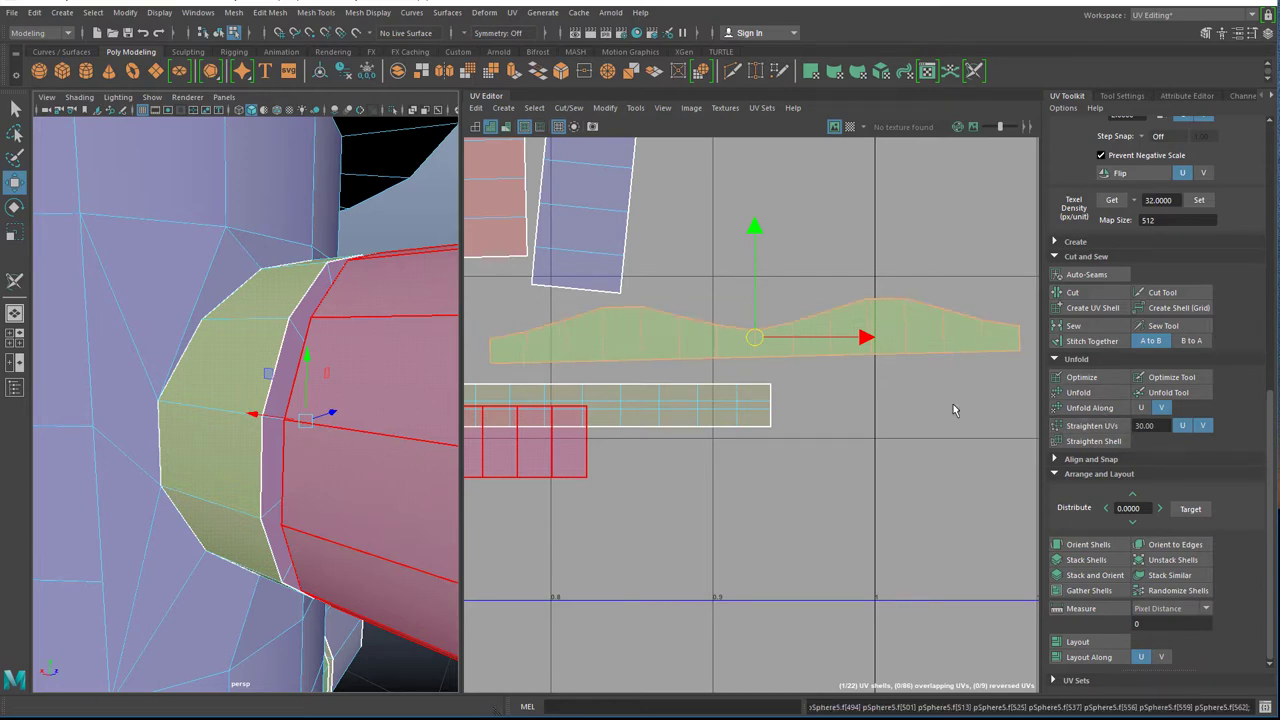
pyautogui.hotkey('ctrl', 'z')
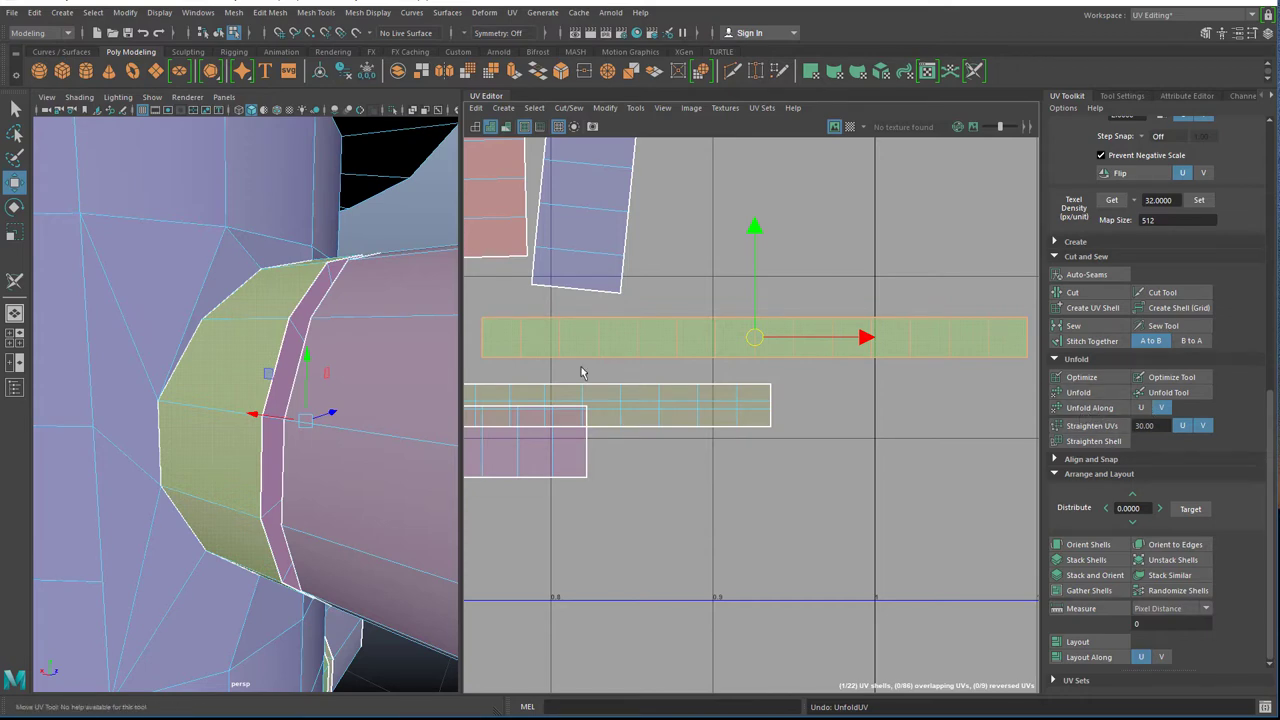
pyautogui.click(527, 355)
pyautogui.click(1102, 408)
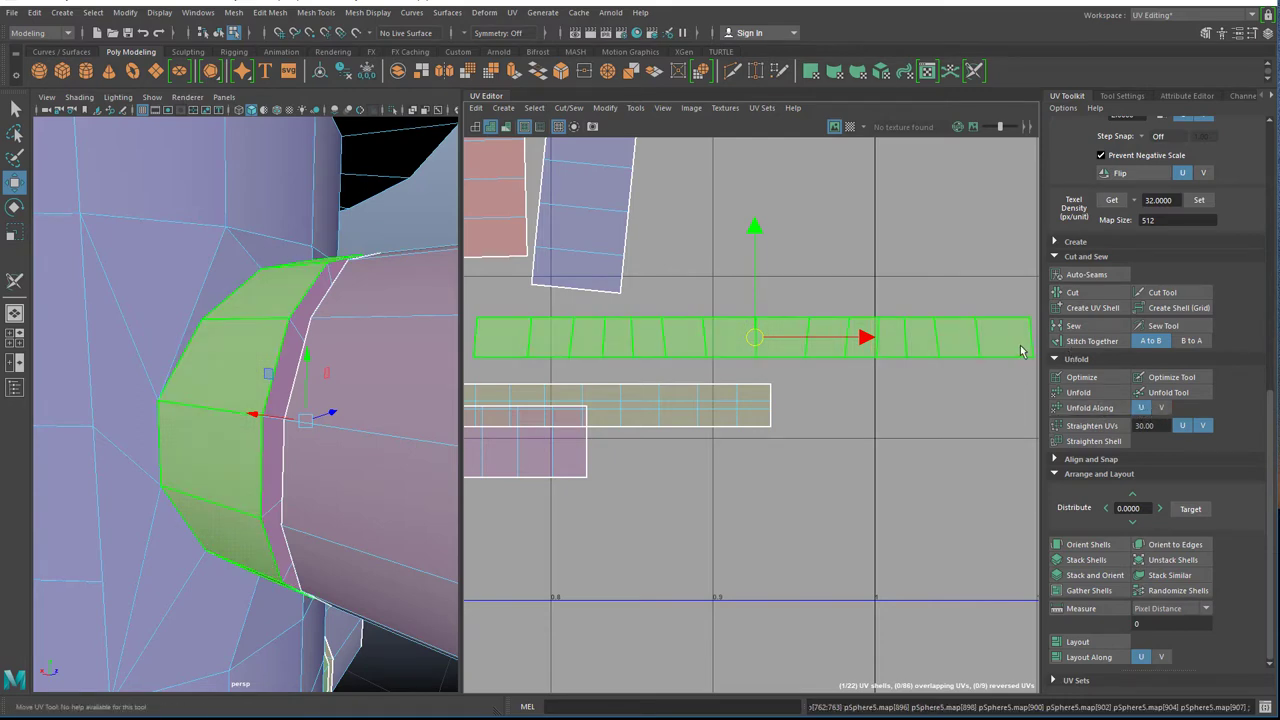
# Try unfolding the collar shell along V, undo its unfolds back to the straightened strip and unfold that along V only.
pyautogui.click(1095, 409)
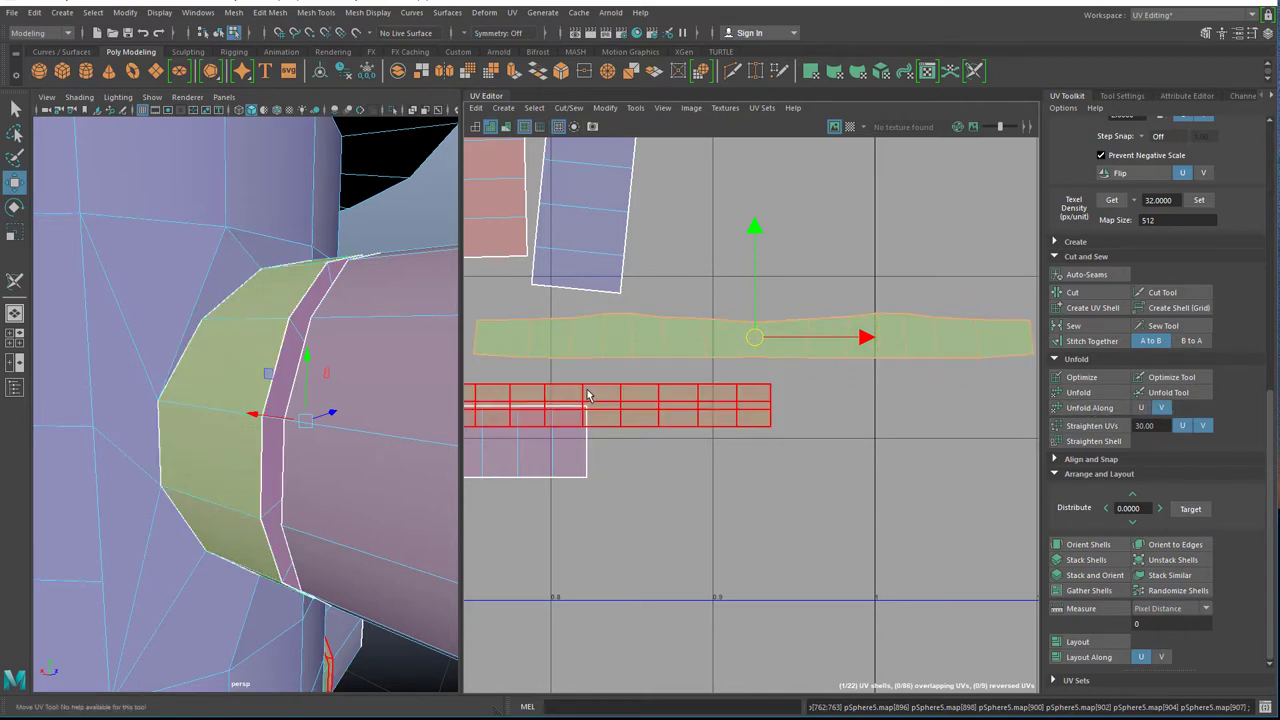
pyautogui.hotkey('ctrl', 'z')
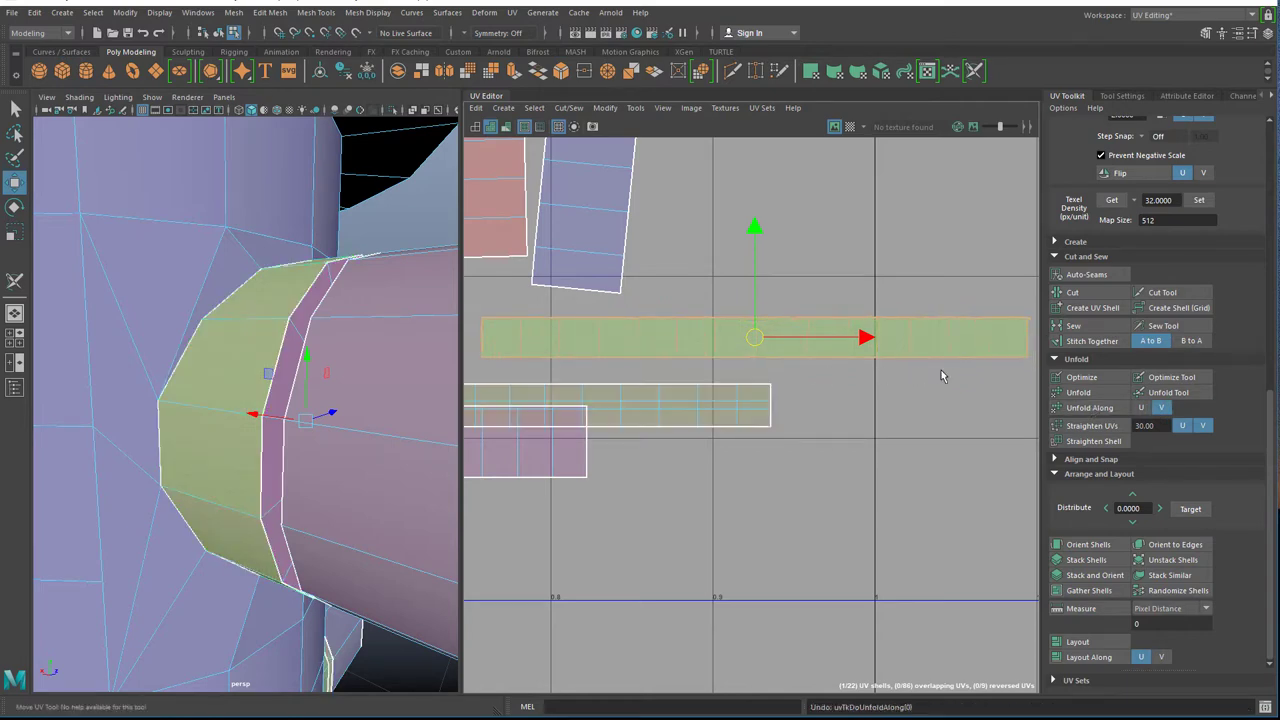
pyautogui.click(1014, 351)
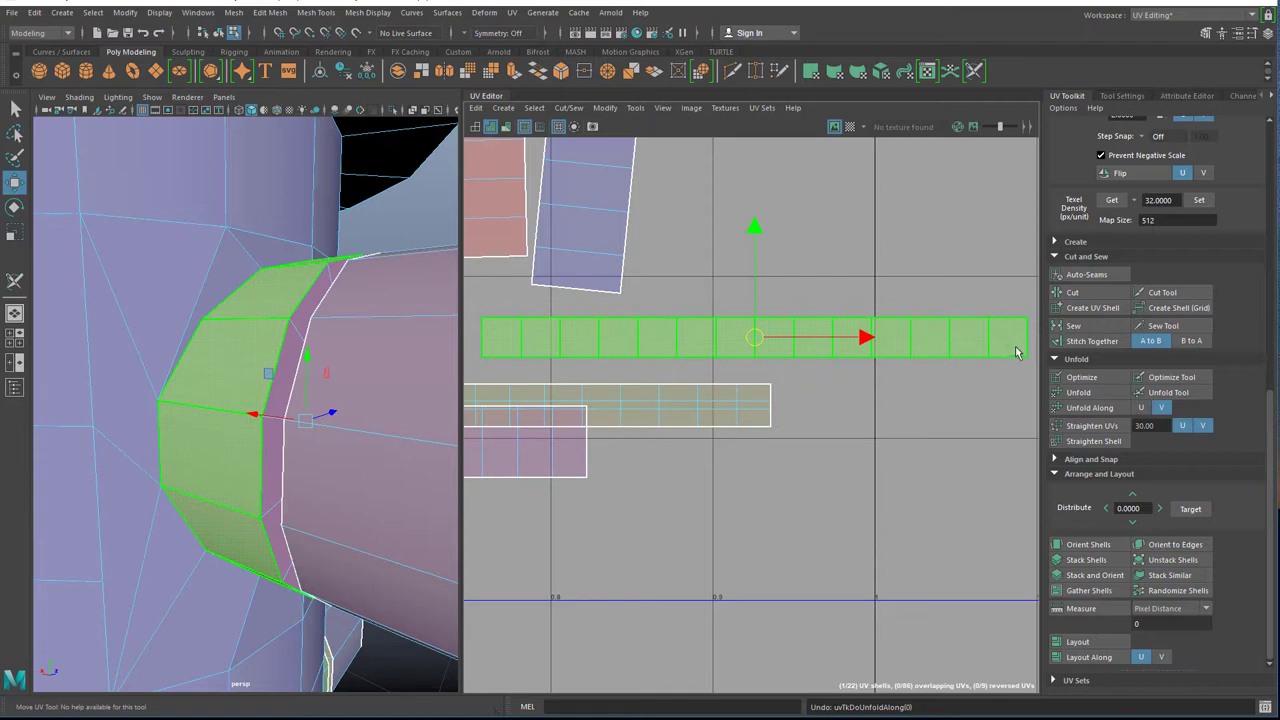
pyautogui.click(1162, 408)
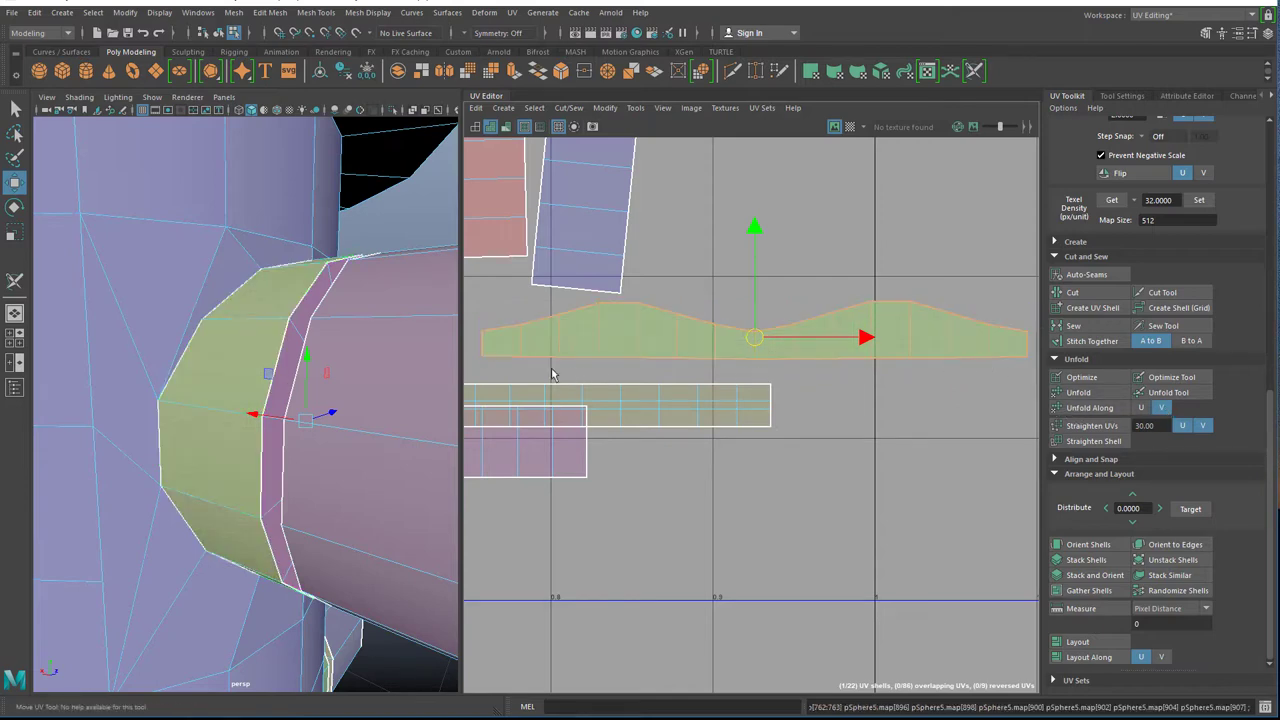
# Try straightening the unfolded collar shell in U and V at 30, undo it and inspect the collar on the model.
pyautogui.click(1100, 426)
pyautogui.hotkey('ctrl', 'z')
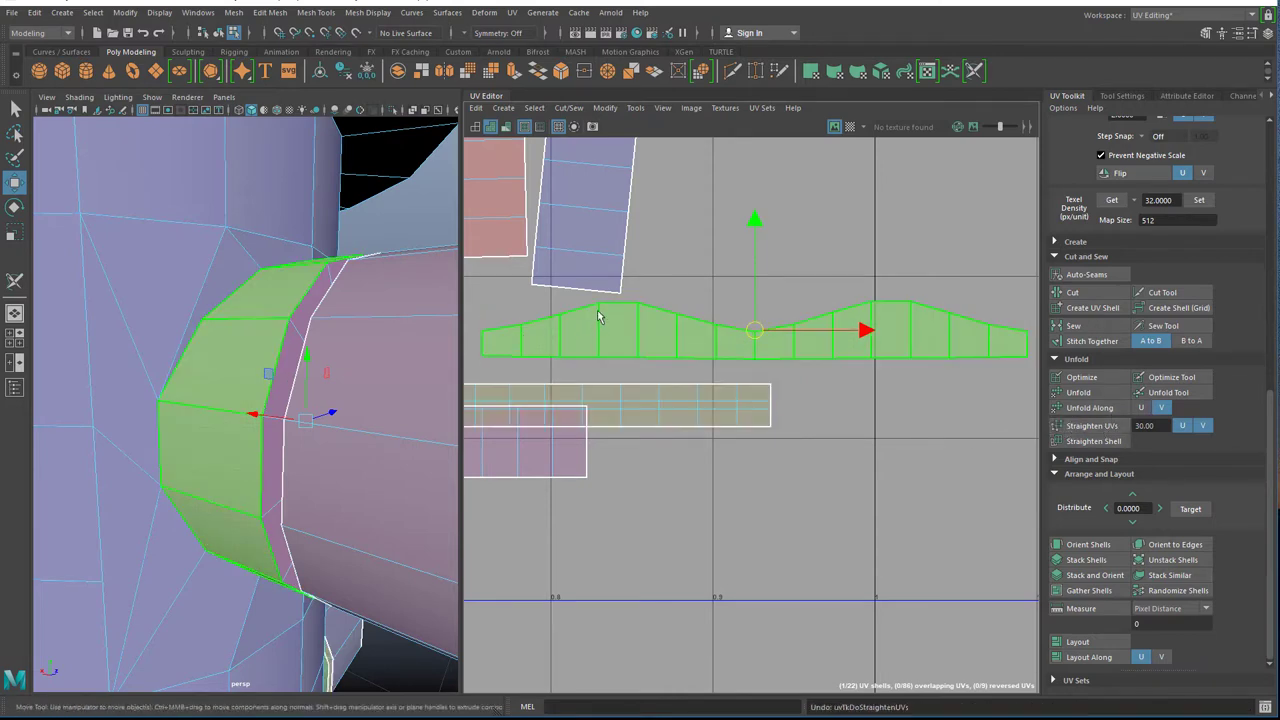
pyautogui.click(780, 323)
pyautogui.keyDown('alt'); pyautogui.moveTo(366, 320); pyautogui.dragTo(272, 354); pyautogui.keyUp('alt')
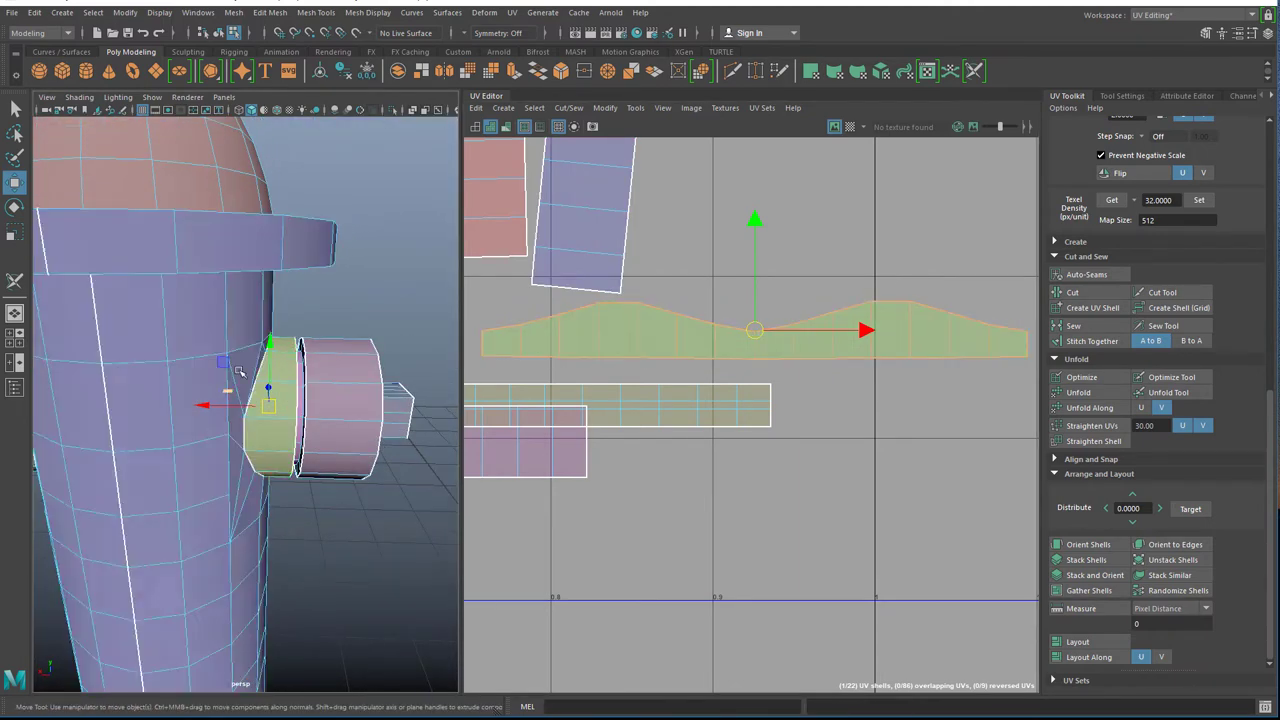
pyautogui.click(355, 548)
# Straighten the UVs of the narrow slanted strip beside the vertical wavy collar shell in U and V at 30.
pyautogui.scroll(-3, 668, 376)
pyautogui.keyDown('alt'); pyautogui.moveTo(645, 348); pyautogui.dragTo(958, 640, button='middle'); pyautogui.keyUp('alt')
pyautogui.scroll(-1, 833, 386)
pyautogui.click(808, 352)
pyautogui.keyDown('alt'); pyautogui.moveTo(774, 466); pyautogui.dragTo(660, 464, button='middle'); pyautogui.keyUp('alt')
pyautogui.click(1080, 426)
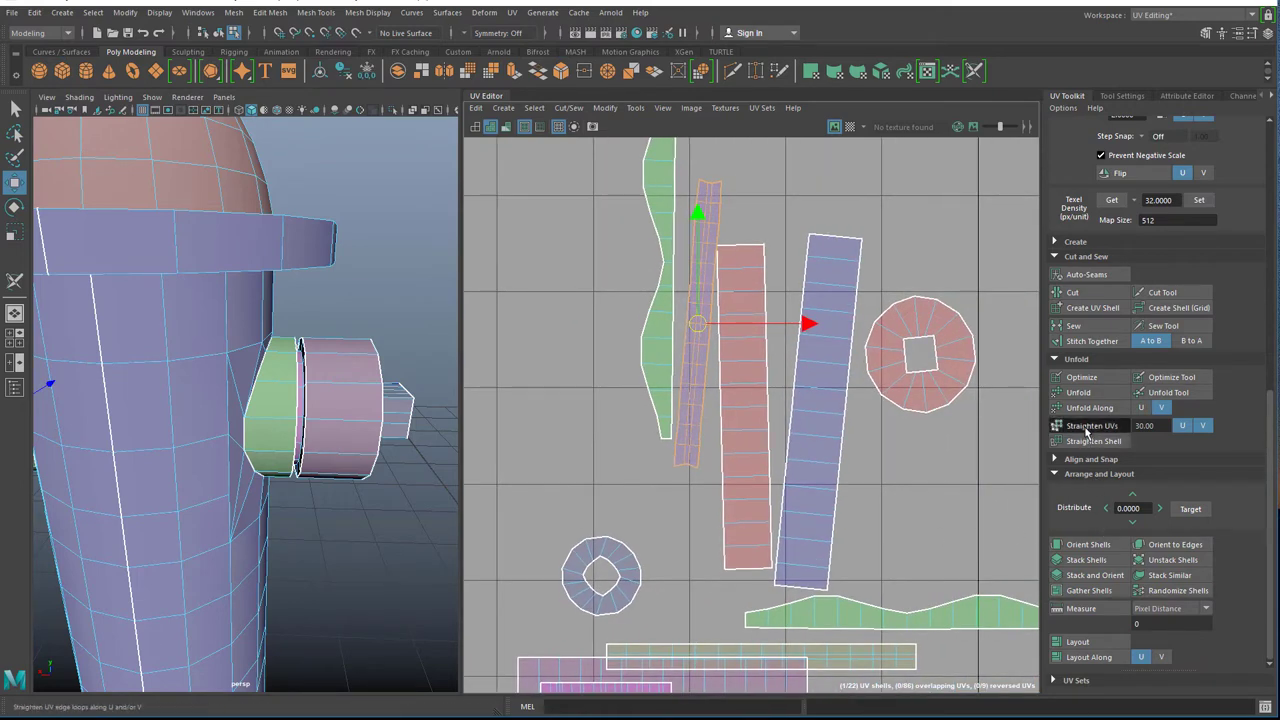
# Straighten the vertical wavy collar shell's UVs in U and V at 30 and unfold it along U.
pyautogui.click(655, 349)
pyautogui.scroll(3, 617, 360)
pyautogui.scroll(2, 648, 317)
pyautogui.keyDown('alt'); pyautogui.moveTo(648, 317); pyautogui.dragTo(650, 511, button='middle'); pyautogui.keyUp('alt')
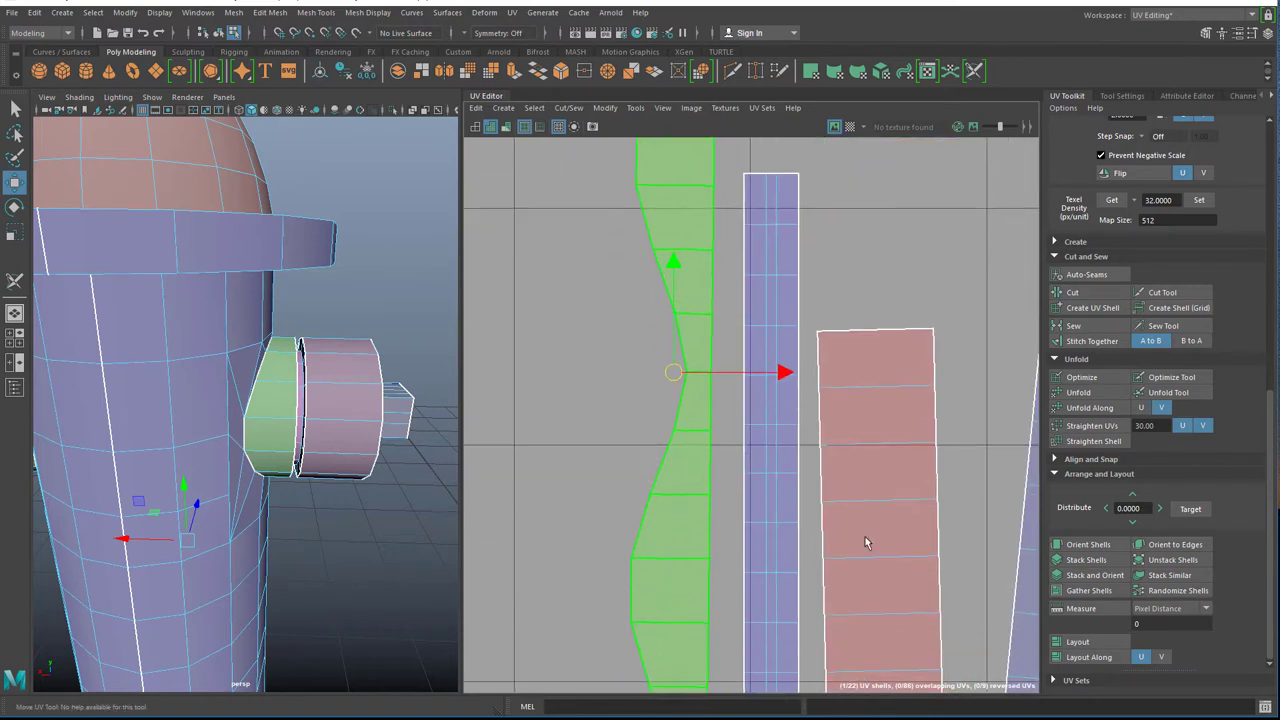
pyautogui.click(1080, 426)
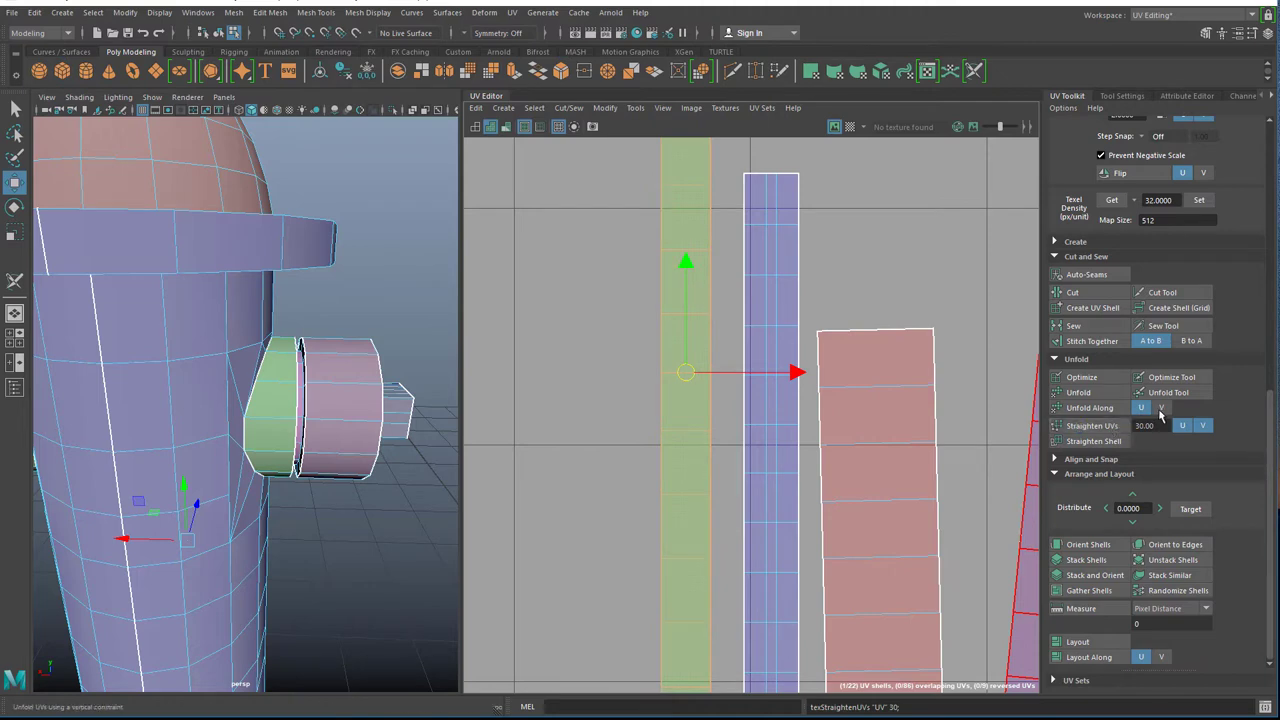
pyautogui.click(1141, 408)
pyautogui.click(1141, 409)
pyautogui.click(1103, 409)
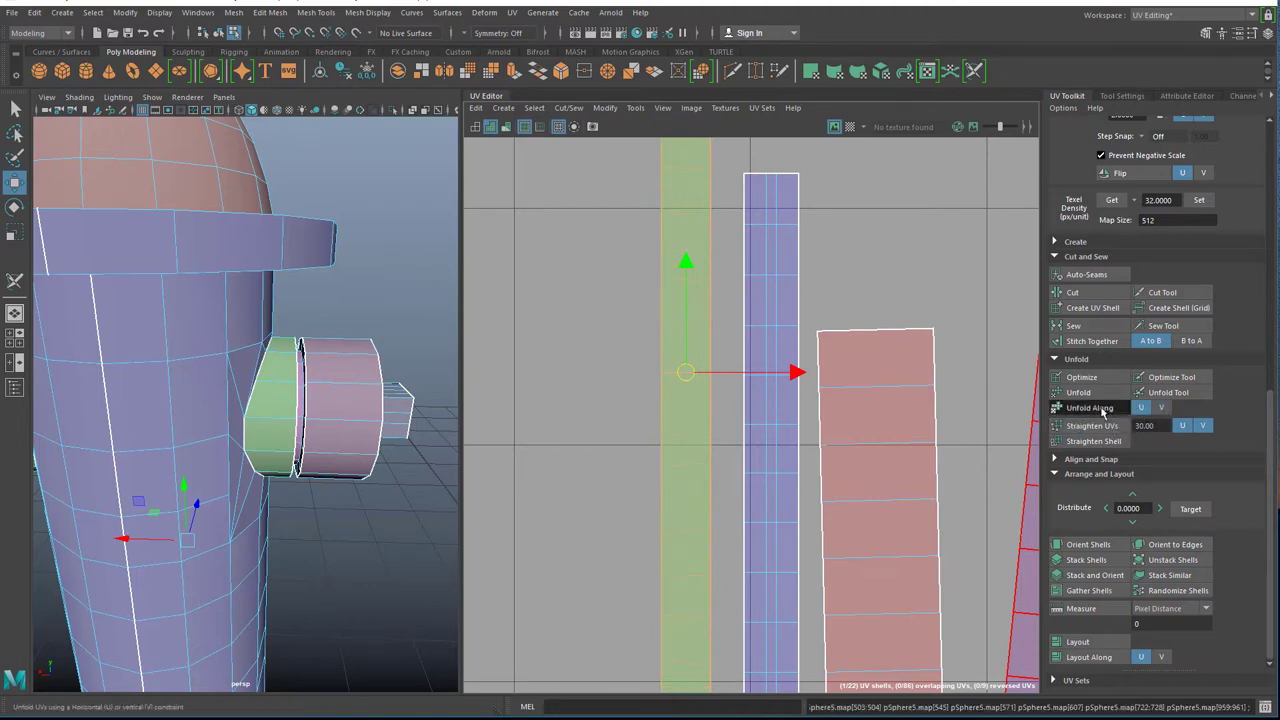
# Straighten the UVs of the two wide slanted strips together in U and V at 30.
pyautogui.scroll(-2, 643, 376)
pyautogui.scroll(-3, 621, 437)
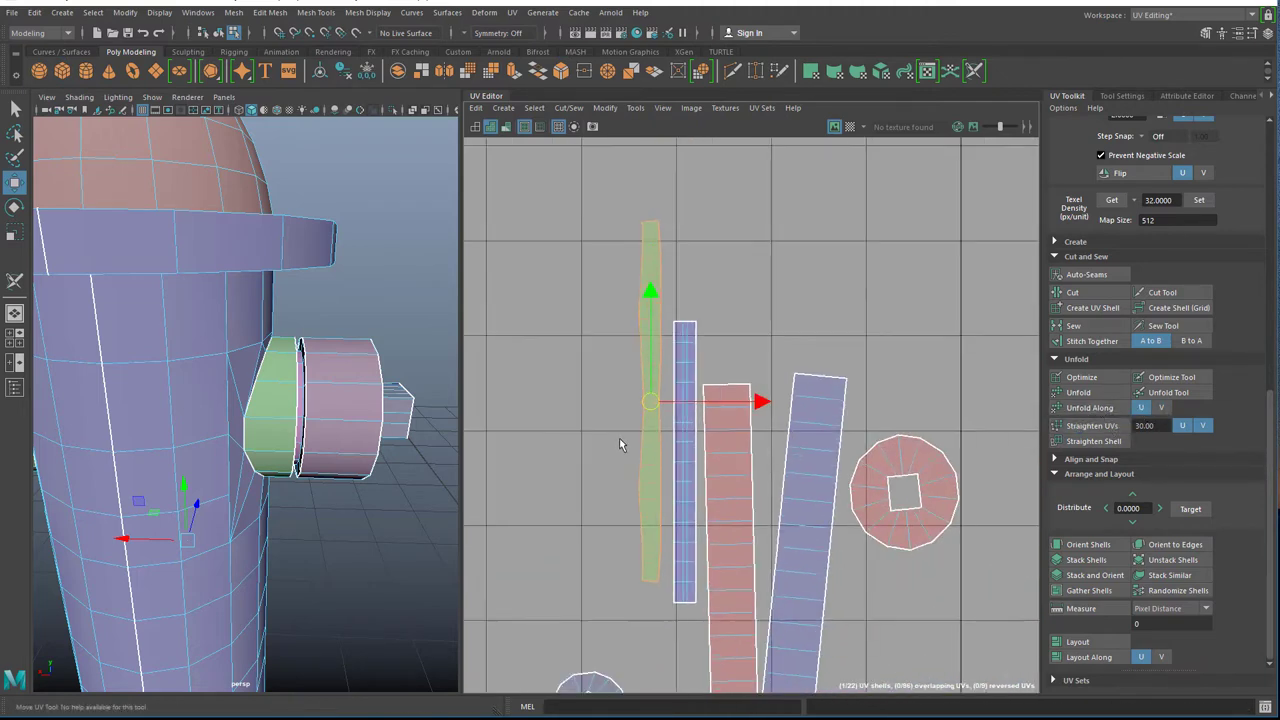
pyautogui.scroll(-2, 601, 466)
pyautogui.keyDown('alt'); pyautogui.moveTo(605, 489); pyautogui.dragTo(706, 416, button='middle'); pyautogui.keyUp('alt')
pyautogui.scroll(3, 755, 410)
pyautogui.click(762, 404)
pyautogui.keyDown('shift'); pyautogui.click(791, 366); pyautogui.keyUp('shift')
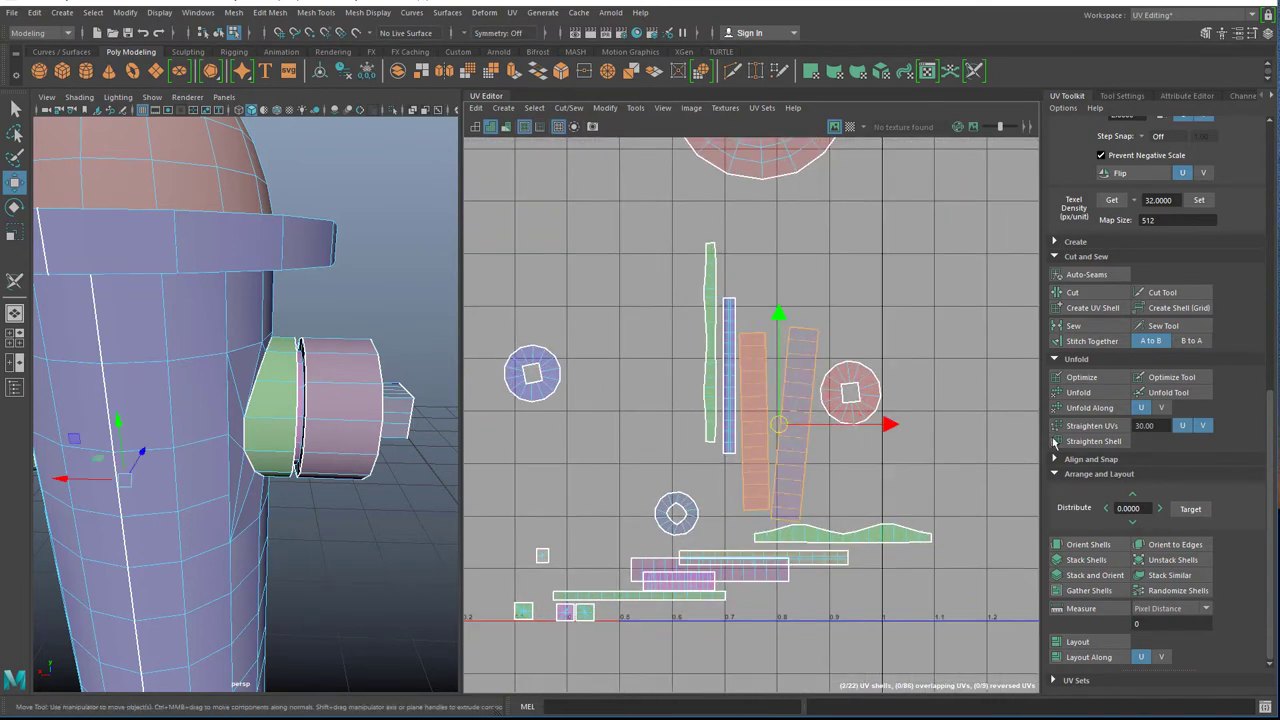
pyautogui.click(1082, 426)
pyautogui.click(825, 307)
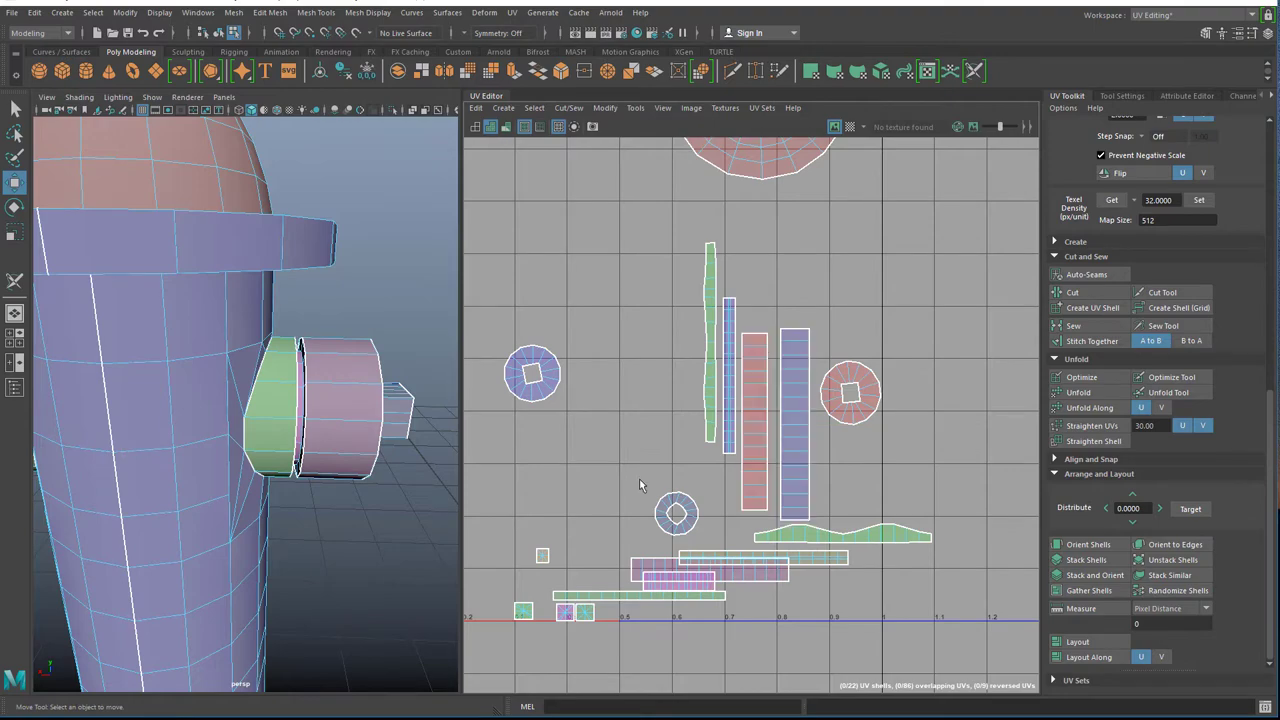
# Try a full unfold of the large hydrant body shell with the three openings and undo it.
pyautogui.scroll(-2, 640, 480)
pyautogui.keyDown('alt'); pyautogui.moveTo(631, 412); pyautogui.dragTo(1011, 483, button='middle'); pyautogui.keyUp('alt')
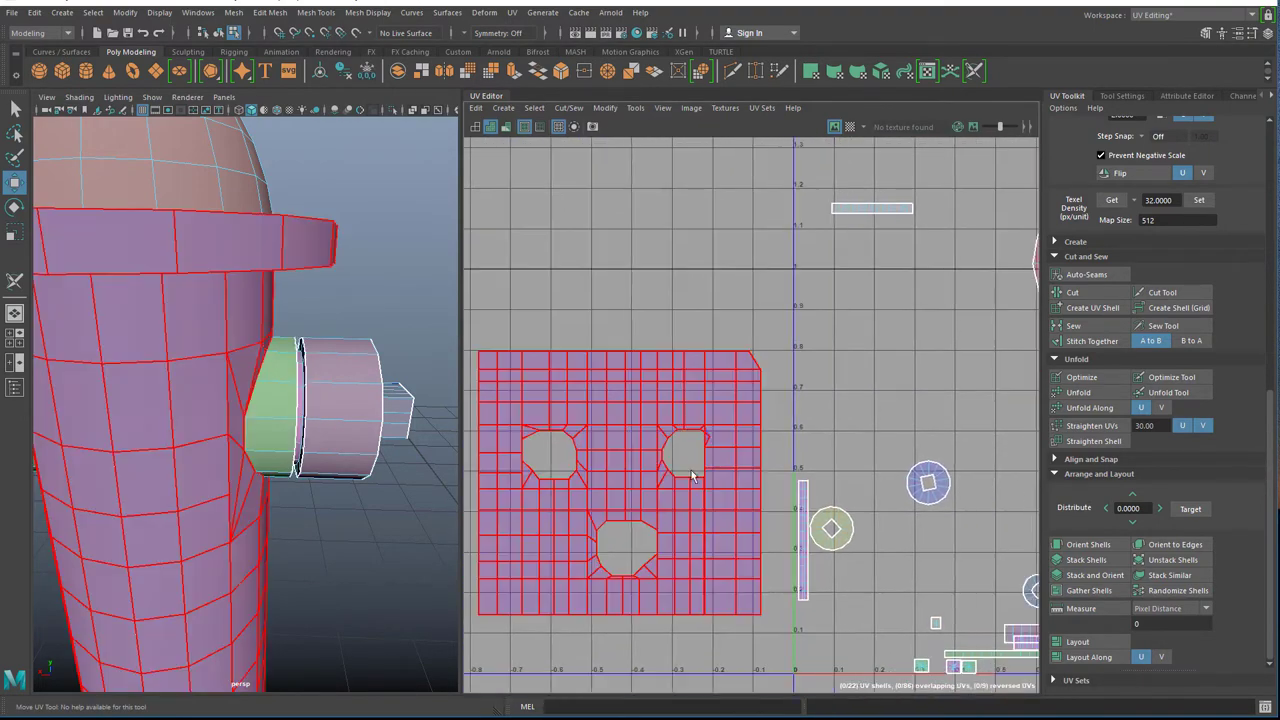
pyautogui.click(652, 461)
pyautogui.click(1088, 394)
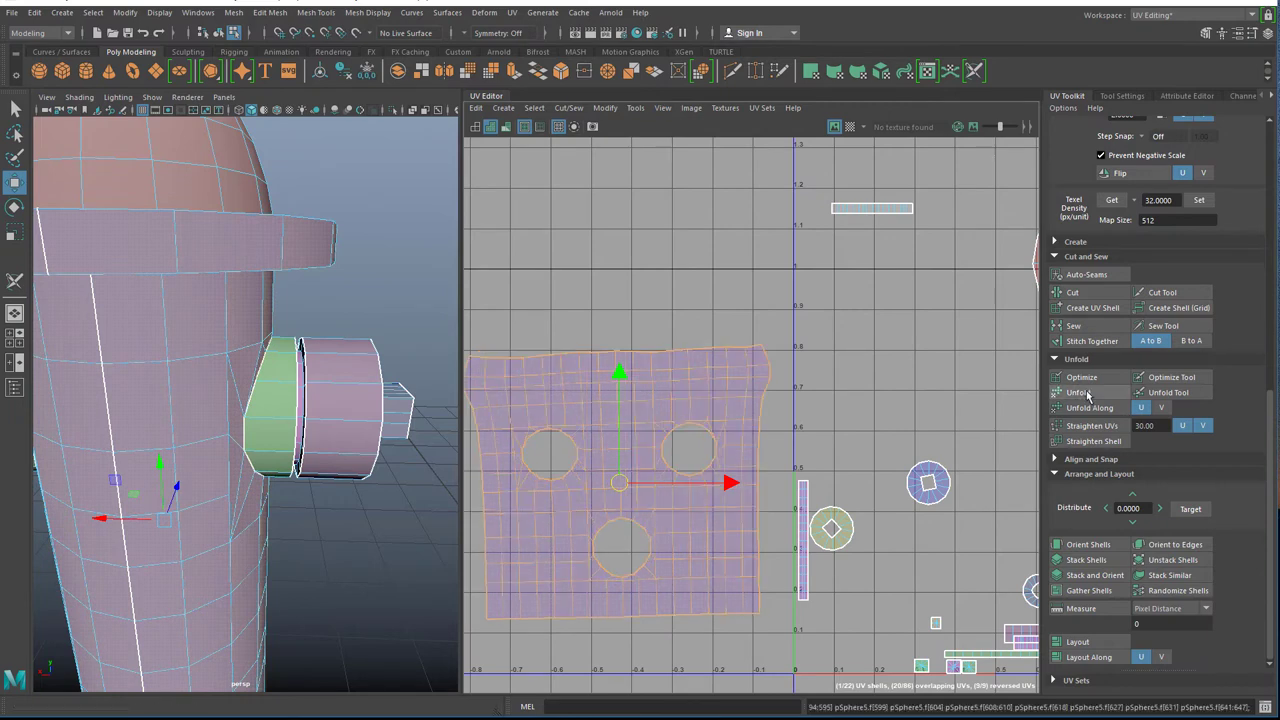
pyautogui.hotkey('ctrl', 'z')
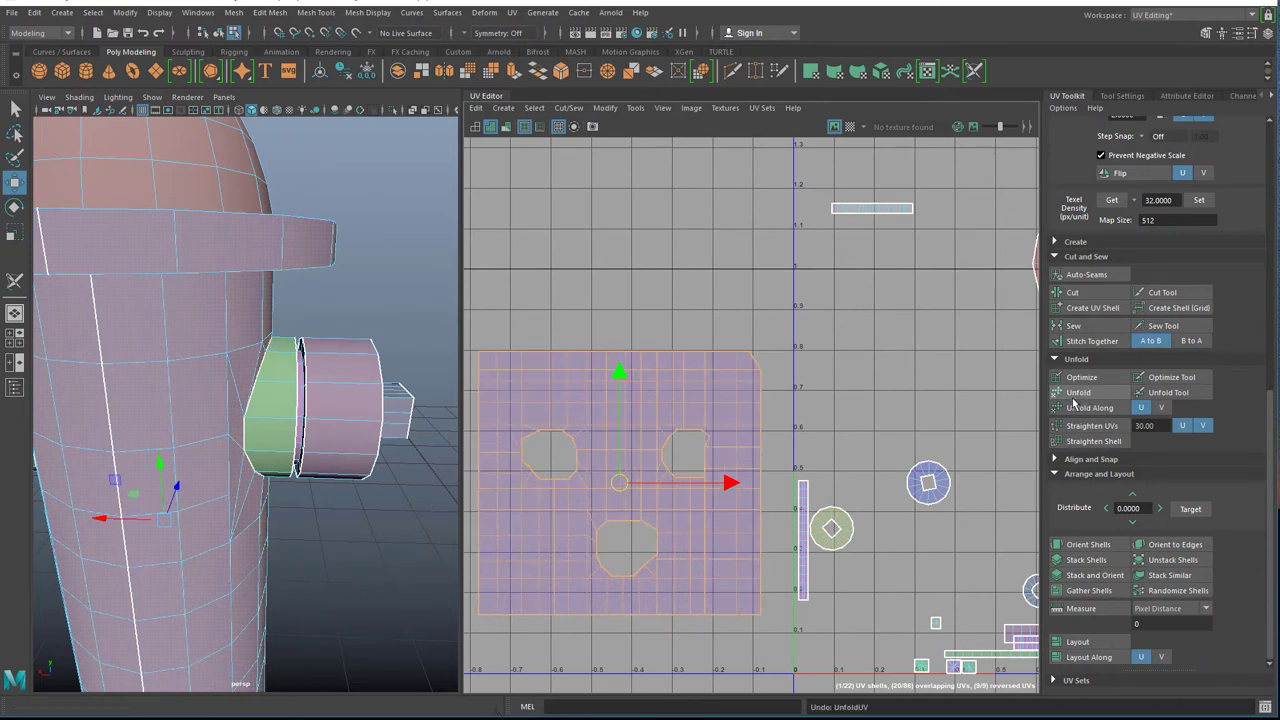
# Try unfolding the body shell along V, replace that with an unfold along U, check its openings and undo it.
pyautogui.click(1161, 408)
pyautogui.click(1078, 408)
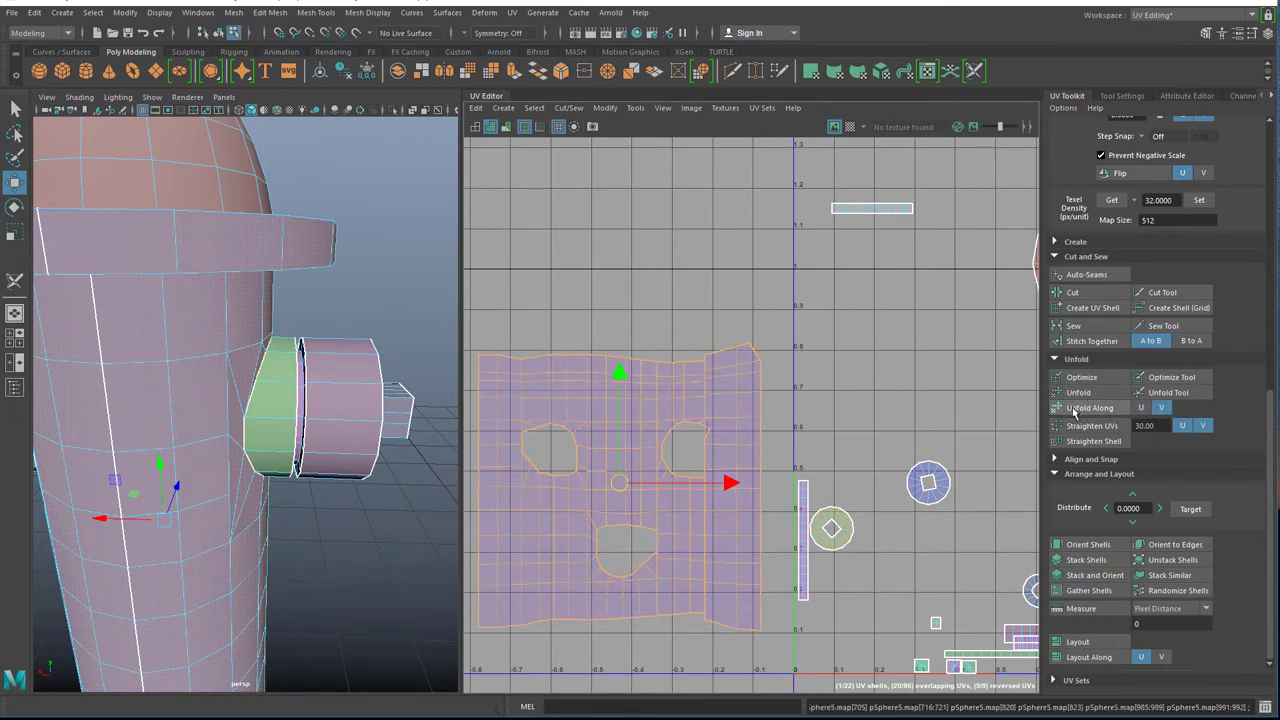
pyautogui.click(1141, 408)
pyautogui.click(1111, 409)
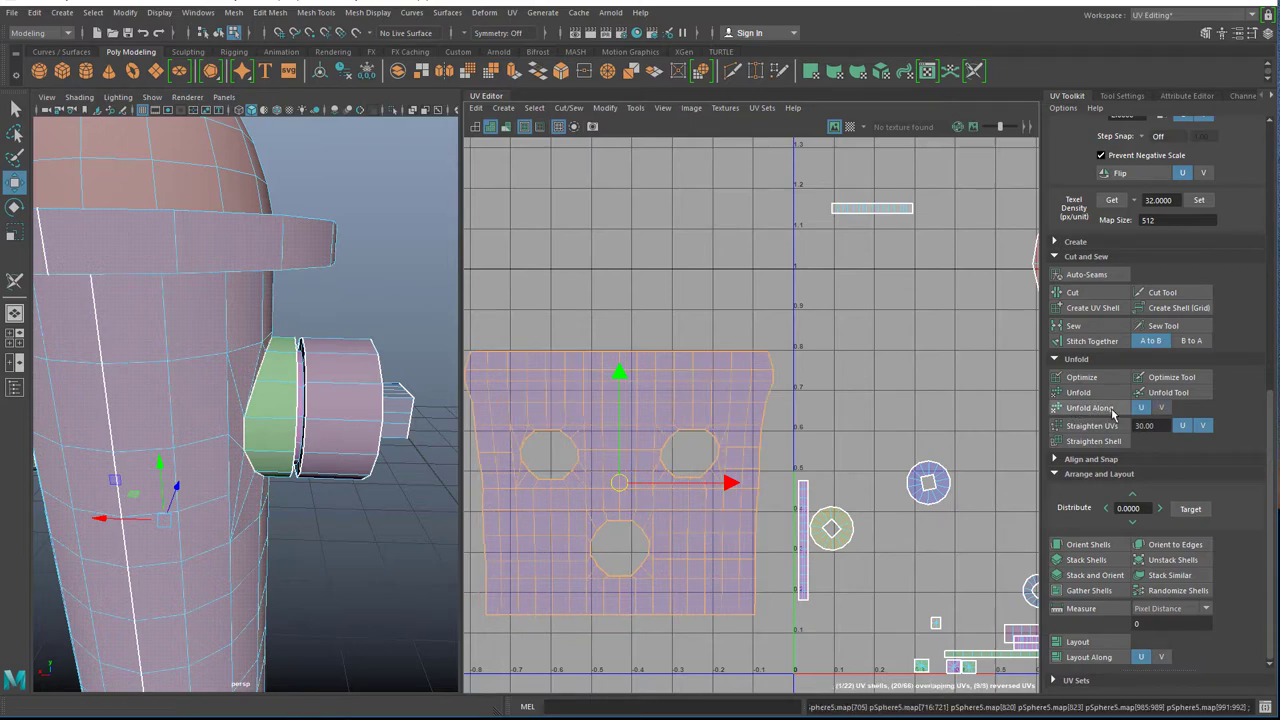
pyautogui.scroll(5, 572, 530)
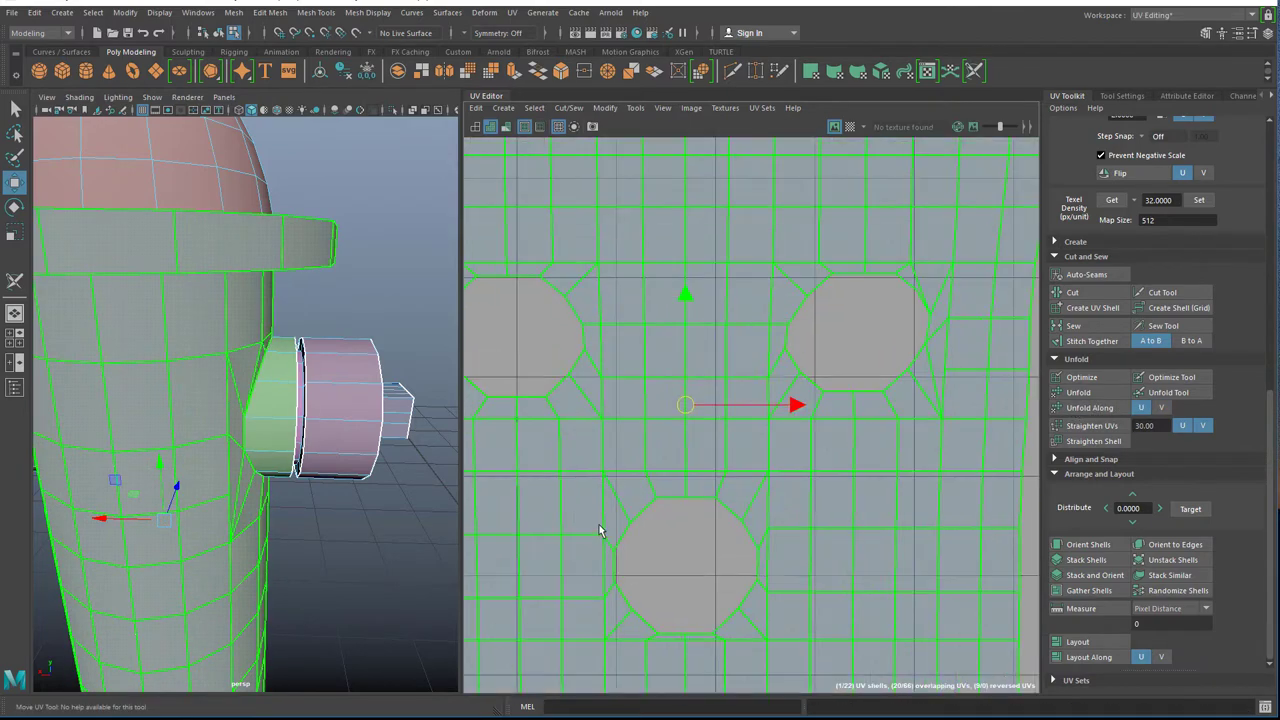
pyautogui.scroll(-3, 779, 450)
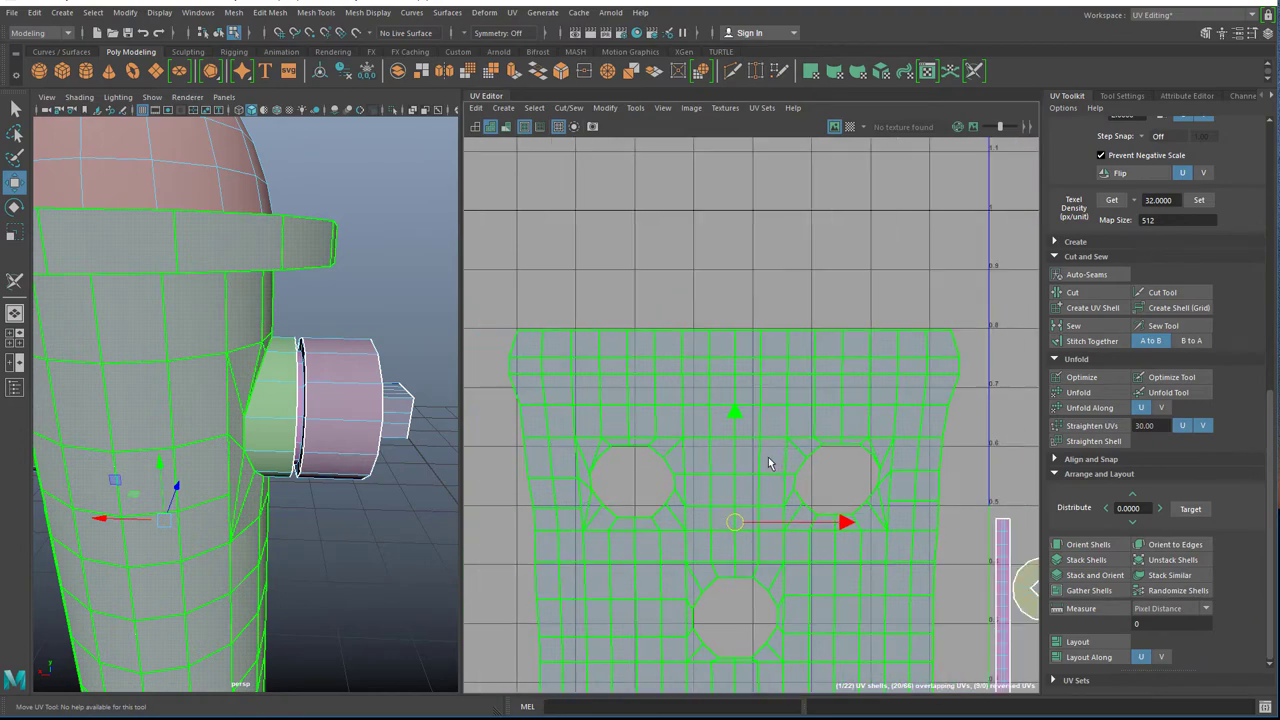
pyautogui.scroll(-2, 759, 464)
pyautogui.keyDown('alt'); pyautogui.moveTo(756, 446); pyautogui.dragTo(740, 319, button='middle'); pyautogui.keyUp('alt')
pyautogui.scroll(-3, 234, 470)
pyautogui.scroll(2, 713, 420)
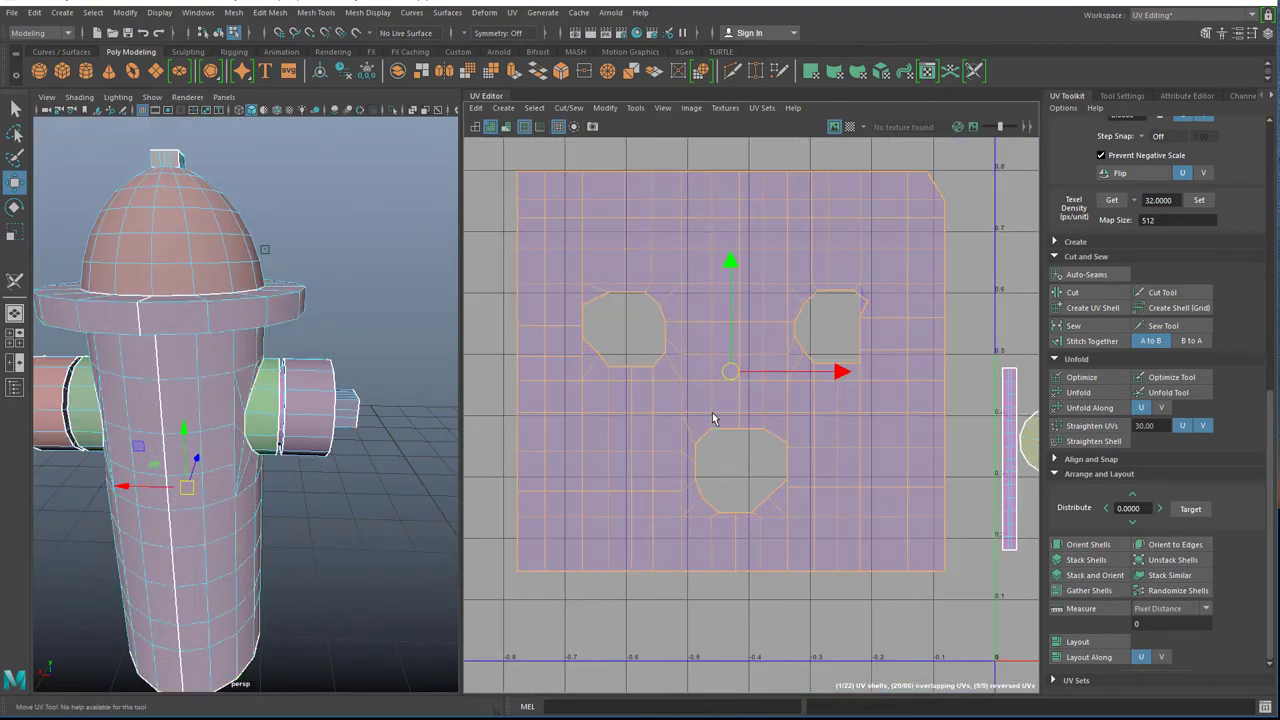
# Fully unfold the hydrant body shell and check its edge flow around the openings.
pyautogui.press('F8')
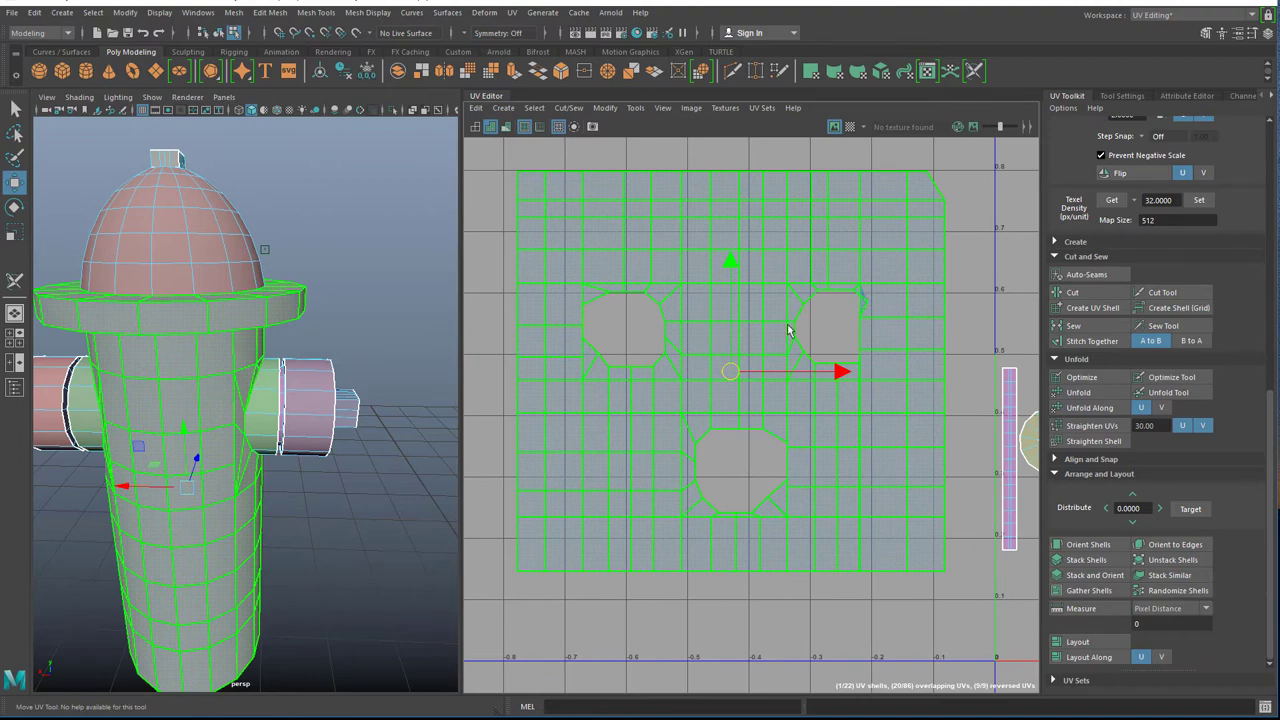
pyautogui.click(1080, 393)
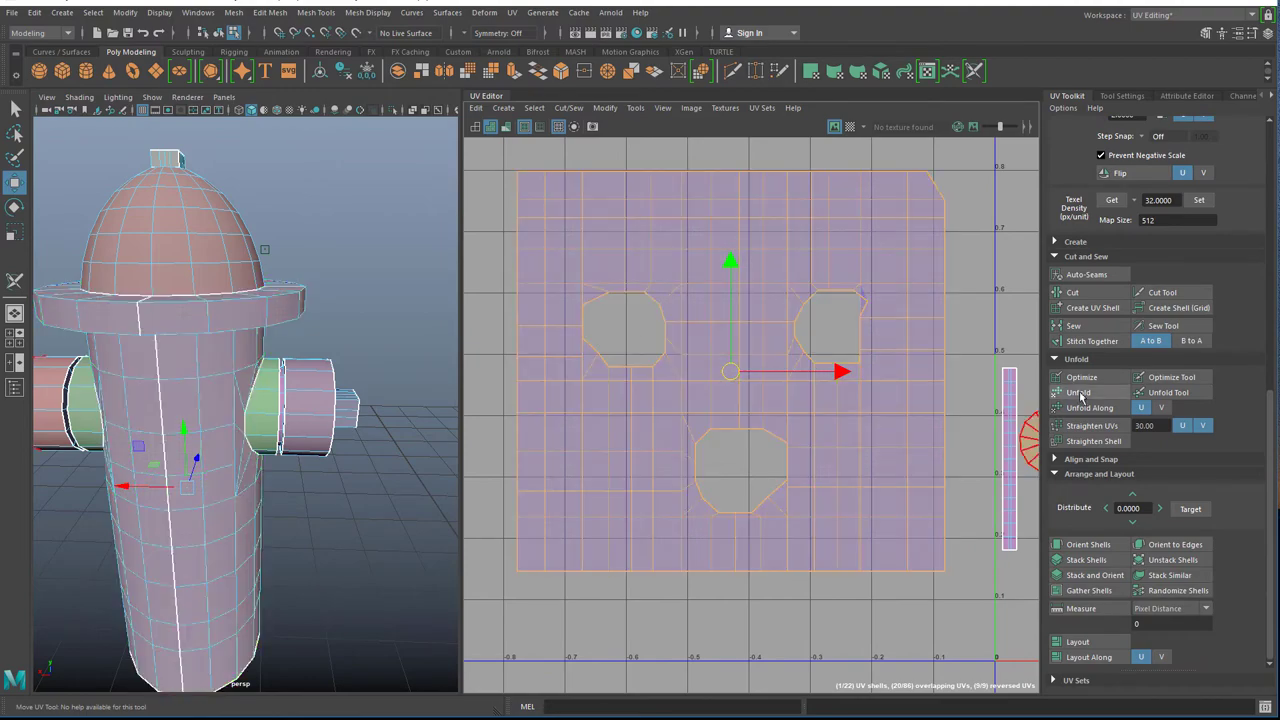
pyautogui.press('F8')
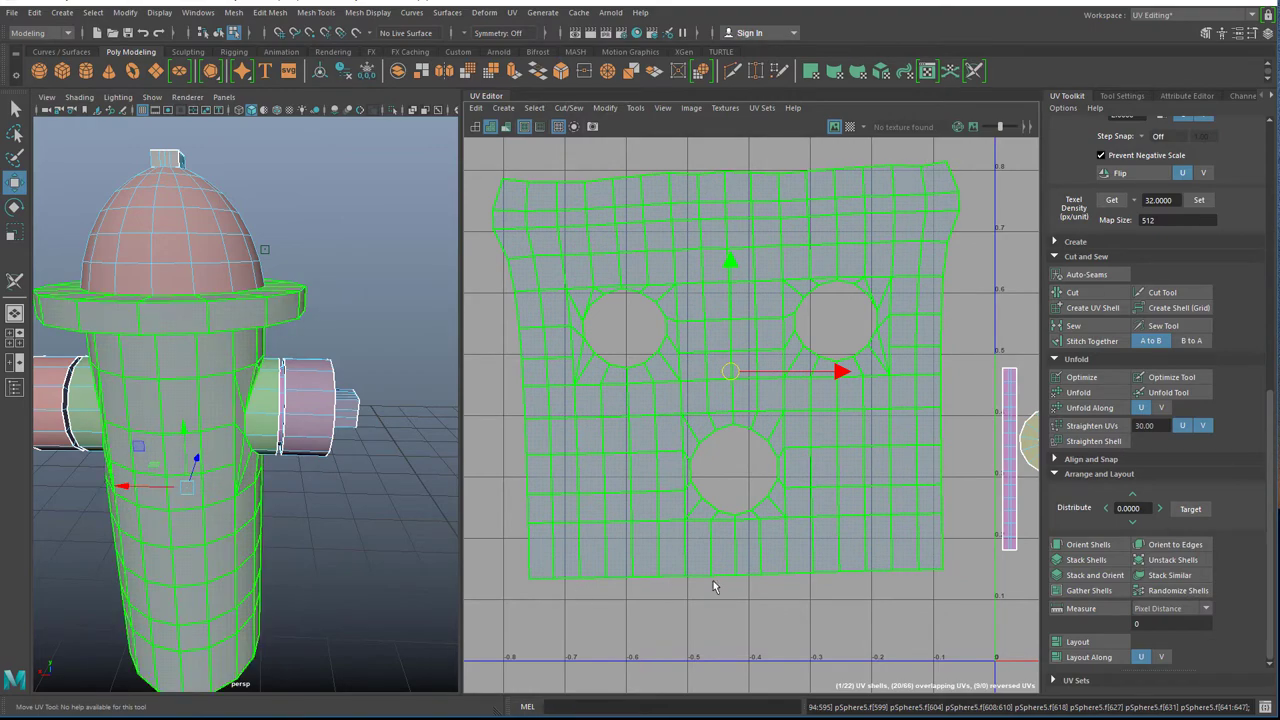
pyautogui.press('F8')
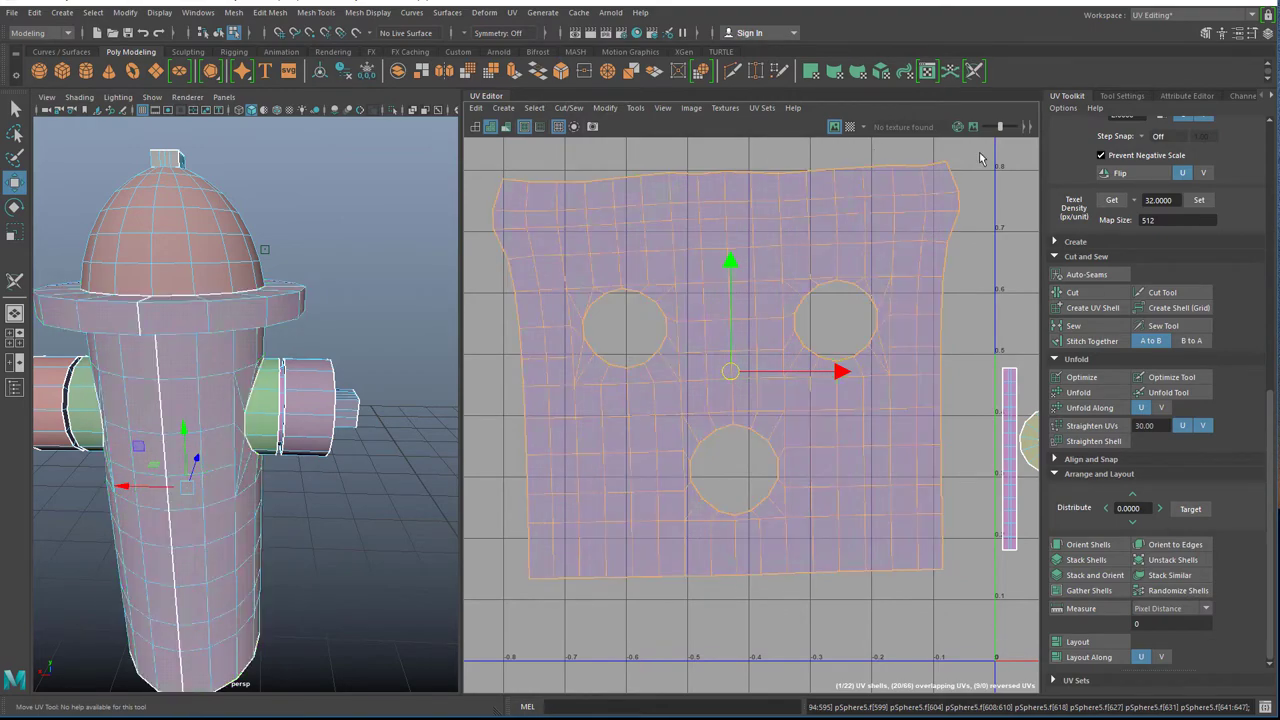
pyautogui.press('F8')
pyautogui.press('F8')
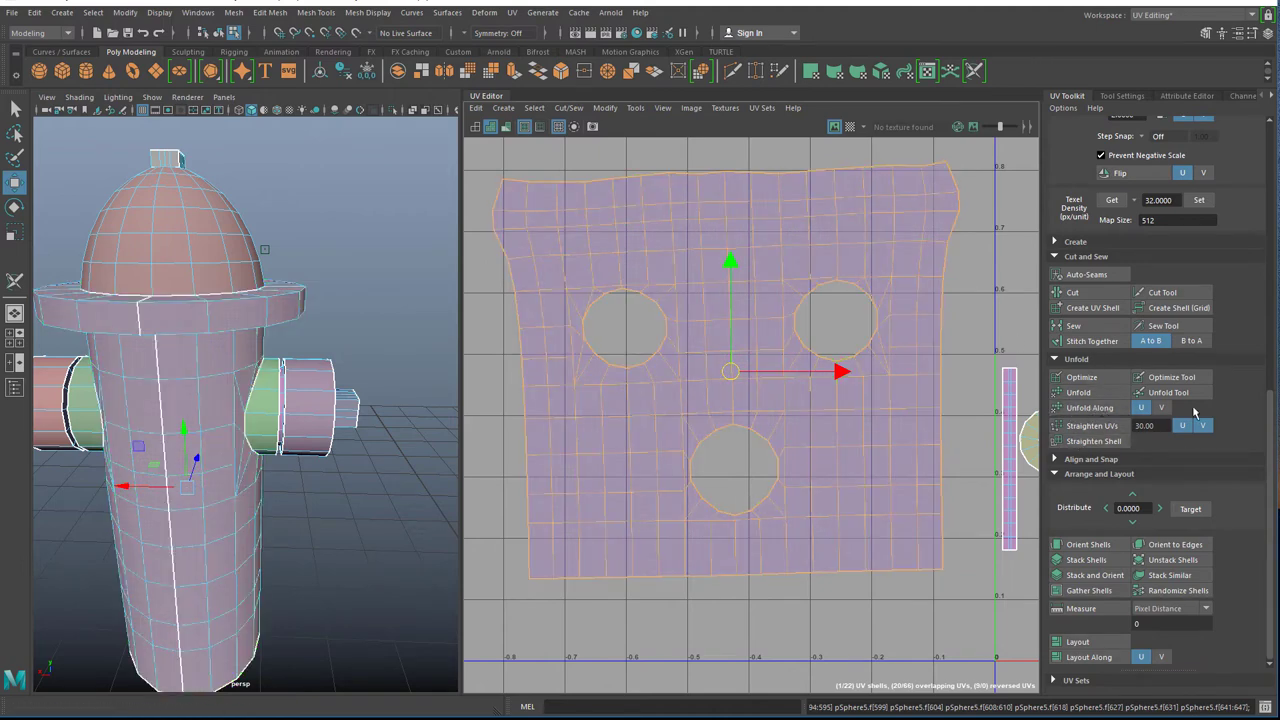
# Unfold the body shell along U, then try an unfold along V and undo the V unfold.
pyautogui.click(1100, 410)
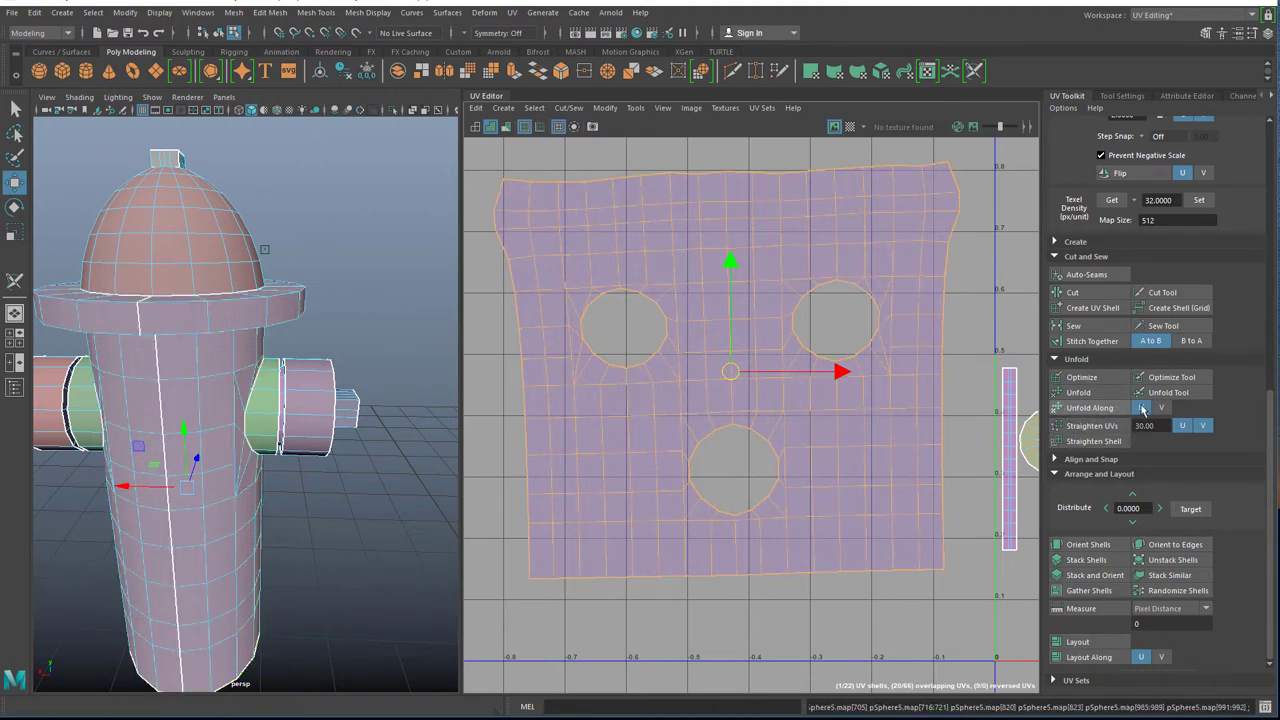
pyautogui.press('F8')
pyautogui.press('F8')
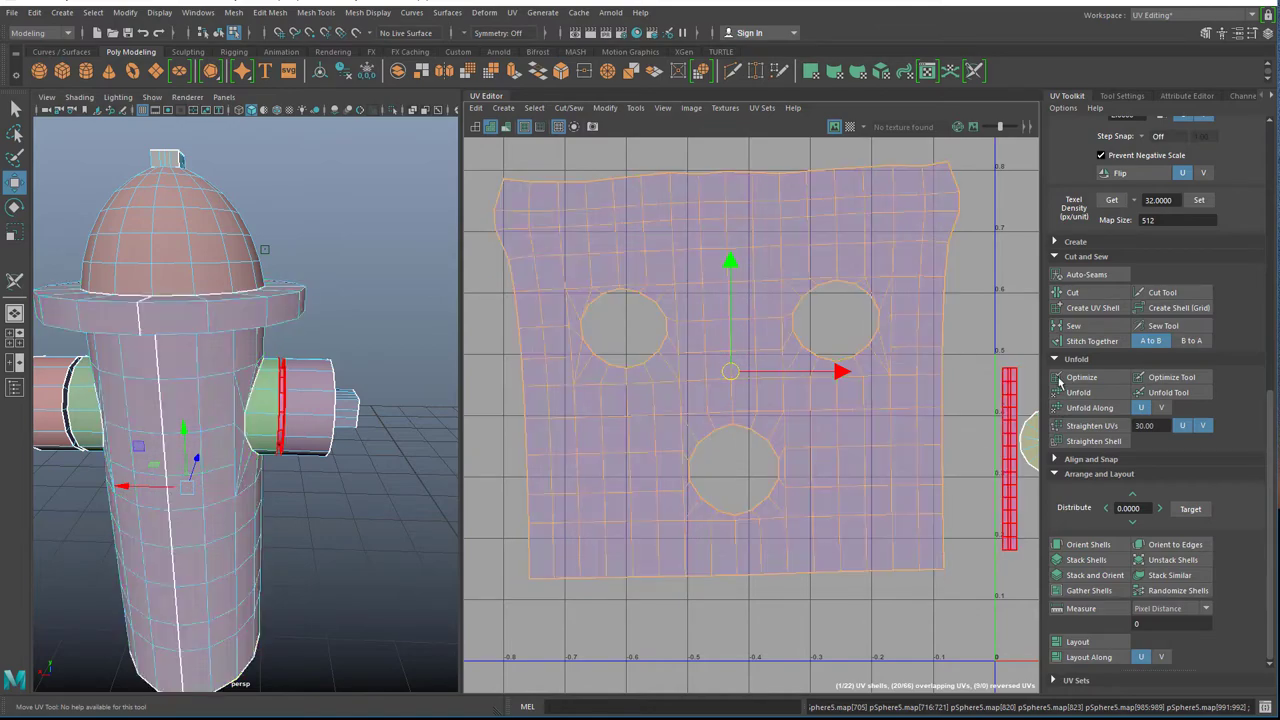
pyautogui.click(1100, 410)
pyautogui.press('F8')
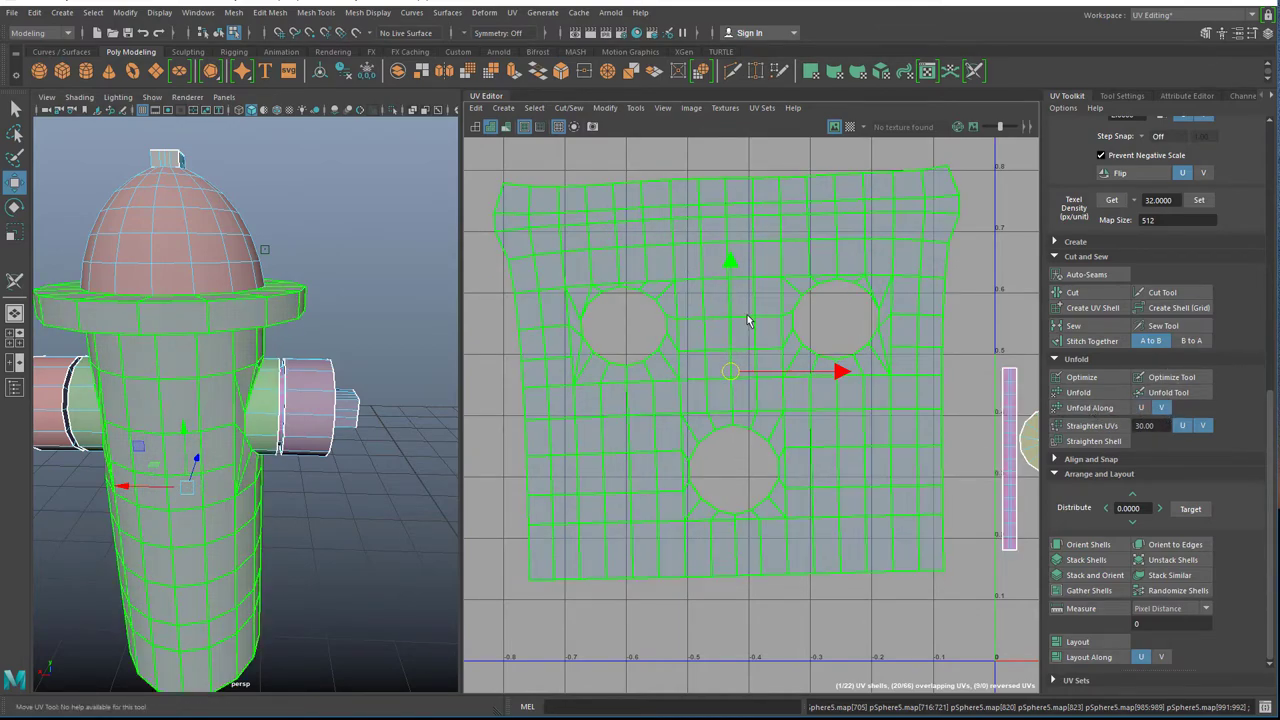
pyautogui.hotkey('ctrl', 'z')
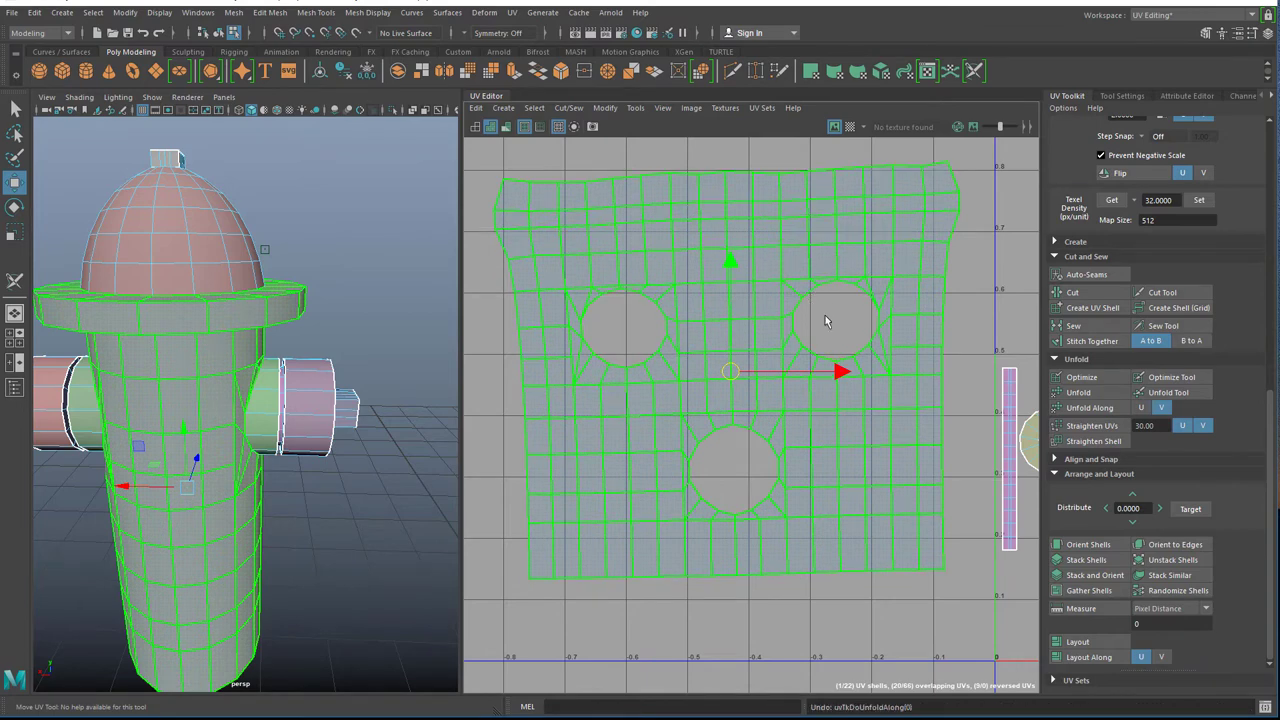
# Straighten the body shell's UVs in U and V at 30, try and undo a V unfold, and unfold it along U.
pyautogui.press('F8')
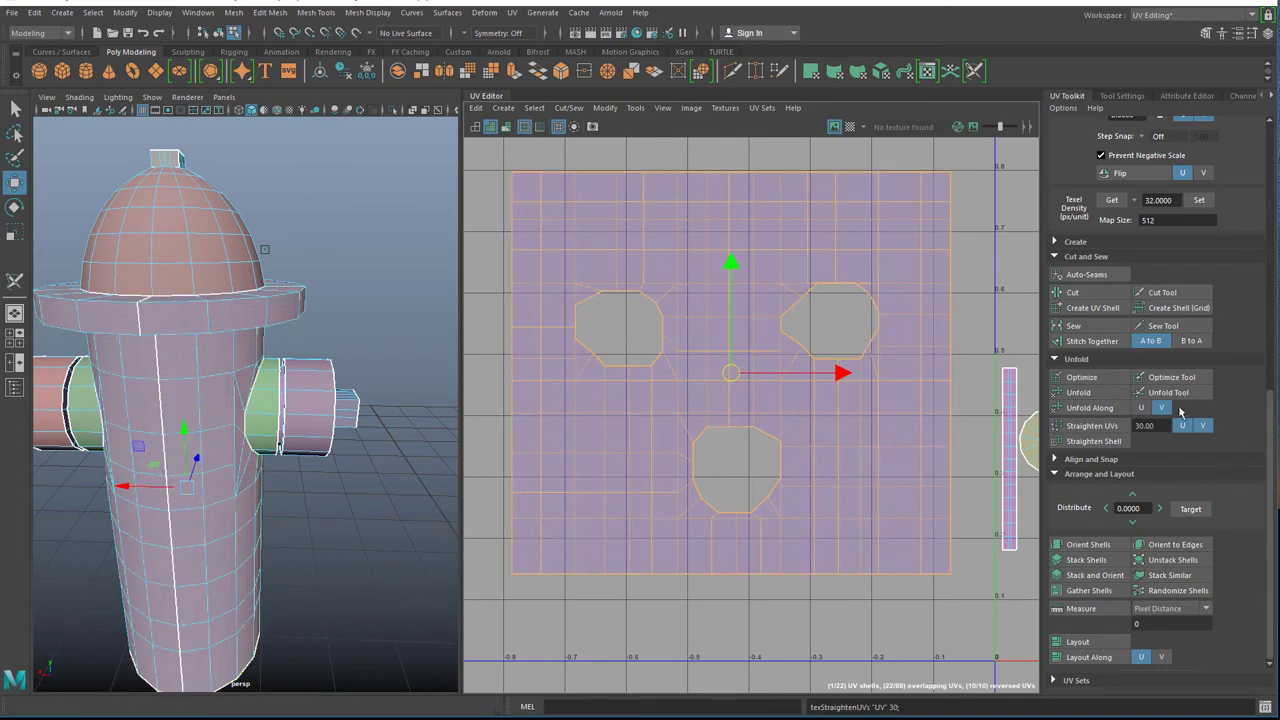
pyautogui.click(1072, 412)
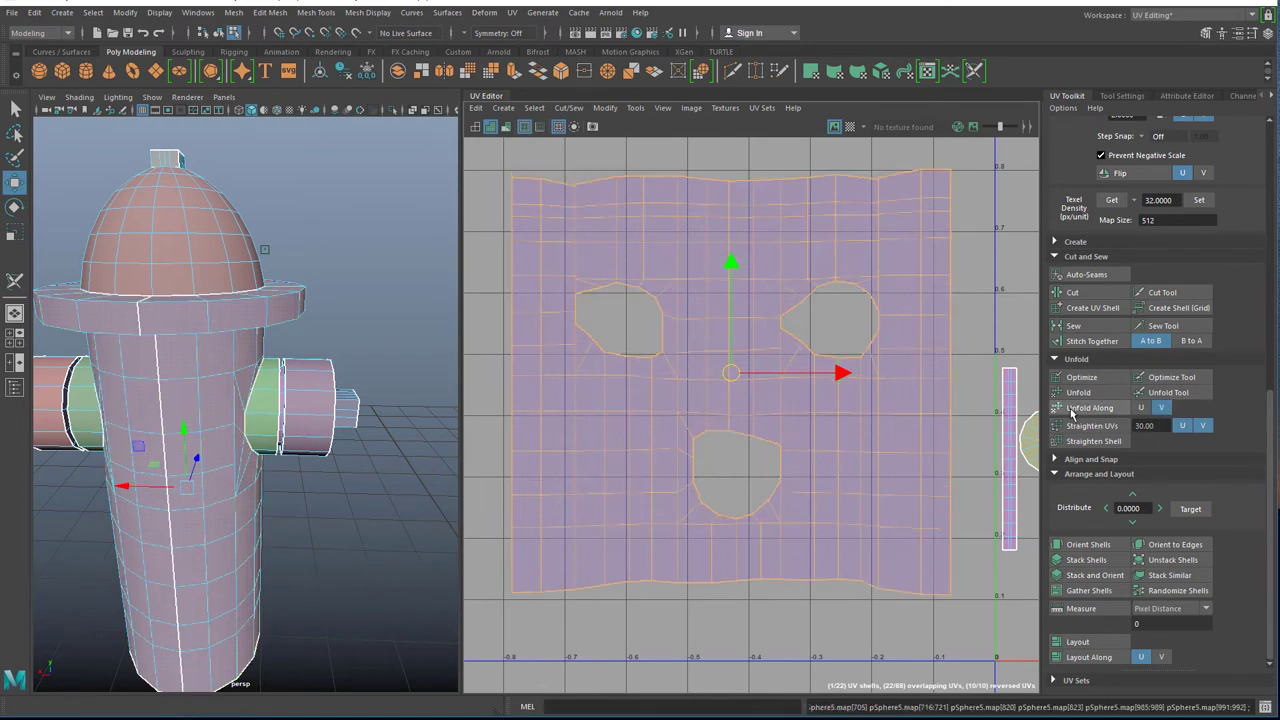
pyautogui.hotkey('ctrl', 'z')
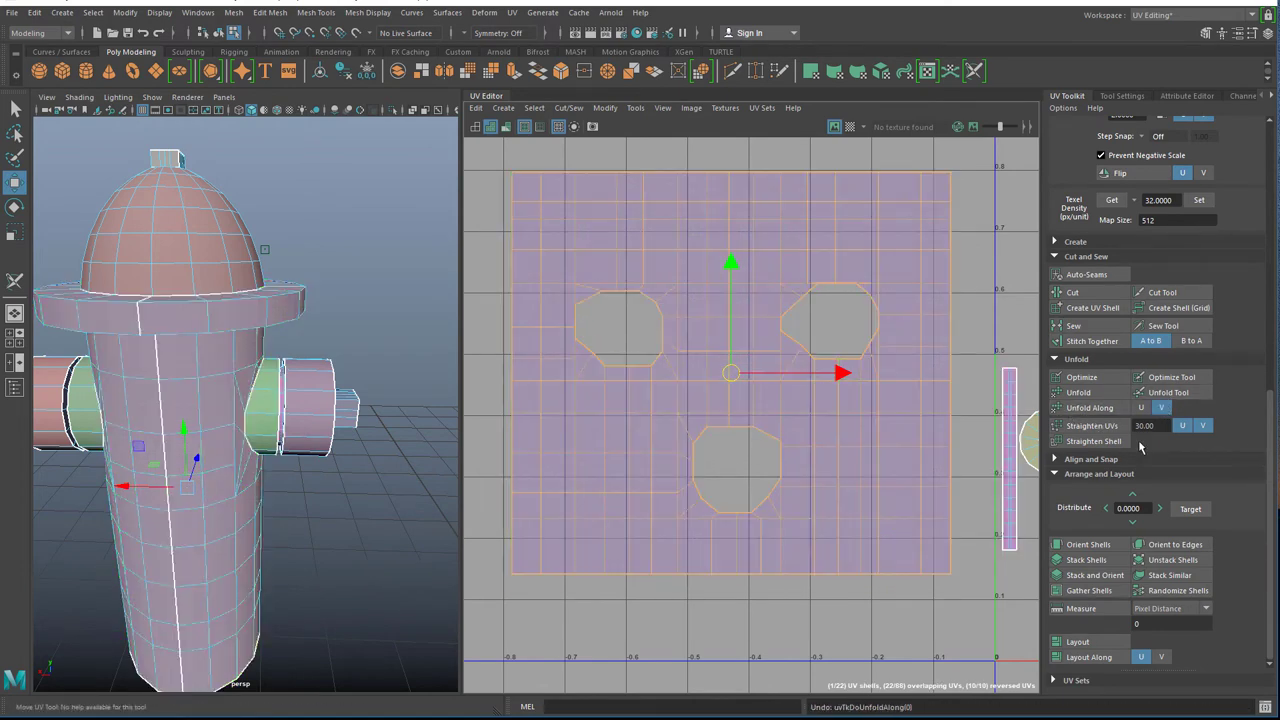
pyautogui.click(1143, 408)
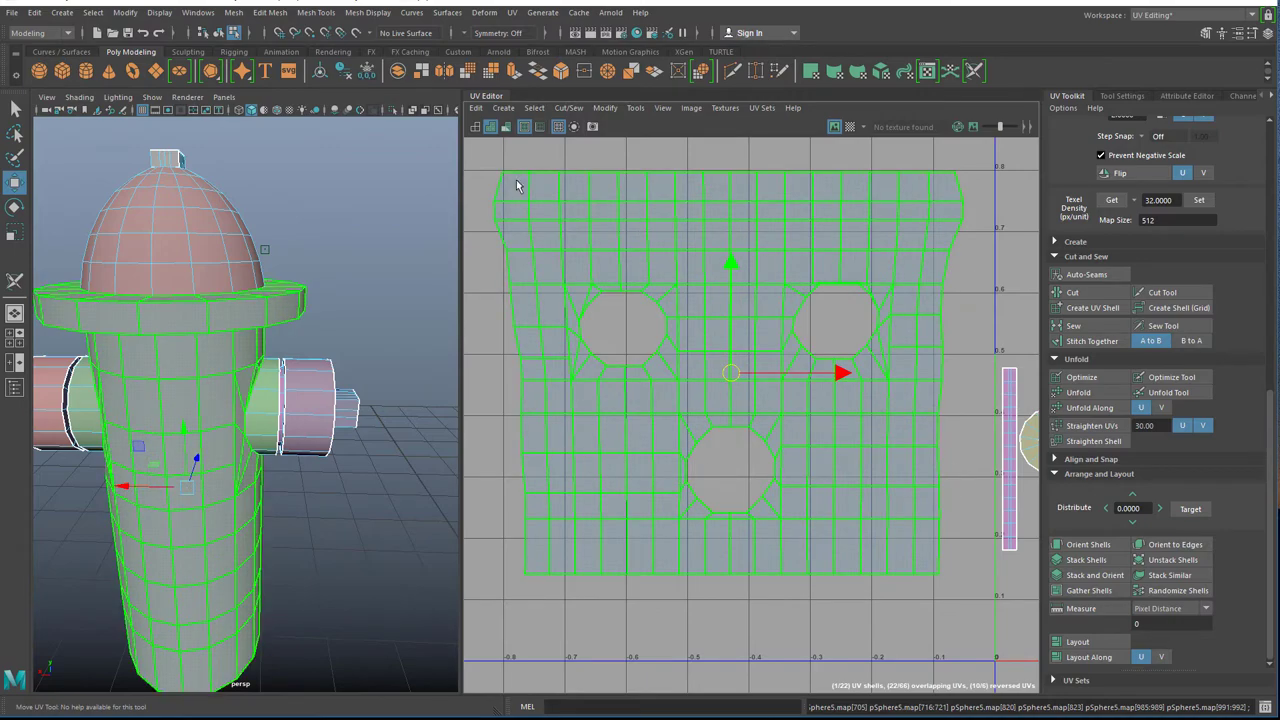
pyautogui.scroll(-2, 724, 323)
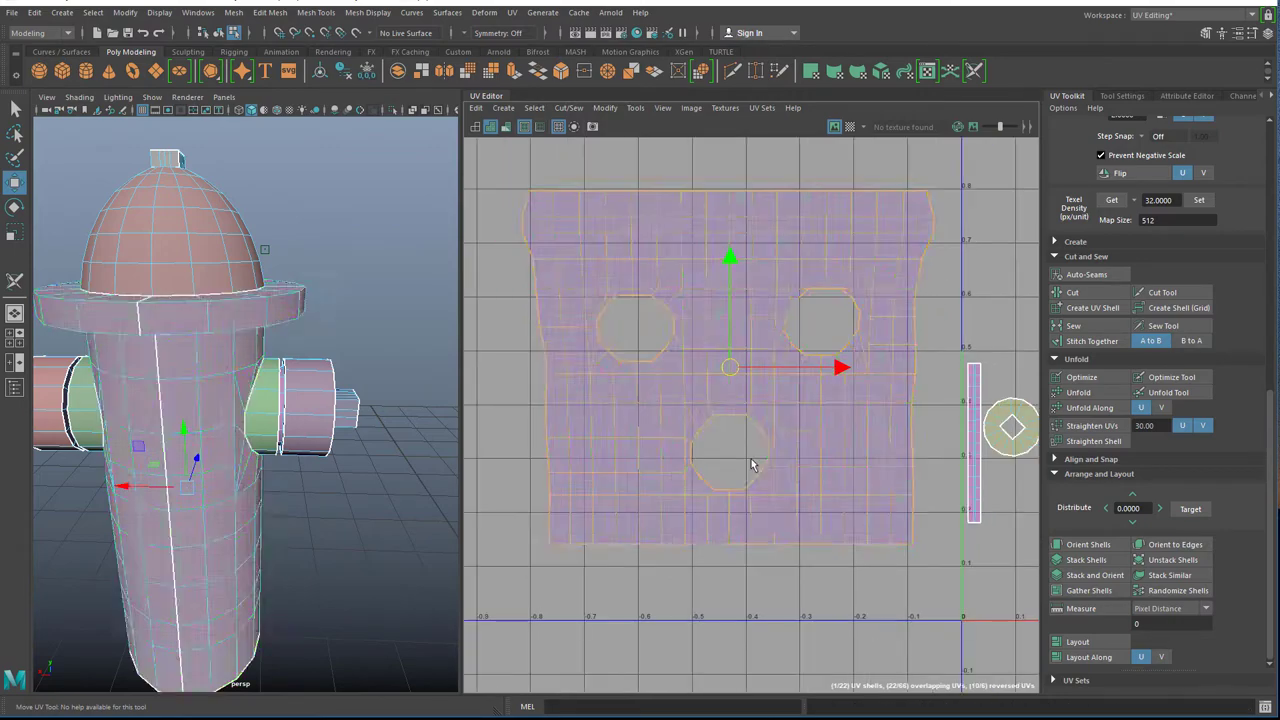
# Cut the UVs along the edge loops above and below the hydrant collar's side band.
pyautogui.click(657, 564)
pyautogui.scroll(-2, 640, 562)
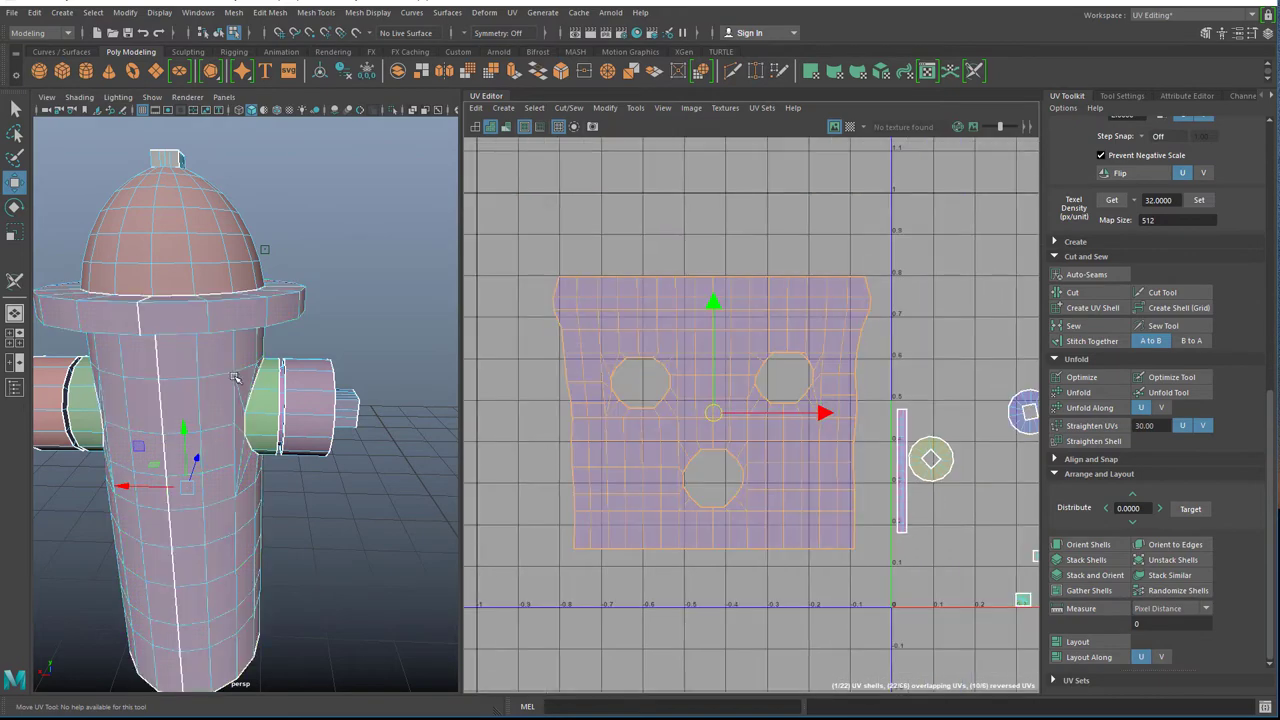
pyautogui.scroll(-6, 287, 296)
pyautogui.keyDown('alt'); pyautogui.moveTo(287, 296); pyautogui.dragTo(321, 448); pyautogui.keyUp('alt')
pyautogui.scroll(4, 309, 379)
pyautogui.scroll(5, 321, 447)
pyautogui.keyDown('alt'); pyautogui.moveTo(305, 401); pyautogui.dragTo(260, 403, button='middle'); pyautogui.keyUp('alt')
pyautogui.keyDown('alt'); pyautogui.moveTo(278, 411); pyautogui.dragTo(288, 325); pyautogui.keyUp('alt')
pyautogui.moveTo(292, 269); pyautogui.dragTo(296, 234, button='right')
pyautogui.click(284, 280)
pyautogui.keyDown('alt'); pyautogui.moveTo(283, 256); pyautogui.dragTo(316, 324); pyautogui.keyUp('alt')
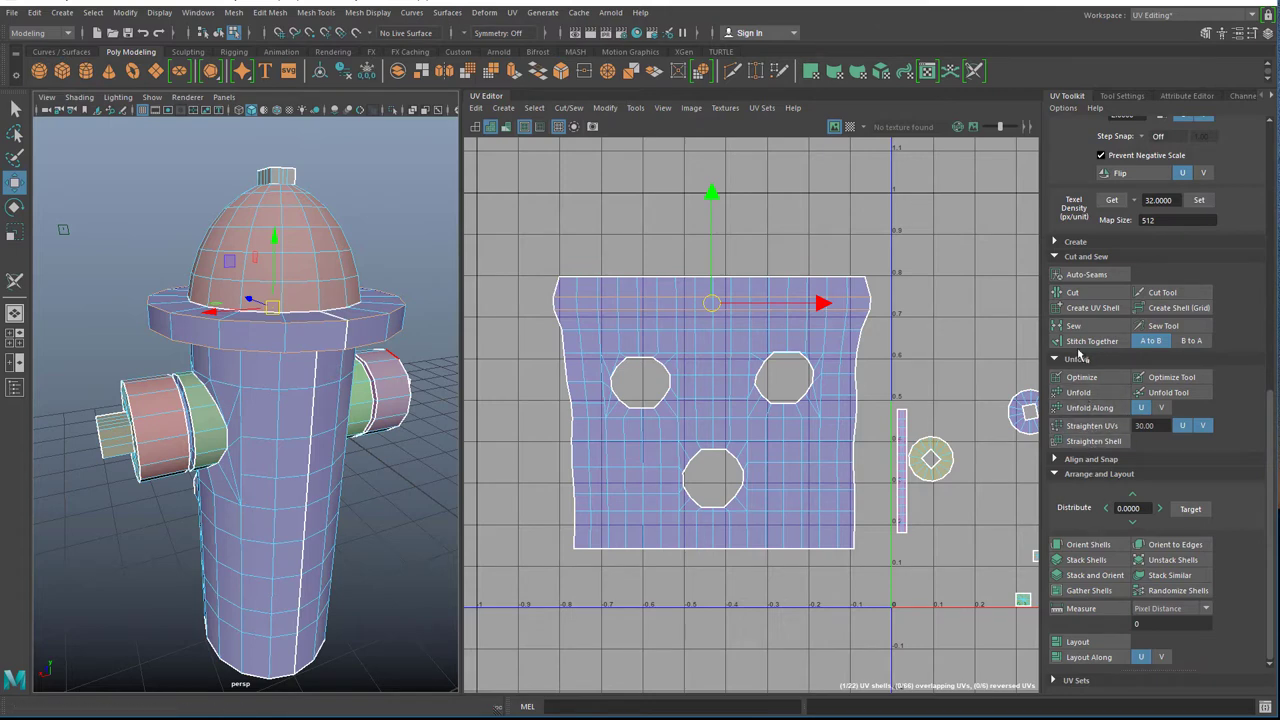
pyautogui.click(1077, 293)
pyautogui.scroll(3, 615, 250)
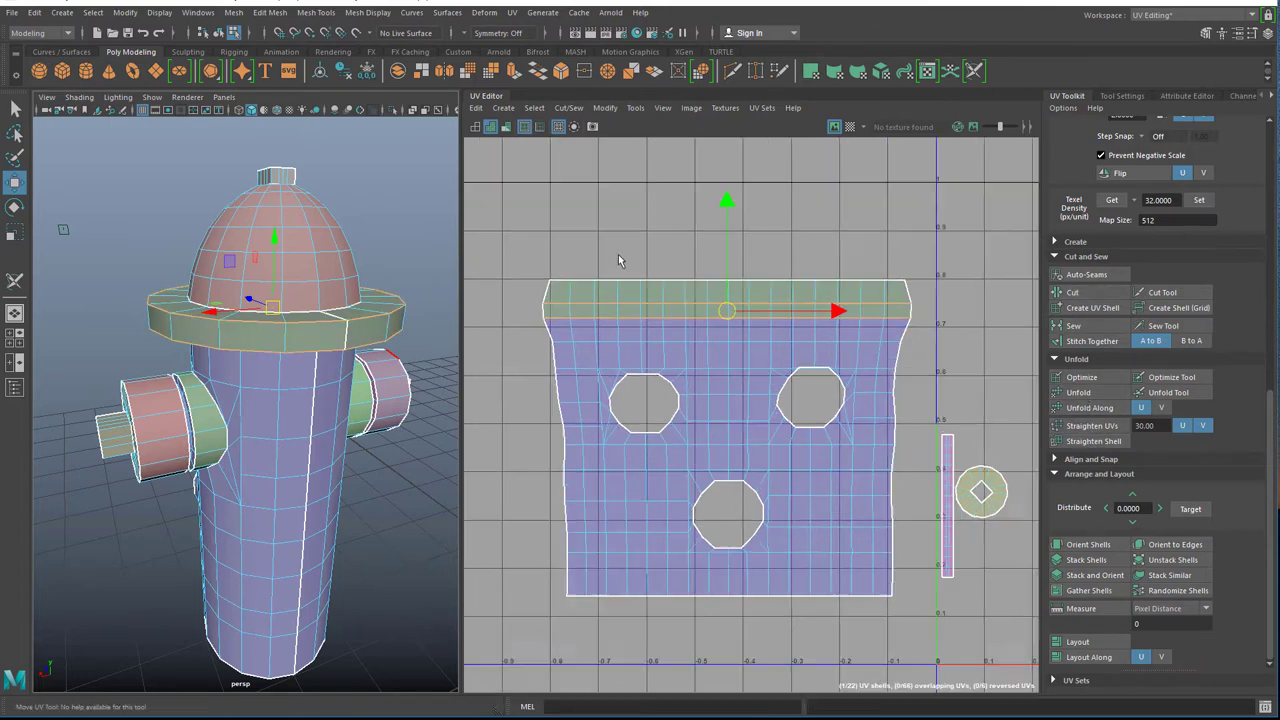
# Move the collar's top ring shell and side band shell up, clear of the body shell and each other.
pyautogui.scroll(5, 368, 318)
pyautogui.scroll(-2, 368, 318)
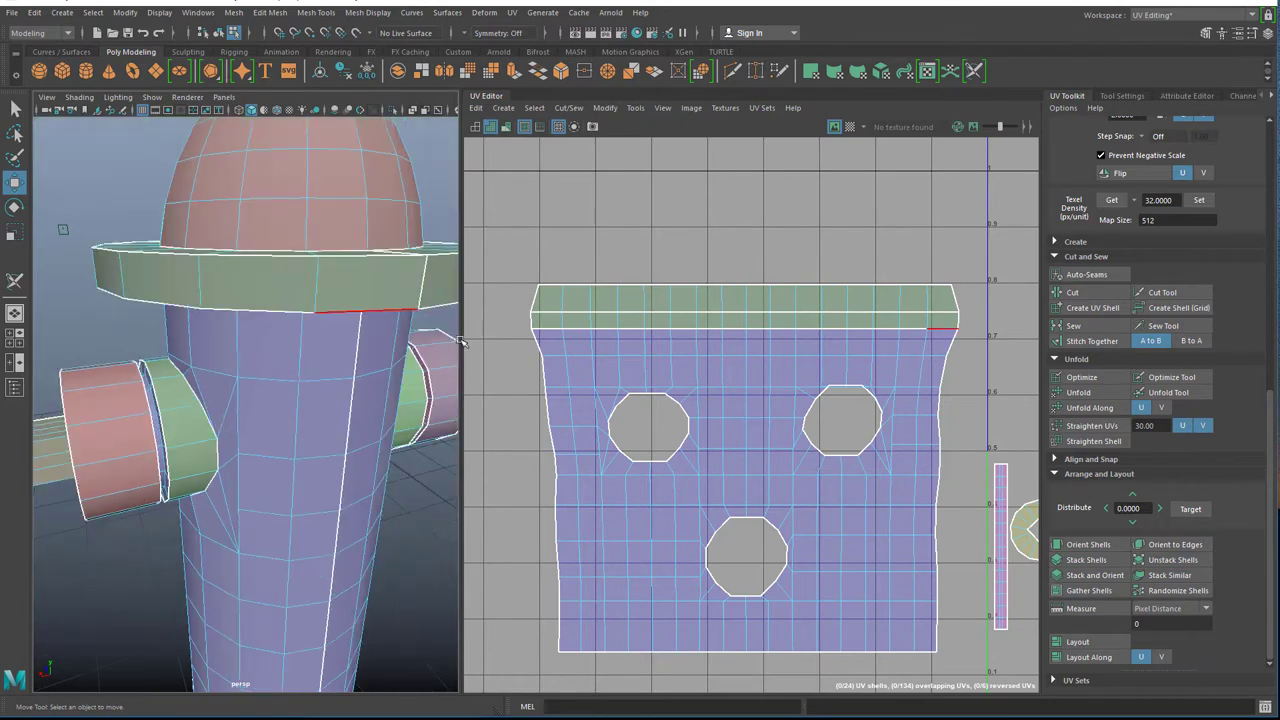
pyautogui.rightClick(610, 302)
pyautogui.moveTo(566, 281); pyautogui.dragTo(560, 281, button='right')
pyautogui.click(608, 296)
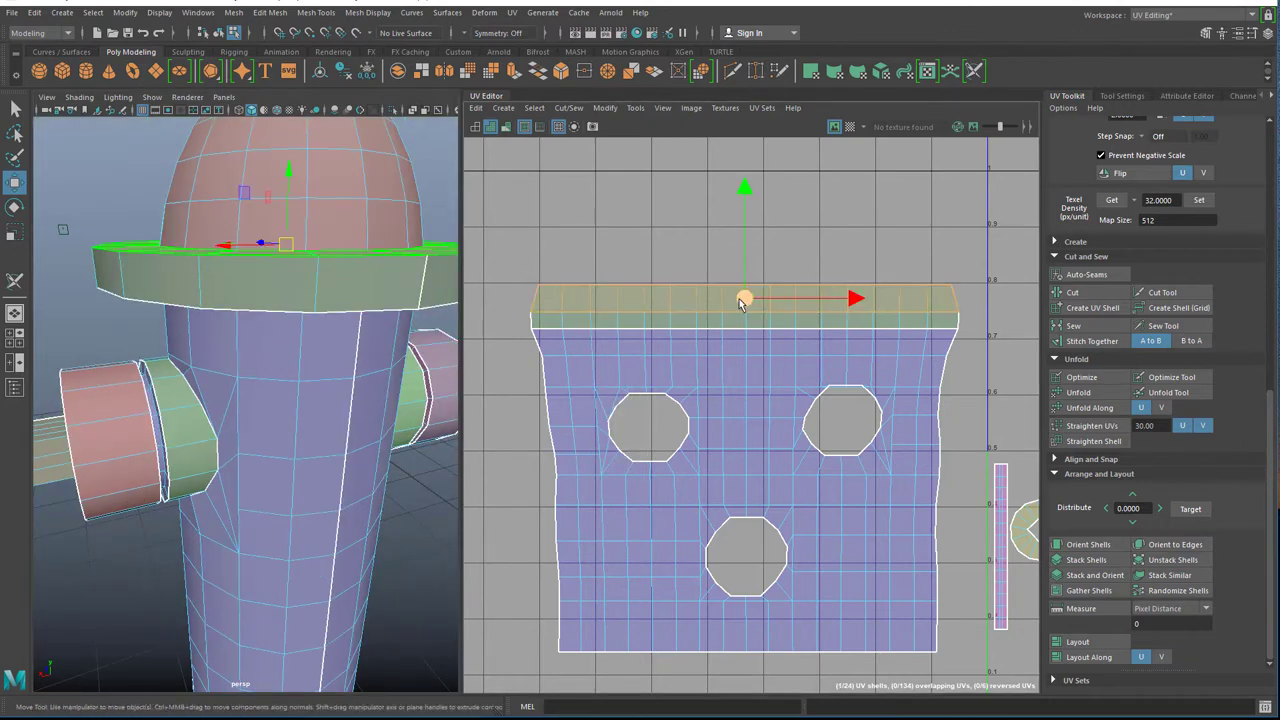
pyautogui.moveTo(746, 298); pyautogui.dragTo(736, 239)
pyautogui.click(735, 323)
pyautogui.moveTo(740, 318); pyautogui.dragTo(740, 287)
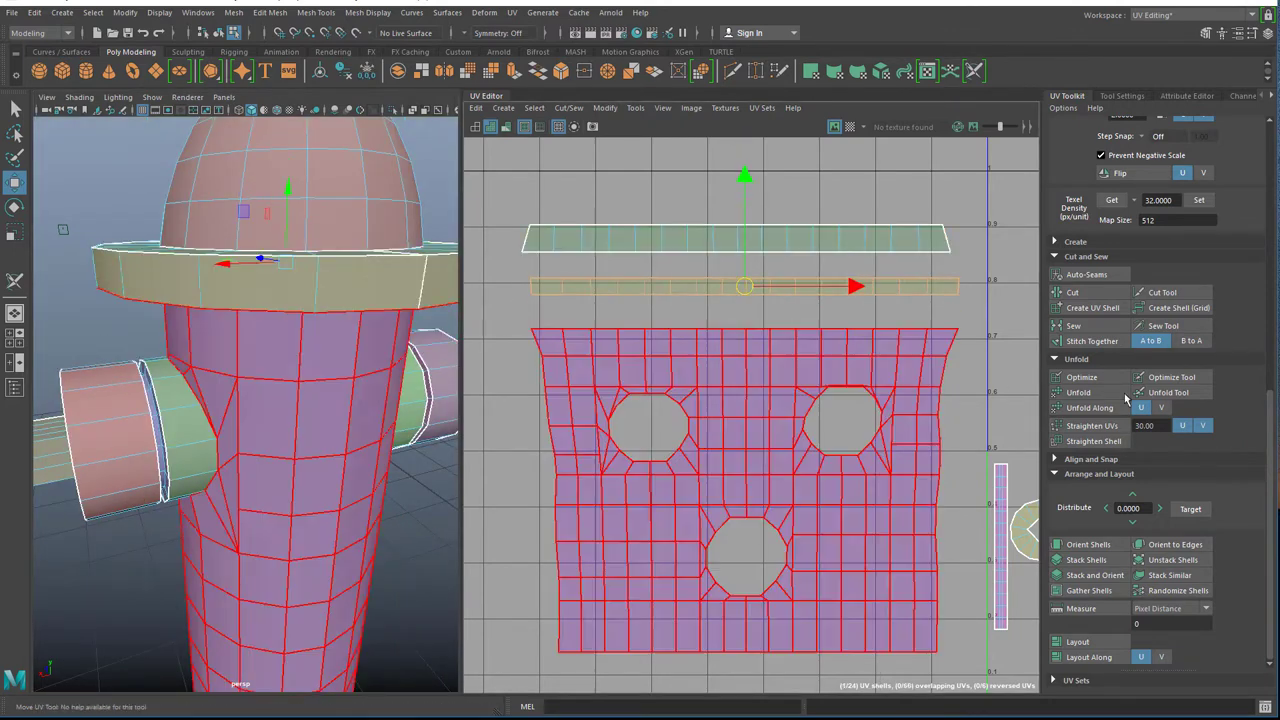
# Unfold the collar's side band and top ring shells, and move the ring shell into open space beyond the band.
pyautogui.click(1080, 392)
pyautogui.click(900, 238)
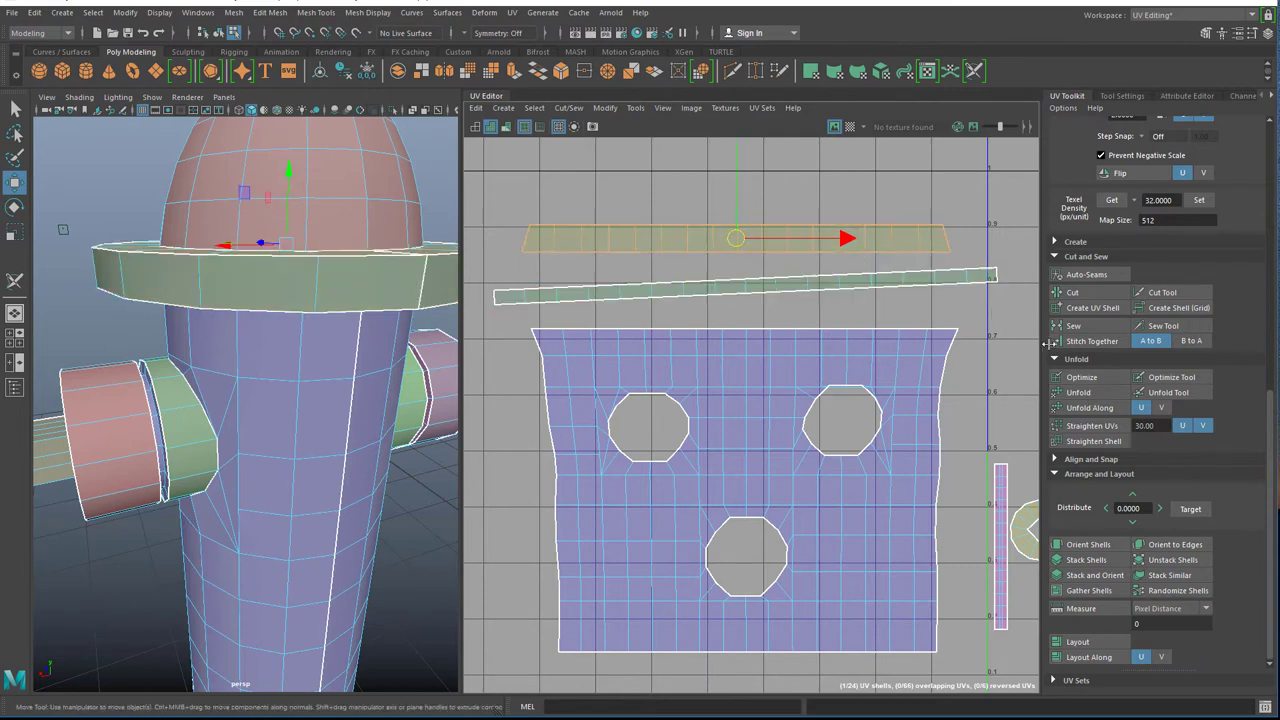
pyautogui.click(1080, 394)
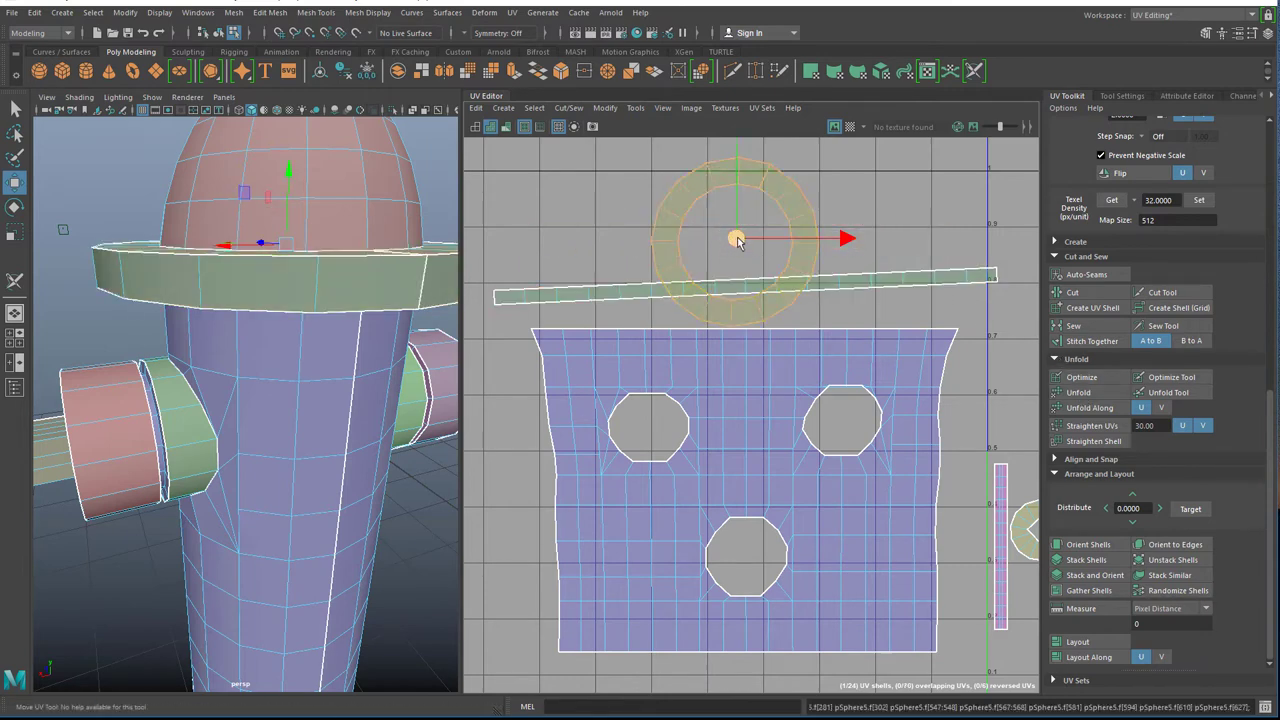
pyautogui.moveTo(740, 245); pyautogui.dragTo(908, 205)
pyautogui.keyDown('alt'); pyautogui.moveTo(908, 205); pyautogui.dragTo(712, 282, button='middle'); pyautogui.keyUp('alt')
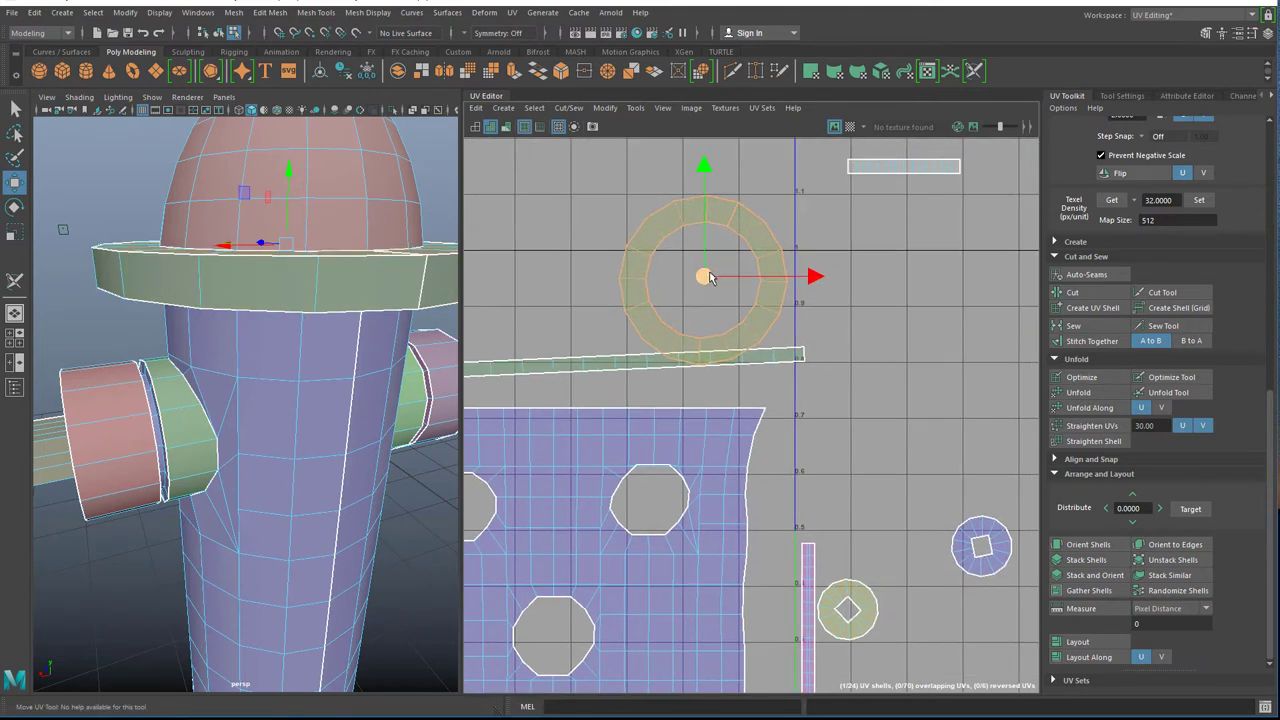
pyautogui.moveTo(712, 282); pyautogui.dragTo(893, 300)
# Straighten the UVs of the tilted collar side band in U and V at 30.
pyautogui.click(668, 362)
pyautogui.scroll(-2, 634, 391)
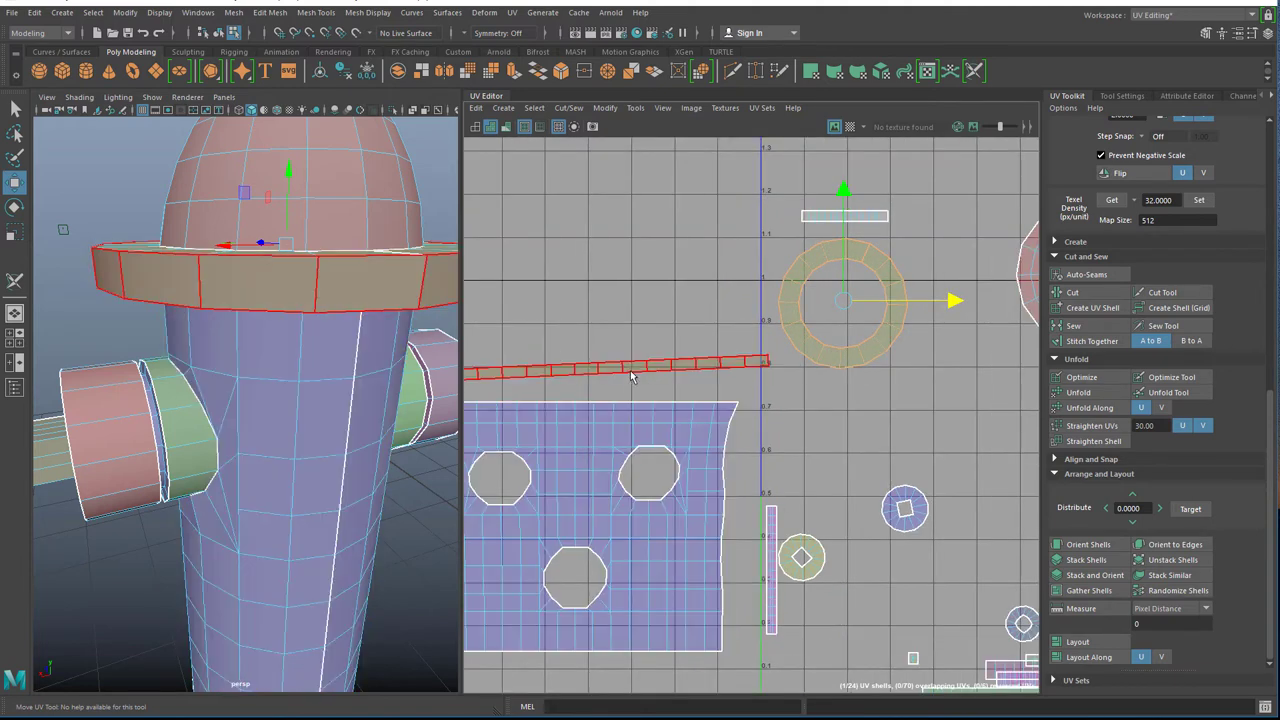
pyautogui.click(1065, 426)
pyautogui.click(725, 333)
pyautogui.scroll(-5, 725, 333)
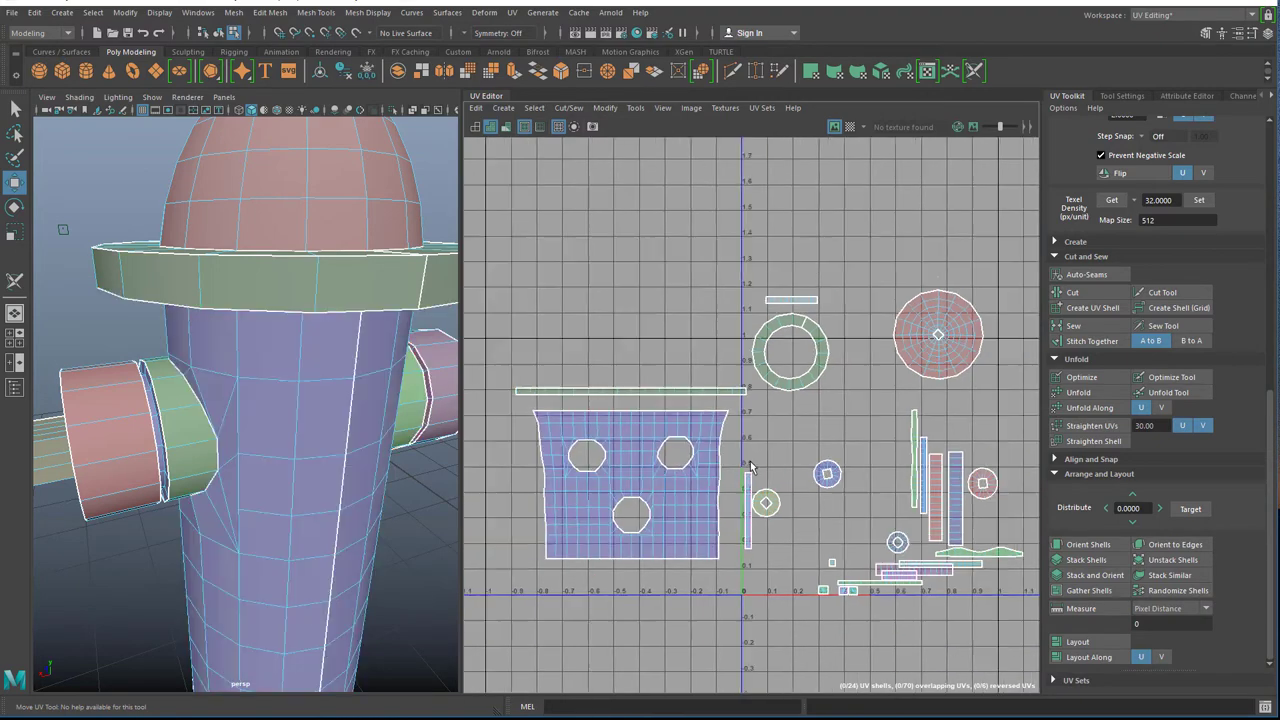
# Select the collar's unfolded top ring shell.
pyautogui.keyDown('alt'); pyautogui.moveTo(688, 397); pyautogui.dragTo(784, 441, button='middle'); pyautogui.keyUp('alt')
pyautogui.scroll(3, 660, 387)
pyautogui.scroll(-3, 627, 324)
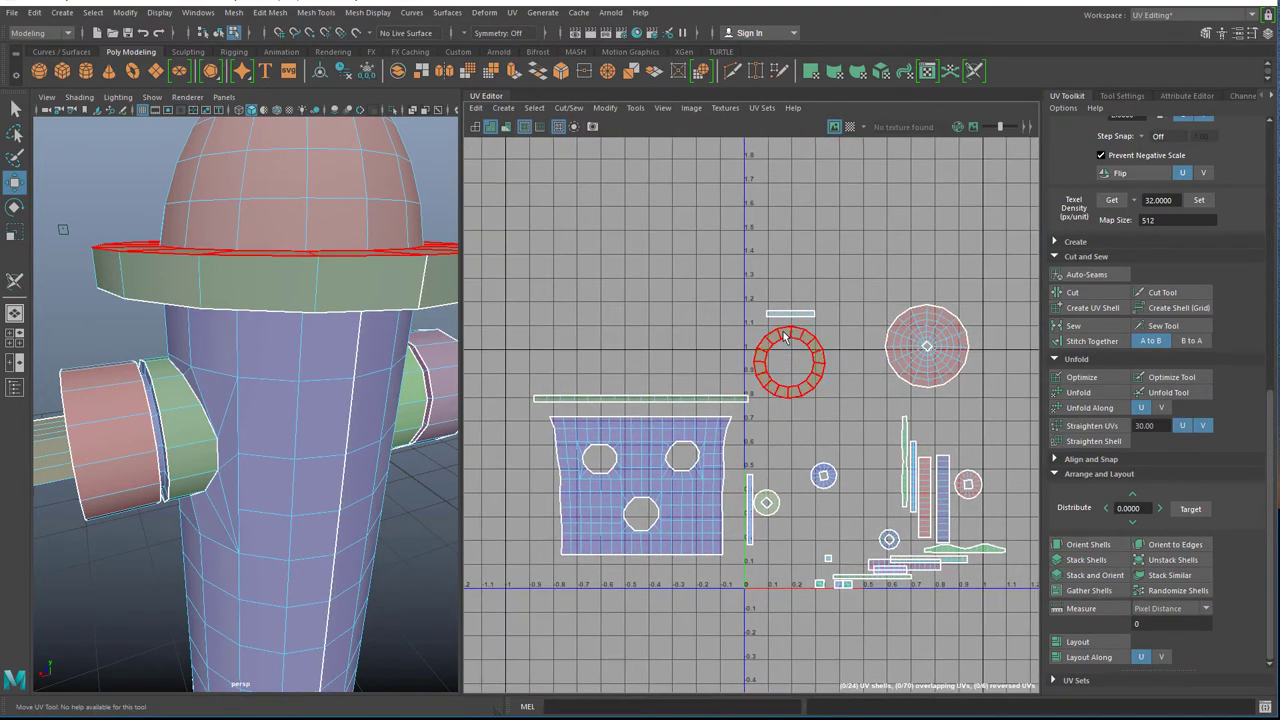
pyautogui.click(784, 337)
pyautogui.scroll(5, 775, 330)
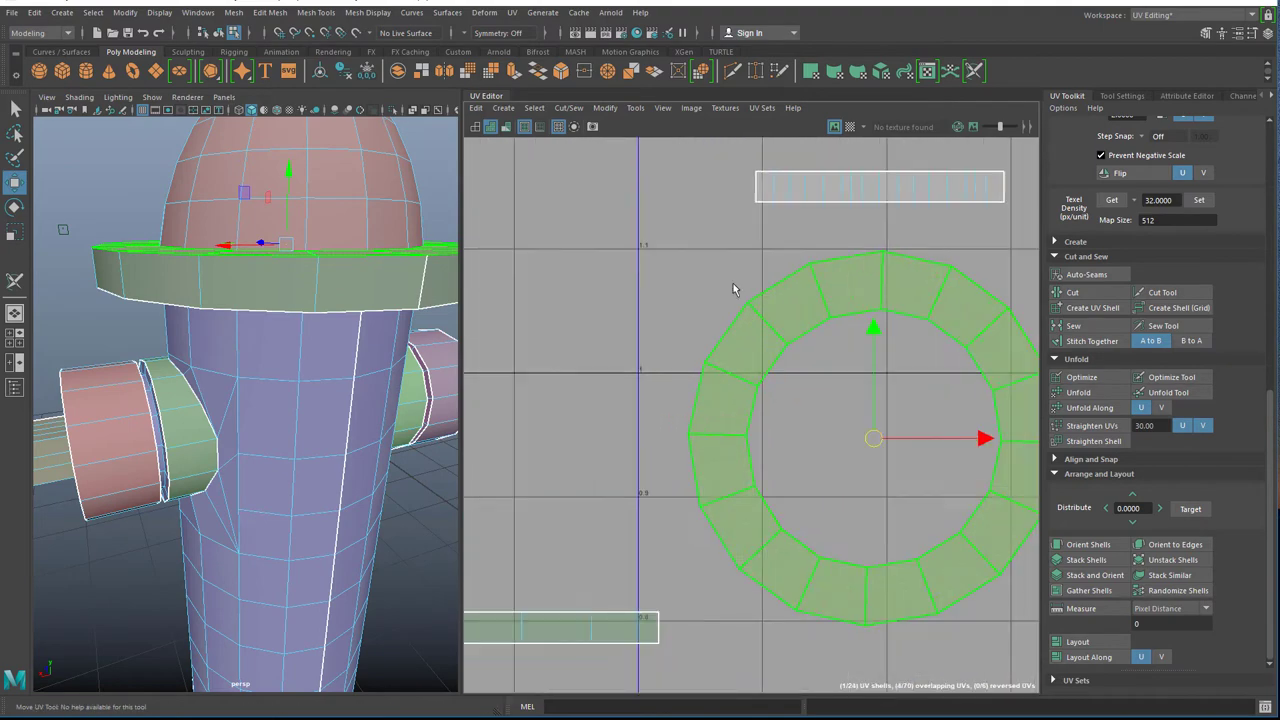
# Sew the radial seam edge on the top face of the hydrant's brim ring.
pyautogui.click(733, 288)
pyautogui.keyDown('alt'); pyautogui.moveTo(809, 303); pyautogui.dragTo(765, 339, button='middle'); pyautogui.keyUp('alt')
pyautogui.keyDown('alt'); pyautogui.moveTo(394, 287); pyautogui.dragTo(362, 387); pyautogui.keyUp('alt')
pyautogui.moveTo(362, 387); pyautogui.dragTo(362, 414, button='right')
pyautogui.moveTo(362, 368); pyautogui.dragTo(362, 352, button='right')
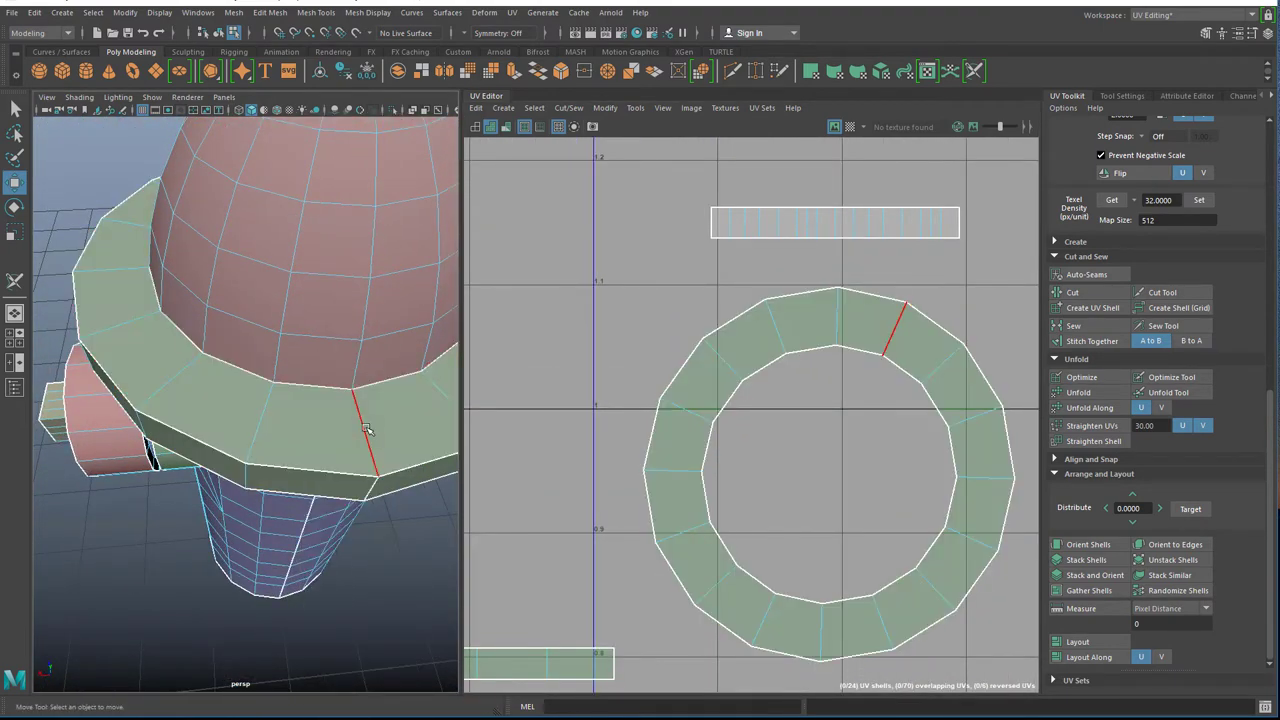
pyautogui.click(366, 430)
pyautogui.click(1078, 327)
# Unfold the UV shell of the brim's top face.
pyautogui.rightClick(924, 362)
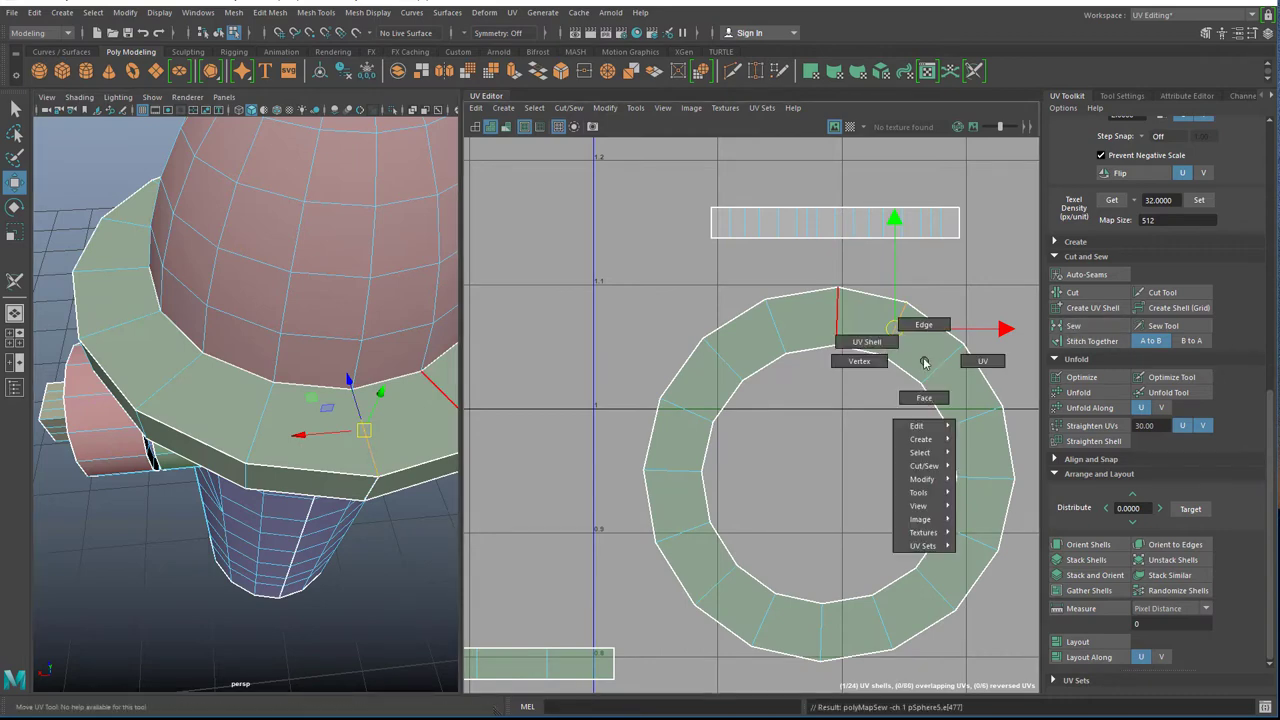
pyautogui.click(848, 343)
pyautogui.click(843, 334)
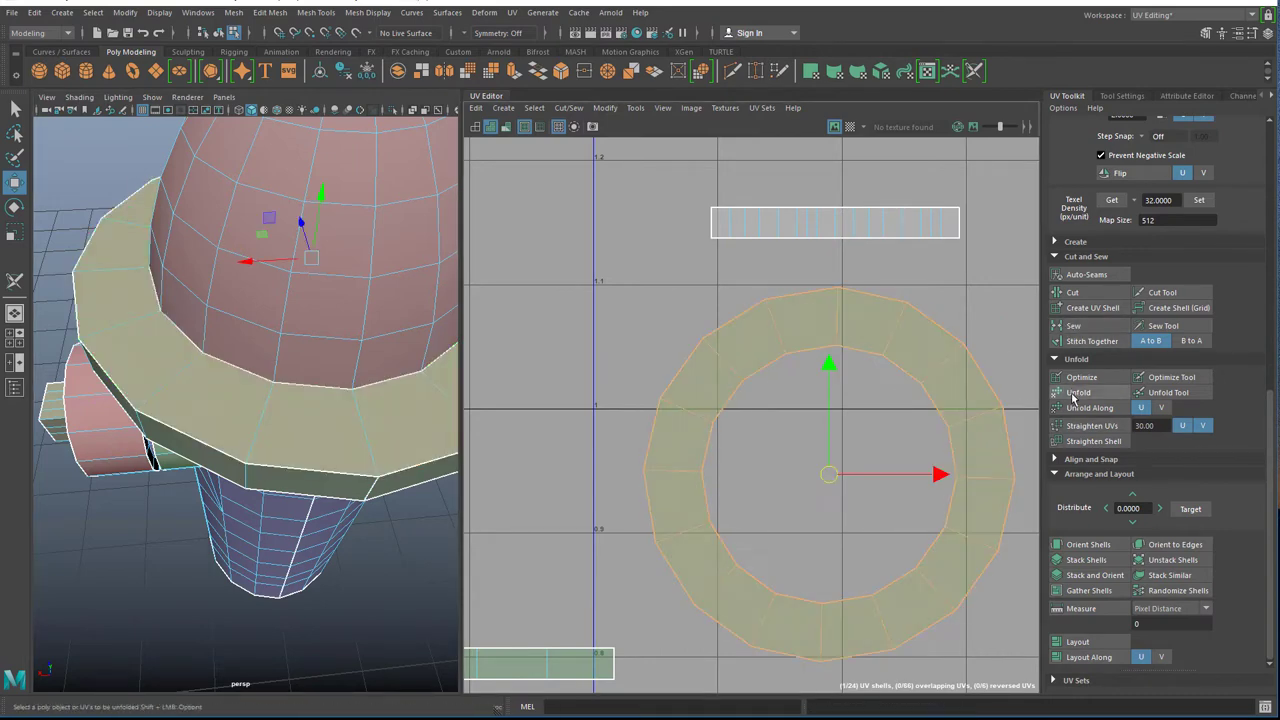
pyautogui.click(1072, 394)
pyautogui.click(670, 321)
pyautogui.scroll(-2, 642, 336)
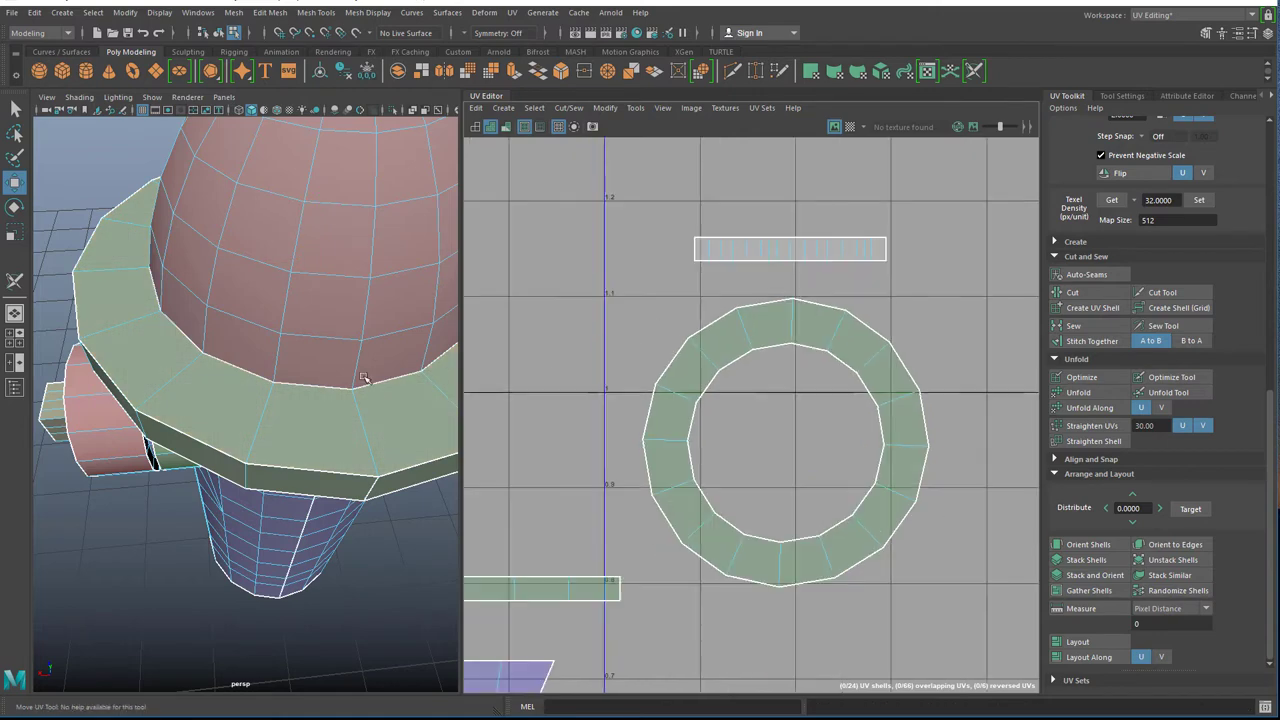
# Sew the radial seam edge on the underside of the brim.
pyautogui.keyDown('alt'); pyautogui.moveTo(250, 395); pyautogui.dragTo(272, 252); pyautogui.keyUp('alt')
pyautogui.click(279, 245)
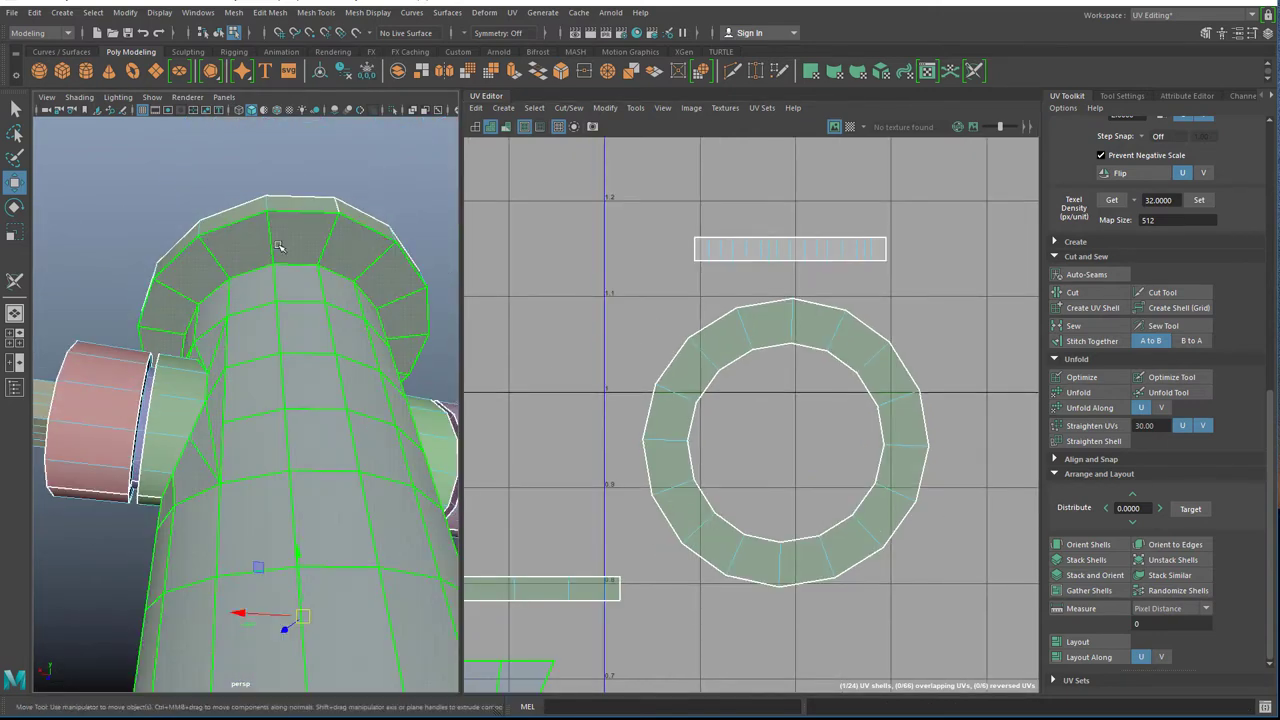
pyautogui.moveTo(279, 245); pyautogui.dragTo(277, 218, button='right')
pyautogui.click(278, 212)
pyautogui.click(322, 243)
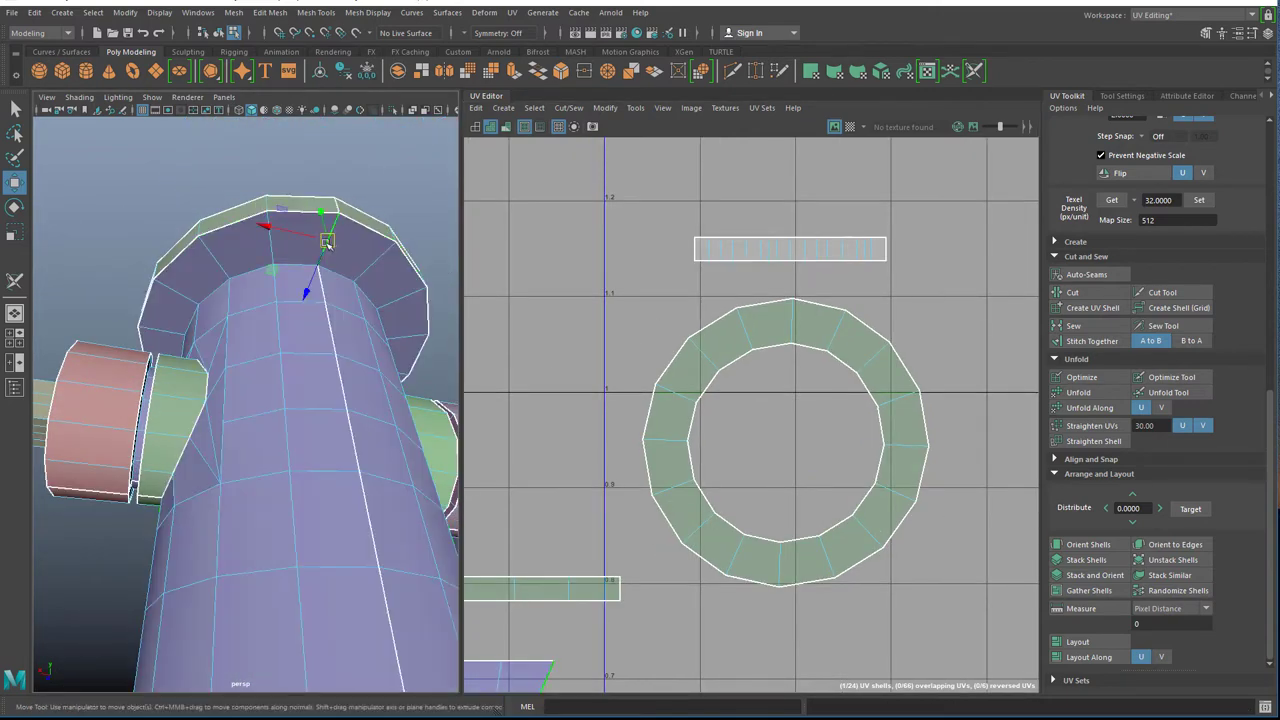
pyautogui.click(1116, 327)
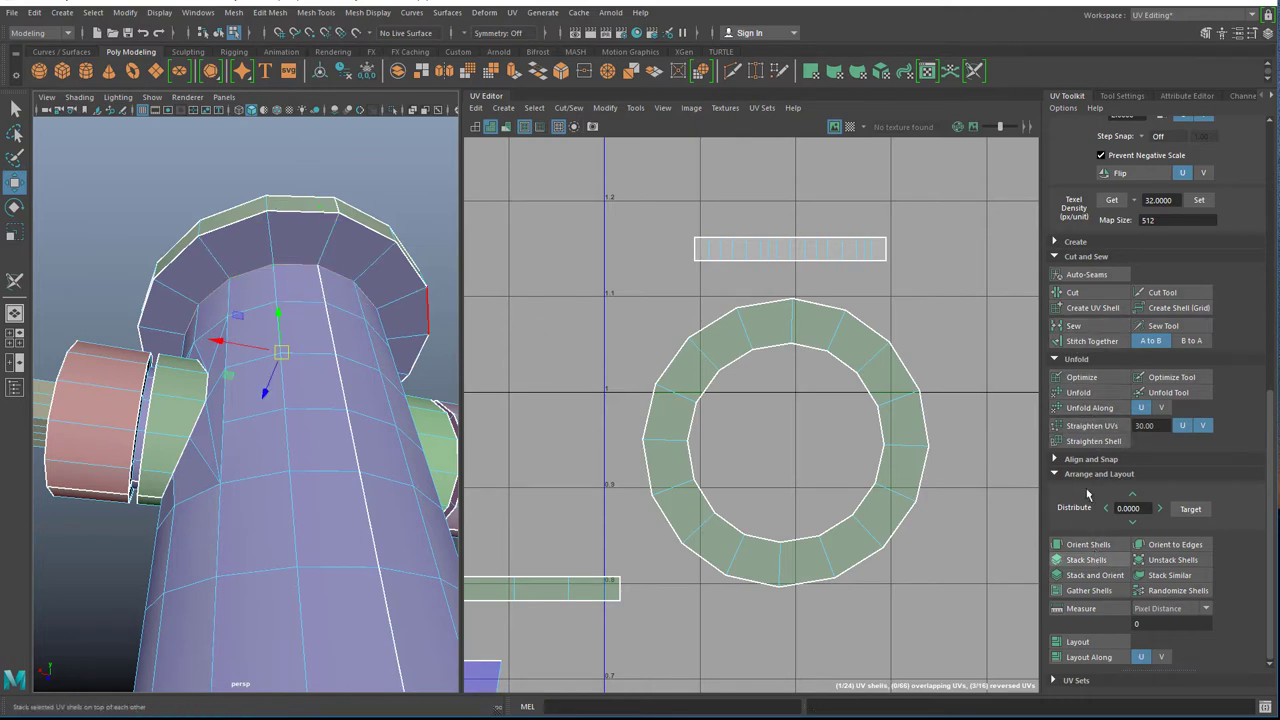
# Cut the UVs along the edge loop where the brim's underside meets the hydrant body.
pyautogui.click(1073, 292)
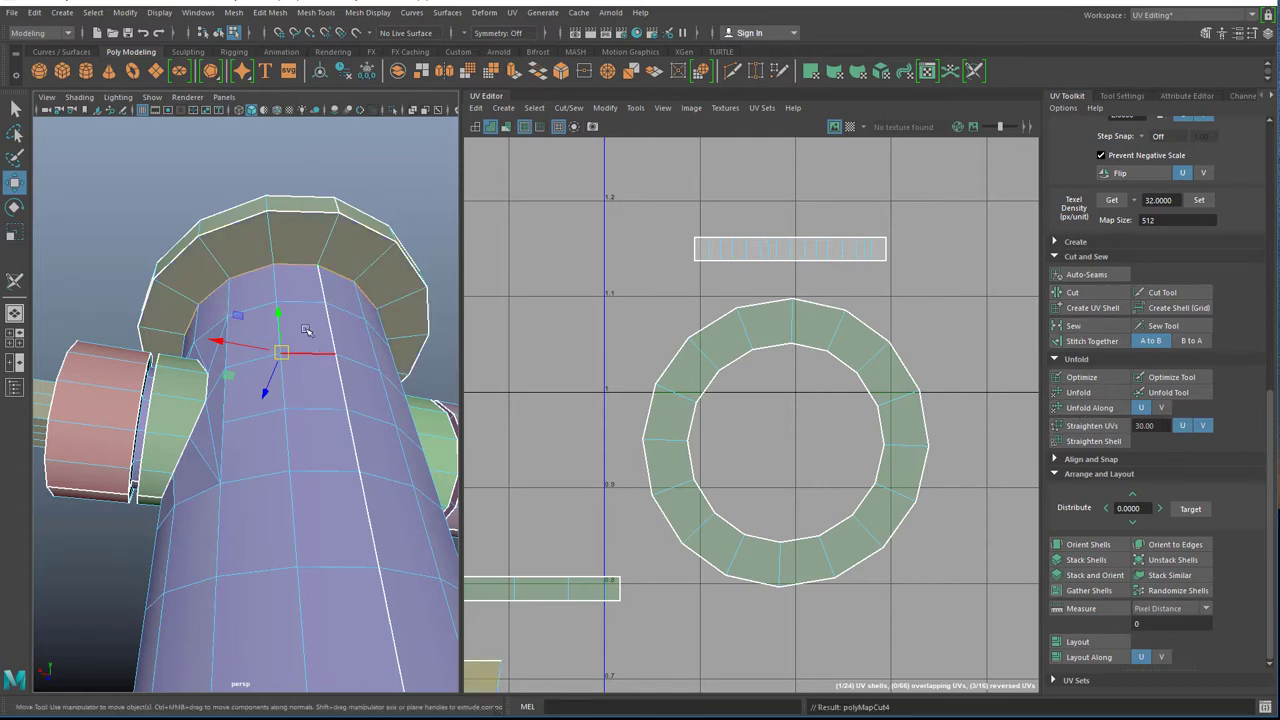
pyautogui.scroll(-5, 631, 390)
pyautogui.keyDown('alt'); pyautogui.moveTo(675, 426); pyautogui.dragTo(989, 321, button='middle'); pyautogui.keyUp('alt')
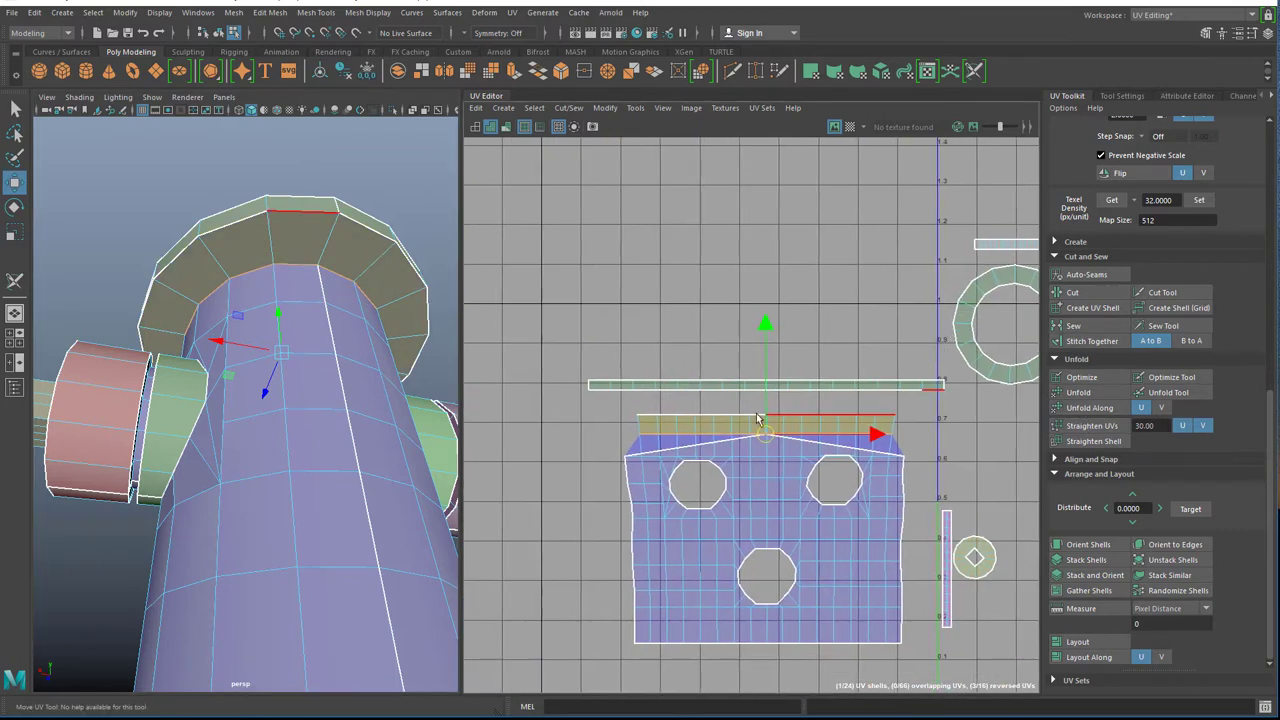
# Move the brim underside's UV shell up, clear of the body shell and long strip, and unfold it.
pyautogui.moveTo(704, 421); pyautogui.dragTo(660, 400, button='right')
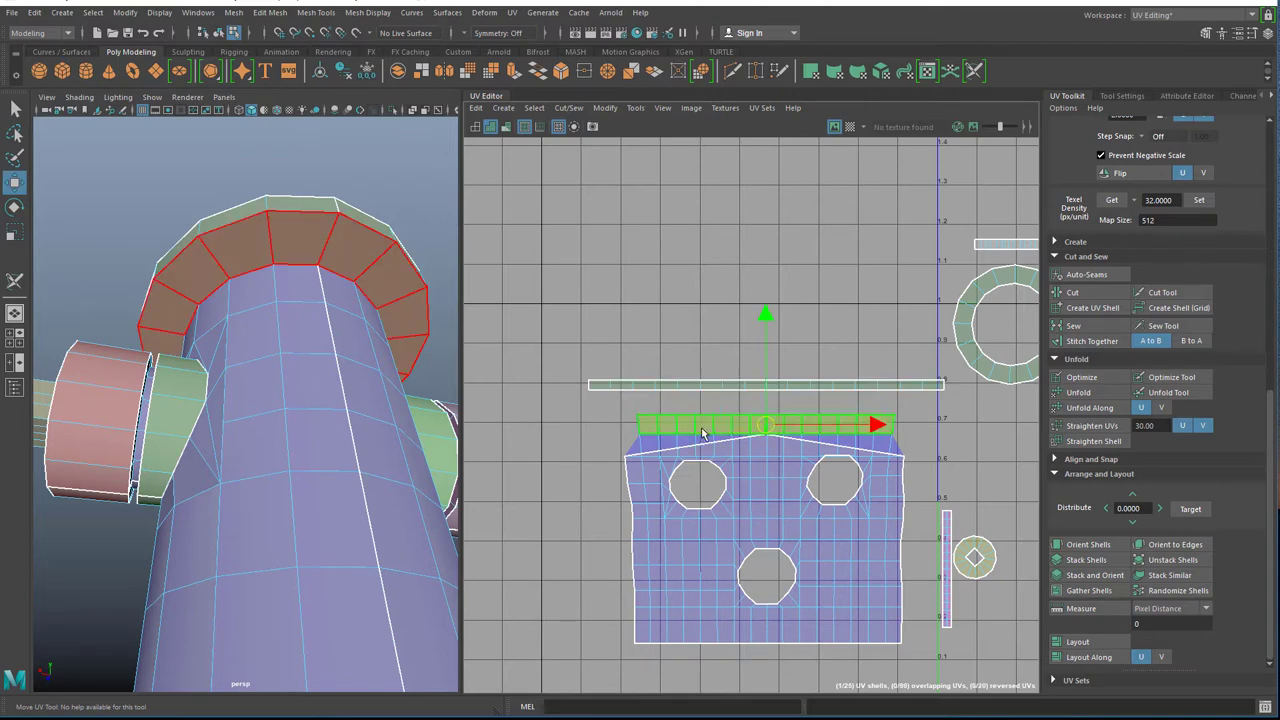
pyautogui.moveTo(766, 430); pyautogui.dragTo(756, 314)
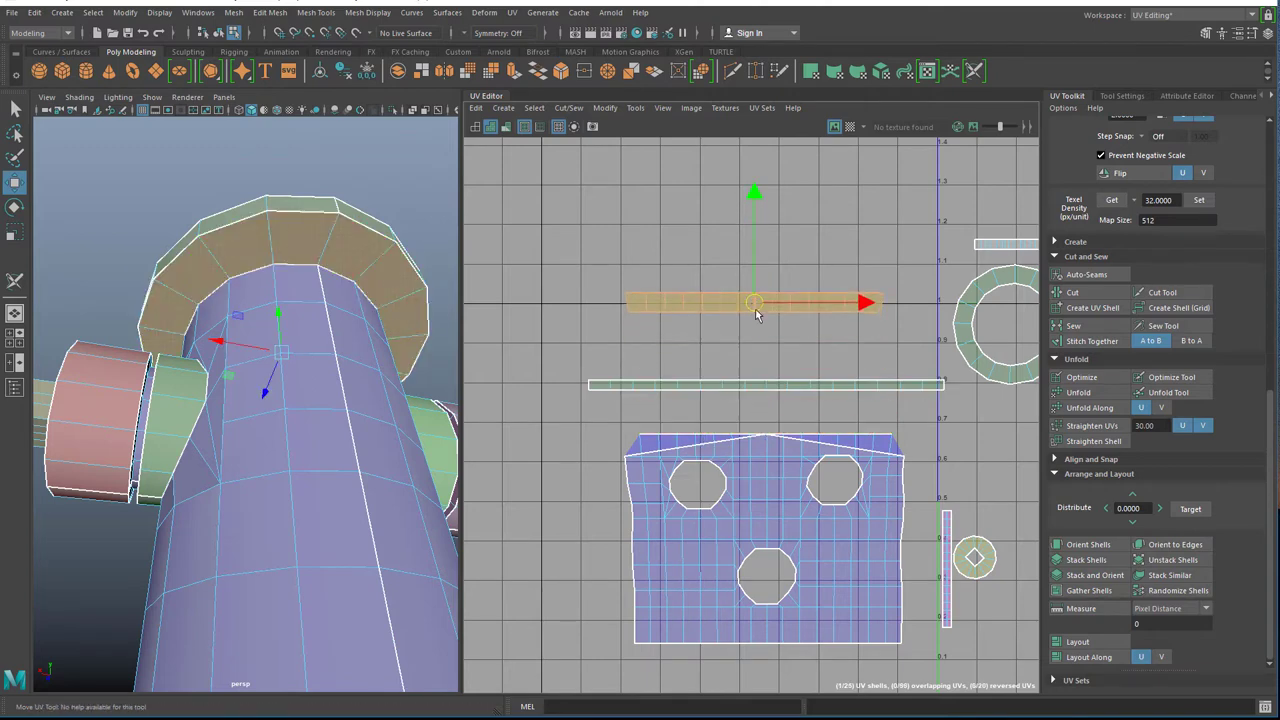
pyautogui.click(1080, 392)
pyautogui.click(671, 276)
pyautogui.scroll(2, 680, 280)
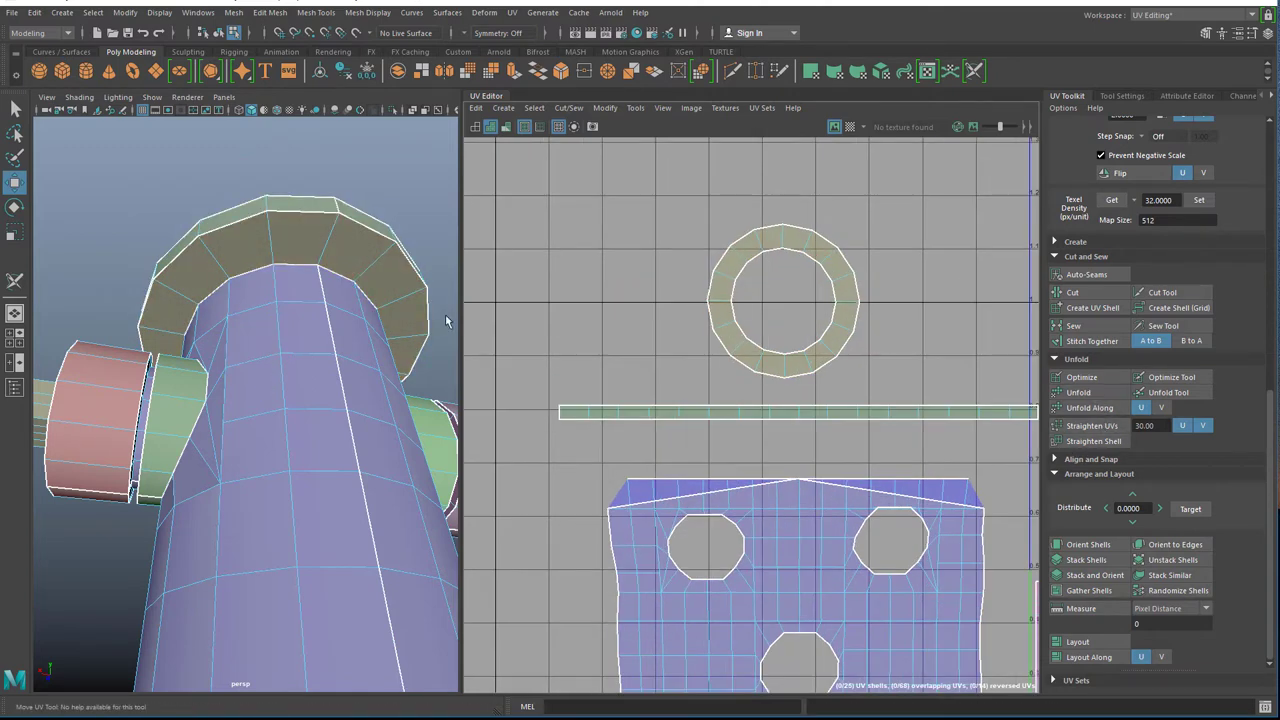
# Unfold the main hydrant body's UV shell with the three pipe holes.
pyautogui.keyDown('alt'); pyautogui.moveTo(207, 298); pyautogui.dragTo(331, 430); pyautogui.keyUp('alt')
pyautogui.scroll(5, 257, 320)
pyautogui.scroll(-5, 270, 331)
pyautogui.click(331, 429)
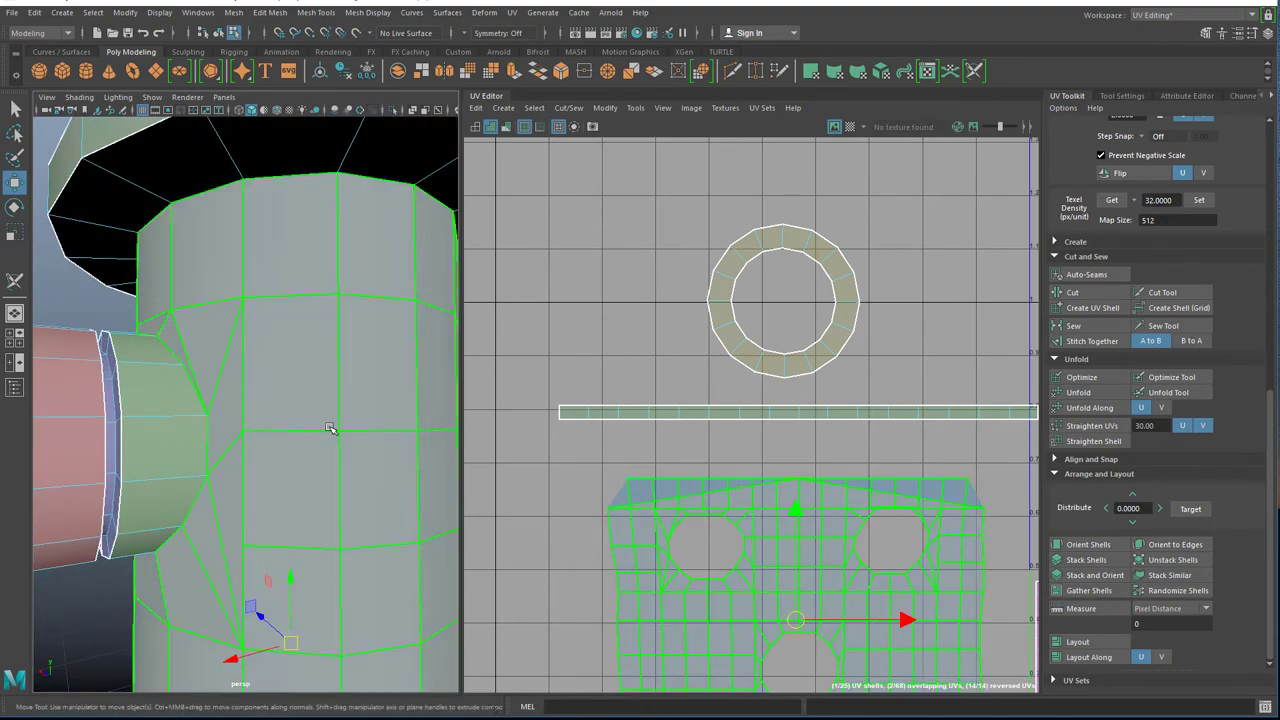
pyautogui.scroll(-5, 331, 429)
pyautogui.keyDown('alt'); pyautogui.moveTo(667, 528); pyautogui.dragTo(631, 324, button='middle'); pyautogui.keyUp('alt')
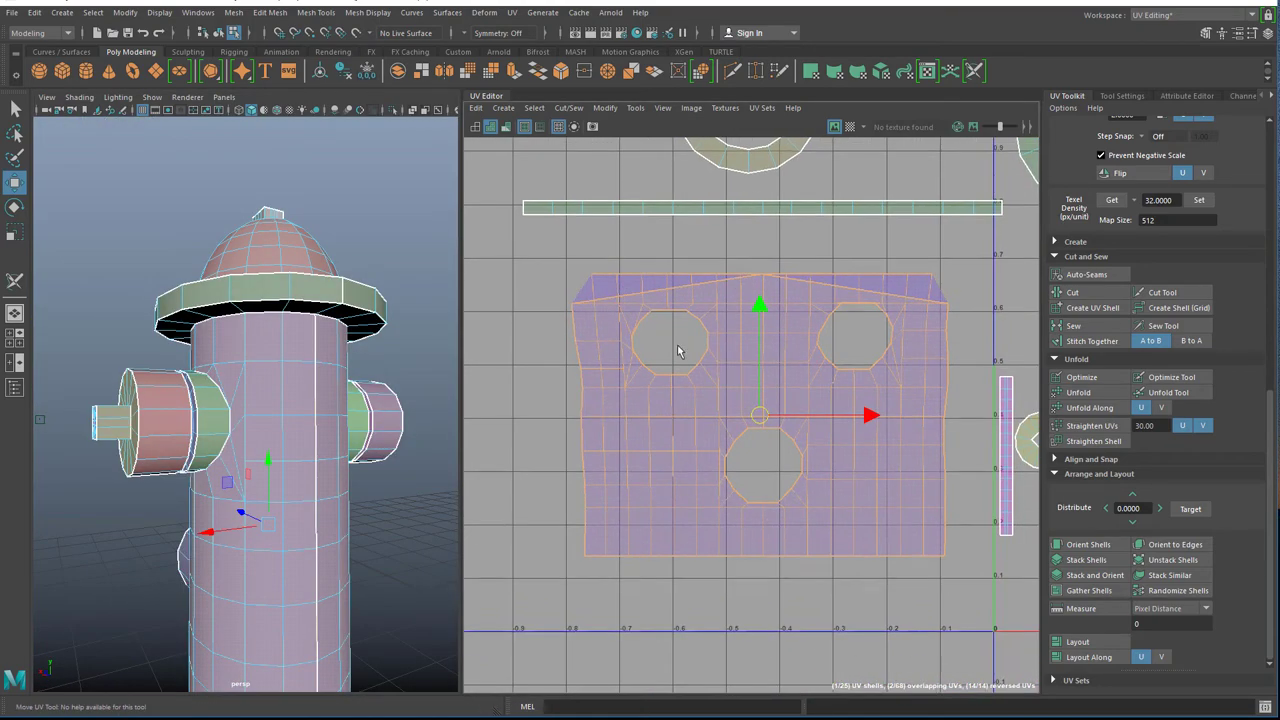
pyautogui.click(1080, 393)
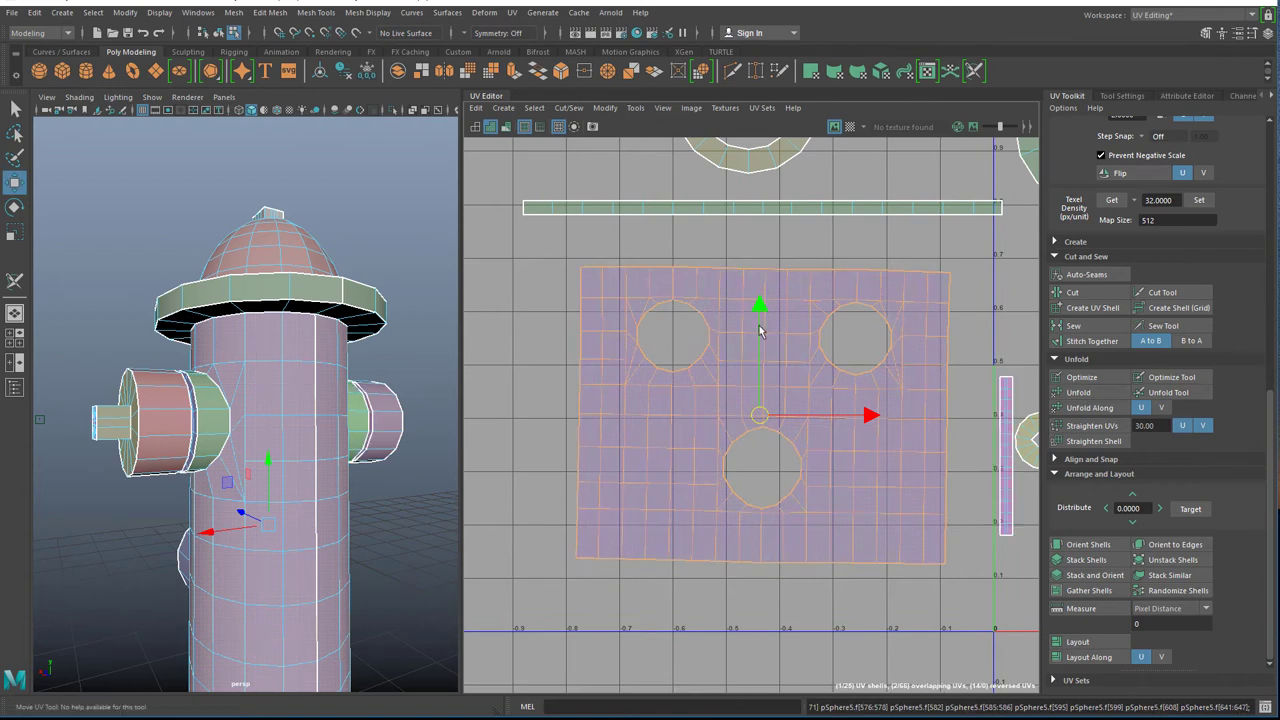
# Straighten the body shell's UVs in U and V at 30 degrees and unfold the shell along U.
pyautogui.click(1101, 428)
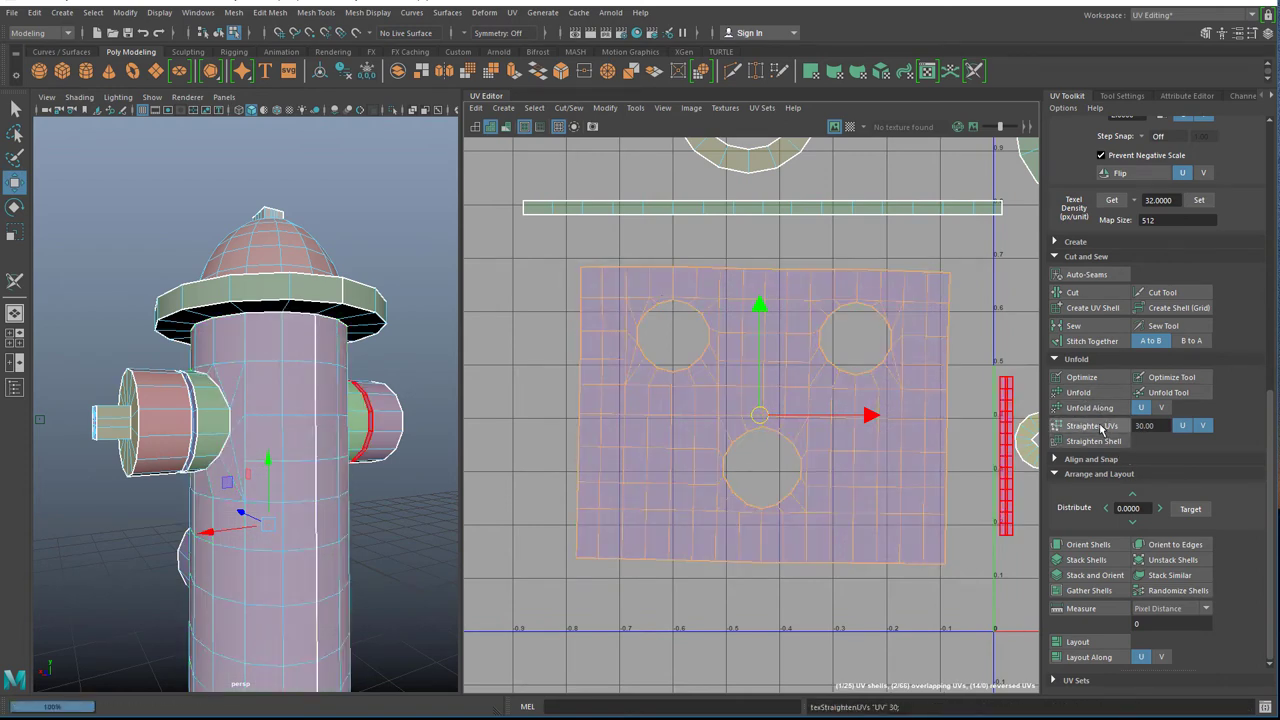
pyautogui.click(1099, 410)
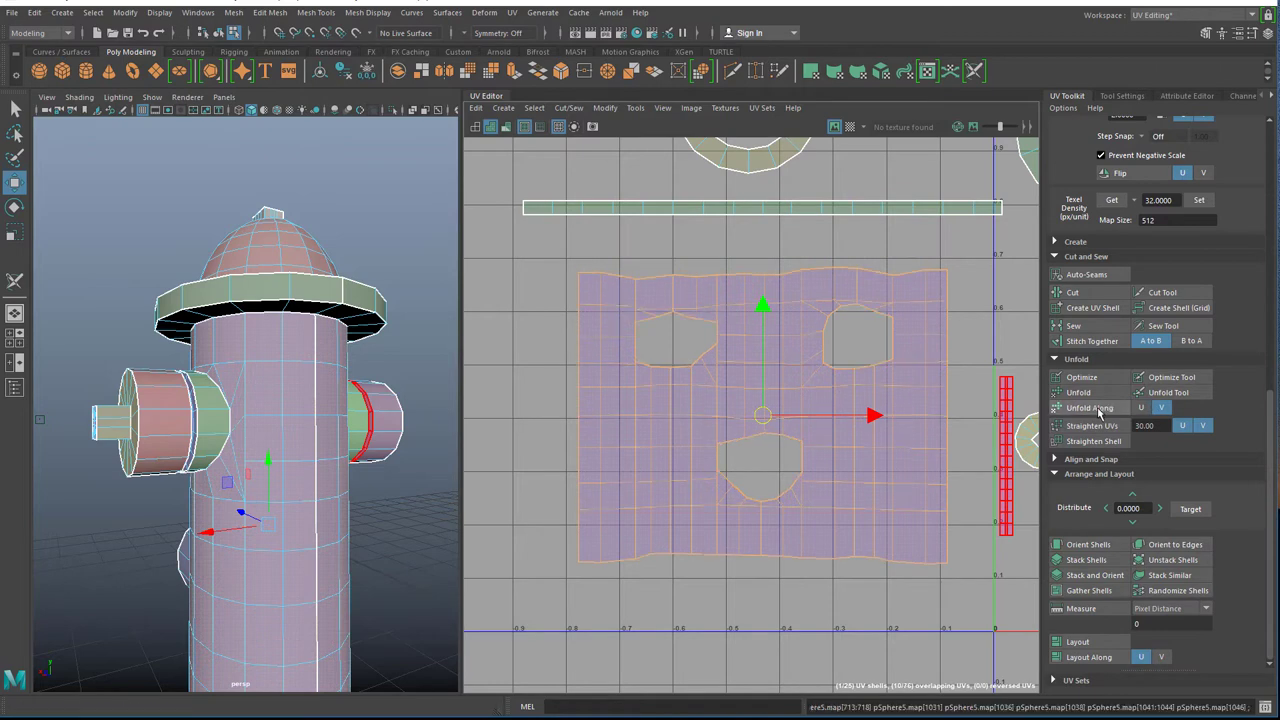
pyautogui.hotkey('ctrl', 'z')
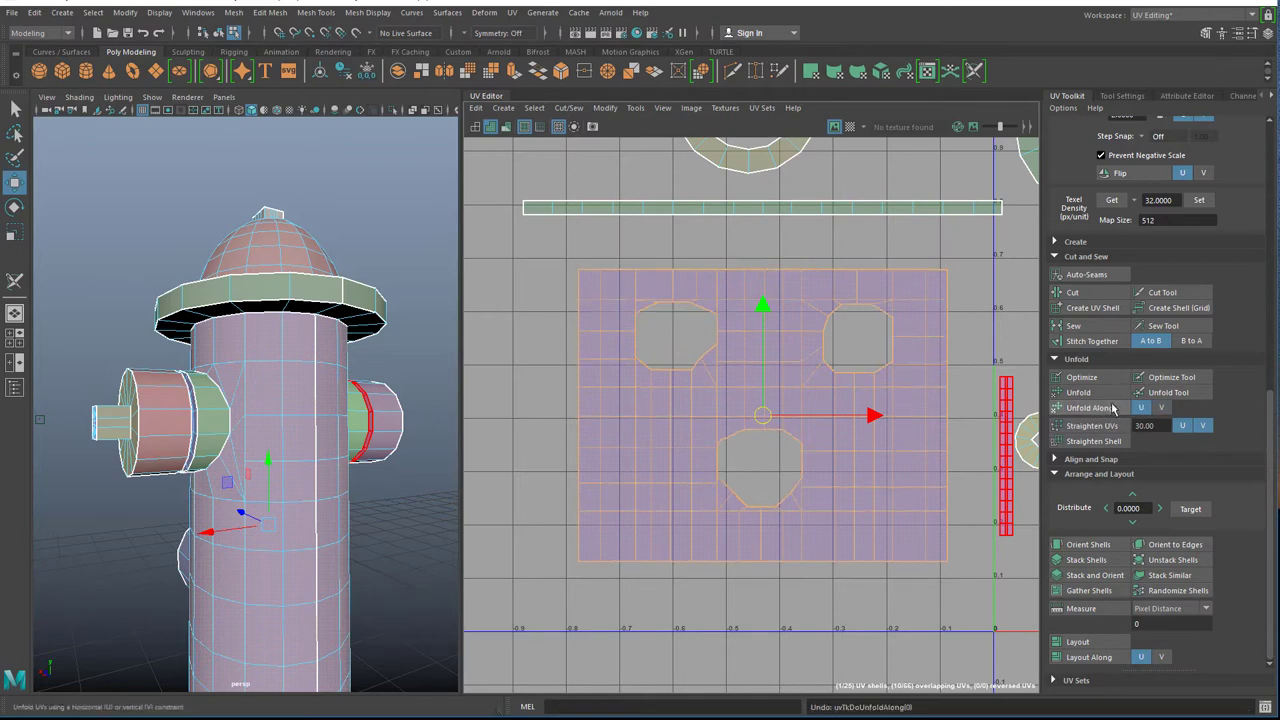
pyautogui.click(1112, 409)
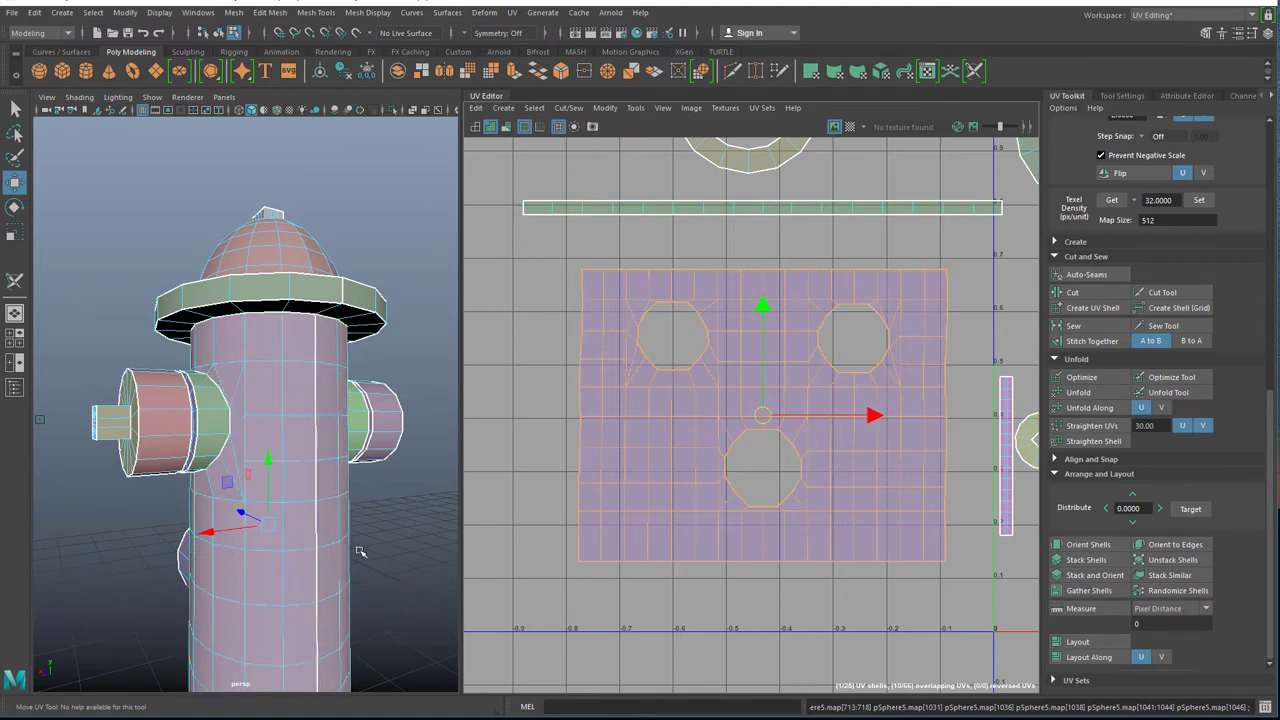
# Select the body shell's two vertical border edges and straighten their UVs at 30 degrees.
pyautogui.click(387, 536)
pyautogui.scroll(-4, 375, 526)
pyautogui.keyDown('alt'); pyautogui.moveTo(325, 514); pyautogui.dragTo(507, 534); pyautogui.keyUp('alt')
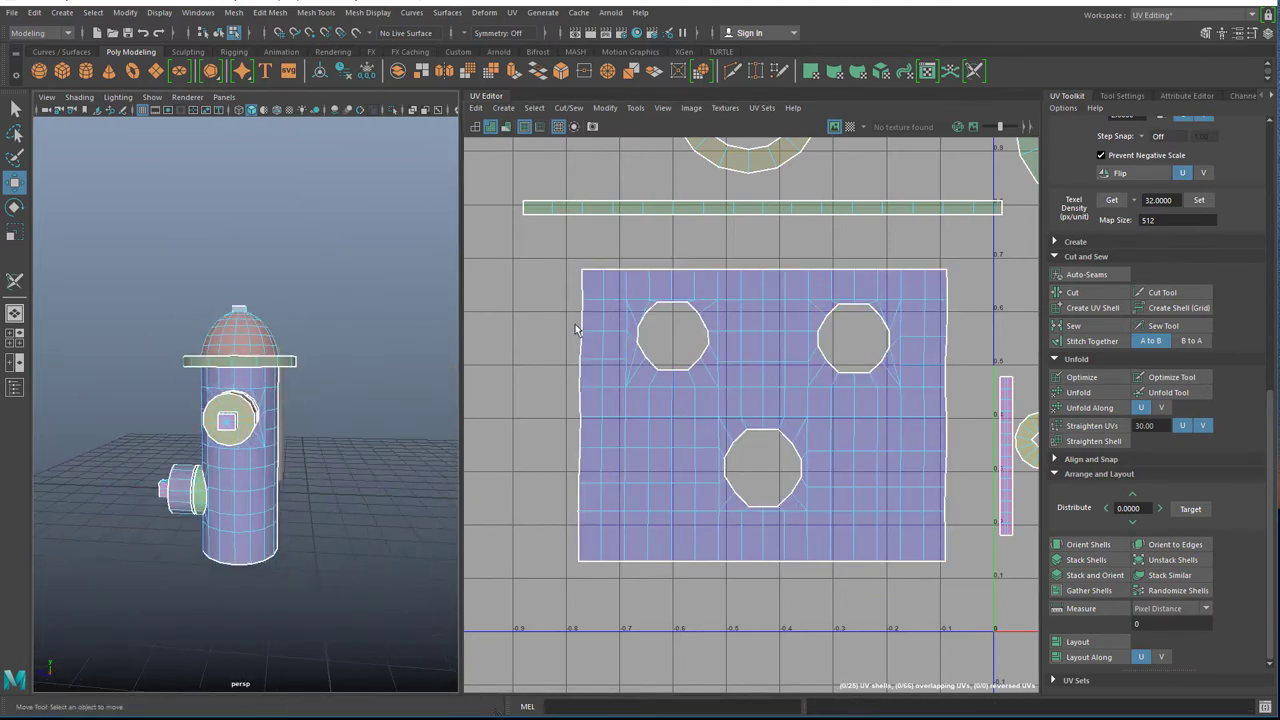
pyautogui.moveTo(580, 304); pyautogui.dragTo(576, 288, button='right')
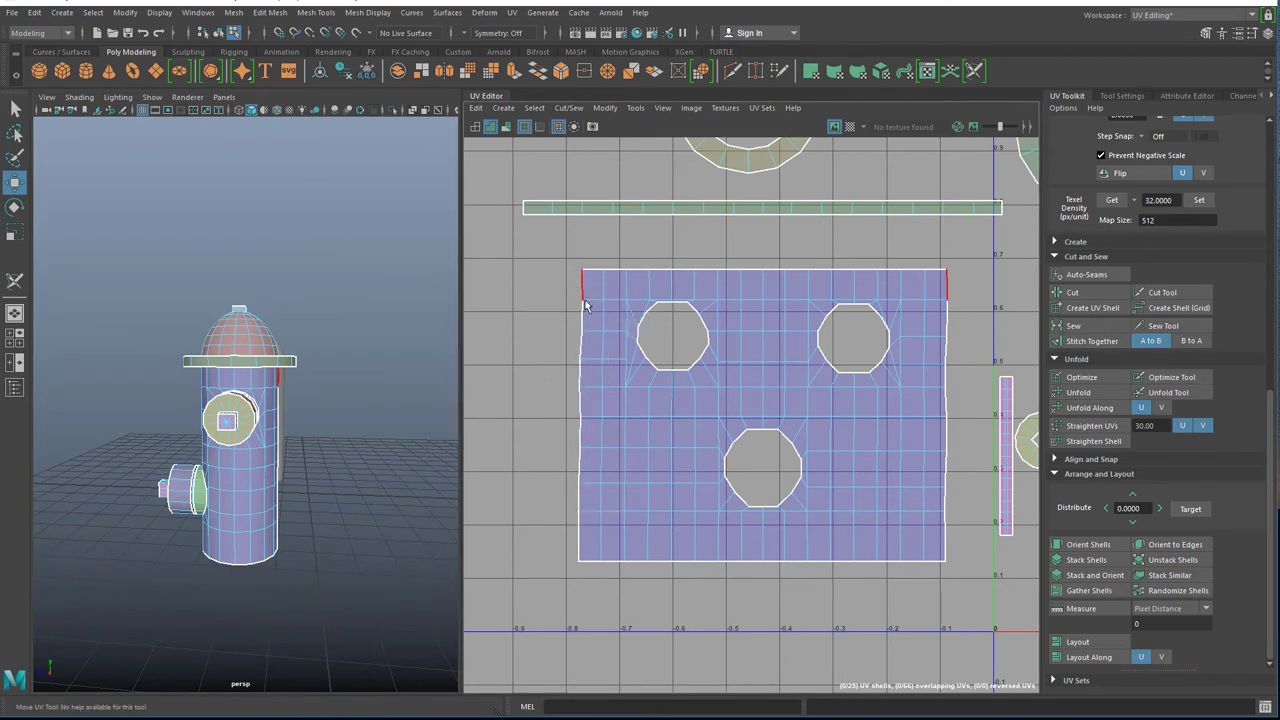
pyautogui.click(577, 540)
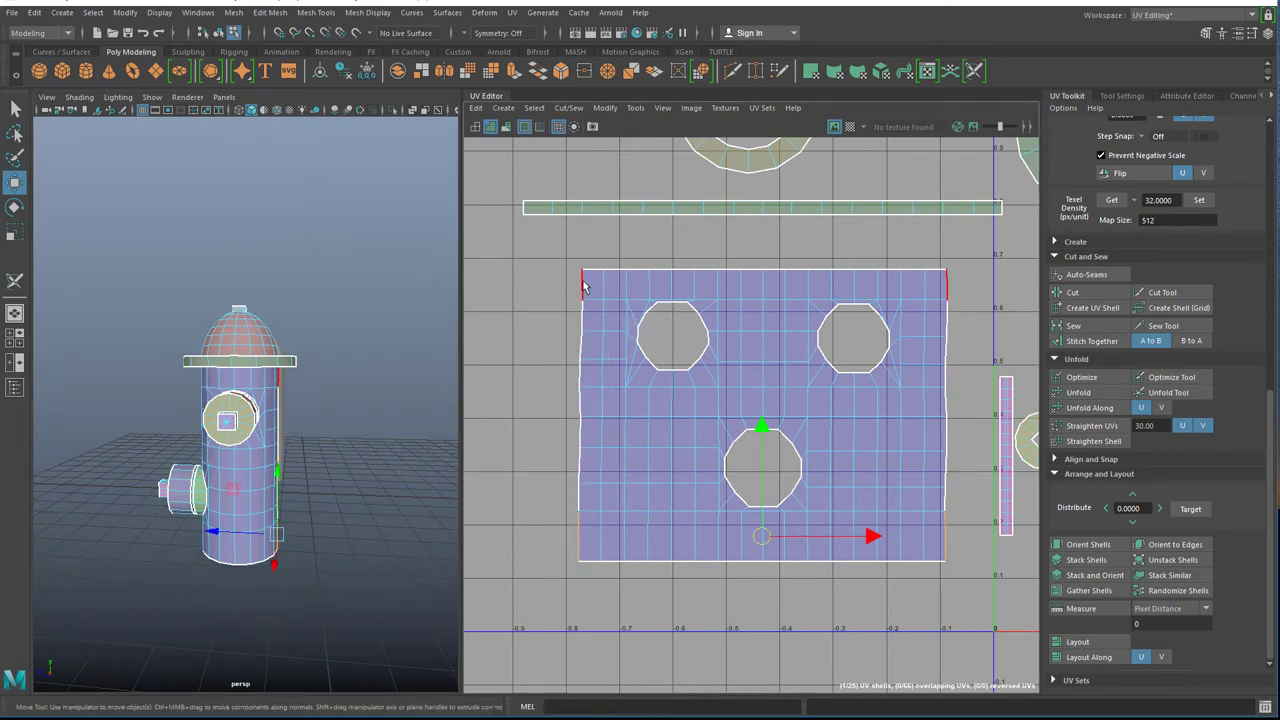
pyautogui.doubleClick(584, 287)
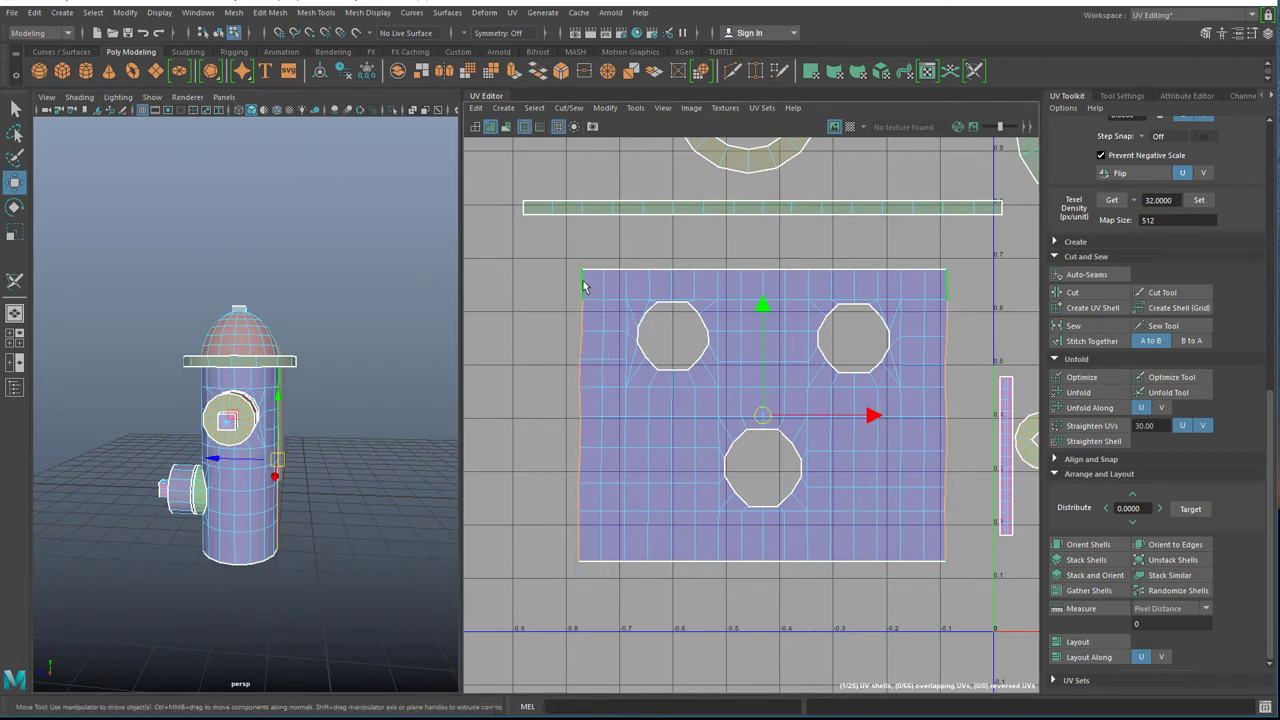
pyautogui.click(1102, 428)
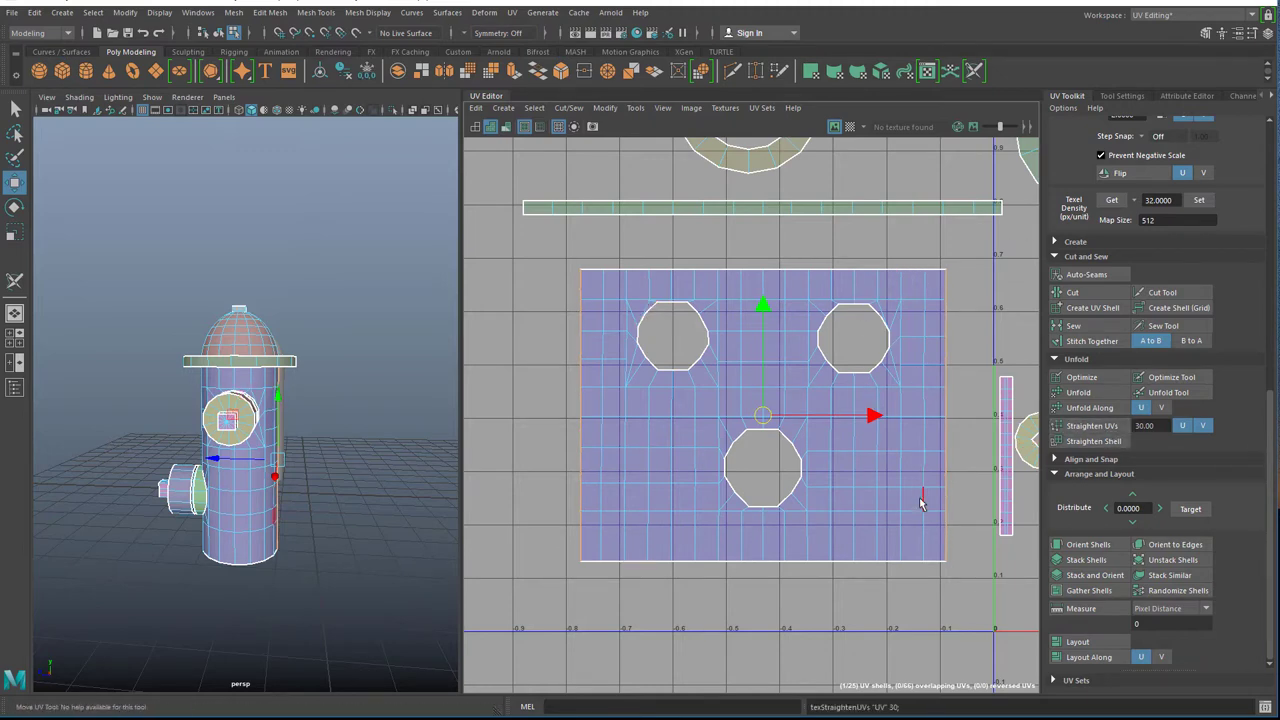
# Examine the hydrant model's seams from several sides and the overall spread of its UV shells.
pyautogui.click(511, 418)
pyautogui.scroll(-2, 530, 432)
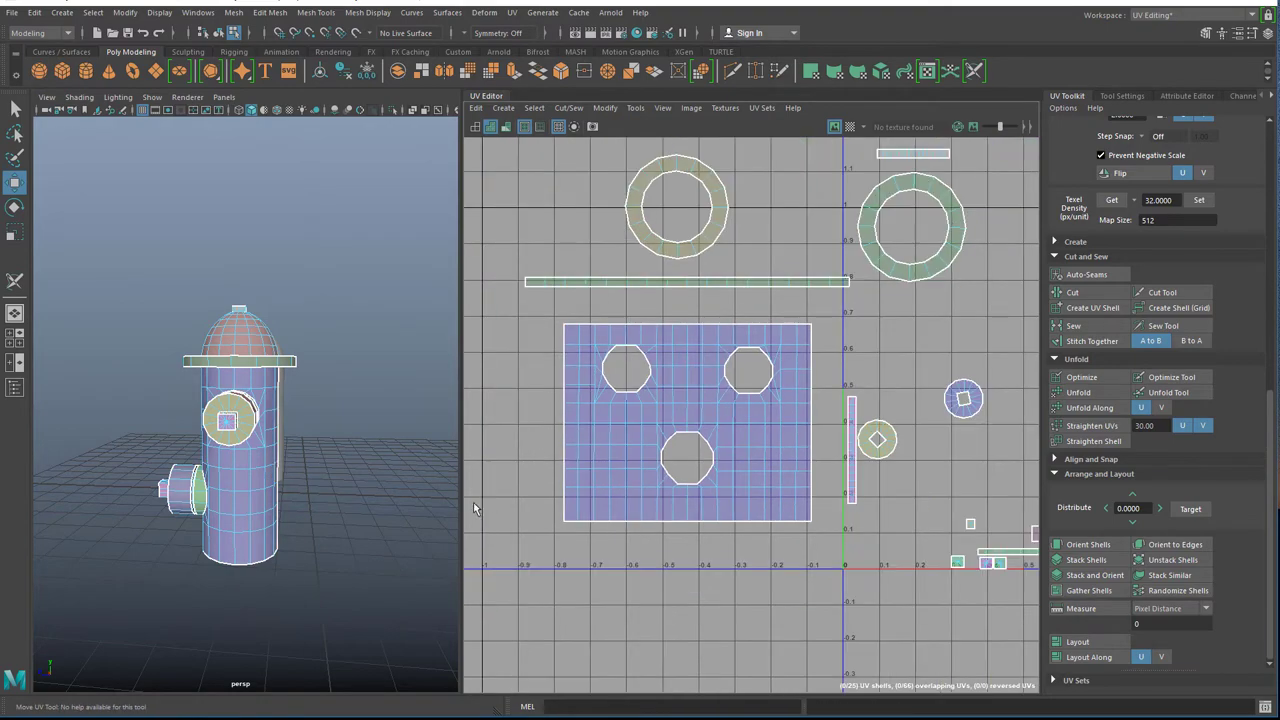
pyautogui.scroll(2, 473, 502)
pyautogui.scroll(5, 245, 531)
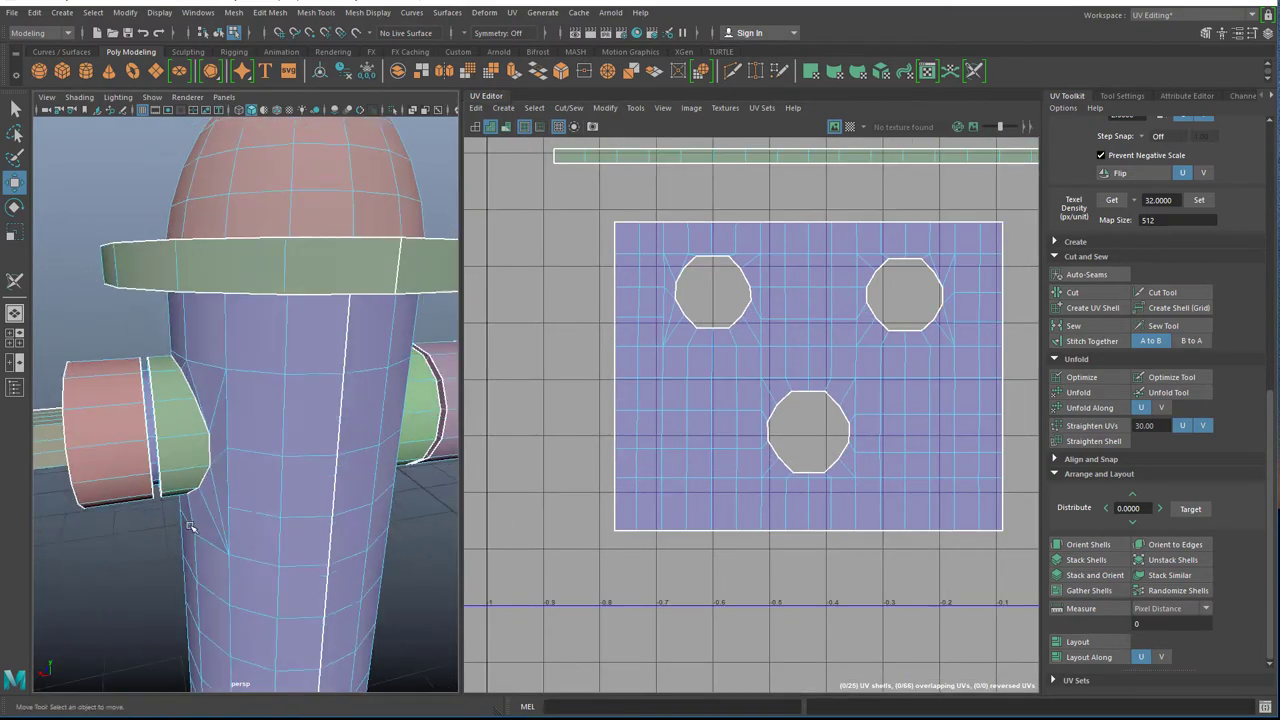
pyautogui.scroll(-5, 190, 526)
pyautogui.keyDown('alt'); pyautogui.moveTo(234, 529); pyautogui.dragTo(345, 510); pyautogui.keyUp('alt')
pyautogui.scroll(5, 160, 519)
pyautogui.keyDown('alt'); pyautogui.moveTo(153, 520); pyautogui.dragTo(440, 460); pyautogui.keyUp('alt')
pyautogui.scroll(-4, 238, 432)
pyautogui.scroll(-5, 766, 466)
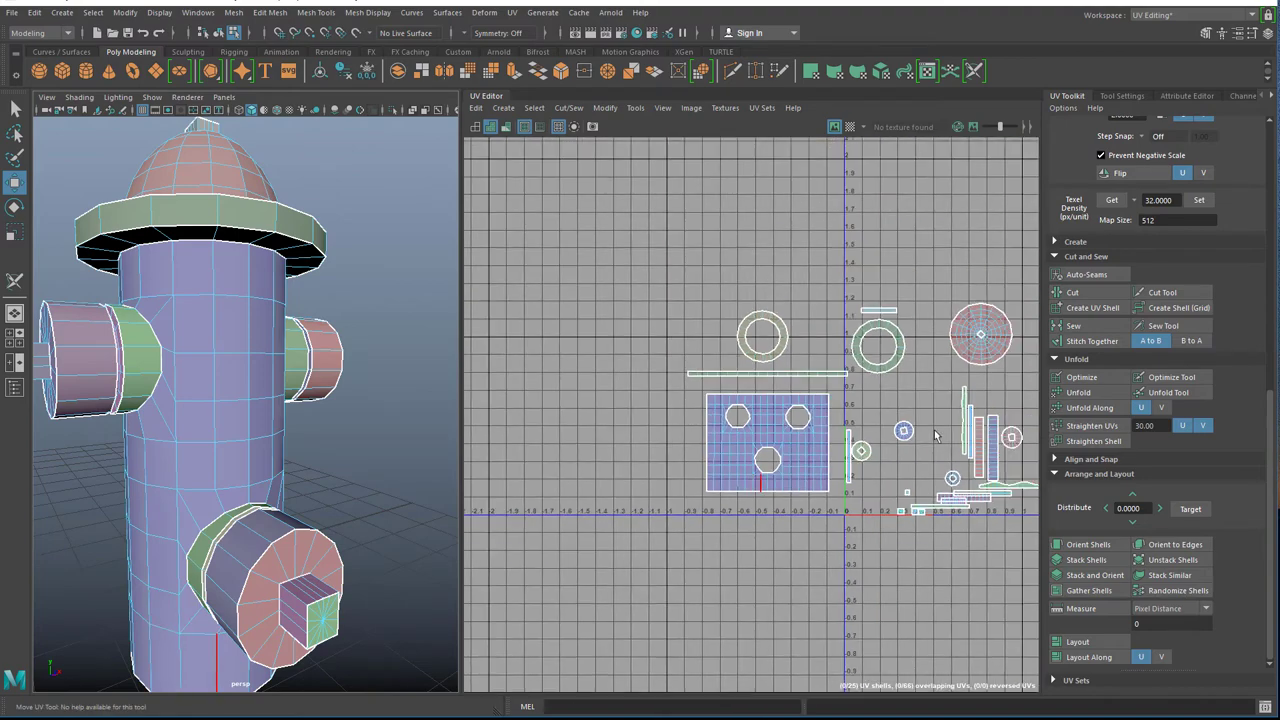
pyautogui.keyDown('alt'); pyautogui.moveTo(935, 435); pyautogui.dragTo(738, 437, button='middle'); pyautogui.keyUp('alt')
pyautogui.scroll(5, 612, 430)
pyautogui.scroll(-4, 612, 430)
pyautogui.keyDown('alt'); pyautogui.moveTo(692, 459); pyautogui.dragTo(658, 464, button='right'); pyautogui.keyUp('alt')
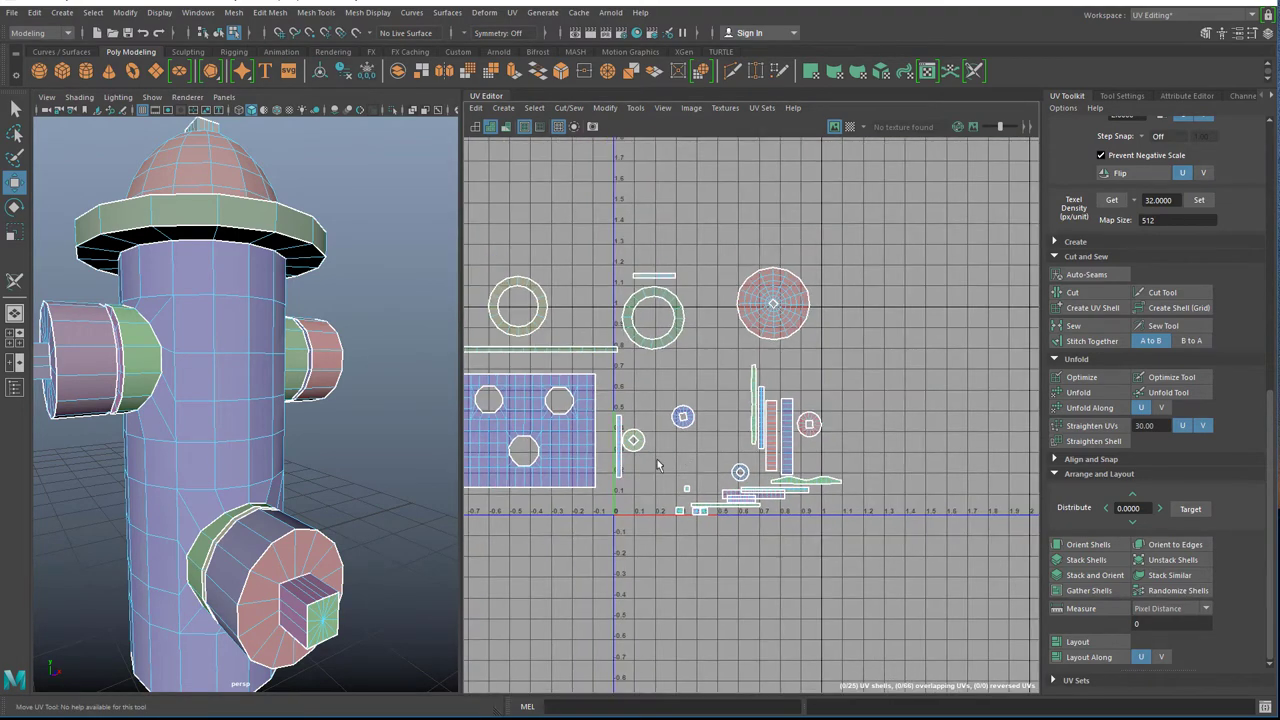
pyautogui.scroll(-1, 960, 538)
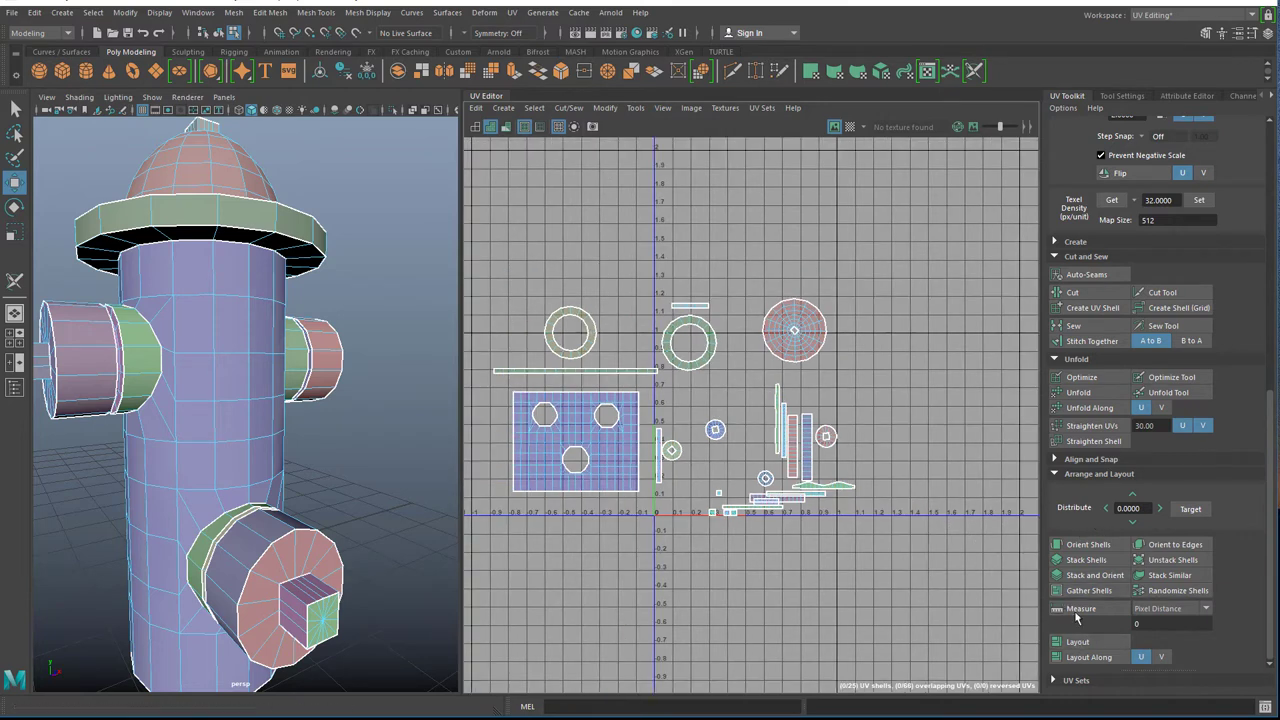
# Lay out all UV shells of the whole hydrant object inside the 0 to 1 UV space.
pyautogui.click(1075, 643)
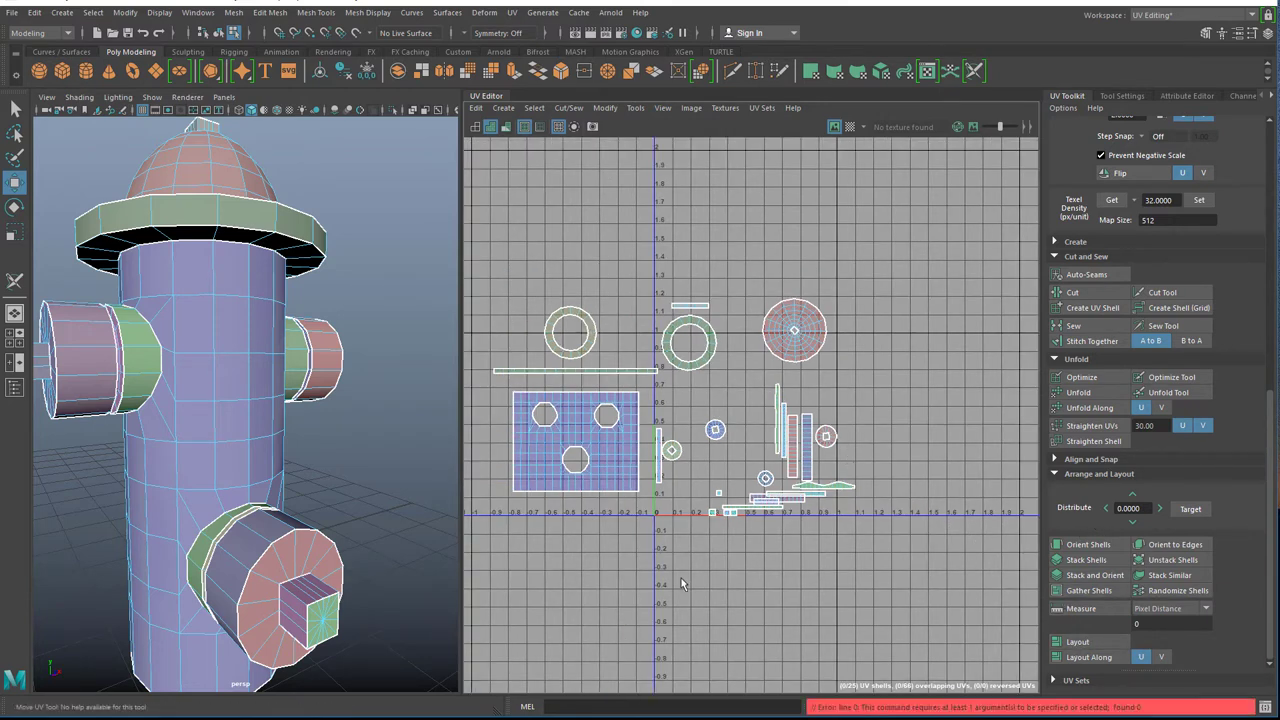
pyautogui.moveTo(158, 335); pyautogui.dragTo(205, 315, button='right')
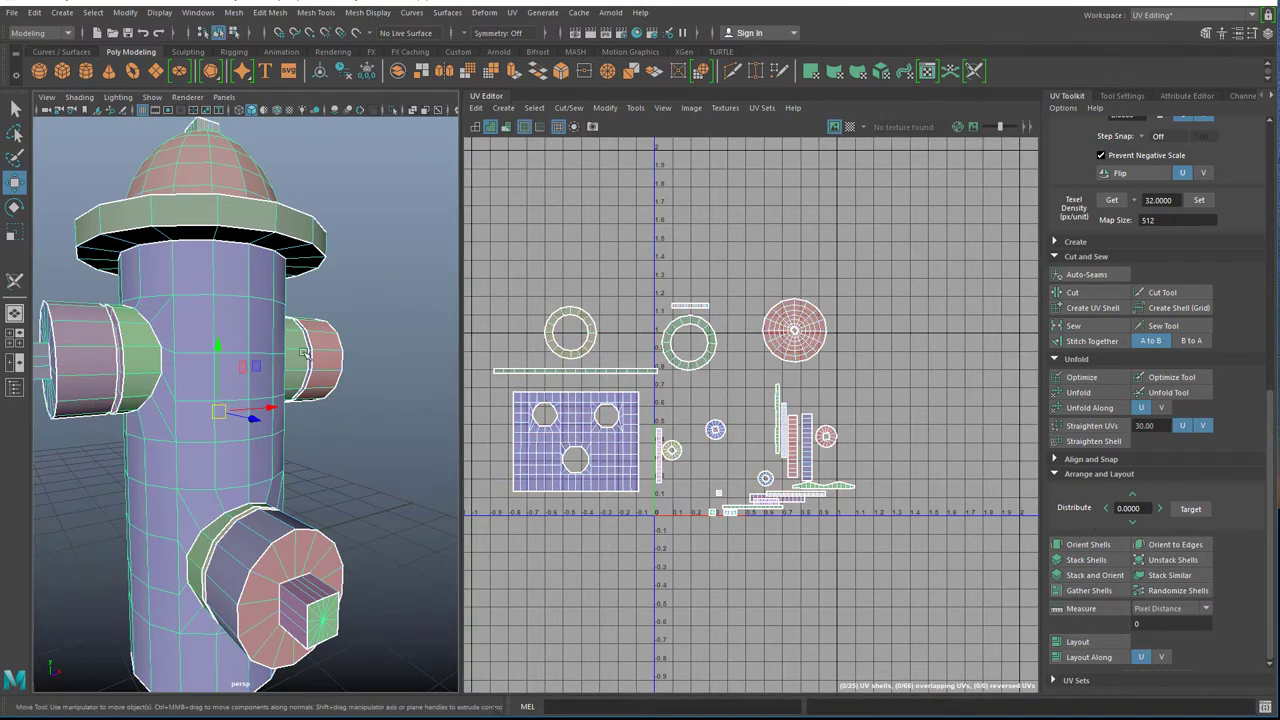
pyautogui.click(1077, 642)
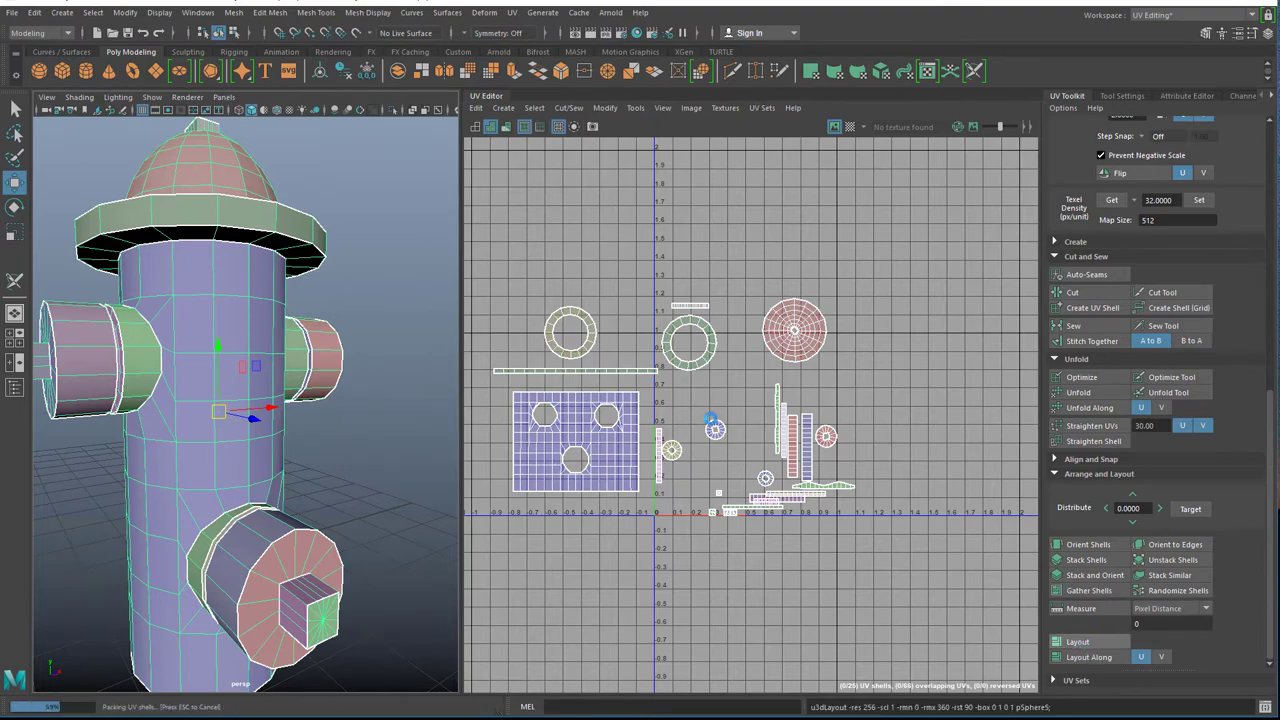
pyautogui.press('f')
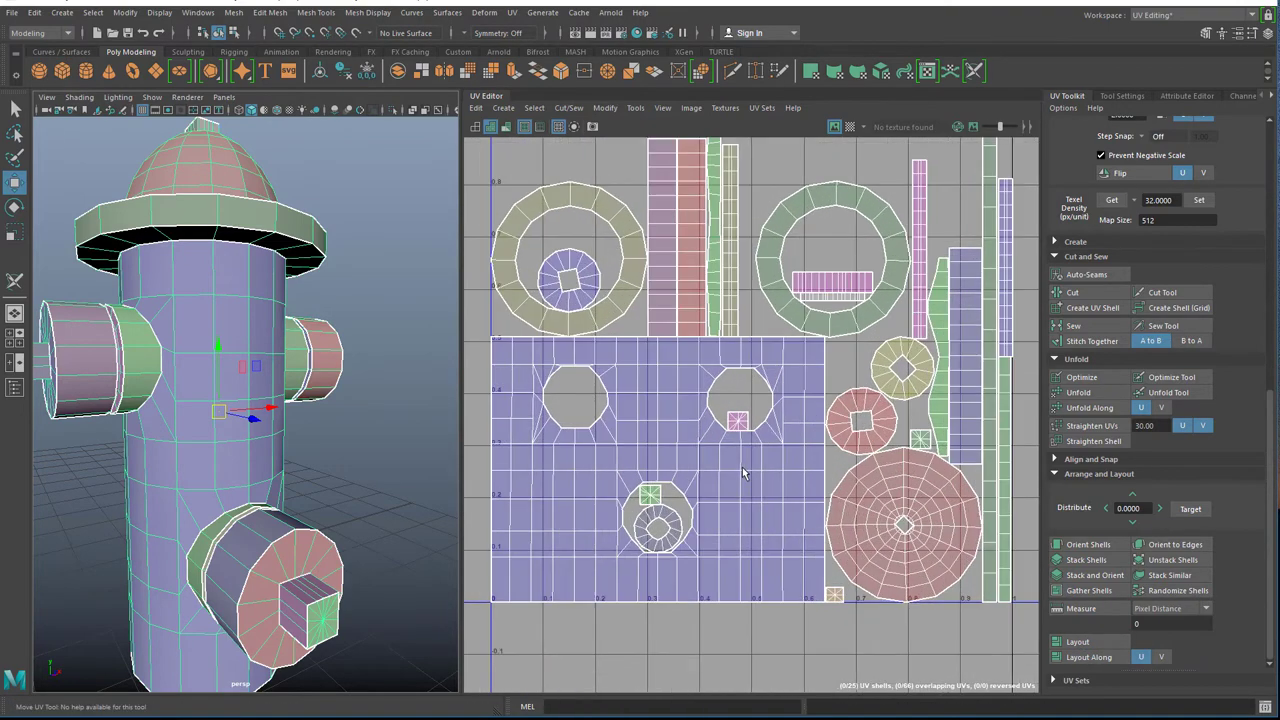
pyautogui.scroll(-5, 753, 497)
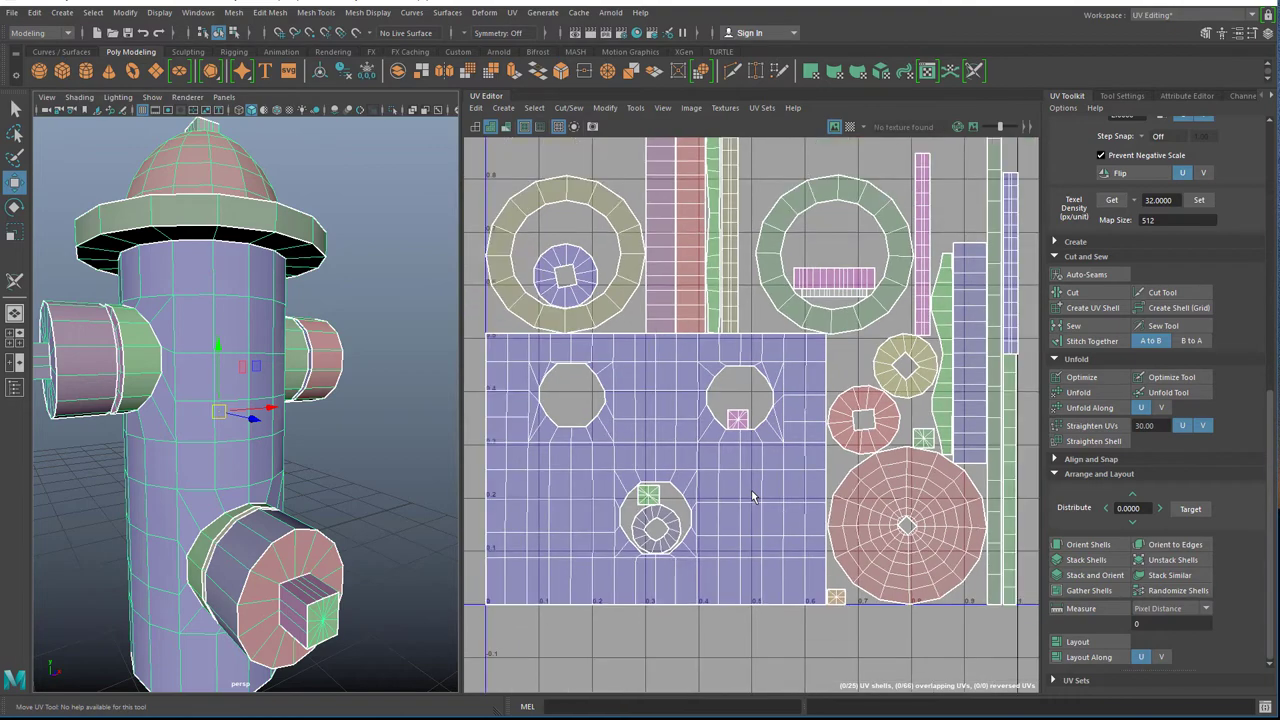
pyautogui.scroll(6, 773, 418)
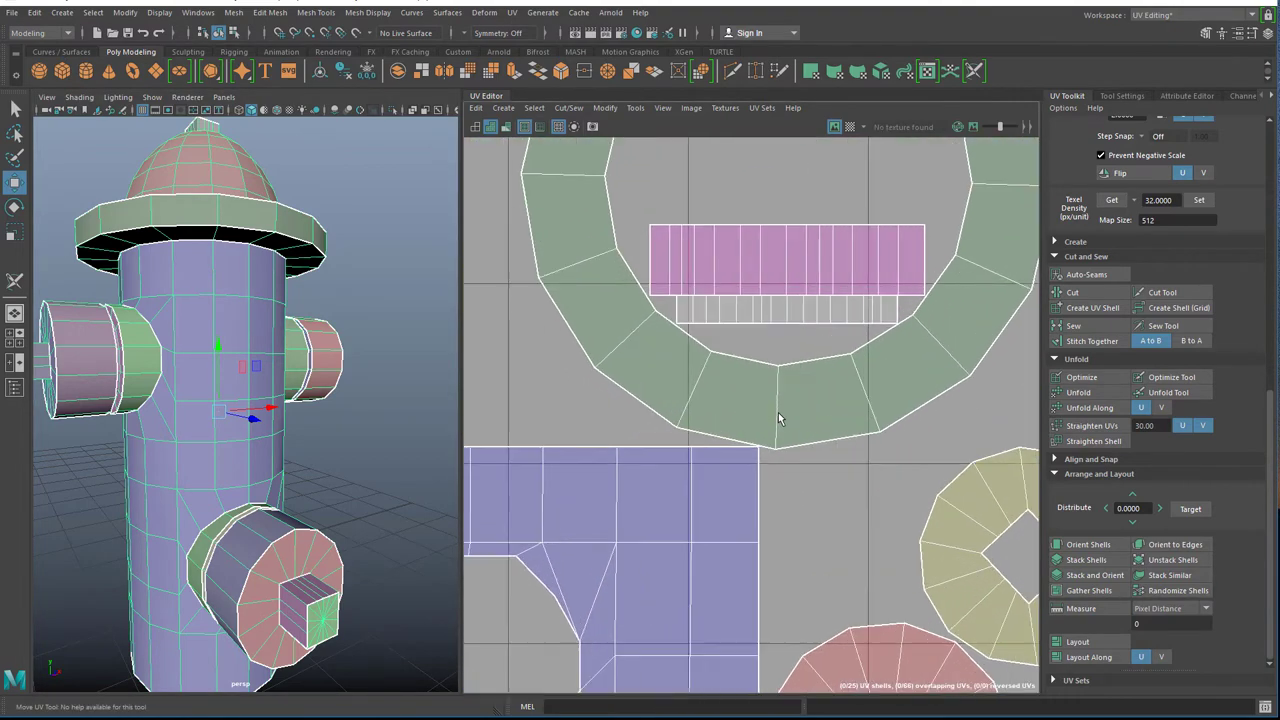
# Move the small pink and green square shells to the middle of the body shell's two upper holes, one in each.
pyautogui.scroll(-6, 773, 390)
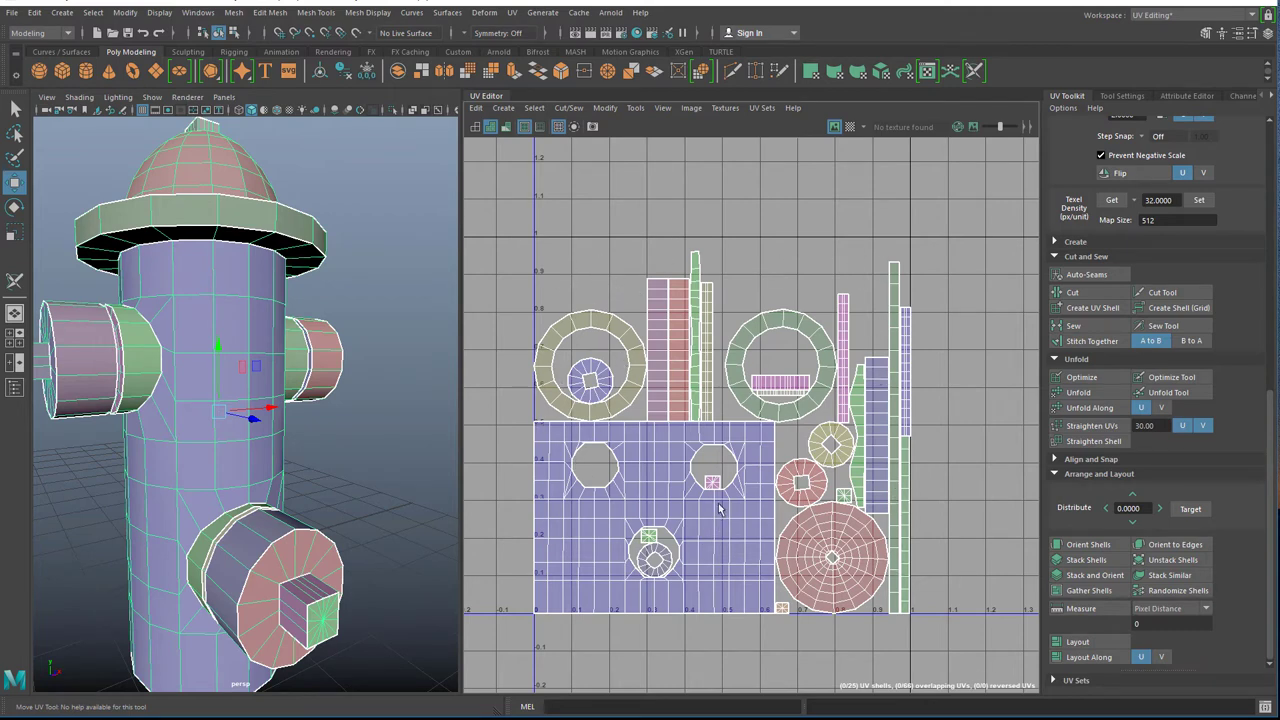
pyautogui.scroll(6, 718, 510)
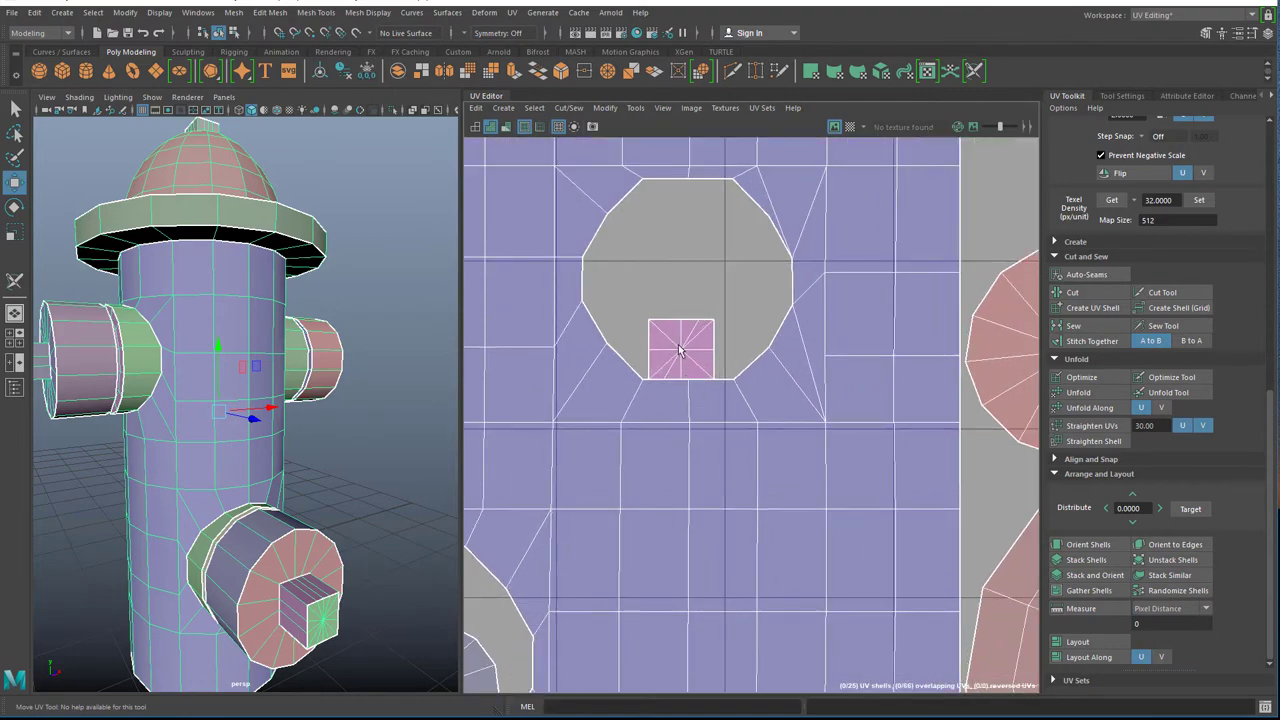
pyautogui.moveTo(681, 350); pyautogui.dragTo(623, 327, button='right')
pyautogui.click(682, 350)
pyautogui.moveTo(682, 350); pyautogui.dragTo(685, 287)
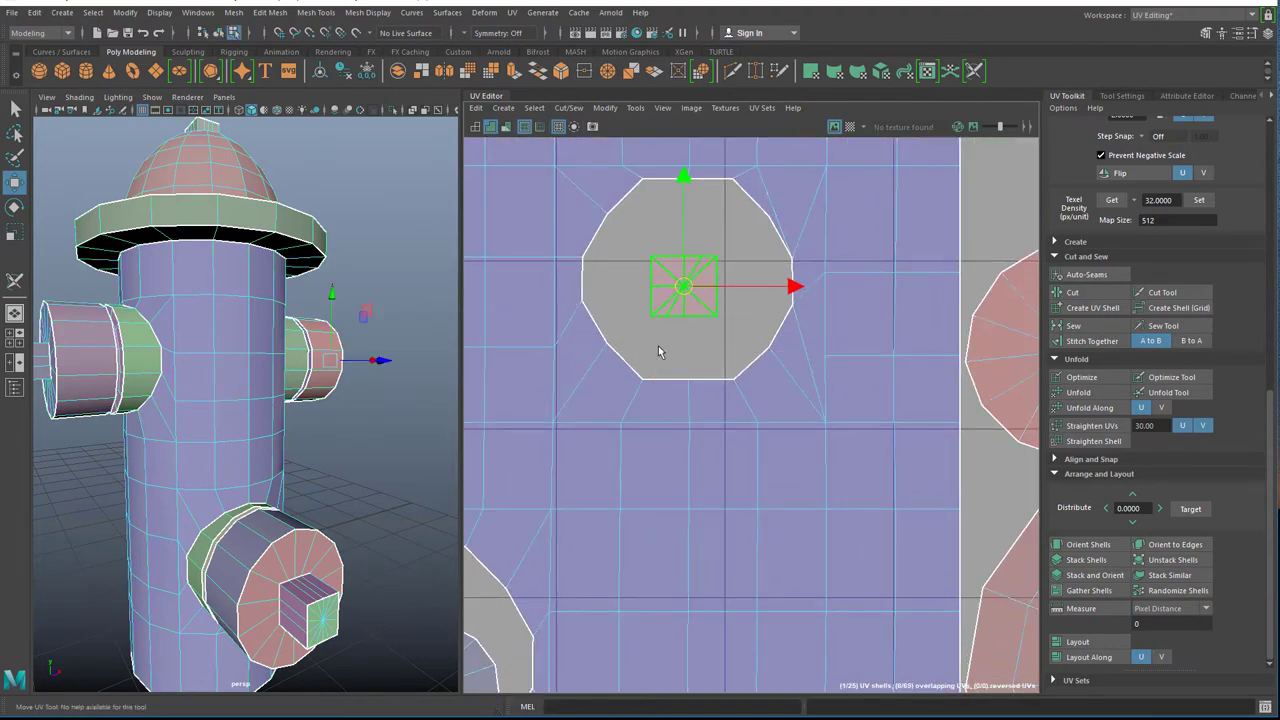
pyautogui.scroll(-2, 659, 352)
pyautogui.keyDown('alt'); pyautogui.moveTo(760, 414); pyautogui.dragTo(992, 340, button='middle'); pyautogui.keyUp('alt')
pyautogui.click(716, 440)
pyautogui.moveTo(713, 437); pyautogui.dragTo(587, 241)
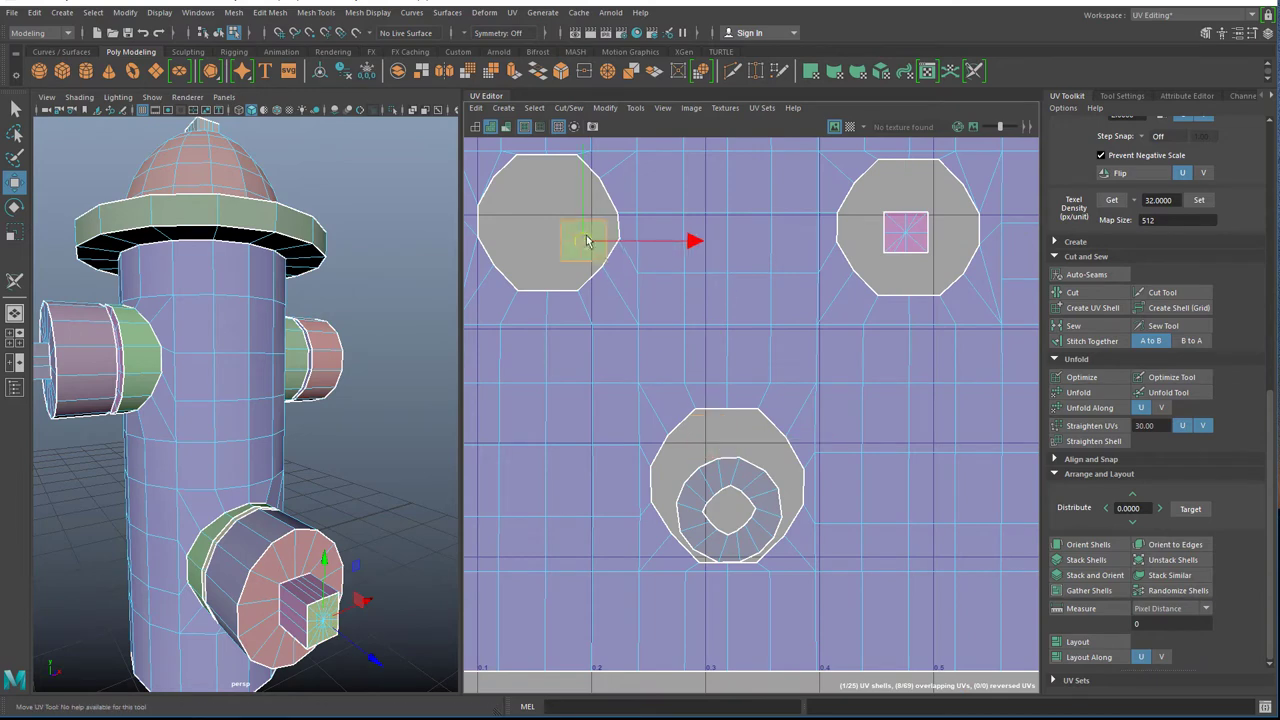
# Centre the small round shell with the diamond-shaped opening inside the body shell's lower hole.
pyautogui.click(692, 533)
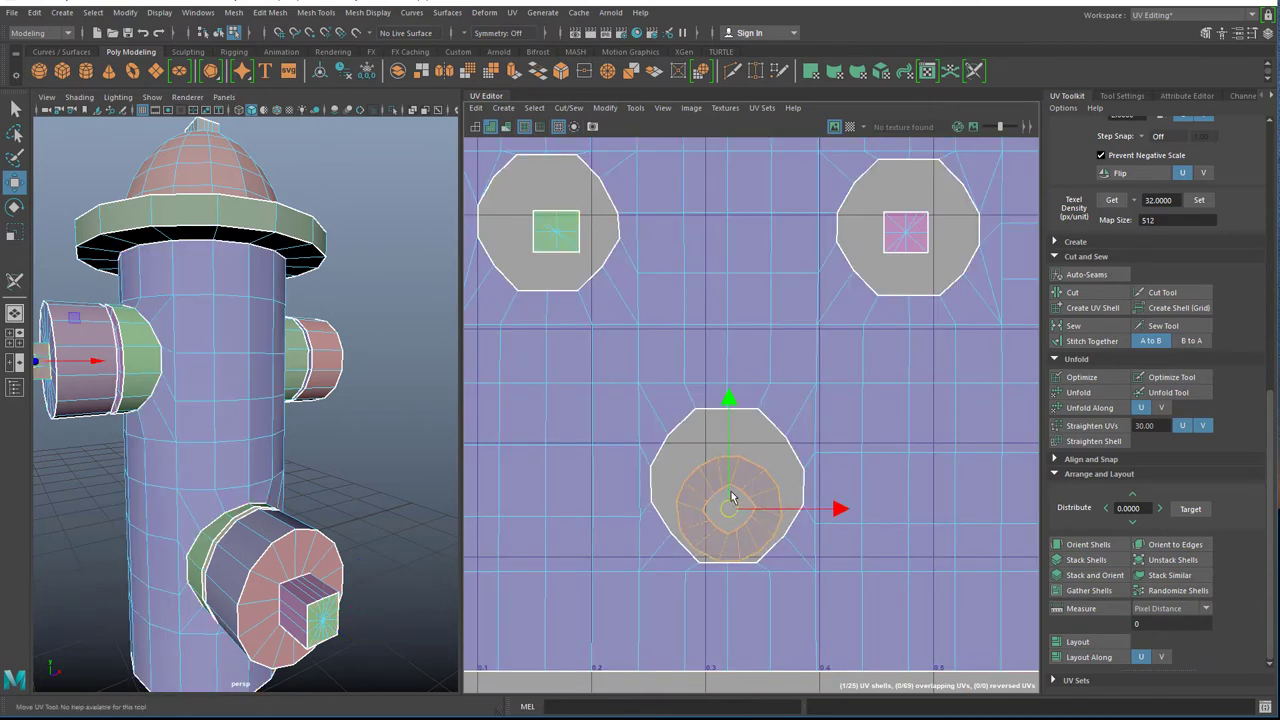
pyautogui.moveTo(731, 497); pyautogui.dragTo(645, 567)
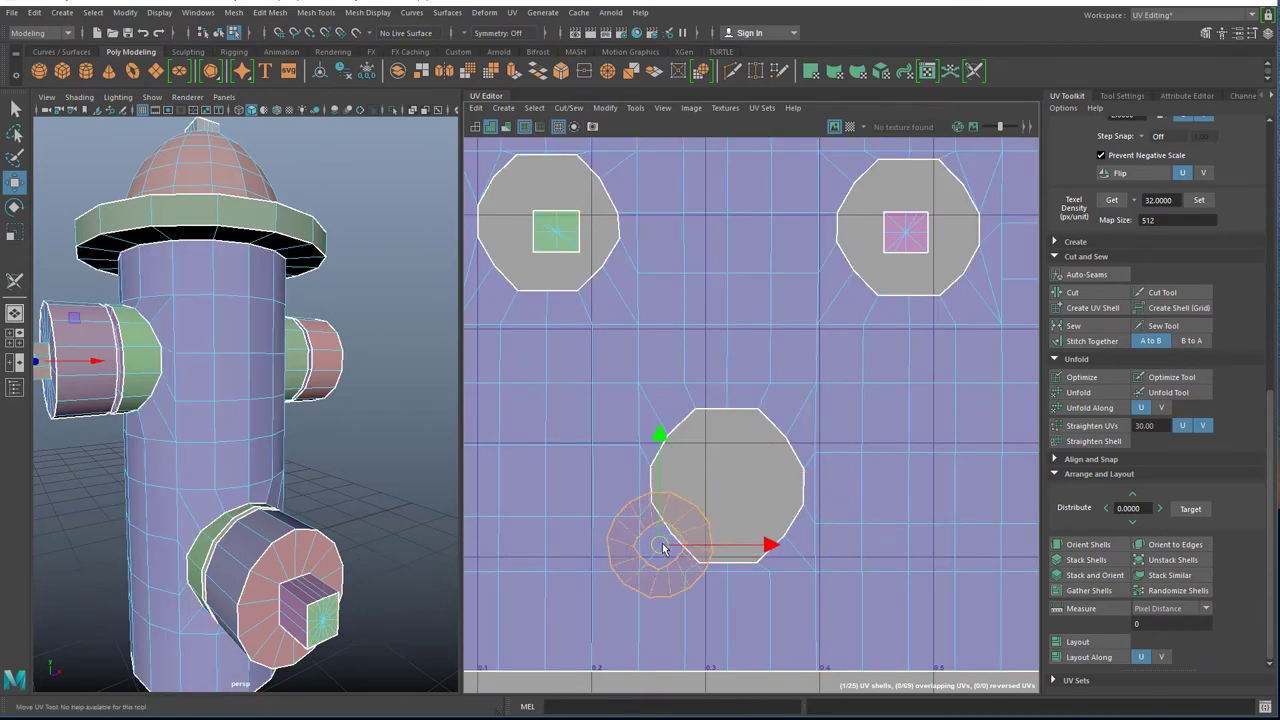
pyautogui.scroll(10, 733, 524)
pyautogui.click(743, 544)
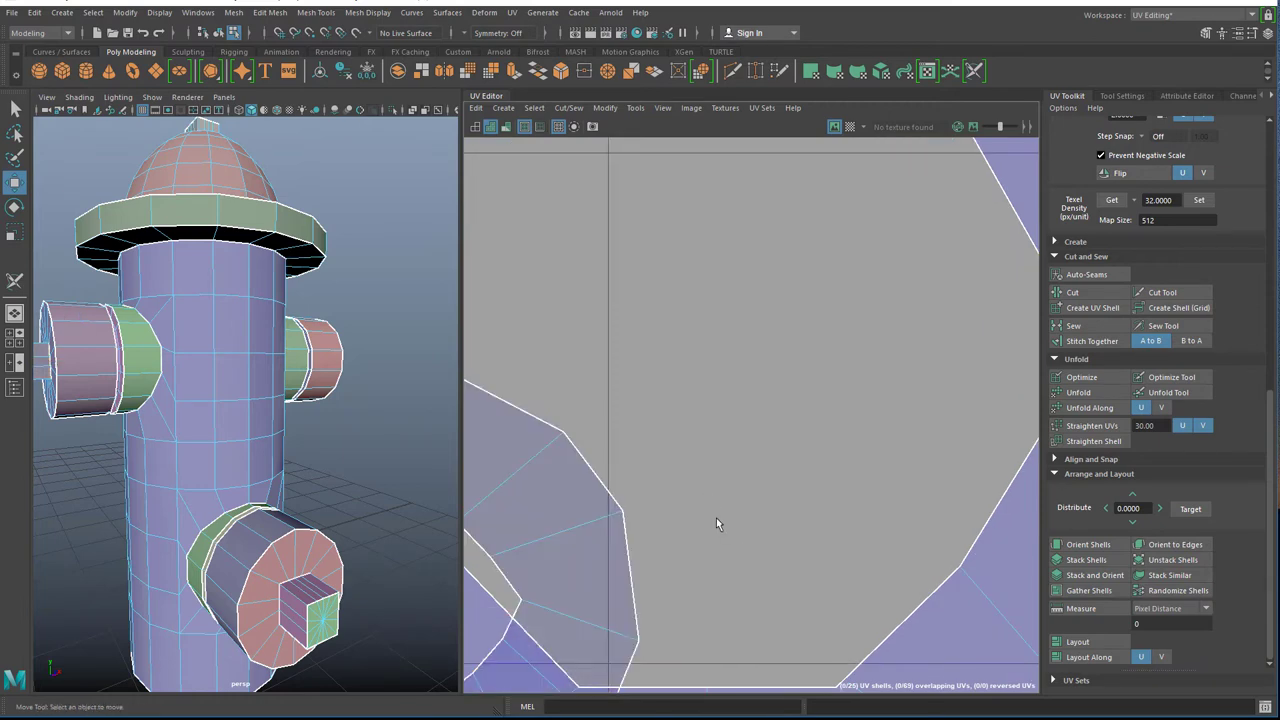
pyautogui.scroll(-5, 719, 533)
pyautogui.click(594, 520)
pyautogui.scroll(-2, 594, 523)
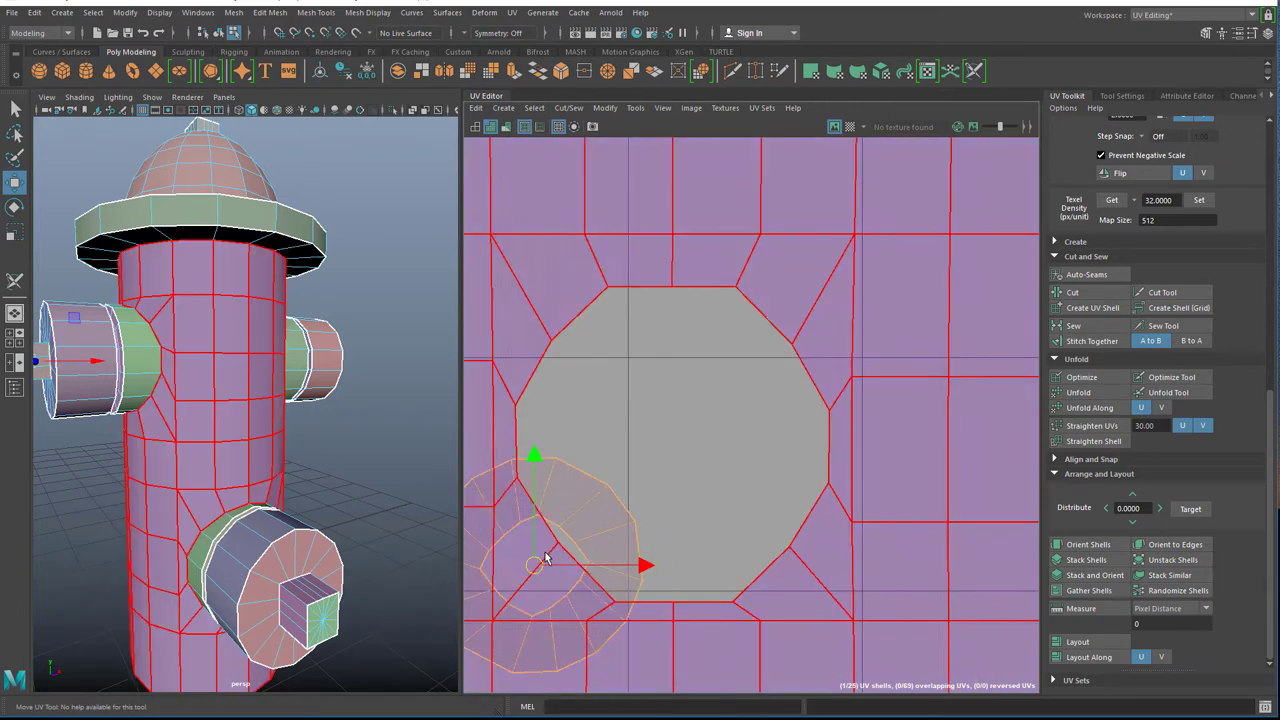
pyautogui.moveTo(545, 552); pyautogui.dragTo(724, 423)
pyautogui.scroll(-4, 686, 450)
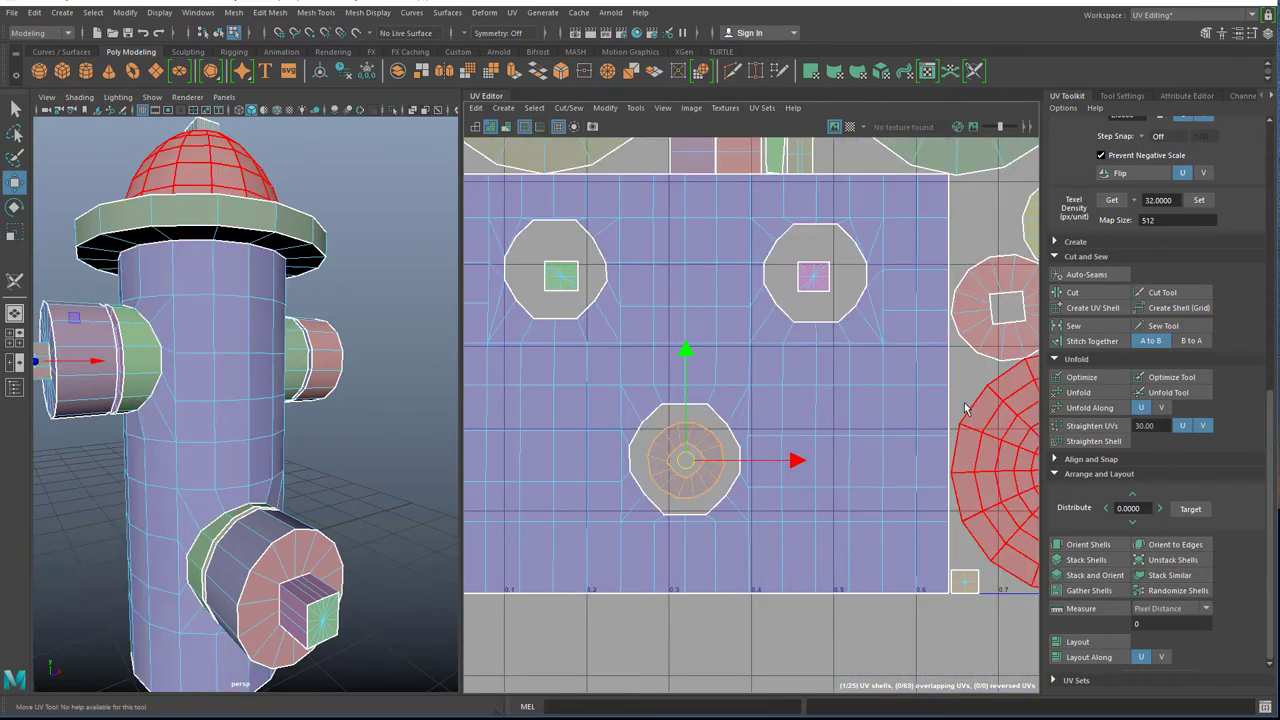
# Move the small green square shell above the dome shell so it has clearance from its neighbours.
pyautogui.keyDown('alt'); pyautogui.moveTo(1023, 530); pyautogui.dragTo(803, 530, button='middle'); pyautogui.keyUp('alt')
pyautogui.keyDown('alt'); pyautogui.moveTo(846, 433); pyautogui.dragTo(800, 455, button='middle'); pyautogui.keyUp('alt')
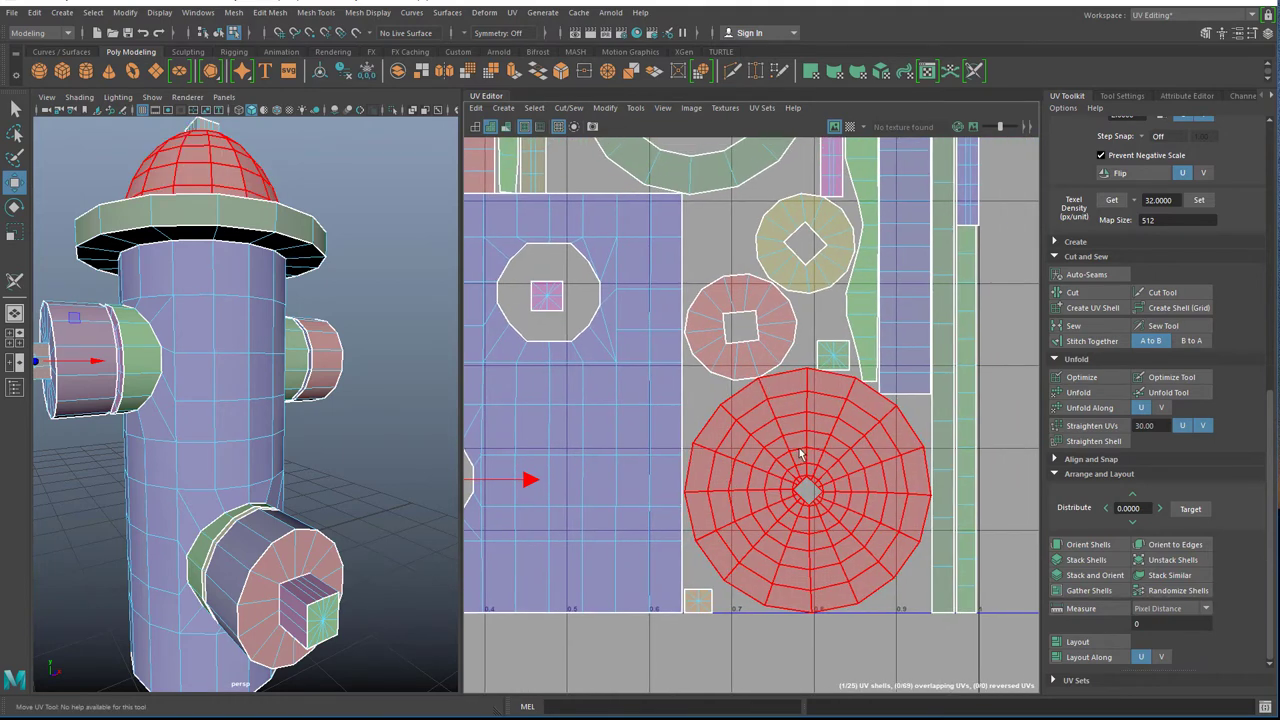
pyautogui.keyDown('alt'); pyautogui.moveTo(811, 400); pyautogui.dragTo(737, 475, button='middle'); pyautogui.keyUp('alt')
pyautogui.scroll(5, 794, 473)
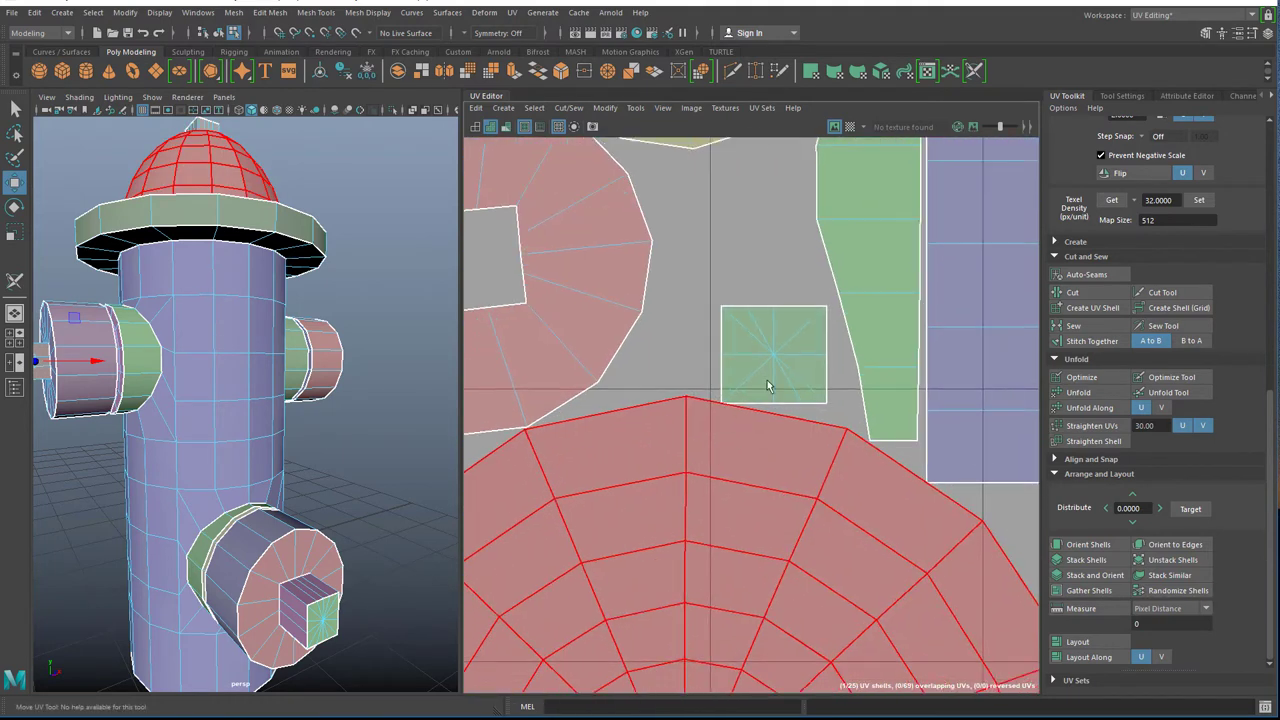
pyautogui.click(786, 358)
pyautogui.moveTo(786, 358); pyautogui.dragTo(760, 331)
pyautogui.keyDown('alt'); pyautogui.moveTo(958, 471); pyautogui.dragTo(649, 431, button='middle'); pyautogui.keyUp('alt')
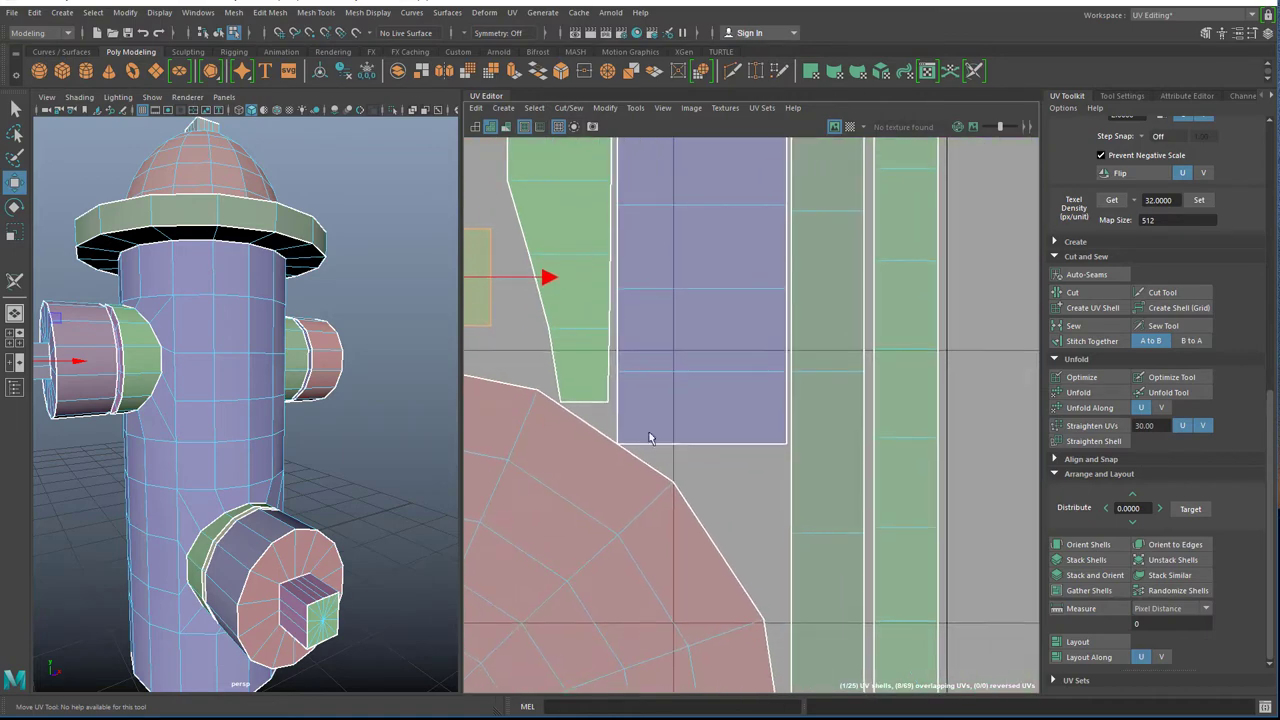
pyautogui.scroll(-3, 656, 429)
pyautogui.keyDown('alt'); pyautogui.moveTo(649, 512); pyautogui.dragTo(672, 460, button='middle'); pyautogui.keyUp('alt')
pyautogui.scroll(3, 702, 506)
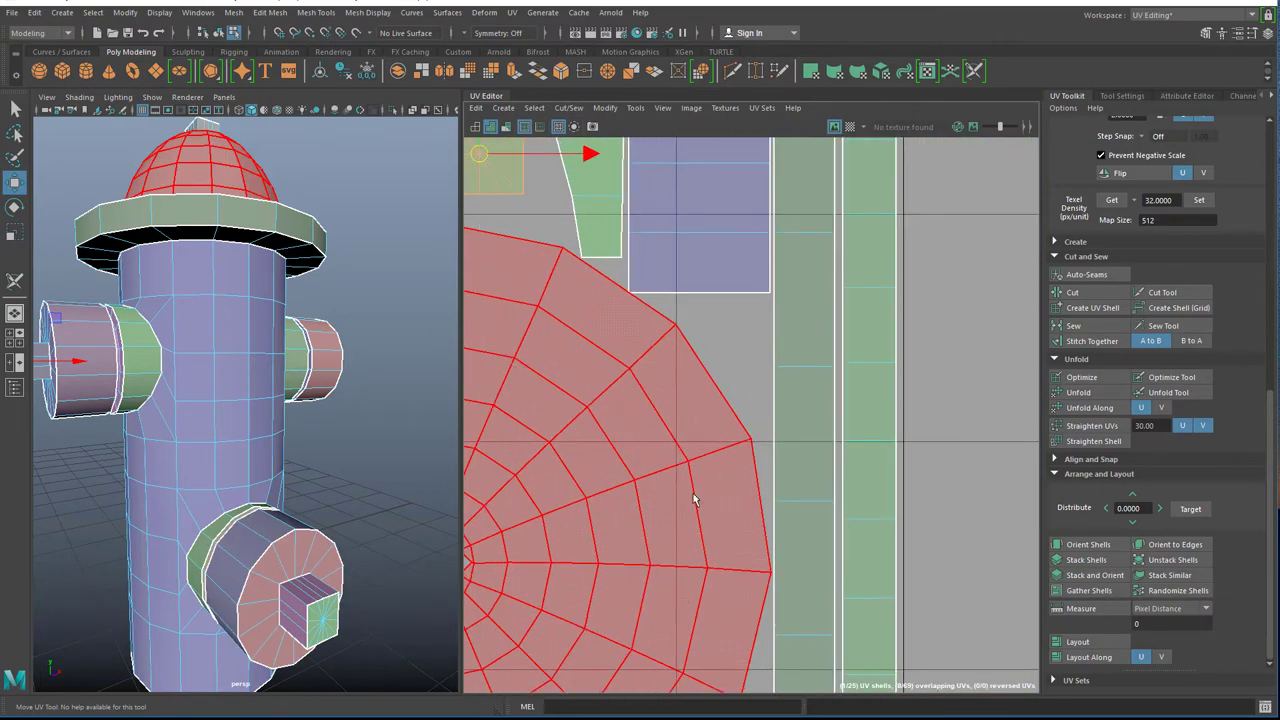
pyautogui.scroll(-2, 656, 444)
# Move the narrow pink strip shell beside the large green ring up, clear of the yellow round shell.
pyautogui.keyDown('alt'); pyautogui.moveTo(625, 330); pyautogui.dragTo(1044, 590, button='middle'); pyautogui.keyUp('alt')
pyautogui.keyDown('alt'); pyautogui.moveTo(873, 362); pyautogui.dragTo(812, 576, button='middle'); pyautogui.keyUp('alt')
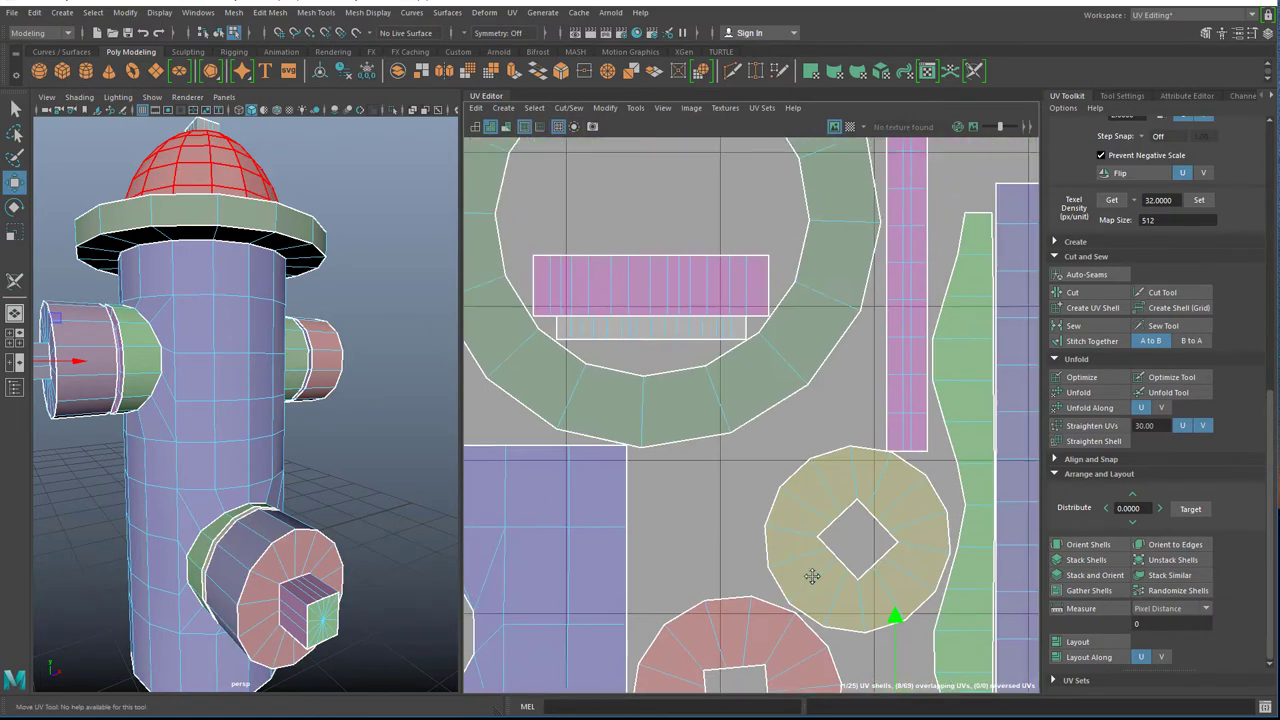
pyautogui.click(916, 366)
pyautogui.keyDown('alt'); pyautogui.moveTo(800, 429); pyautogui.dragTo(804, 615, button='middle'); pyautogui.keyUp('alt')
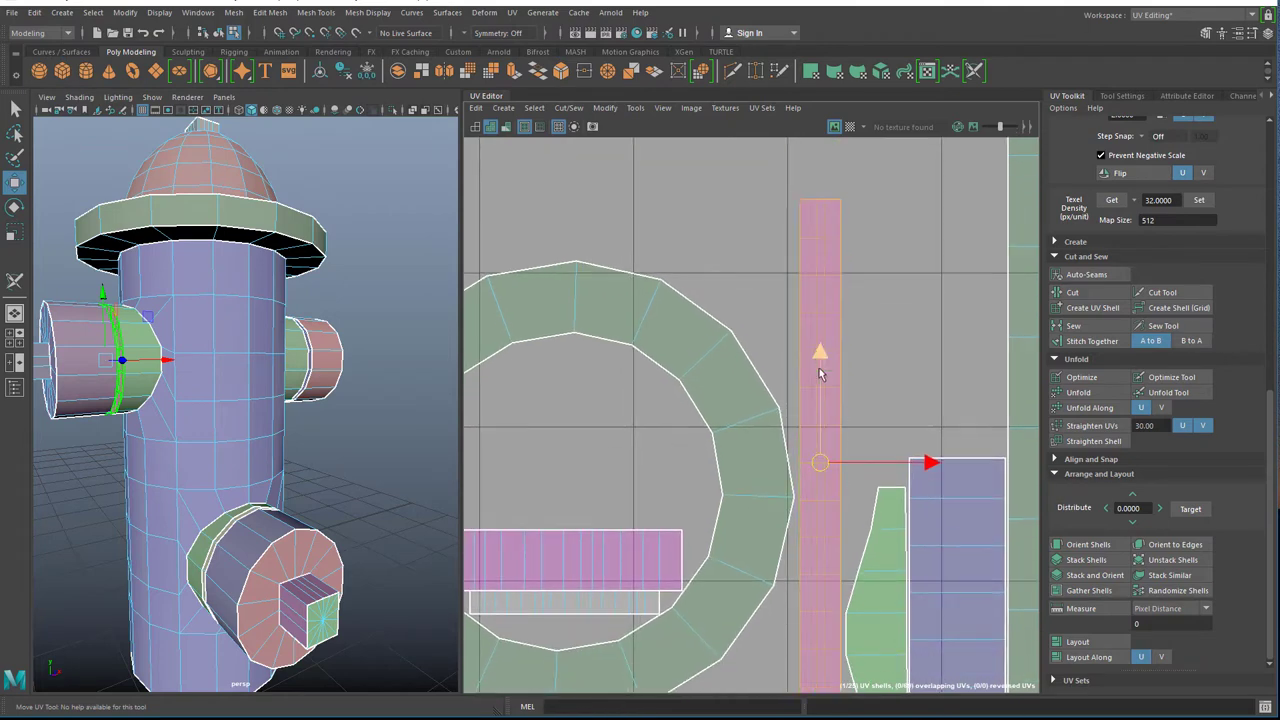
pyautogui.scroll(-2, 803, 443)
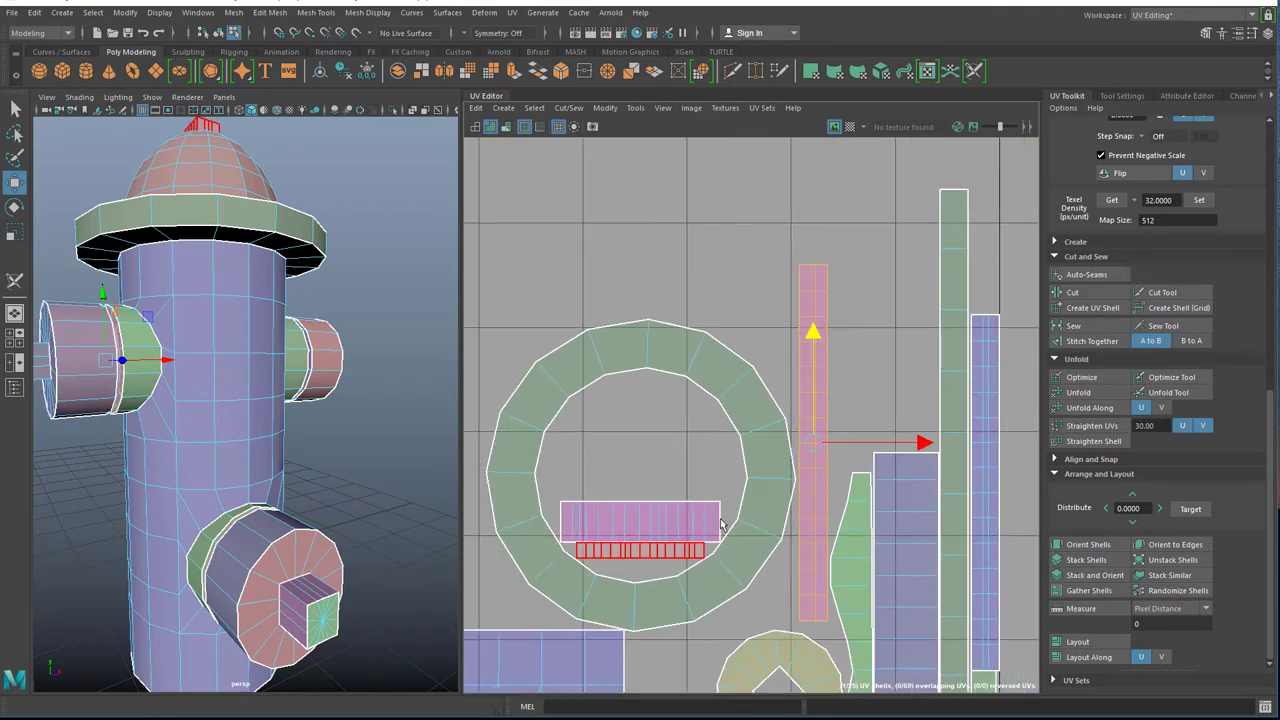
# Position the pink and grey horizontal strip shells near the middle of the green ring's opening with a gap between them.
pyautogui.keyDown('alt'); pyautogui.moveTo(590, 546); pyautogui.dragTo(707, 519, button='middle'); pyautogui.keyUp('alt')
pyautogui.moveTo(755, 527); pyautogui.dragTo(752, 443)
pyautogui.click(752, 440)
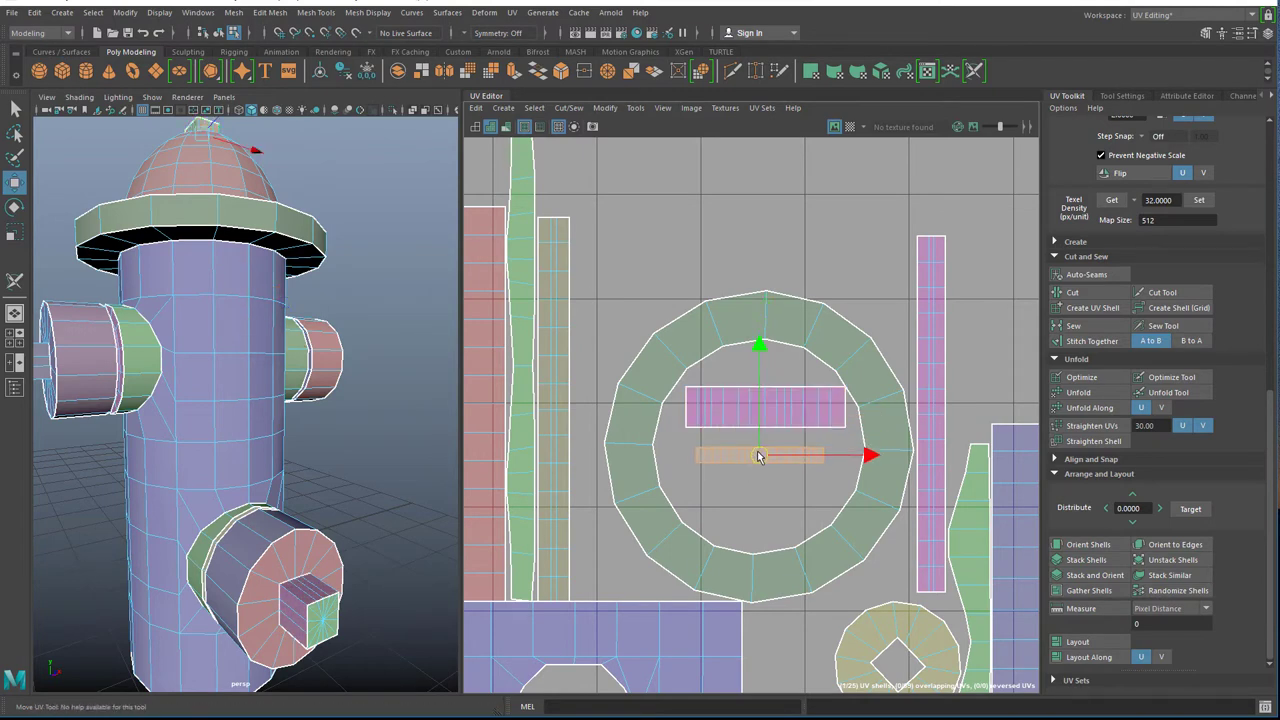
pyautogui.scroll(3, 760, 450)
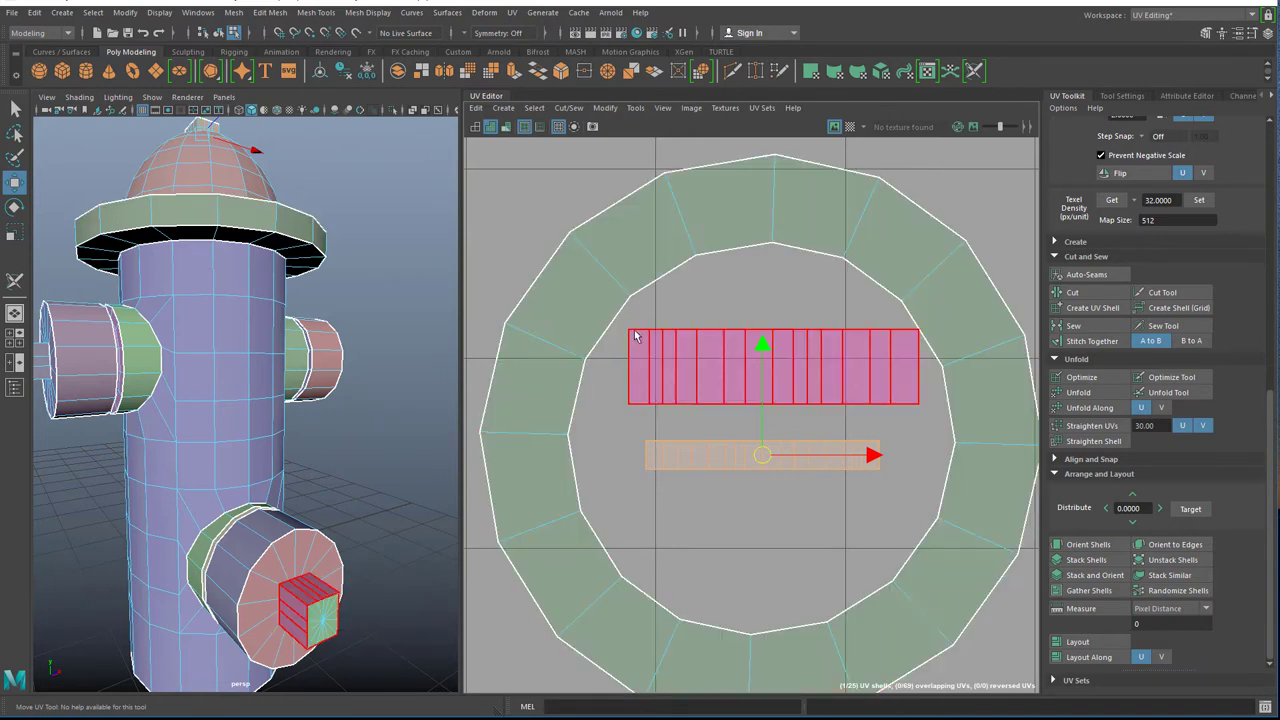
pyautogui.scroll(2, 705, 466)
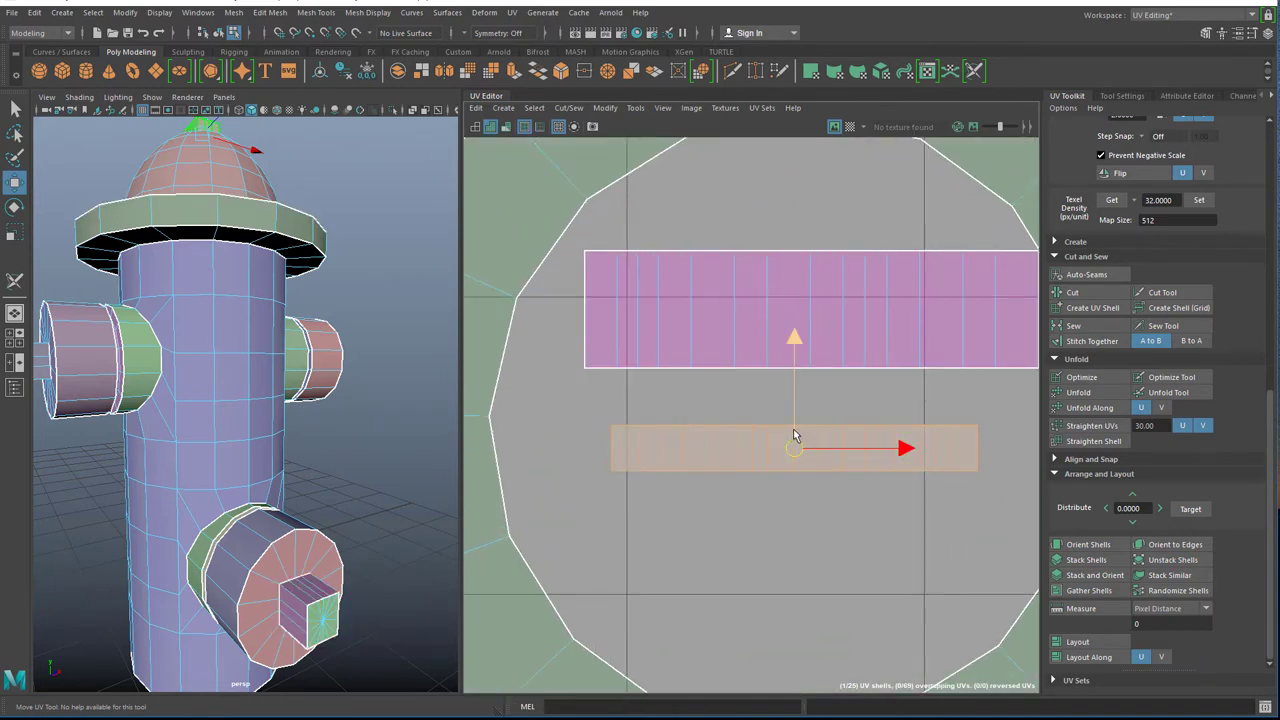
pyautogui.moveTo(794, 436)
pyautogui.mouseDown()
pyautogui.moveTo(797, 375)
pyautogui.moveTo(796, 411)
pyautogui.mouseUp()
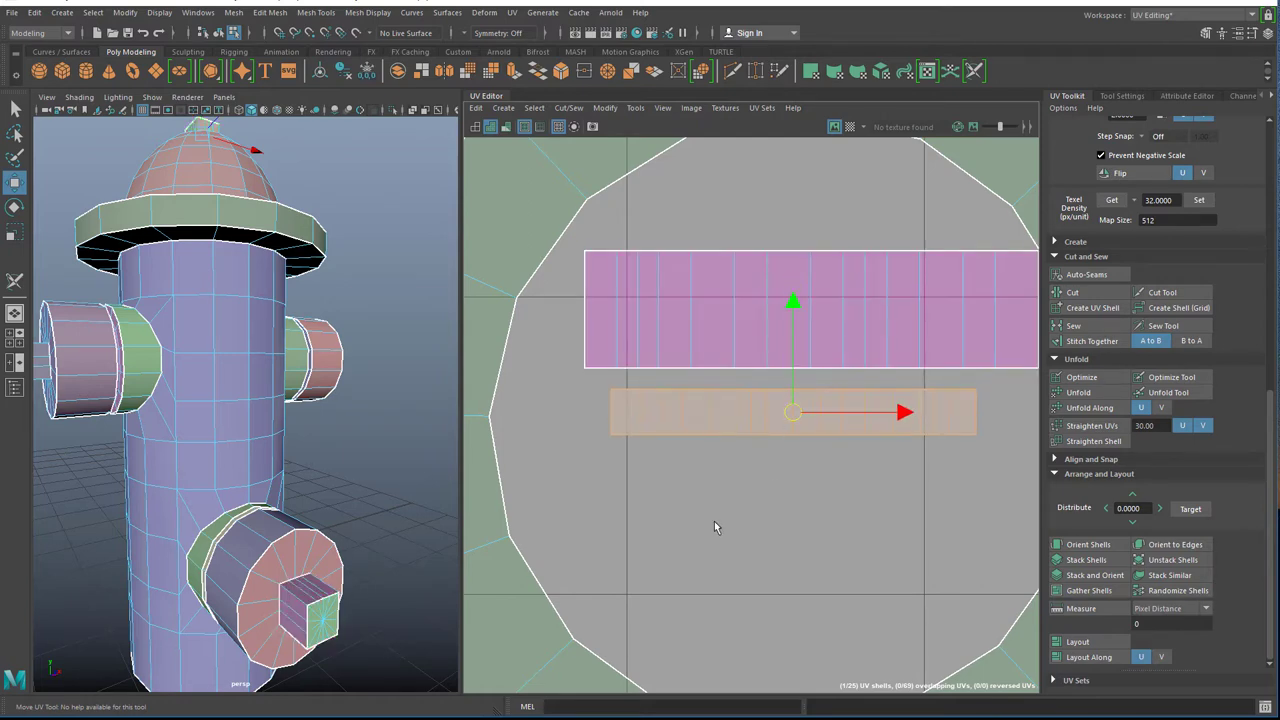
# Shift the wavy green strip and the adjacent narrow brown strip together away from the red strip shell.
pyautogui.scroll(-5, 719, 528)
pyautogui.scroll(-2, 721, 528)
pyautogui.keyDown('alt'); pyautogui.moveTo(609, 473); pyautogui.dragTo(756, 465, button='middle'); pyautogui.keyUp('alt')
pyautogui.scroll(5, 756, 464)
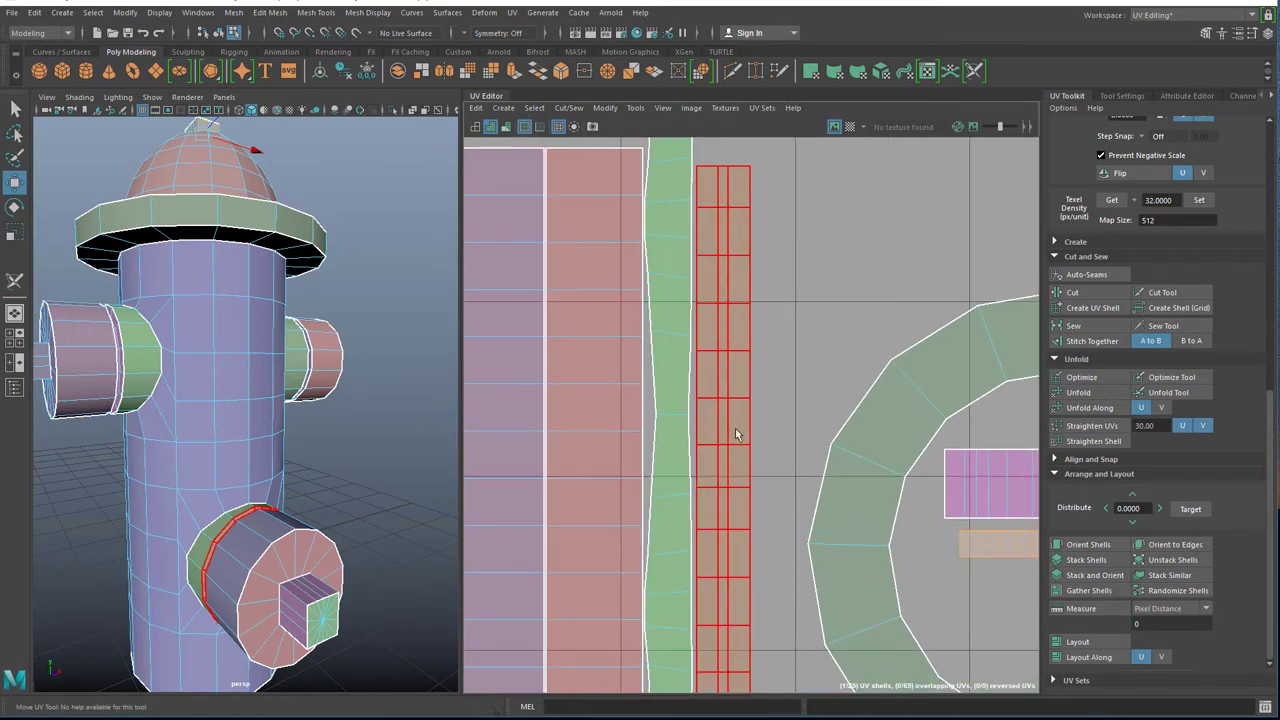
pyautogui.click(673, 403)
pyautogui.keyDown('shift'); pyautogui.click(729, 403); pyautogui.keyUp('shift')
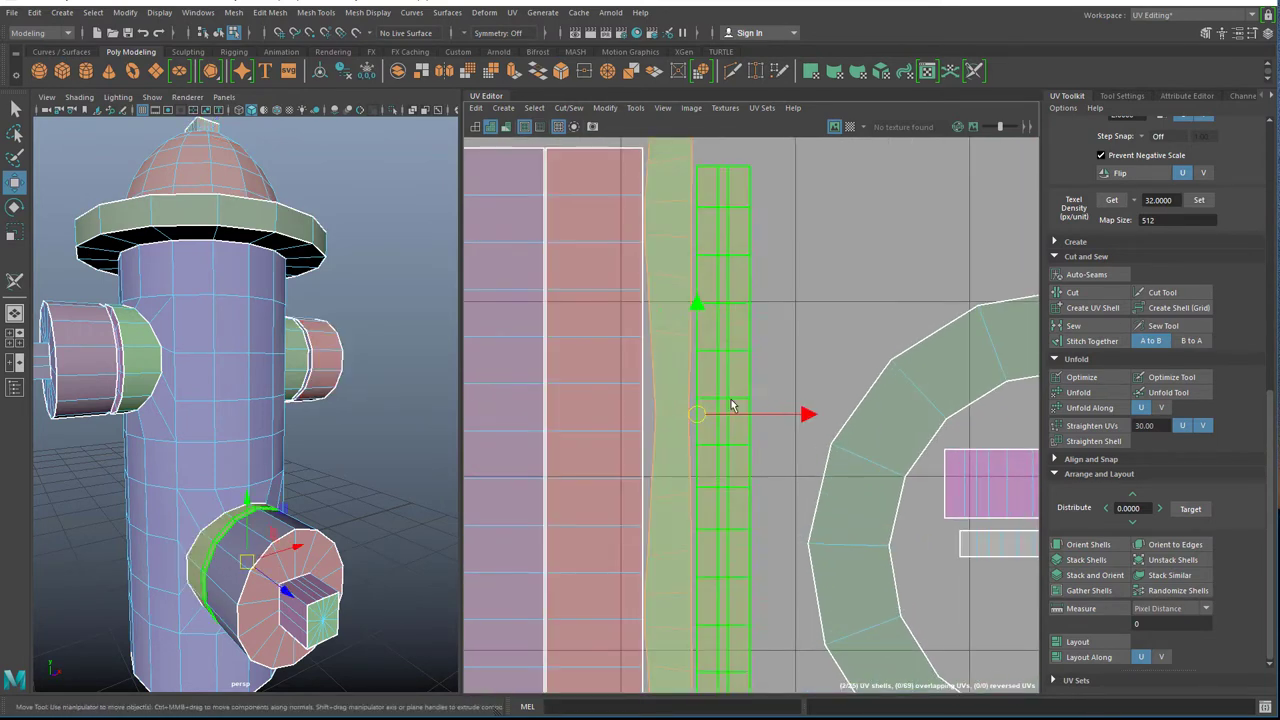
pyautogui.moveTo(804, 417); pyautogui.dragTo(817, 417)
pyautogui.click(880, 271)
# Offset the four upright strip shells between the two large rings slightly away from the body shell and the yellow ring.
pyautogui.scroll(-2, 843, 366)
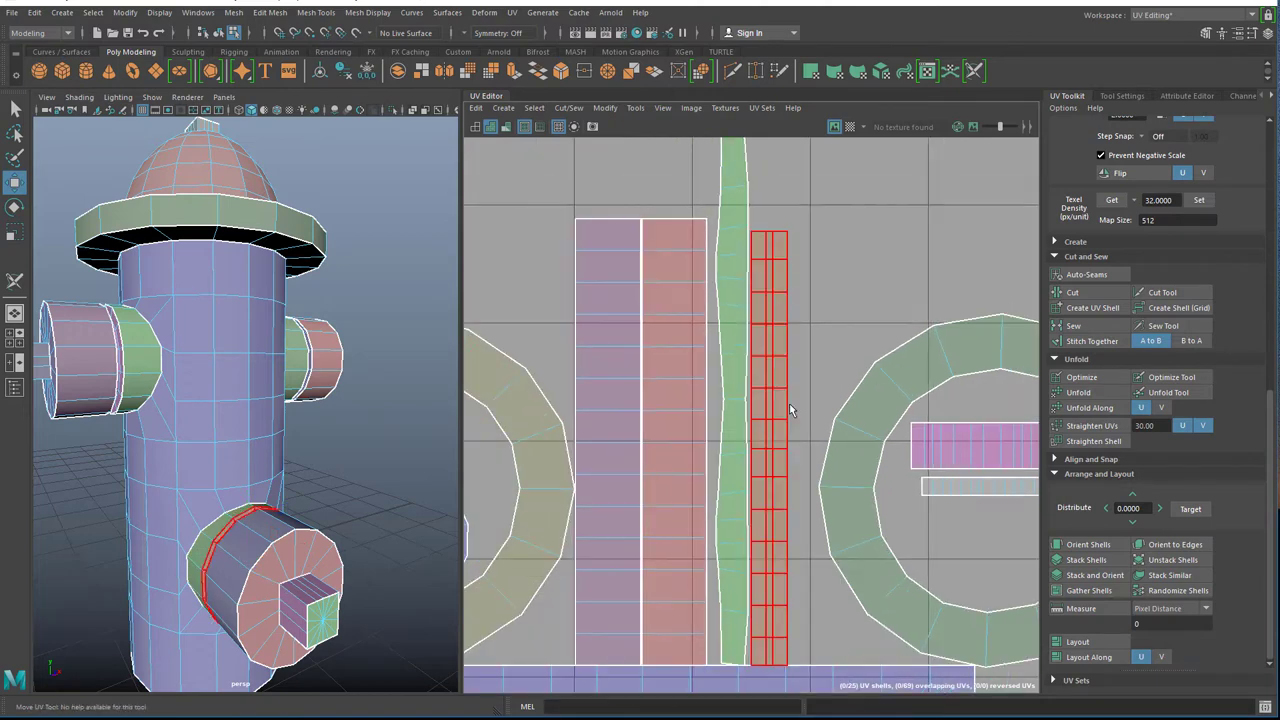
pyautogui.keyDown('alt'); pyautogui.moveTo(654, 517); pyautogui.dragTo(649, 477, button='middle'); pyautogui.keyUp('alt')
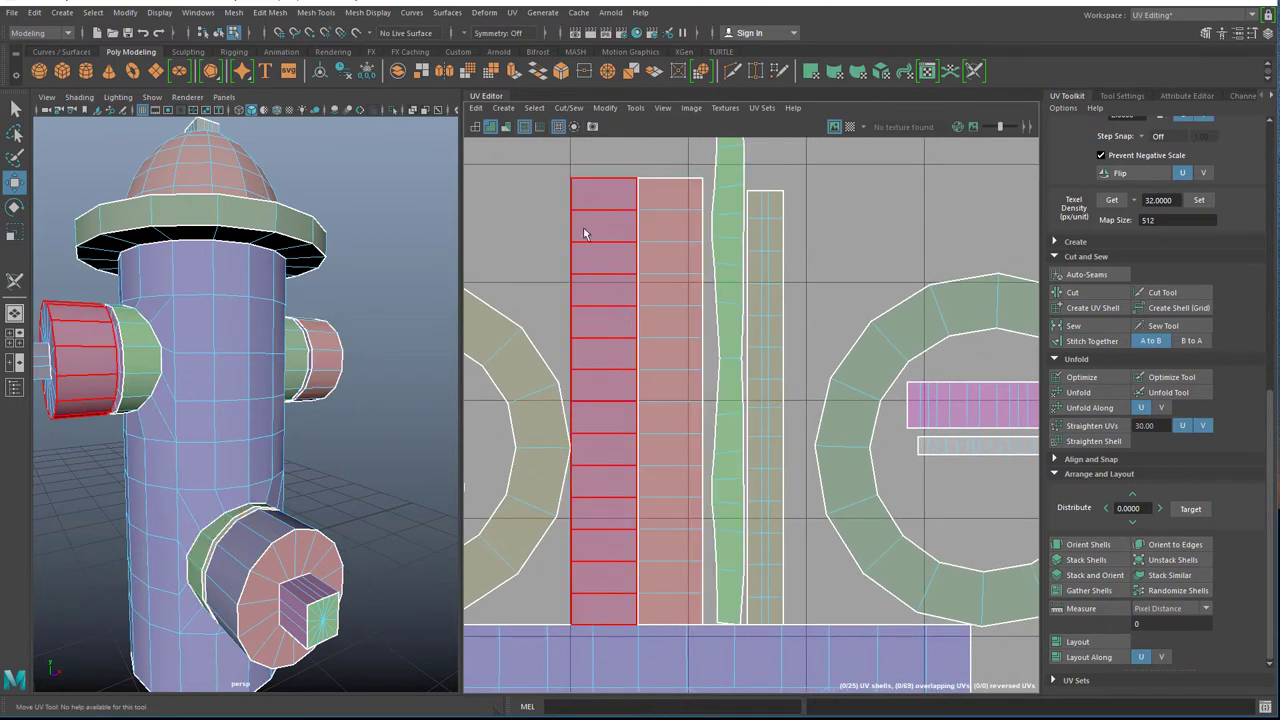
pyautogui.moveTo(541, 205); pyautogui.dragTo(768, 253)
pyautogui.moveTo(680, 248); pyautogui.dragTo(679, 241)
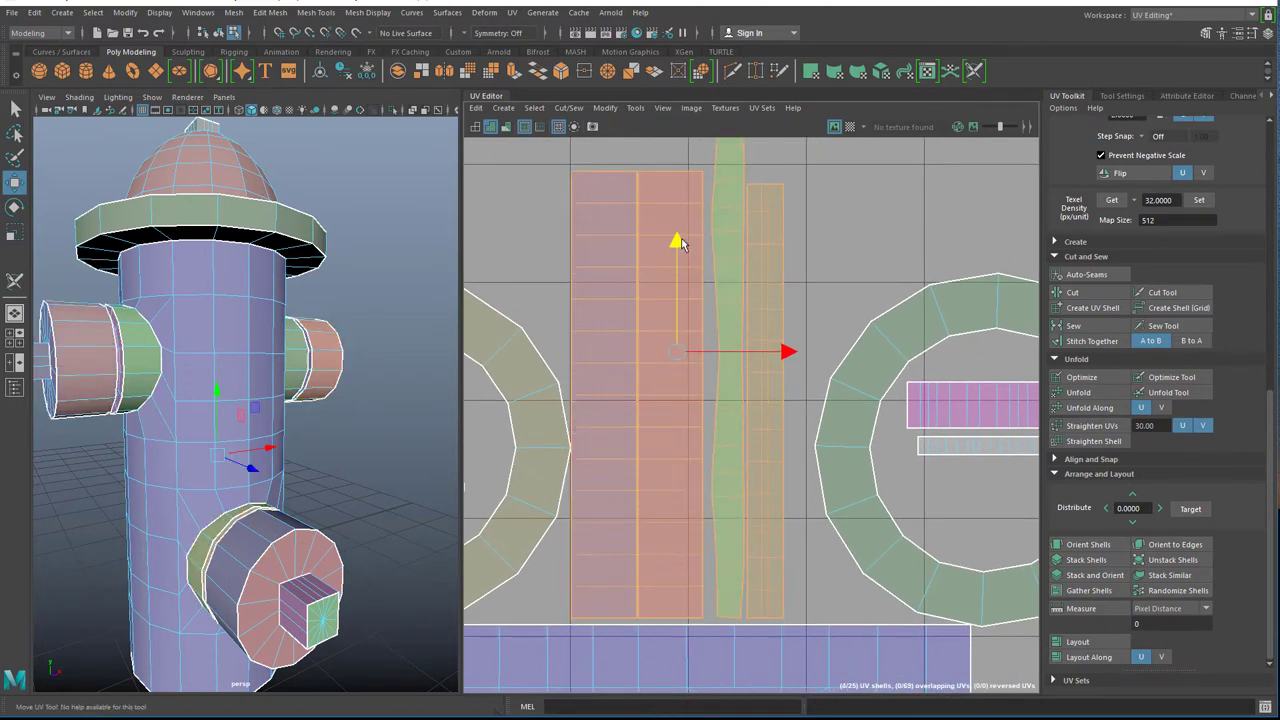
pyautogui.moveTo(801, 355); pyautogui.dragTo(811, 355)
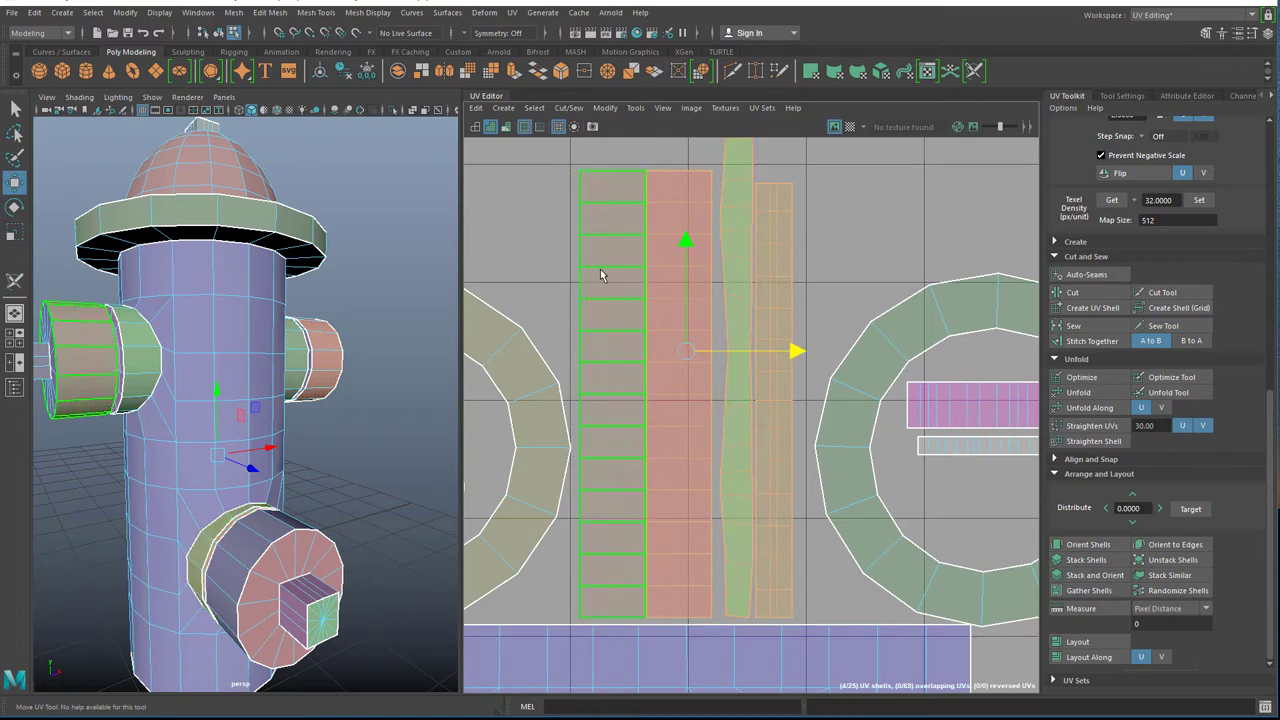
pyautogui.click(544, 268)
# Centre the round purple shell with the square hole inside the large yellow ring shell.
pyautogui.scroll(-2, 498, 424)
pyautogui.keyDown('alt'); pyautogui.moveTo(498, 424); pyautogui.dragTo(802, 410, button='middle'); pyautogui.keyUp('alt')
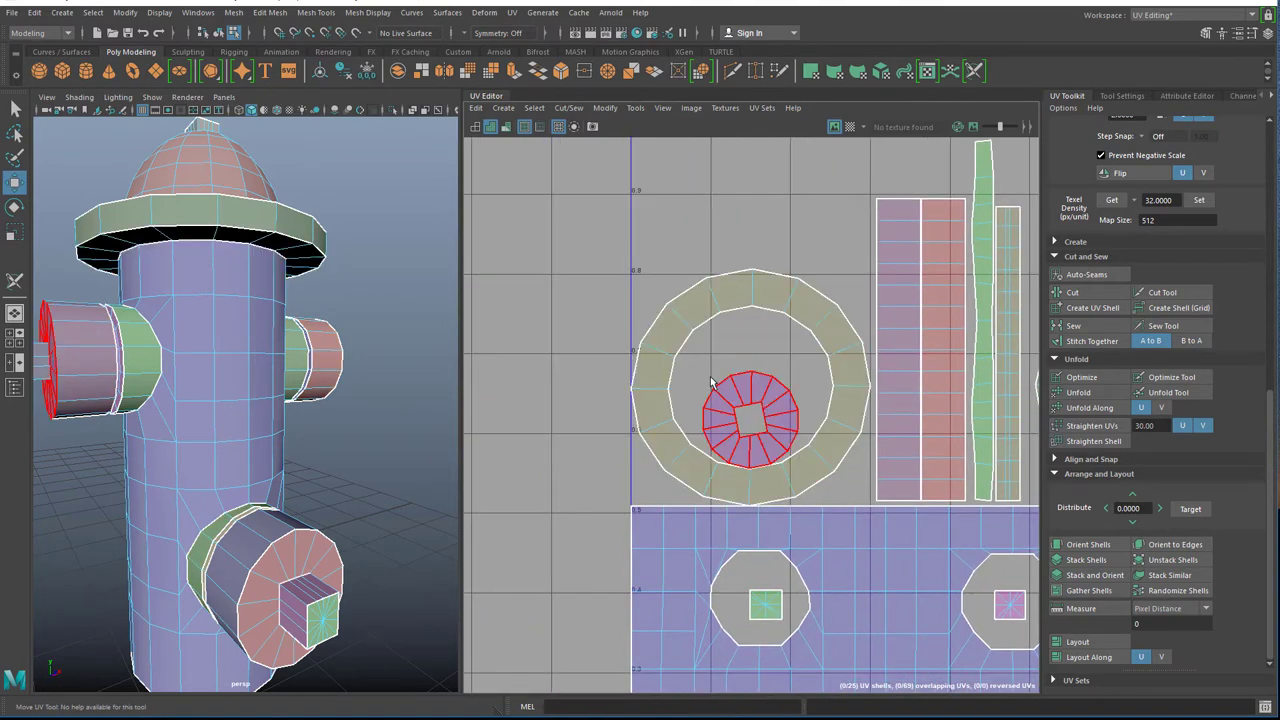
pyautogui.click(749, 420)
pyautogui.moveTo(749, 420); pyautogui.dragTo(748, 390)
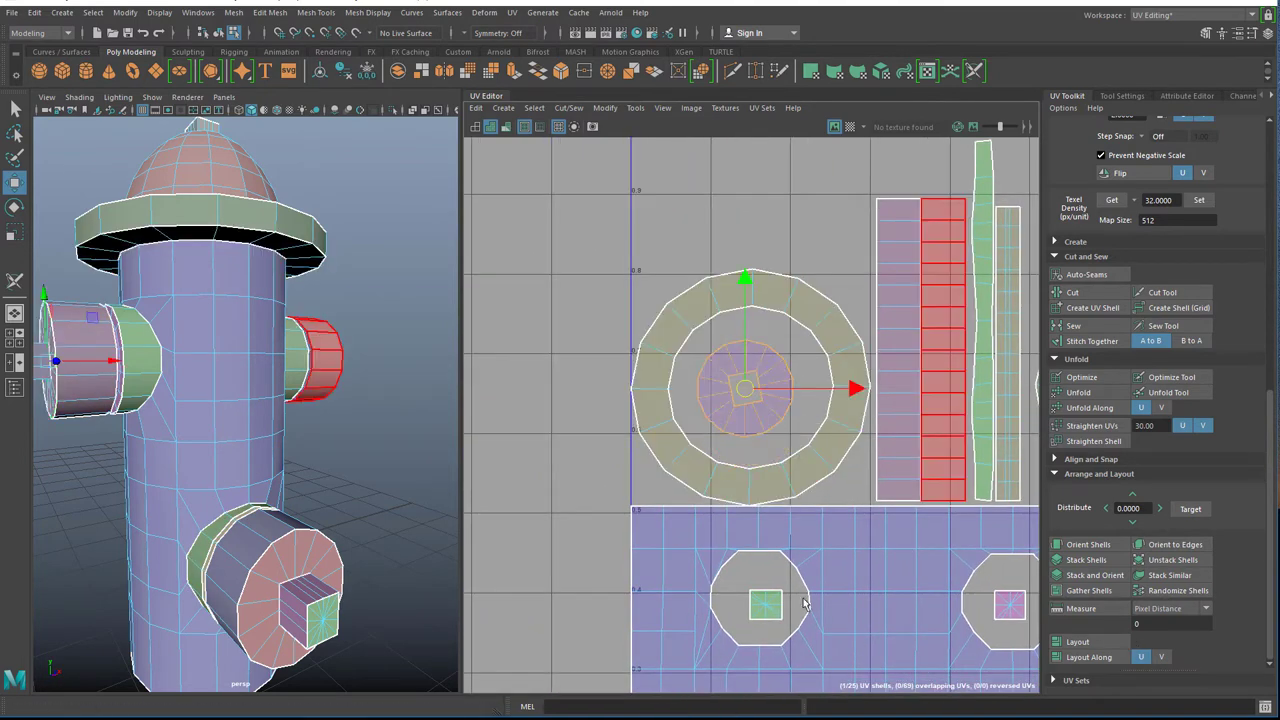
# Move the narrow blue strip shell at the UV space's outer edge up, off the green strip below it.
pyautogui.scroll(-5, 805, 603)
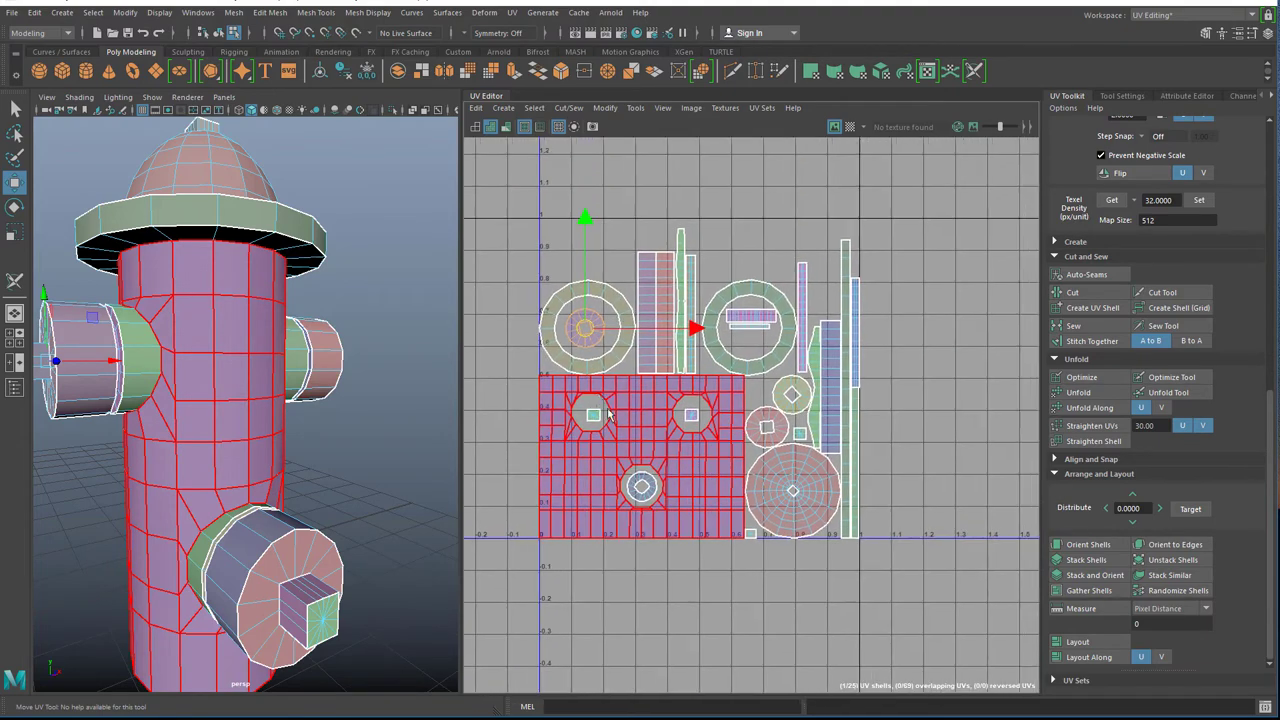
pyautogui.scroll(8, 750, 440)
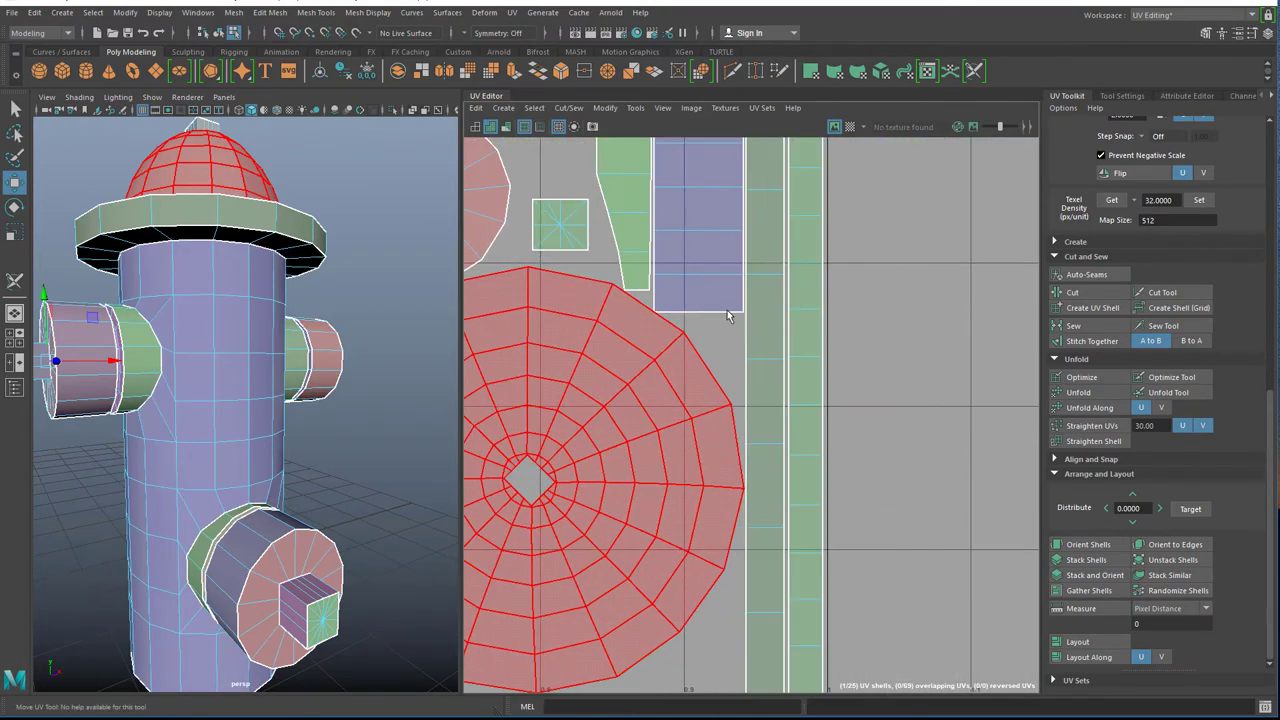
pyautogui.keyDown('alt'); pyautogui.moveTo(728, 305); pyautogui.dragTo(754, 308, button='middle'); pyautogui.keyUp('alt')
pyautogui.click(830, 357)
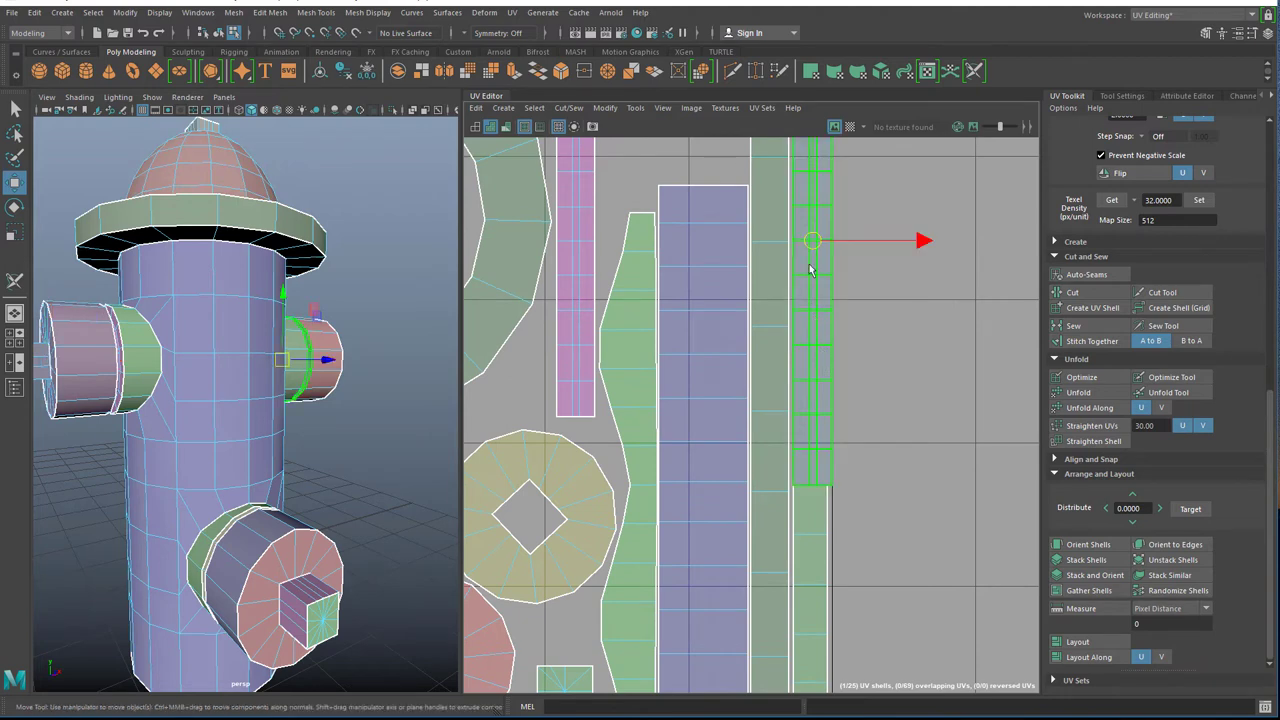
pyautogui.moveTo(811, 195); pyautogui.dragTo(811, 189)
# Move the wide purple strip and the wavy green strip beside it together up, clear of the dome shell.
pyautogui.scroll(-2, 765, 304)
pyautogui.keyDown('alt'); pyautogui.moveTo(760, 318); pyautogui.dragTo(766, 403, button='middle'); pyautogui.keyUp('alt')
pyautogui.scroll(1, 757, 425)
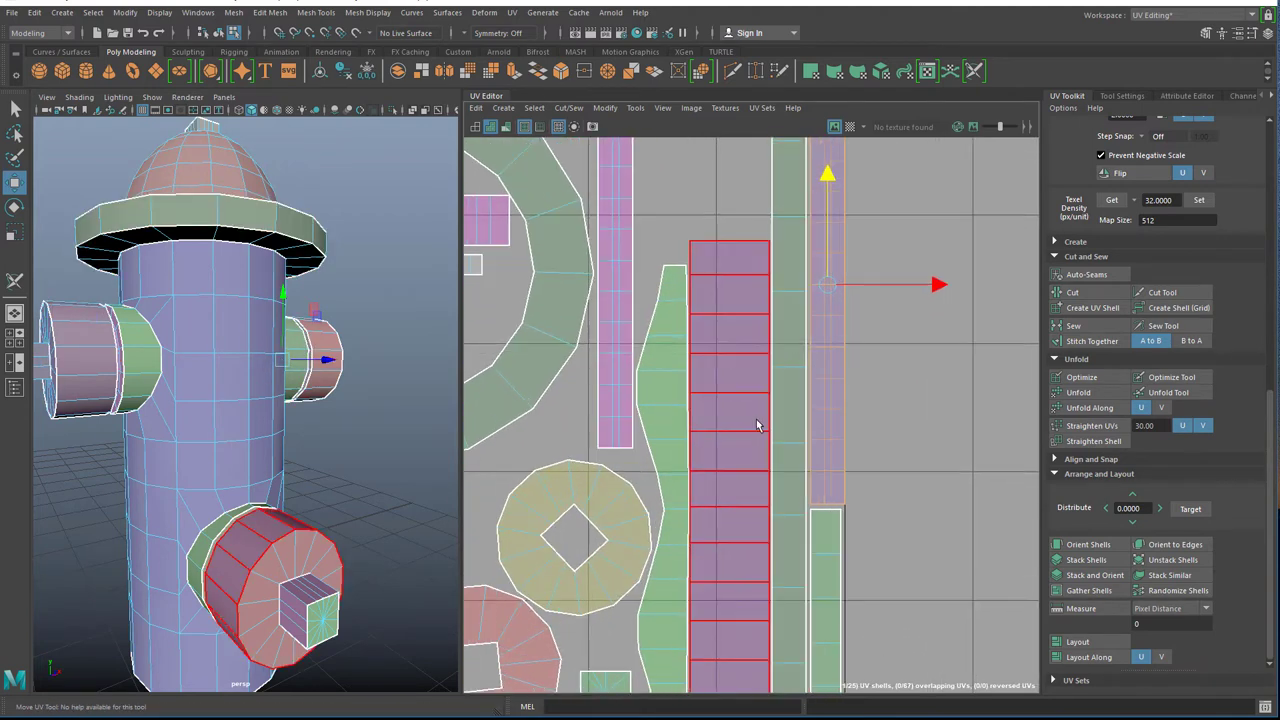
pyautogui.moveTo(719, 497)
pyautogui.keyDown('alt'); pyautogui.mouseDown(button='middle')
pyautogui.moveTo(701, 350)
pyautogui.moveTo(775, 245)
pyautogui.moveTo(806, 290)
pyautogui.moveTo(790, 355)
pyautogui.mouseUp(button='middle'); pyautogui.keyUp('alt')
pyautogui.keyDown('alt'); pyautogui.moveTo(780, 439); pyautogui.dragTo(804, 683, button='middle'); pyautogui.keyUp('alt')
pyautogui.moveTo(769, 371)
pyautogui.mouseDown()
pyautogui.moveTo(829, 451)
pyautogui.moveTo(793, 486)
pyautogui.moveTo(800, 270)
pyautogui.mouseUp()
pyautogui.scroll(-2, 800, 275)
pyautogui.keyDown('alt'); pyautogui.moveTo(771, 453); pyautogui.dragTo(763, 551, button='middle'); pyautogui.keyUp('alt')
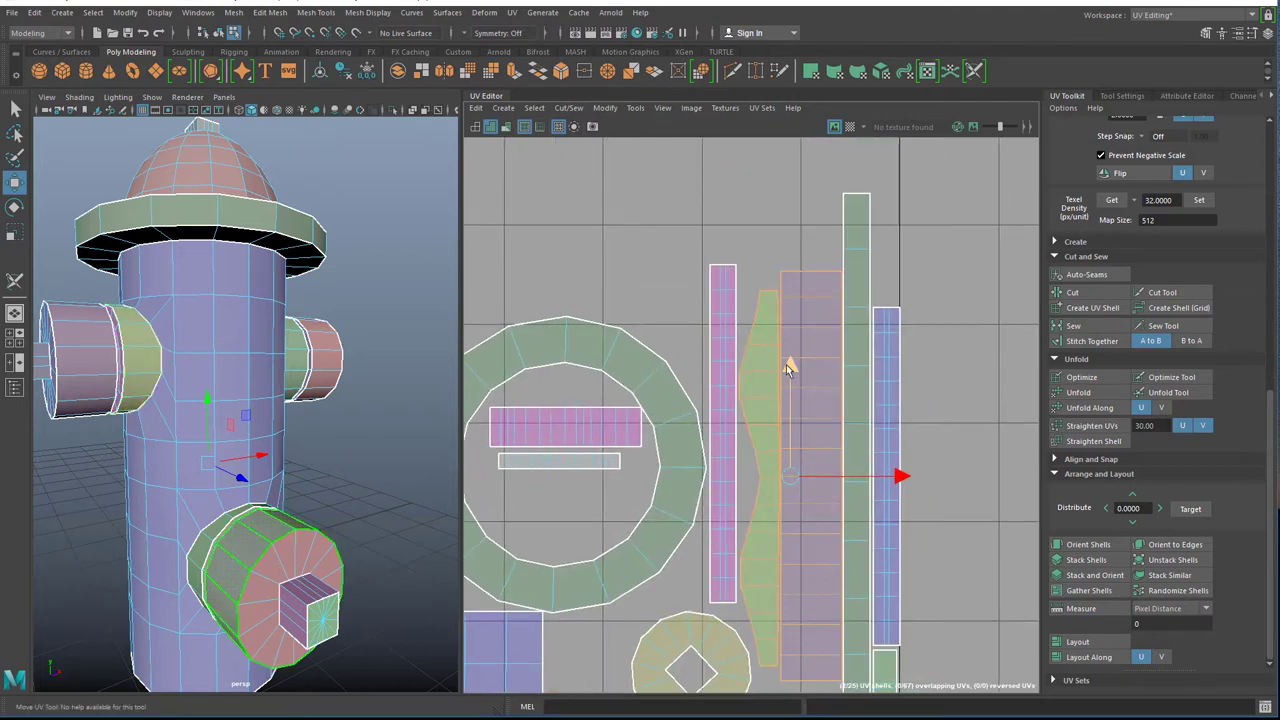
# Rotate the upright narrow pink strip shell beside the green ring counterclockwise by 90° and place it horizontally above the ring.
pyautogui.scroll(-4, 640, 475)
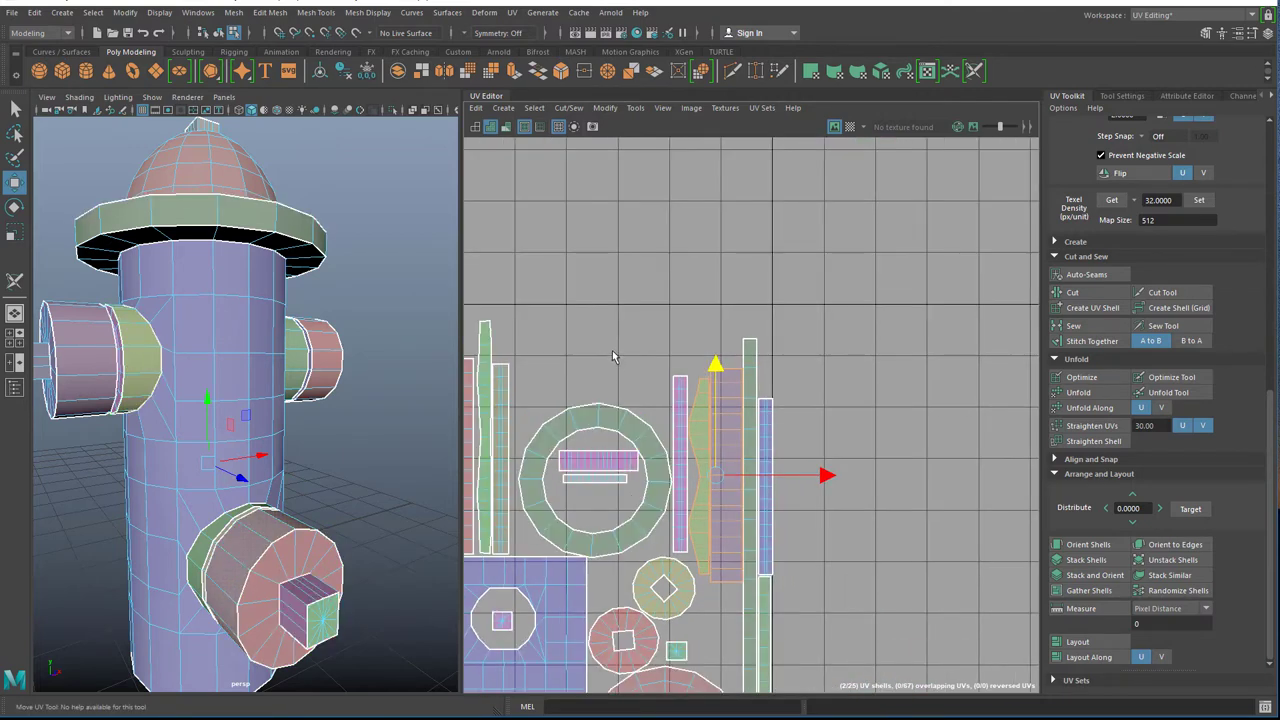
pyautogui.keyDown('alt'); pyautogui.moveTo(614, 390); pyautogui.dragTo(771, 394, button='middle'); pyautogui.keyUp('alt')
pyautogui.click(836, 470)
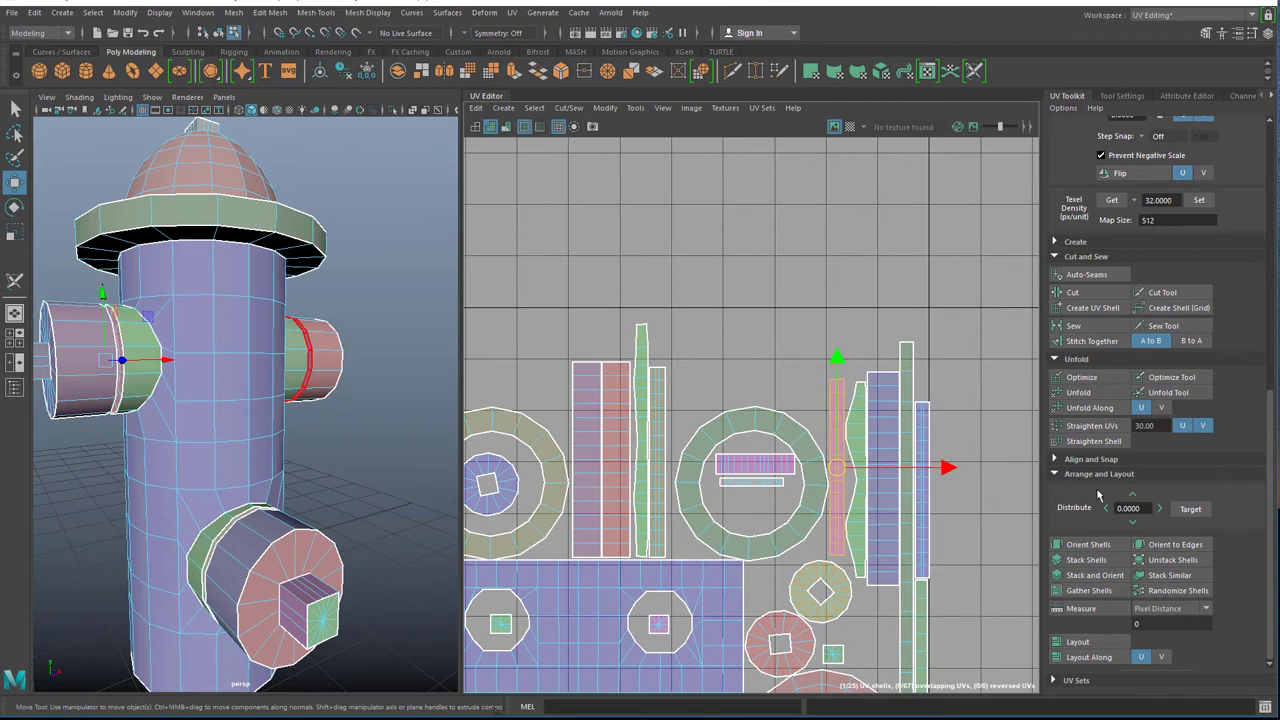
pyautogui.scroll(2, 1071, 208)
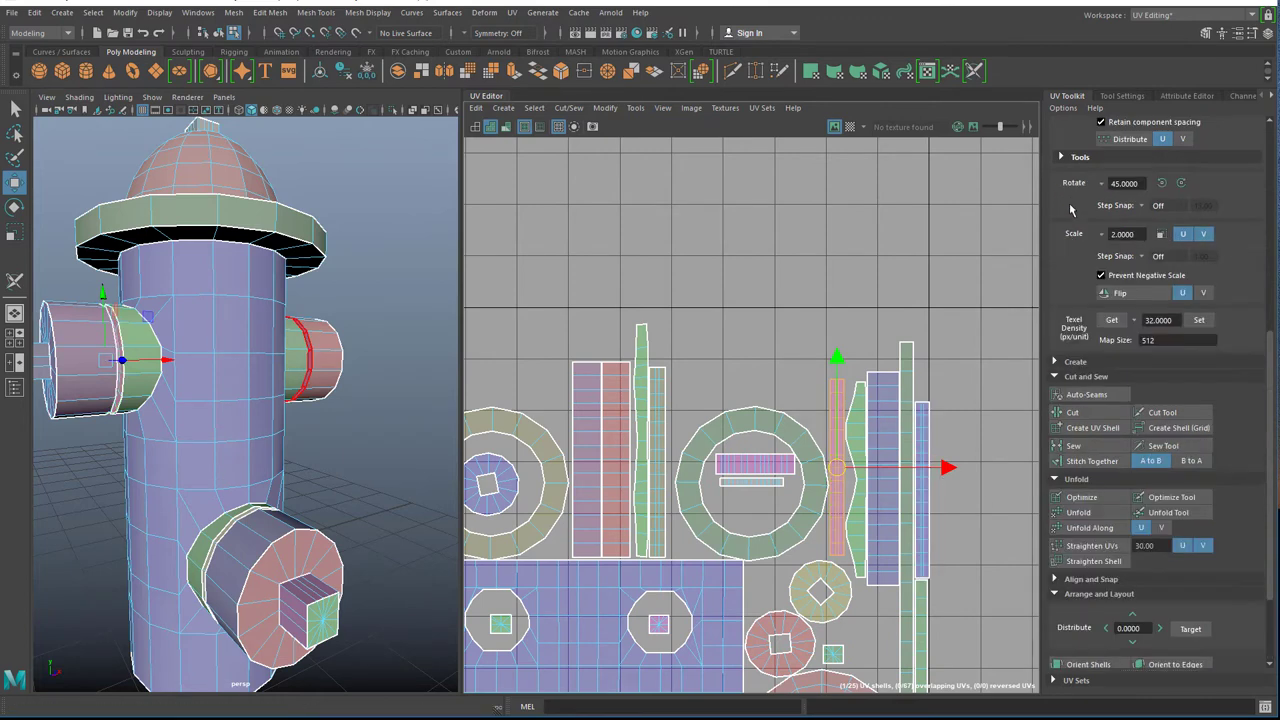
pyautogui.doubleClick(1162, 184)
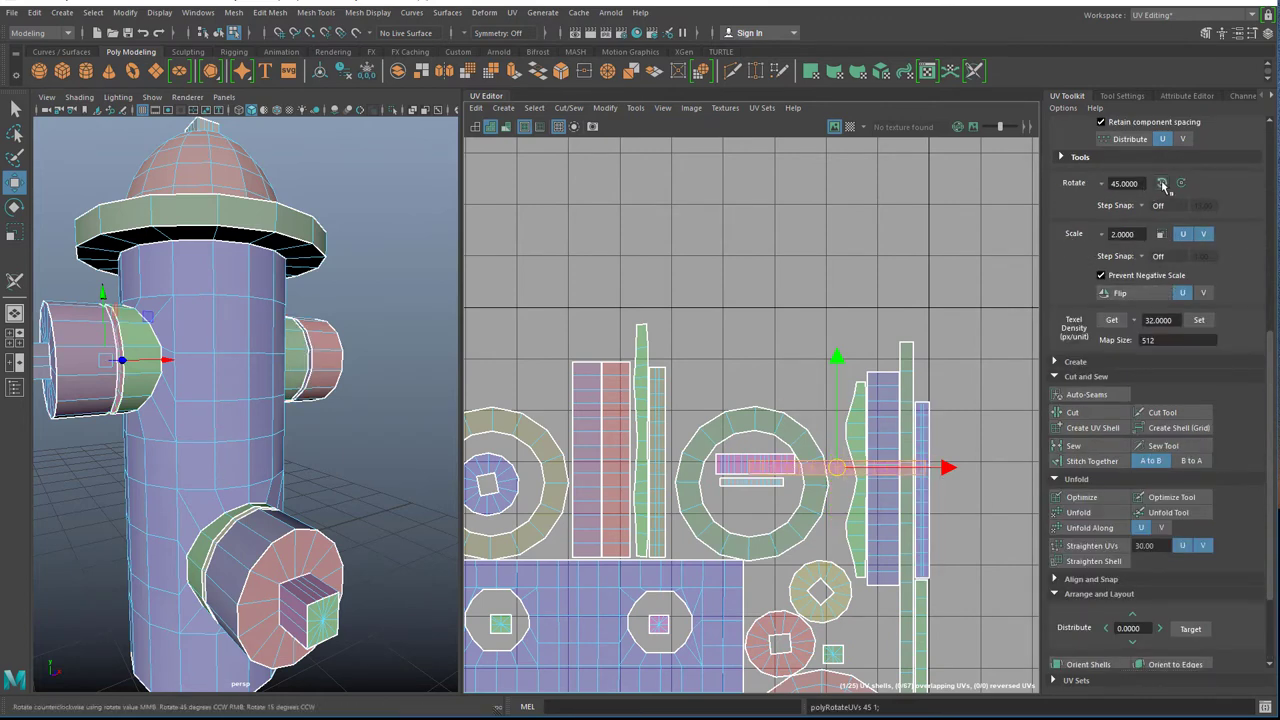
pyautogui.moveTo(840, 465); pyautogui.dragTo(795, 369)
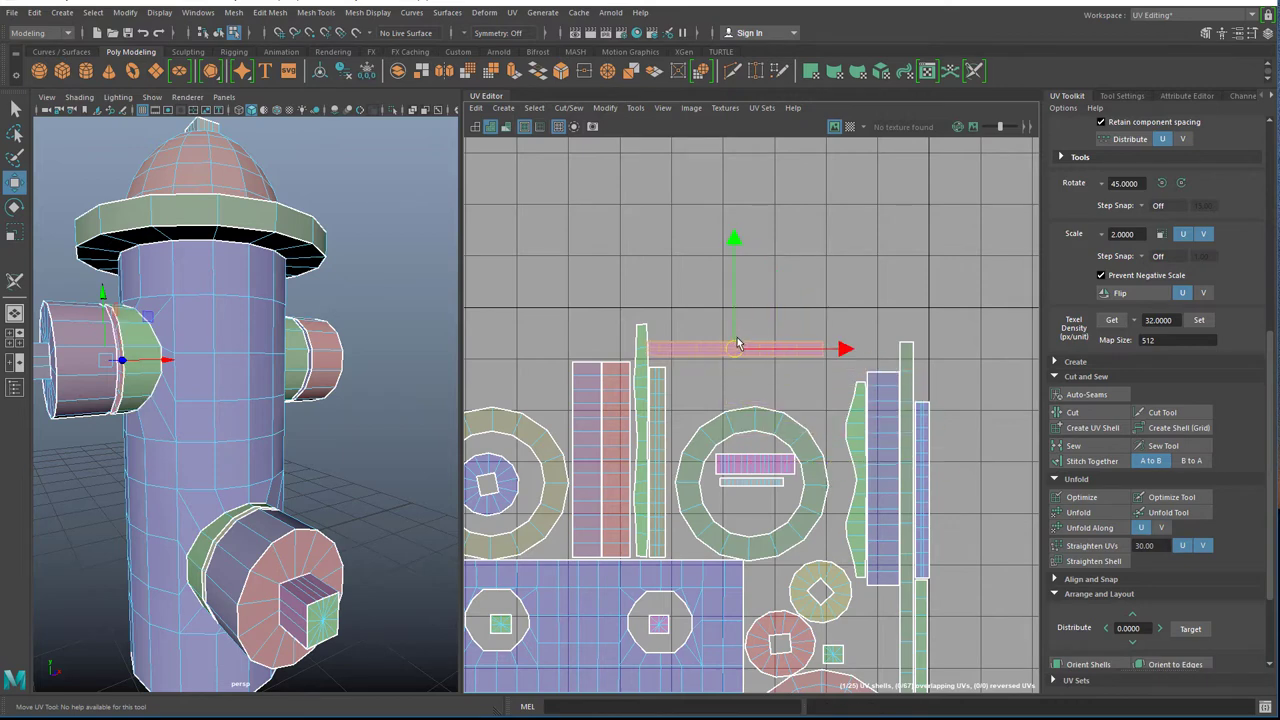
# Offset the wavy green strip slightly from the wide purple strip, and move the large green ring shell up, clear of the body shell.
pyautogui.click(855, 428)
pyautogui.scroll(5, 822, 483)
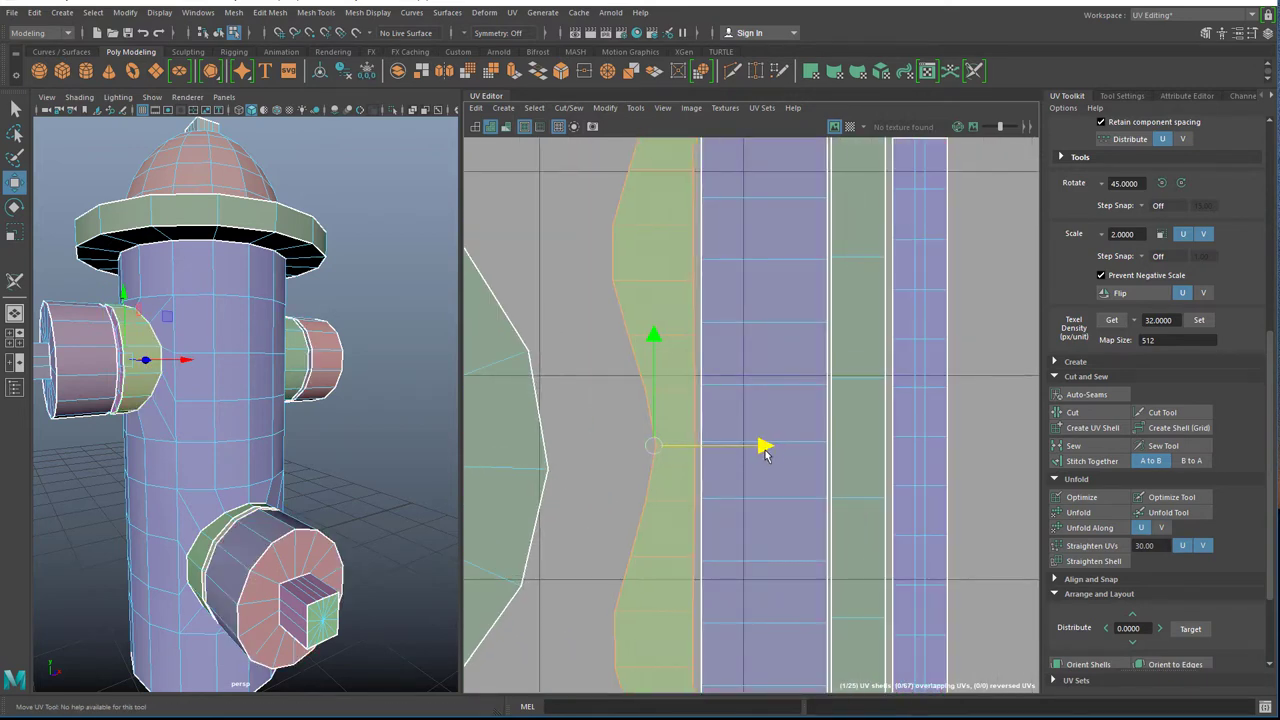
pyautogui.scroll(-5, 560, 556)
pyautogui.keyDown('alt'); pyautogui.moveTo(560, 605); pyautogui.dragTo(744, 486, button='middle'); pyautogui.keyUp('alt')
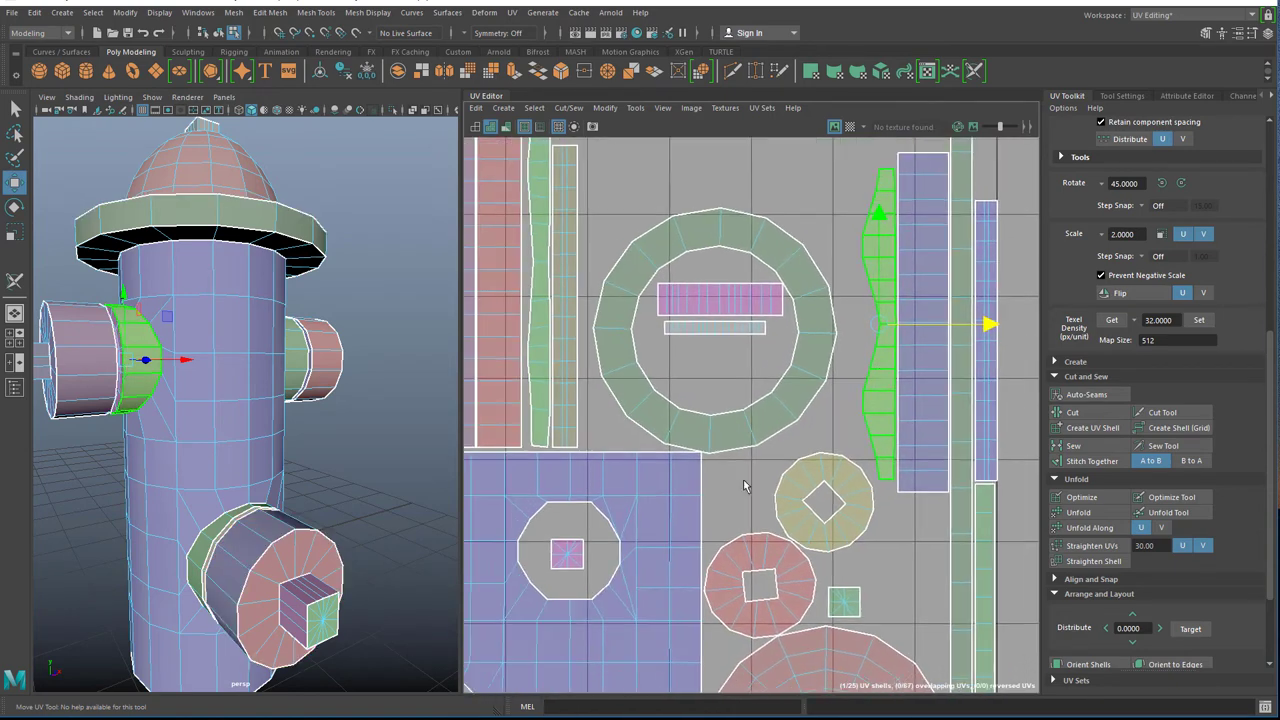
pyautogui.click(618, 275)
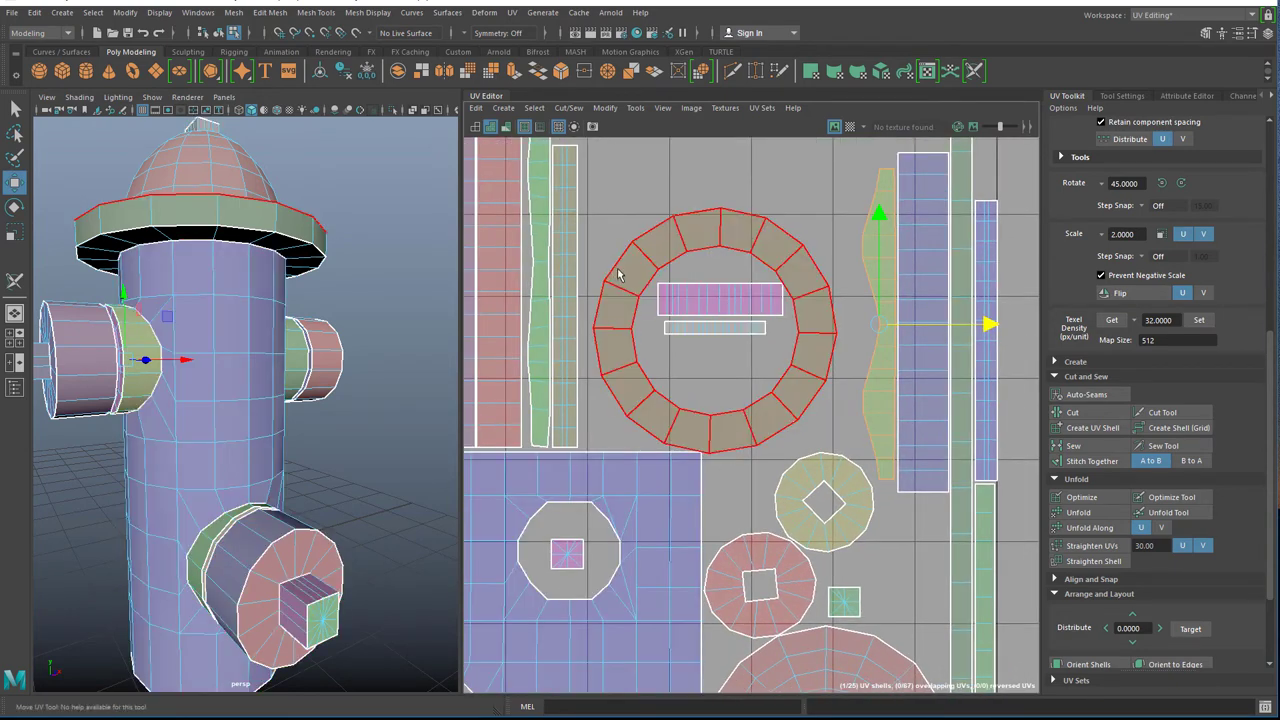
pyautogui.click(618, 275)
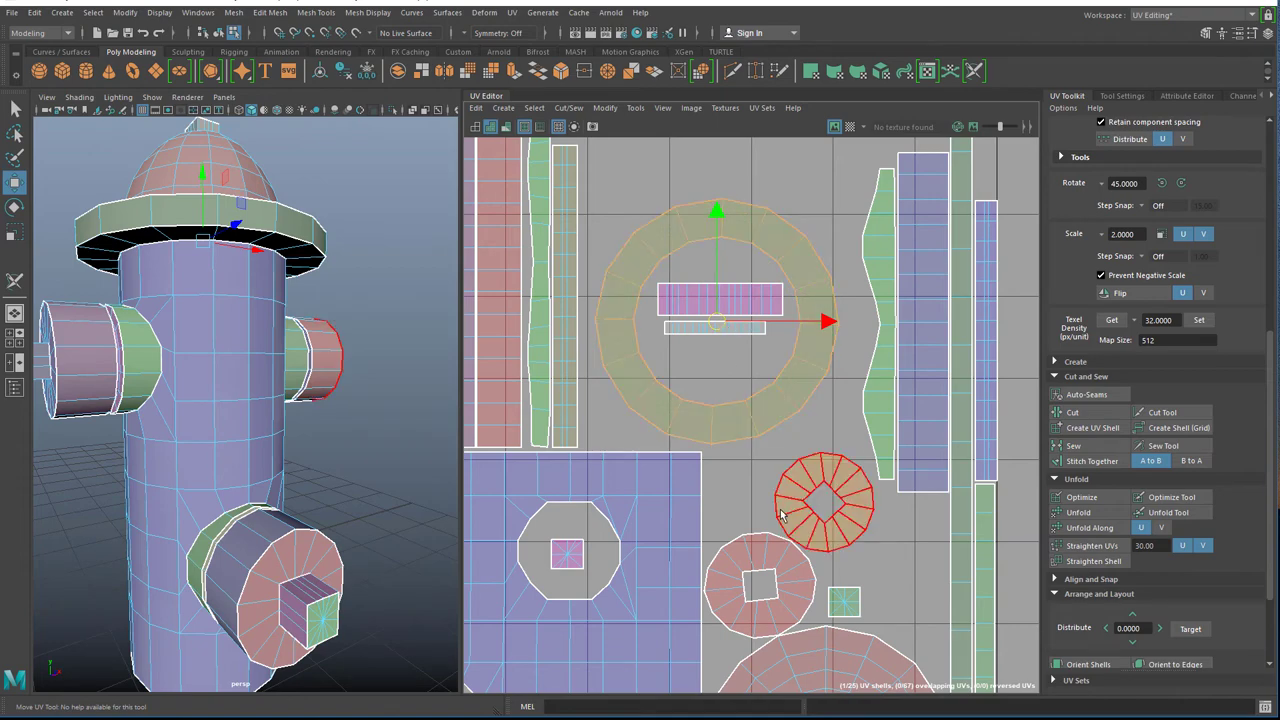
# Move the yellow and red disc shells above the dome shell together slightly up and away from the dome.
pyautogui.scroll(-2, 782, 515)
pyautogui.keyDown('alt'); pyautogui.moveTo(757, 600); pyautogui.dragTo(782, 499, button='middle'); pyautogui.keyUp('alt')
pyautogui.scroll(3, 782, 499)
pyautogui.moveTo(751, 331); pyautogui.dragTo(843, 456)
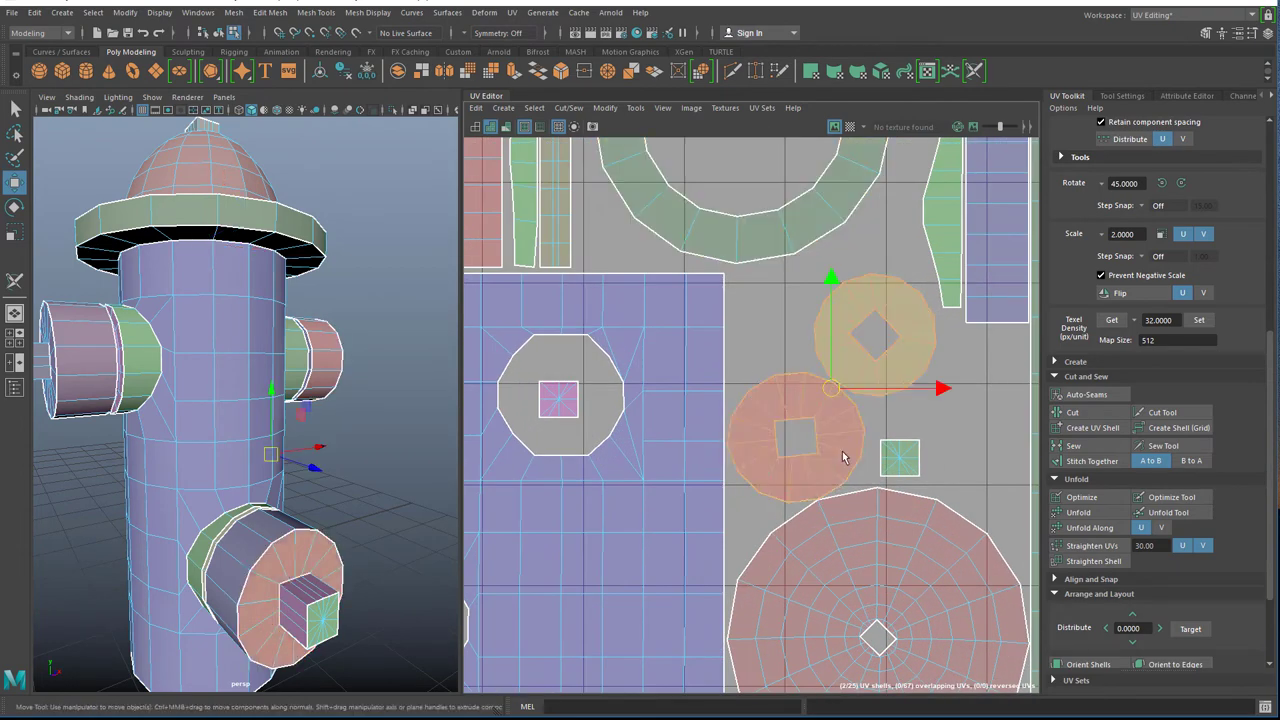
pyautogui.moveTo(828, 392); pyautogui.dragTo(834, 379)
# Move the large yellow ring shell and the purple disc inside it slightly up, clear of the body shell, and clear the selection.
pyautogui.scroll(-4, 845, 482)
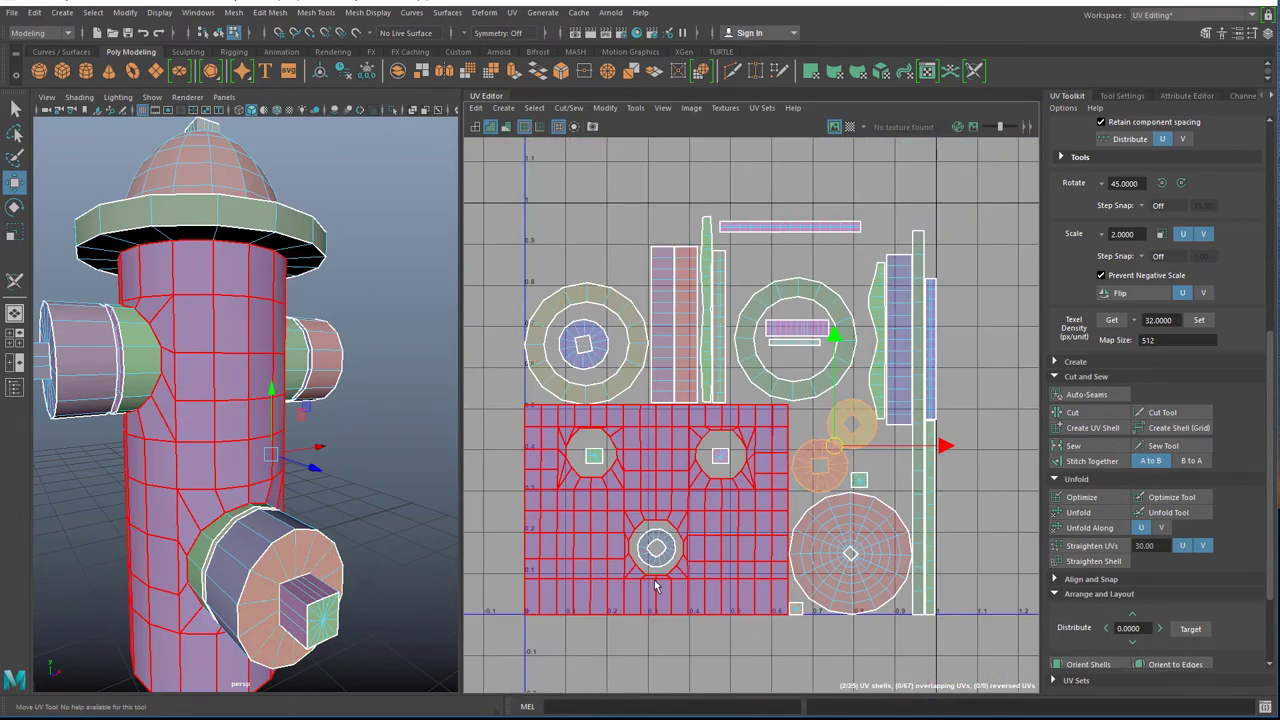
pyautogui.scroll(3, 768, 385)
pyautogui.keyDown('alt'); pyautogui.moveTo(688, 244); pyautogui.dragTo(786, 446, button='middle'); pyautogui.keyUp('alt')
pyautogui.scroll(3, 701, 335)
pyautogui.click(660, 310)
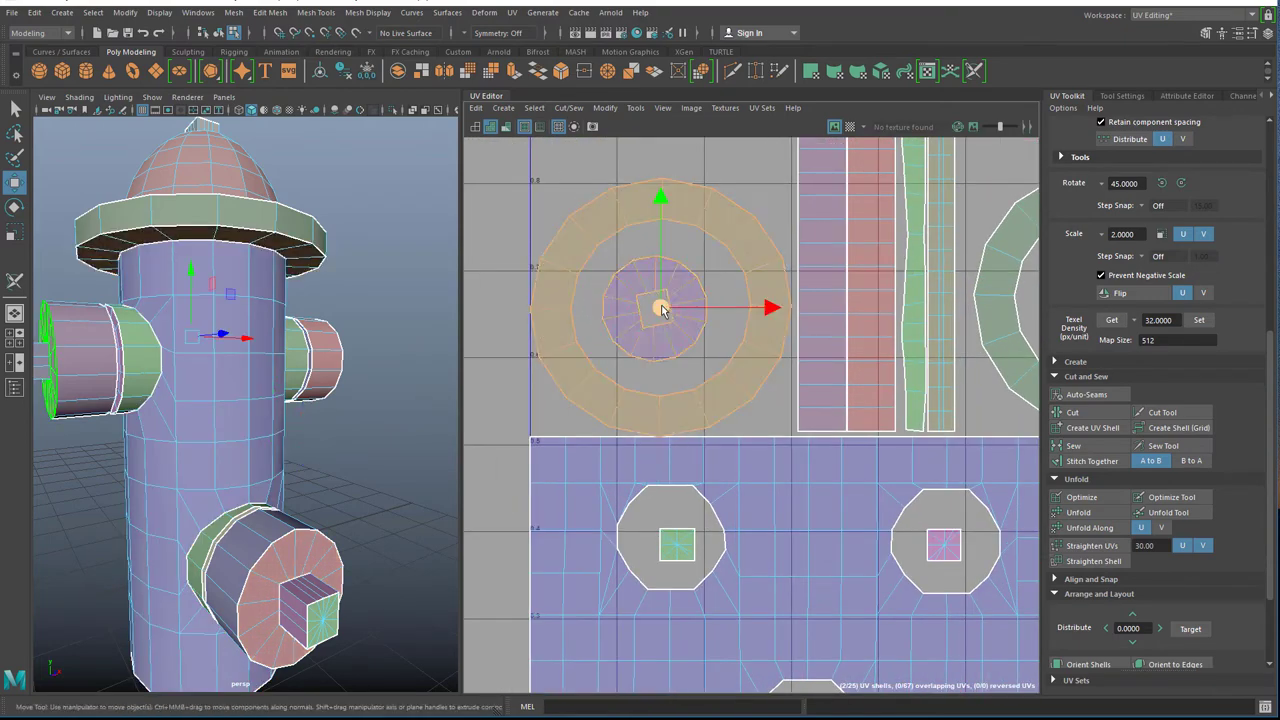
pyautogui.moveTo(660, 243); pyautogui.dragTo(660, 236)
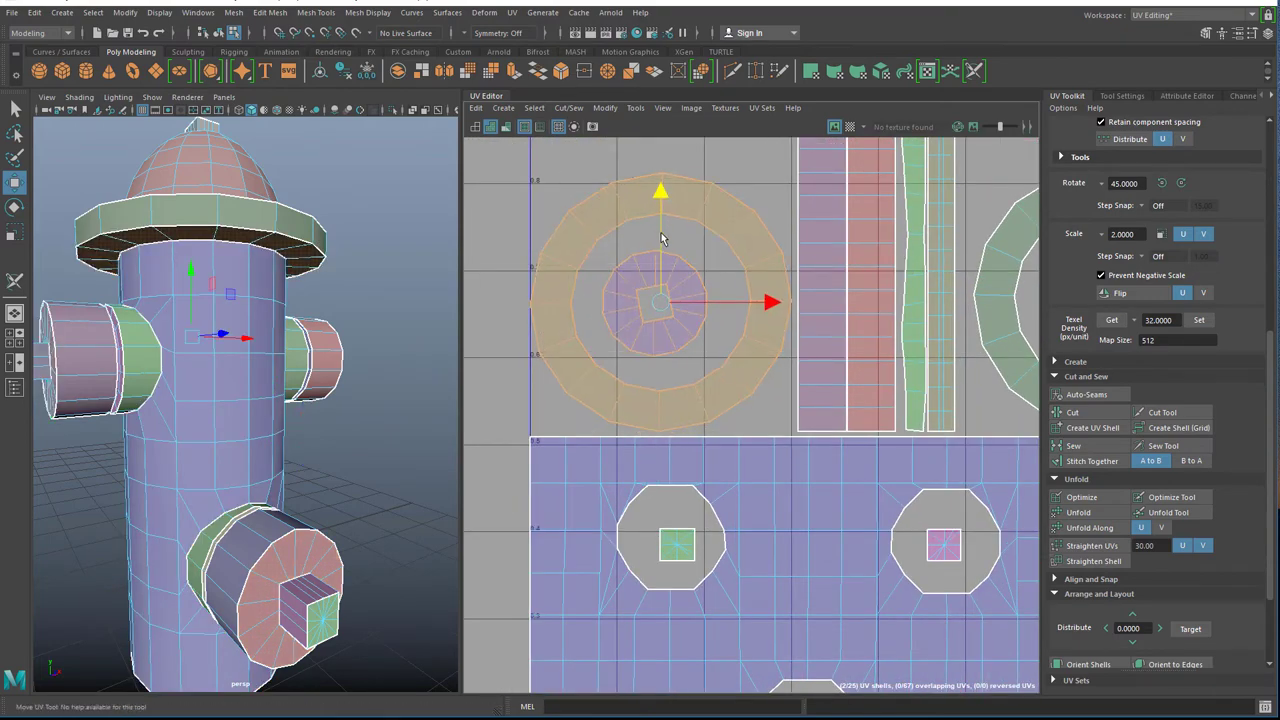
pyautogui.click(778, 424)
# Examine the gaps between the body shell, the rings, the discs and the upright strips across the UV layout.
pyautogui.scroll(-4, 779, 426)
pyautogui.scroll(-3, 779, 435)
pyautogui.keyDown('alt'); pyautogui.moveTo(789, 440); pyautogui.dragTo(693, 432, button='middle'); pyautogui.keyUp('alt')
pyautogui.scroll(8, 694, 433)
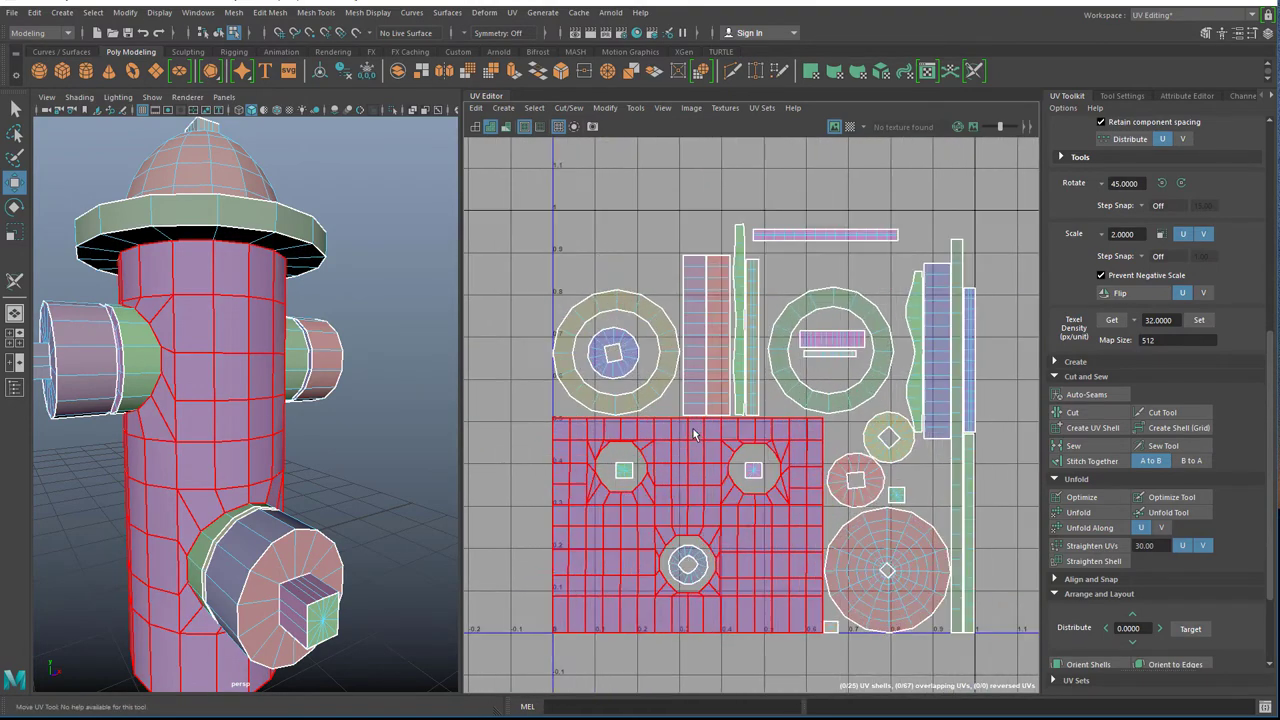
pyautogui.keyDown('alt'); pyautogui.moveTo(823, 437); pyautogui.dragTo(441, 223, button='middle'); pyautogui.keyUp('alt')
pyautogui.keyDown('alt'); pyautogui.moveTo(484, 360); pyautogui.dragTo(717, 311, button='middle'); pyautogui.keyUp('alt')
pyautogui.scroll(3, 717, 311)
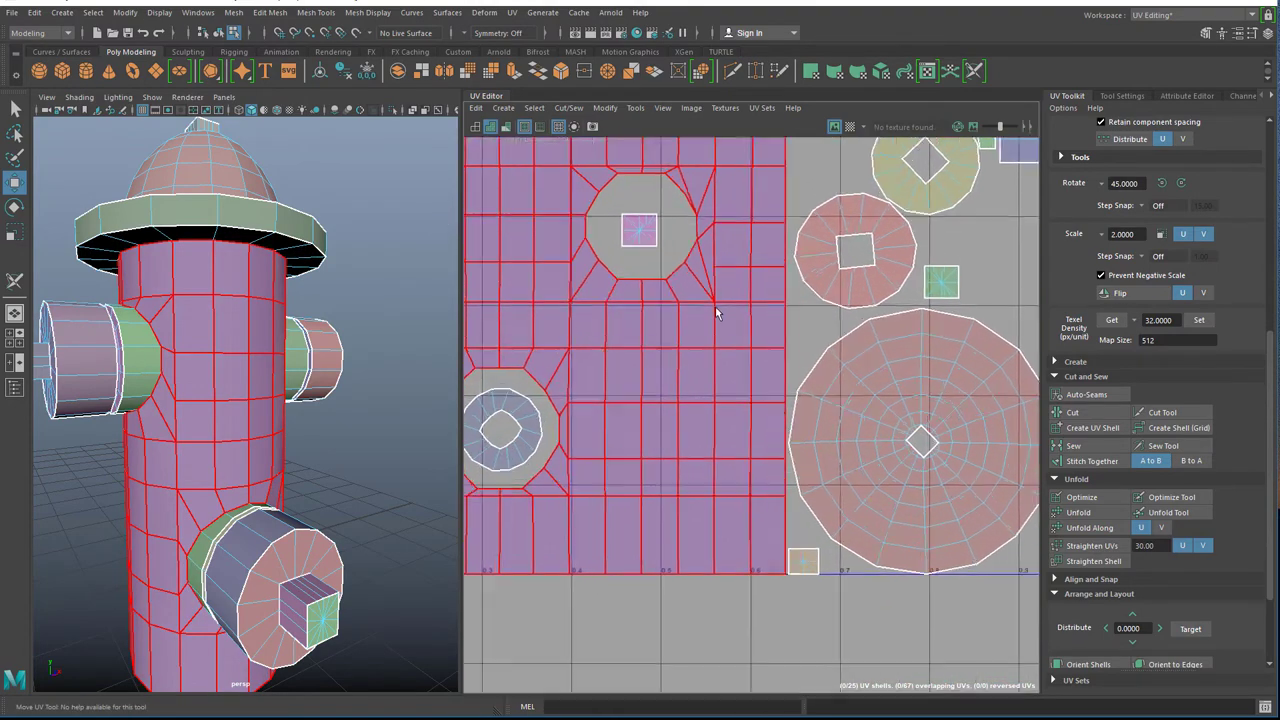
pyautogui.keyDown('alt'); pyautogui.moveTo(655, 369); pyautogui.dragTo(820, 531, button='middle'); pyautogui.keyUp('alt')
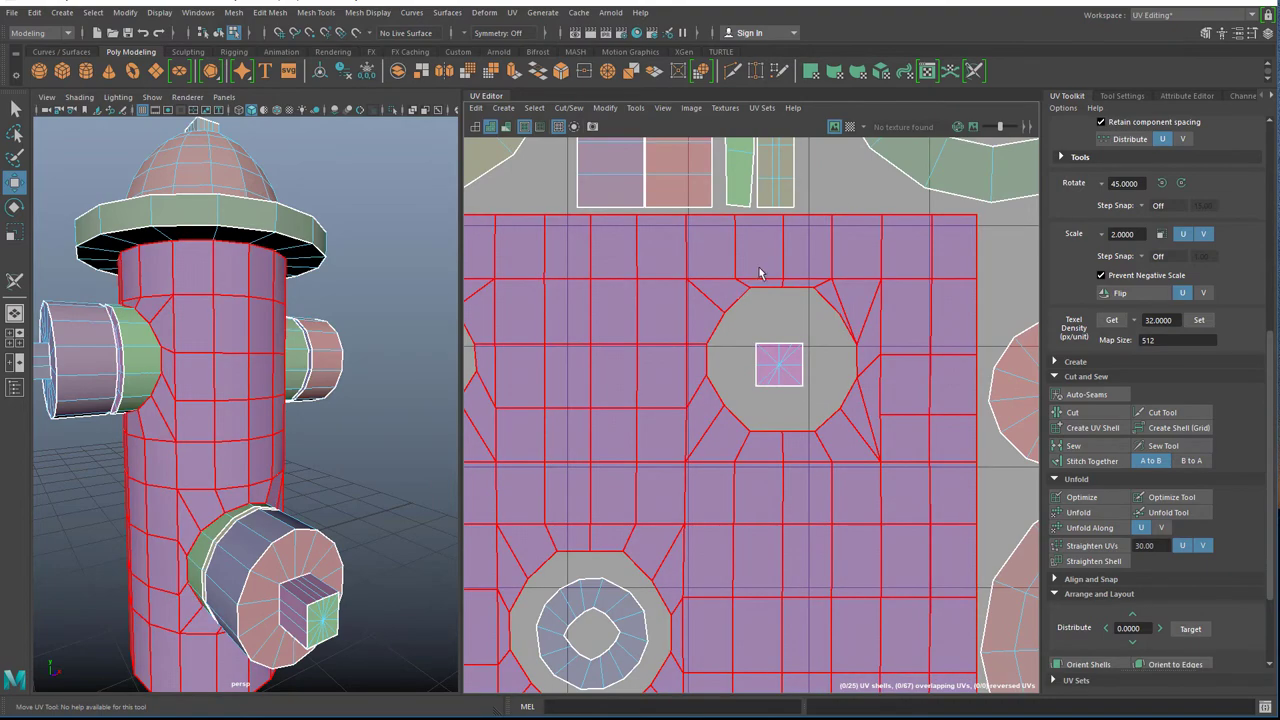
pyautogui.keyDown('alt'); pyautogui.moveTo(641, 338); pyautogui.dragTo(774, 554, button='middle'); pyautogui.keyUp('alt')
pyautogui.scroll(5, 703, 423)
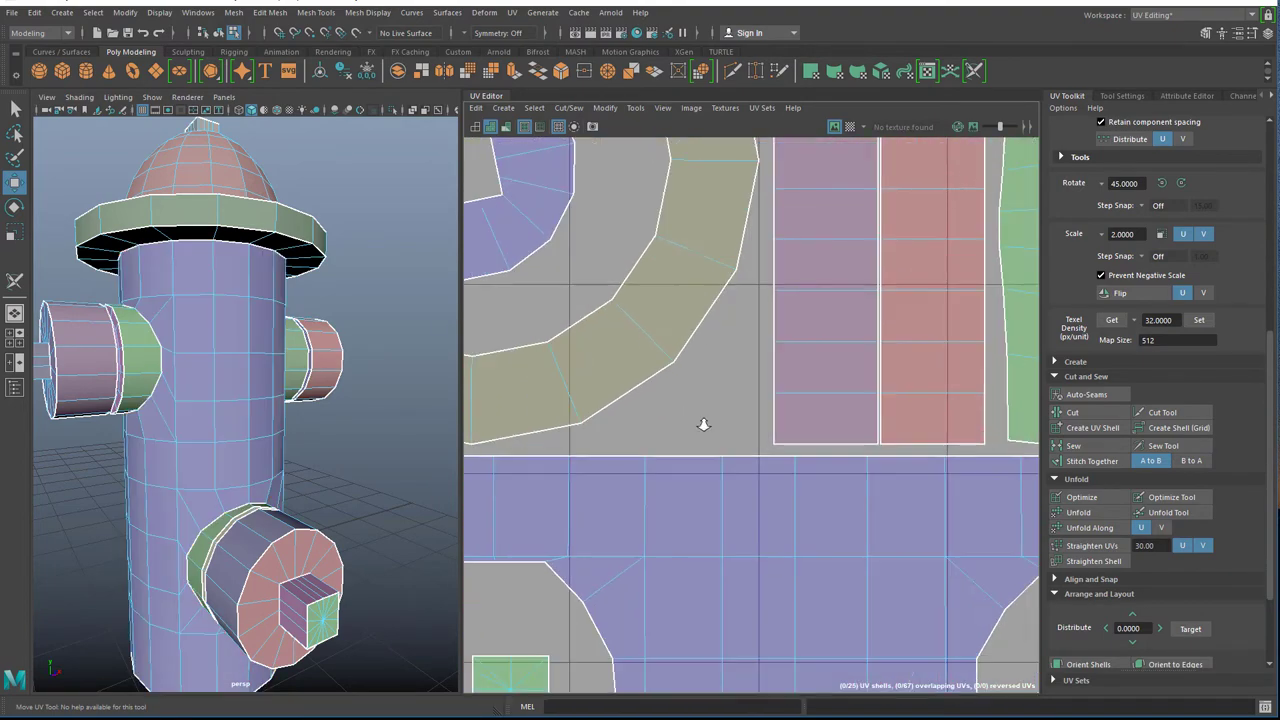
pyautogui.keyDown('alt'); pyautogui.moveTo(838, 462); pyautogui.dragTo(690, 454, button='middle'); pyautogui.keyUp('alt')
pyautogui.scroll(5, 747, 453)
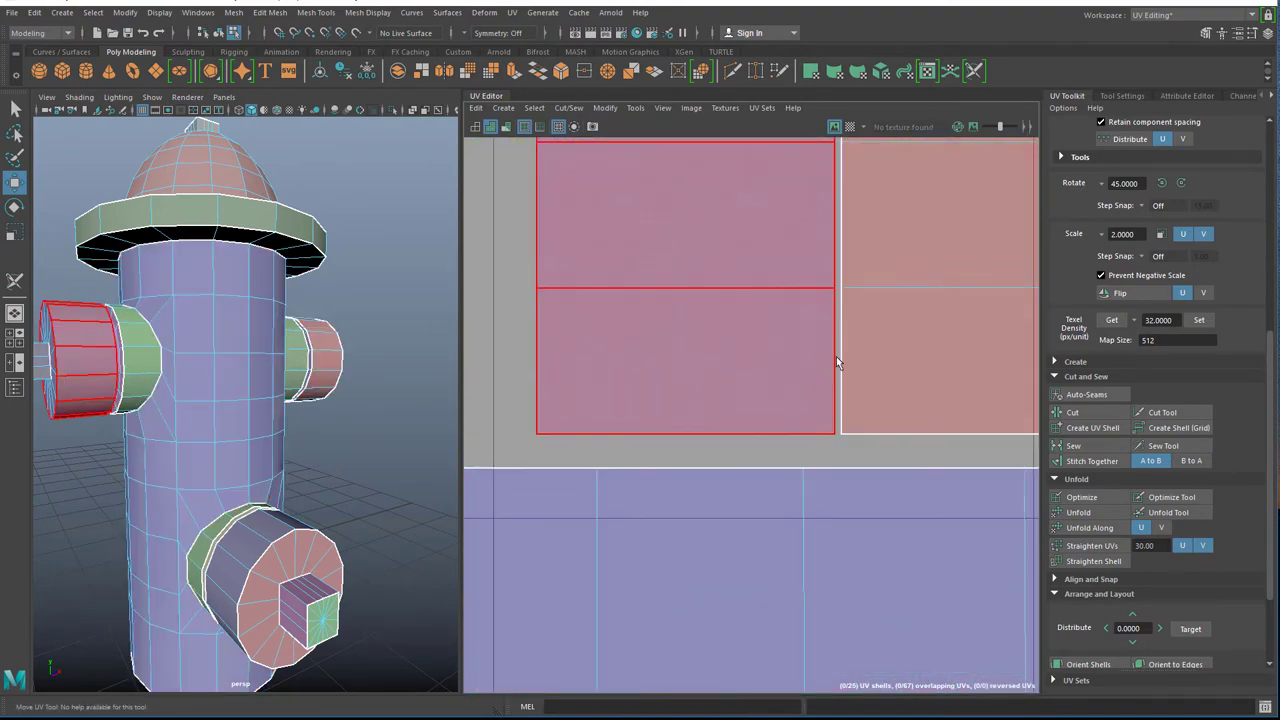
pyautogui.click(841, 402)
pyautogui.scroll(-10, 841, 402)
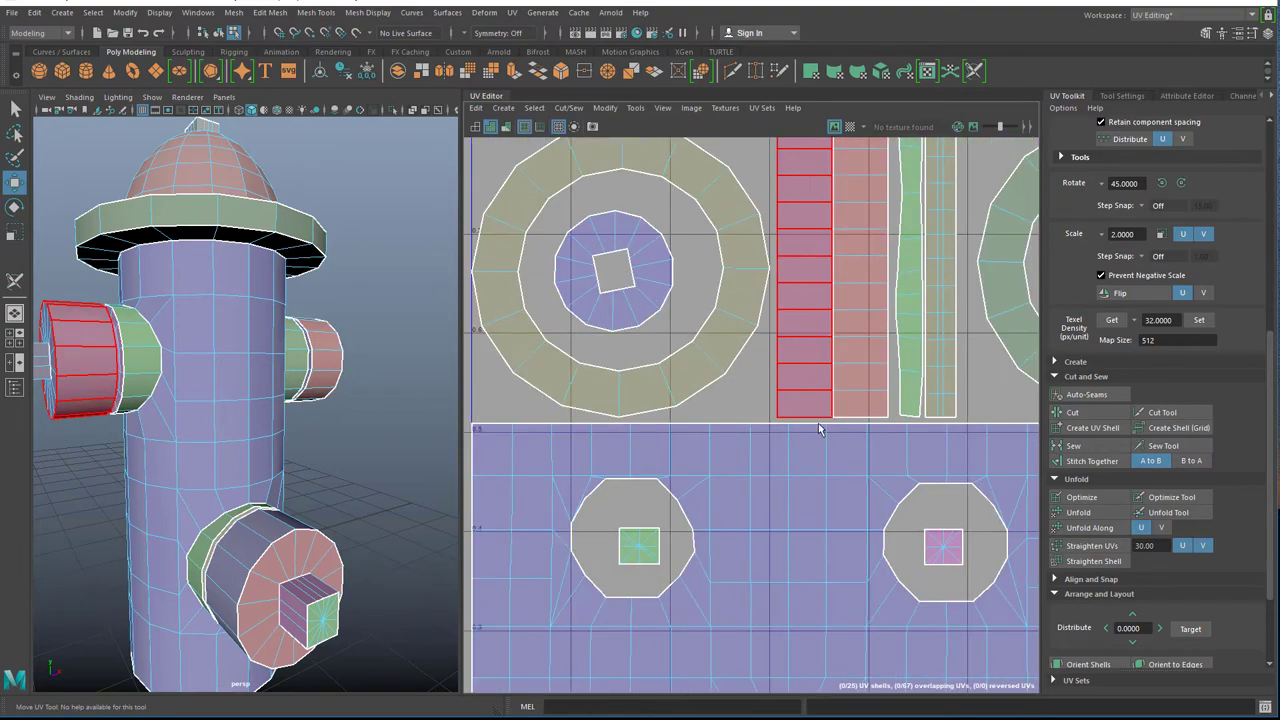
pyautogui.click(758, 524)
pyautogui.keyDown('alt'); pyautogui.moveTo(762, 534); pyautogui.dragTo(664, 395, button='middle'); pyautogui.keyUp('alt')
pyautogui.scroll(-3, 685, 366)
pyautogui.click(830, 198)
pyautogui.click(965, 256)
# Return the hydrant to object mode, undo its accidental move, and frame it from the opposite side.
pyautogui.moveTo(230, 344); pyautogui.dragTo(272, 322, button='right')
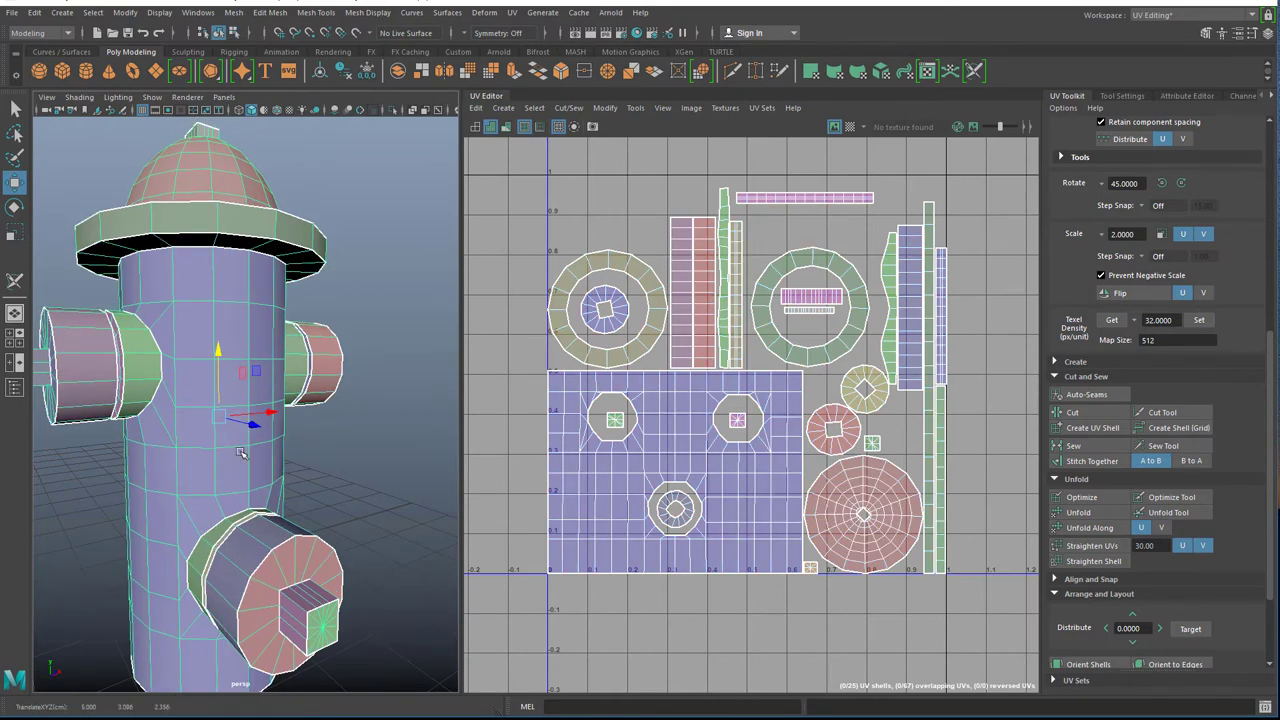
pyautogui.hotkey('ctrl', 'z')
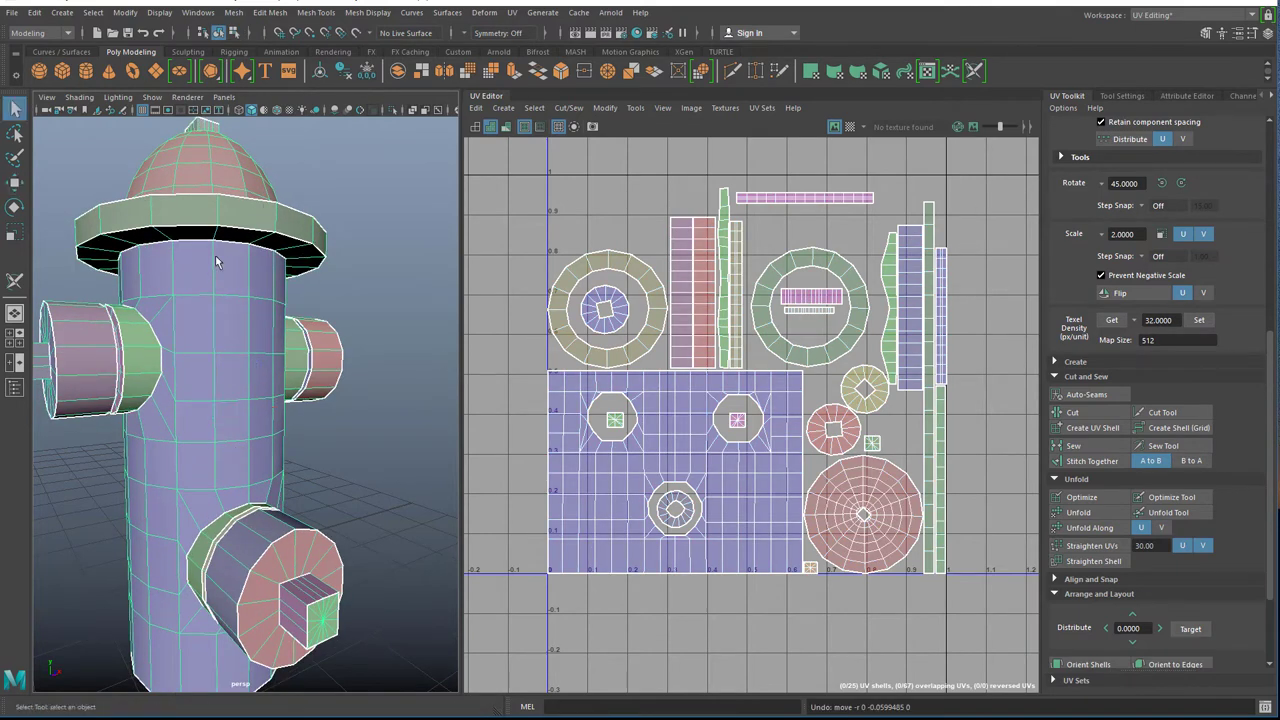
pyautogui.keyDown('alt'); pyautogui.moveTo(323, 381); pyautogui.dragTo(249, 424); pyautogui.keyUp('alt')
pyautogui.scroll(-3, 248, 422)
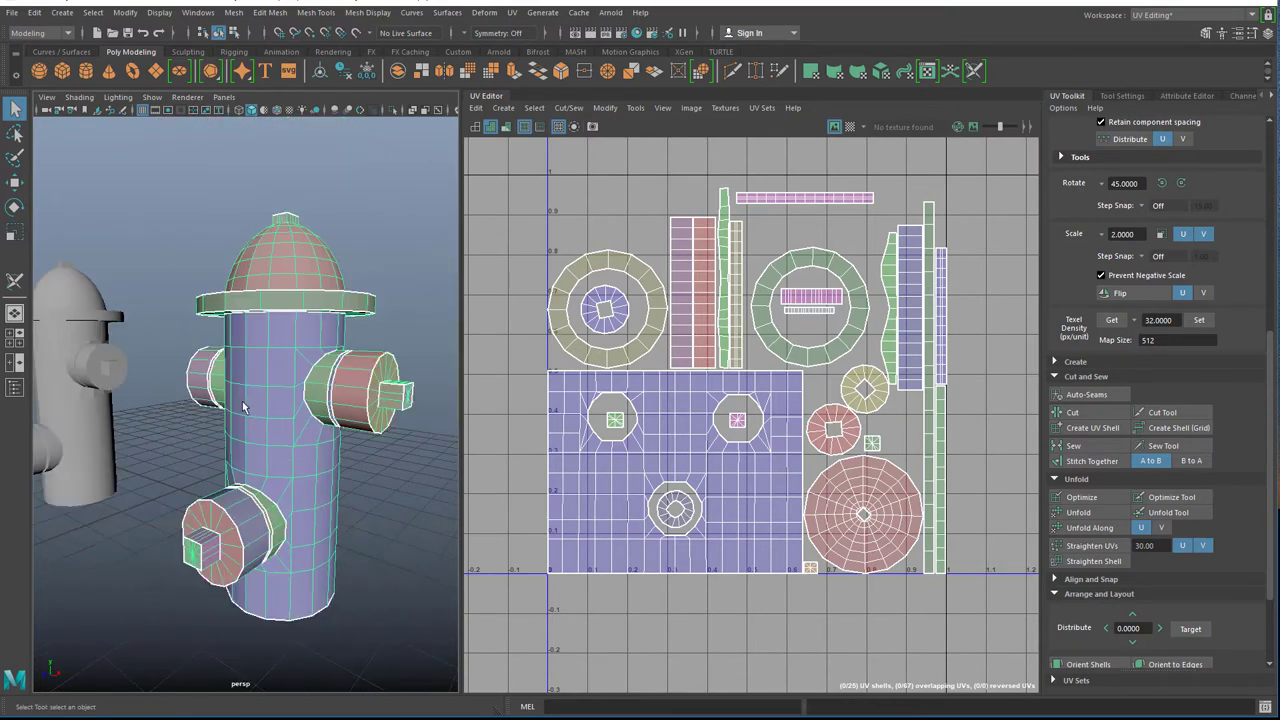
pyautogui.keyDown('alt'); pyautogui.moveTo(242, 404); pyautogui.dragTo(231, 408, button='middle'); pyautogui.keyUp('alt')
pyautogui.scroll(3, 231, 408)
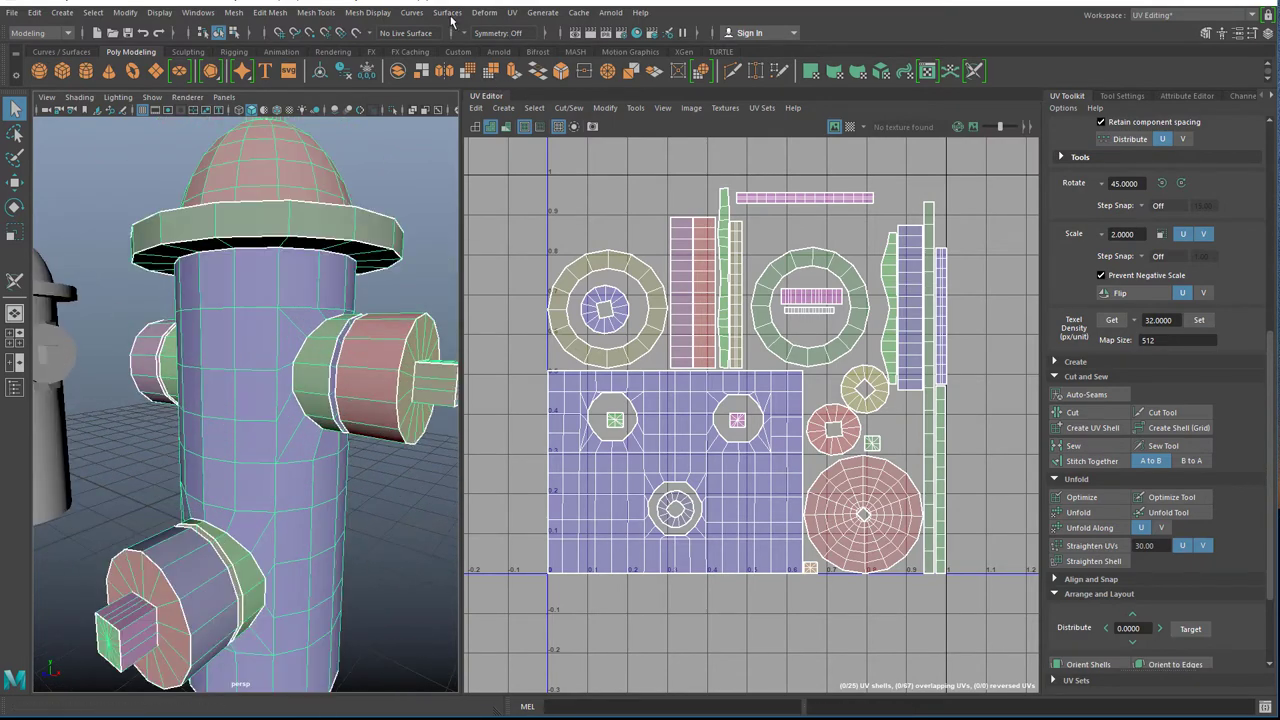
# Apply Soften/Harden Edges to the whole hydrant using the Texture Borders method and close the options.
pyautogui.click(315, 12)
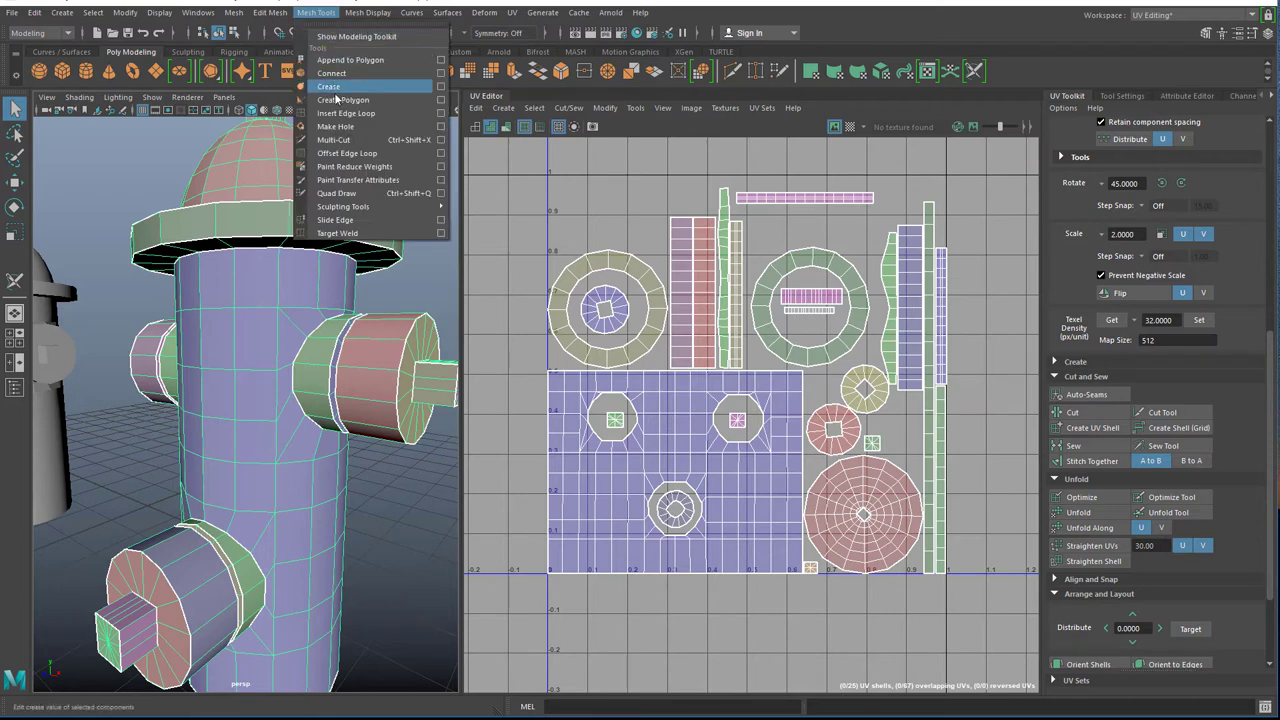
pyautogui.moveTo(378, 16)
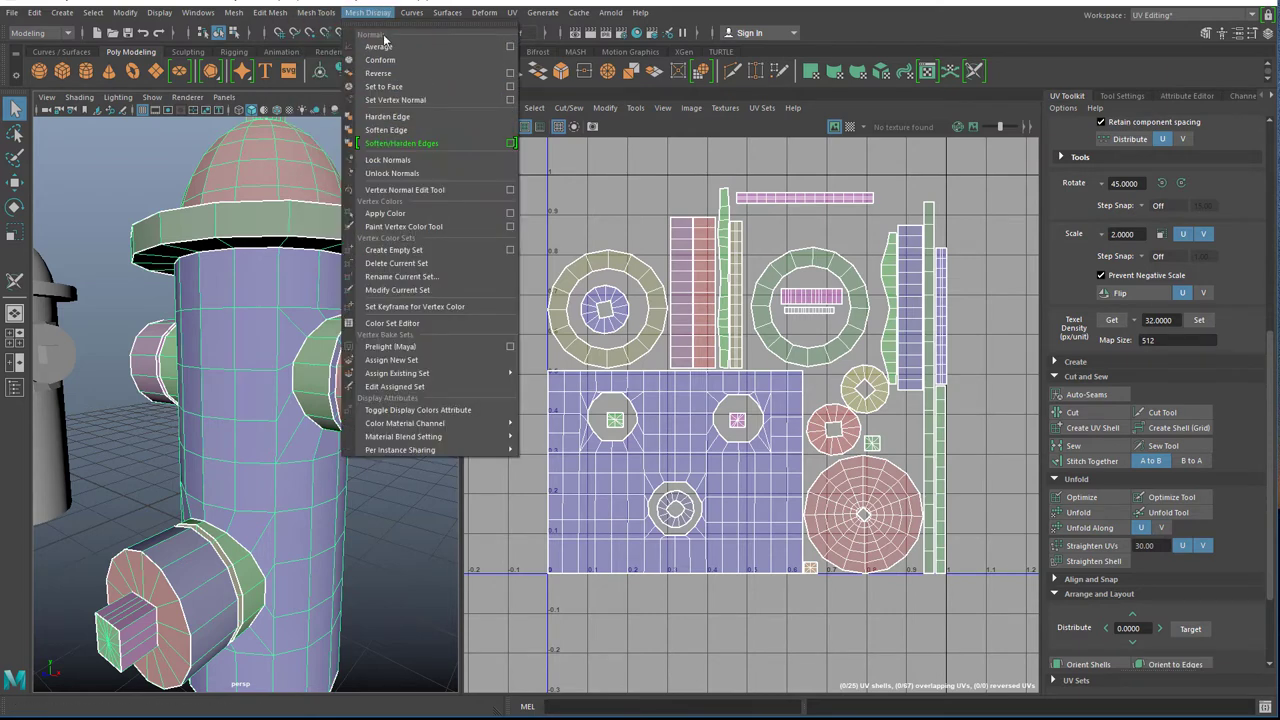
pyautogui.click(514, 147)
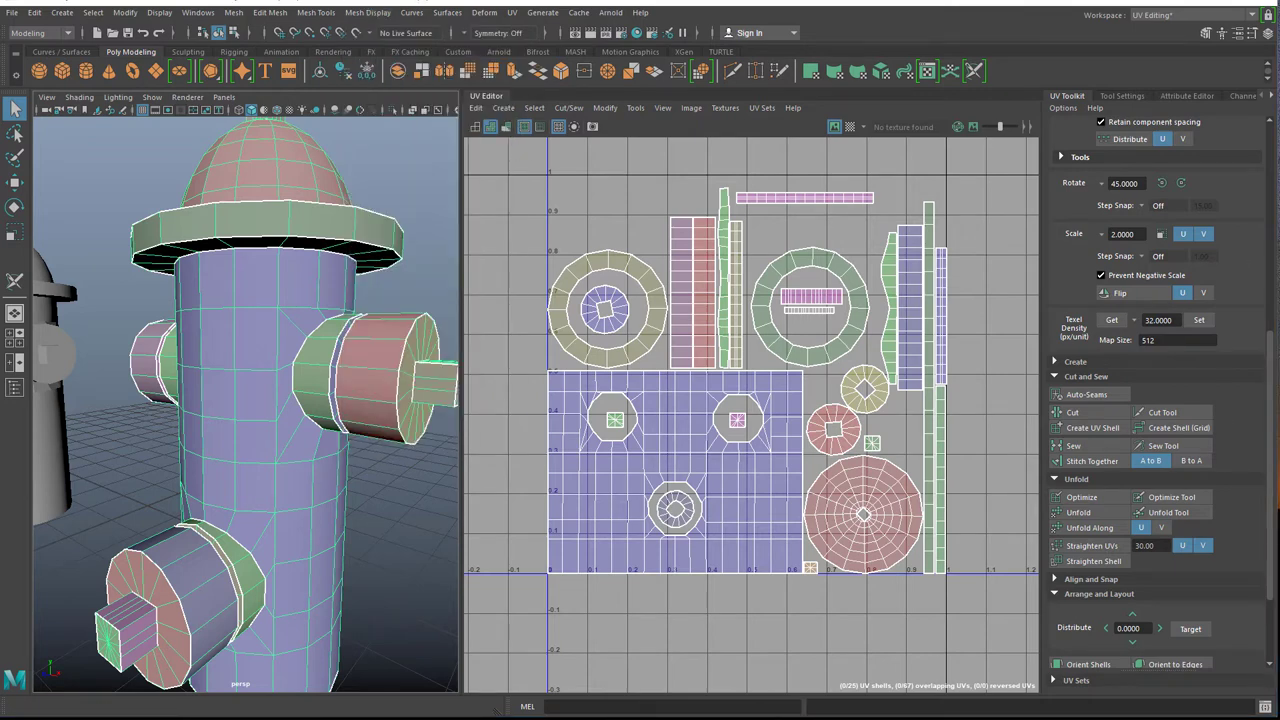
pyautogui.moveTo(1279, 180); pyautogui.dragTo(546, 136)
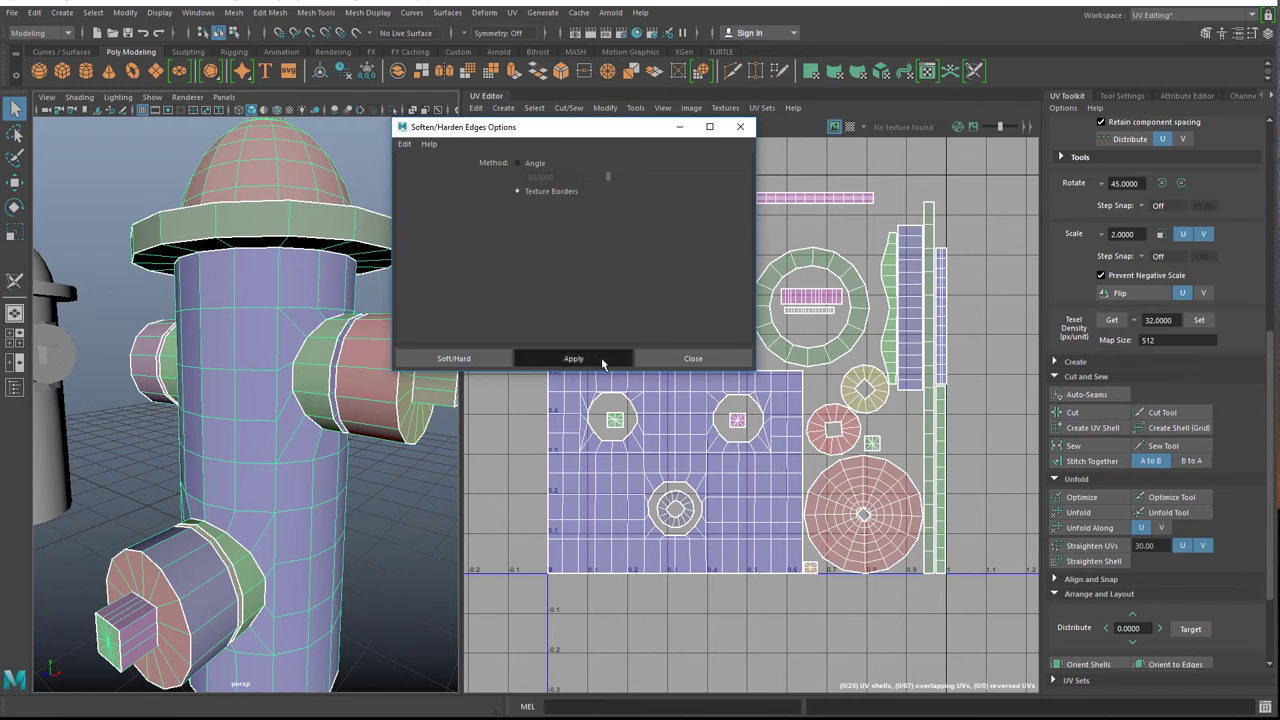
pyautogui.click(603, 363)
pyautogui.click(695, 360)
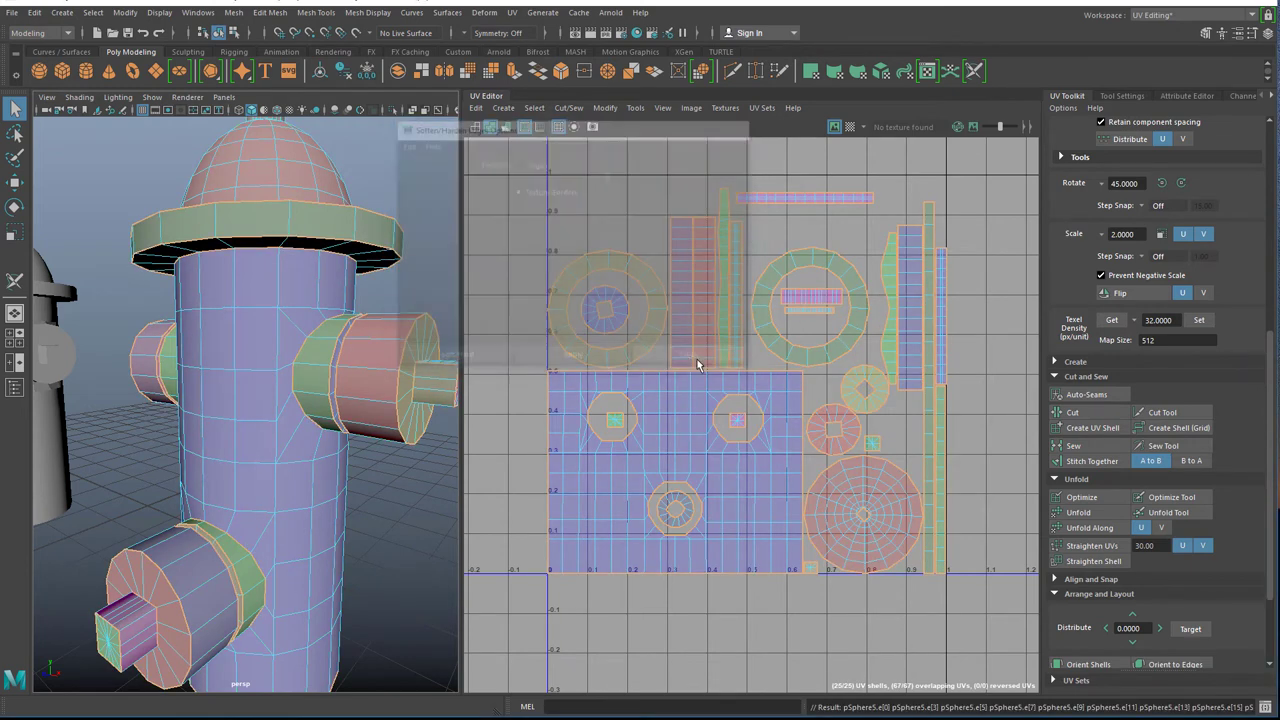
# Return to object mode, deselect the hydrant, and examine its edge shading from several angles, including under the cap.
pyautogui.moveTo(240, 280); pyautogui.dragTo(197, 318, button='right')
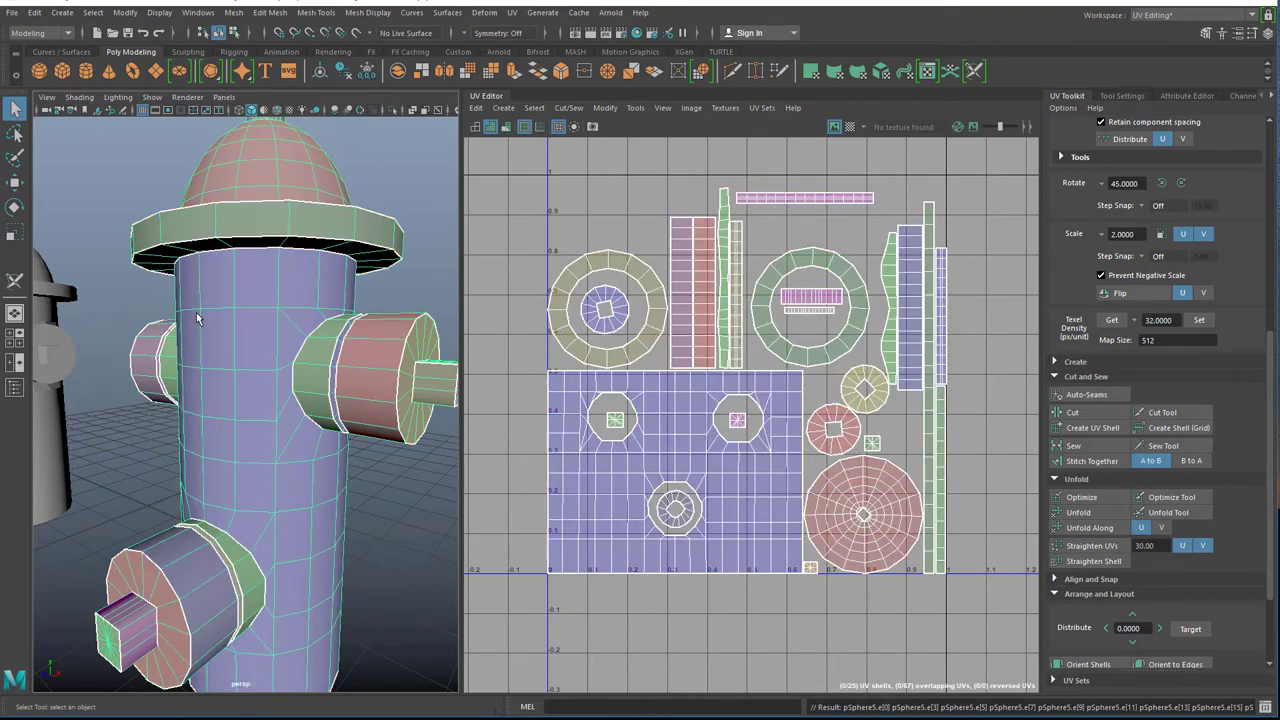
pyautogui.click(156, 316)
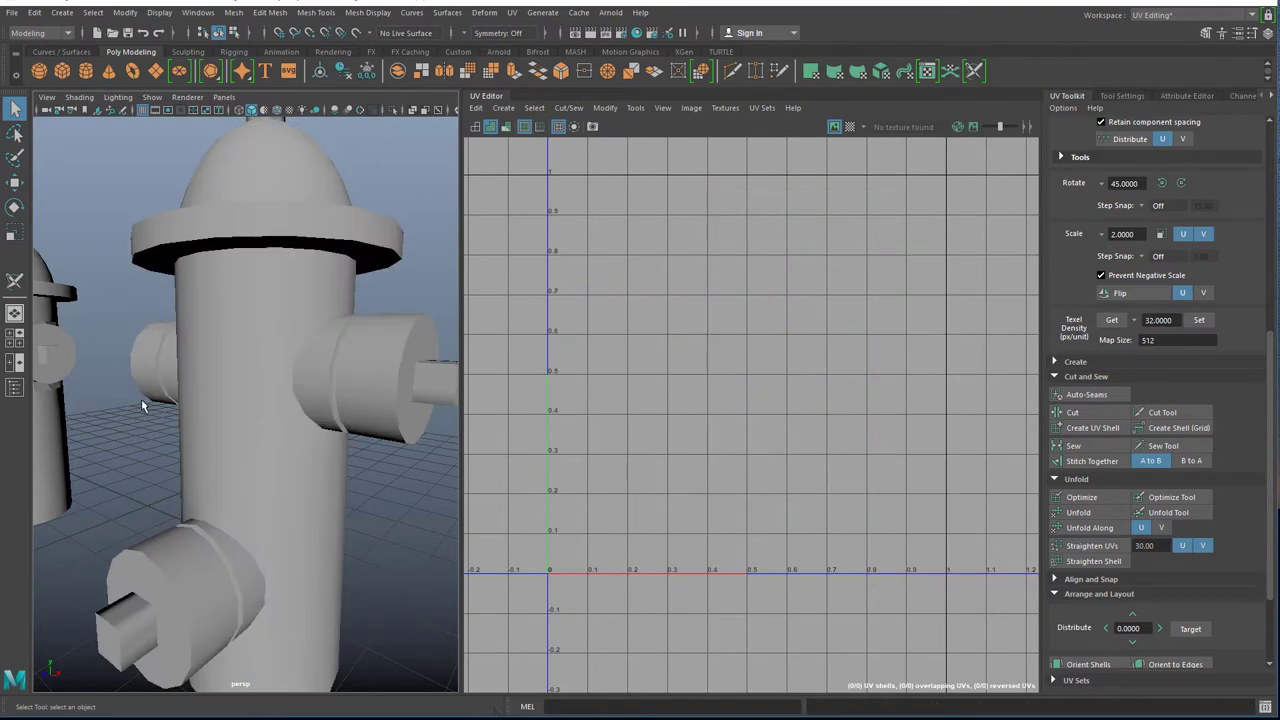
pyautogui.keyDown('alt'); pyautogui.moveTo(141, 399); pyautogui.dragTo(185, 140); pyautogui.keyUp('alt')
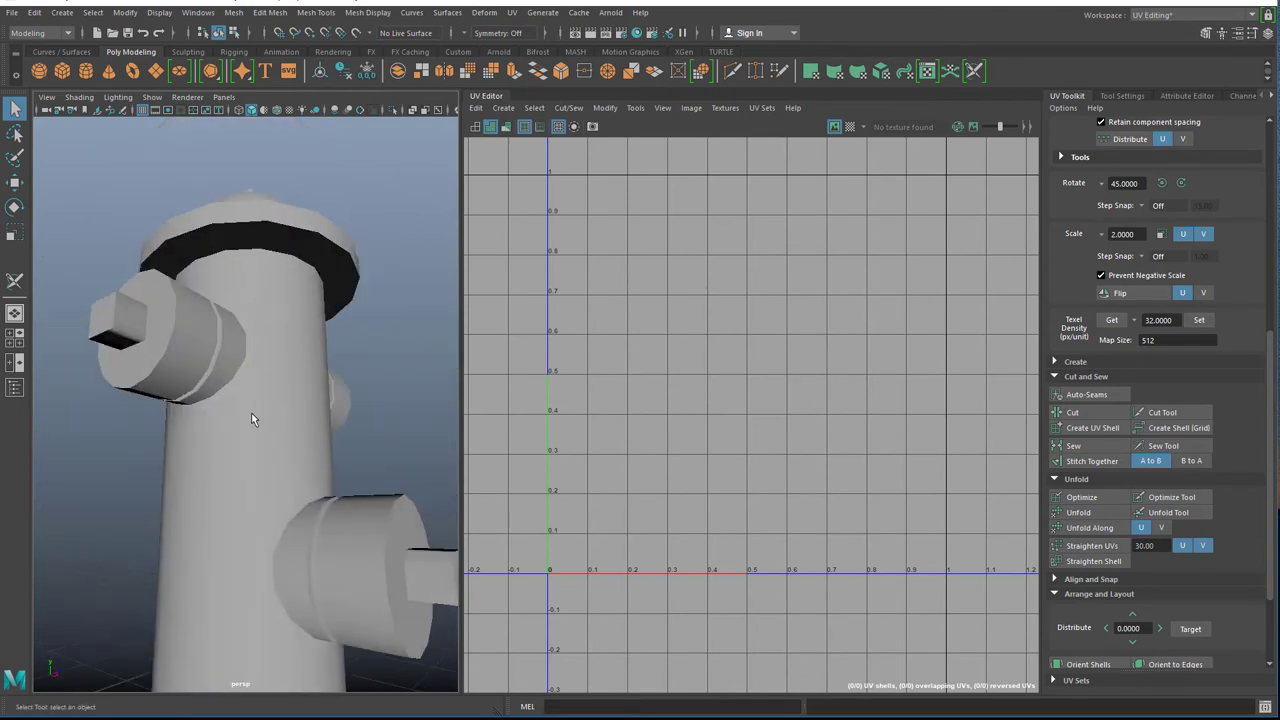
pyautogui.keyDown('alt'); pyautogui.moveTo(252, 420); pyautogui.dragTo(273, 250); pyautogui.keyUp('alt')
pyautogui.scroll(-8, 236, 432)
pyautogui.scroll(8, 246, 434)
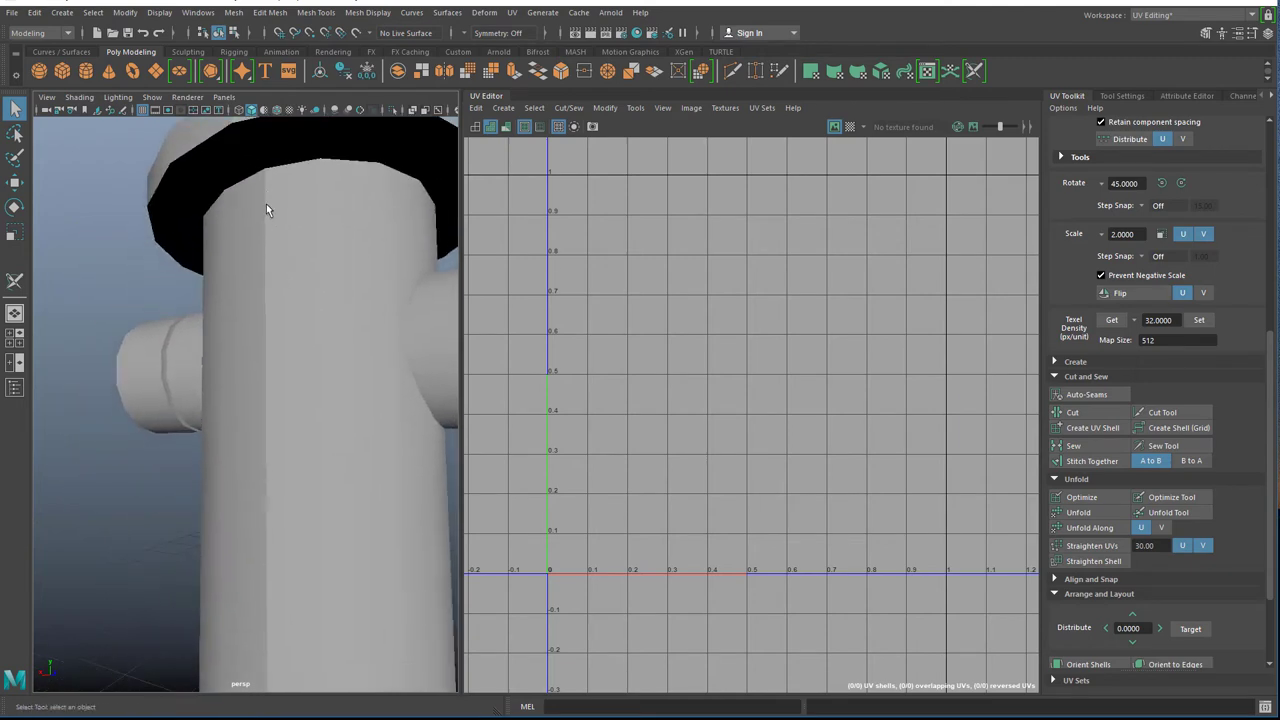
# Compare the vertical hard edge on the hydrant's body with its UV seam, selecting and deselecting the model, and inspect it up close.
pyautogui.click(266, 208)
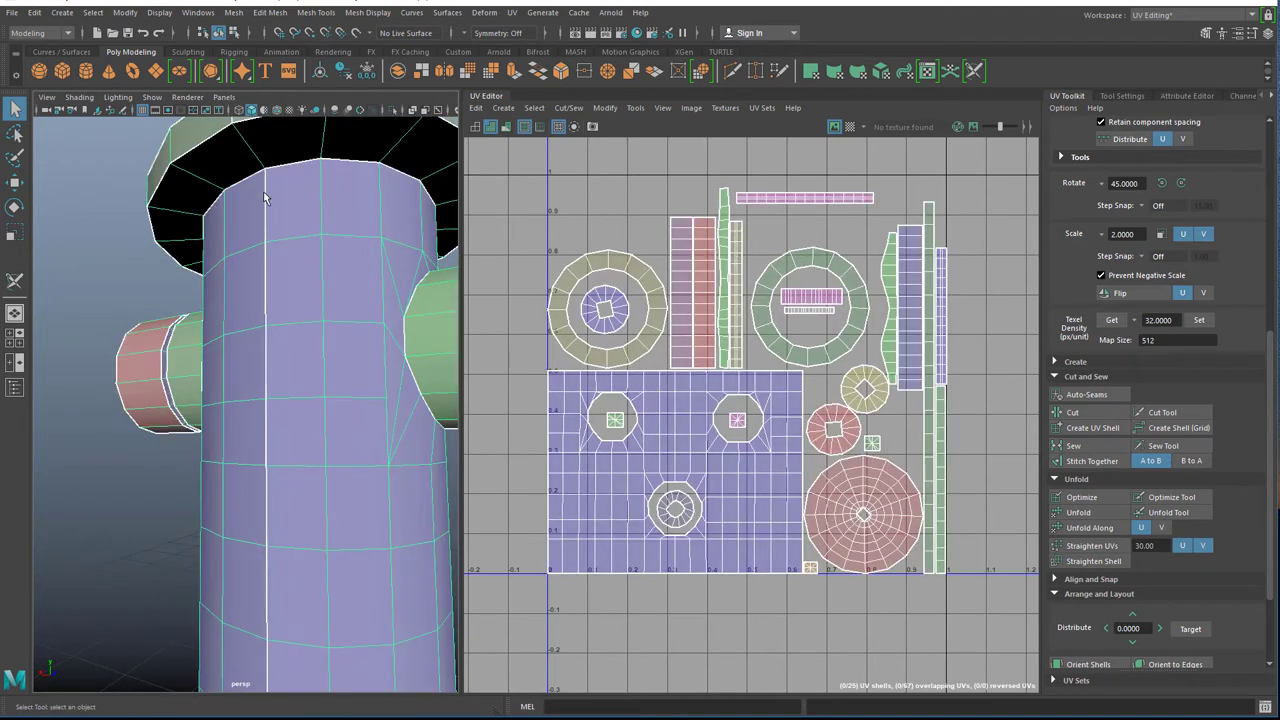
pyautogui.click(166, 284)
pyautogui.keyDown('alt'); pyautogui.moveTo(252, 268); pyautogui.dragTo(271, 213); pyautogui.keyUp('alt')
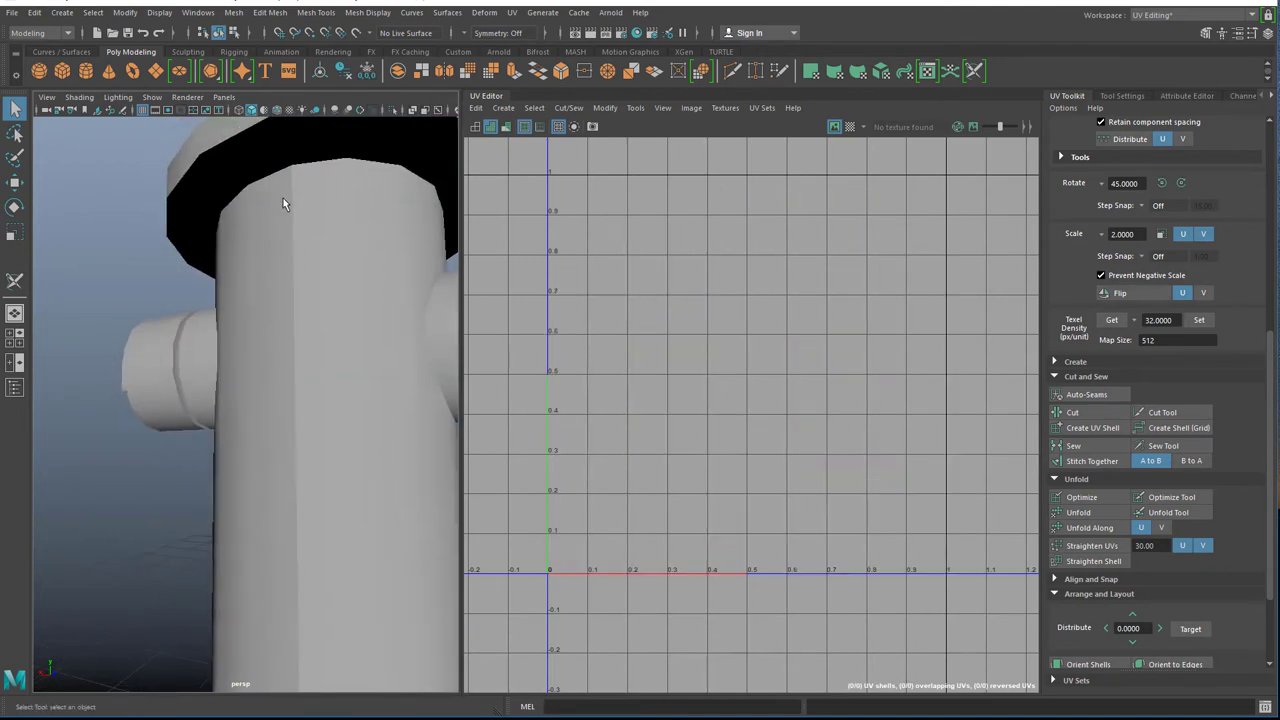
pyautogui.keyDown('alt'); pyautogui.moveTo(289, 249); pyautogui.dragTo(271, 327, button='middle'); pyautogui.keyUp('alt')
pyautogui.scroll(3, 271, 327)
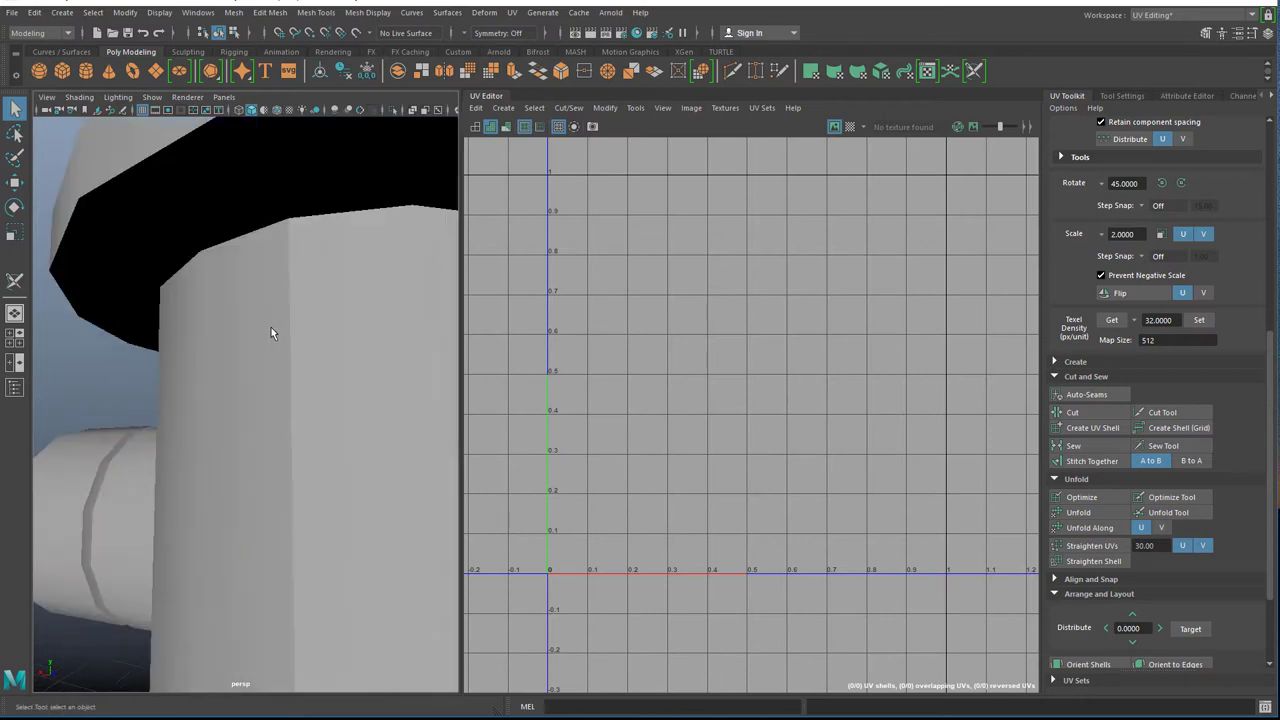
# Examine the shading of the hydrant's cap and side nozzles from several angles, and select the hydrant to compare its UV seams.
pyautogui.scroll(-3, 275, 331)
pyautogui.keyDown('alt'); pyautogui.moveTo(268, 318); pyautogui.dragTo(229, 381); pyautogui.keyUp('alt')
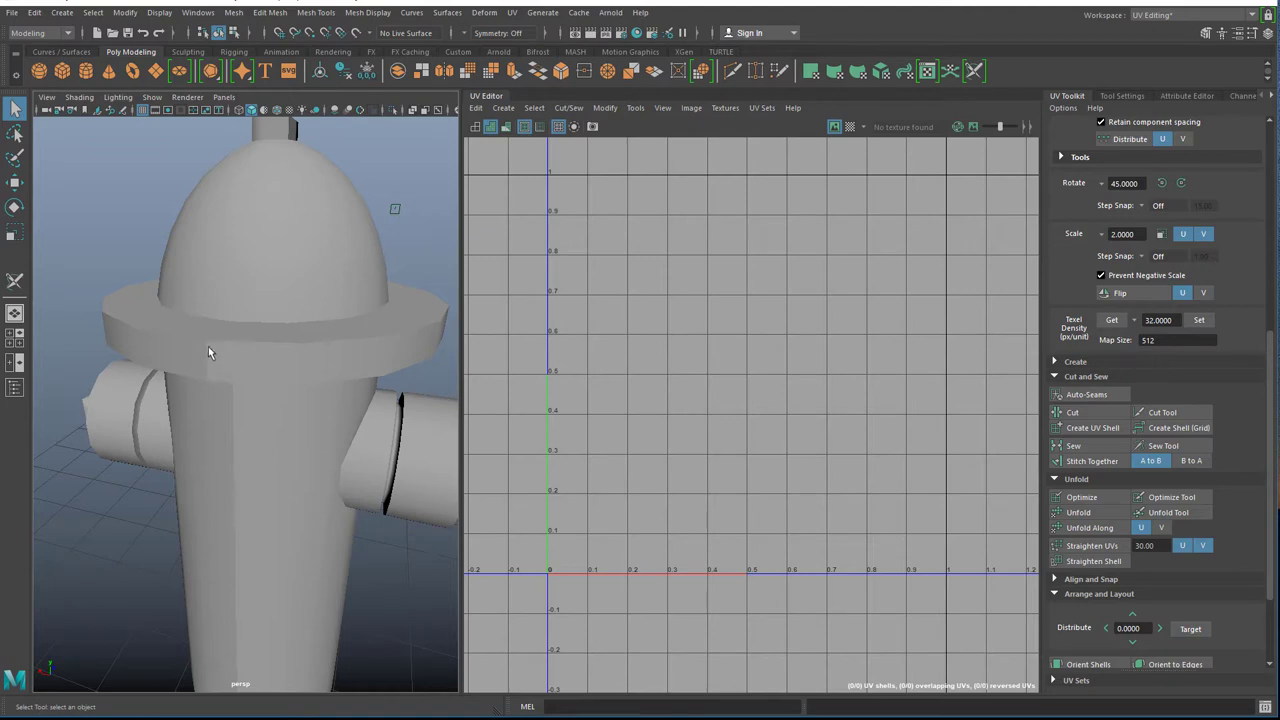
pyautogui.keyDown('alt'); pyautogui.moveTo(334, 480); pyautogui.dragTo(285, 390); pyautogui.keyUp('alt')
pyautogui.scroll(-5, 315, 390)
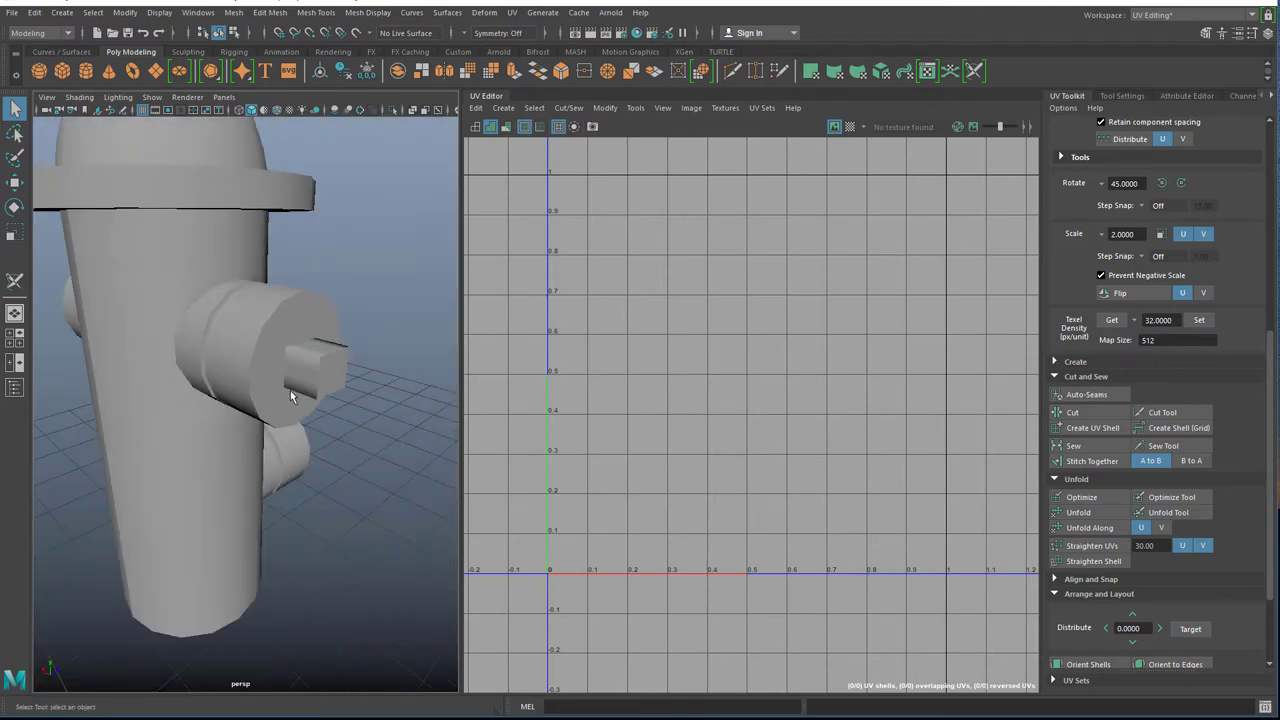
pyautogui.click(308, 396)
pyautogui.keyDown('alt'); pyautogui.moveTo(291, 431); pyautogui.dragTo(250, 411); pyautogui.keyUp('alt')
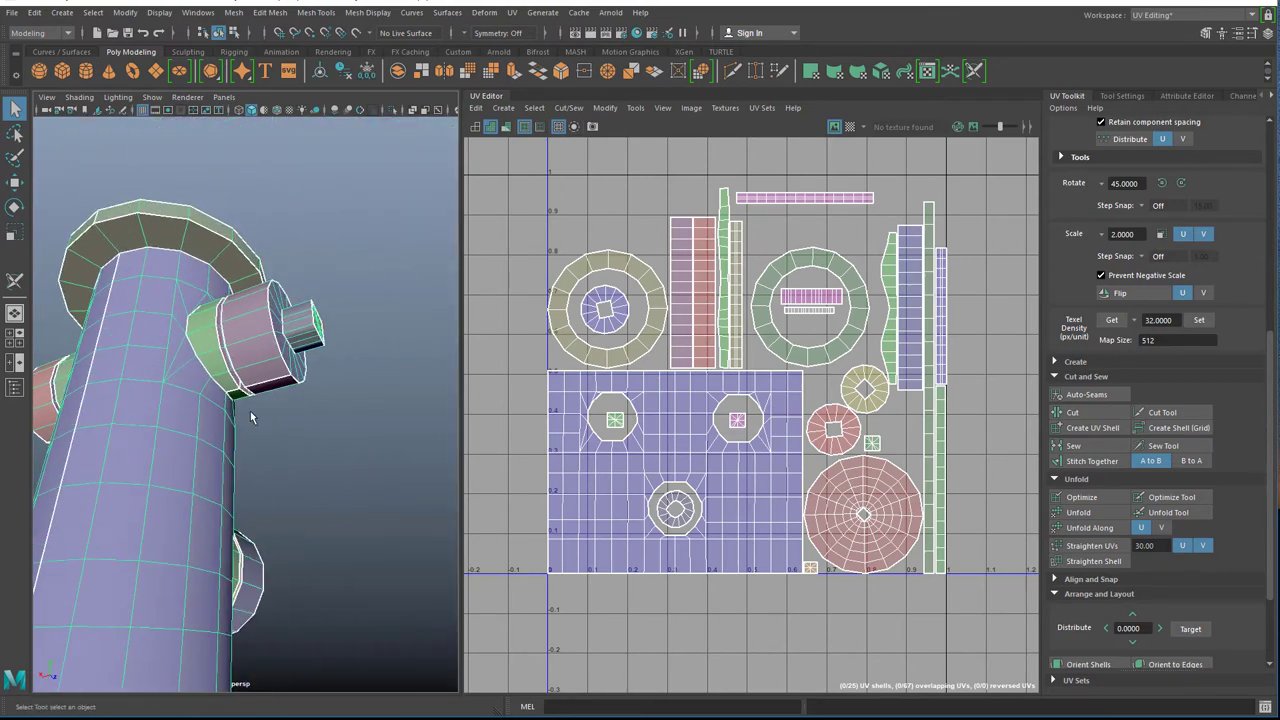
pyautogui.scroll(3, 256, 400)
# Cut the UVs along one lengthwise edge of the square nut on the hydrant's side nozzle.
pyautogui.moveTo(320, 292); pyautogui.dragTo(314, 342, button='right')
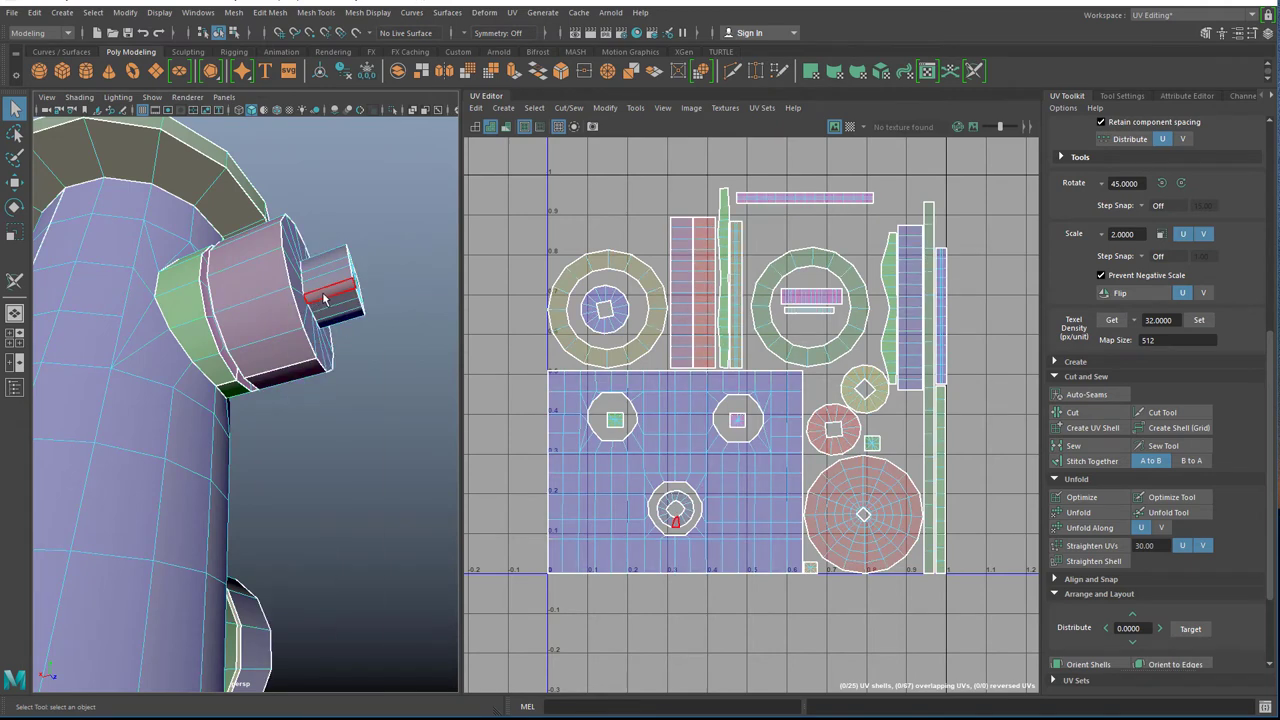
pyautogui.click(323, 297)
pyautogui.scroll(8, 668, 512)
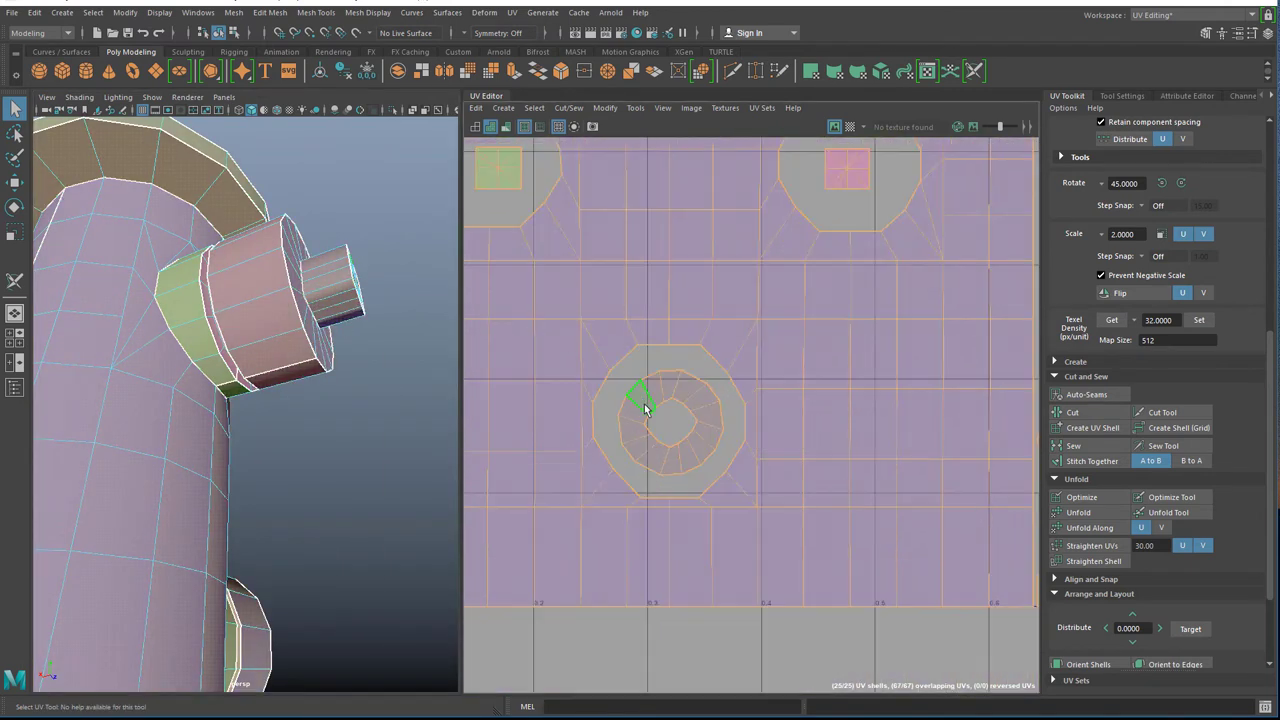
pyautogui.scroll(2, 645, 408)
pyautogui.moveTo(353, 288); pyautogui.dragTo(350, 248, button='right')
pyautogui.scroll(3, 354, 229)
pyautogui.scroll(-2, 354, 229)
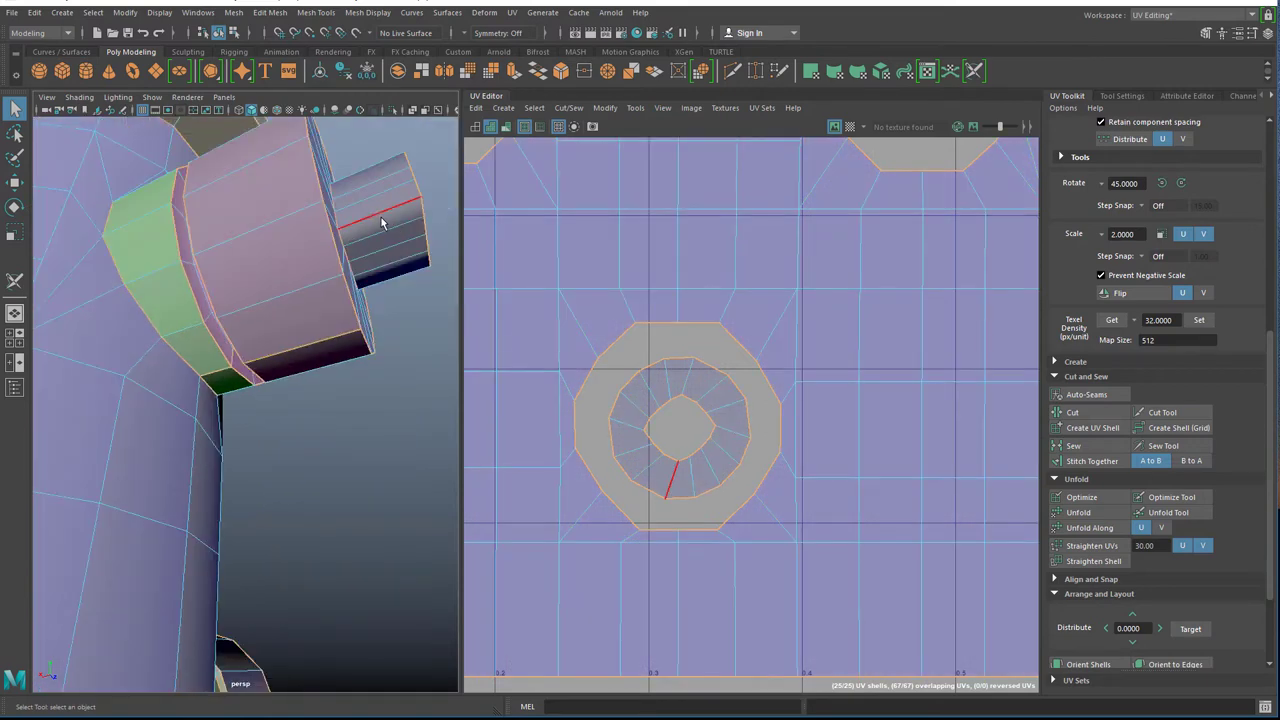
pyautogui.click(381, 221)
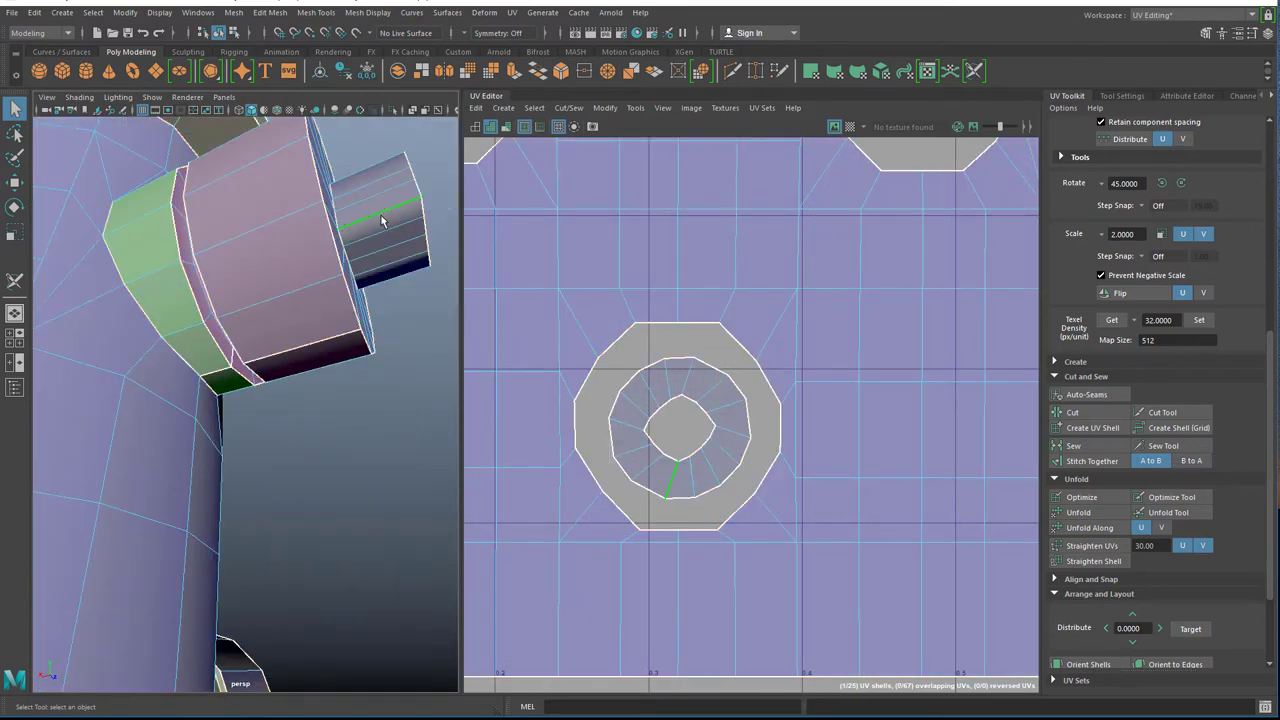
pyautogui.click(1078, 415)
# Flatten the nut's ring-shaped side shell into a straight strip with Unfold, Straighten UVs, and Unfold Along V.
pyautogui.moveTo(626, 389); pyautogui.dragTo(592, 374, button='right')
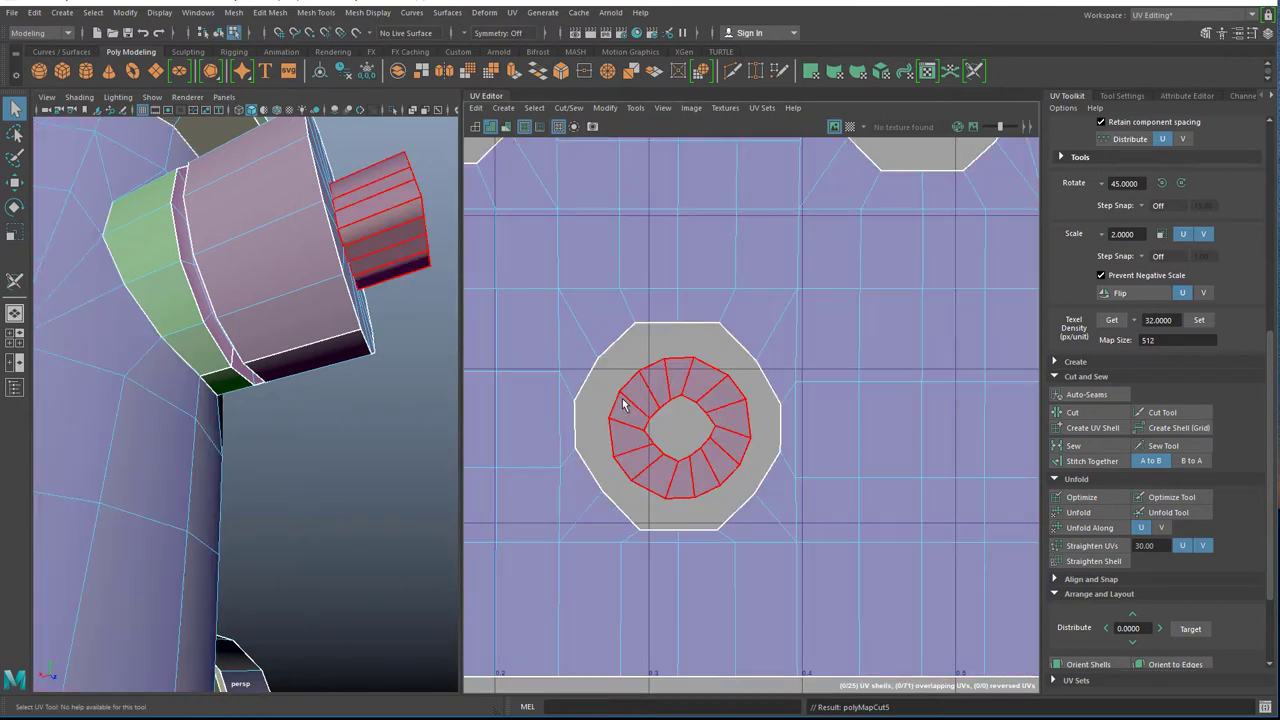
pyautogui.click(626, 399)
pyautogui.click(1108, 512)
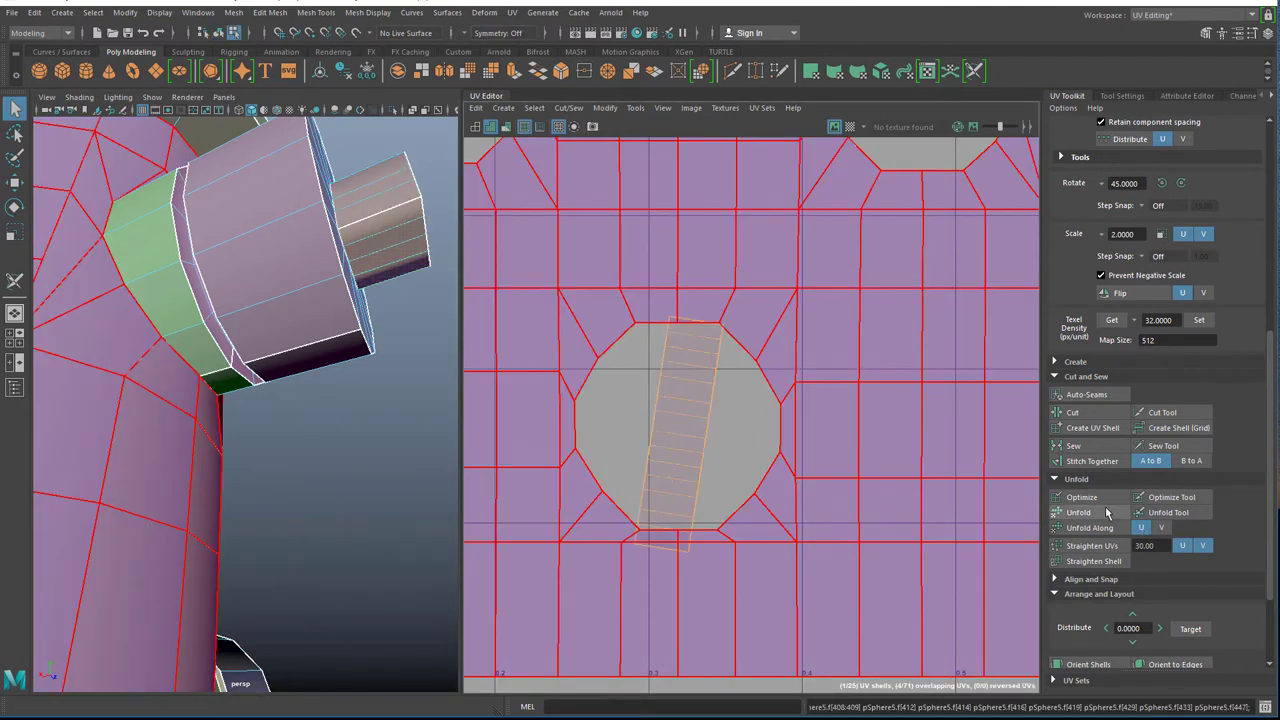
pyautogui.click(1088, 549)
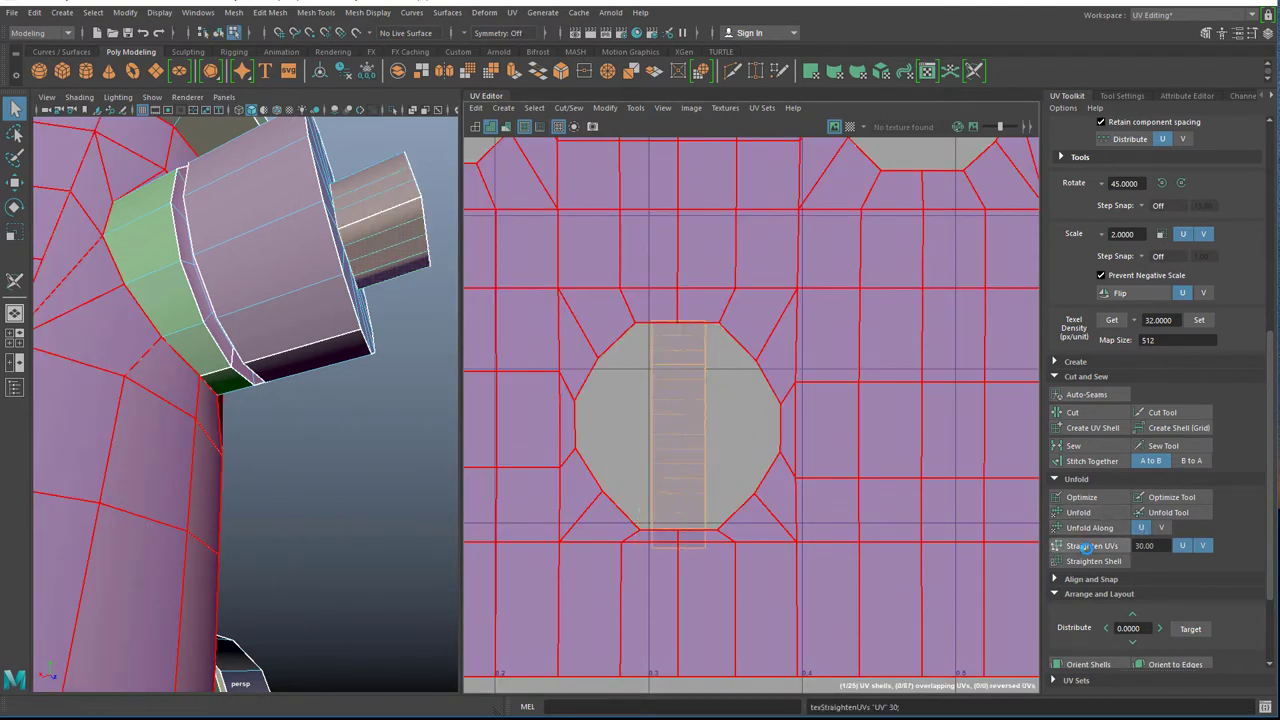
pyautogui.scroll(-3, 540, 366)
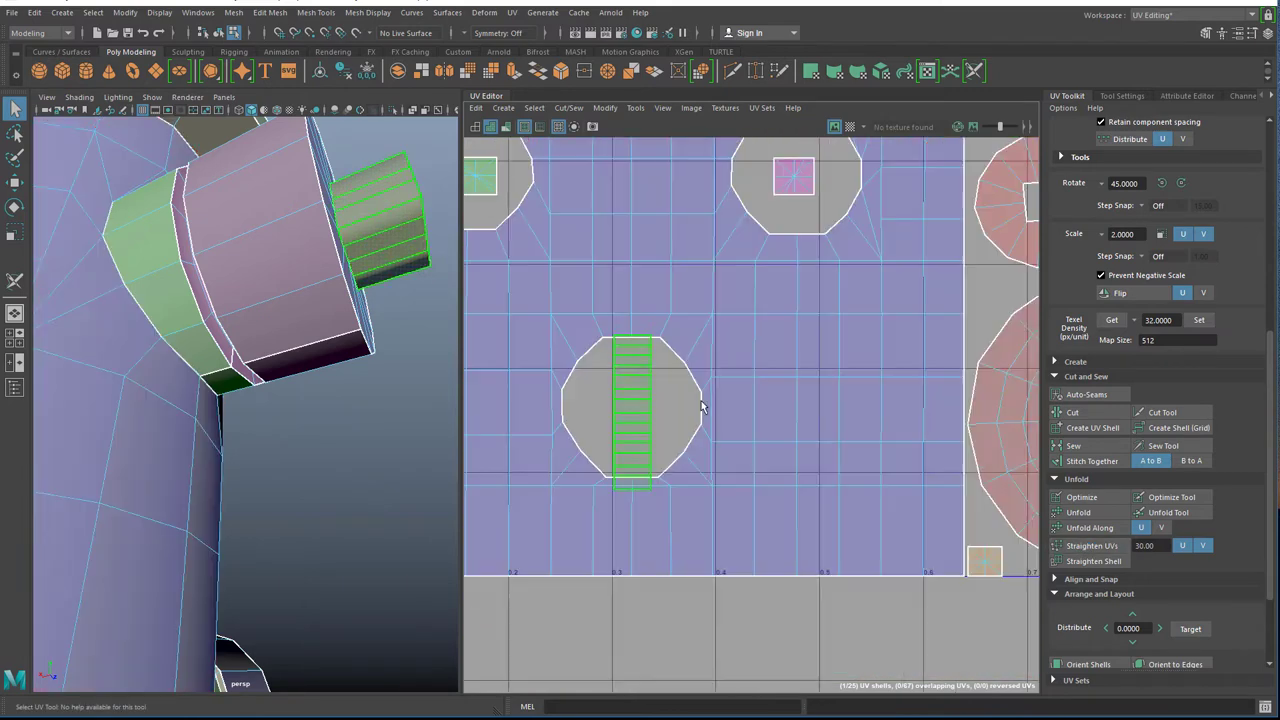
pyautogui.click(1093, 528)
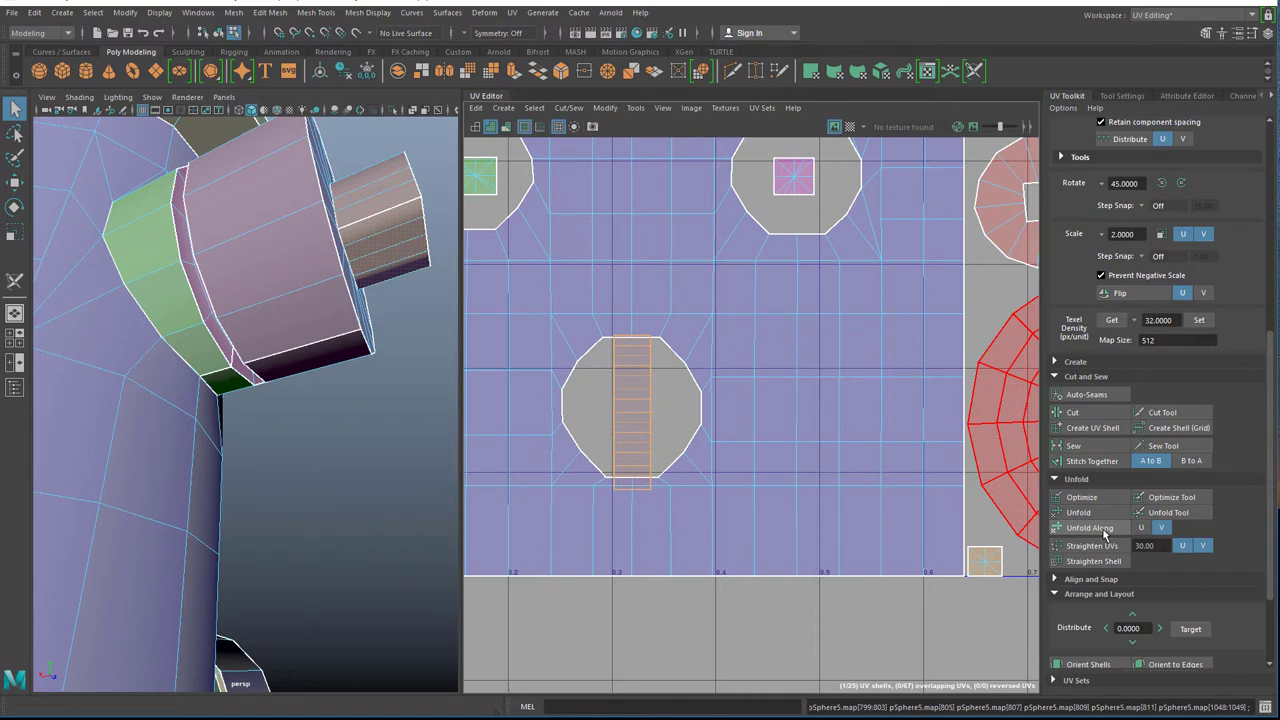
# Move the nut's strip shell off the body shell into the empty UV space beside the tall rectangular shells and deselect it.
pyautogui.scroll(-2, 642, 412)
pyautogui.press('w')
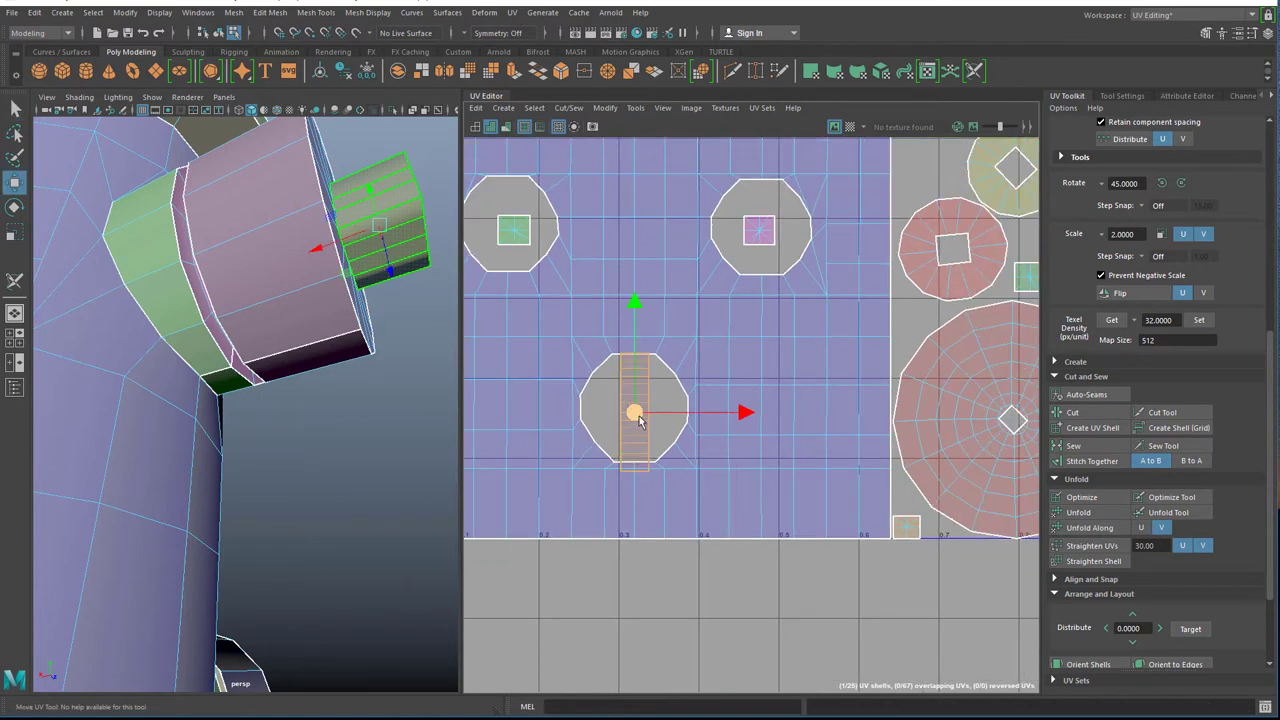
pyautogui.moveTo(636, 405); pyautogui.dragTo(600, 257)
pyautogui.keyDown('alt'); pyautogui.moveTo(600, 257); pyautogui.dragTo(627, 532, button='middle'); pyautogui.keyUp('alt')
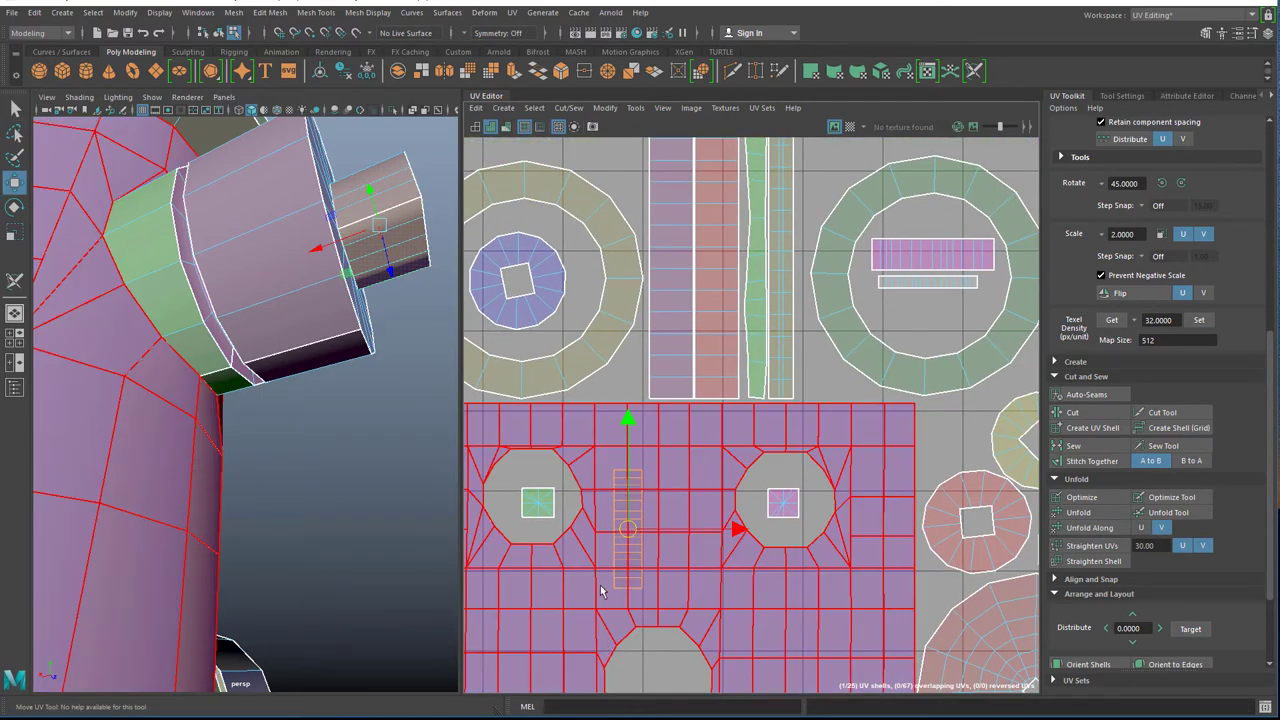
pyautogui.moveTo(627, 532); pyautogui.dragTo(617, 241)
pyautogui.keyDown('alt'); pyautogui.moveTo(617, 241); pyautogui.dragTo(728, 455, button='middle'); pyautogui.keyUp('alt')
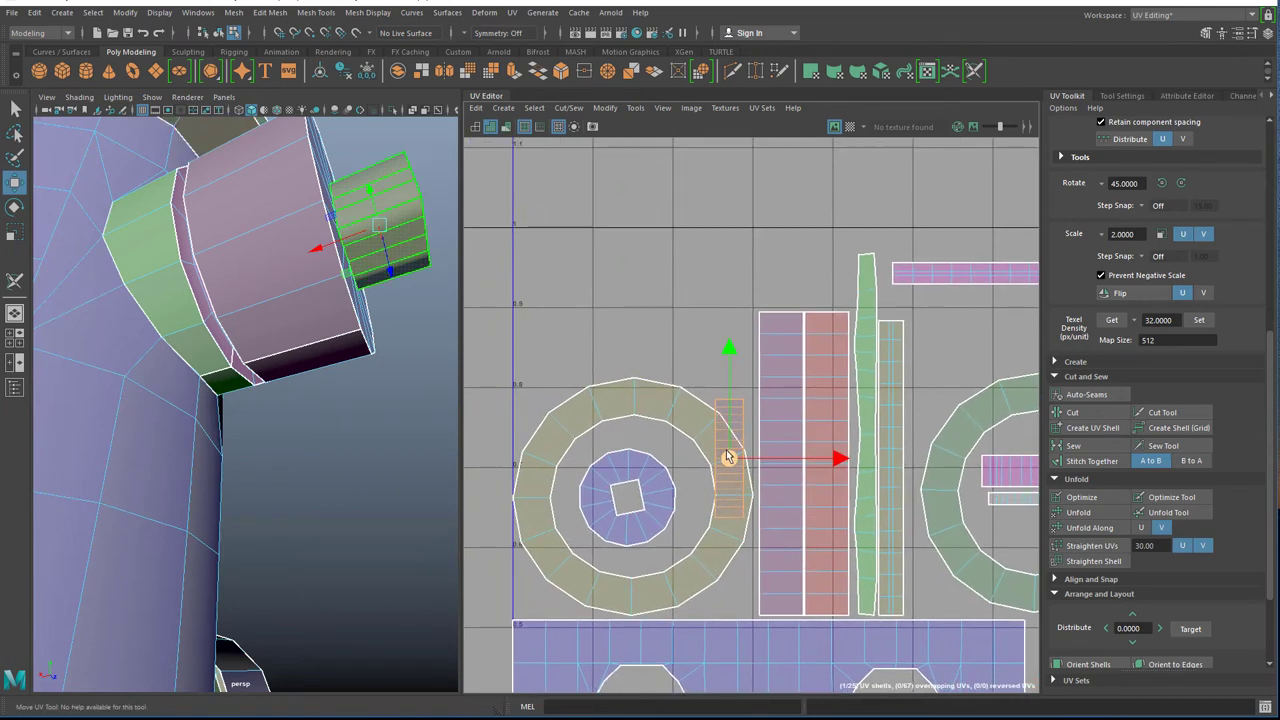
pyautogui.moveTo(731, 324); pyautogui.dragTo(731, 334)
pyautogui.click(423, 225)
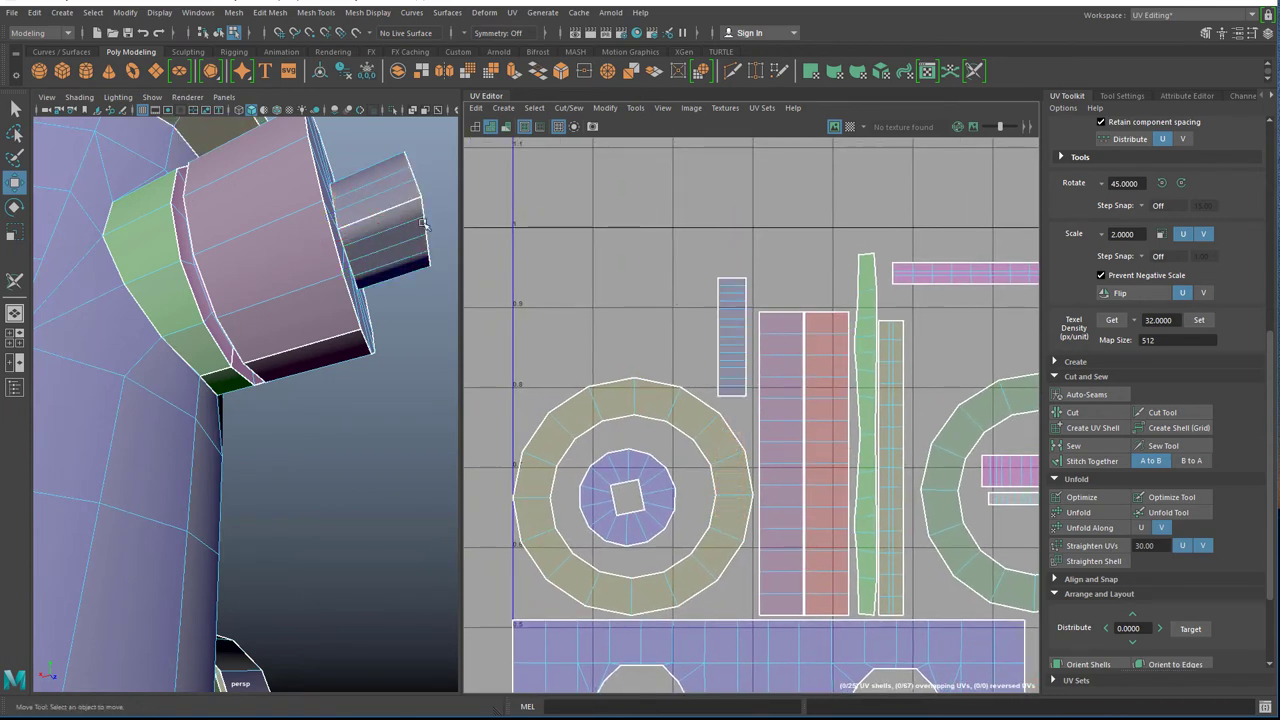
# Apply Harden Edge to the newly cut seam edge on the nozzle nut and deselect it.
pyautogui.moveTo(380, 229); pyautogui.dragTo(377, 208, button='right')
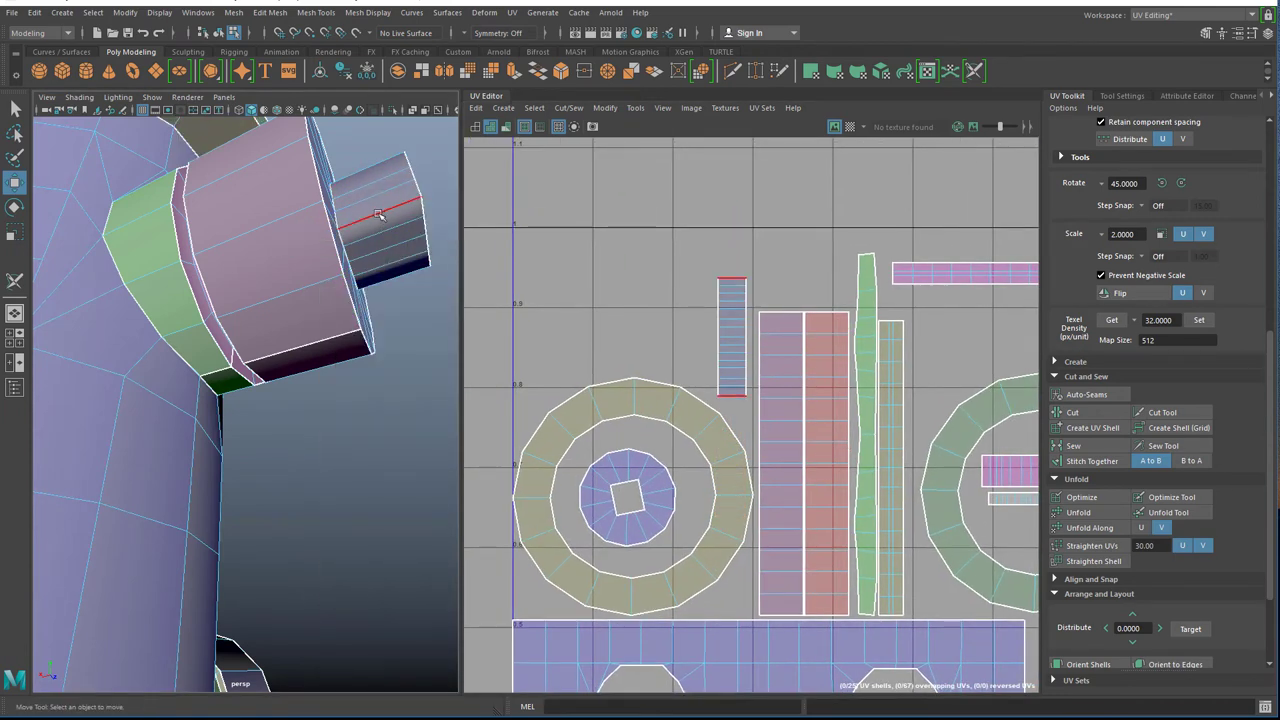
pyautogui.click(378, 215)
pyautogui.click(356, 14)
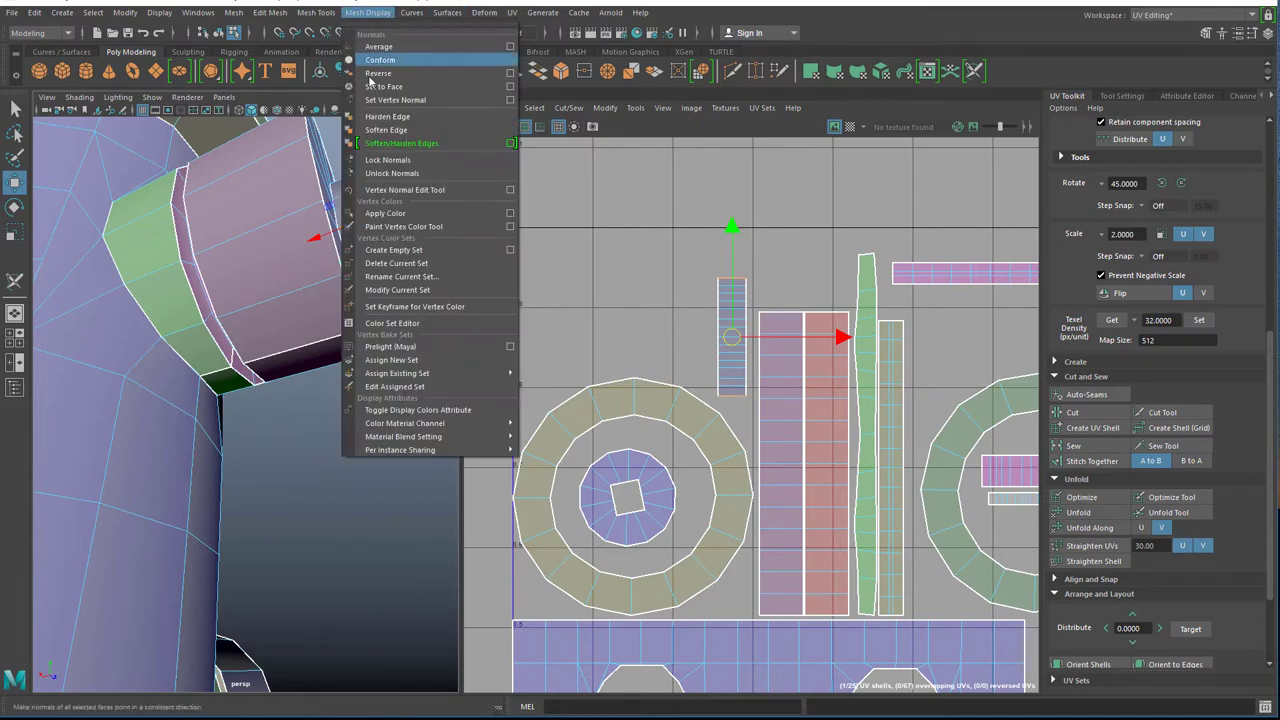
pyautogui.click(384, 121)
pyautogui.click(369, 450)
# Examine the edges and UV seams of the hydrant's nozzles, nuts, and cap from all sides for missing cuts.
pyautogui.scroll(-5, 367, 452)
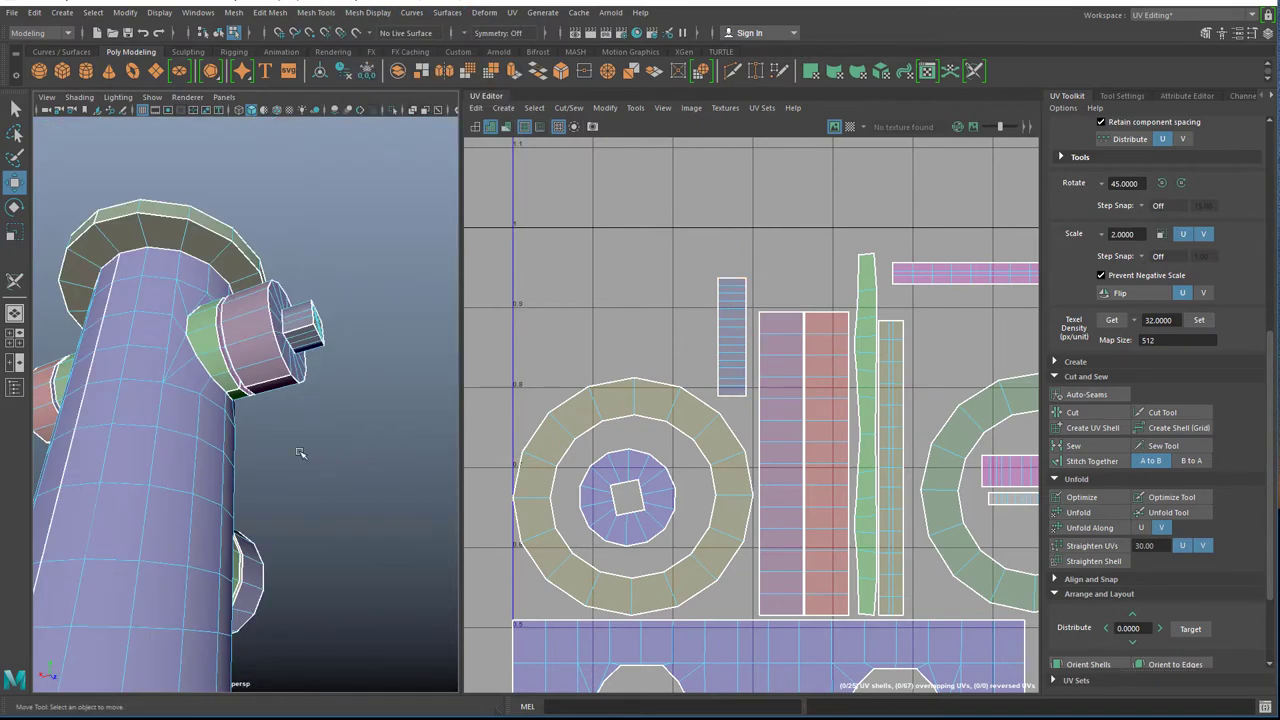
pyautogui.keyDown('alt'); pyautogui.moveTo(301, 452); pyautogui.dragTo(329, 499); pyautogui.keyUp('alt')
pyautogui.scroll(-6, 325, 499)
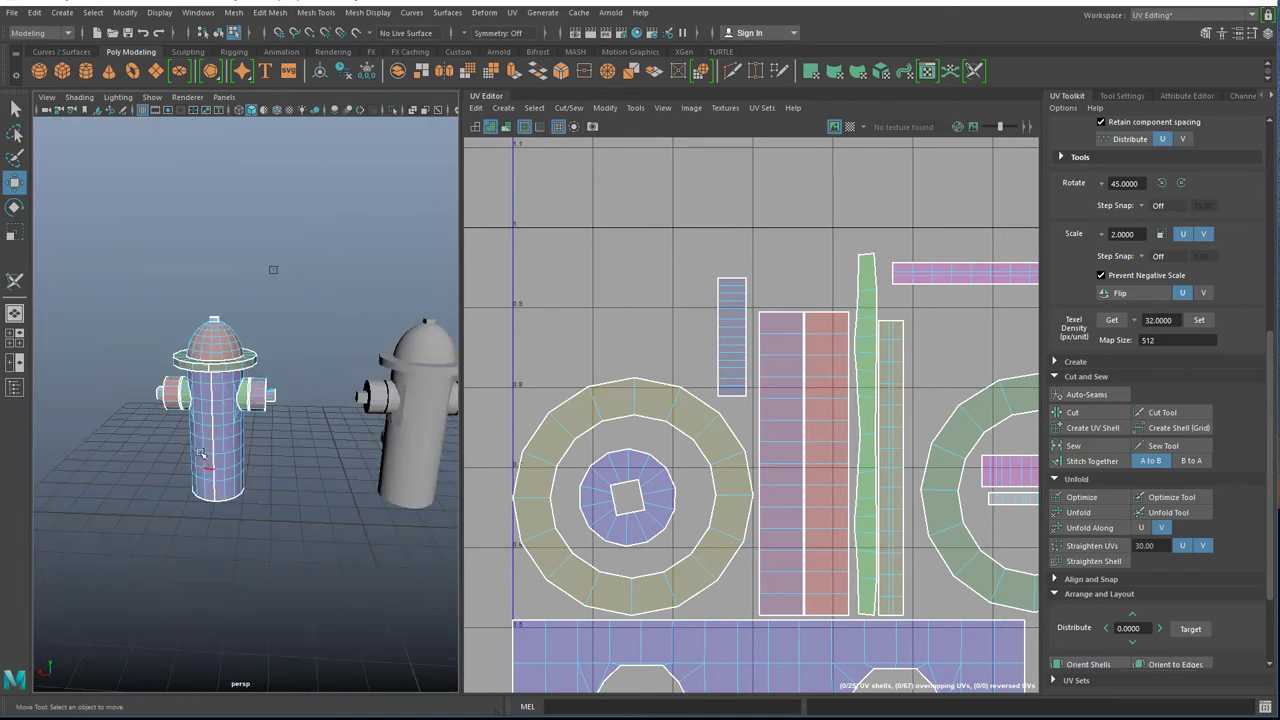
pyautogui.keyDown('alt'); pyautogui.moveTo(206, 456); pyautogui.dragTo(370, 484); pyautogui.keyUp('alt')
pyautogui.scroll(7, 250, 394)
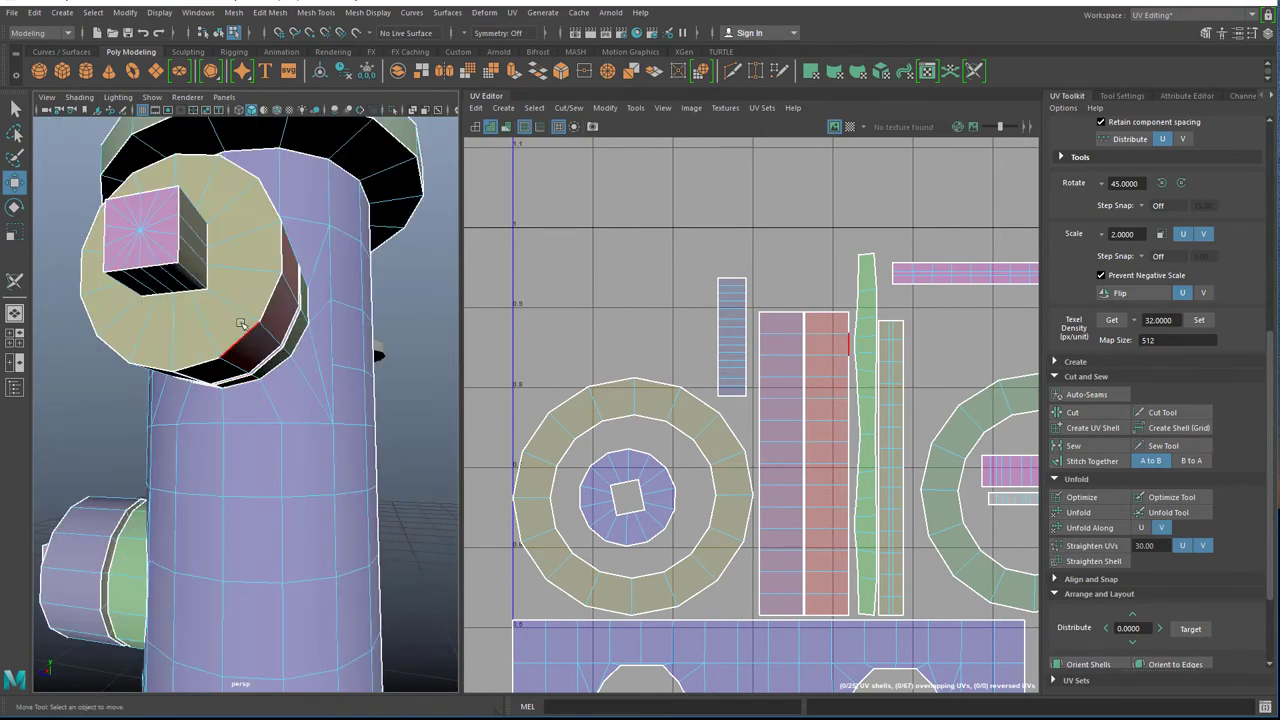
pyautogui.keyDown('alt'); pyautogui.moveTo(240, 323); pyautogui.dragTo(298, 379); pyautogui.keyUp('alt')
pyautogui.scroll(-5, 357, 446)
pyautogui.keyDown('alt'); pyautogui.moveTo(336, 457); pyautogui.dragTo(210, 433, button='middle'); pyautogui.keyUp('alt')
pyautogui.keyDown('alt'); pyautogui.moveTo(190, 442); pyautogui.dragTo(295, 444); pyautogui.keyUp('alt')
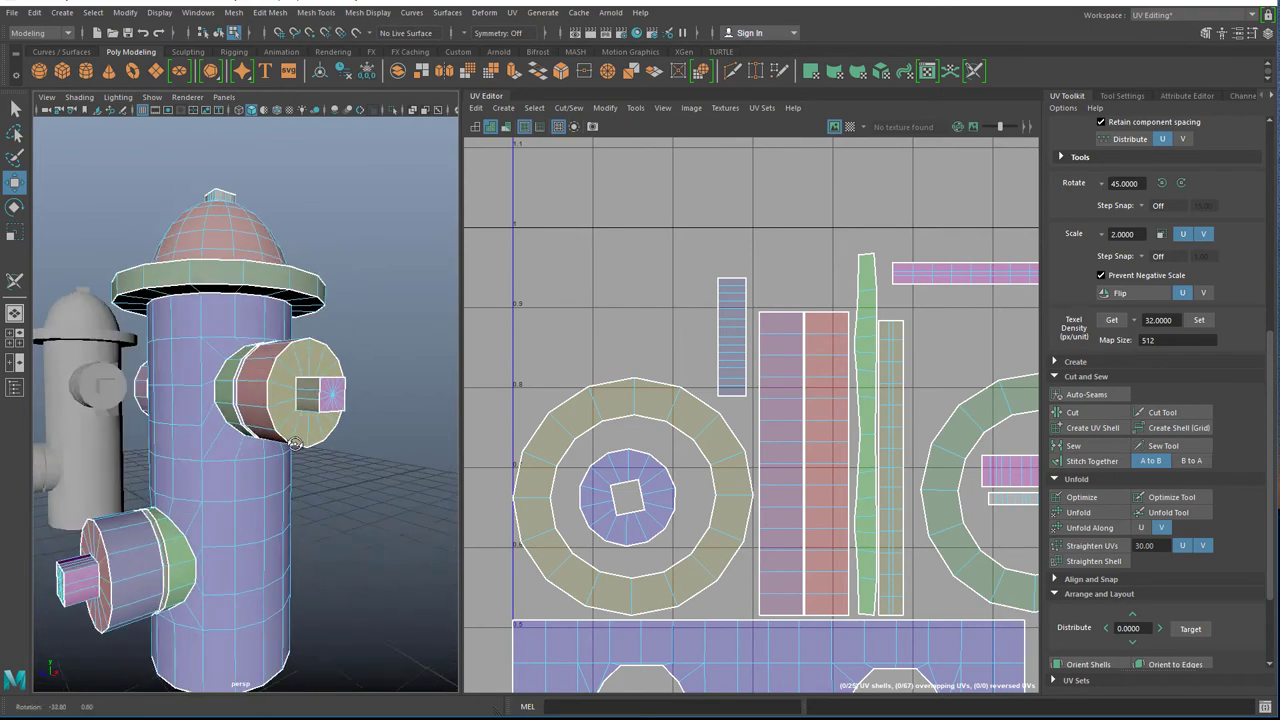
pyautogui.keyDown('alt'); pyautogui.moveTo(295, 444); pyautogui.dragTo(377, 417, button='right'); pyautogui.keyUp('alt')
pyautogui.keyDown('alt'); pyautogui.moveTo(449, 348); pyautogui.dragTo(340, 368); pyautogui.keyUp('alt')
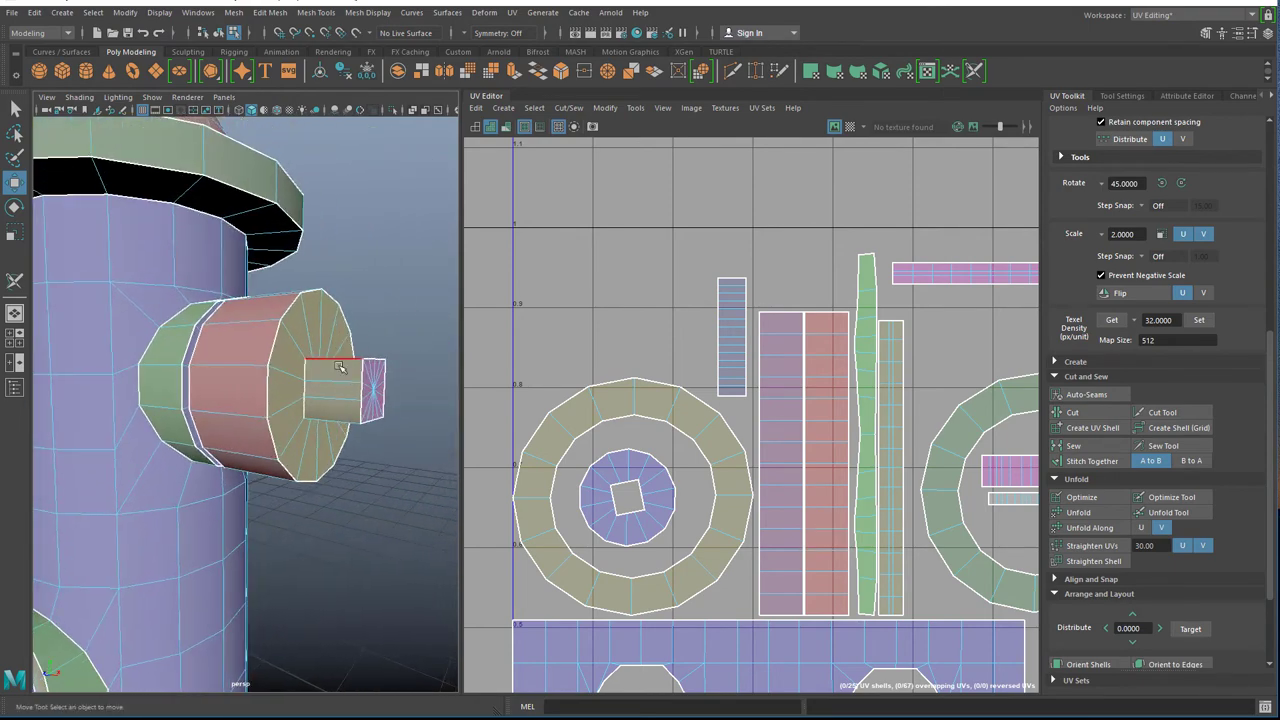
pyautogui.scroll(-5, 333, 448)
pyautogui.keyDown('alt'); pyautogui.moveTo(320, 487); pyautogui.dragTo(326, 461); pyautogui.keyUp('alt')
pyautogui.scroll(-7, 325, 462)
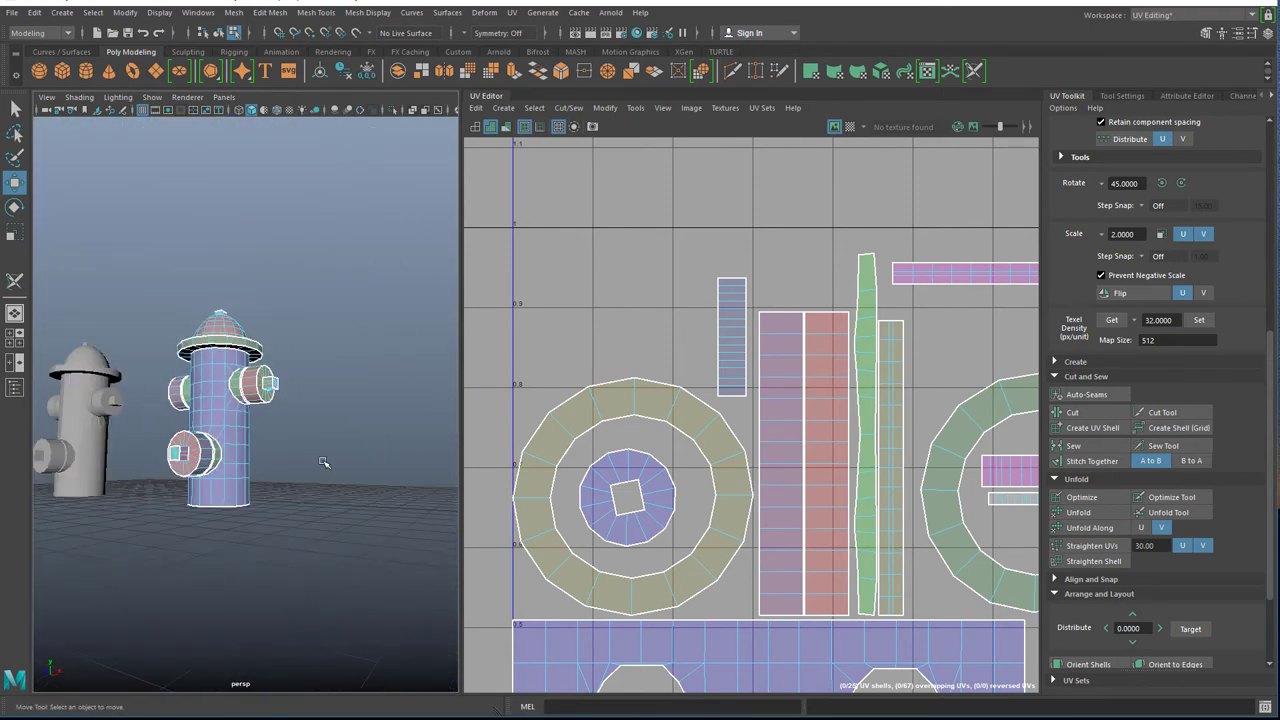
pyautogui.keyDown('alt'); pyautogui.moveTo(248, 472); pyautogui.dragTo(251, 436); pyautogui.keyUp('alt')
pyautogui.scroll(8, 251, 436)
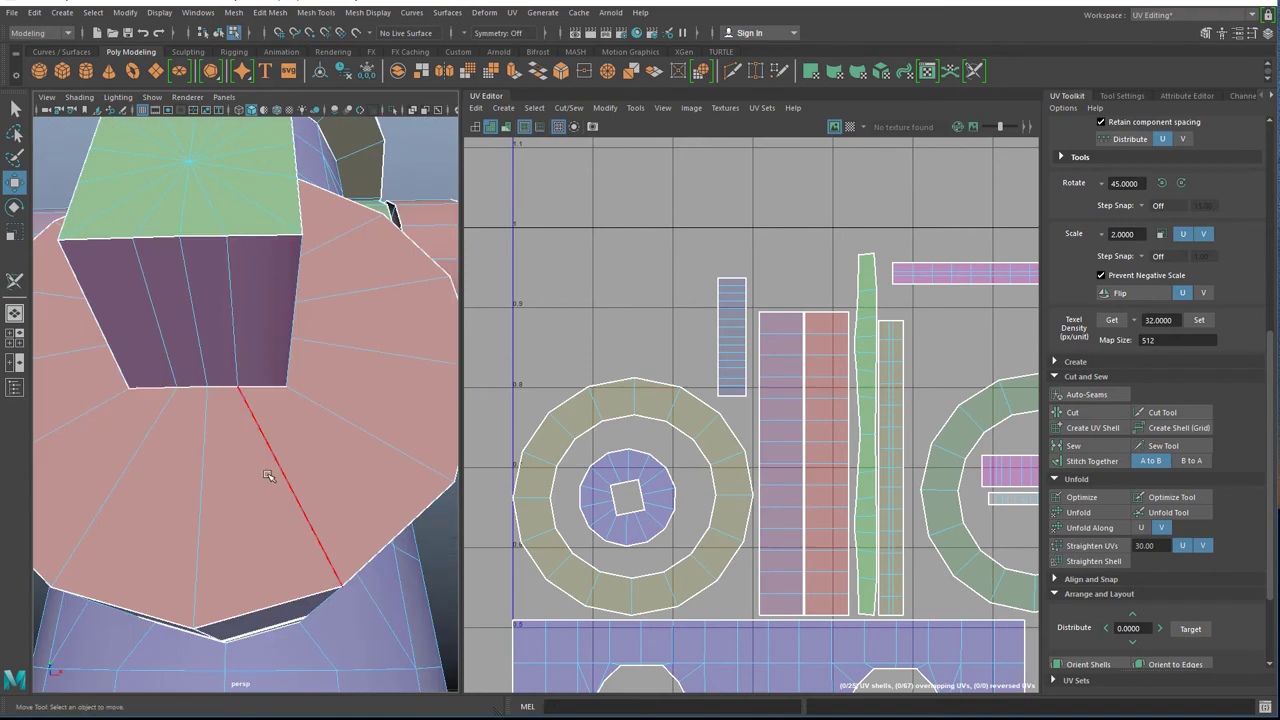
pyautogui.scroll(-9, 267, 476)
pyautogui.keyDown('alt'); pyautogui.moveTo(265, 488); pyautogui.dragTo(185, 452); pyautogui.keyUp('alt')
pyautogui.scroll(3, 265, 482)
pyautogui.keyDown('alt'); pyautogui.moveTo(188, 460); pyautogui.dragTo(244, 420, button='middle'); pyautogui.keyUp('alt')
pyautogui.keyDown('alt'); pyautogui.moveTo(244, 424); pyautogui.dragTo(262, 428); pyautogui.keyUp('alt')
pyautogui.scroll(-5, 262, 428)
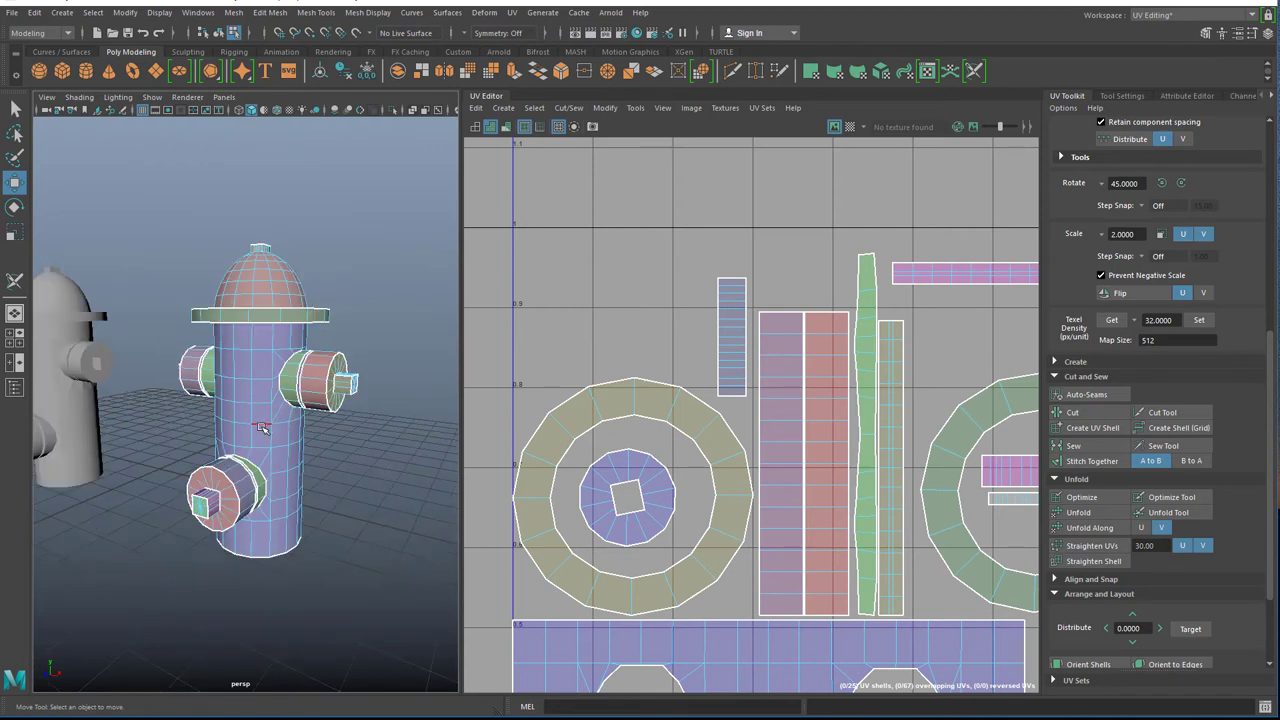
# Return the hydrant to object mode and delete its construction history.
pyautogui.moveTo(237, 336); pyautogui.dragTo(268, 316, button='right')
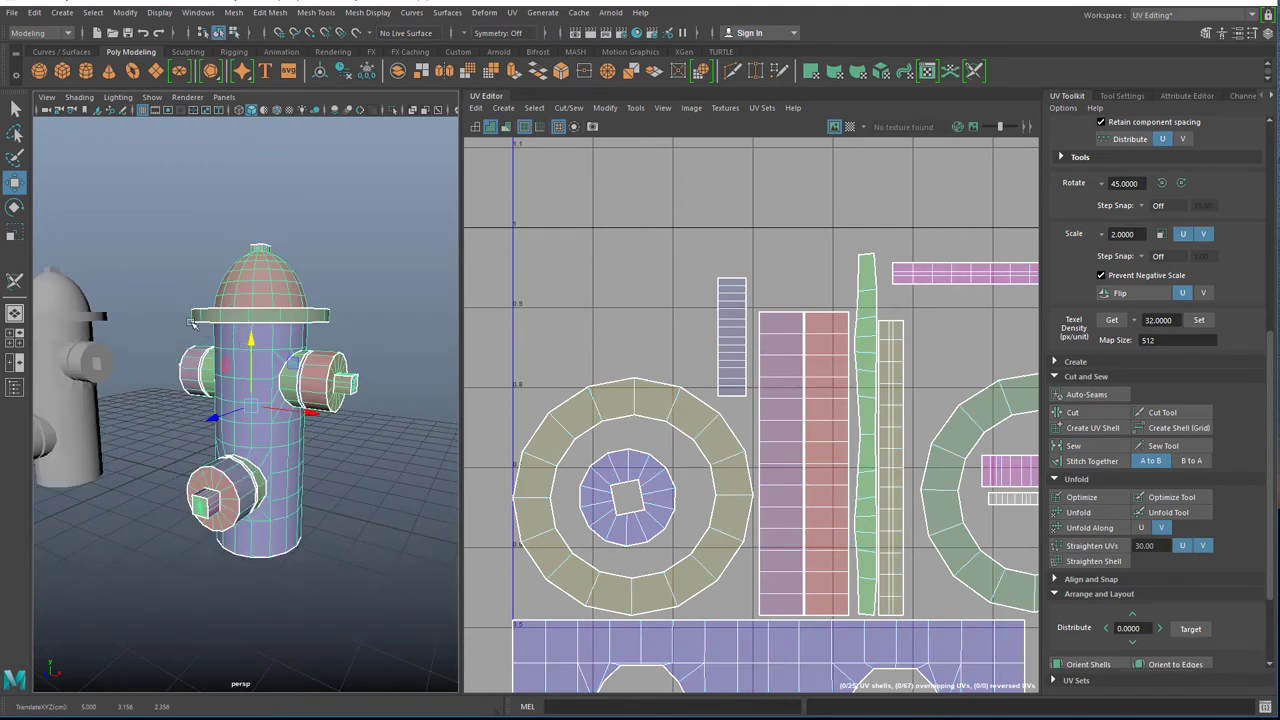
pyautogui.click(34, 12)
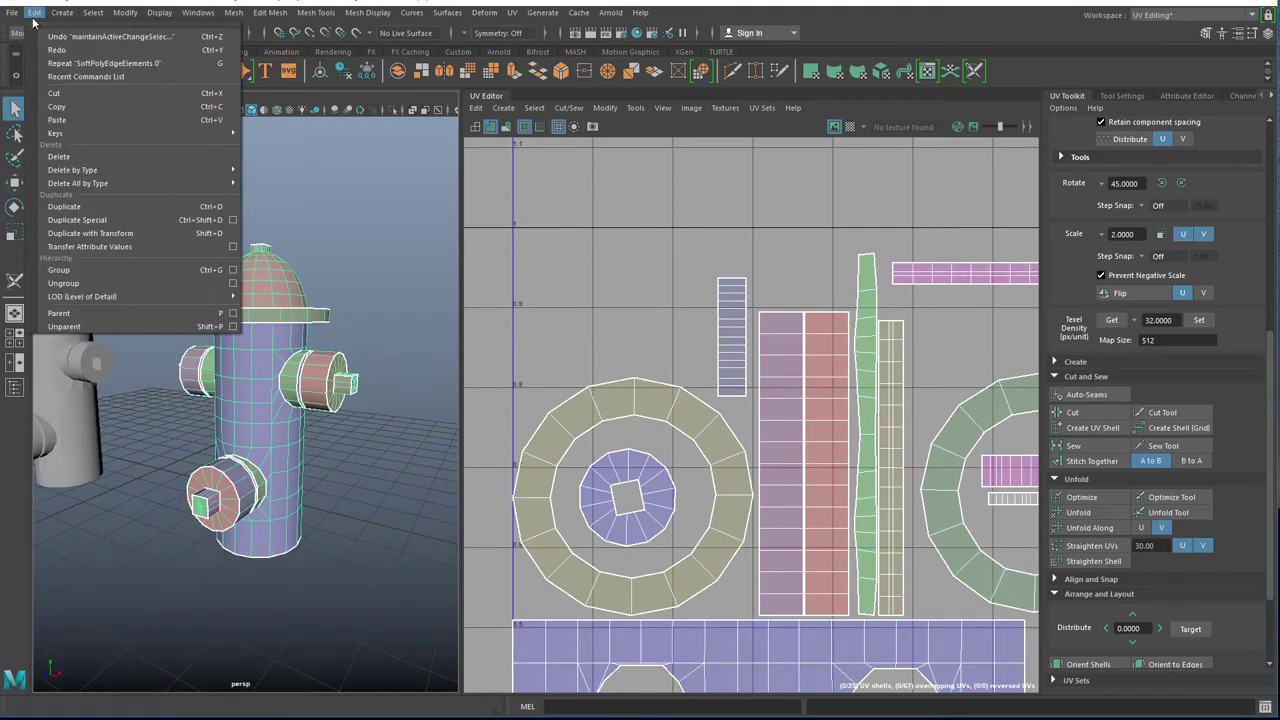
pyautogui.moveTo(64, 171)
pyautogui.click(266, 182)
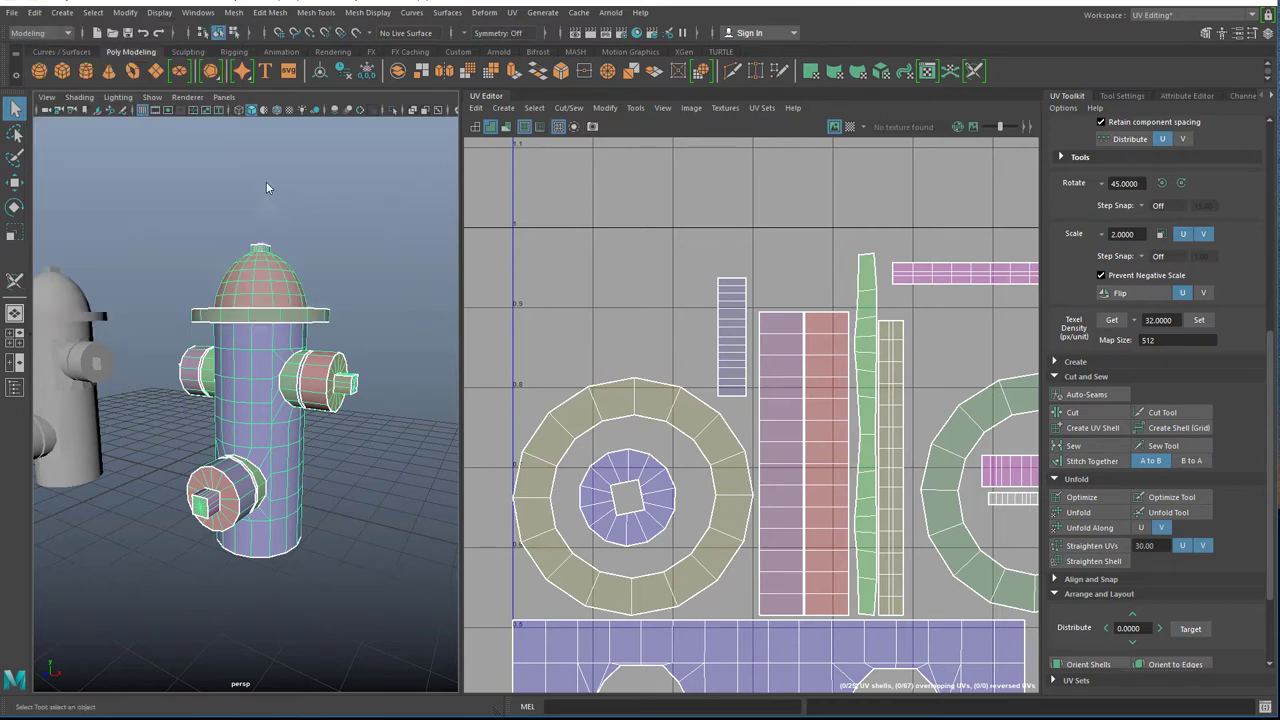
# Display the checker map on the hydrant, reselect and frame the model, and inspect the pattern on its surfaces.
pyautogui.keyDown('alt'); pyautogui.moveTo(253, 352); pyautogui.dragTo(437, 272); pyautogui.keyUp('alt')
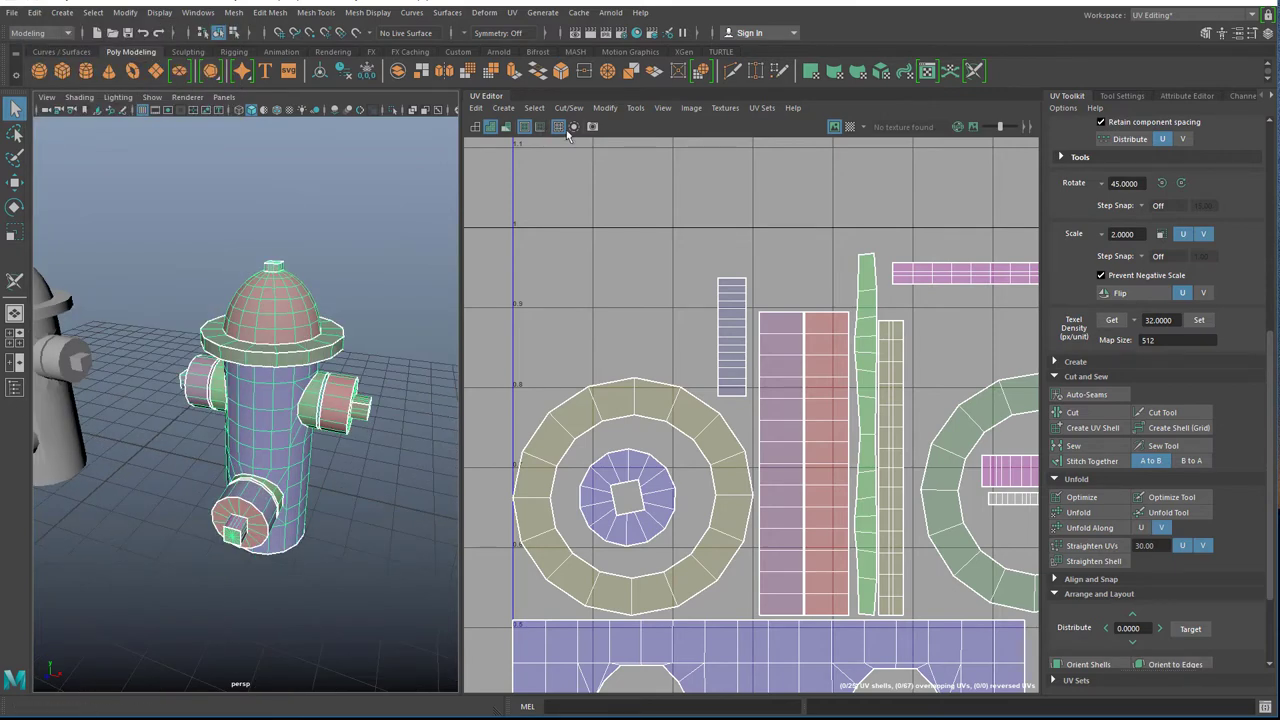
pyautogui.click(849, 128)
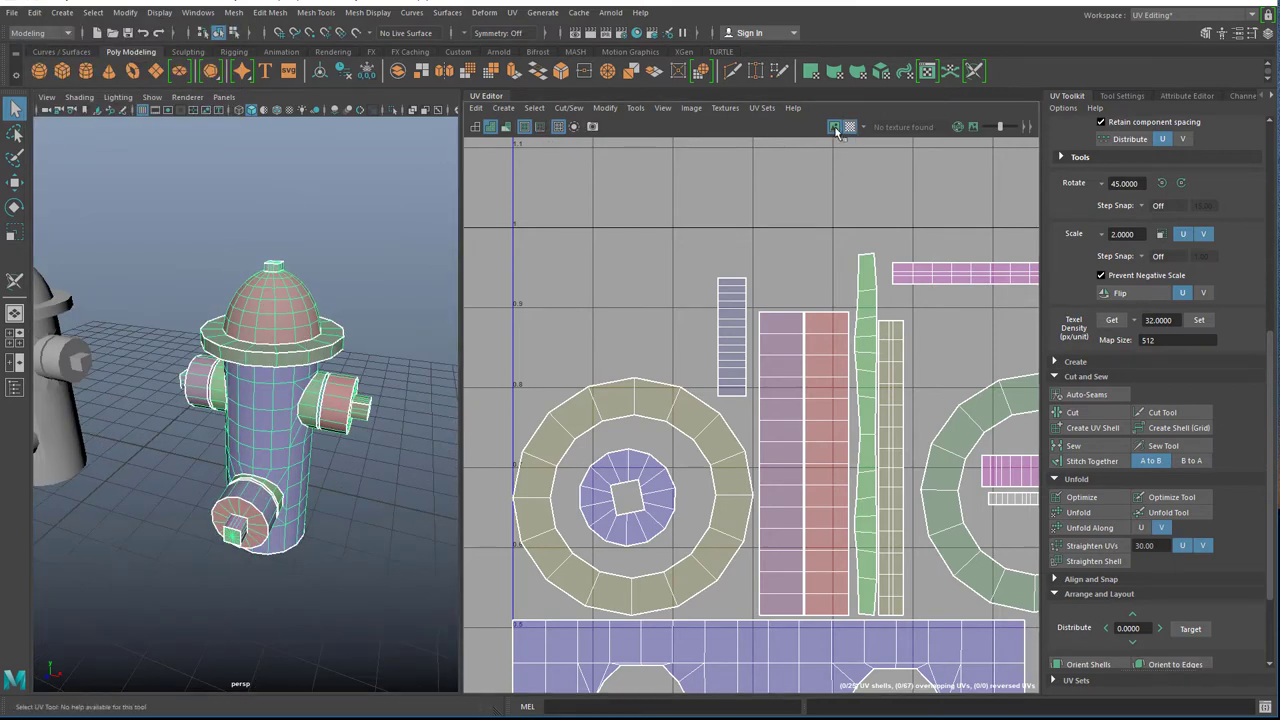
pyautogui.click(177, 242)
pyautogui.scroll(6, 253, 312)
pyautogui.click(255, 320)
pyautogui.press('f')
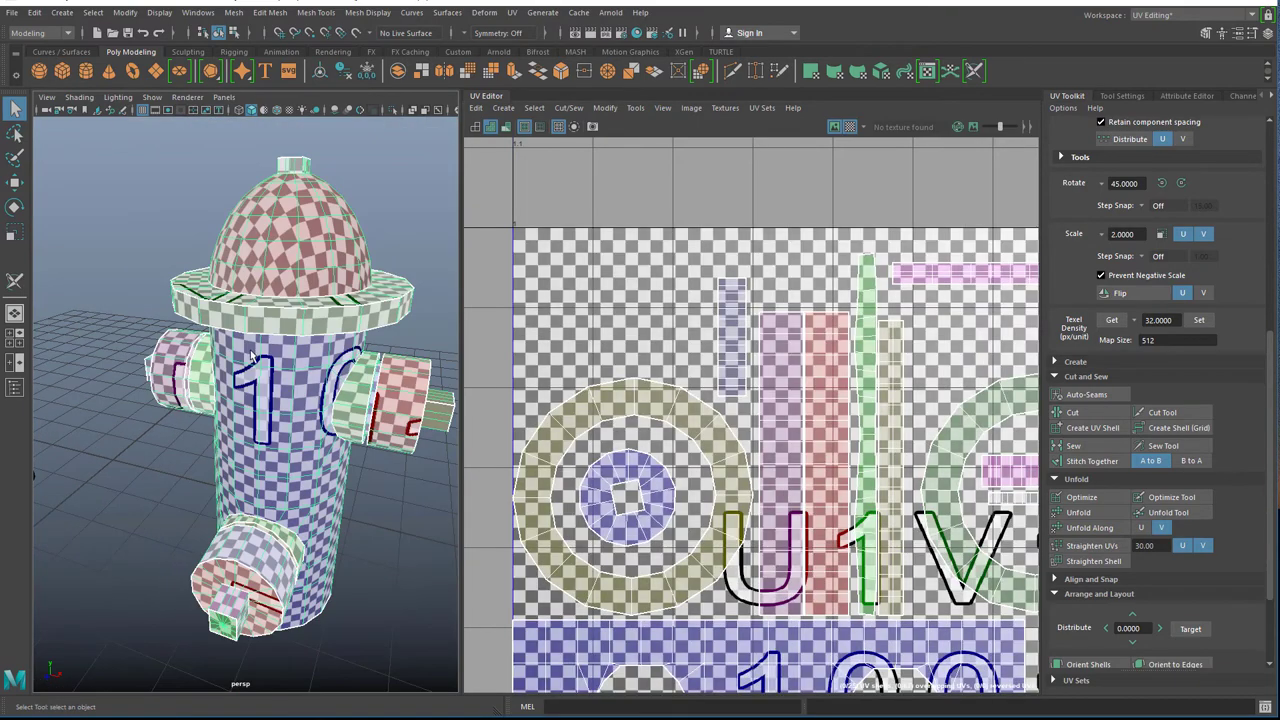
pyautogui.moveTo(262, 420)
pyautogui.keyDown('alt'); pyautogui.mouseDown()
pyautogui.moveTo(127, 390)
pyautogui.moveTo(340, 433)
pyautogui.mouseUp(); pyautogui.keyUp('alt')
# Turn on UV distortion shading, hide the UV Editor grid, and inspect the hydrant for stretching from the side and above.
pyautogui.click(507, 127)
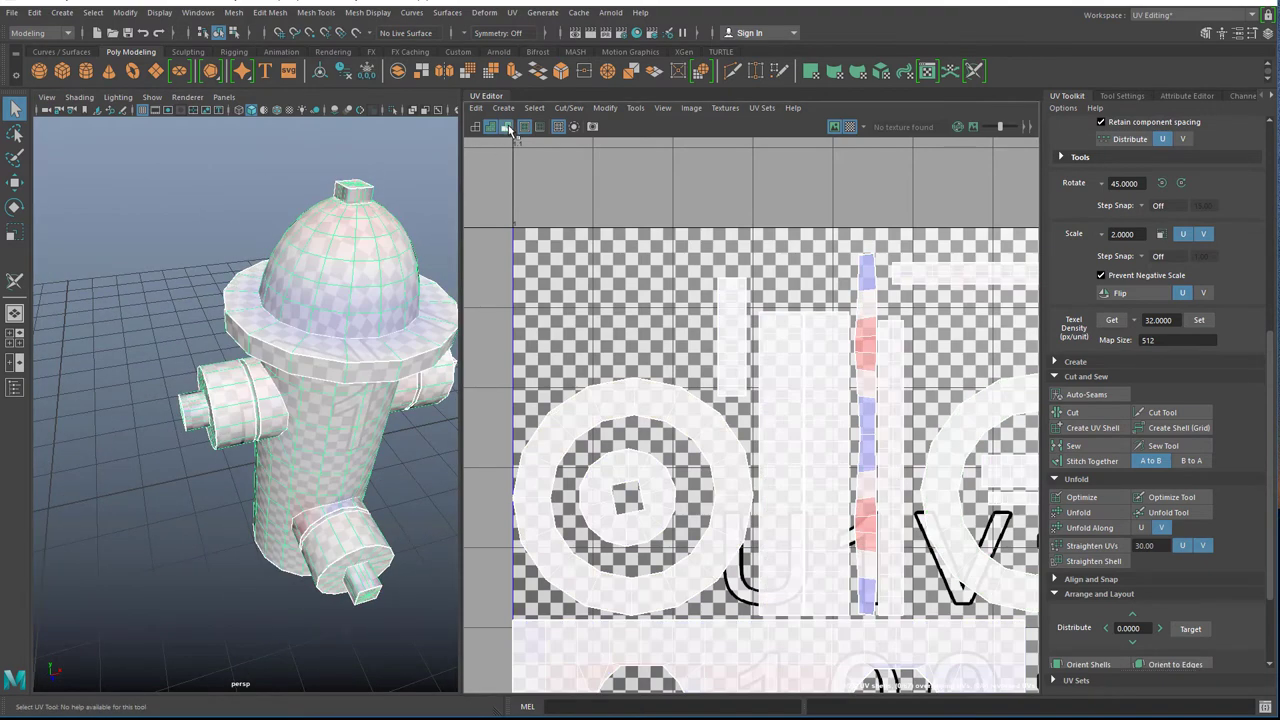
pyautogui.click(559, 127)
pyautogui.keyDown('alt'); pyautogui.moveTo(261, 325); pyautogui.dragTo(233, 310); pyautogui.keyUp('alt')
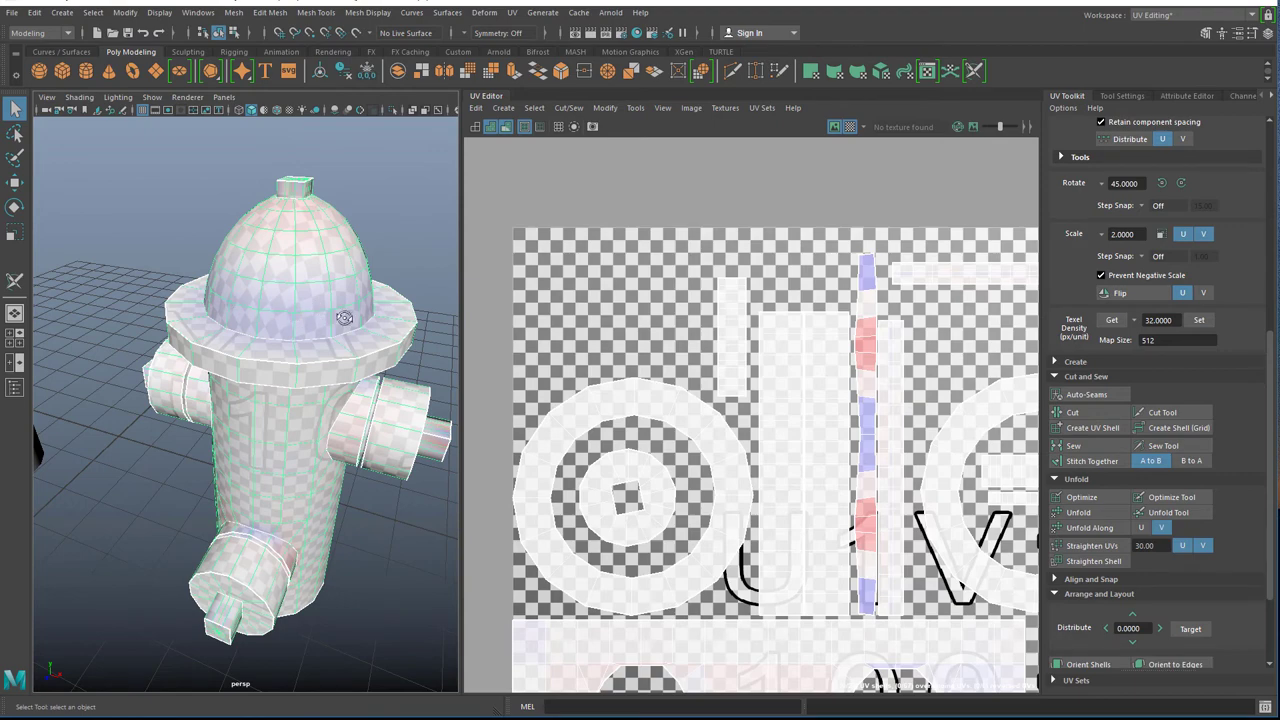
pyautogui.keyDown('alt'); pyautogui.moveTo(344, 317); pyautogui.dragTo(405, 408); pyautogui.keyUp('alt')
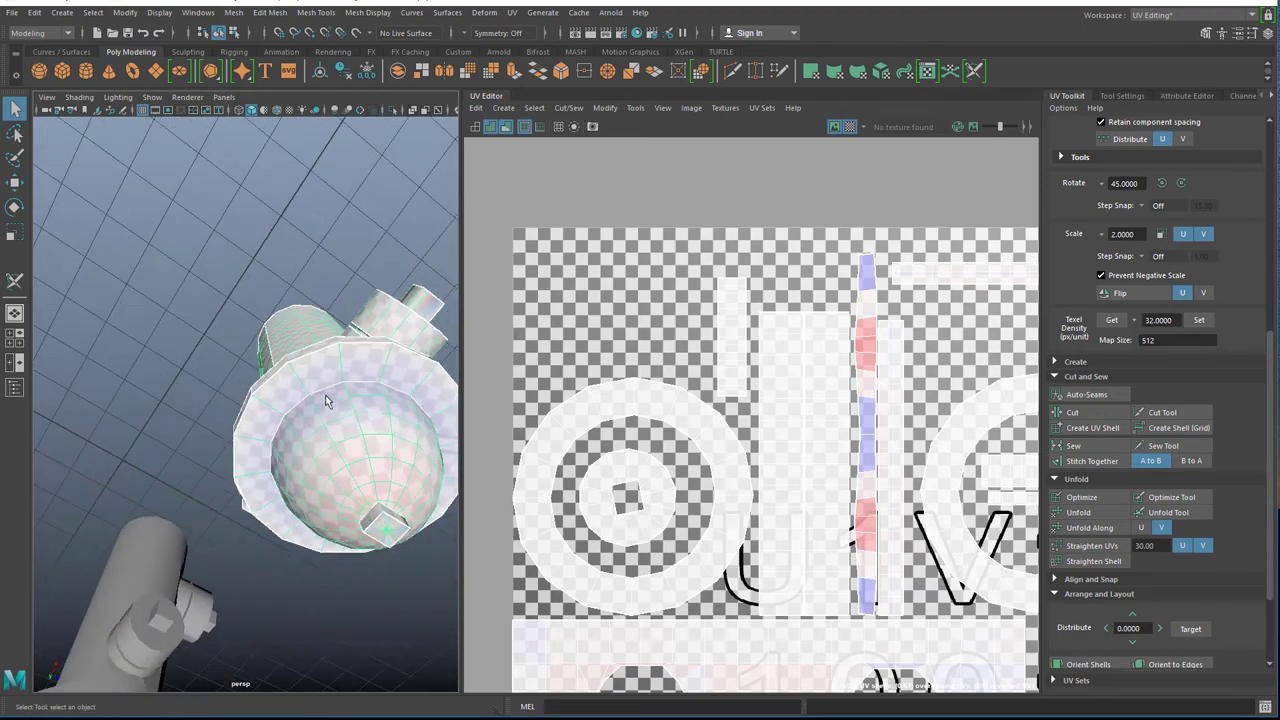
# Select the hydrant dome's circular shell in the UV layout.
pyautogui.scroll(-3, 699, 473)
pyautogui.keyDown('alt'); pyautogui.moveTo(800, 512); pyautogui.dragTo(650, 318, button='middle'); pyautogui.keyUp('alt')
pyautogui.scroll(4, 774, 566)
pyautogui.keyDown('alt'); pyautogui.moveTo(774, 566); pyautogui.dragTo(687, 457, button='middle'); pyautogui.keyUp('alt')
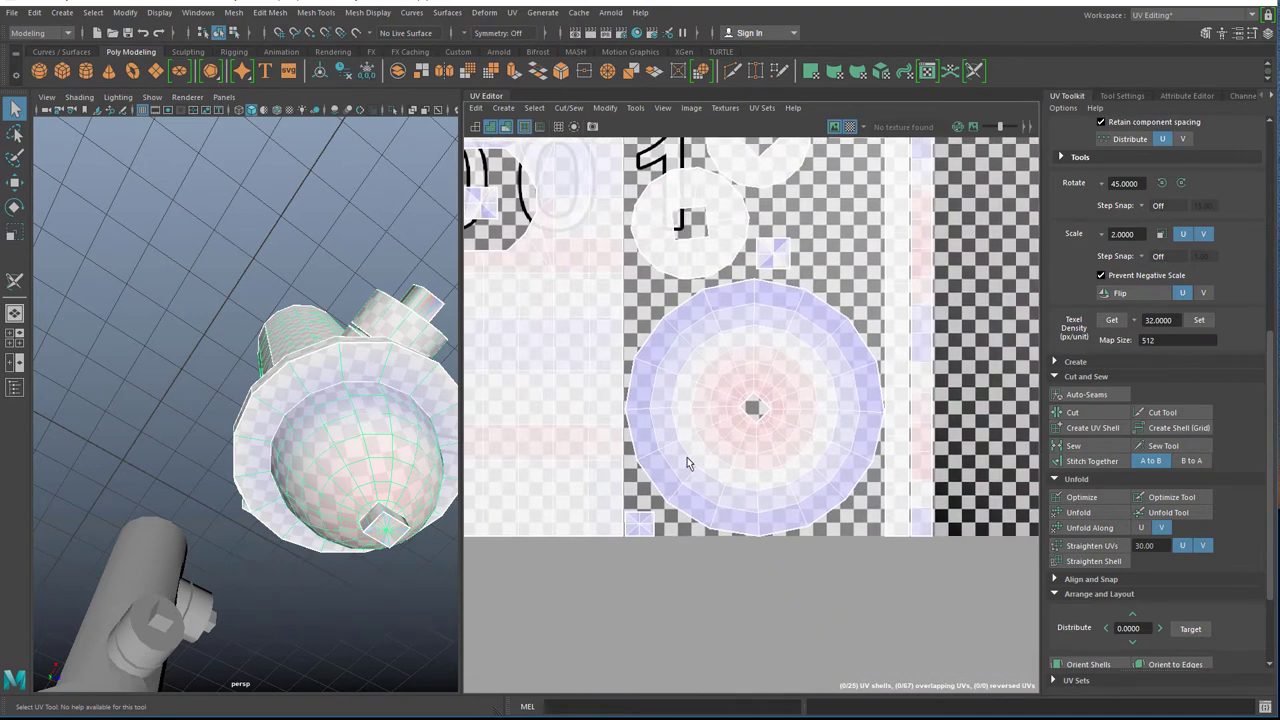
pyautogui.scroll(3, 688, 455)
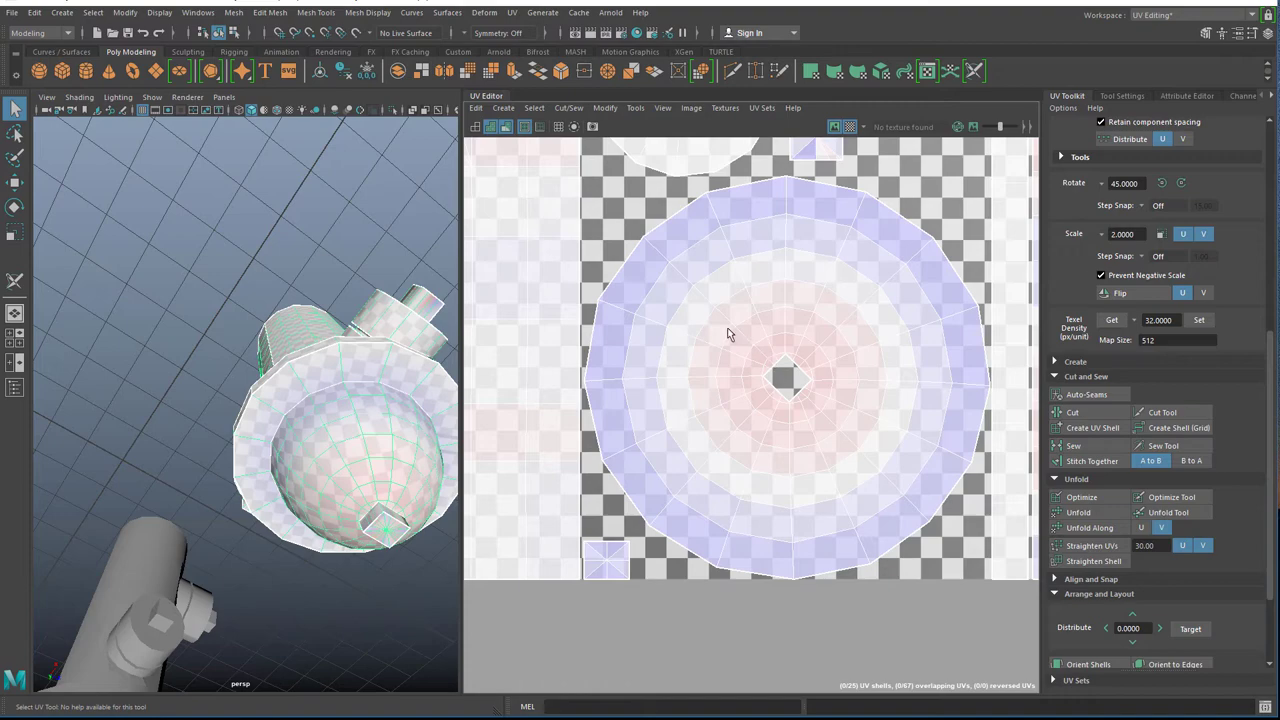
pyautogui.moveTo(733, 362); pyautogui.dragTo(652, 339, button='right')
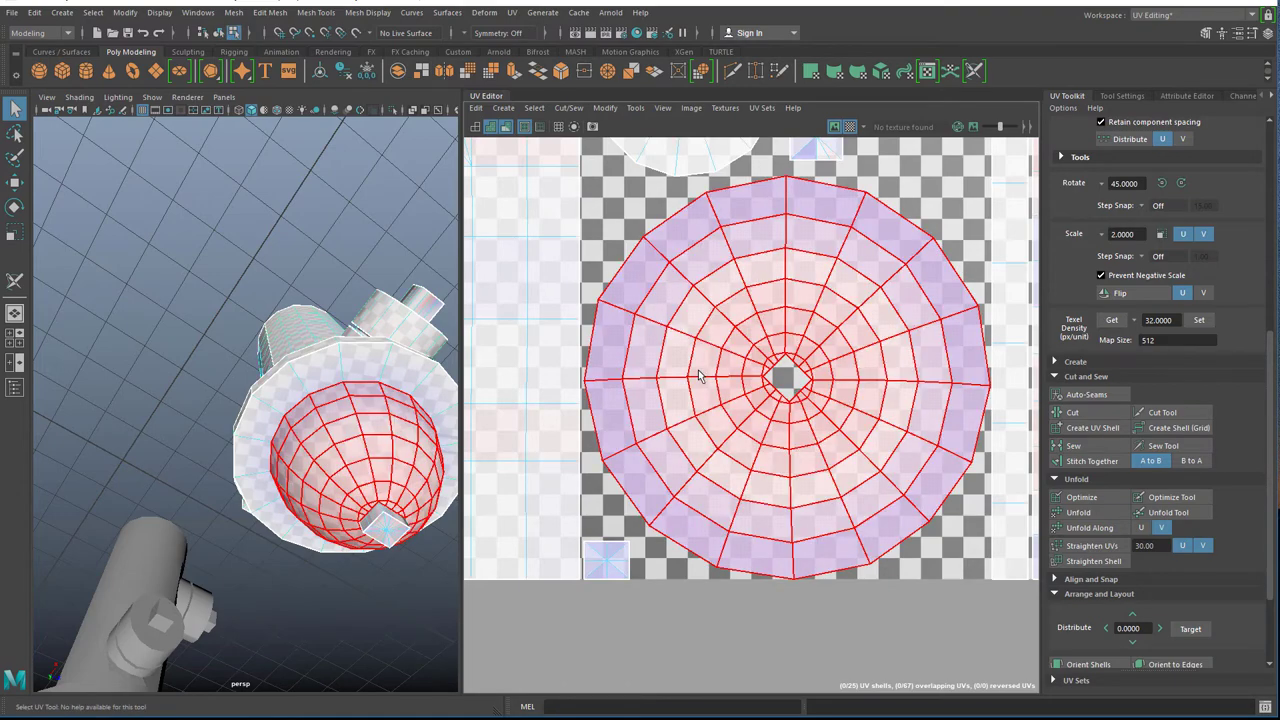
pyautogui.click(698, 370)
# Turn off the checker map display in the UV Editor.
pyautogui.click(507, 128)
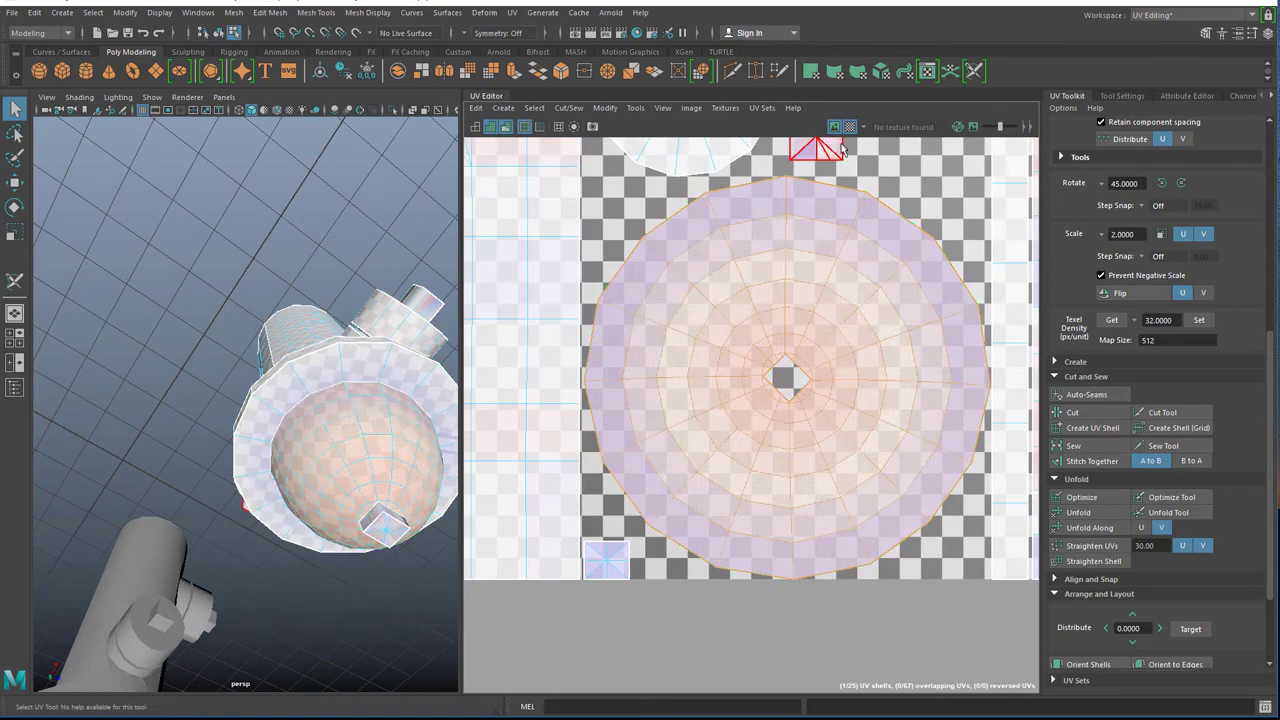
pyautogui.click(850, 128)
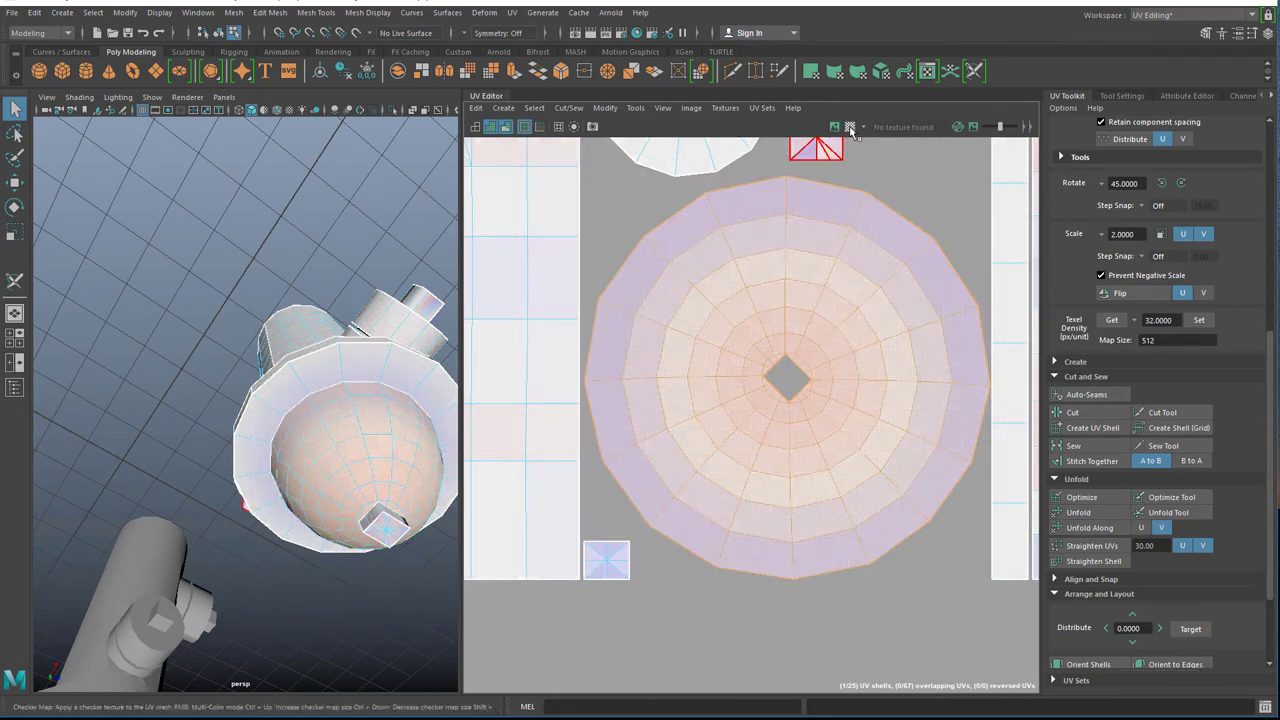
pyautogui.click(850, 128)
pyautogui.click(850, 129)
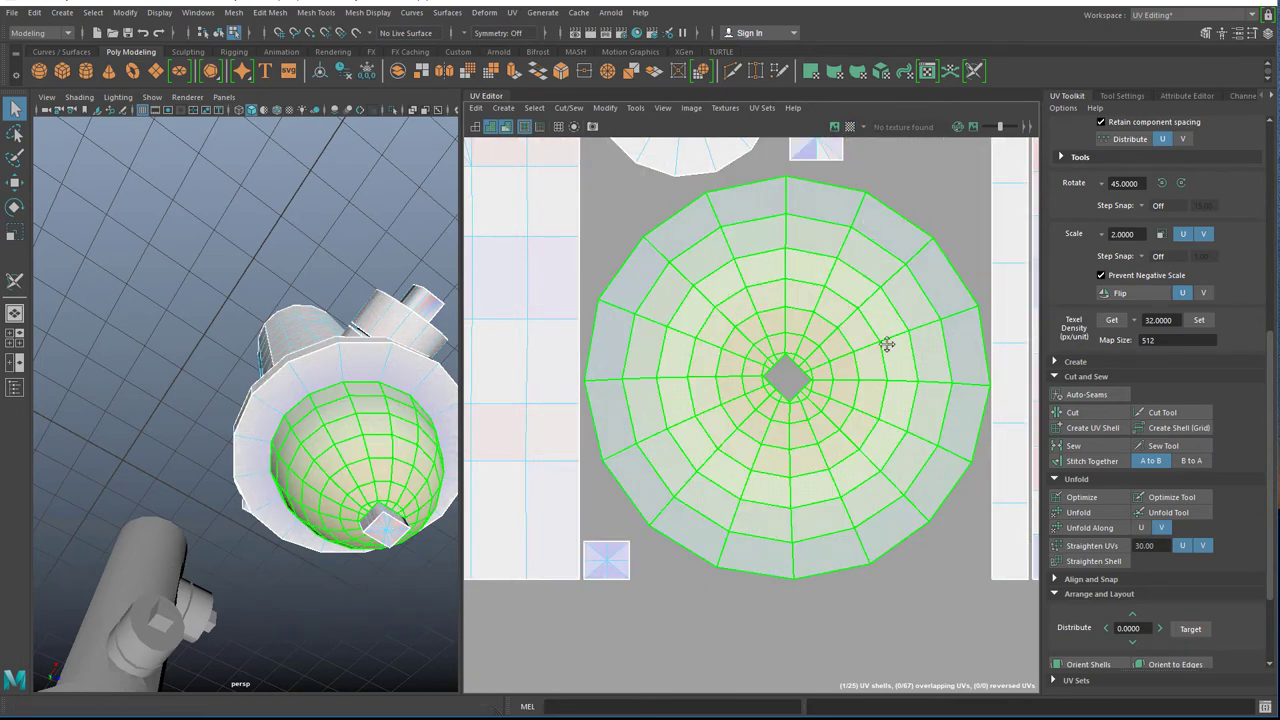
# Optimize the UVs of the dome's circular shell, activate the Optimize Tool, and run the optimization again.
pyautogui.keyDown('alt'); pyautogui.moveTo(886, 345); pyautogui.dragTo(797, 330, button='middle'); pyautogui.keyUp('alt')
pyautogui.click(850, 198)
pyautogui.click(960, 420)
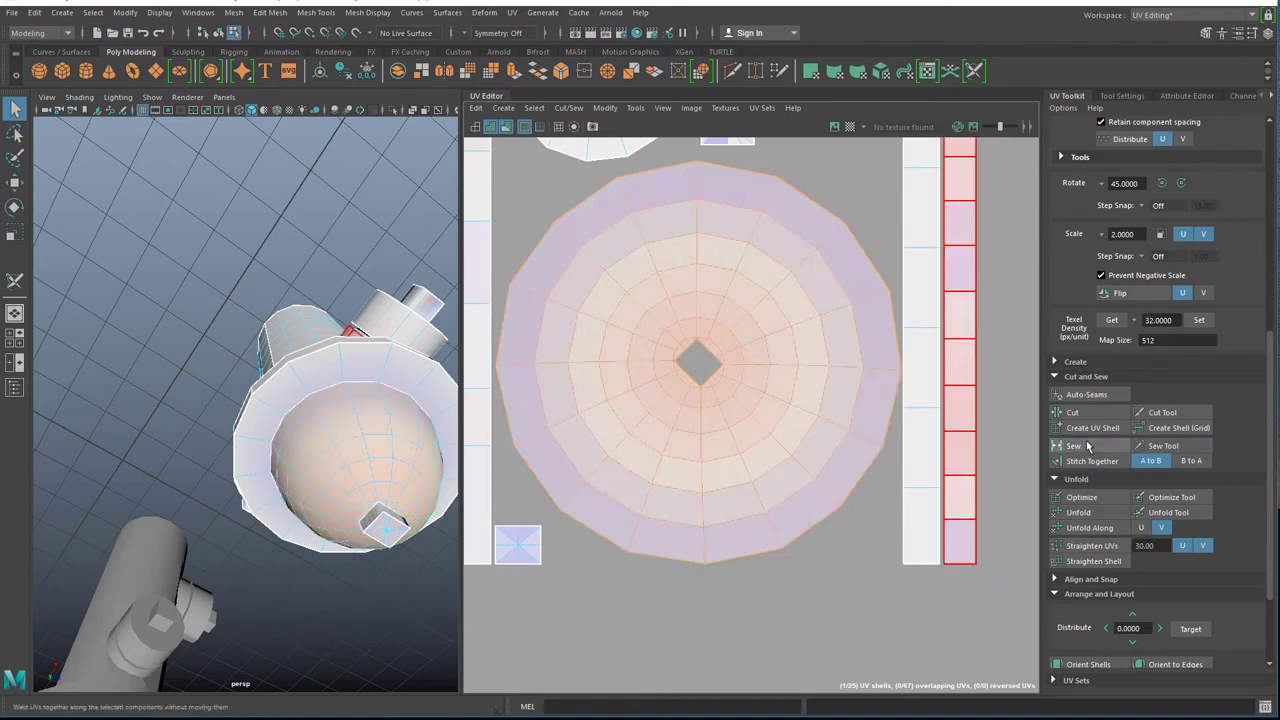
pyautogui.click(1094, 504)
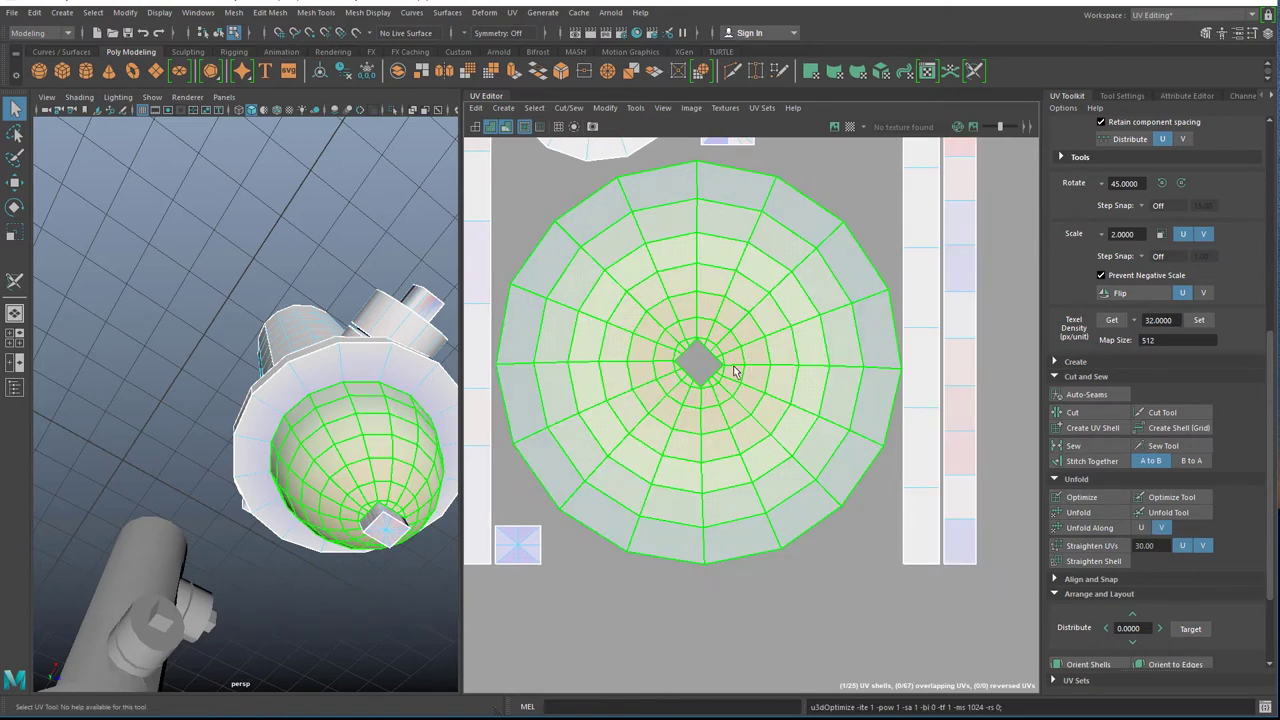
pyautogui.moveTo(741, 496); pyautogui.dragTo(680, 475, button='right')
pyautogui.click(1141, 497)
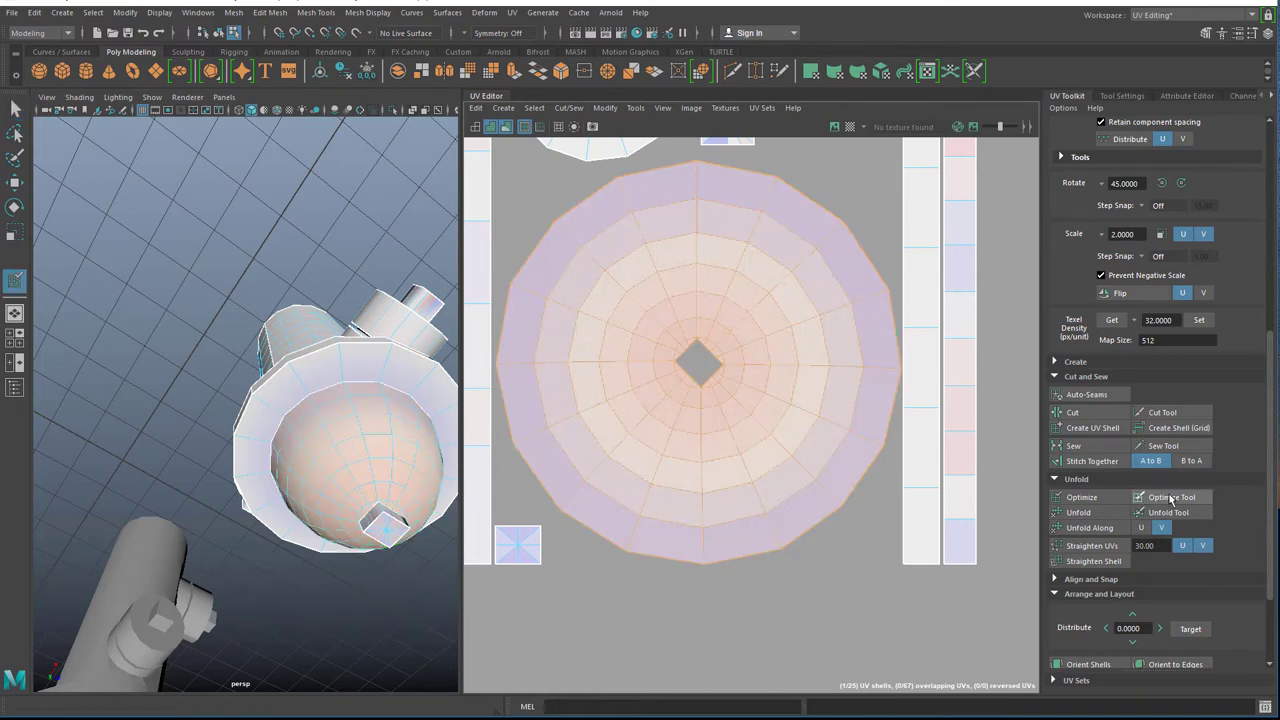
pyautogui.click(1079, 499)
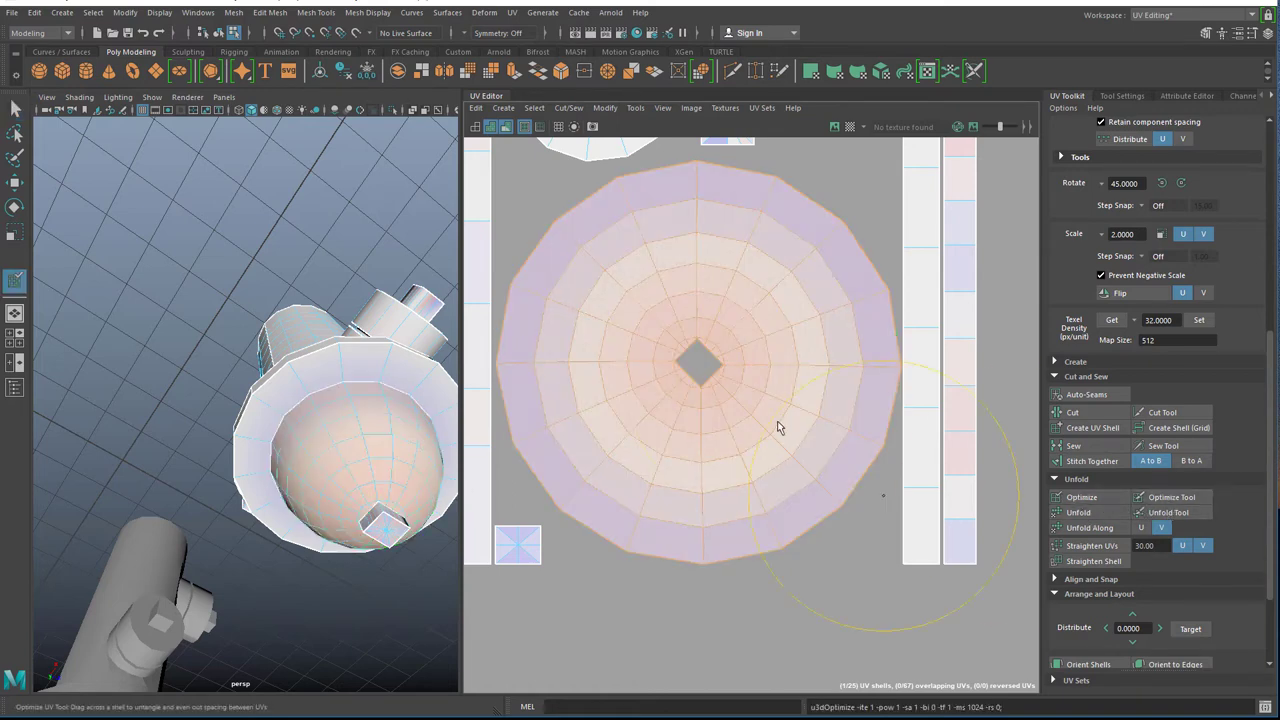
pyautogui.scroll(1, 640, 449)
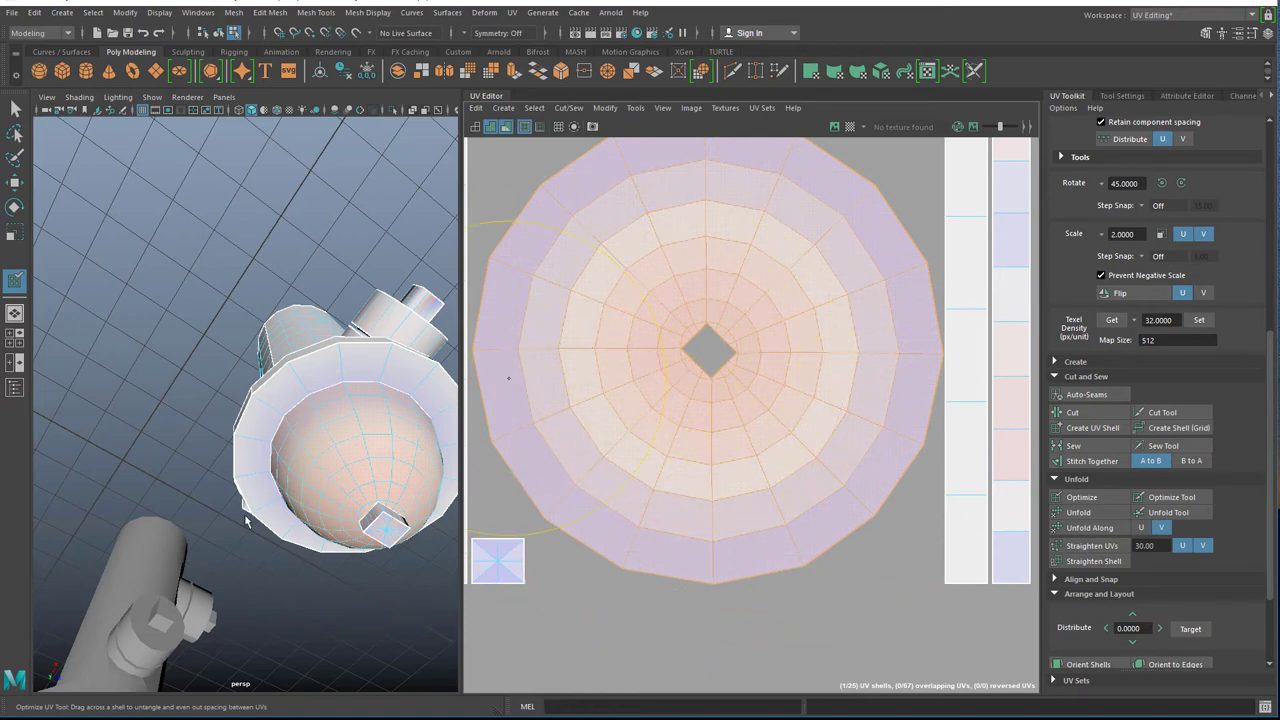
# View the hydrant from the side, leave the Optimize Tool, and unfold the dome's UV shell.
pyautogui.keyDown('alt'); pyautogui.moveTo(234, 554); pyautogui.dragTo(348, 304); pyautogui.keyUp('alt')
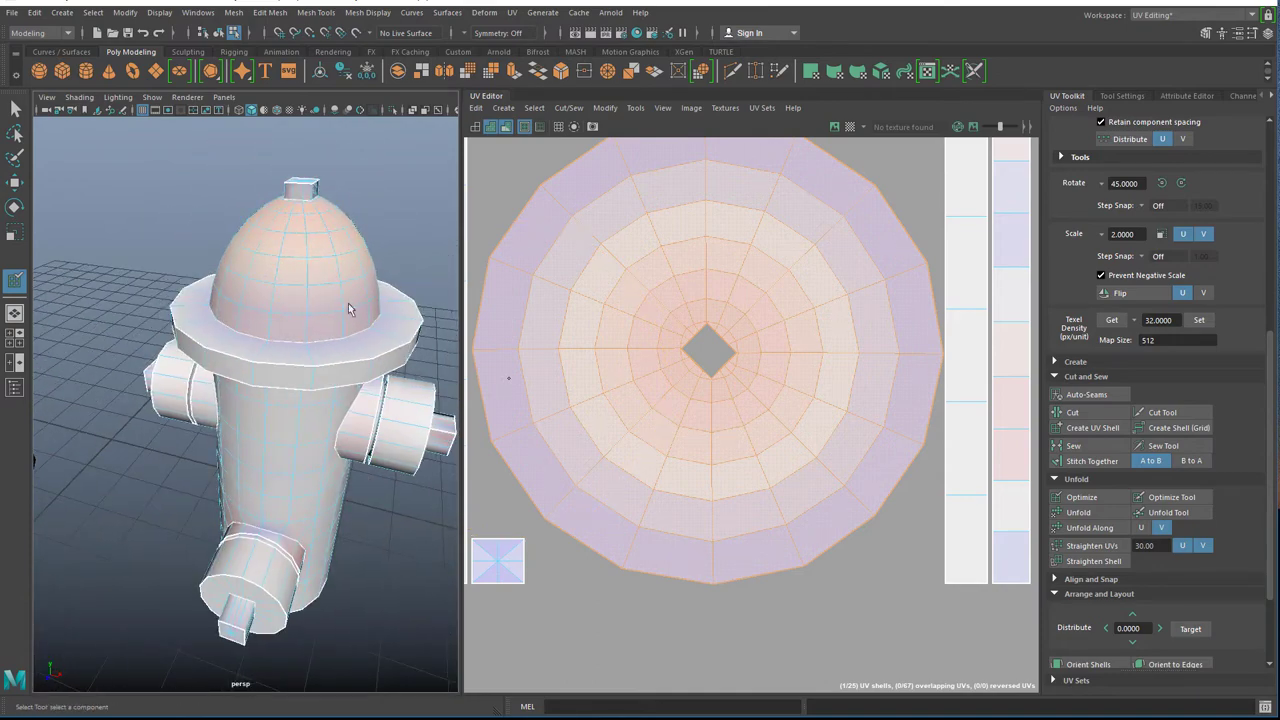
pyautogui.rightClick(625, 337)
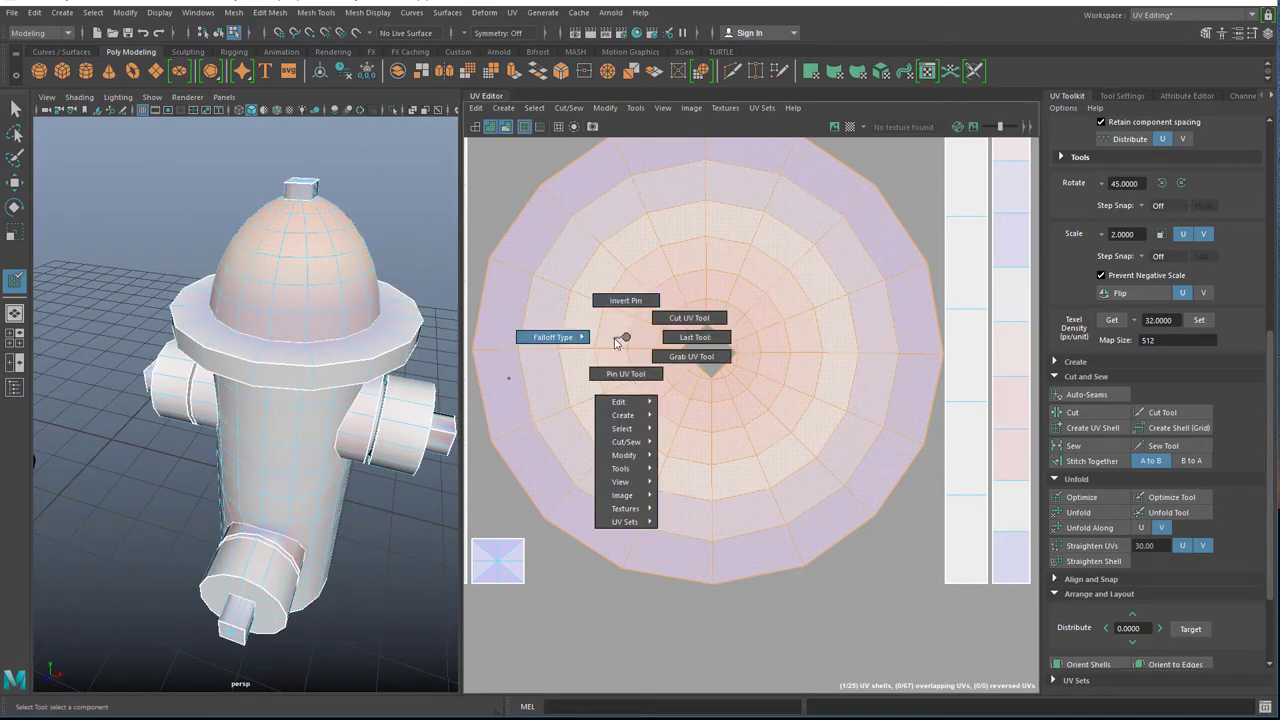
pyautogui.press('q')
pyautogui.moveTo(620, 354); pyautogui.dragTo(587, 340, button='right')
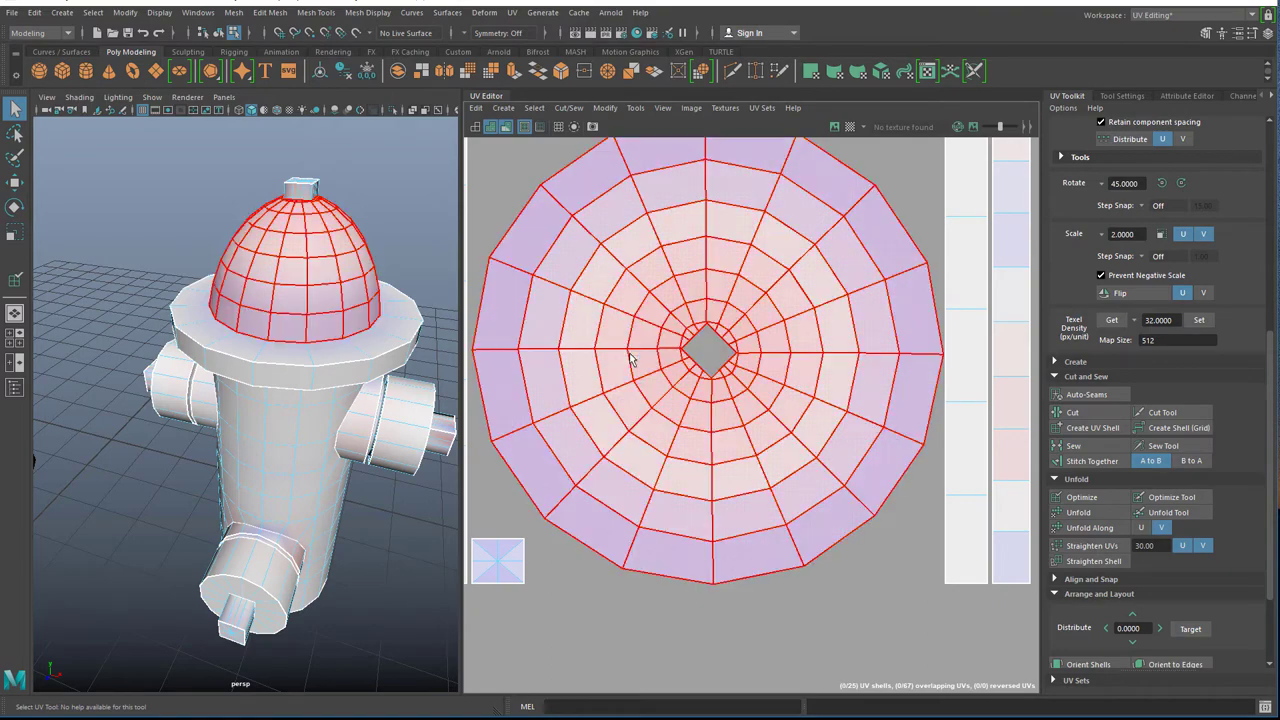
pyautogui.click(630, 359)
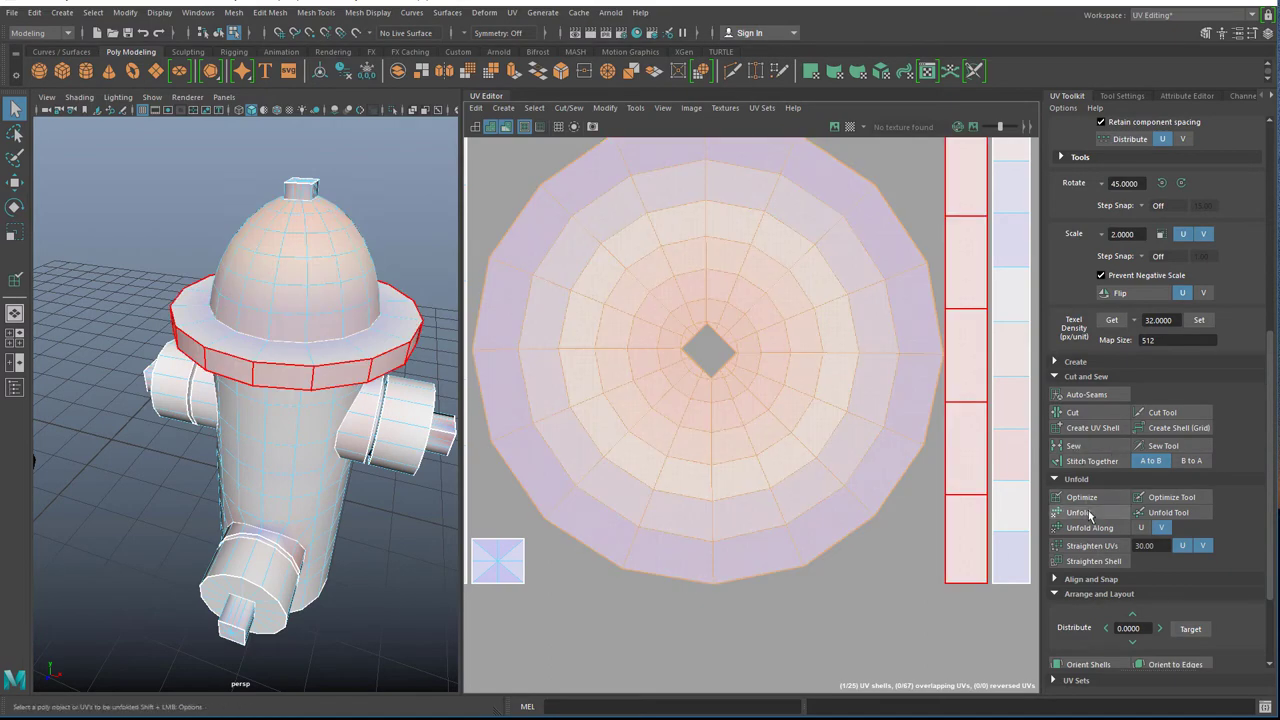
# Unfold the small square nut shell located just above the dome's circular shell in the UV layout.
pyautogui.scroll(-2, 495, 275)
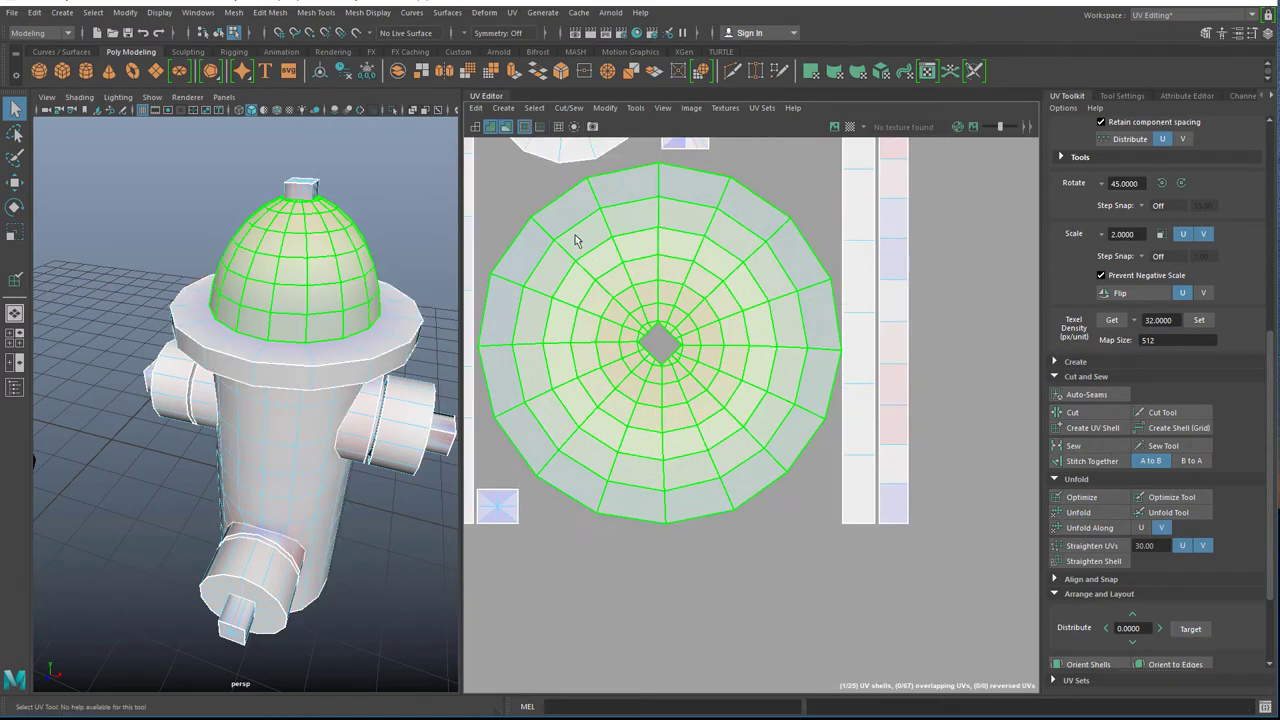
pyautogui.click(502, 206)
pyautogui.scroll(-3, 502, 206)
pyautogui.keyDown('alt'); pyautogui.moveTo(533, 218); pyautogui.dragTo(815, 420, button='middle'); pyautogui.keyUp('alt')
pyautogui.scroll(-1, 815, 420)
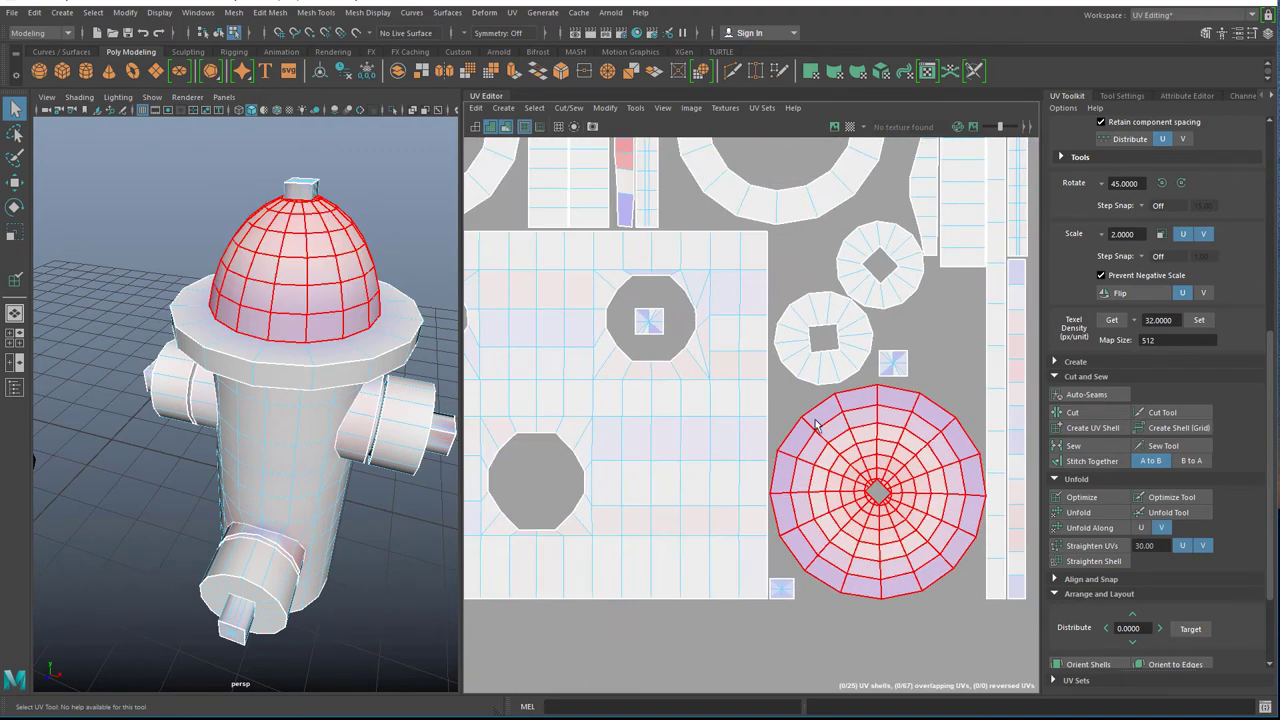
pyautogui.keyDown('alt'); pyautogui.moveTo(864, 378); pyautogui.dragTo(737, 409, button='middle'); pyautogui.keyUp('alt')
pyautogui.scroll(3, 797, 409)
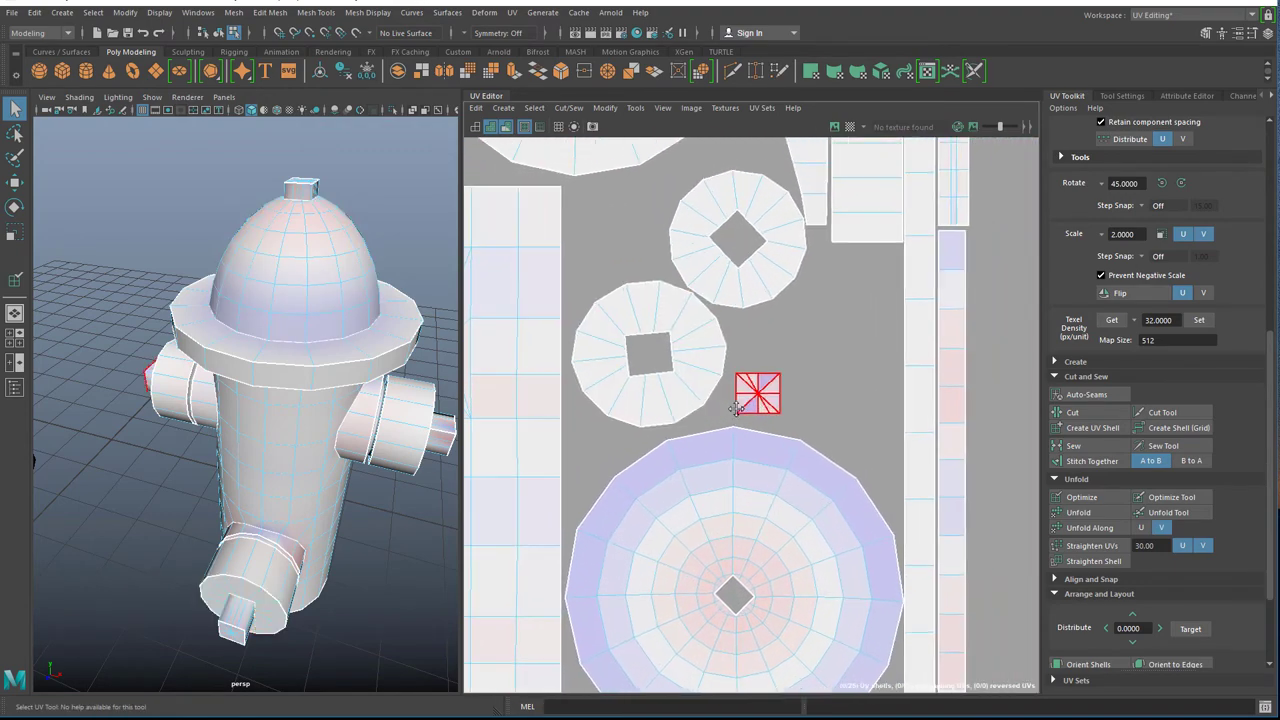
pyautogui.scroll(2, 755, 423)
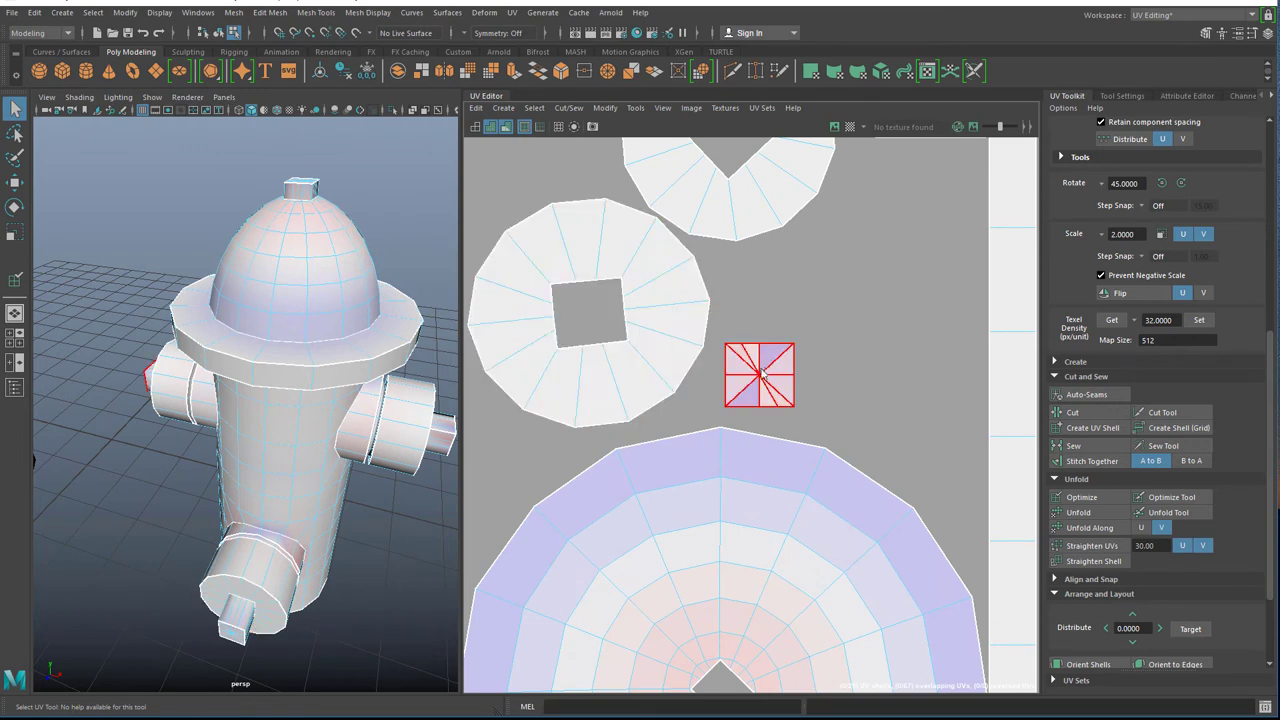
pyautogui.moveTo(762, 373); pyautogui.dragTo(709, 354, button='right')
pyautogui.click(759, 374)
pyautogui.click(1075, 512)
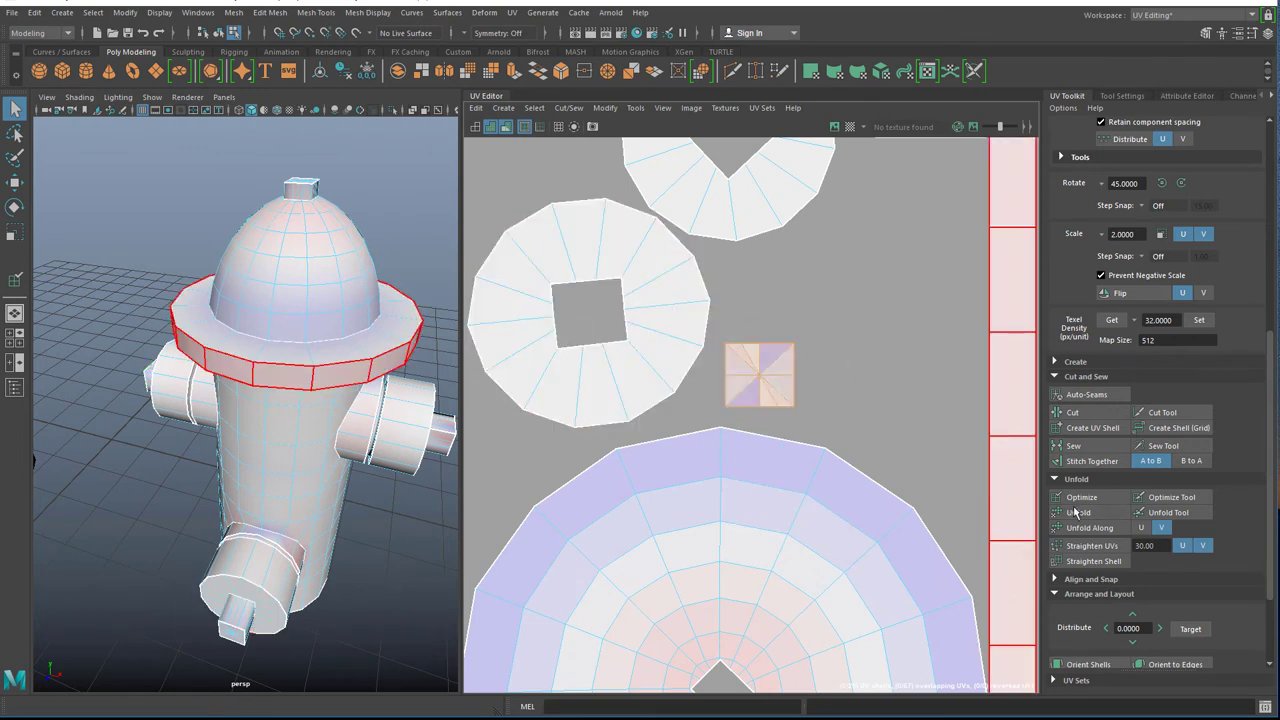
# Unfold the small square nut shell inside the body shell's upper-right hole.
pyautogui.scroll(-2, 657, 355)
pyautogui.keyDown('alt'); pyautogui.moveTo(630, 367); pyautogui.dragTo(996, 416, button='middle'); pyautogui.keyUp('alt')
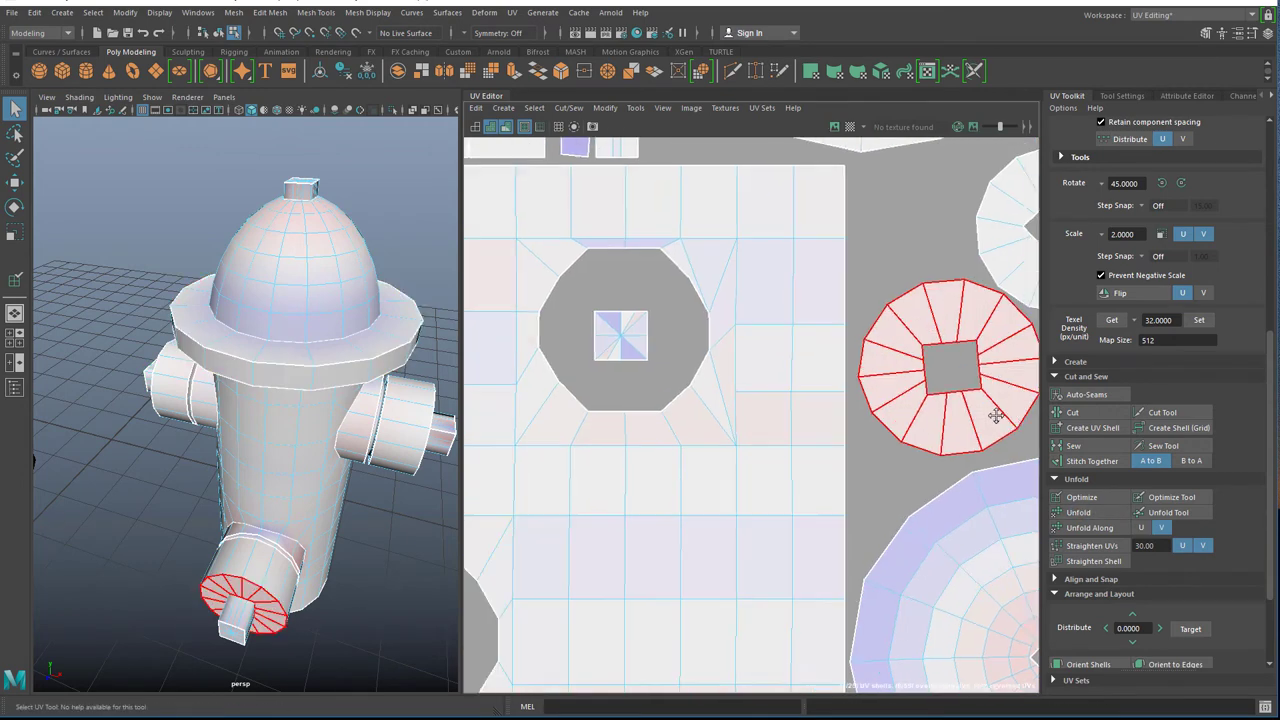
pyautogui.click(668, 340)
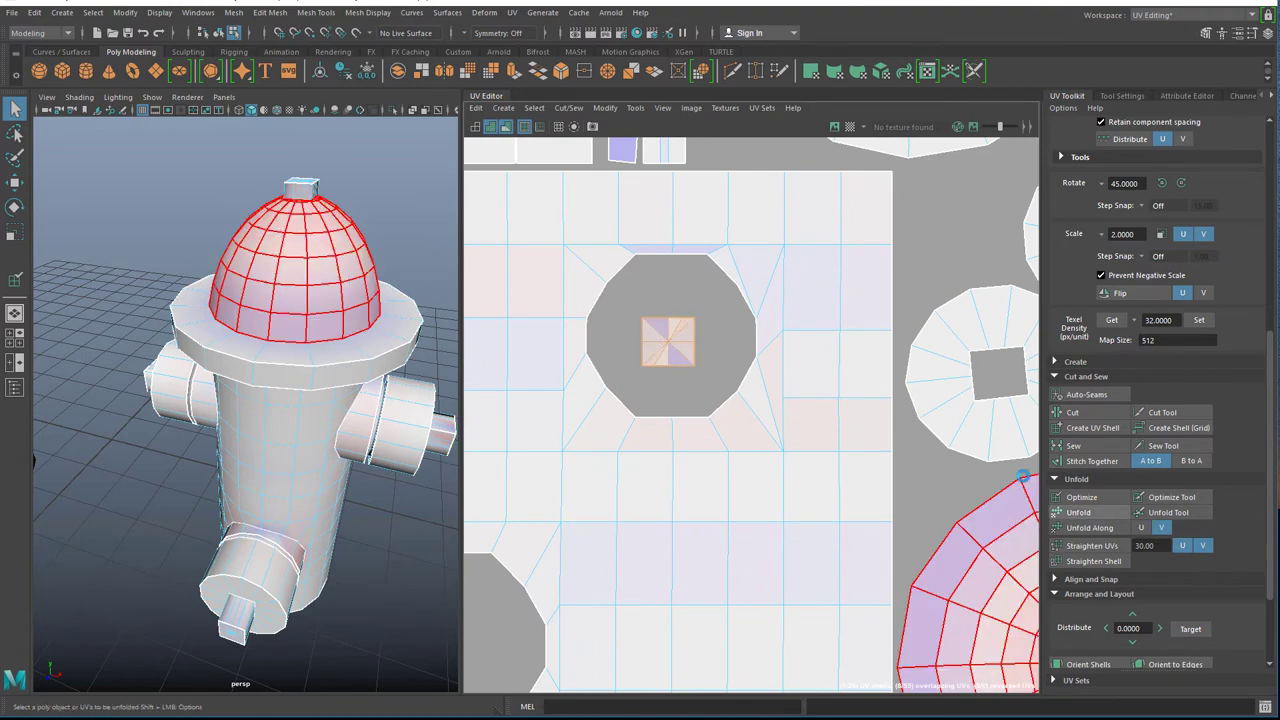
# Unfold the distorted, wavy strip shell of the front nozzle's collar along U.
pyautogui.scroll(-5, 676, 344)
pyautogui.keyDown('alt'); pyautogui.moveTo(650, 219); pyautogui.dragTo(686, 413, button='middle'); pyautogui.keyUp('alt')
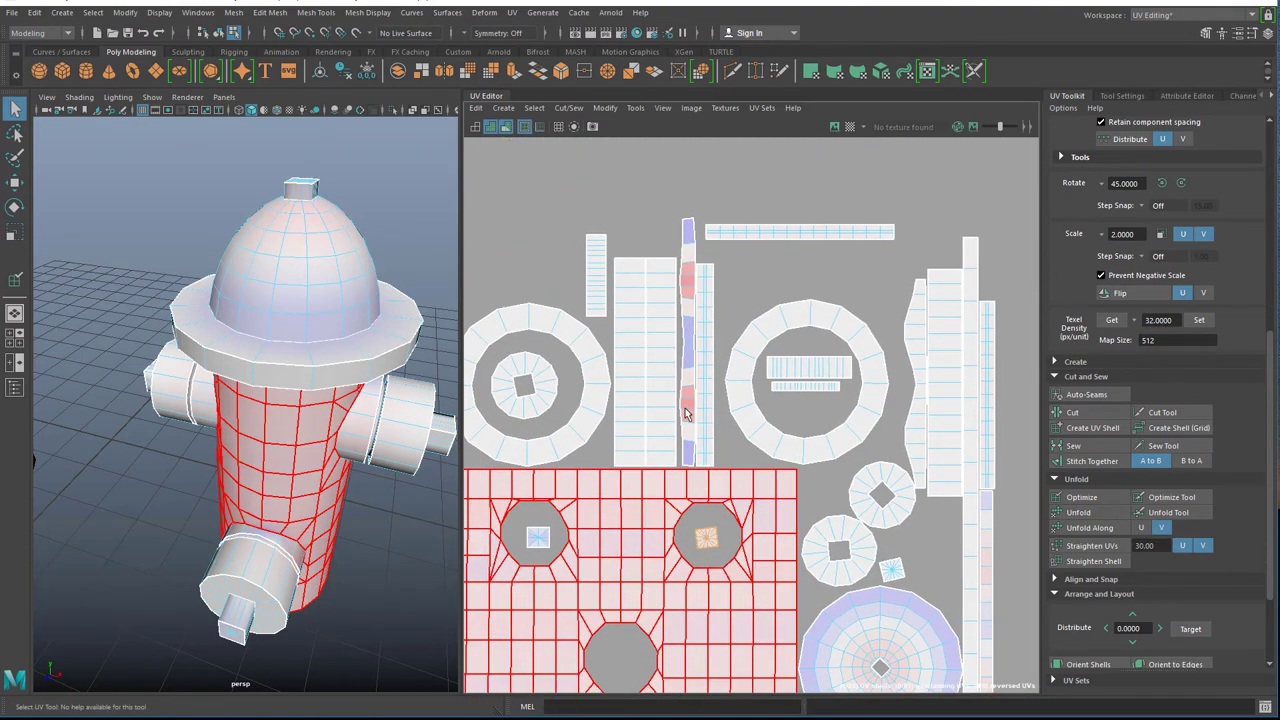
pyautogui.scroll(2, 686, 413)
pyautogui.click(690, 362)
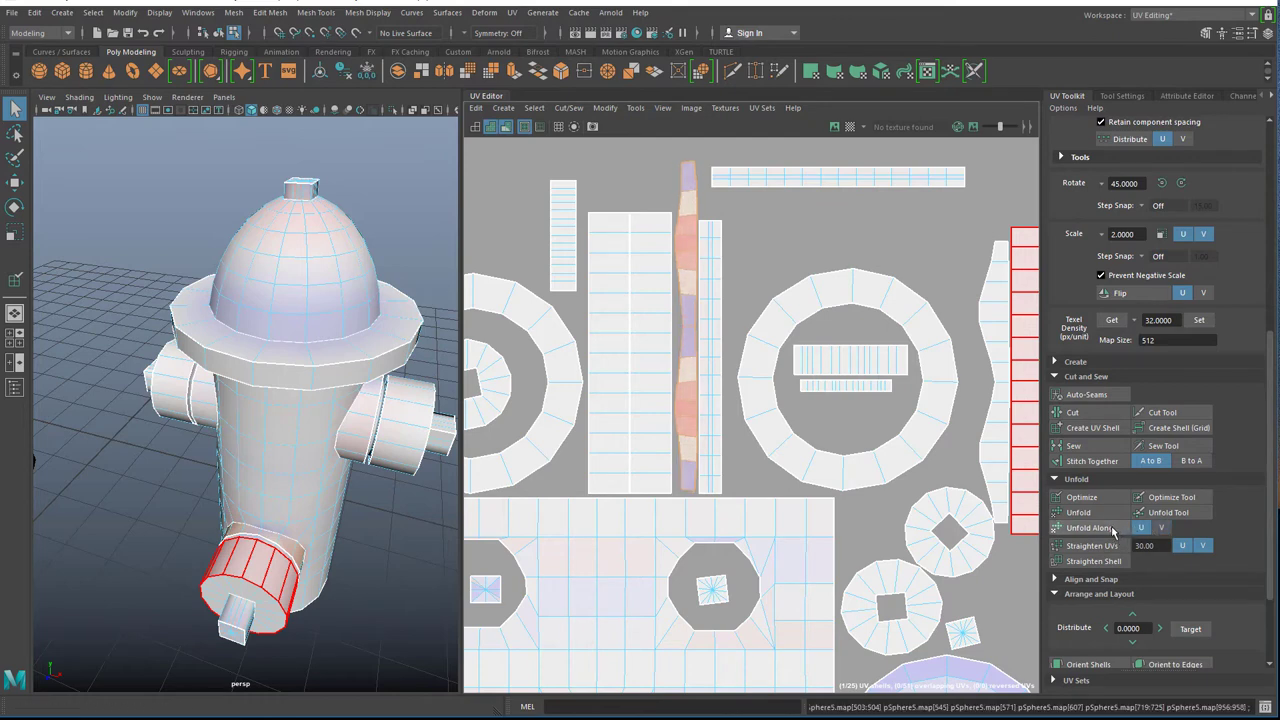
pyautogui.click(1161, 527)
pyautogui.click(1100, 528)
pyautogui.click(1100, 528)
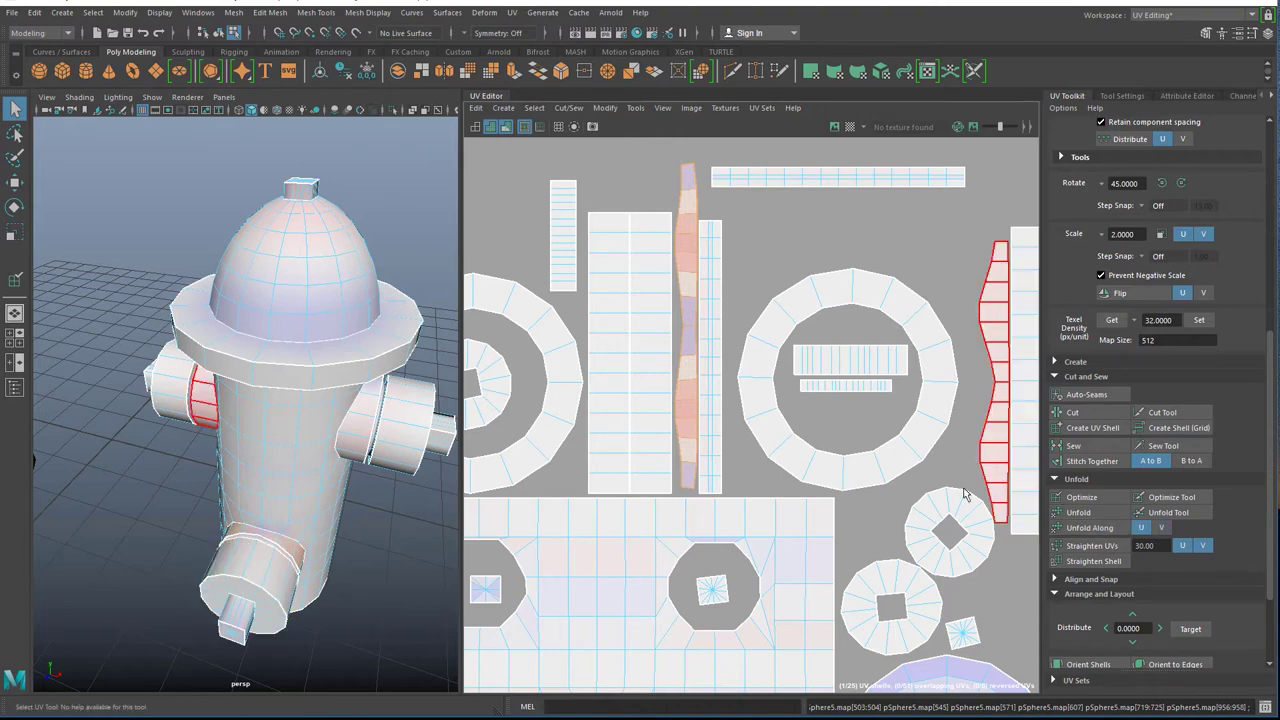
# Unfold the front nozzle's square nut shell inside the body shell's upper-left hole.
pyautogui.scroll(-2, 848, 489)
pyautogui.scroll(-2, 765, 560)
pyautogui.keyDown('alt'); pyautogui.moveTo(765, 562); pyautogui.dragTo(736, 350, button='middle'); pyautogui.keyUp('alt')
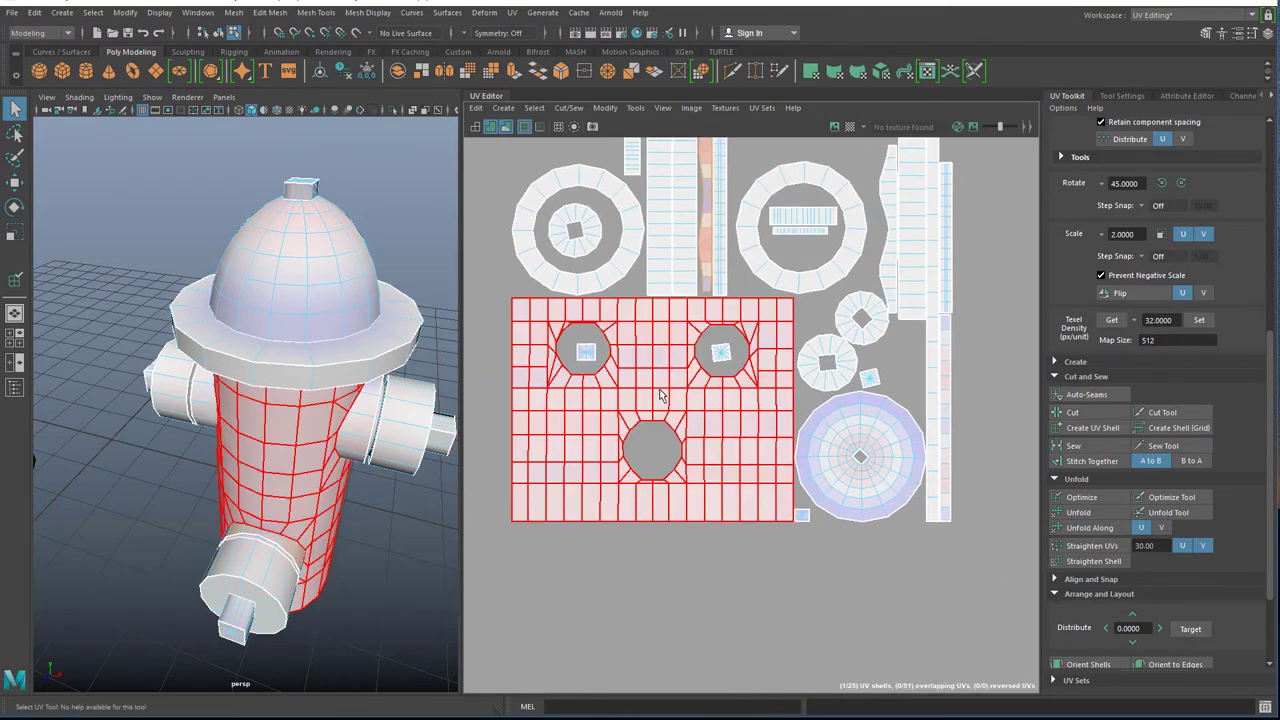
pyautogui.scroll(3, 661, 388)
pyautogui.click(560, 338)
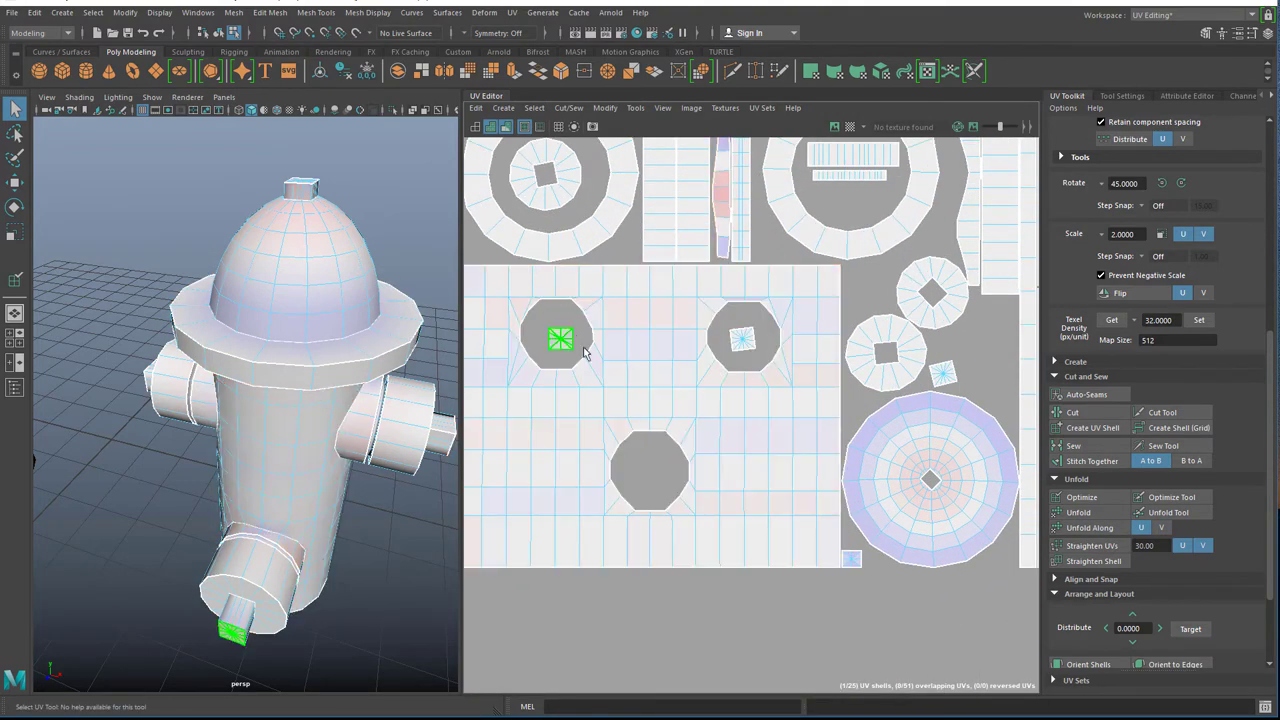
pyautogui.click(1075, 512)
# Rotate the tilted square nut shell above the dome's circular shell until its sides are level.
pyautogui.keyDown('alt'); pyautogui.moveTo(767, 390); pyautogui.dragTo(559, 520, button='middle'); pyautogui.keyUp('alt')
pyautogui.scroll(2, 752, 508)
pyautogui.keyDown('alt'); pyautogui.moveTo(752, 515); pyautogui.dragTo(785, 351, button='middle'); pyautogui.keyUp('alt')
pyautogui.scroll(2, 780, 360)
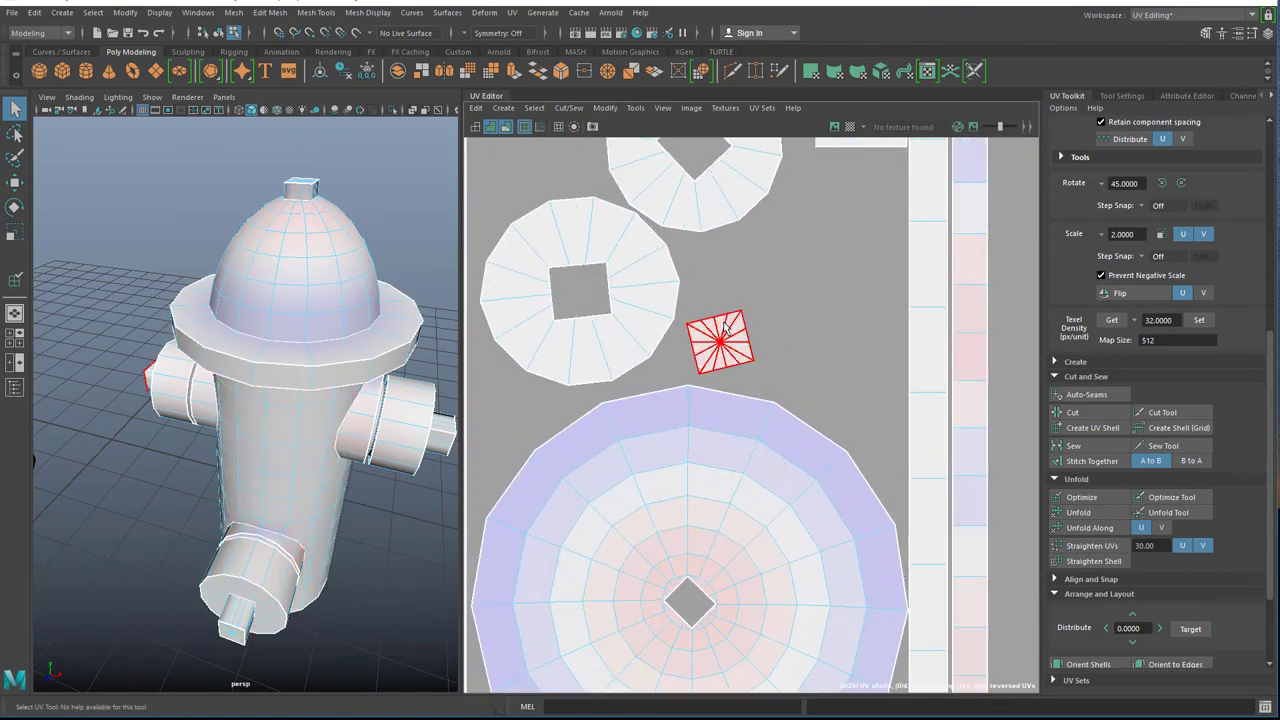
pyautogui.click(721, 341)
pyautogui.press('e')
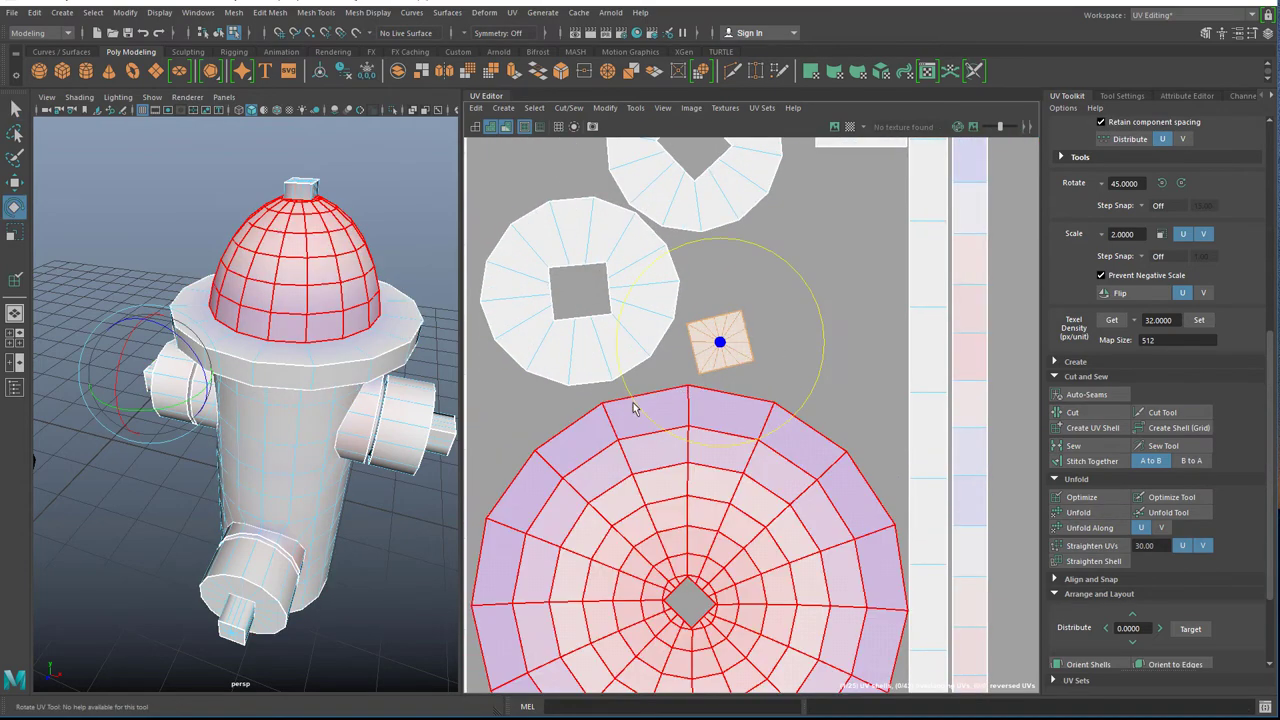
pyautogui.moveTo(643, 418); pyautogui.dragTo(617, 404)
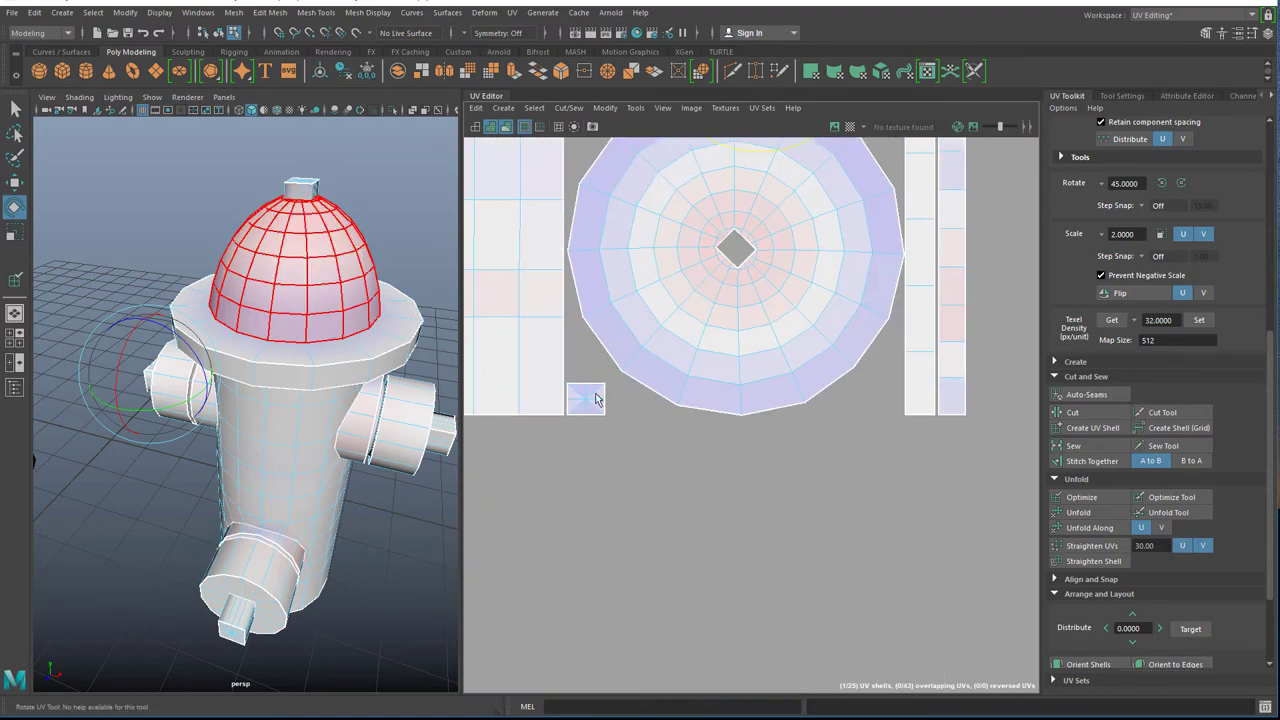
# Try to straighten the shared border edges between the front nozzle's wavy collar strip and its neighbouring narrow strip shell.
pyautogui.scroll(-3, 634, 345)
pyautogui.keyDown('alt'); pyautogui.moveTo(634, 345); pyautogui.dragTo(814, 632, button='middle'); pyautogui.keyUp('alt')
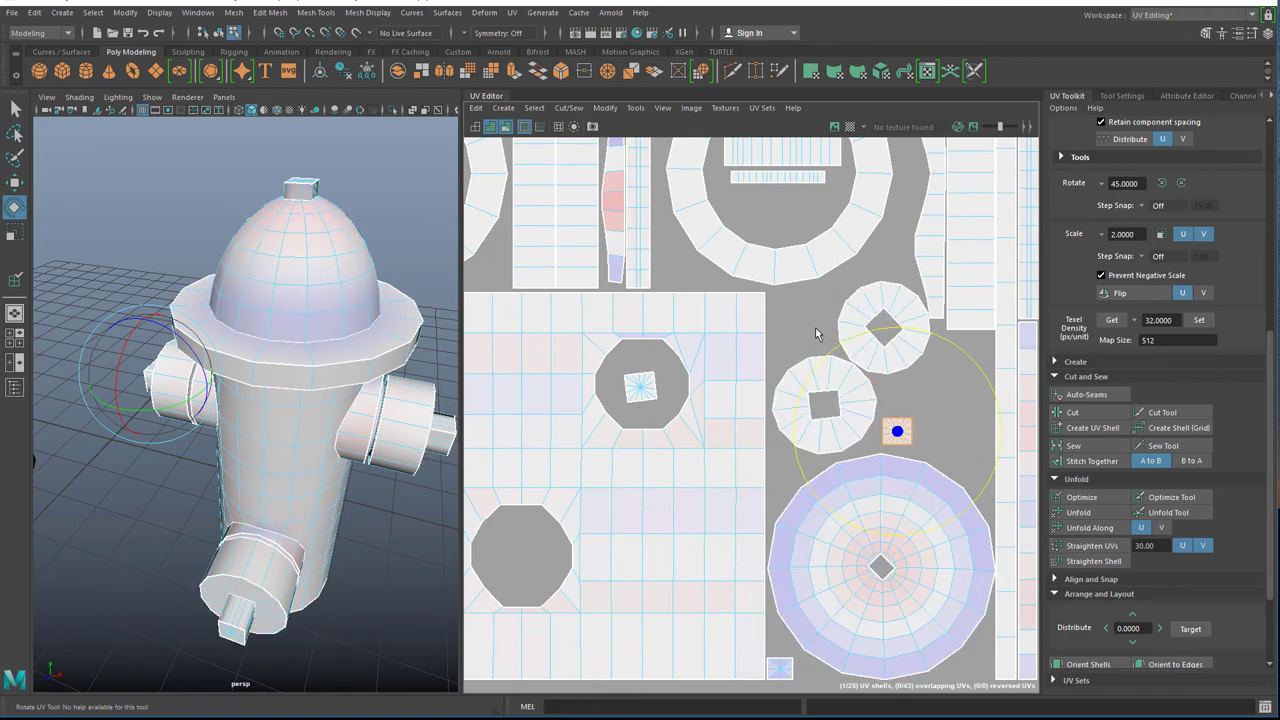
pyautogui.click(757, 319)
pyautogui.scroll(-5, 730, 395)
pyautogui.keyDown('alt'); pyautogui.moveTo(657, 428); pyautogui.dragTo(675, 620, button='middle'); pyautogui.keyUp('alt')
pyautogui.scroll(4, 677, 600)
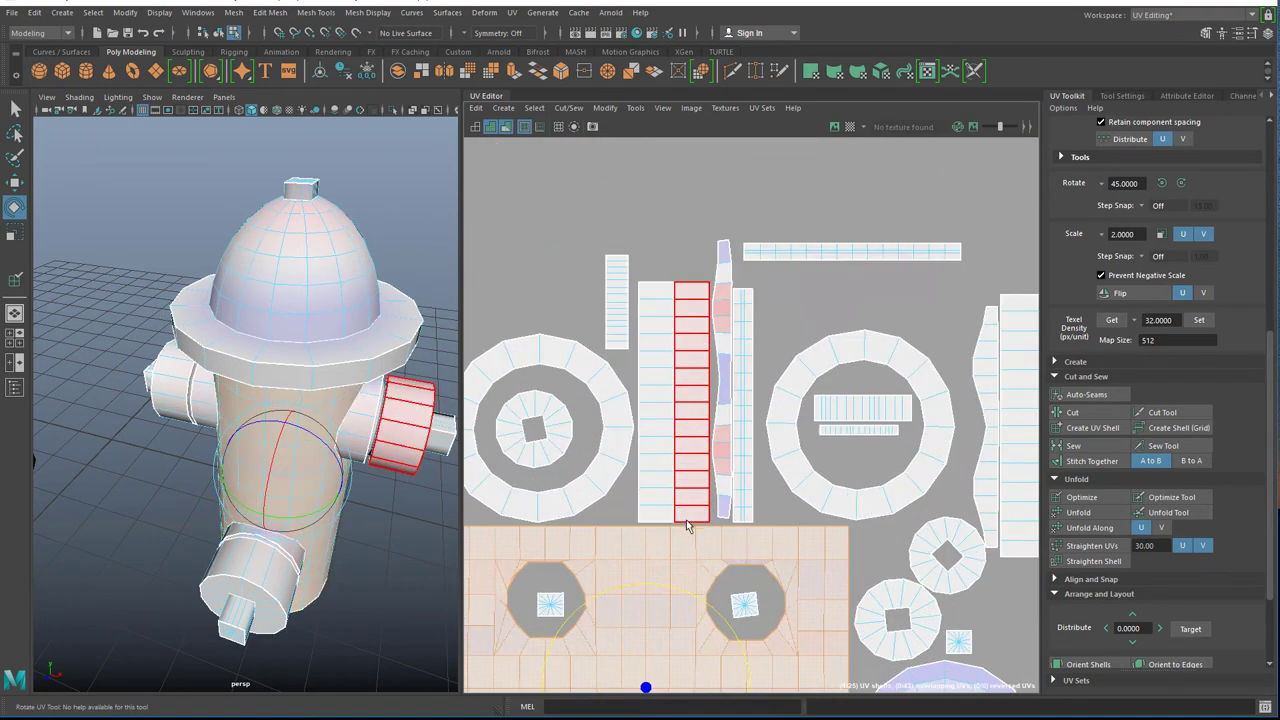
pyautogui.scroll(3, 687, 527)
pyautogui.rightClick(752, 289)
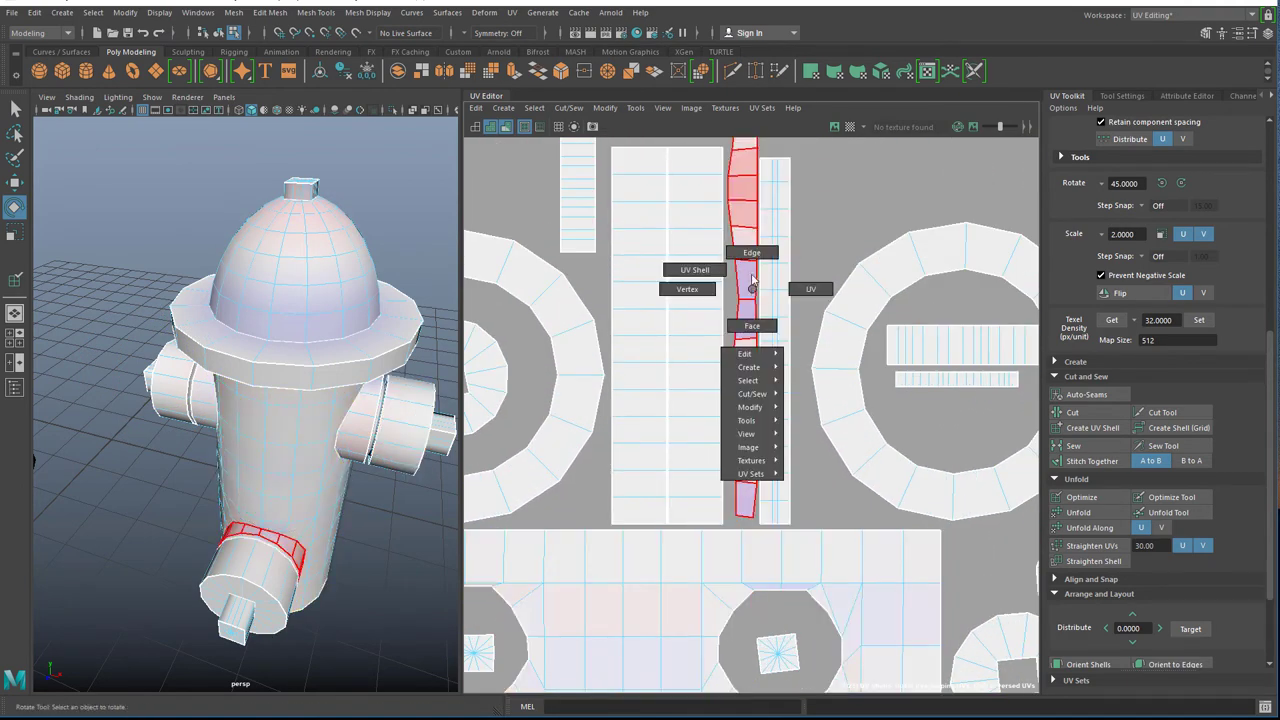
pyautogui.click(752, 280)
pyautogui.doubleClick(757, 288)
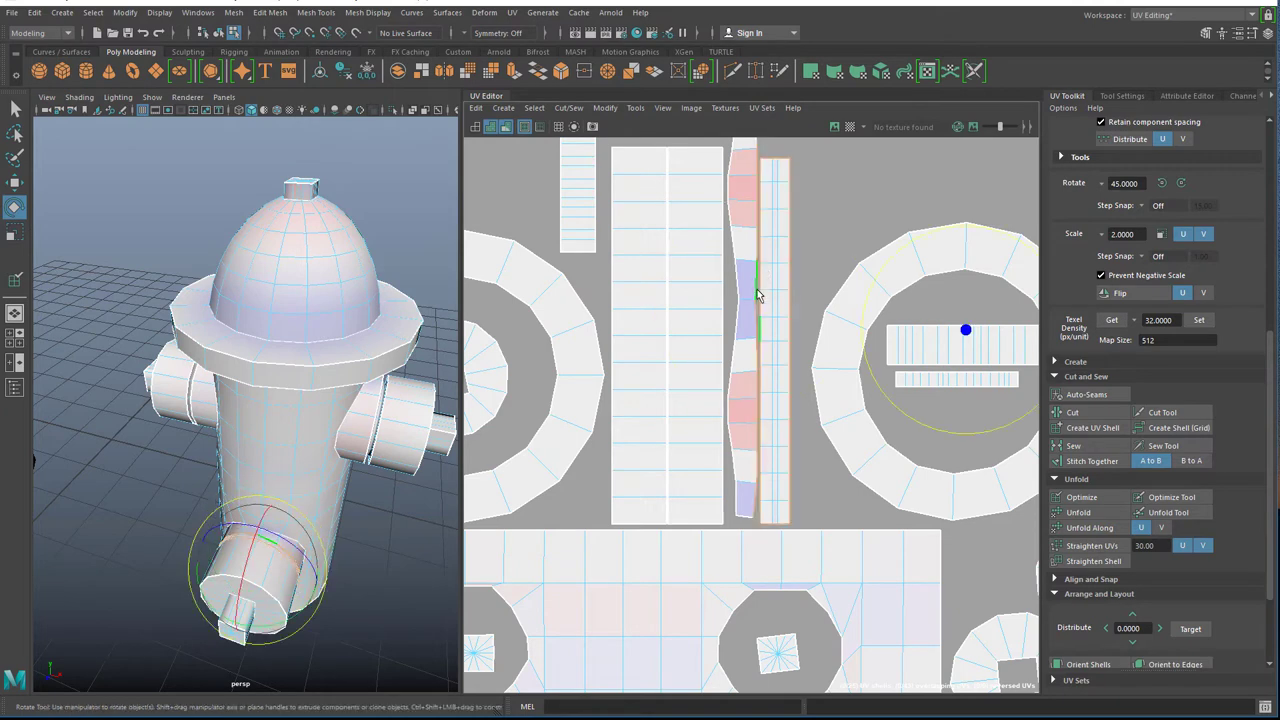
pyautogui.scroll(-2, 744, 366)
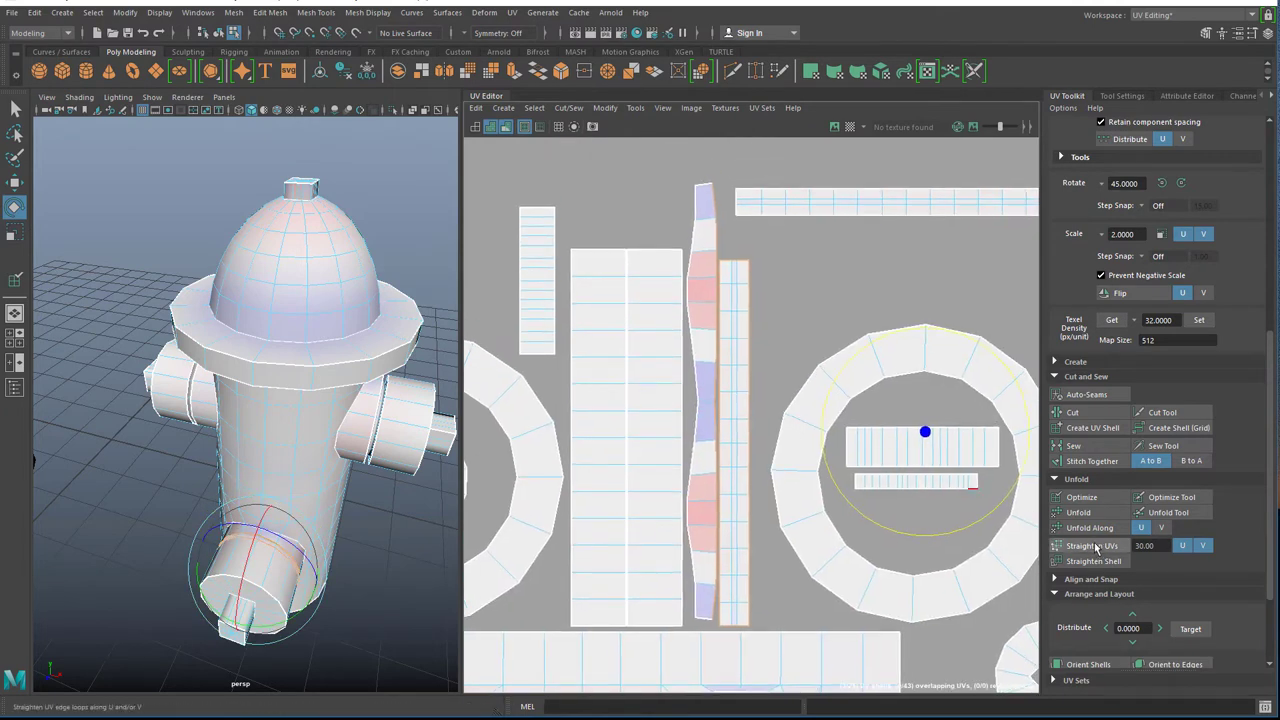
pyautogui.click(1095, 546)
pyautogui.click(808, 270)
pyautogui.scroll(-2, 808, 270)
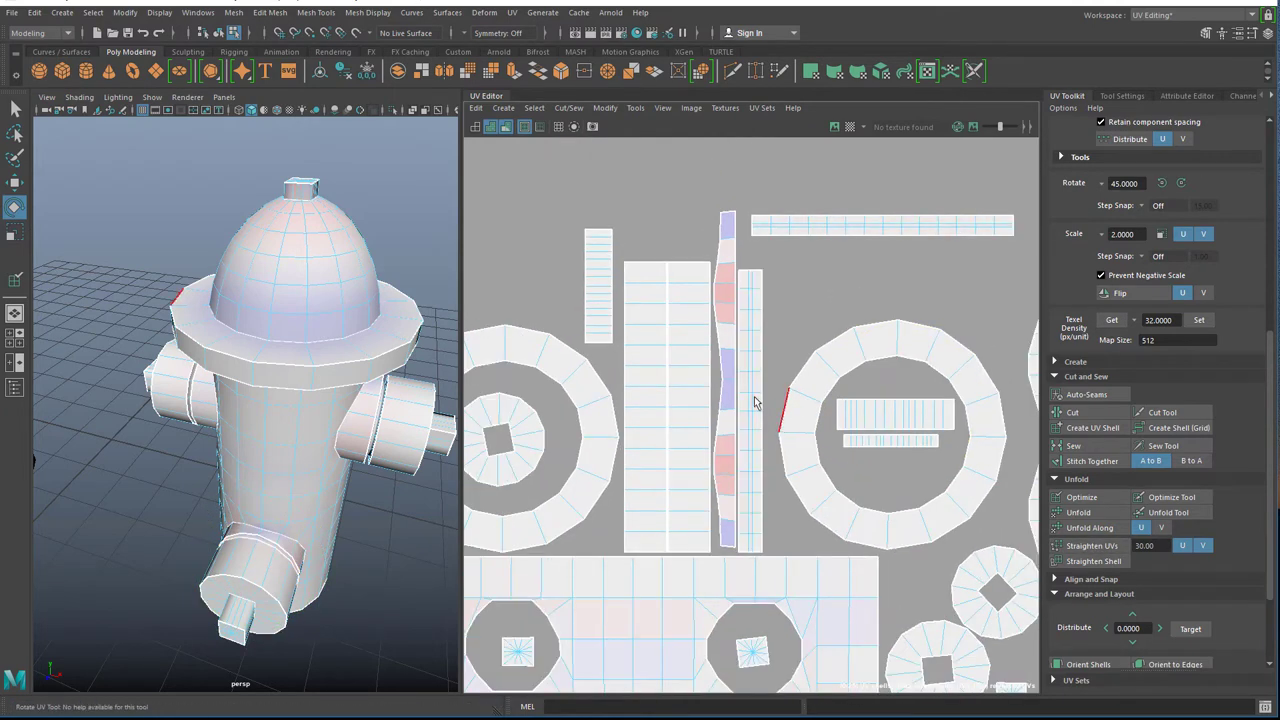
# Undo the unfold along U of the front nozzle's wavy collar strip shell.
pyautogui.keyDown('alt'); pyautogui.moveTo(764, 392); pyautogui.dragTo(523, 146, button='middle'); pyautogui.keyUp('alt')
pyautogui.scroll(-5, 626, 357)
pyautogui.keyDown('alt'); pyautogui.moveTo(730, 467); pyautogui.dragTo(835, 562, button='middle'); pyautogui.keyUp('alt')
pyautogui.scroll(4, 797, 431)
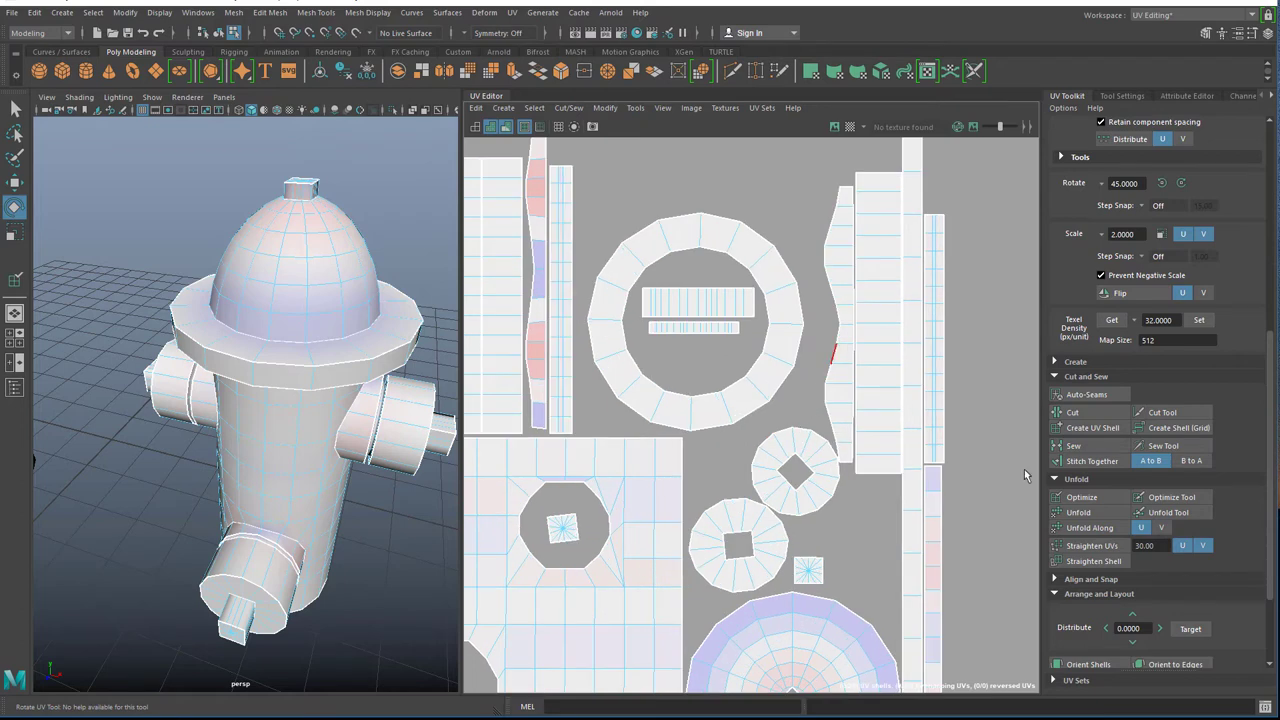
pyautogui.keyDown('alt'); pyautogui.moveTo(620, 394); pyautogui.dragTo(751, 449, button='middle'); pyautogui.keyUp('alt')
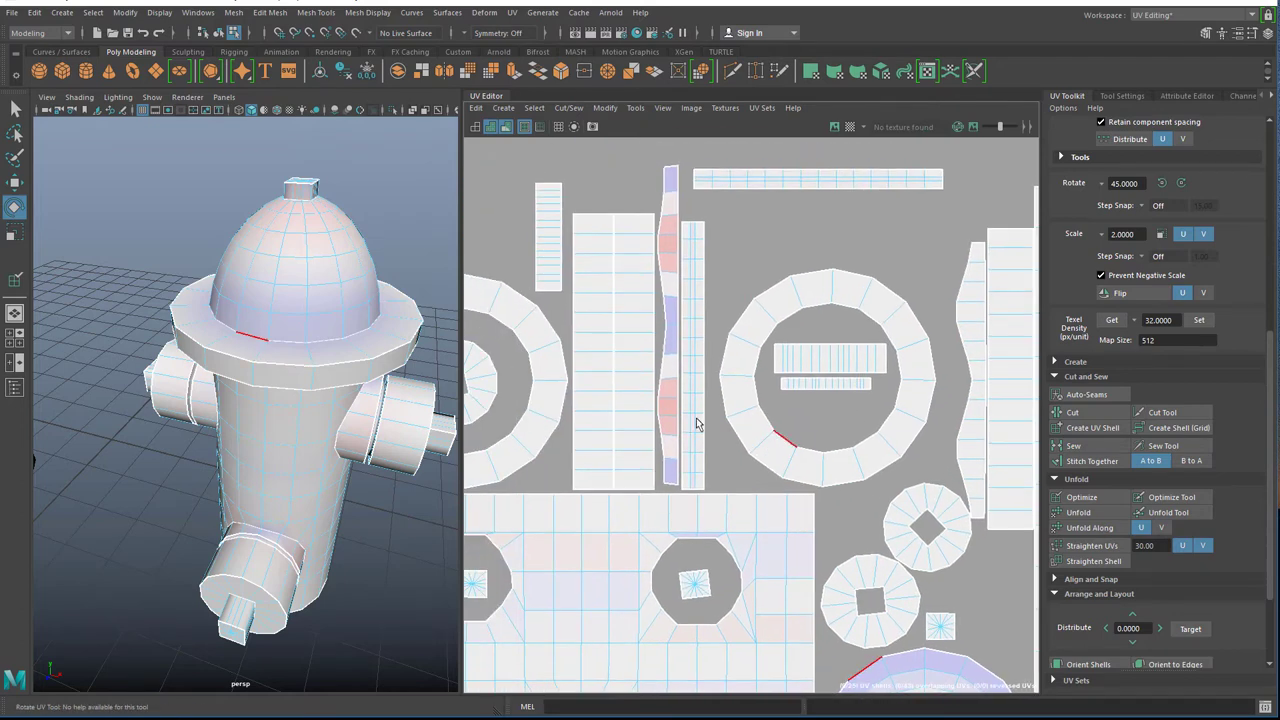
pyautogui.click(669, 280)
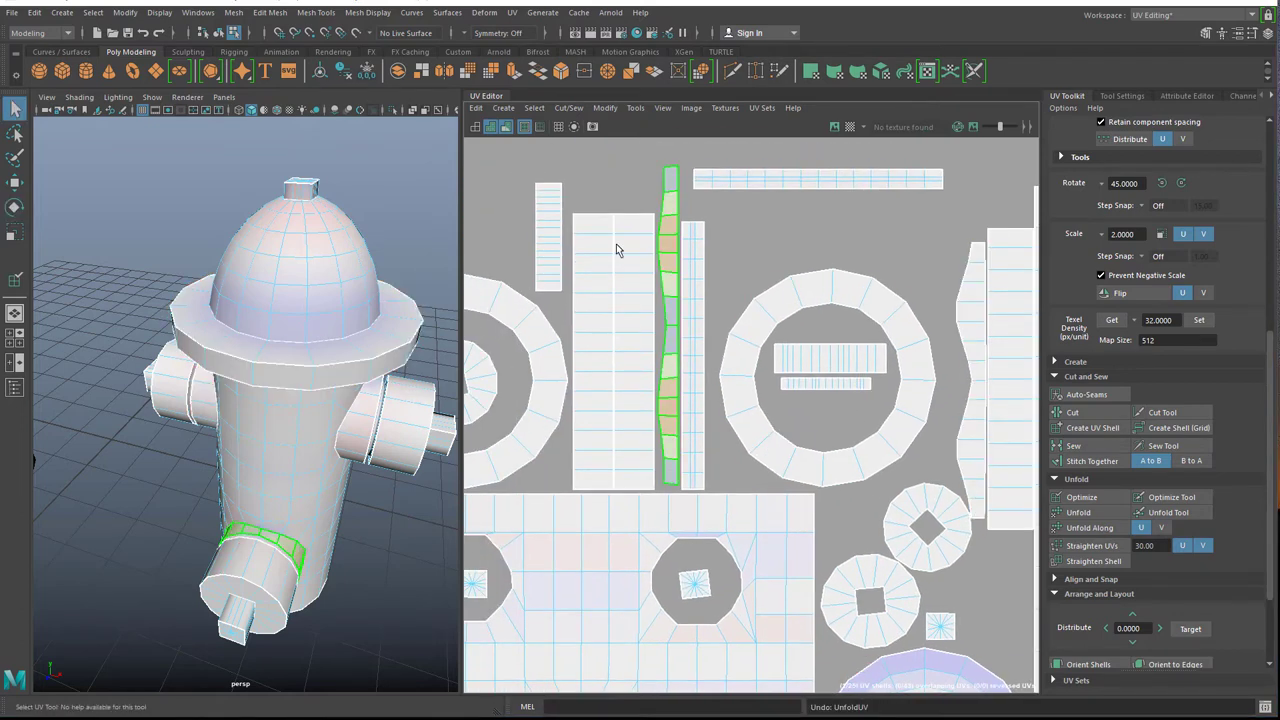
pyautogui.press('q')
pyautogui.click(716, 318)
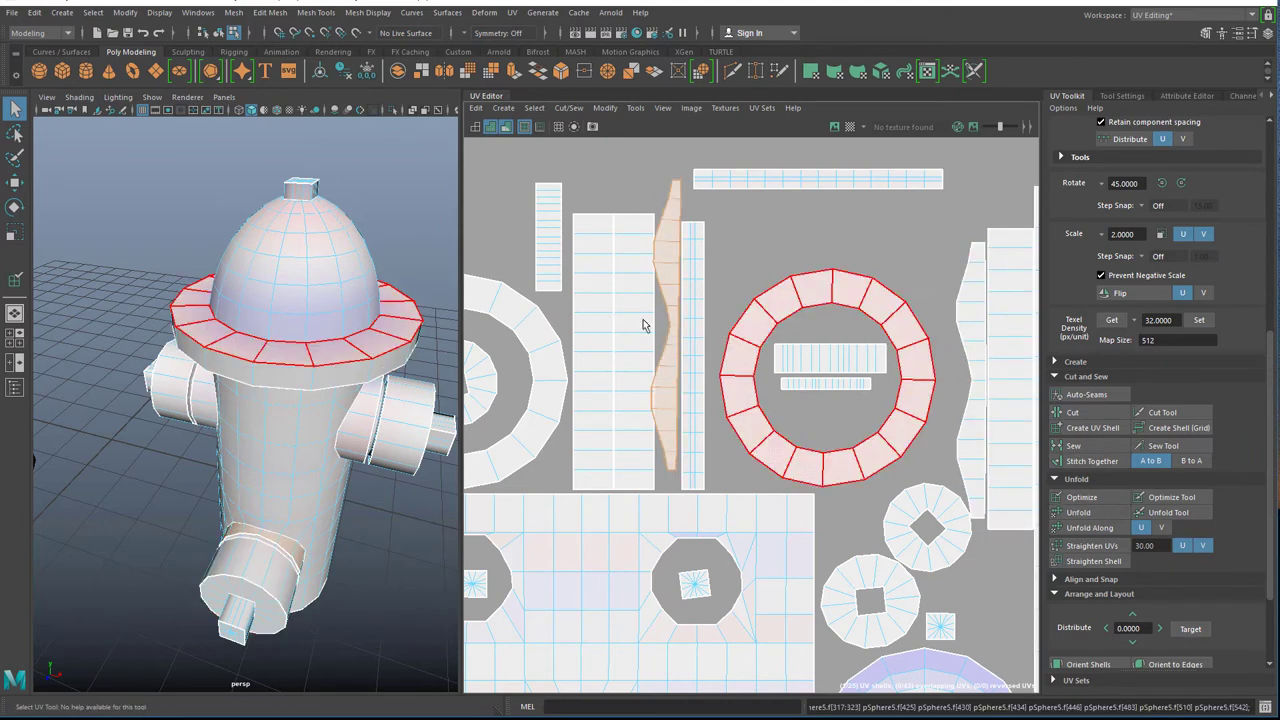
# Try to straighten all UVs of the restored wavy collar strip shell, then undo it.
pyautogui.scroll(4, 634, 329)
pyautogui.keyDown('alt'); pyautogui.moveTo(700, 238); pyautogui.dragTo(695, 338, button='middle'); pyautogui.keyUp('alt')
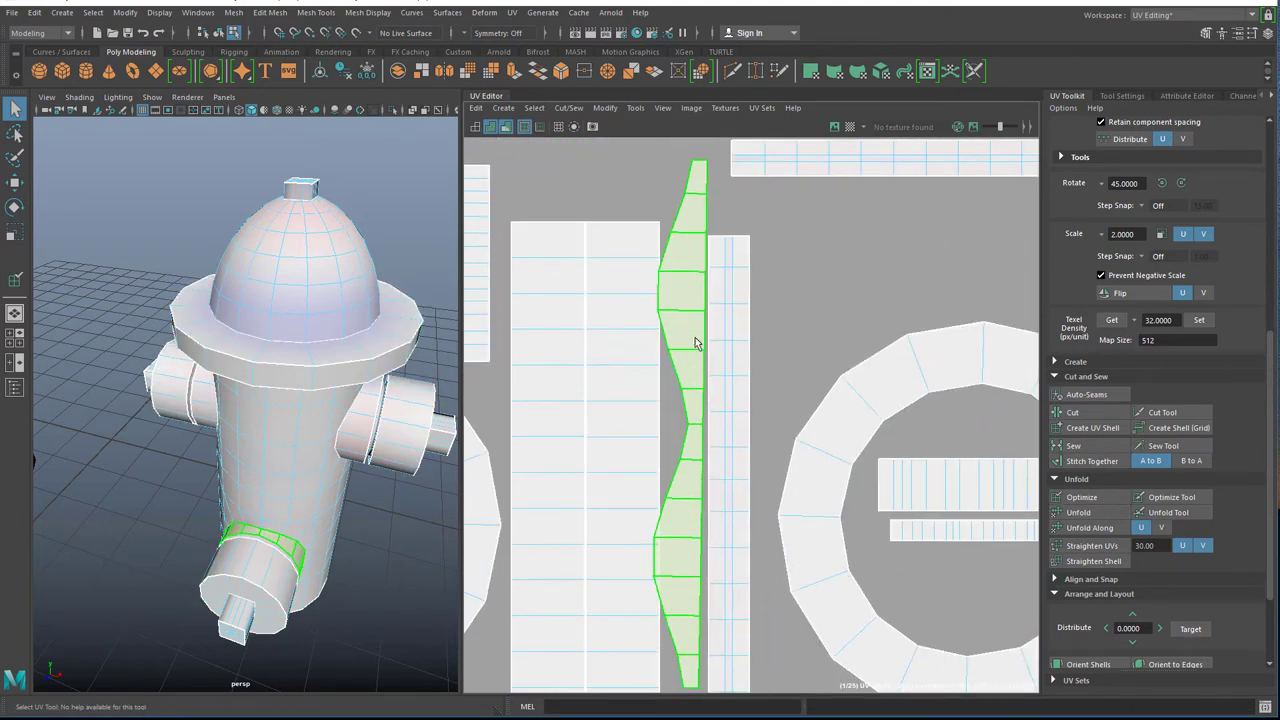
pyautogui.click(1080, 548)
pyautogui.hotkey('ctrl', 'z')
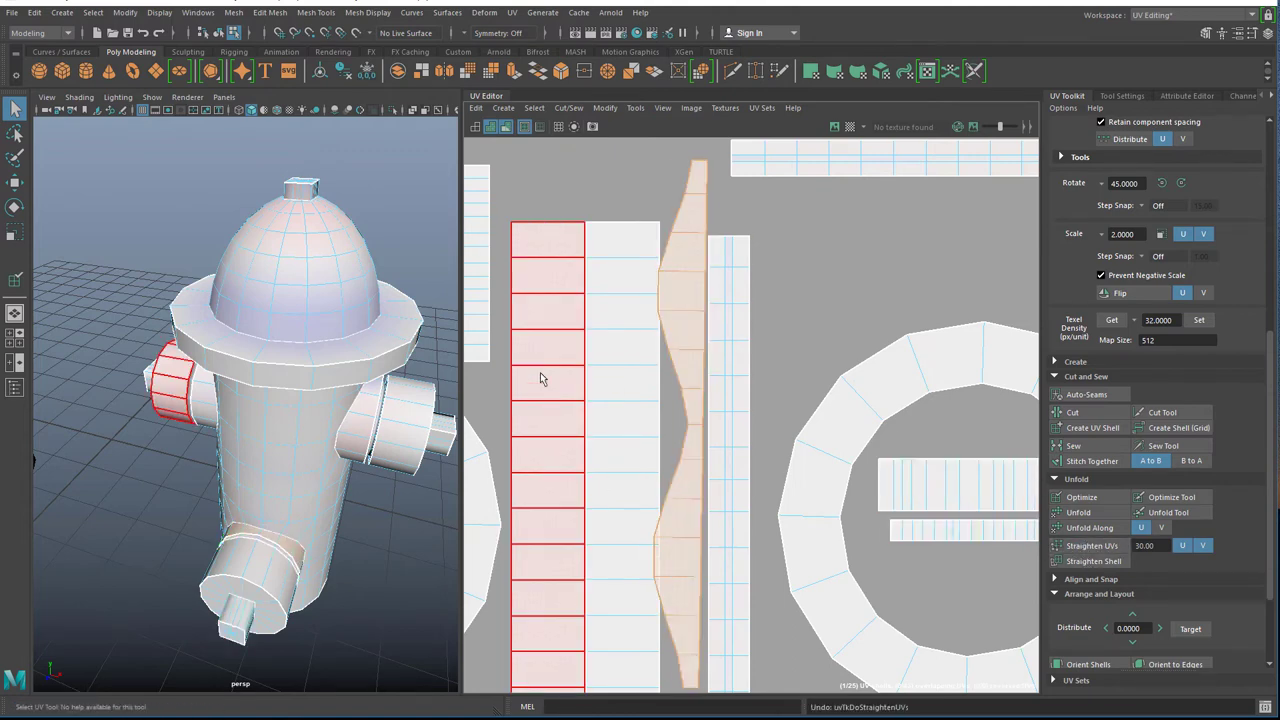
# Straighten the wavy collar strip's long border edges in U and V at 30, and shift them slightly along U.
pyautogui.moveTo(693, 276); pyautogui.dragTo(697, 243, button='right')
pyautogui.click(699, 212)
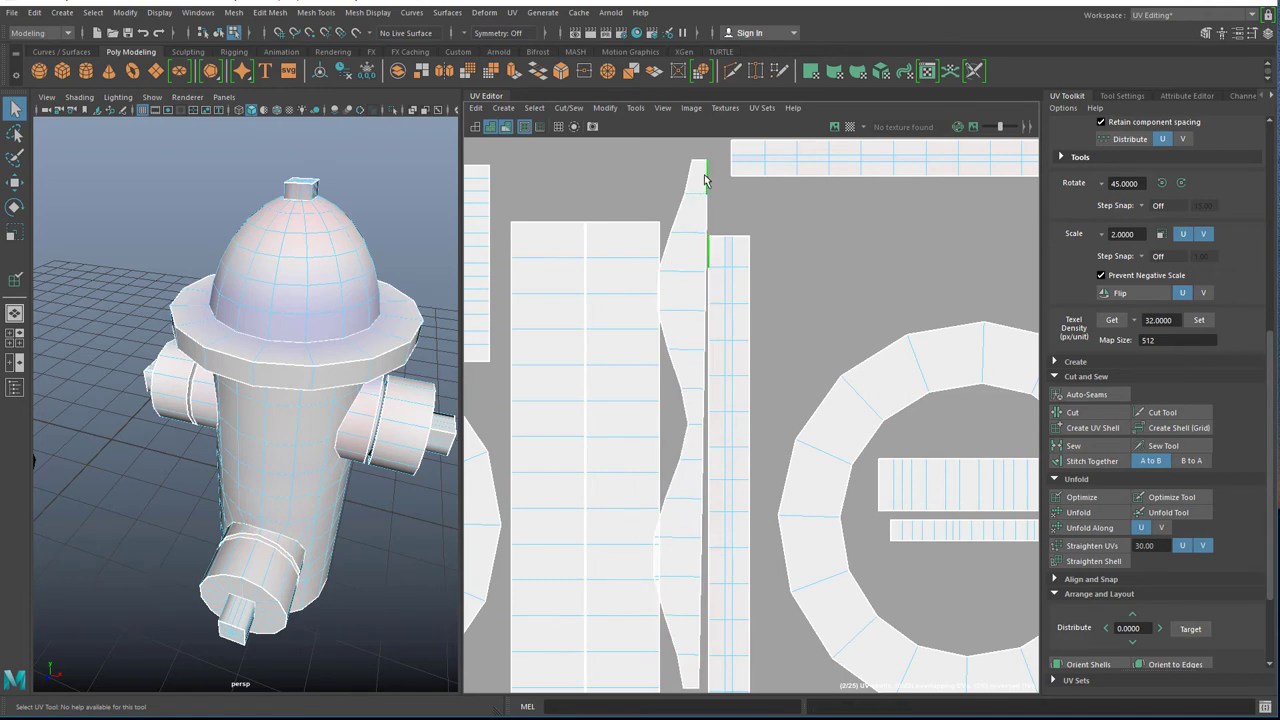
pyautogui.keyDown('alt'); pyautogui.moveTo(707, 632); pyautogui.dragTo(690, 559, button='middle'); pyautogui.keyUp('alt')
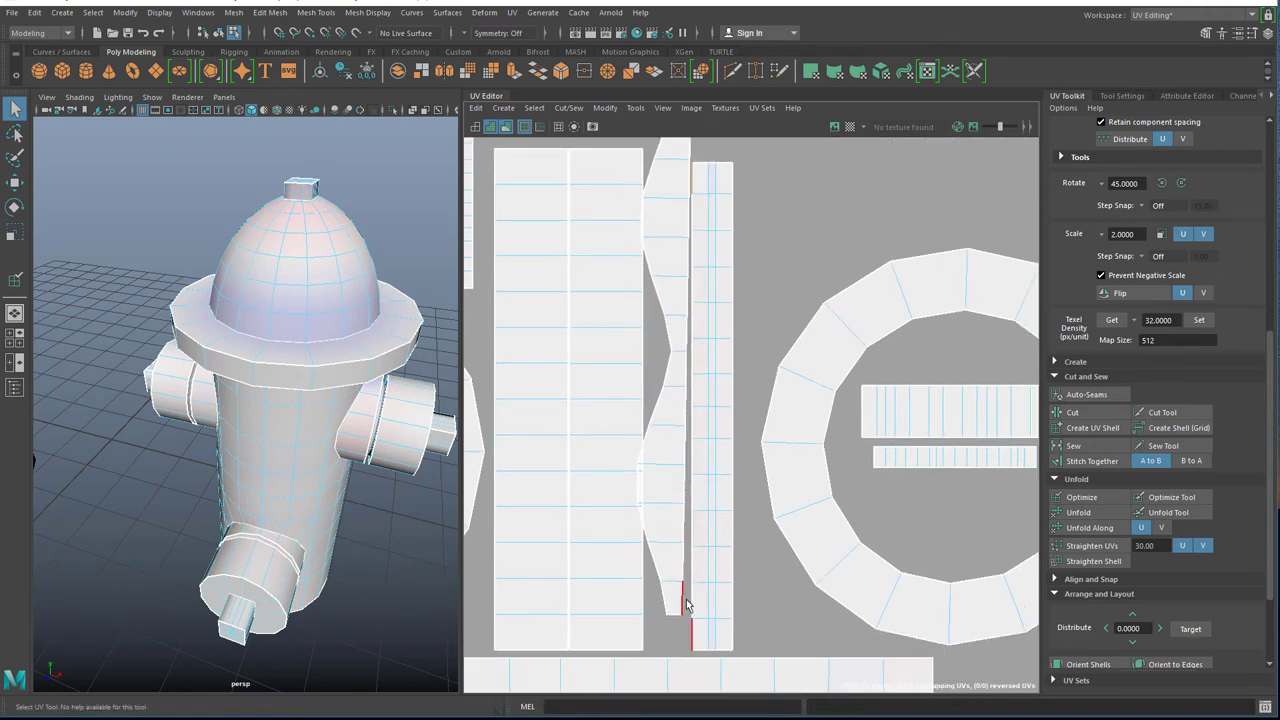
pyautogui.doubleClick(681, 600)
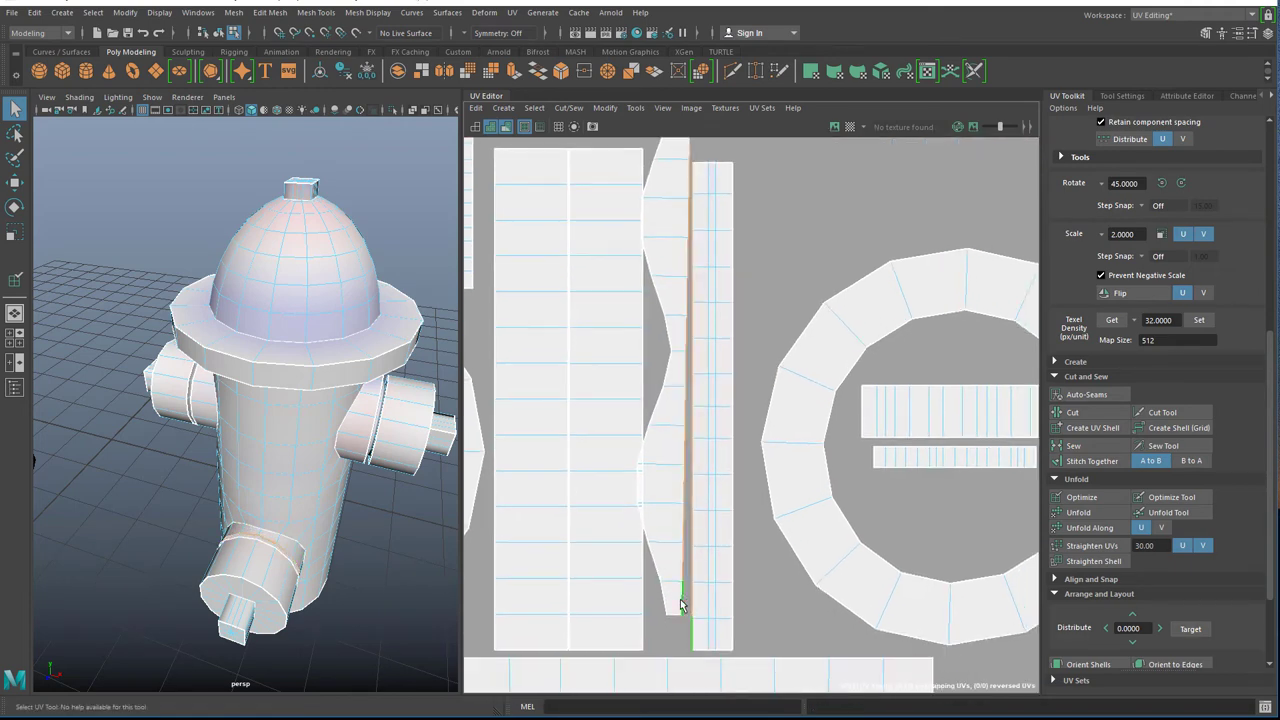
pyautogui.click(1080, 546)
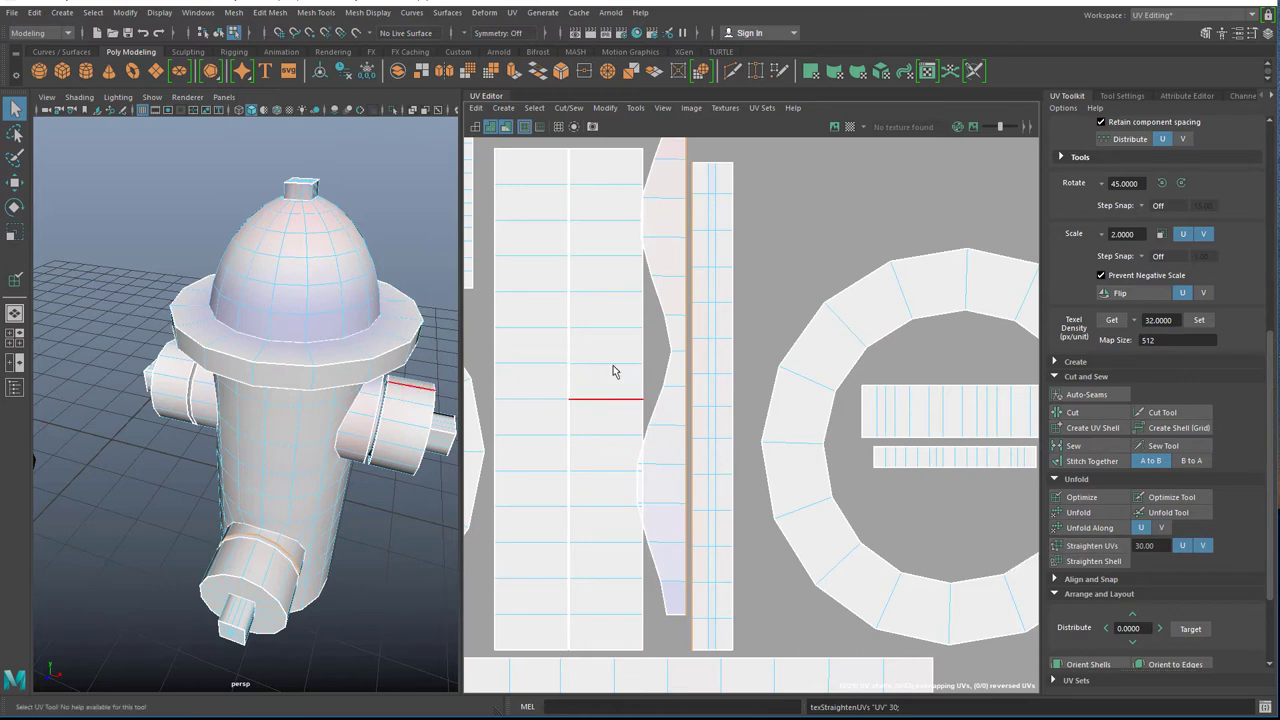
pyautogui.press('w')
pyautogui.moveTo(801, 370); pyautogui.dragTo(800, 378)
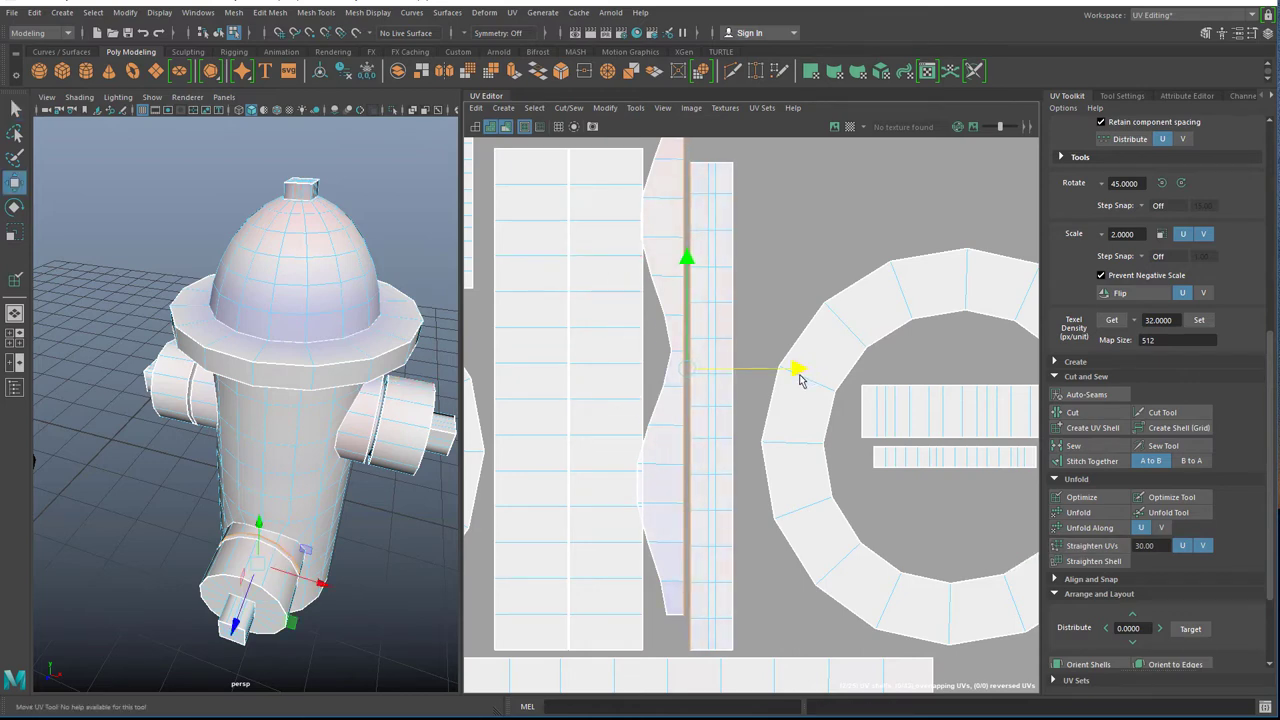
# Shift the wavy collar strip shell and the adjacent narrow strip shell together slightly along U.
pyautogui.press('q')
pyautogui.moveTo(665, 248); pyautogui.dragTo(612, 230, button='right')
pyautogui.click(656, 253)
pyautogui.keyDown('shift'); pyautogui.click(711, 382); pyautogui.keyUp('shift')
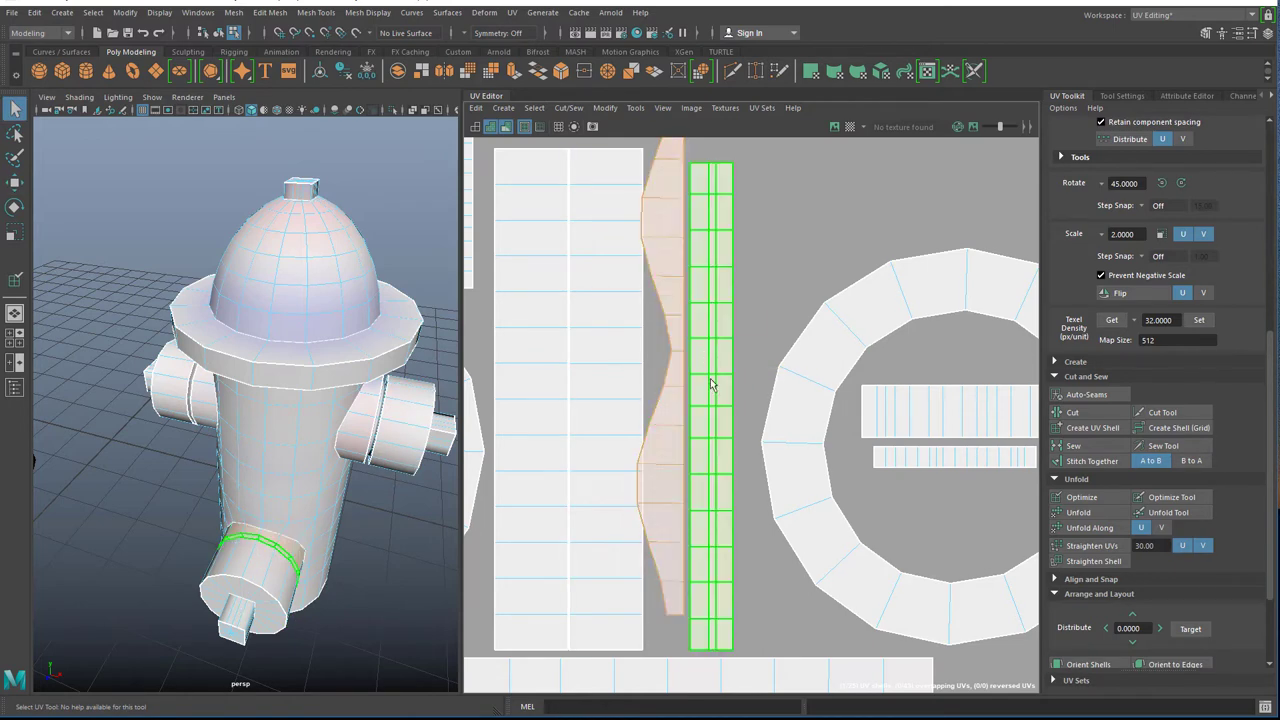
pyautogui.scroll(-1, 727, 386)
pyautogui.scroll(-1, 727, 388)
pyautogui.press('w')
pyautogui.moveTo(776, 374); pyautogui.dragTo(787, 376)
pyautogui.click(825, 239)
pyautogui.scroll(-5, 693, 309)
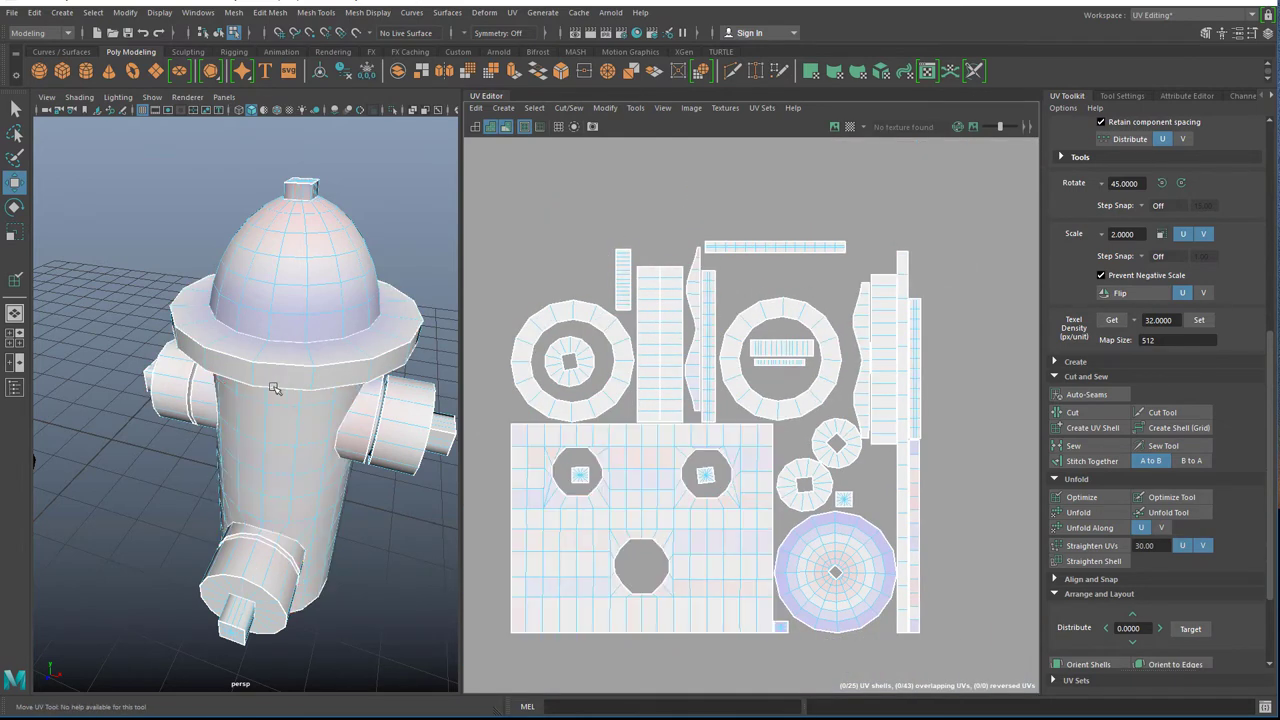
# Return the hydrant to object mode, clear the selection, and save the scene.
pyautogui.moveTo(288, 386); pyautogui.dragTo(342, 369, button='right')
pyautogui.scroll(-5, 344, 470)
pyautogui.keyDown('alt'); pyautogui.moveTo(340, 470); pyautogui.dragTo(174, 467); pyautogui.keyUp('alt')
pyautogui.scroll(5, 287, 491)
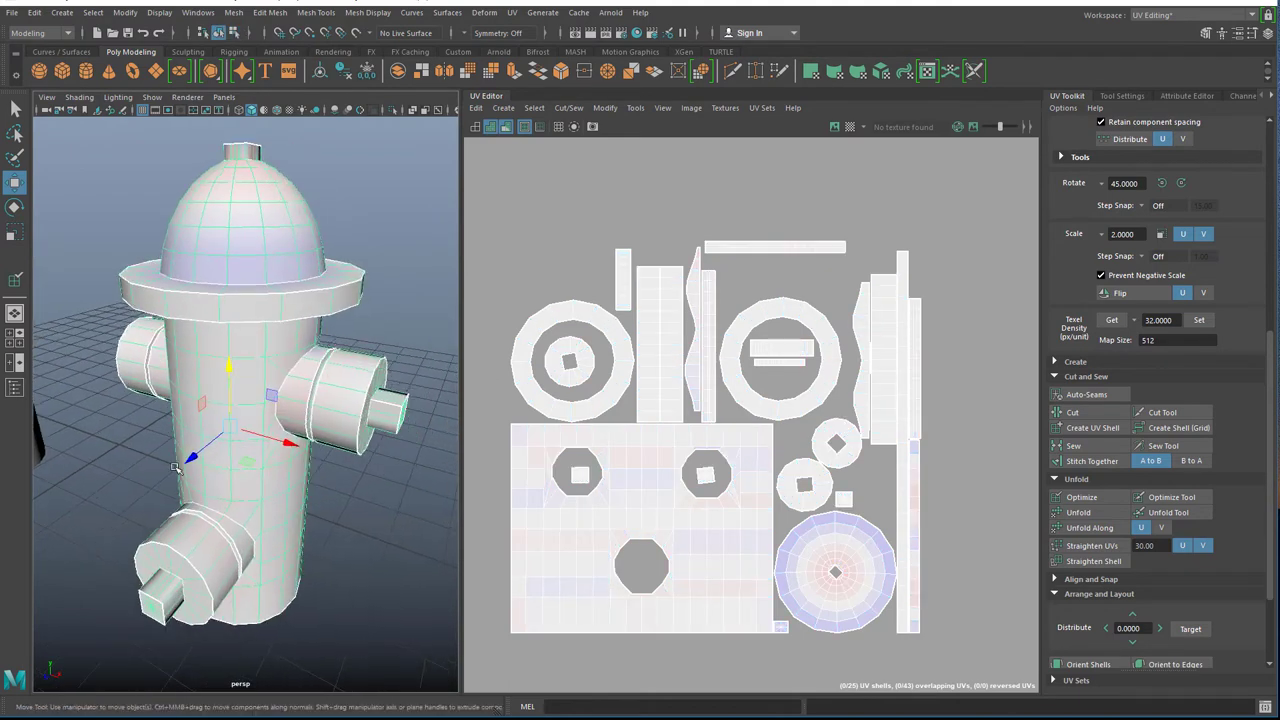
pyautogui.press('q')
pyautogui.click(89, 474)
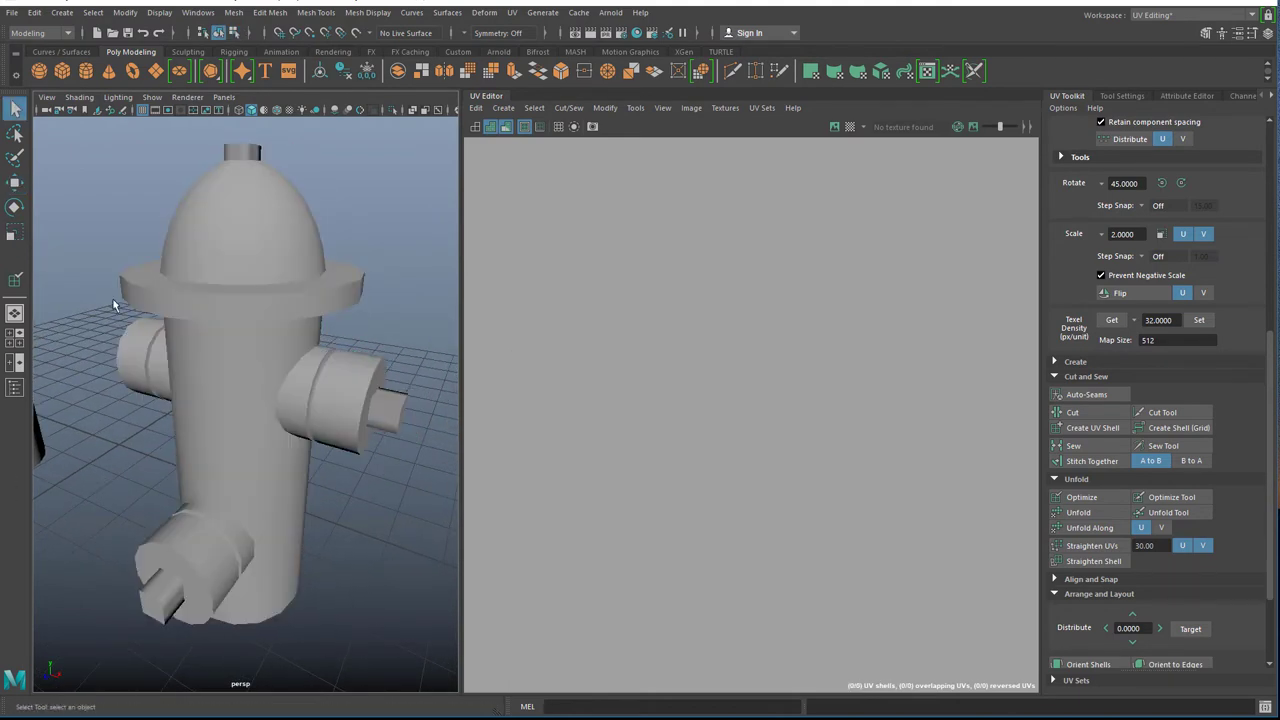
pyautogui.hotkey('ctrl', 's')
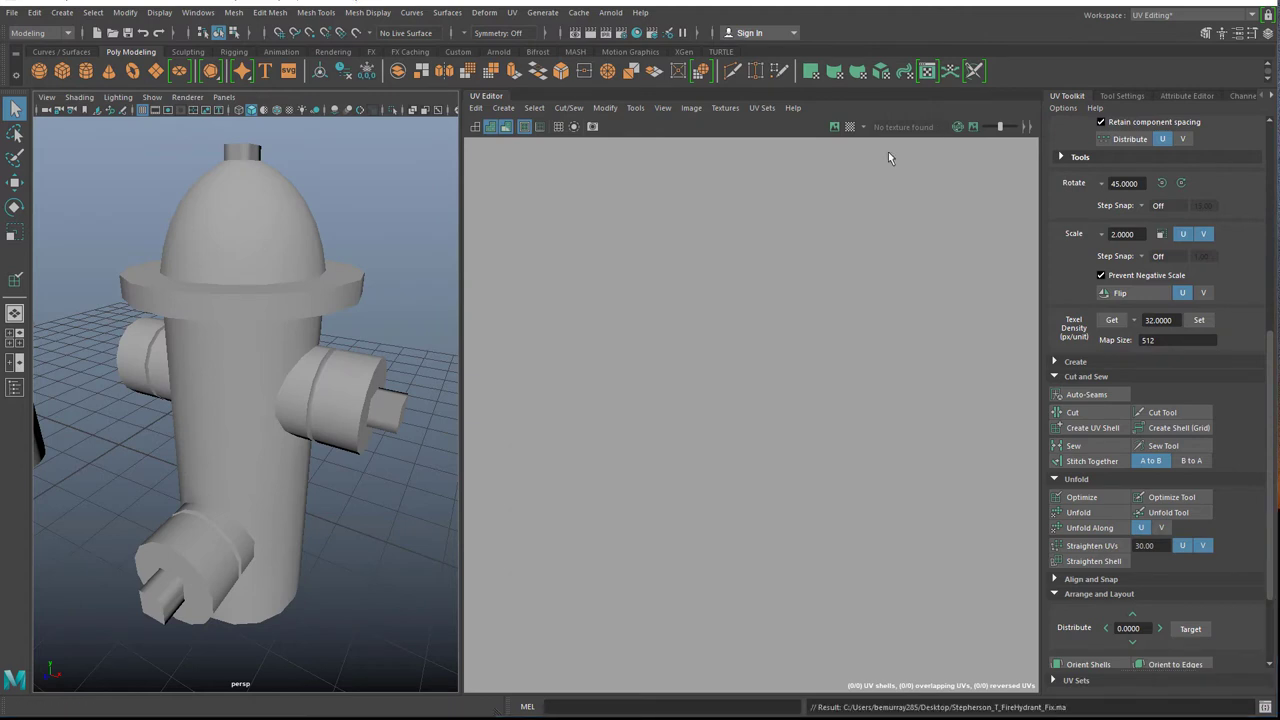
# Switch to the Modeling - Standard workspace and show the Channel Box in a narrower side panel.
pyautogui.click(207, 323)
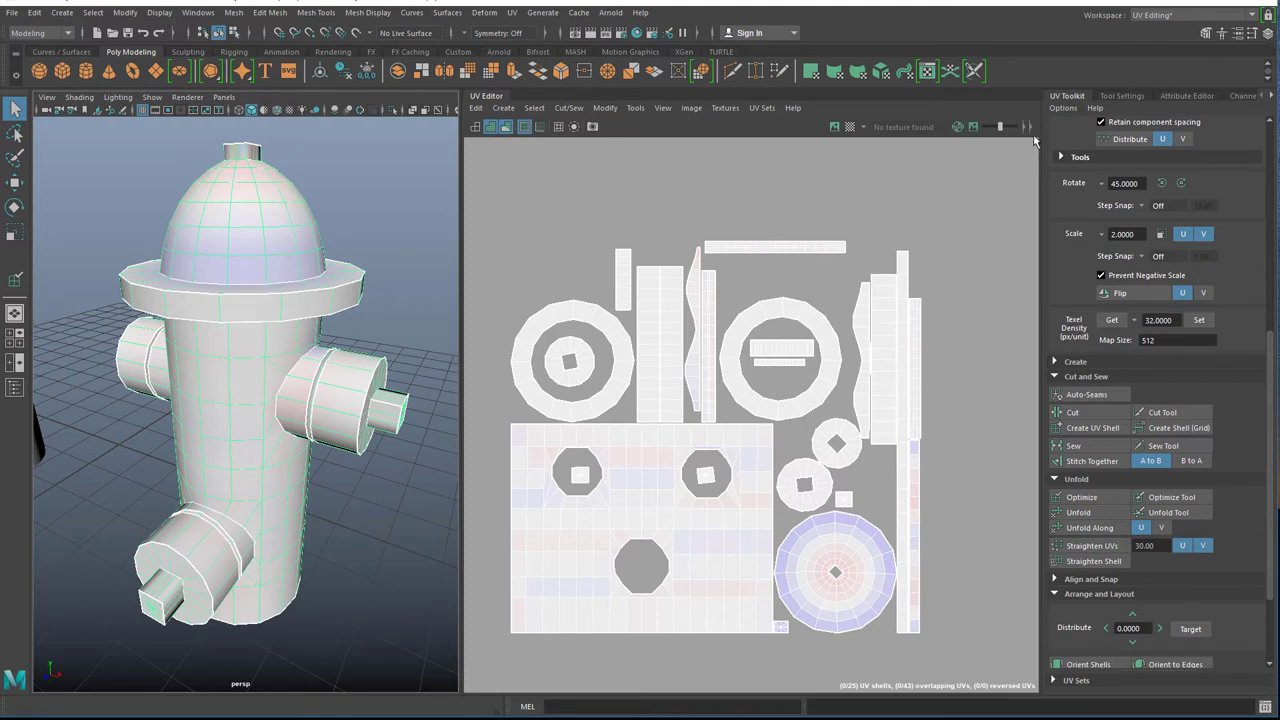
pyautogui.click(1190, 15)
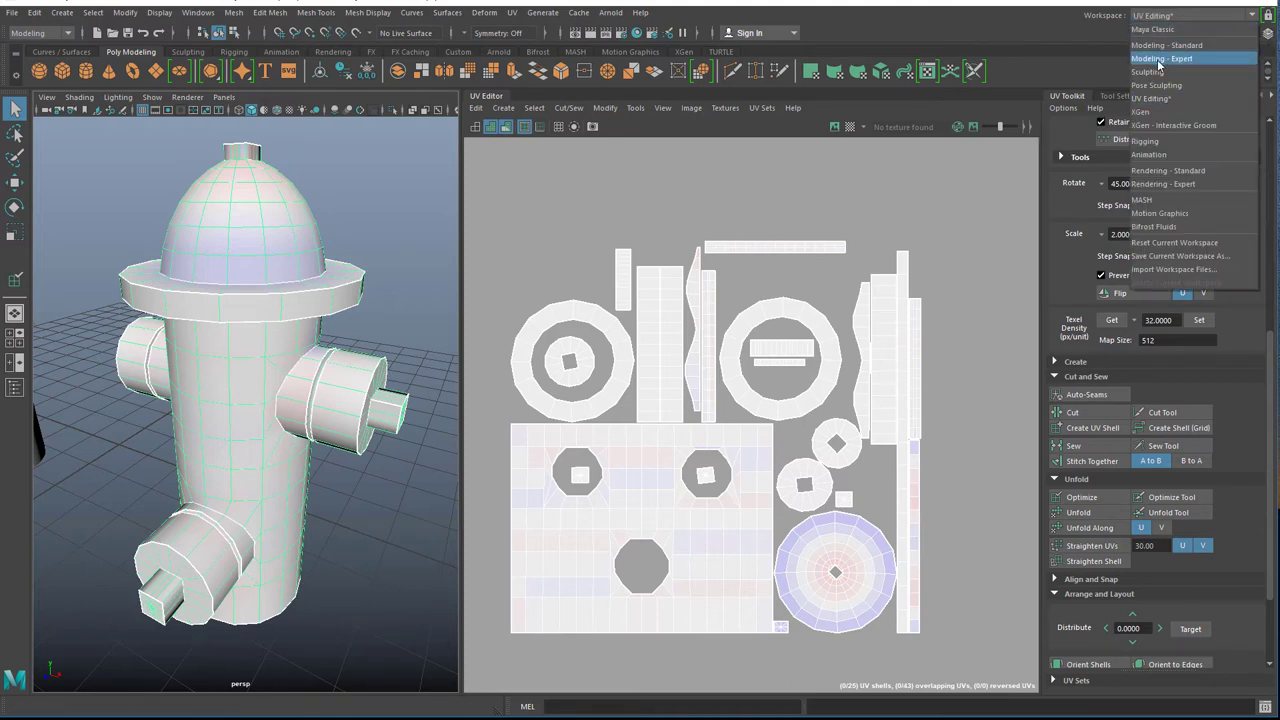
pyautogui.click(1175, 48)
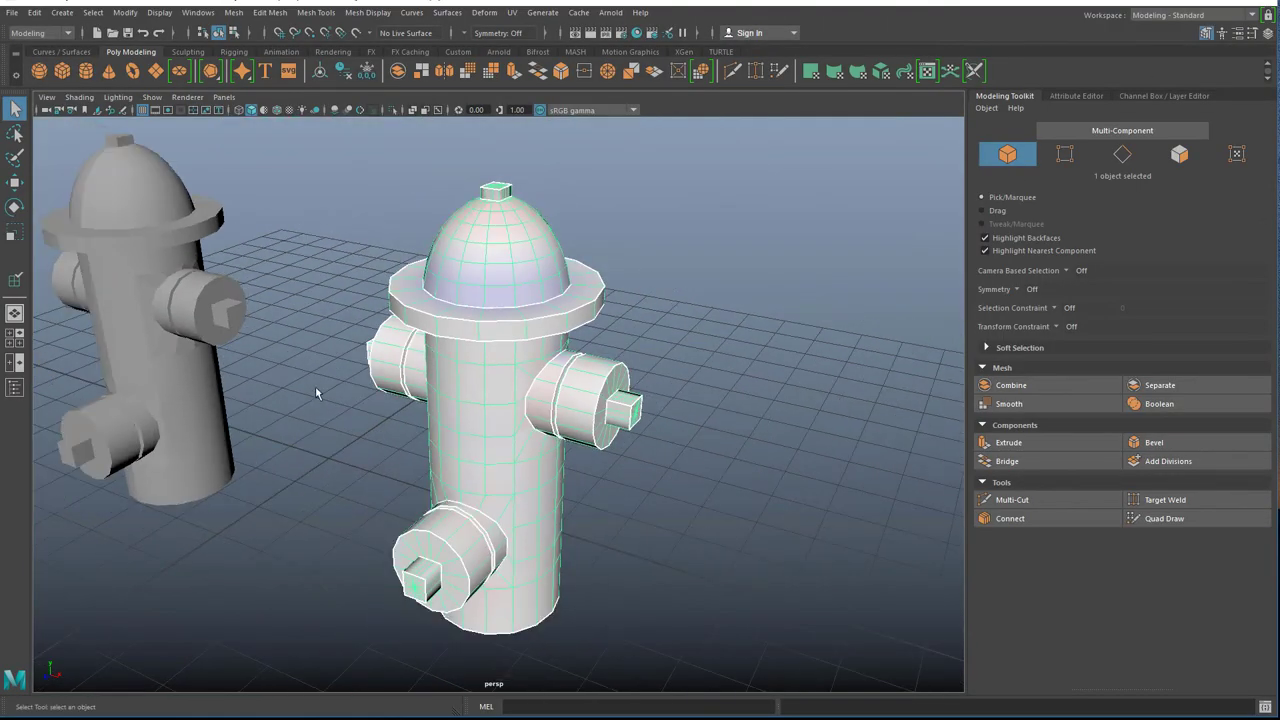
pyautogui.click(315, 386)
pyautogui.click(1266, 36)
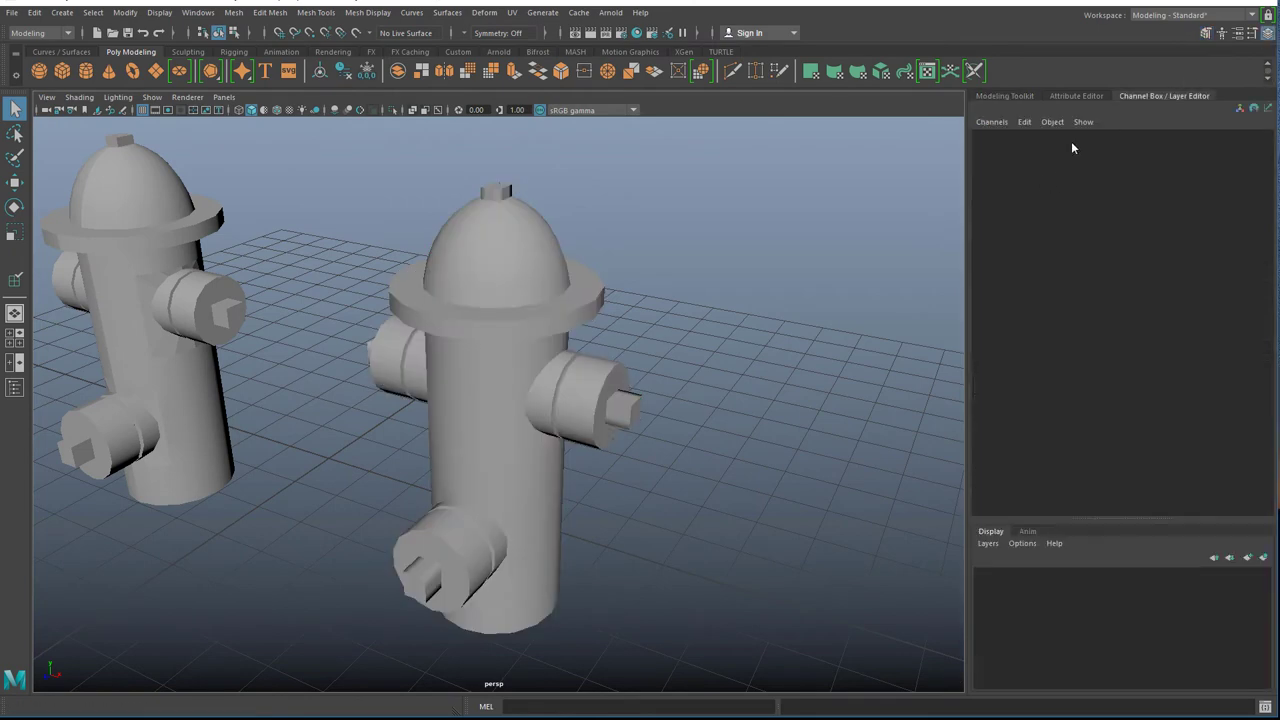
pyautogui.moveTo(967, 325); pyautogui.dragTo(1117, 340)
# Examine the transform values of the UV-mapped hydrant and of the second hydrant beside it.
pyautogui.click(614, 336)
pyautogui.press('f')
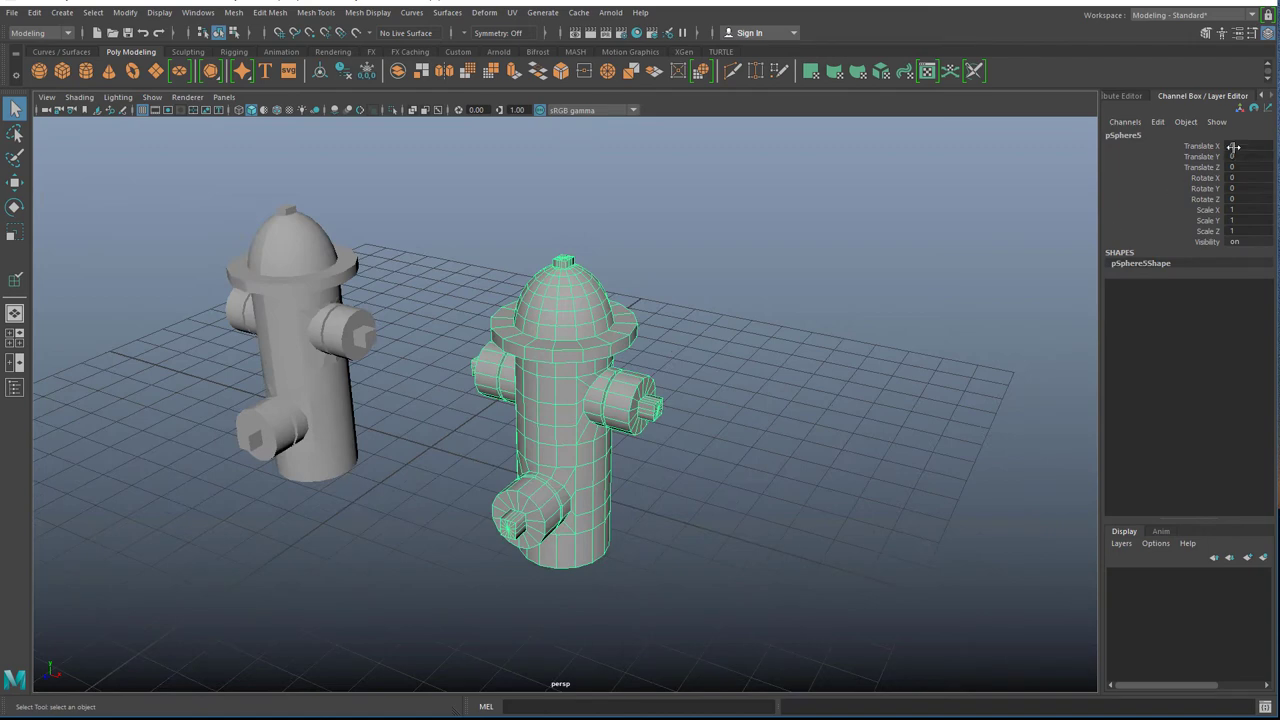
pyautogui.click(321, 280)
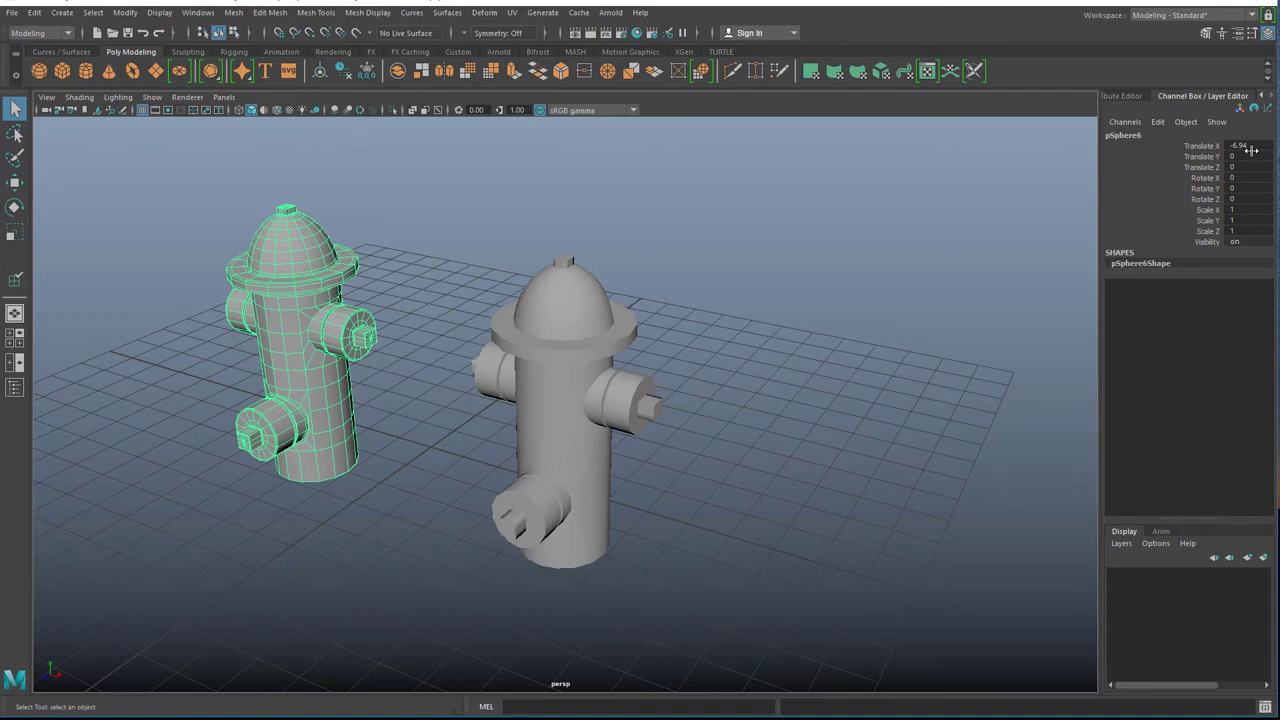
pyautogui.keyDown('alt'); pyautogui.moveTo(410, 458); pyautogui.dragTo(394, 436); pyautogui.keyUp('alt')
pyautogui.scroll(3, 360, 447)
pyautogui.click(165, 467)
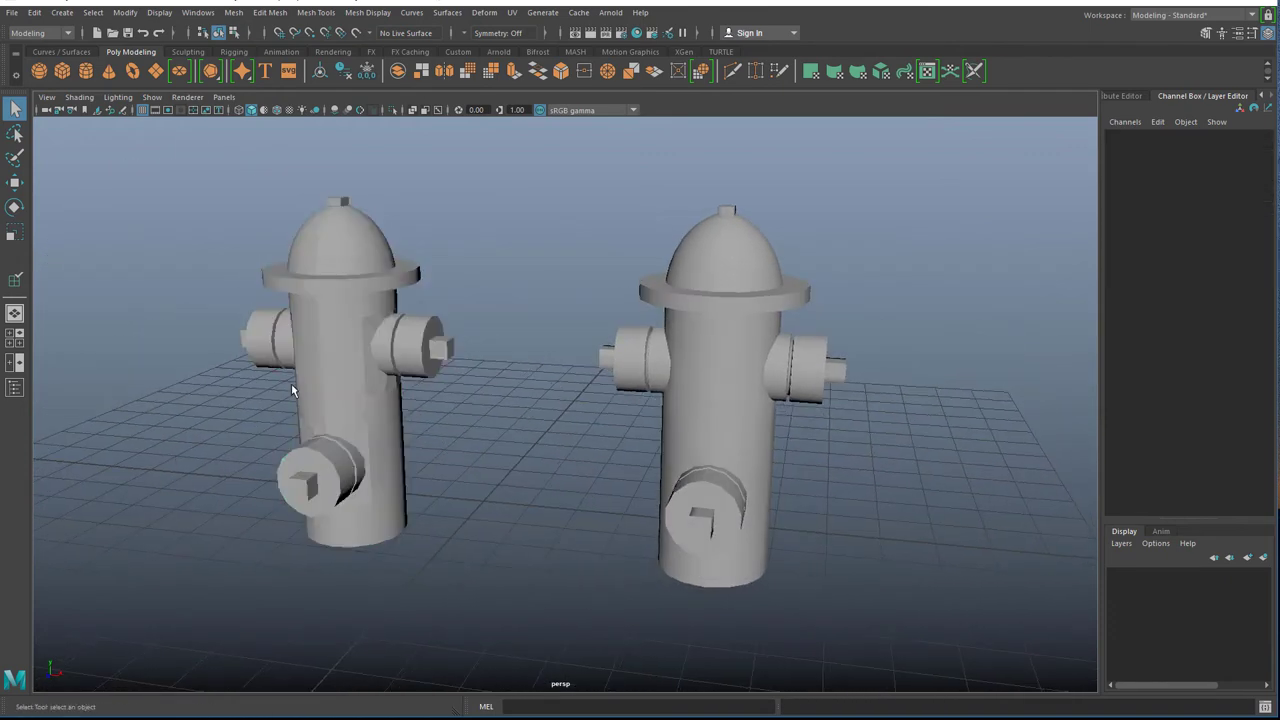
# Smooth the second hydrant, the one offset from the origin, with 4 divisions.
pyautogui.click(345, 292)
pyautogui.click(232, 13)
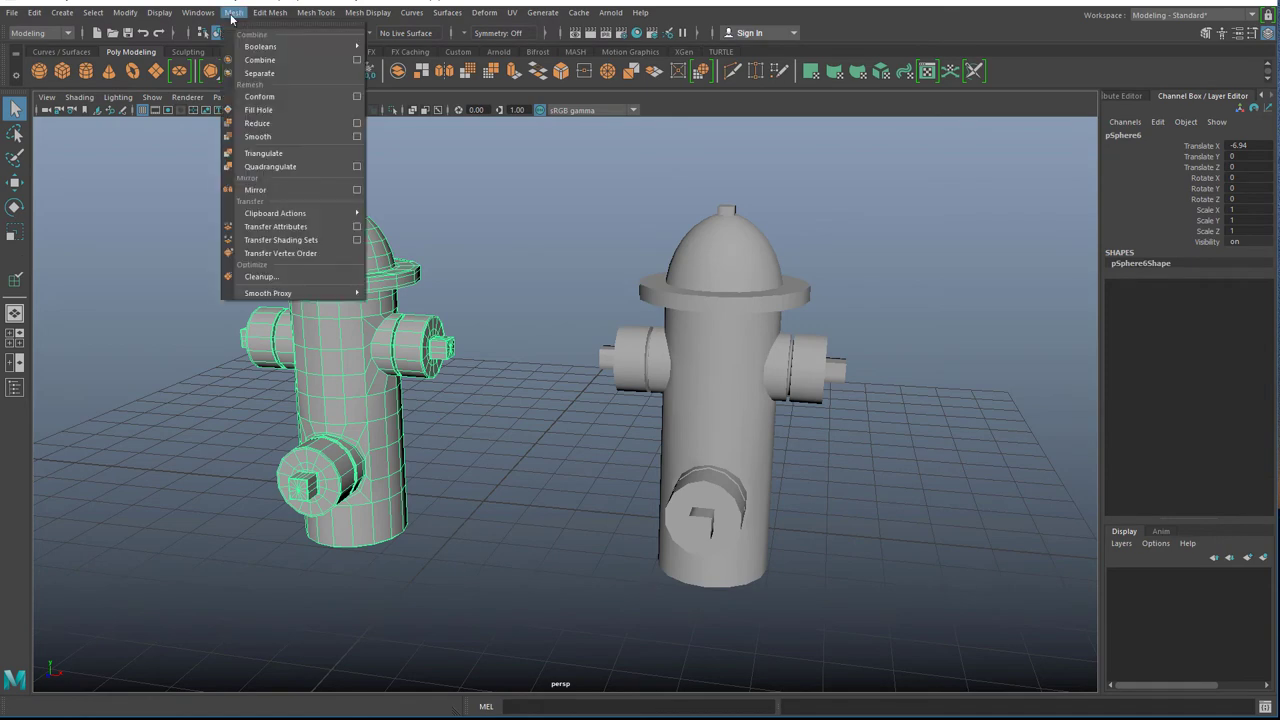
pyautogui.click(258, 136)
pyautogui.click(919, 425)
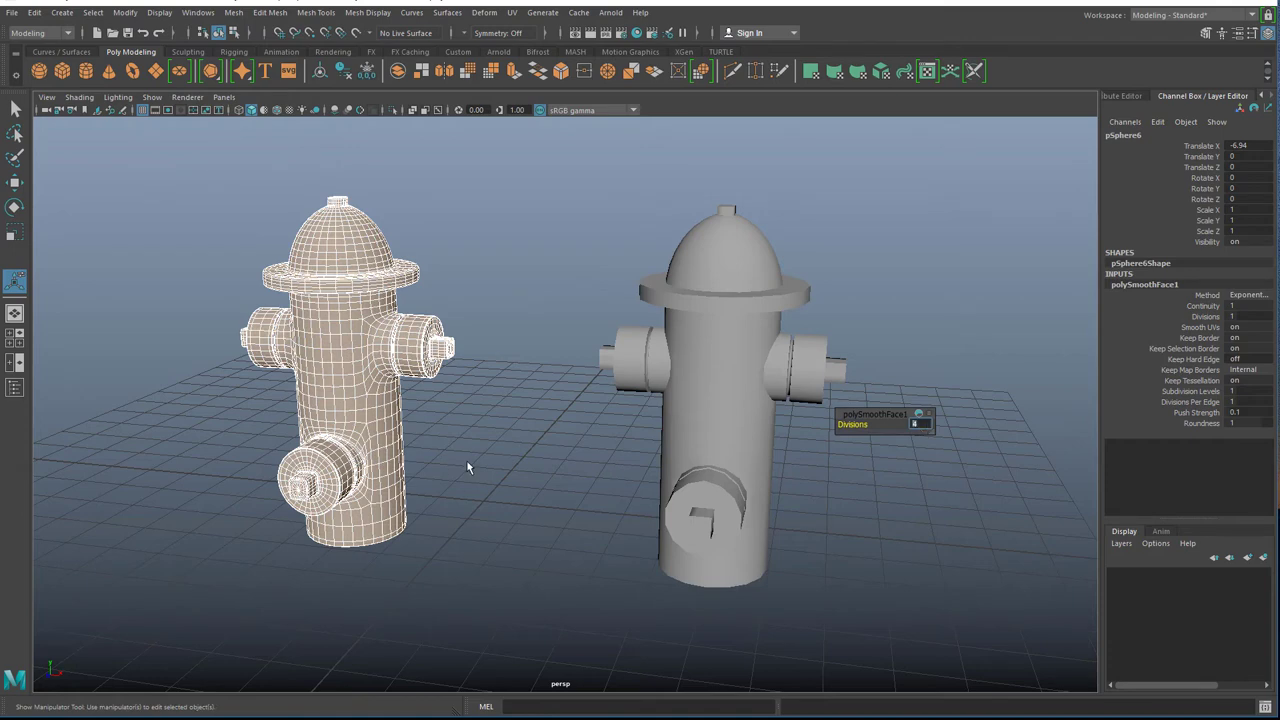
pyautogui.write('4')
pyautogui.press('Return')
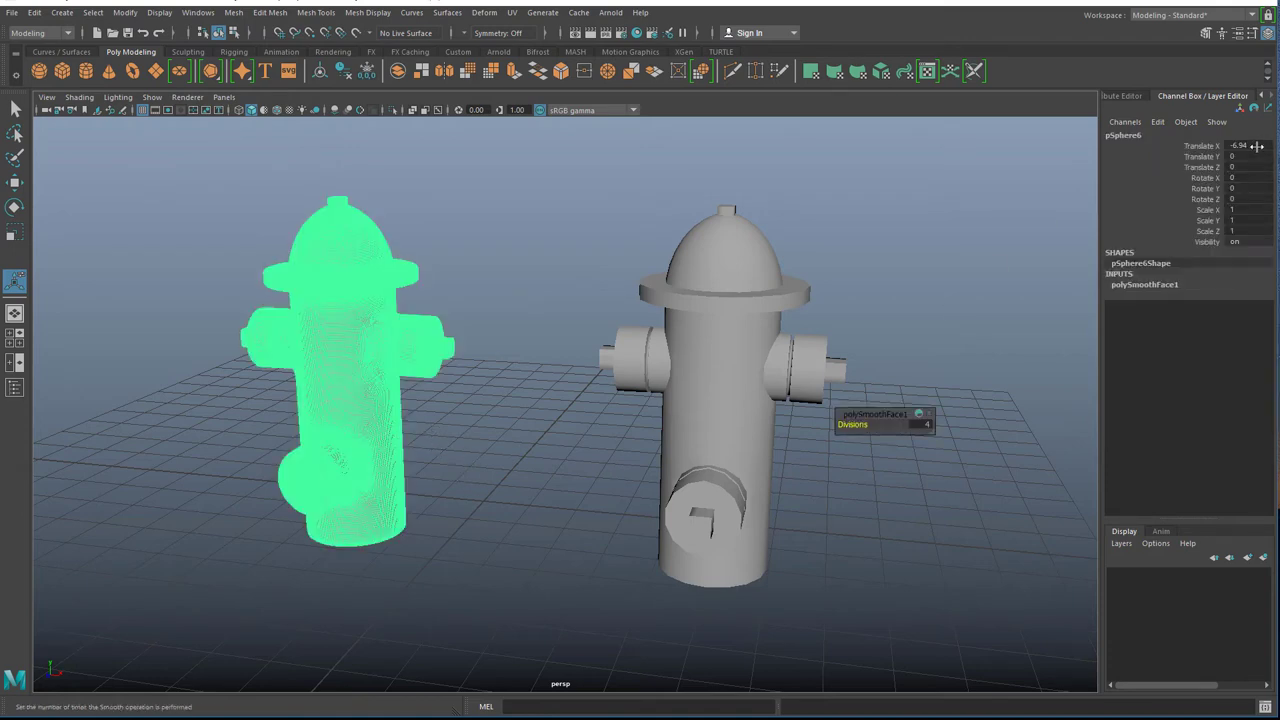
# Set the smoothed hydrant's Translate X to 0 so it overlaps the UV-mapped hydrant, and clear the selection.
pyautogui.write('0')
pyautogui.press('Return')
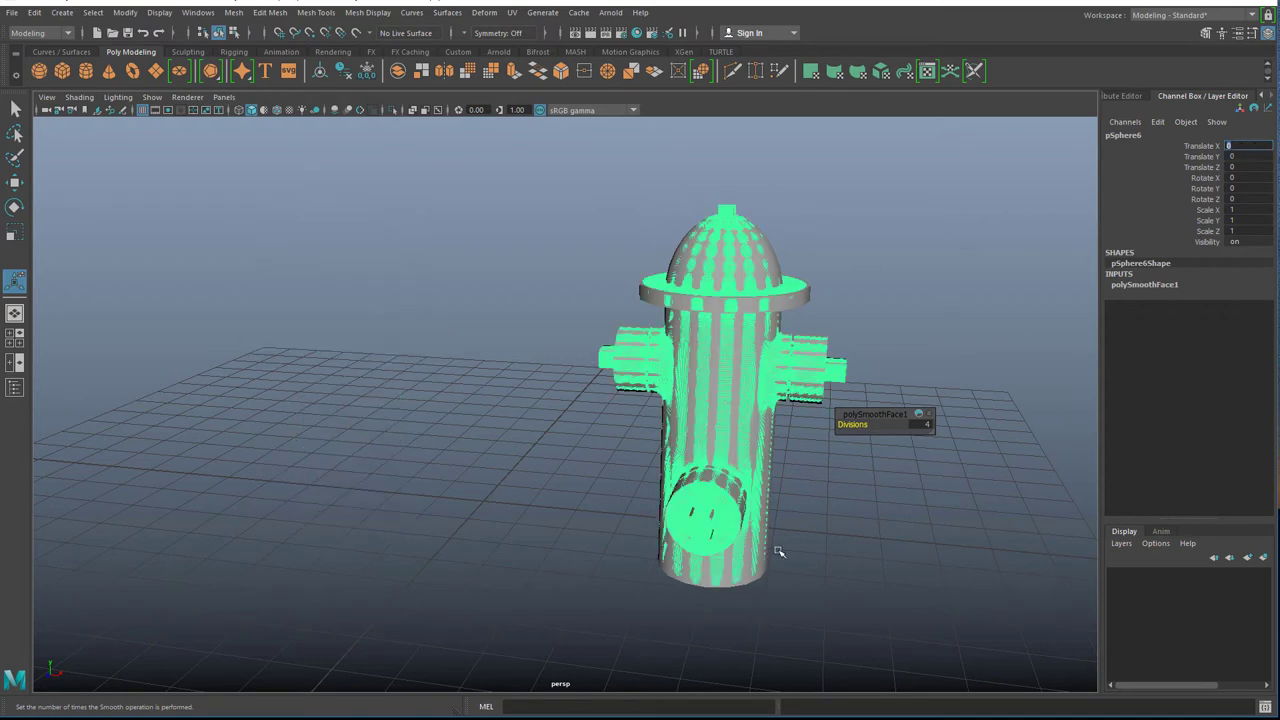
pyautogui.click(840, 539)
pyautogui.scroll(3, 834, 538)
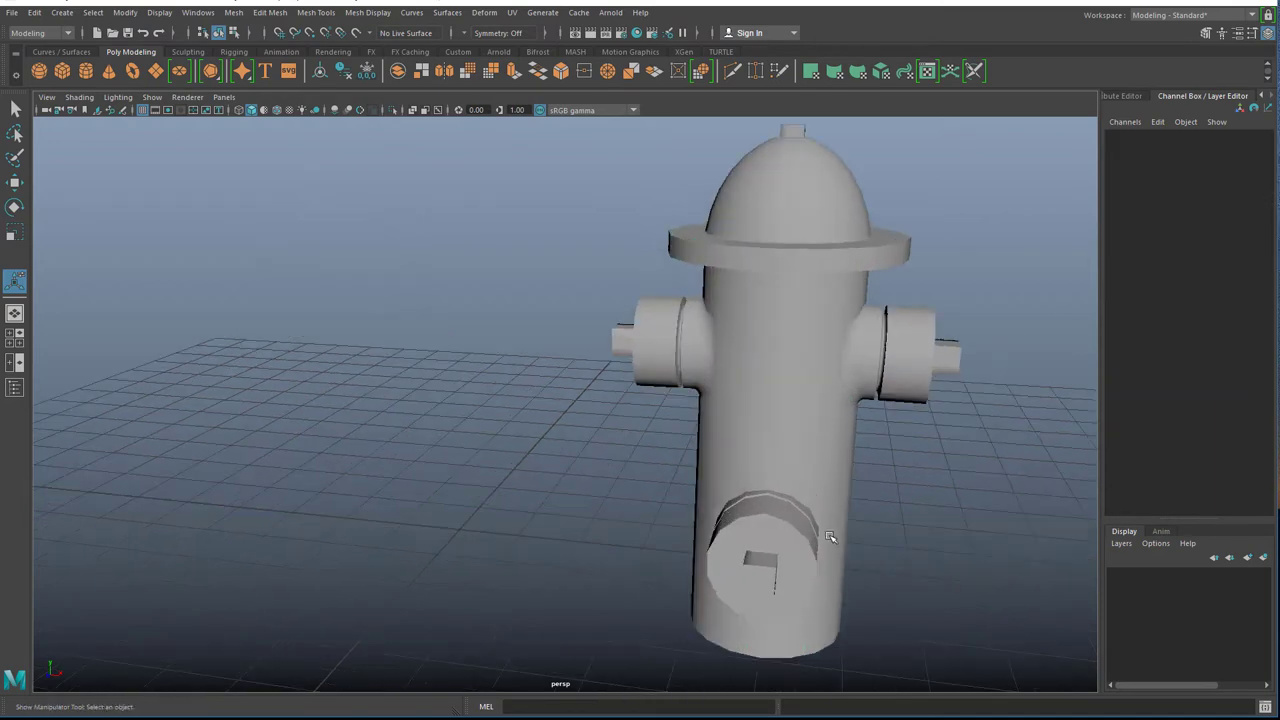
pyautogui.keyDown('alt'); pyautogui.moveTo(869, 531); pyautogui.dragTo(810, 525); pyautogui.keyUp('alt')
pyautogui.keyDown('alt'); pyautogui.moveTo(848, 507); pyautogui.dragTo(749, 474, button='middle'); pyautogui.keyUp('alt')
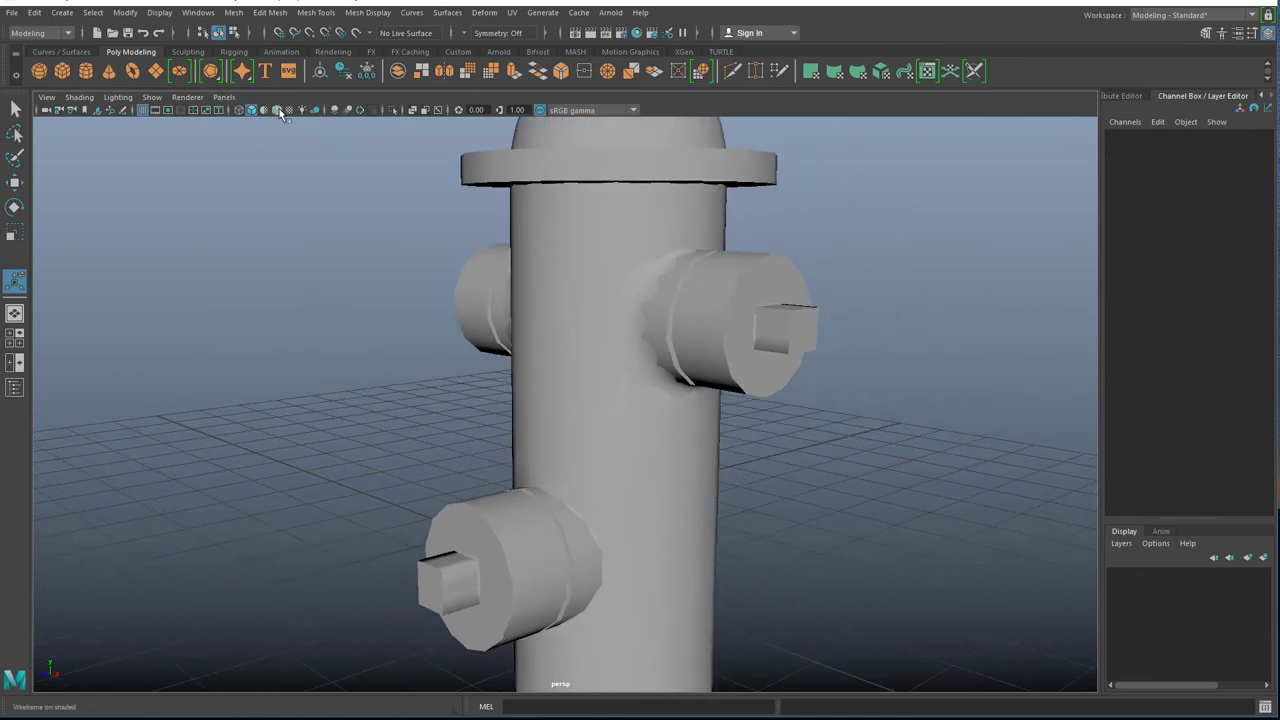
# Examine the overlapping hydrants with wireframe on shaded shown and hidden, checking the side caps, collar and dome from several angles.
pyautogui.click(282, 114)
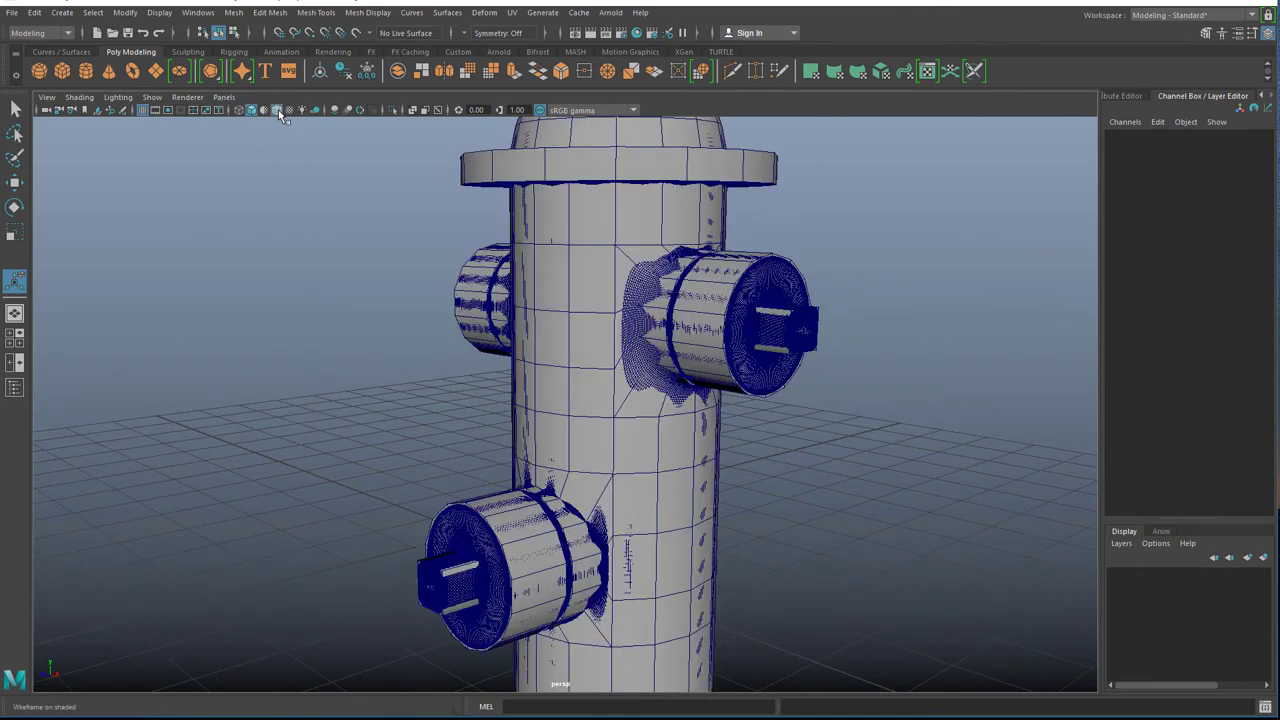
pyautogui.click(282, 114)
pyautogui.scroll(3, 430, 383)
pyautogui.scroll(-3, 410, 355)
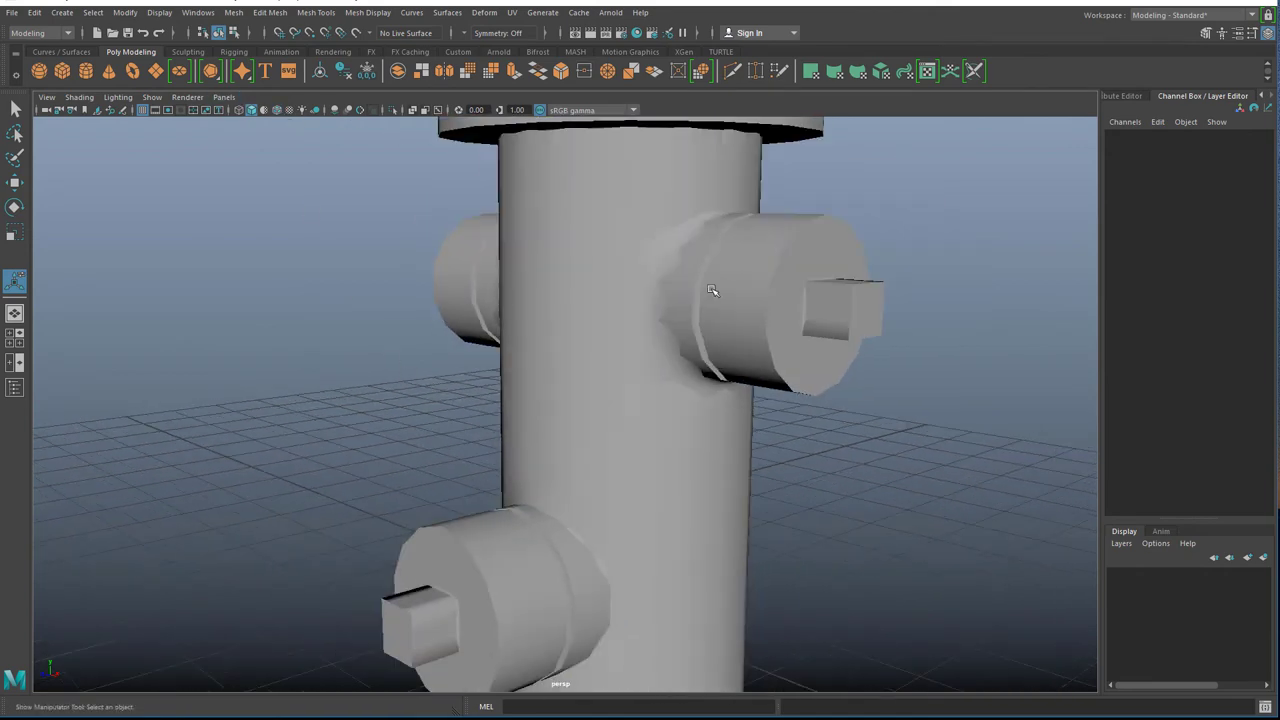
pyautogui.scroll(-1, 700, 292)
pyautogui.scroll(-2, 593, 257)
pyautogui.keyDown('alt'); pyautogui.moveTo(593, 257); pyautogui.dragTo(569, 303, button='middle'); pyautogui.keyUp('alt')
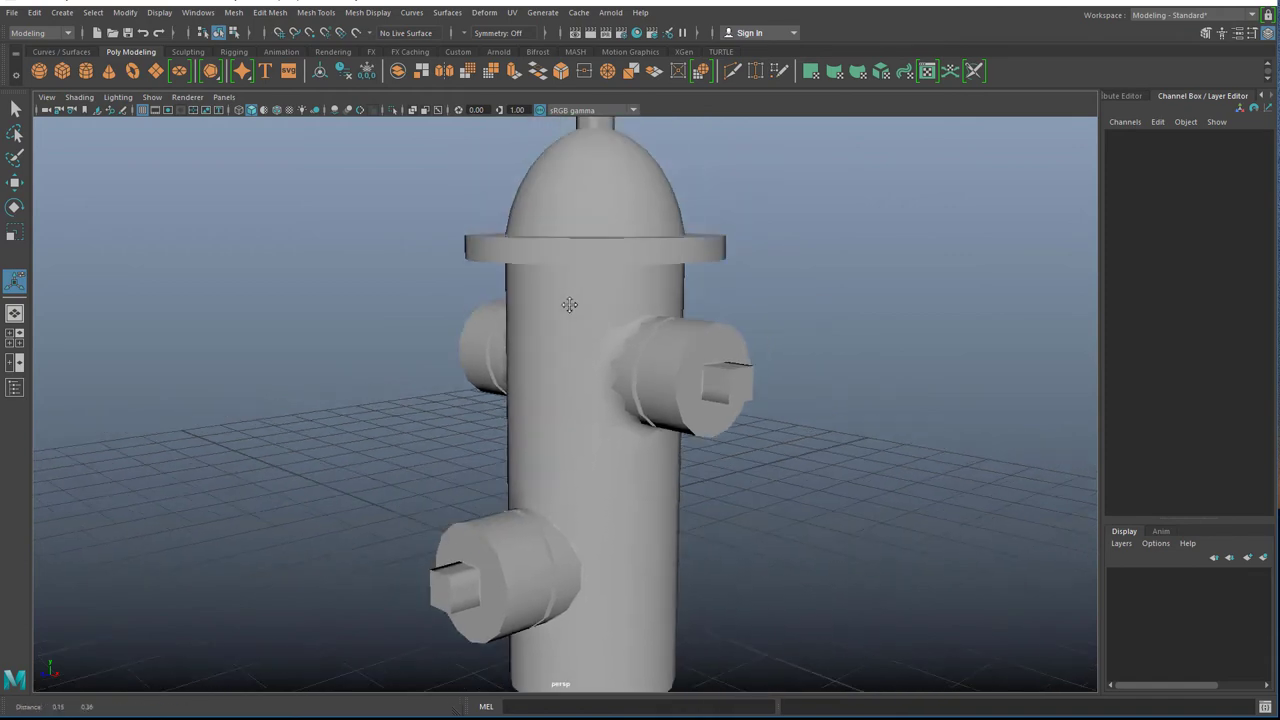
pyautogui.keyDown('alt'); pyautogui.moveTo(569, 303); pyautogui.dragTo(586, 377); pyautogui.keyUp('alt')
pyautogui.scroll(2, 586, 377)
pyautogui.keyDown('alt'); pyautogui.moveTo(586, 377); pyautogui.dragTo(569, 338, button='middle'); pyautogui.keyUp('alt')
pyautogui.keyDown('alt'); pyautogui.moveTo(569, 338); pyautogui.dragTo(560, 354); pyautogui.keyUp('alt')
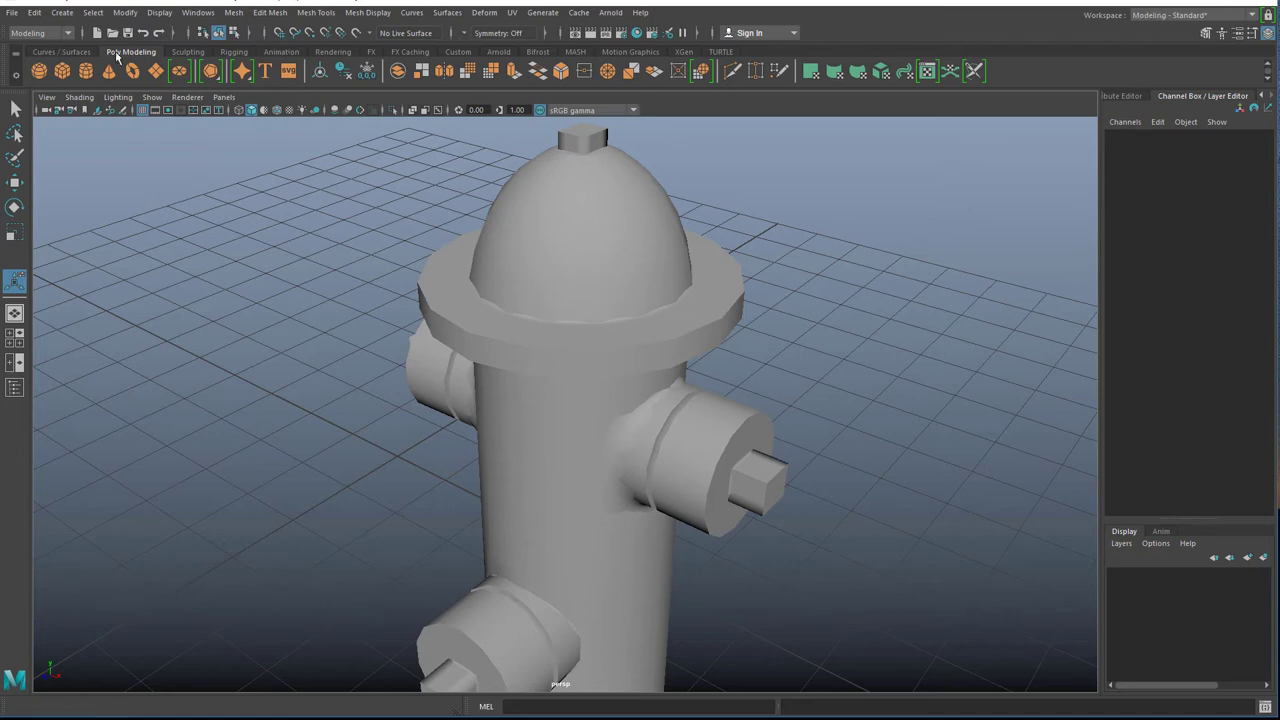
# Switch to the Rendering menu set and open Transfer Maps, placing its window clear of the hydrant.
pyautogui.click(56, 34)
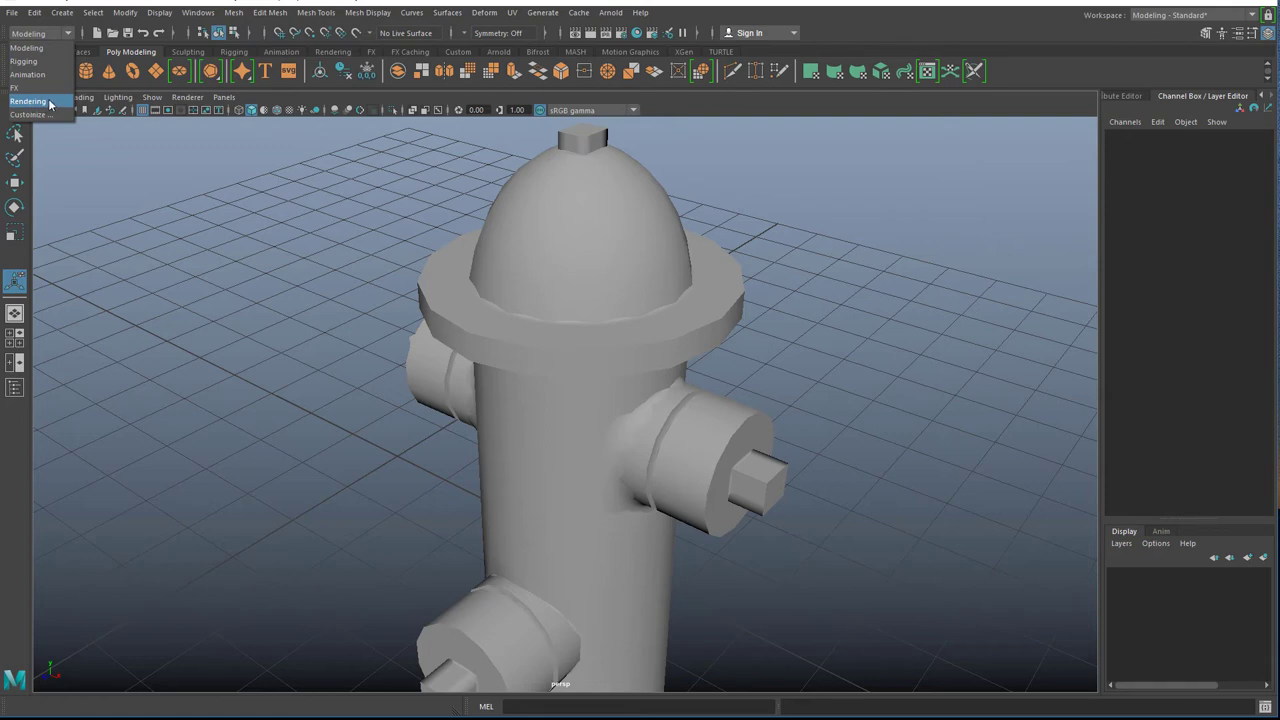
pyautogui.click(30, 101)
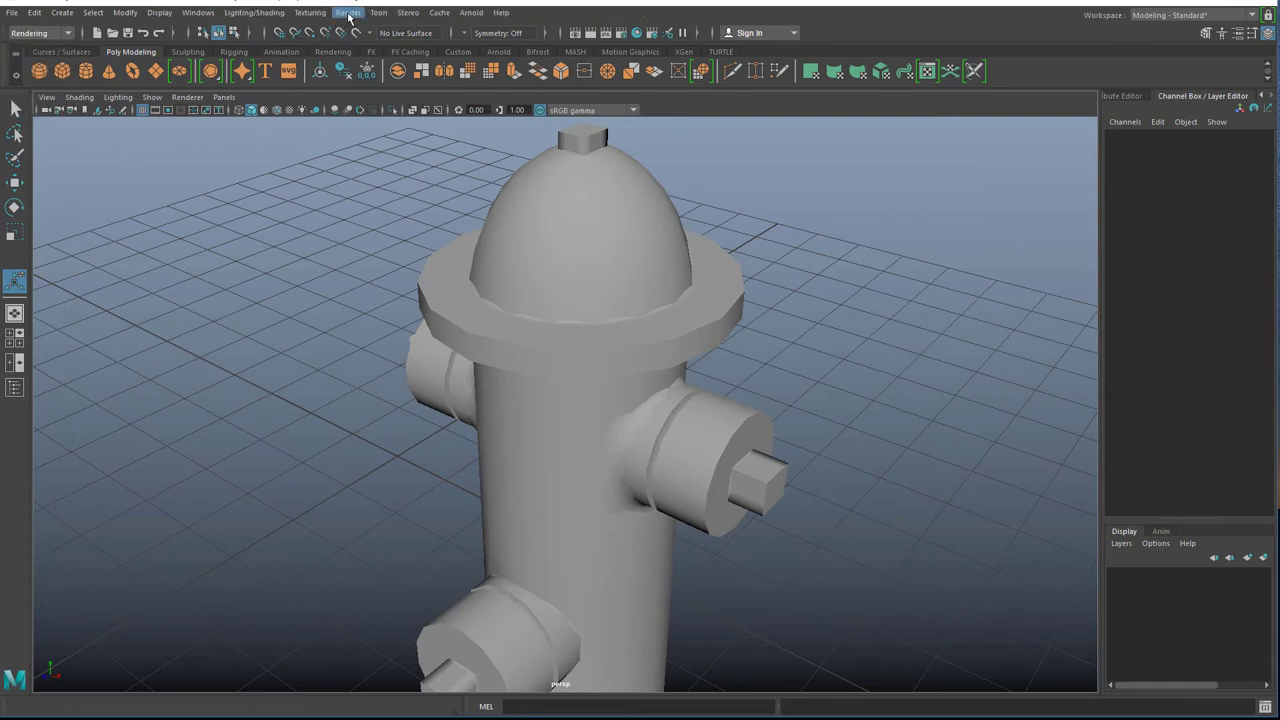
pyautogui.click(259, 14)
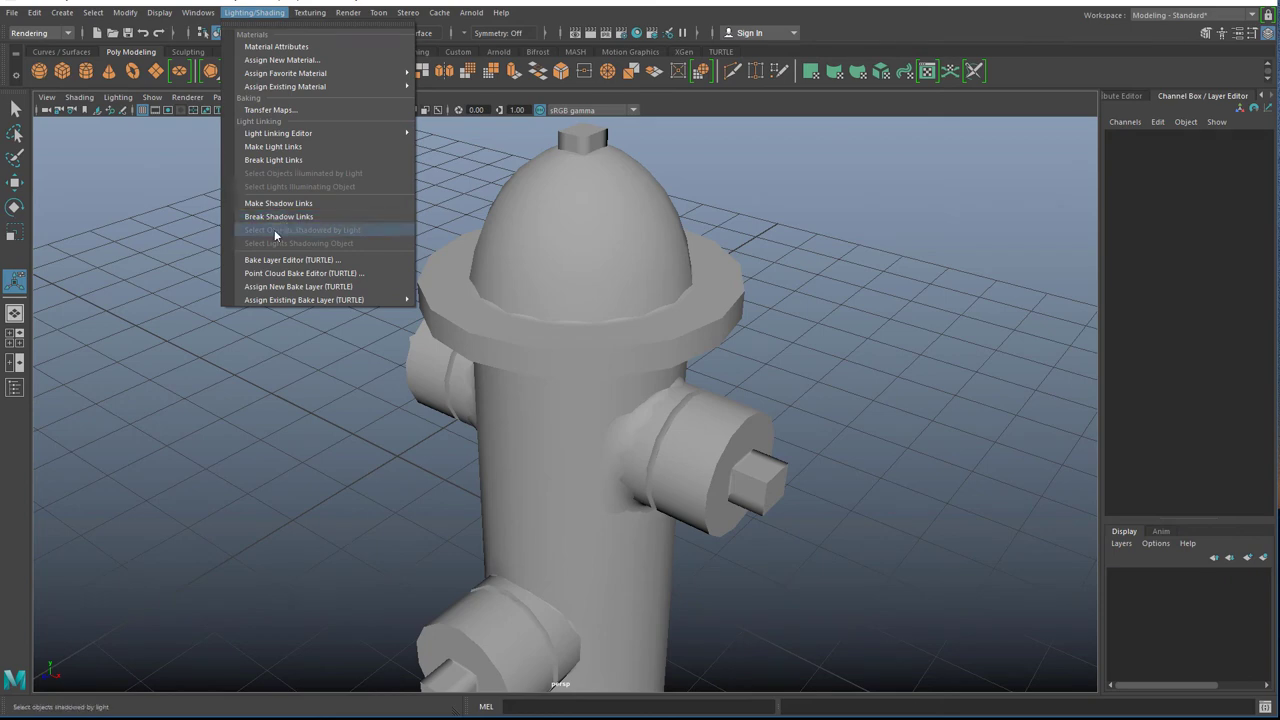
pyautogui.click(310, 109)
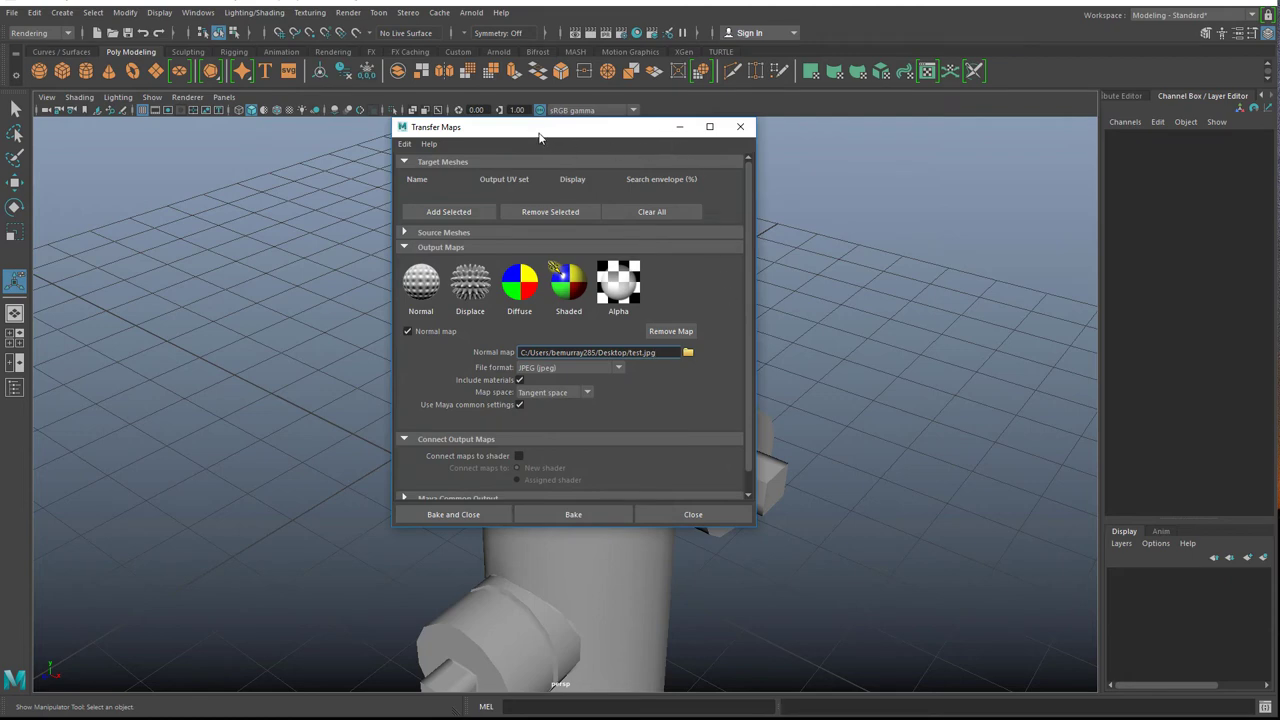
pyautogui.moveTo(540, 132); pyautogui.dragTo(217, 91)
pyautogui.scroll(-1, 210, 200)
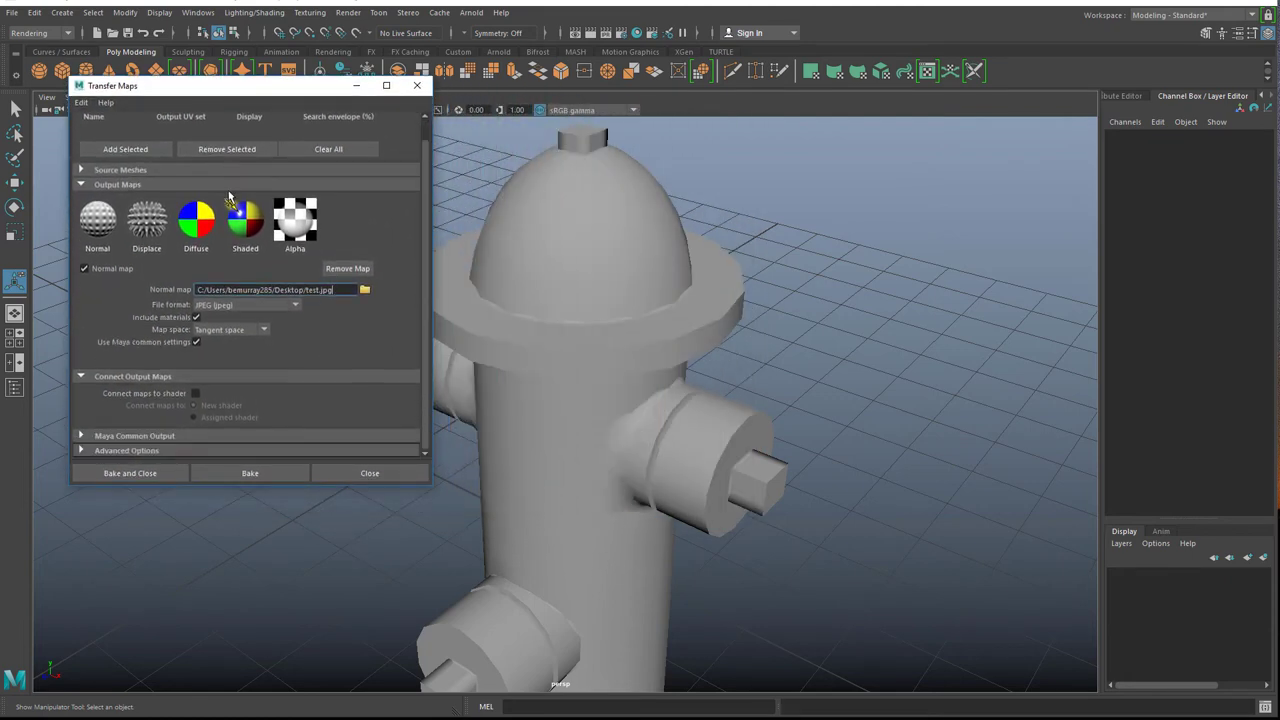
pyautogui.scroll(1, 229, 374)
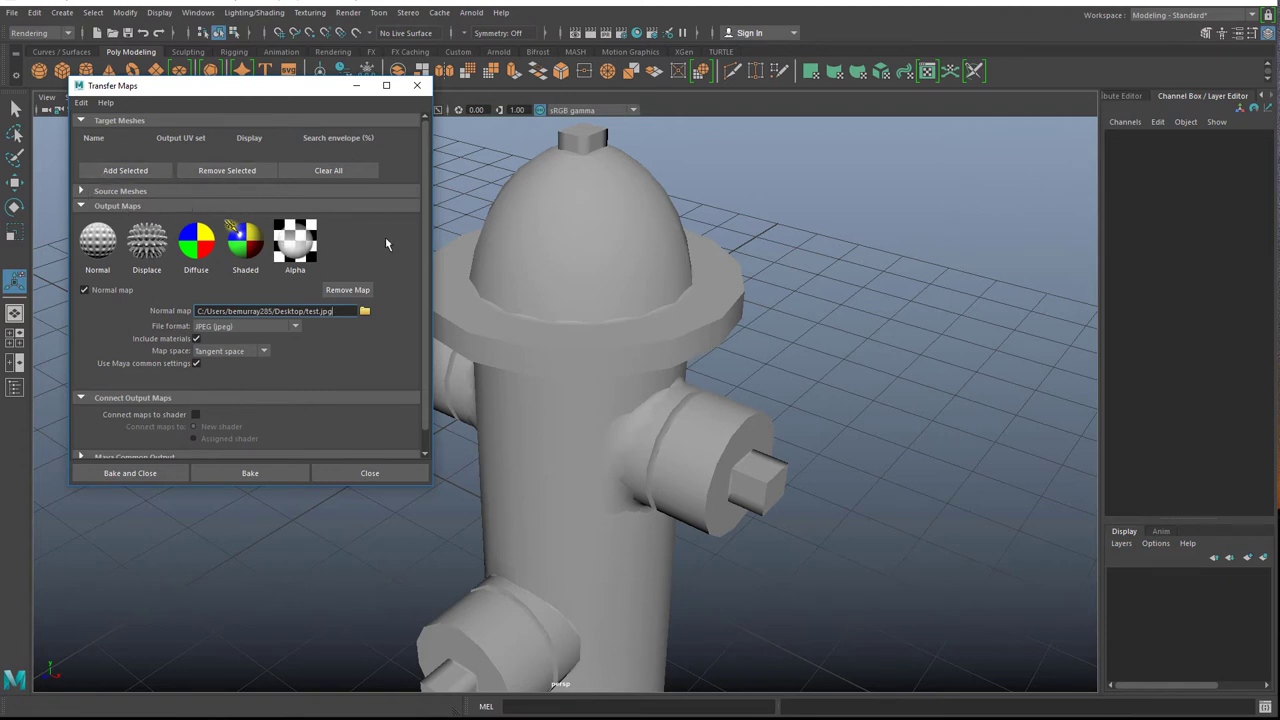
# Add the smoothed high-poly hydrant to the source meshes for the map transfer.
pyautogui.click(634, 445)
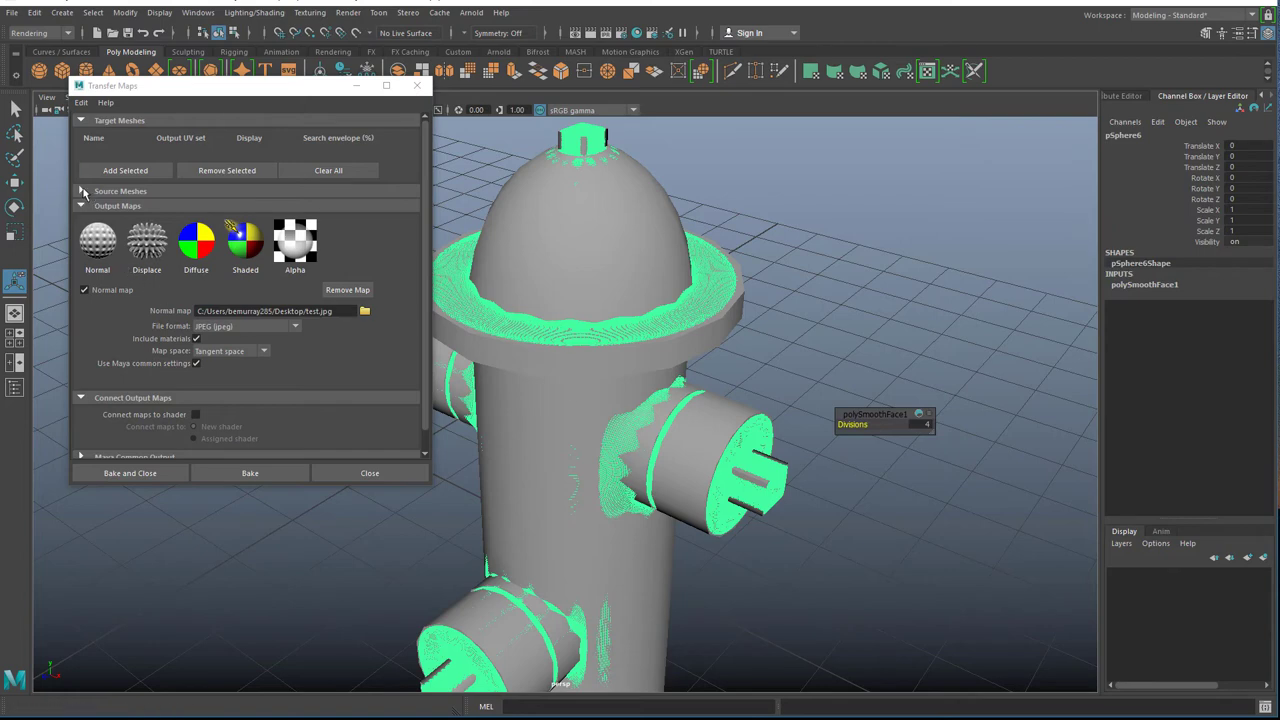
pyautogui.click(82, 191)
pyautogui.click(110, 251)
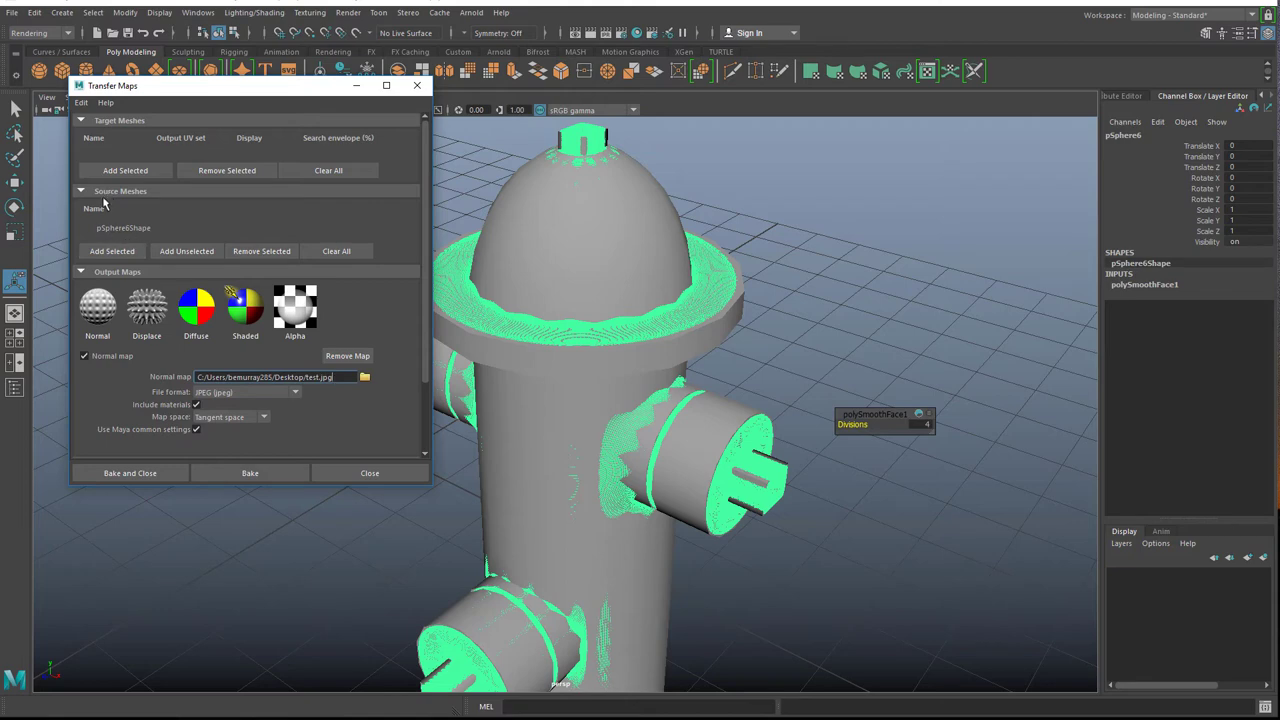
# Add the low-poly UV-mapped hydrant to the target meshes for the map transfer.
pyautogui.click(764, 380)
pyautogui.click(619, 266)
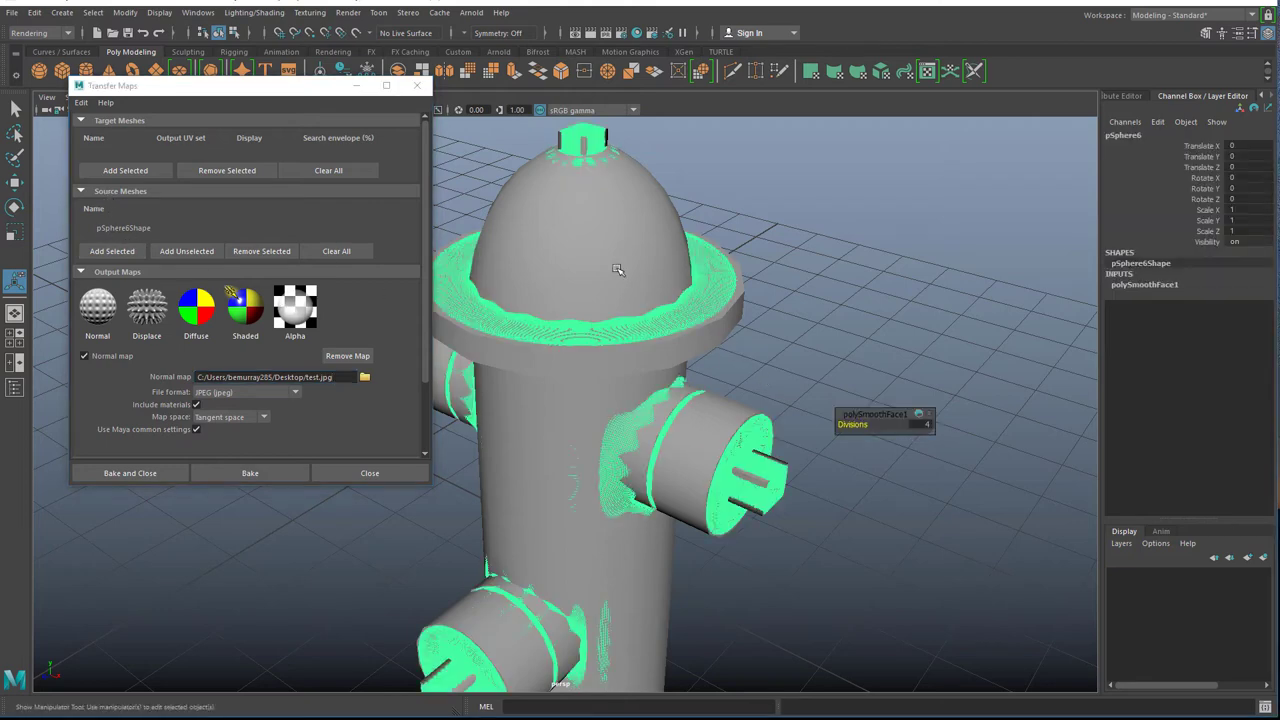
pyautogui.click(598, 227)
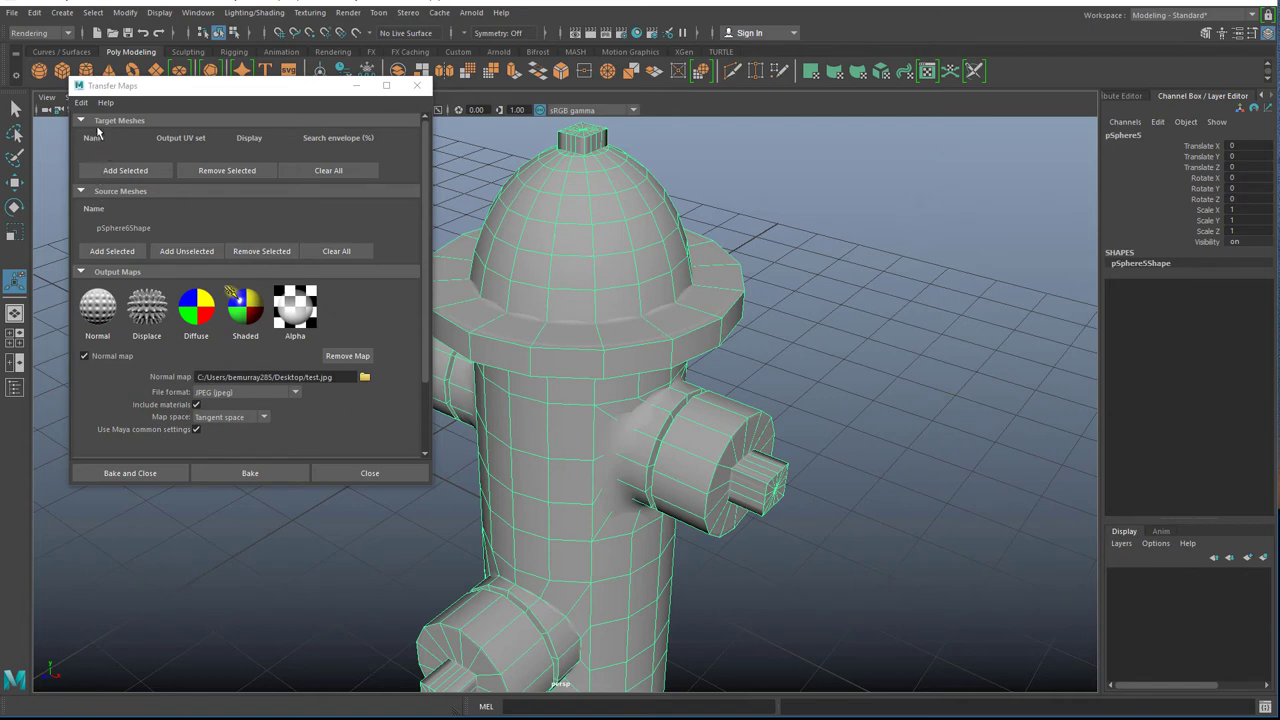
pyautogui.click(115, 172)
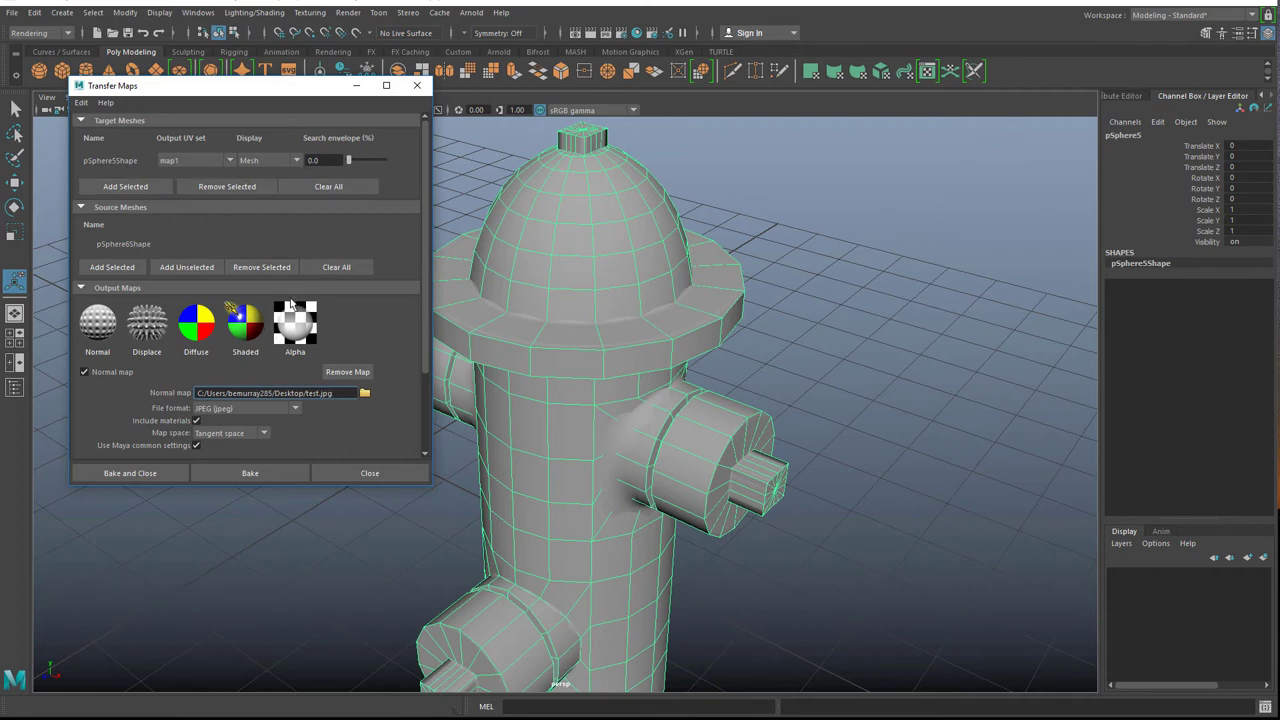
# Name the normal map output file FH_Normal on the Desktop and set its file format to PNG.
pyautogui.scroll(-2, 290, 303)
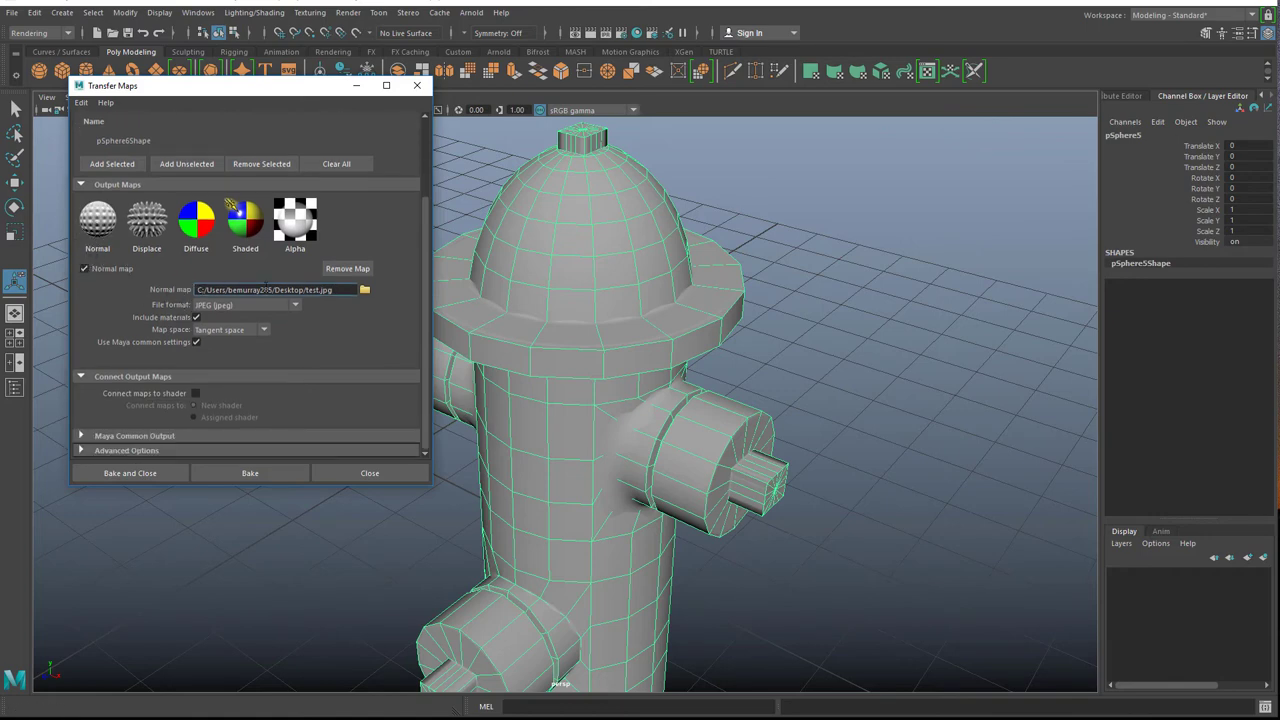
pyautogui.click(334, 290)
pyautogui.write('FH_Normal')
pyautogui.click(226, 306)
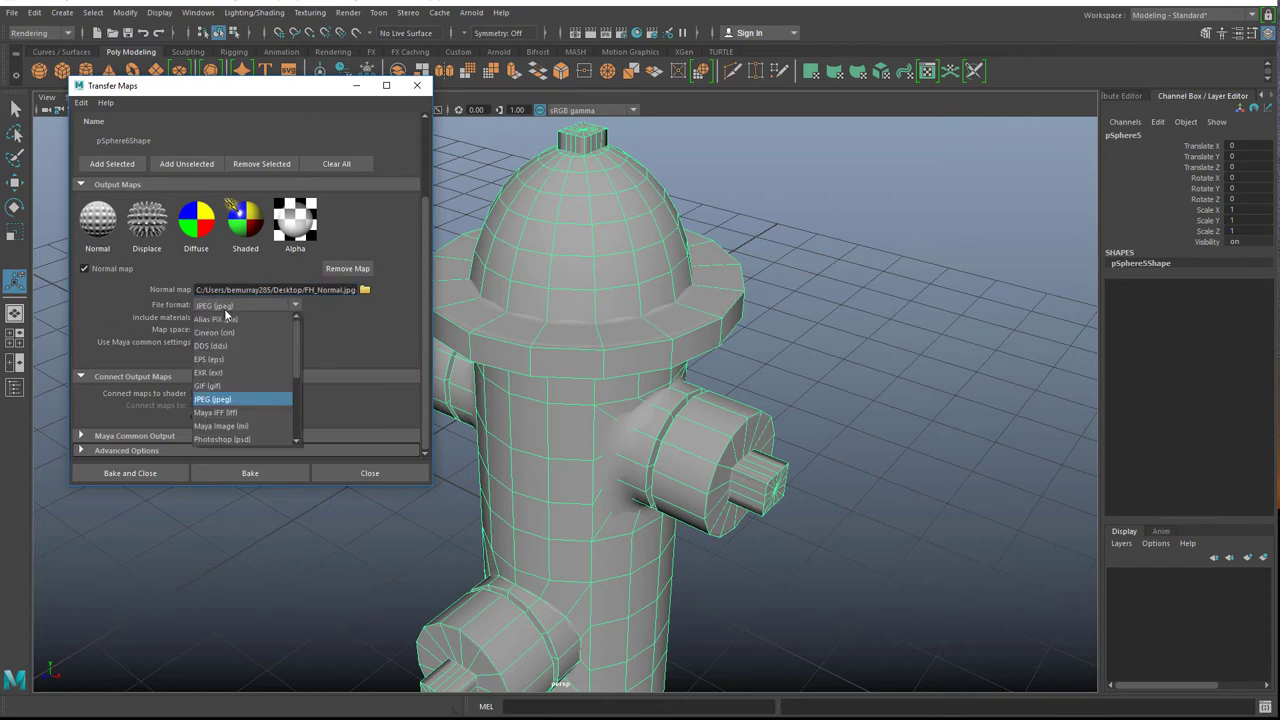
pyautogui.scroll(-3, 221, 405)
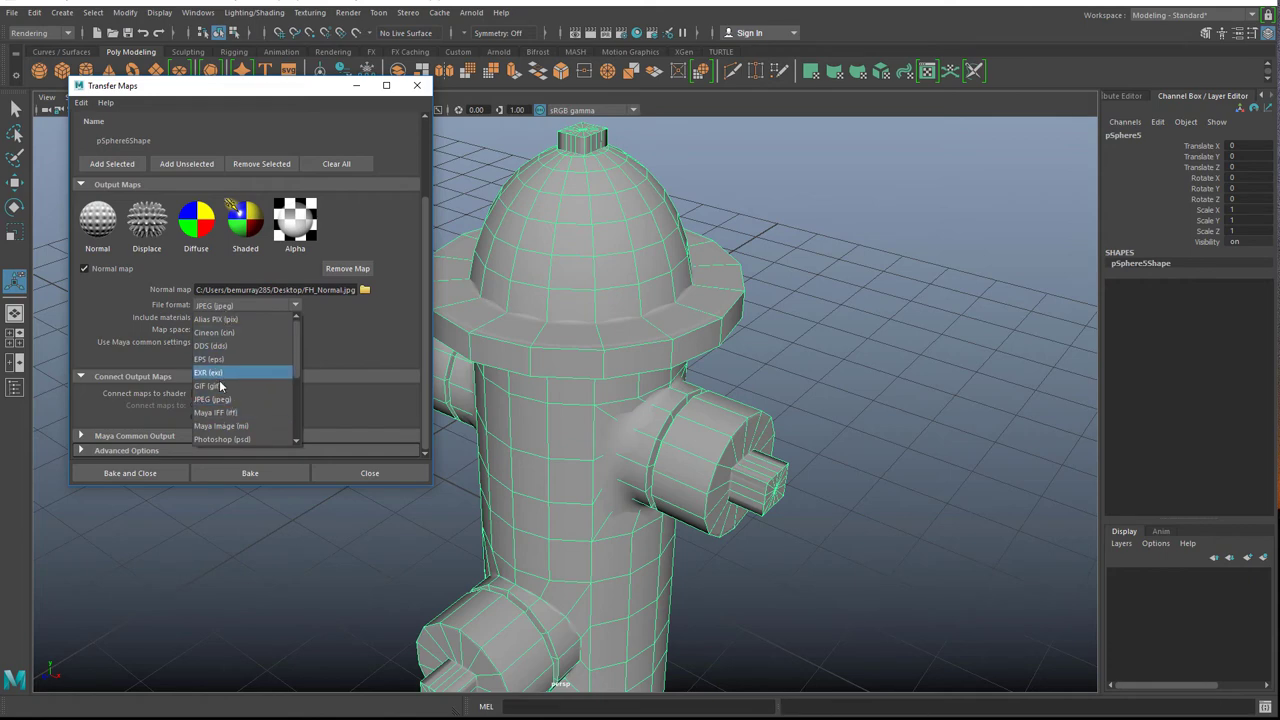
pyautogui.scroll(3, 217, 390)
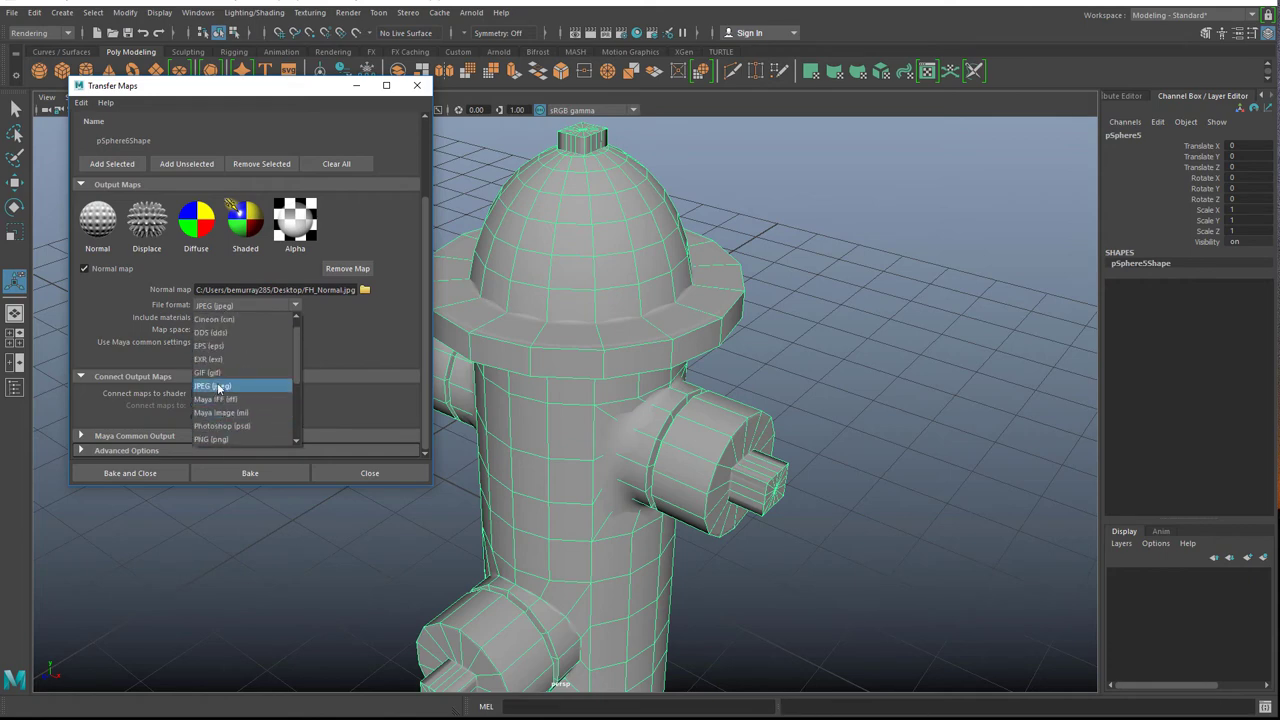
pyautogui.scroll(-2, 213, 365)
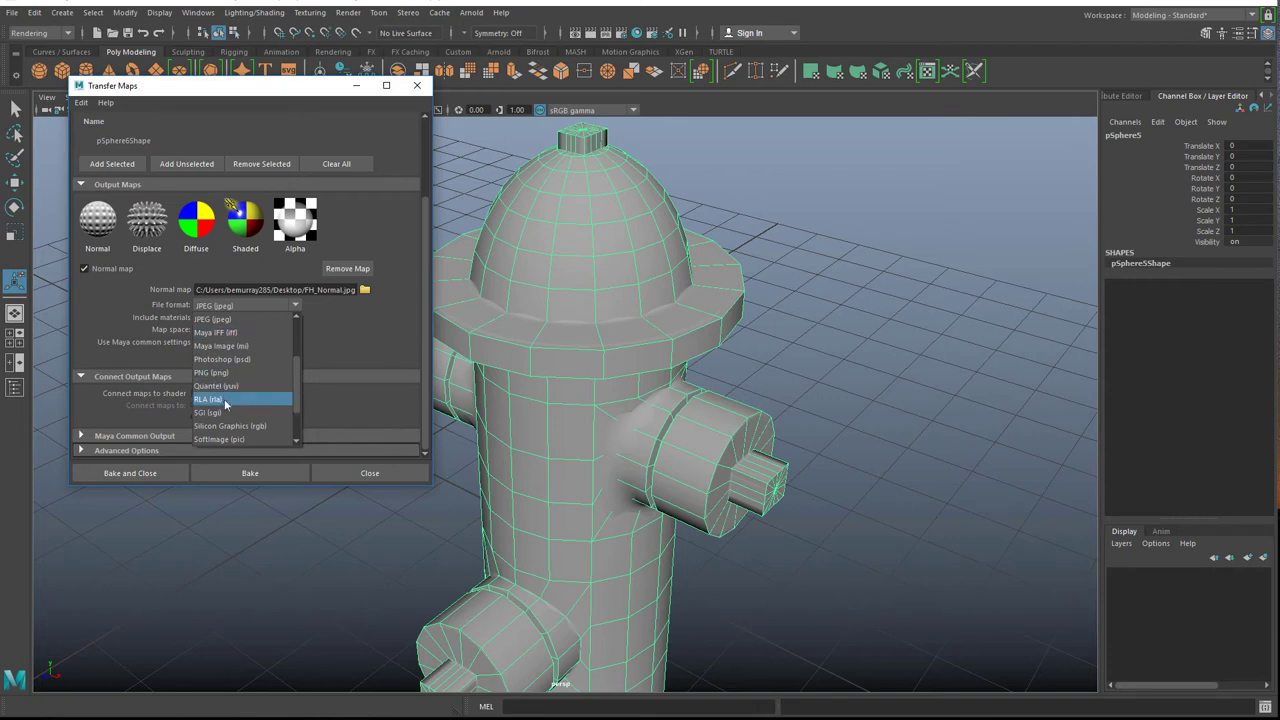
pyautogui.click(214, 375)
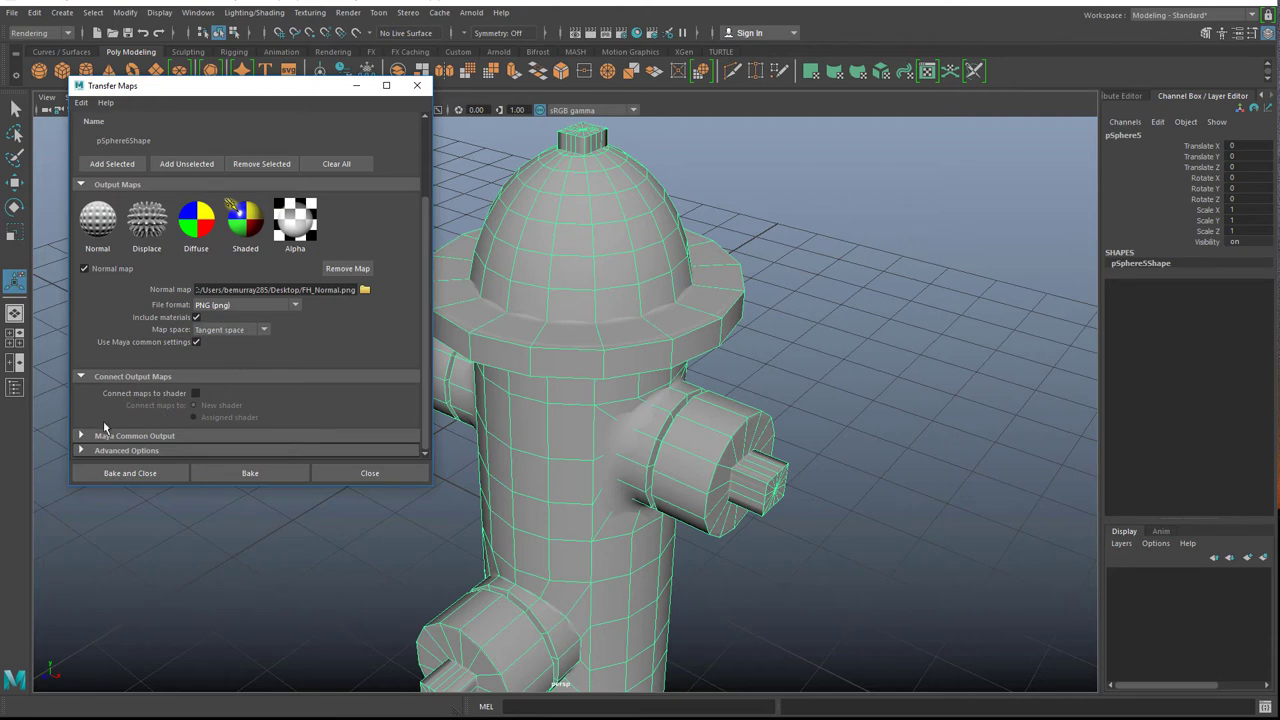
# Review the shader connection and Maya Common Output options, keeping connection off, sampling quality Low (2x2) and filter type Gaussian.
pyautogui.click(195, 393)
pyautogui.click(195, 393)
pyautogui.click(82, 436)
pyautogui.scroll(-5, 130, 380)
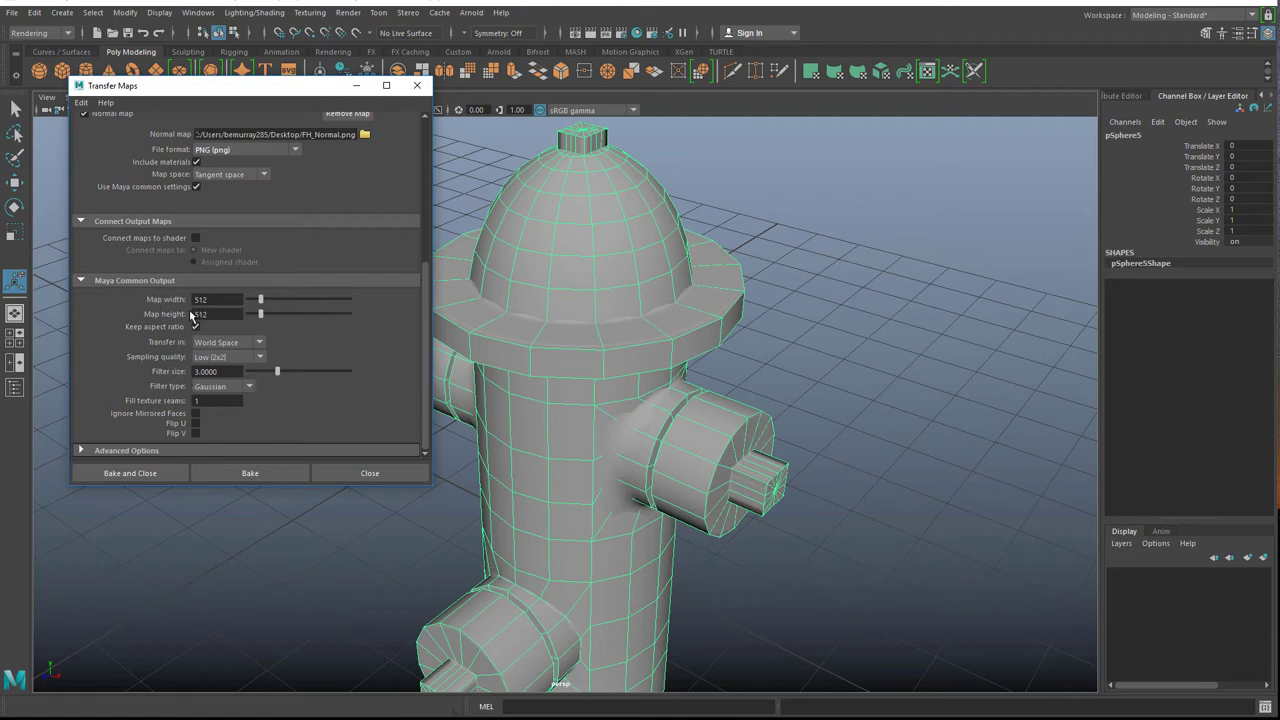
pyautogui.click(232, 357)
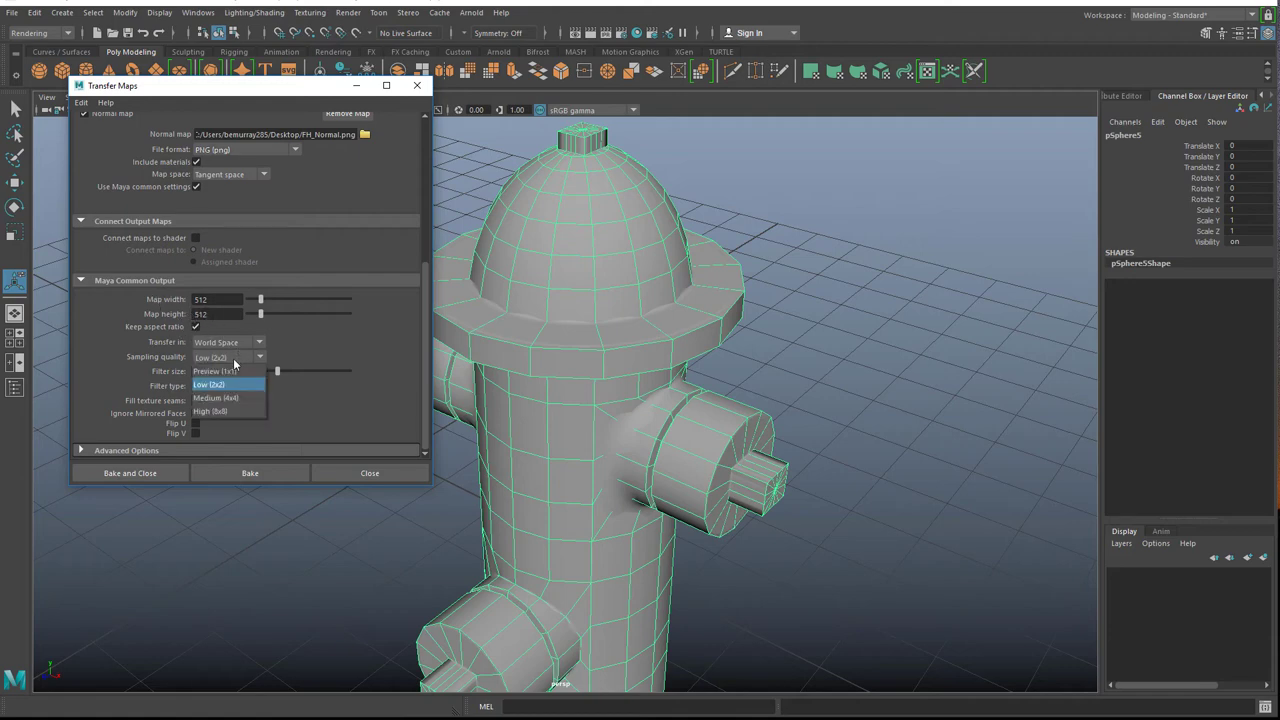
pyautogui.click(222, 385)
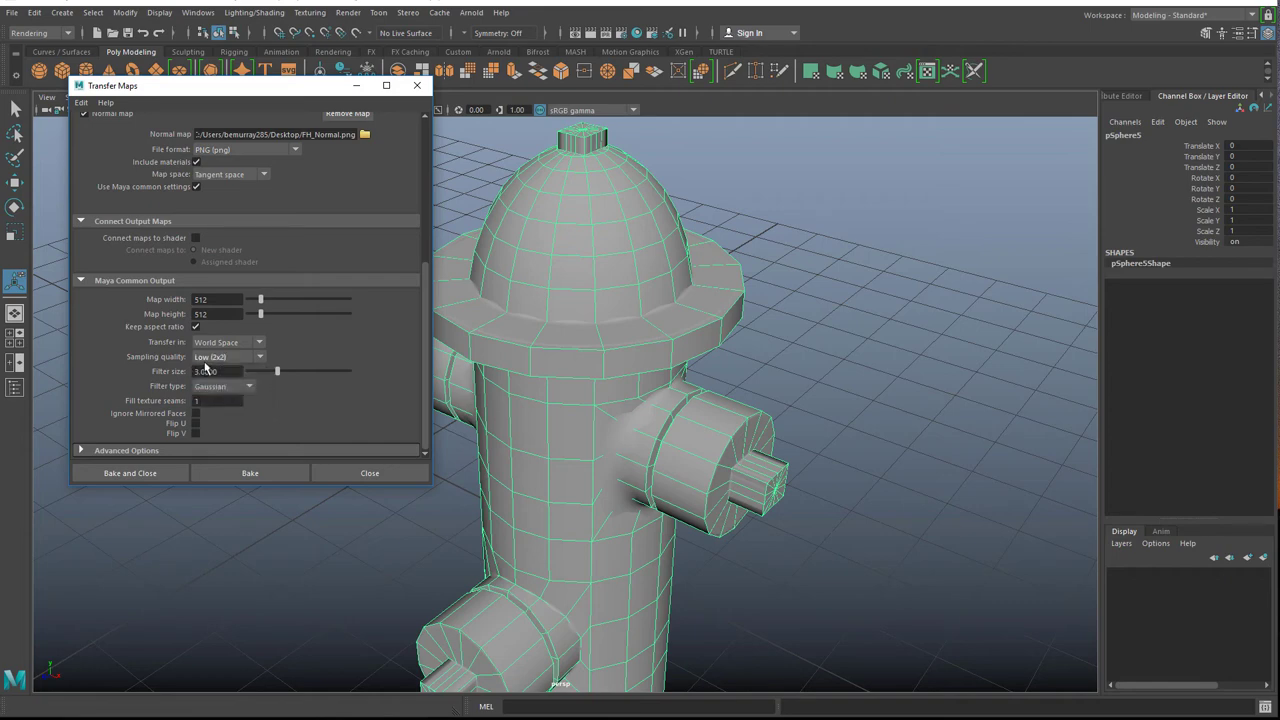
pyautogui.click(225, 387)
pyautogui.click(292, 410)
pyautogui.scroll(2, 295, 392)
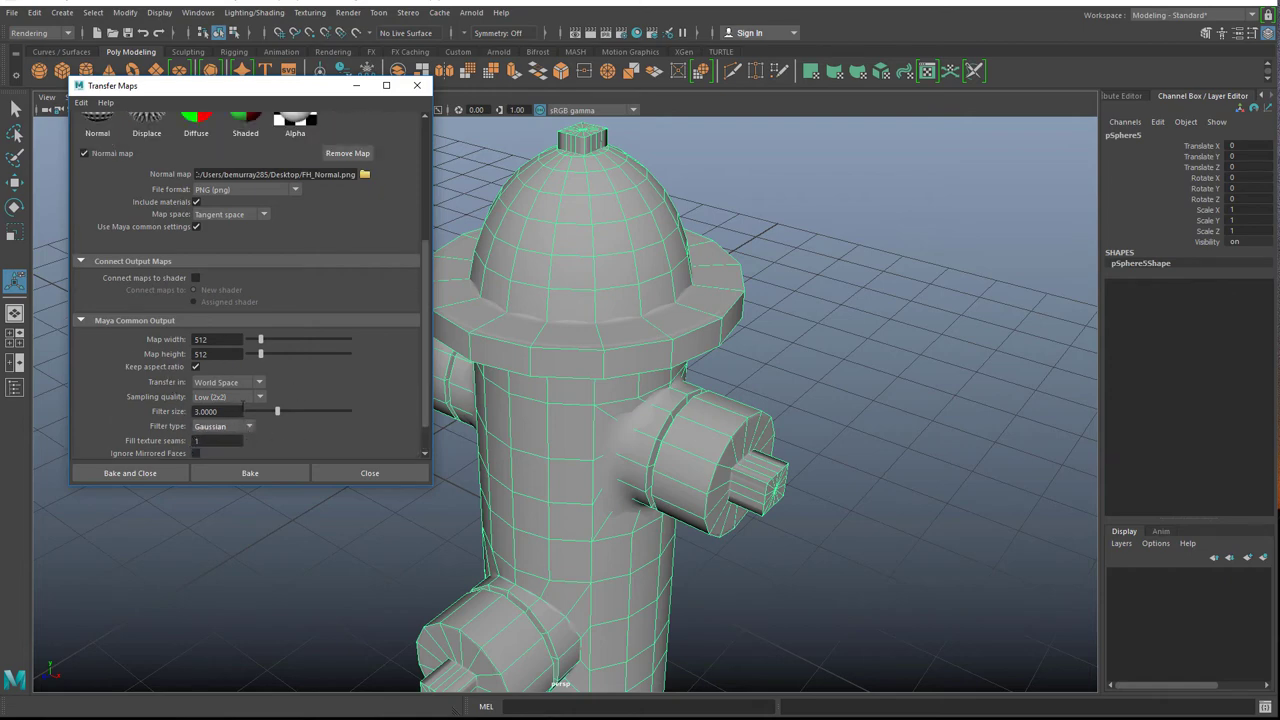
# Bake the normal map from the smoothed hydrant onto the low-poly one and close the baked image's viewer.
pyautogui.scroll(5, 338, 370)
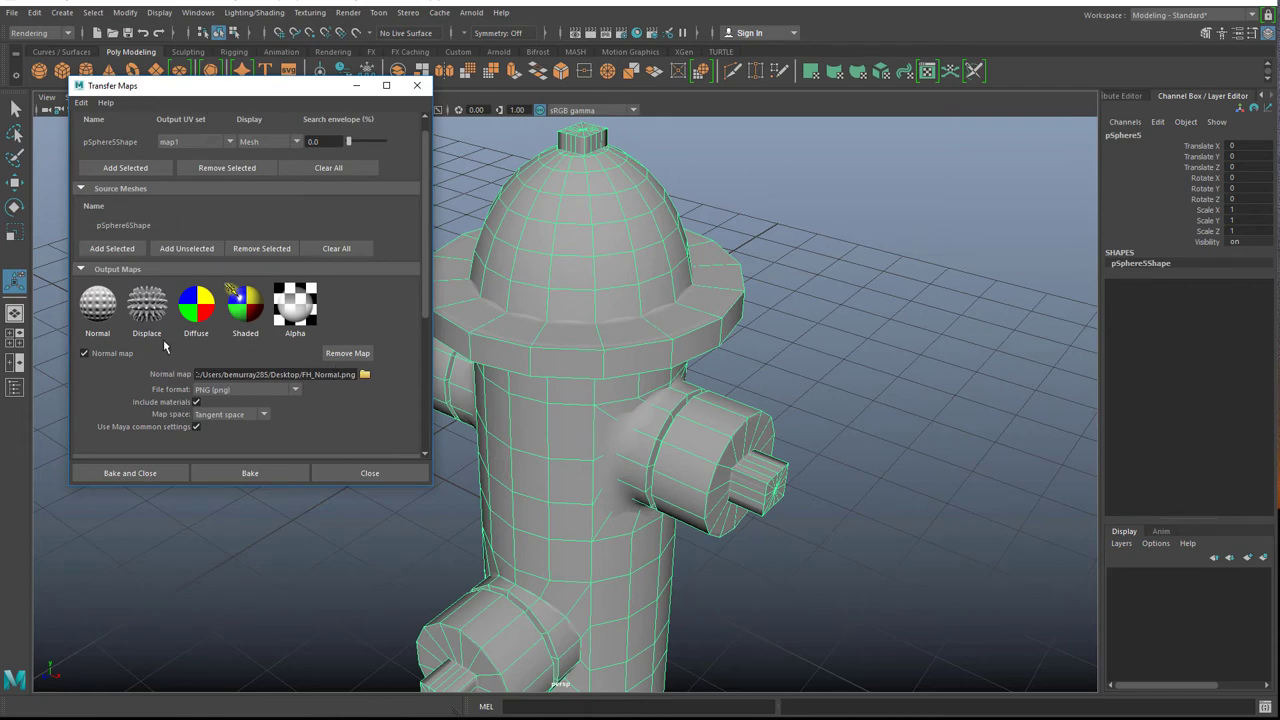
pyautogui.scroll(-3, 230, 410)
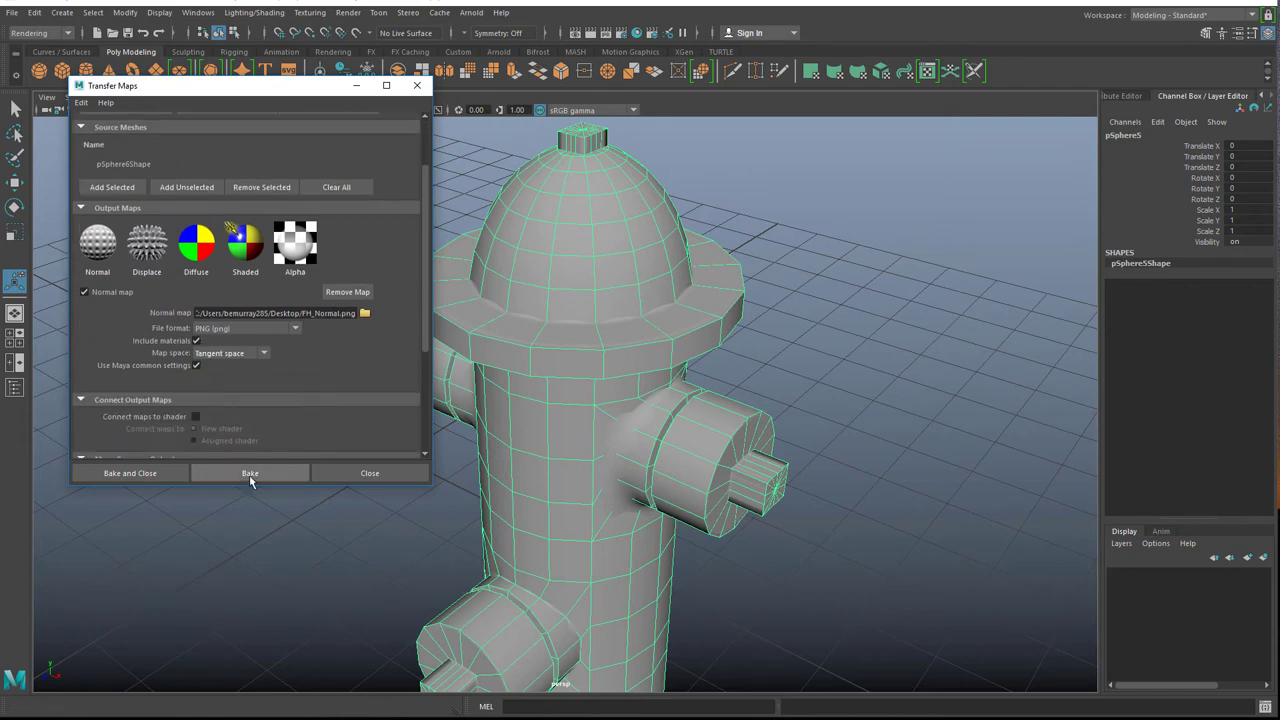
pyautogui.click(250, 476)
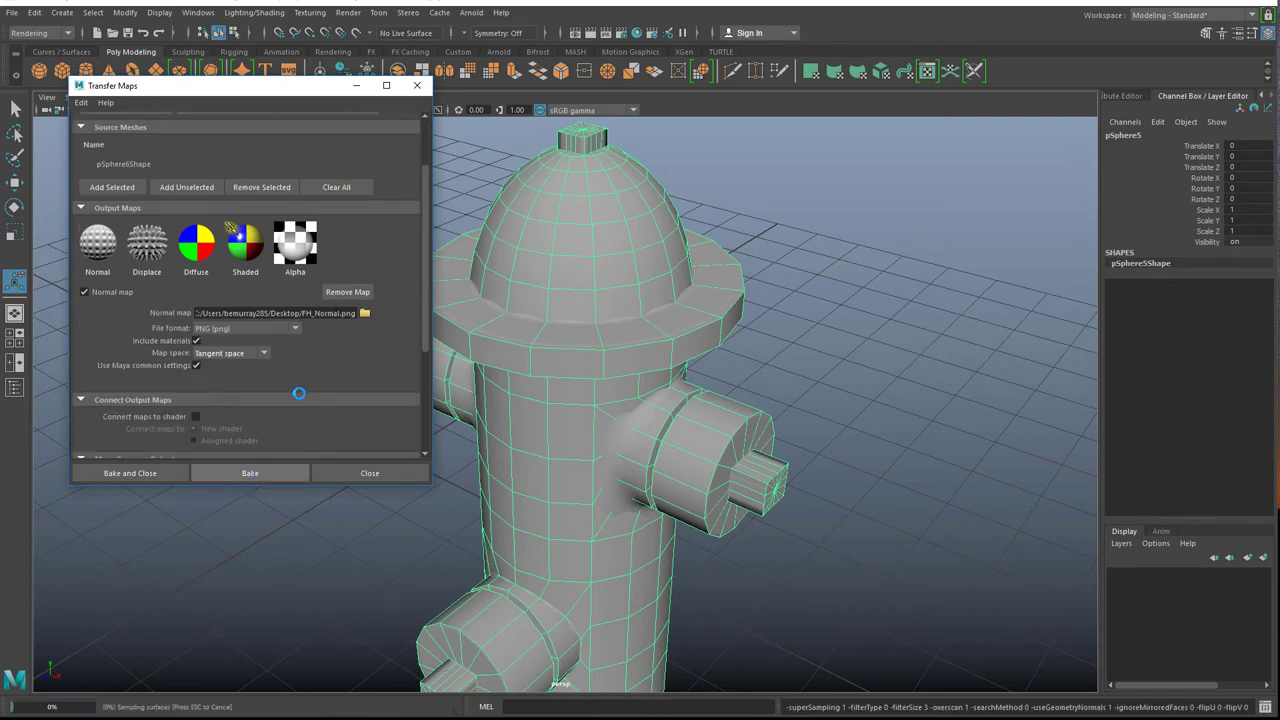
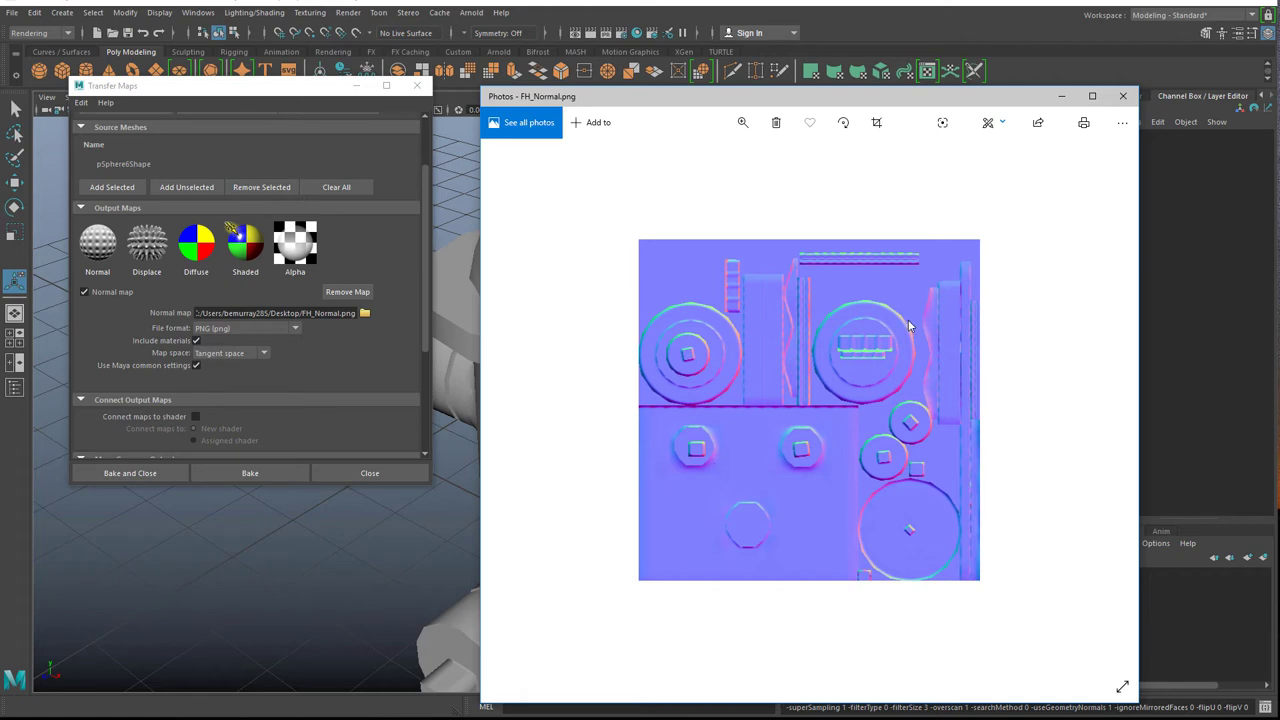
pyautogui.click(1125, 97)
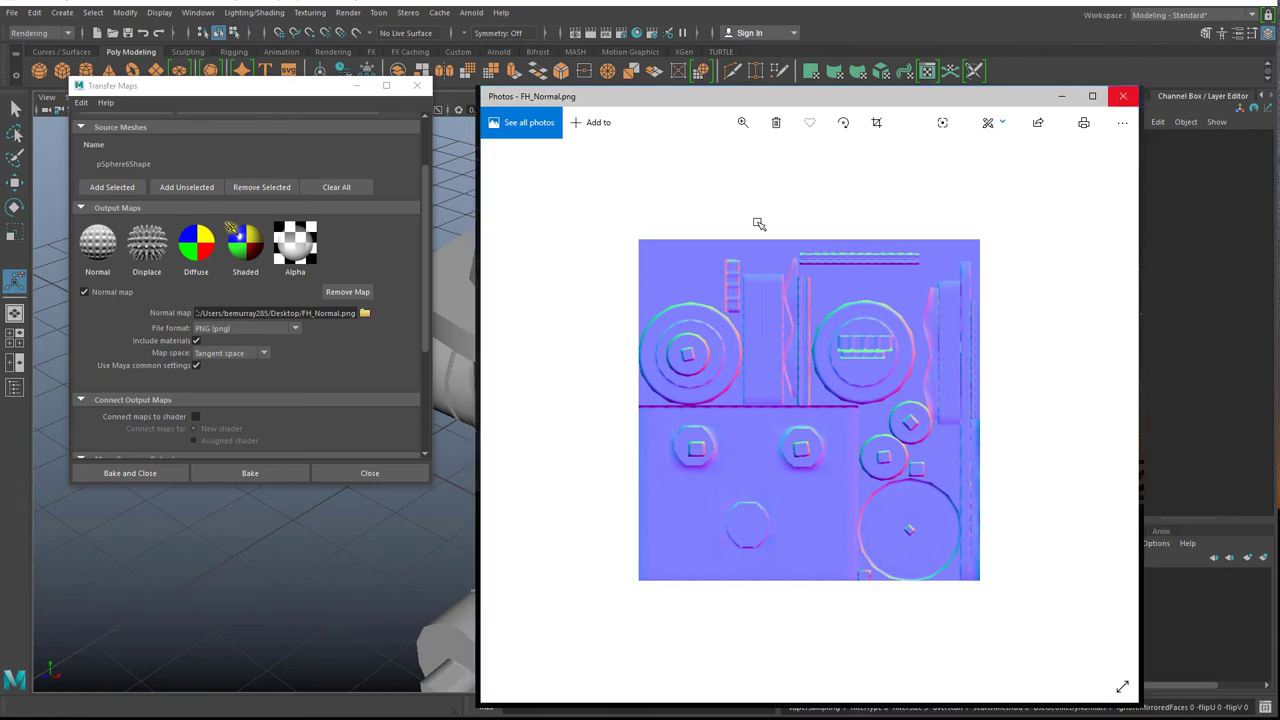
# Duplicate the low-poly UV-mapped hydrant and move the copy along X to about 5.49, away from the overlapping pair.
pyautogui.click(602, 436)
pyautogui.scroll(-4, 602, 436)
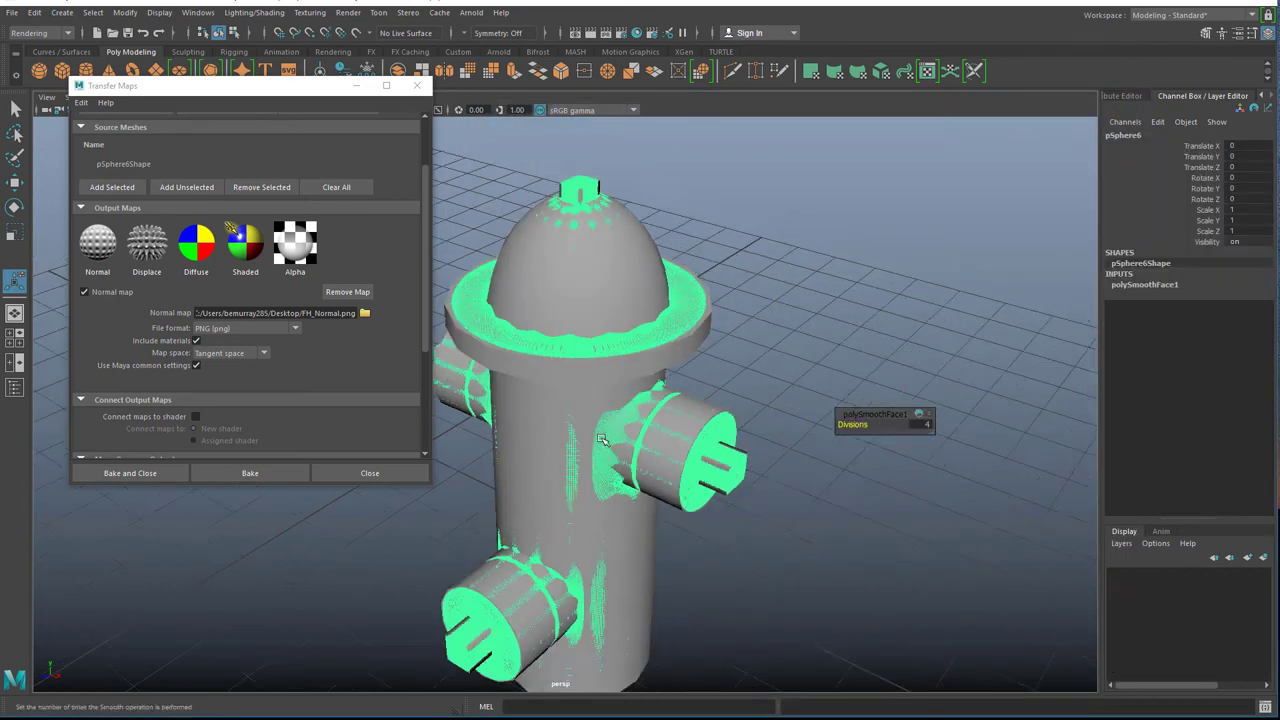
pyautogui.keyDown('alt'); pyautogui.moveTo(602, 436); pyautogui.dragTo(682, 509); pyautogui.keyUp('alt')
pyautogui.click(698, 517)
pyautogui.click(665, 304)
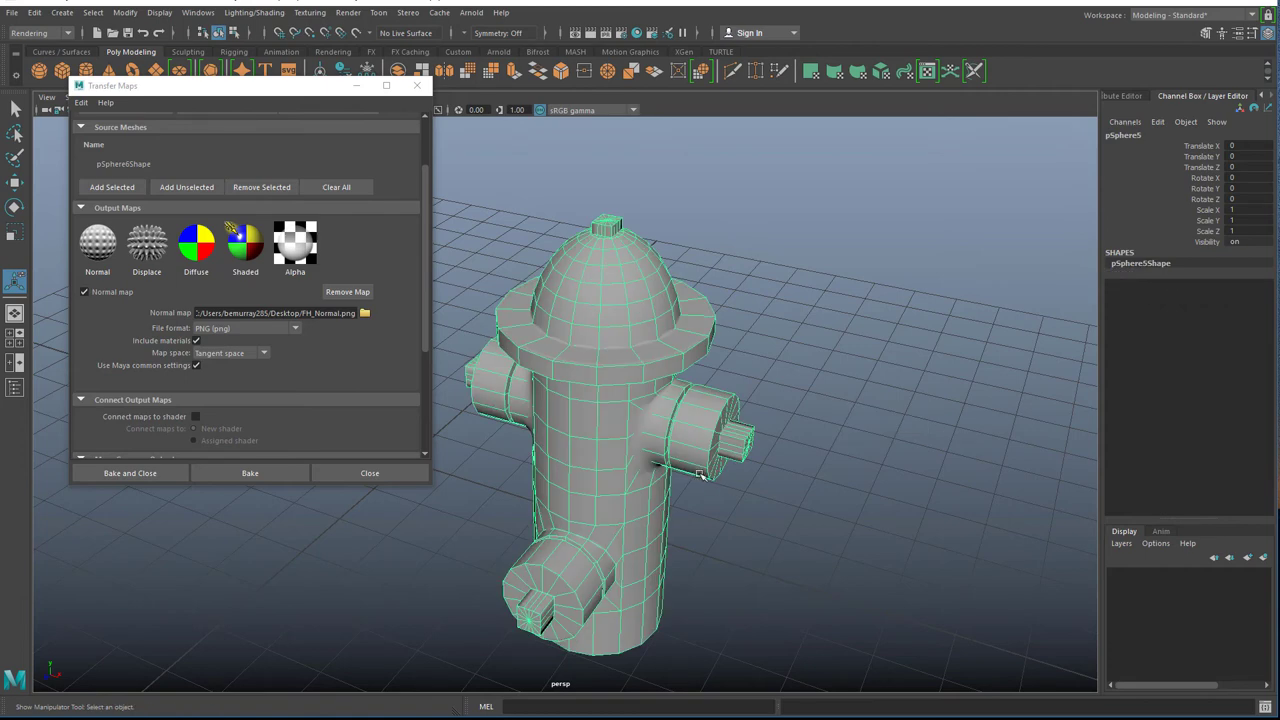
pyautogui.press('w')
pyautogui.scroll(-3, 702, 478)
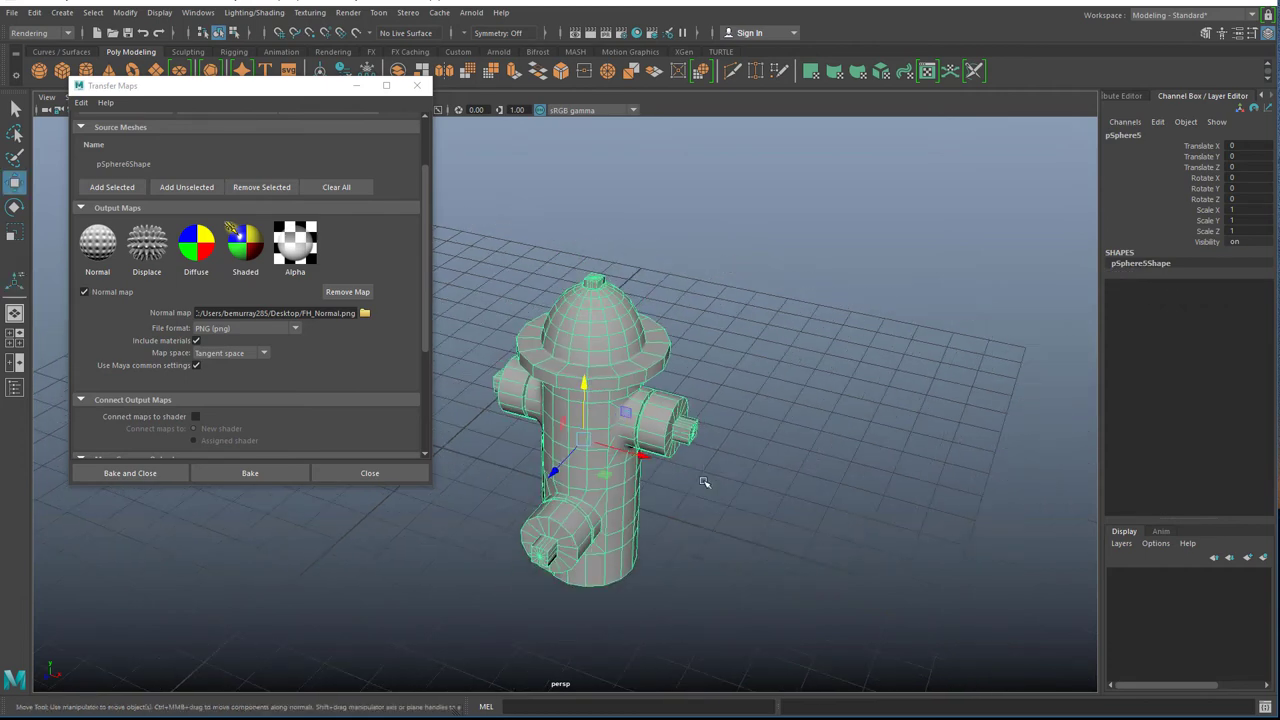
pyautogui.hotkey('ctrl', 'd')
pyautogui.moveTo(645, 456); pyautogui.dragTo(962, 508)
pyautogui.press('f')
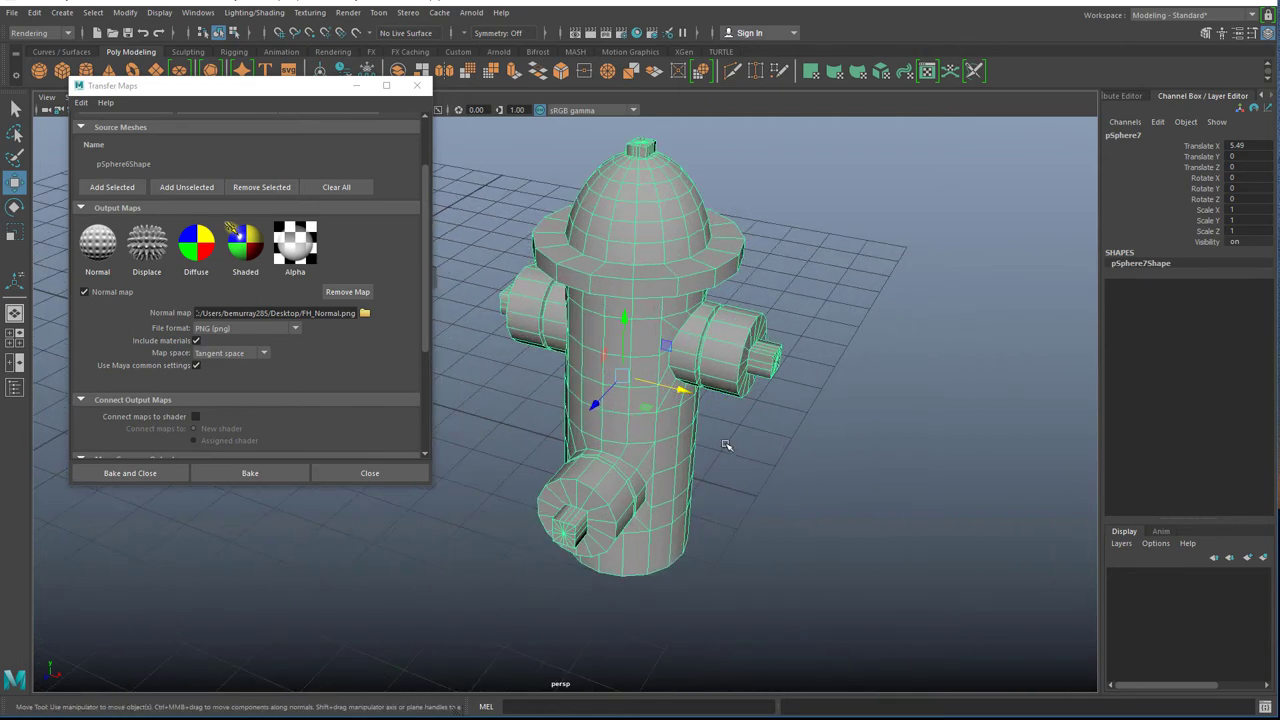
# Assign a new Blinn material to the moved low-poly hydrant copy.
pyautogui.press('q')
pyautogui.moveTo(643, 292); pyautogui.dragTo(623, 641, button='right')
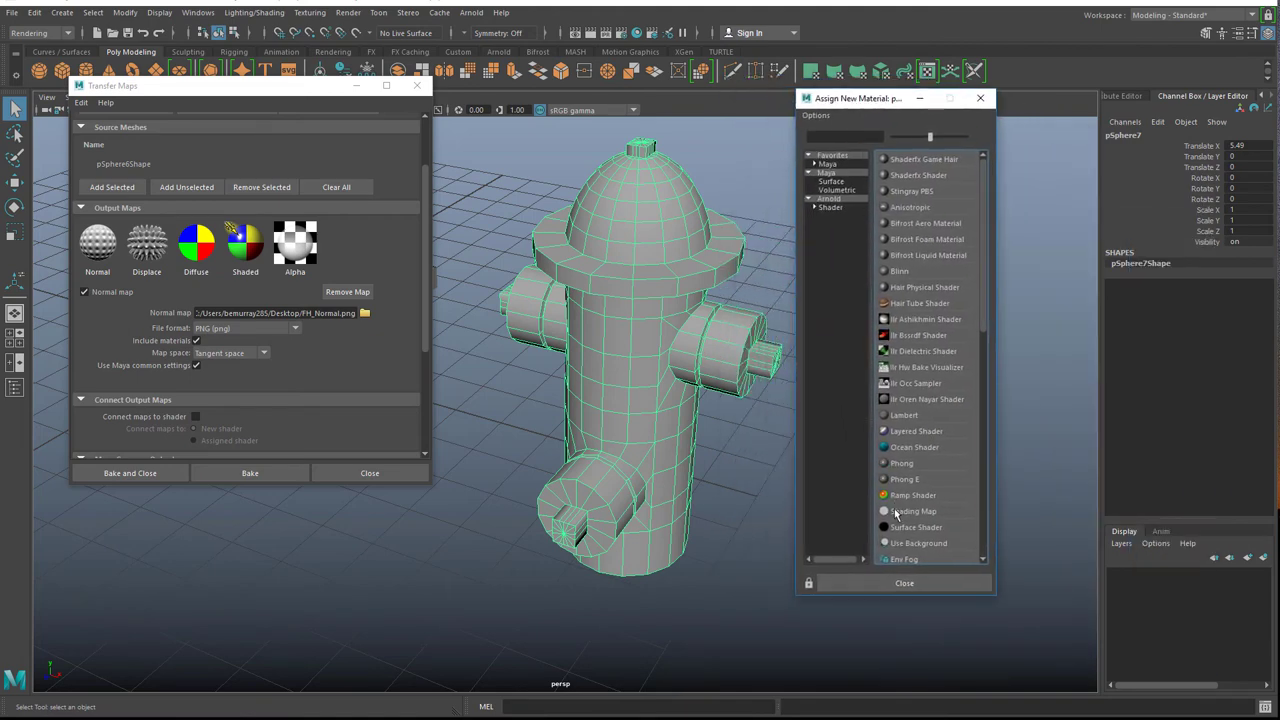
pyautogui.click(899, 271)
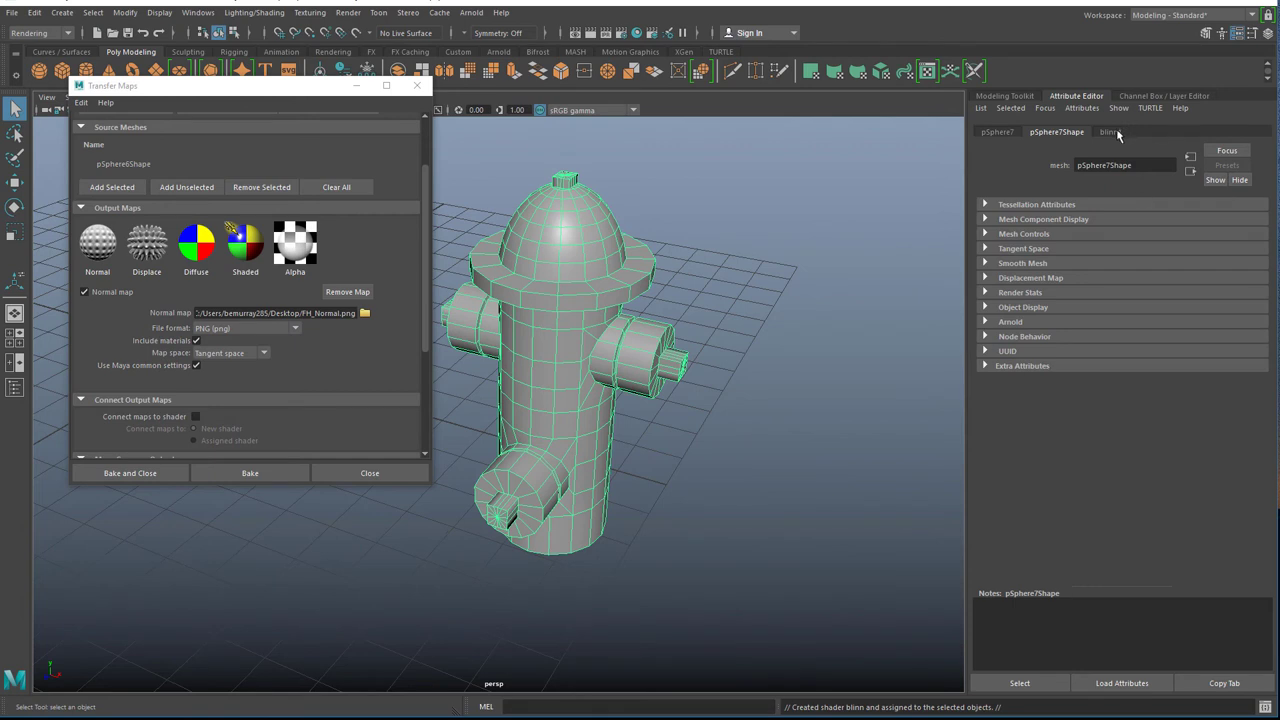
# Connect a File texture to the Bump Mapping attribute of the hydrant copy's Blinn material.
pyautogui.click(1112, 132)
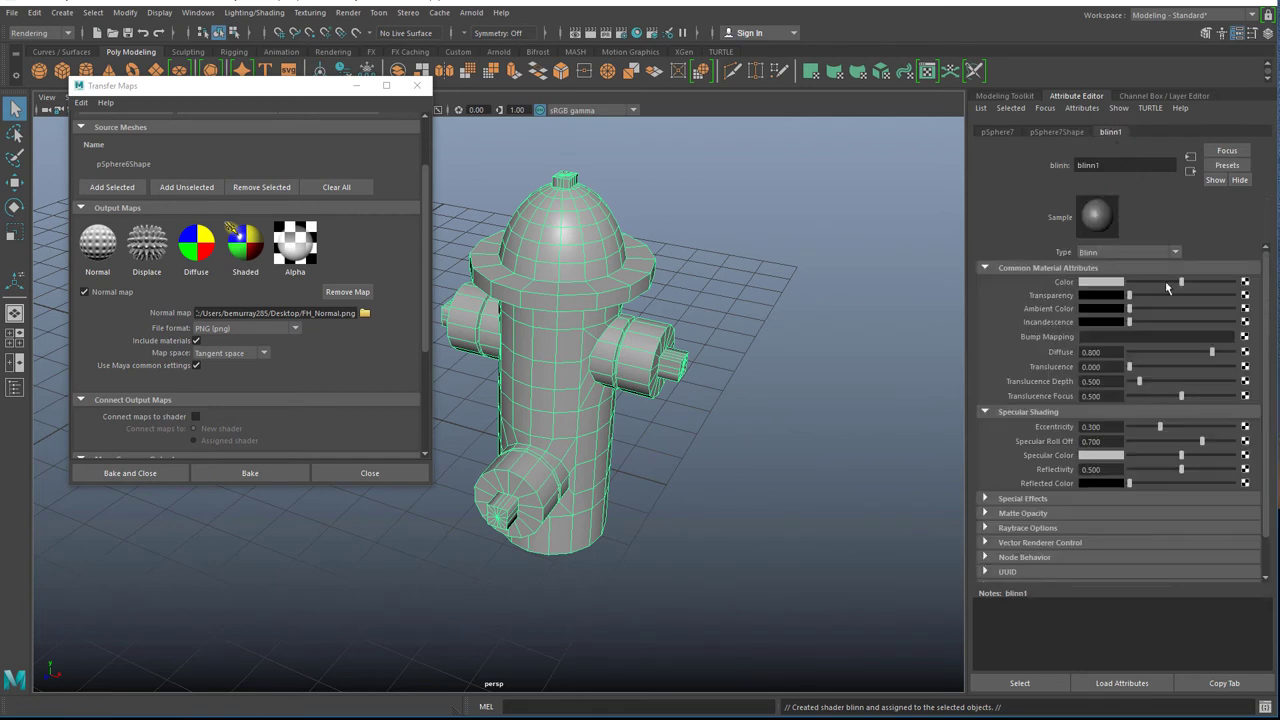
pyautogui.click(1245, 336)
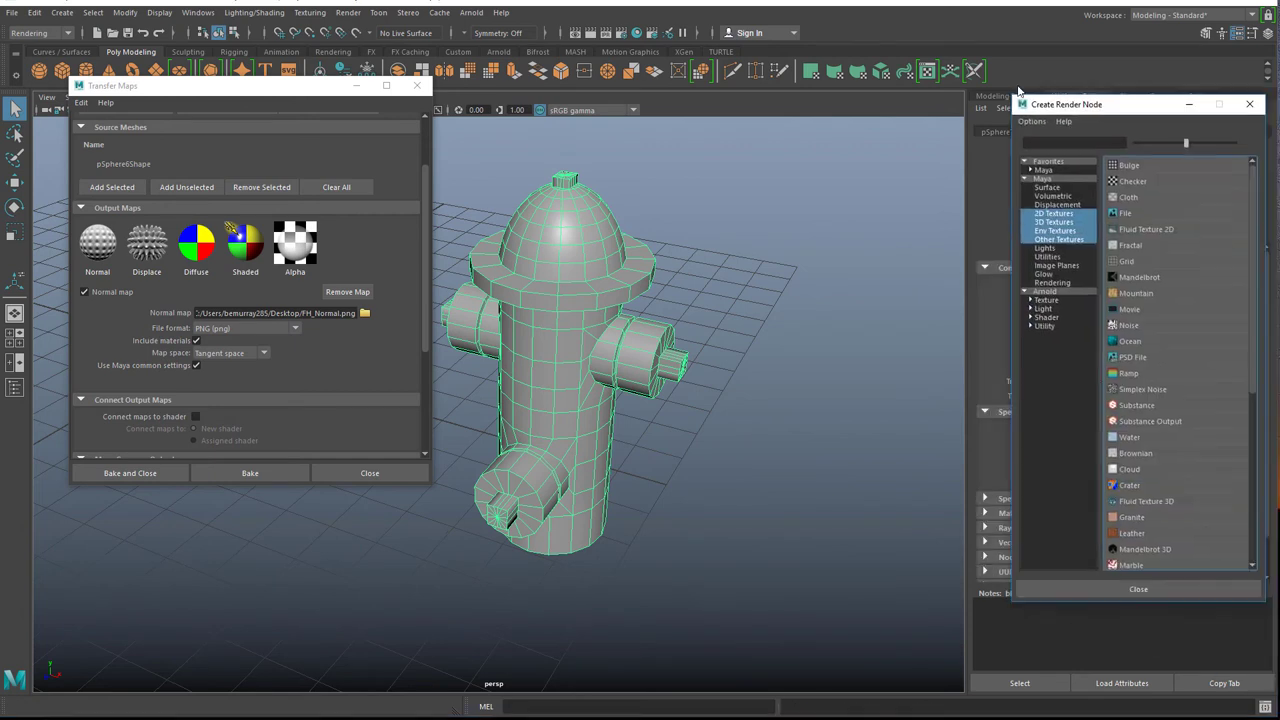
pyautogui.moveTo(1110, 94); pyautogui.dragTo(782, 125)
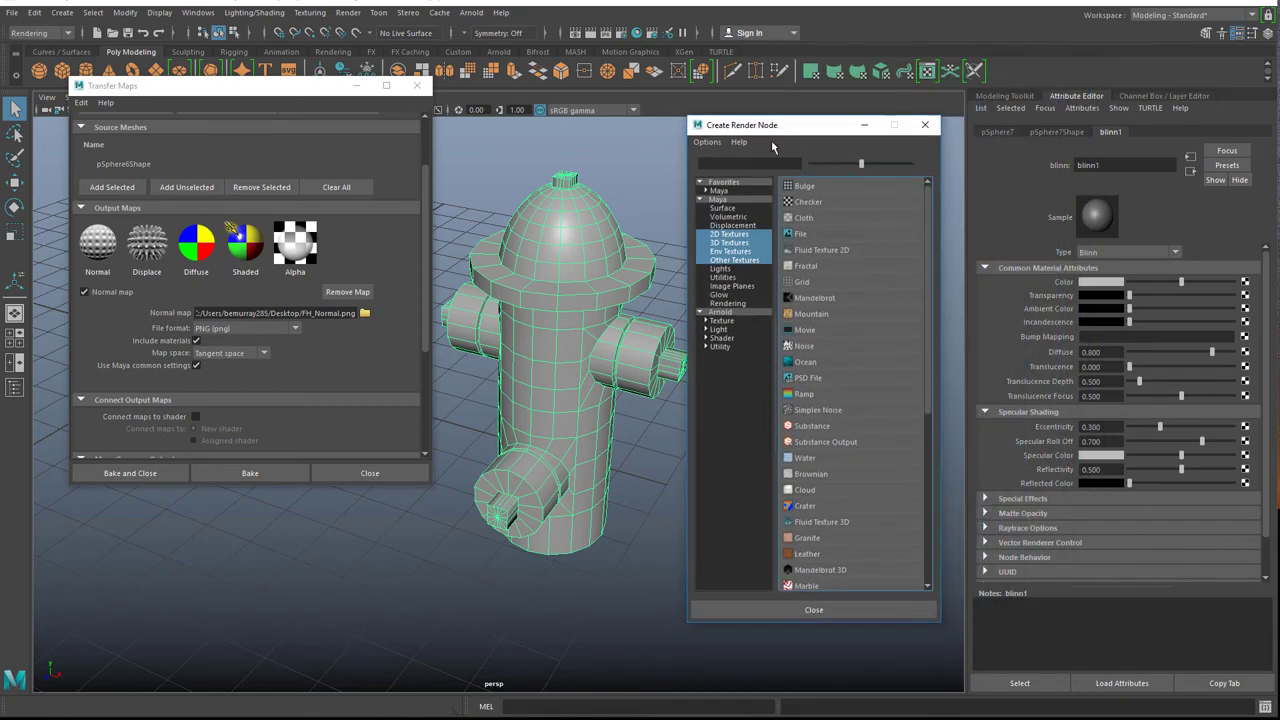
pyautogui.click(801, 233)
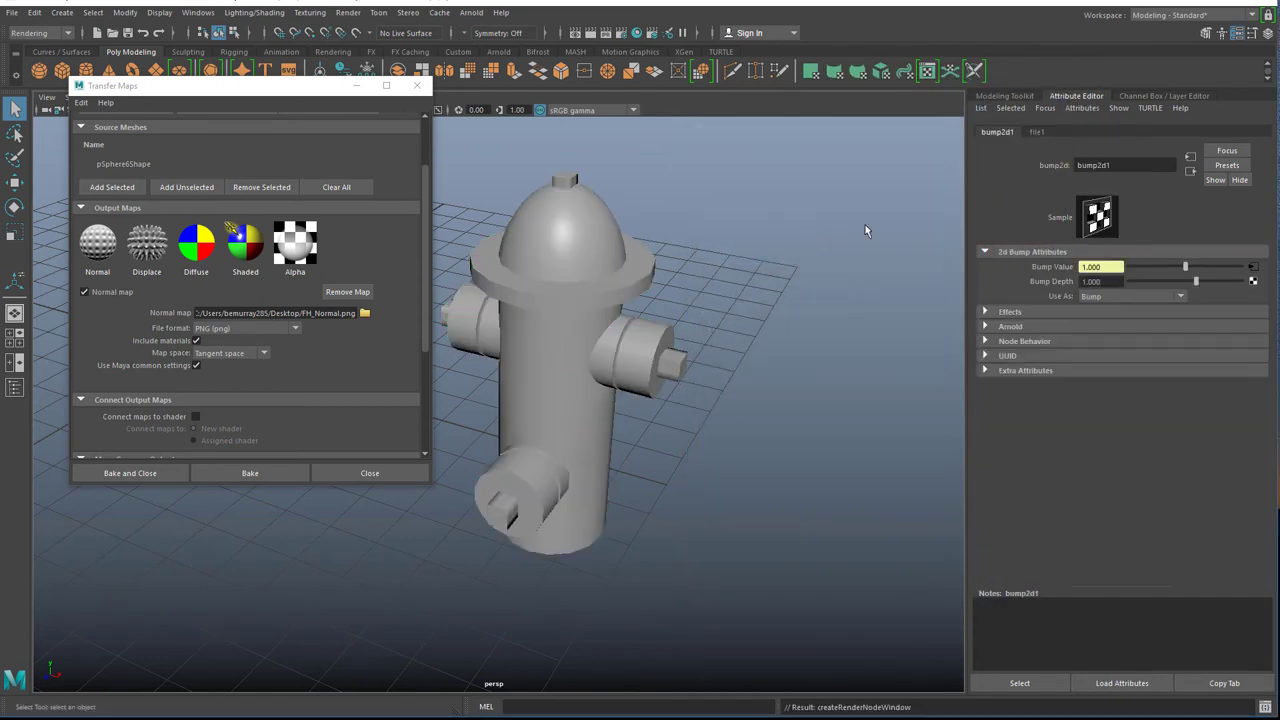
# Set the bump node to be used as Tangent Space Normals and load FH_Normal.png from the Desktop into its file texture.
pyautogui.click(1092, 298)
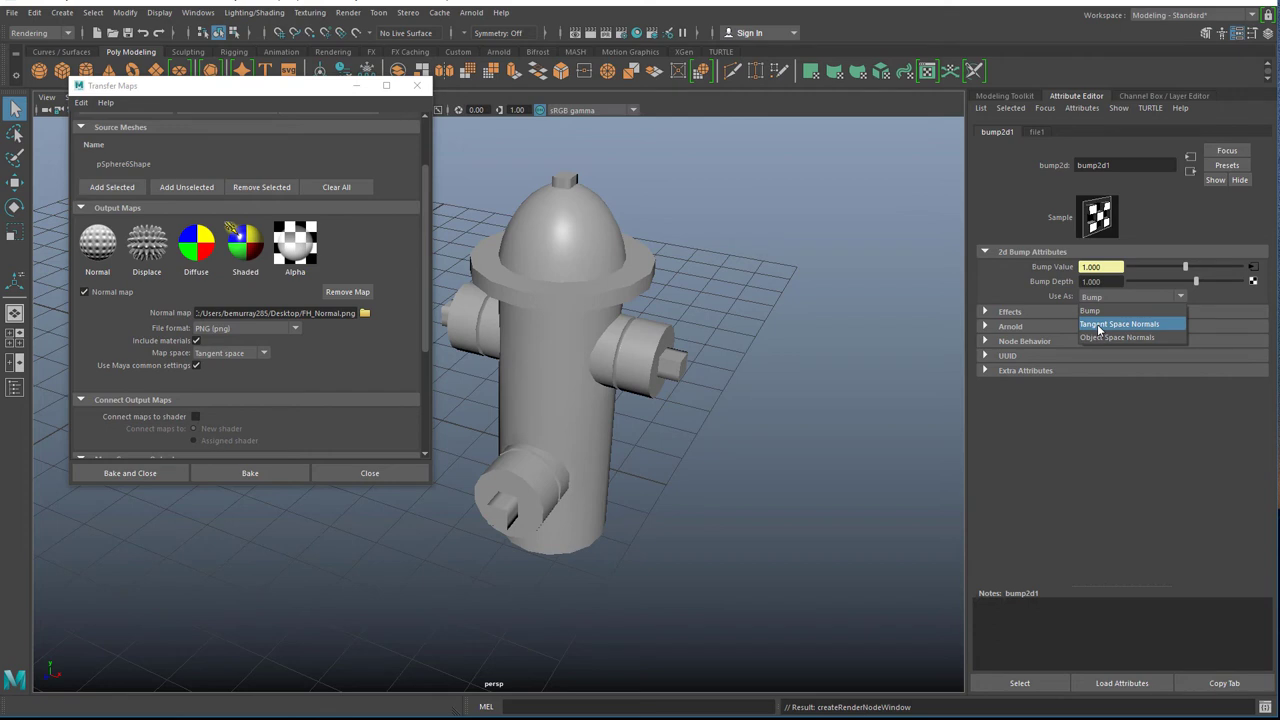
pyautogui.click(1099, 326)
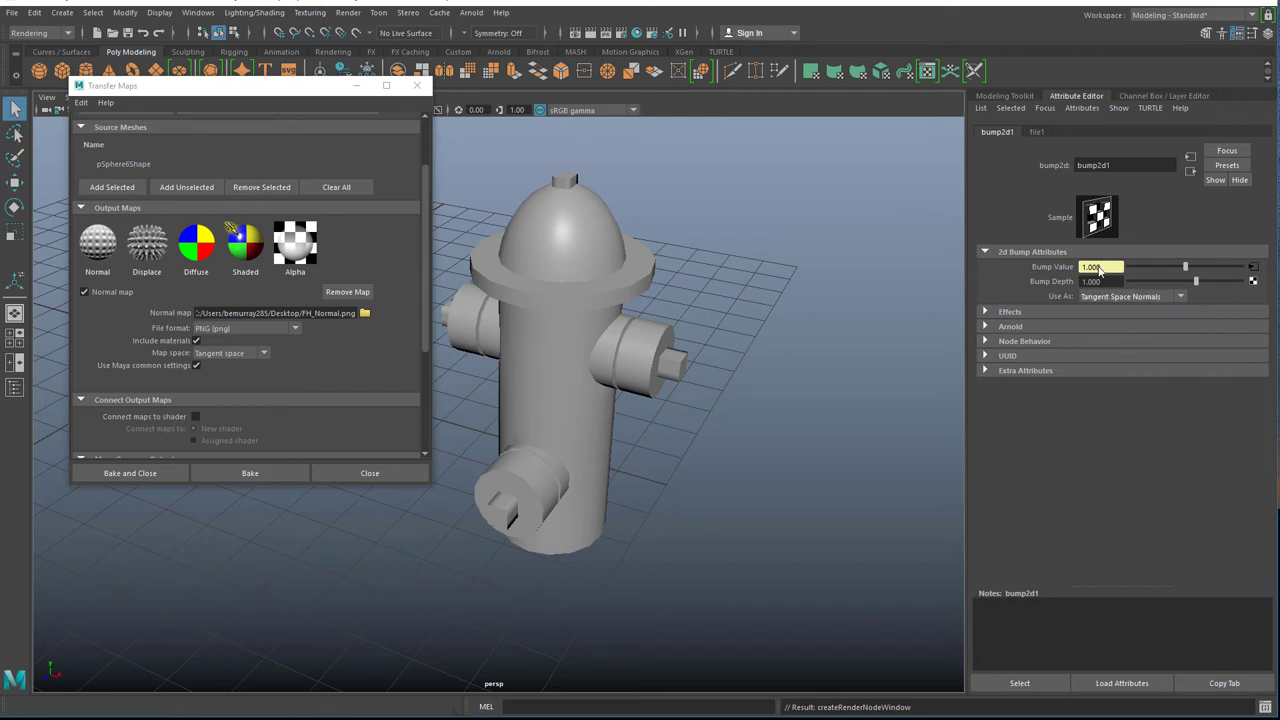
pyautogui.click(1256, 273)
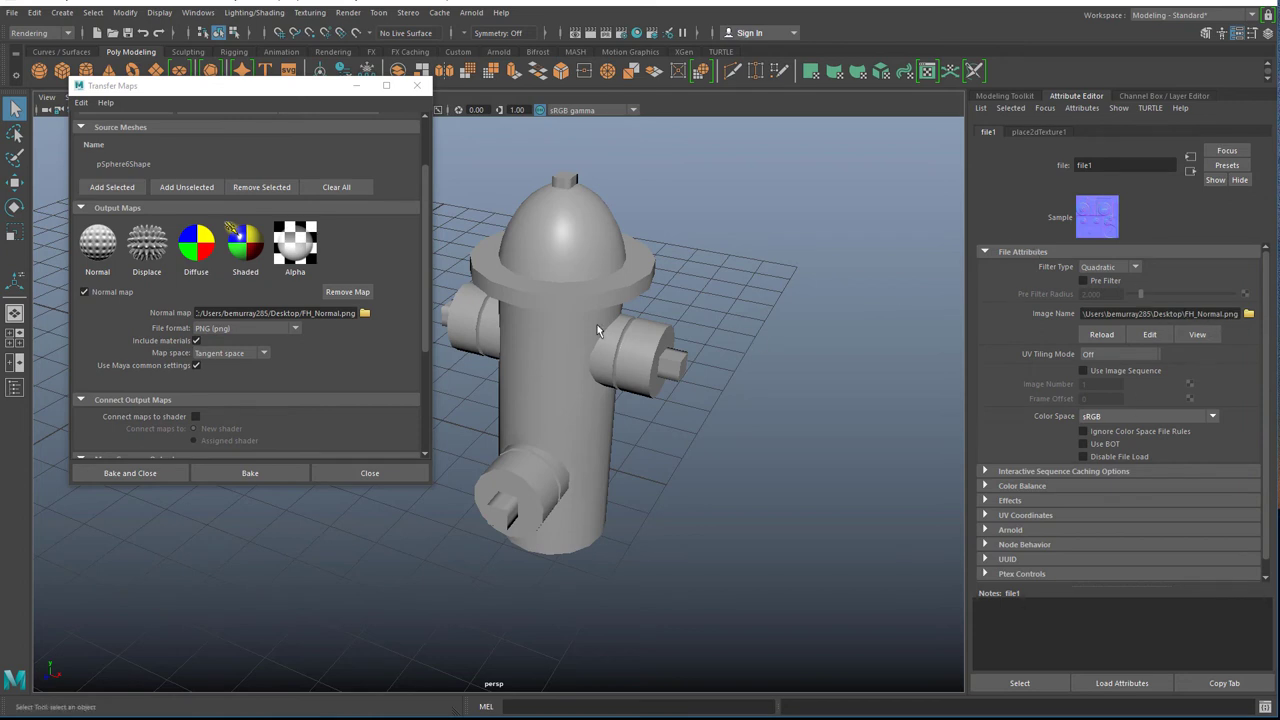
# Select the hydrant copy and turn on textured shading to display its normal map in the viewport.
pyautogui.keyDown('alt'); pyautogui.moveTo(705, 479); pyautogui.dragTo(731, 451, button='middle'); pyautogui.keyUp('alt')
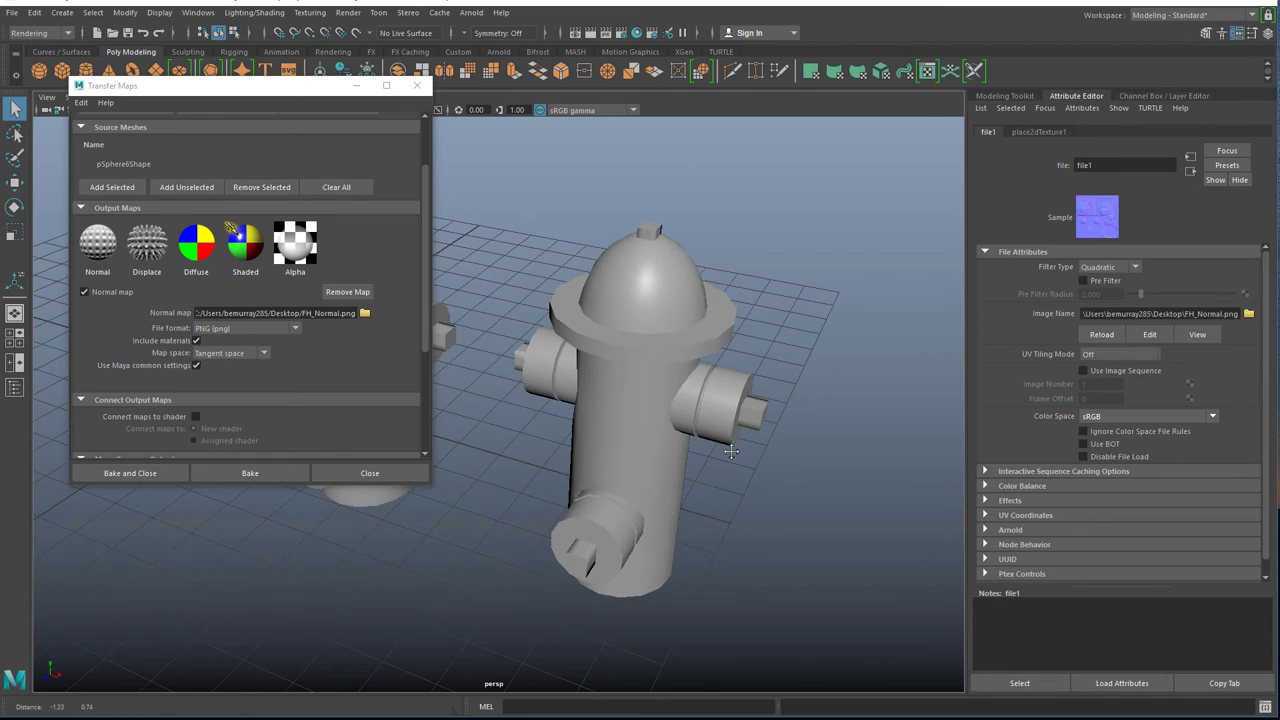
pyautogui.scroll(3, 697, 451)
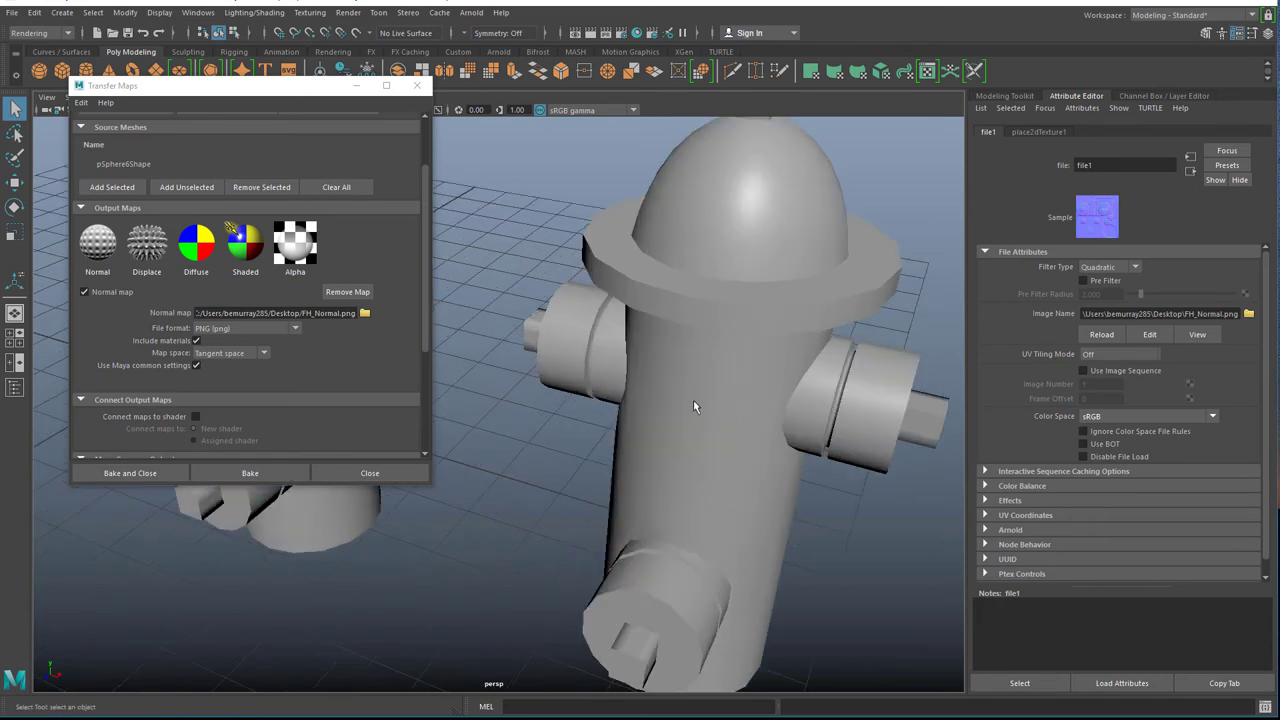
pyautogui.click(693, 406)
pyautogui.press('6')
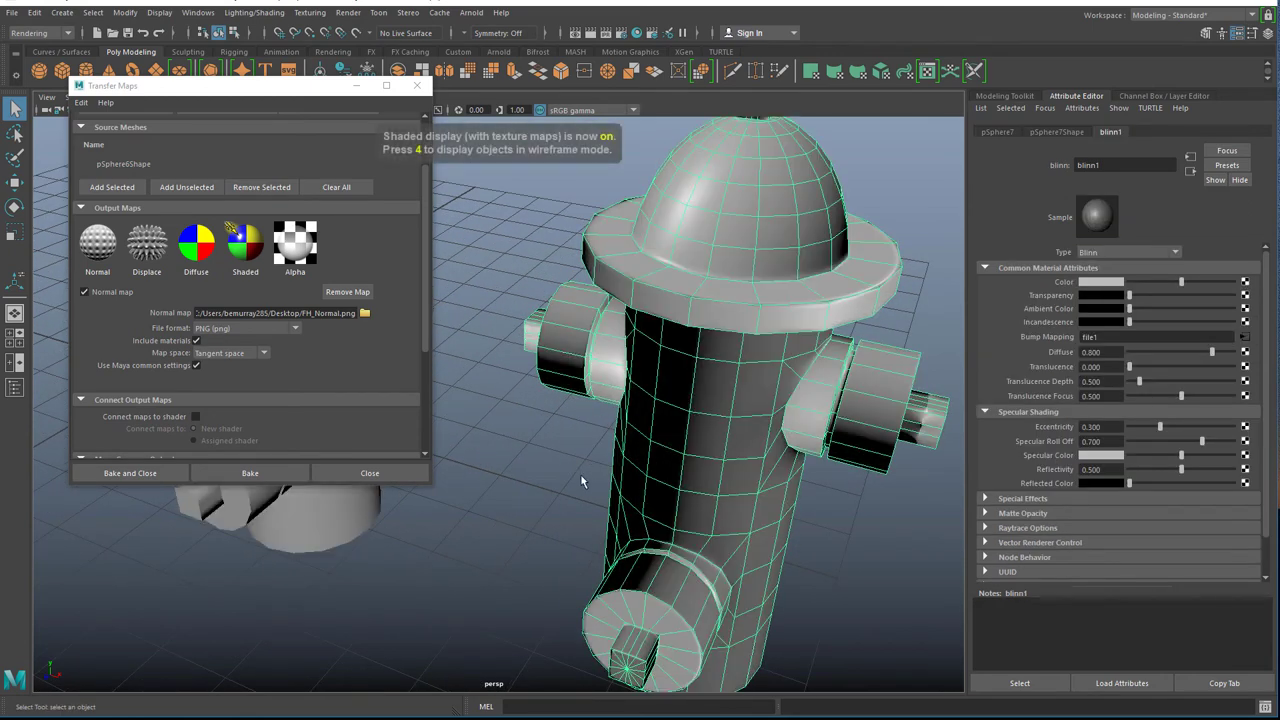
# Compare the normal-mapped copy with the original hydrants and frame the copy from its side-outlet end.
pyautogui.click(560, 462)
pyautogui.moveTo(674, 460)
pyautogui.keyDown('alt'); pyautogui.mouseDown()
pyautogui.moveTo(691, 437)
pyautogui.moveTo(679, 450)
pyautogui.moveTo(704, 471)
pyautogui.moveTo(823, 403)
pyautogui.moveTo(827, 370)
pyautogui.moveTo(771, 394)
pyautogui.moveTo(706, 340)
pyautogui.moveTo(660, 333)
pyautogui.mouseUp(); pyautogui.keyUp('alt')
pyautogui.keyDown('alt'); pyautogui.moveTo(712, 339); pyautogui.dragTo(791, 402, button='middle'); pyautogui.keyUp('alt')
pyautogui.keyDown('alt'); pyautogui.moveTo(791, 402); pyautogui.dragTo(708, 386, button='right'); pyautogui.keyUp('alt')
pyautogui.keyDown('alt'); pyautogui.moveTo(708, 386); pyautogui.dragTo(620, 386); pyautogui.keyUp('alt')
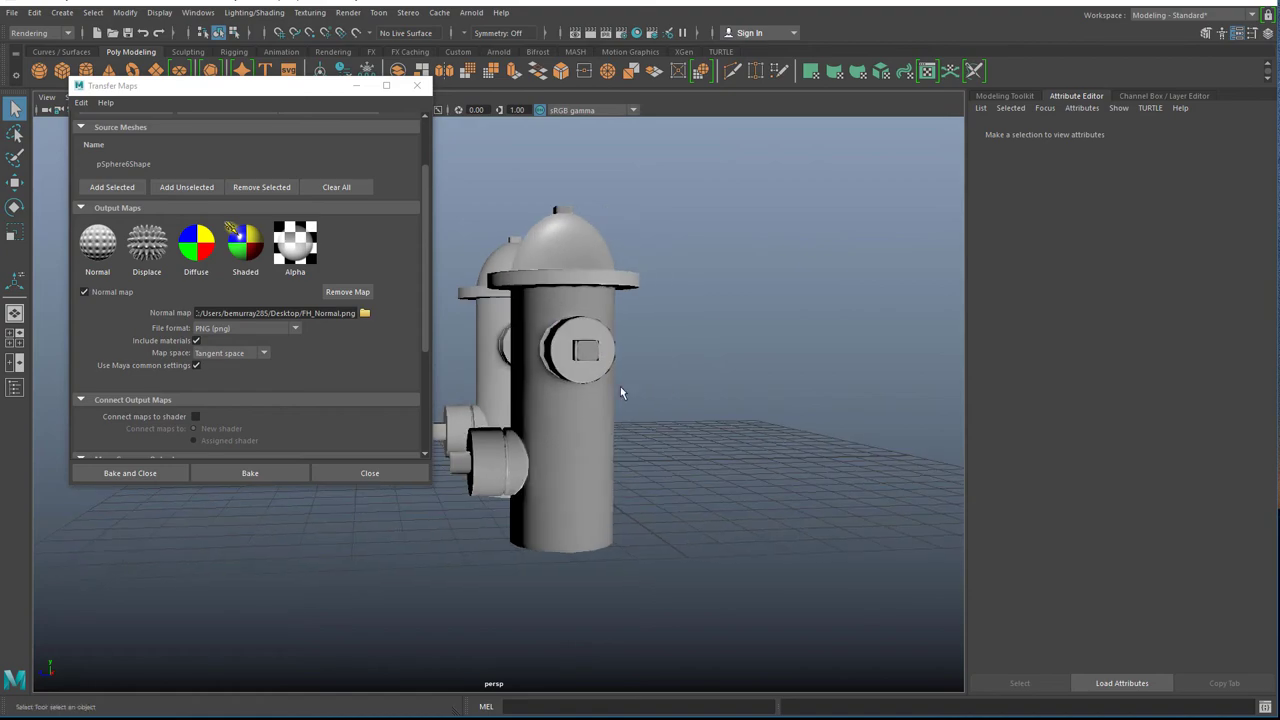
pyautogui.click(570, 388)
pyautogui.press('f')
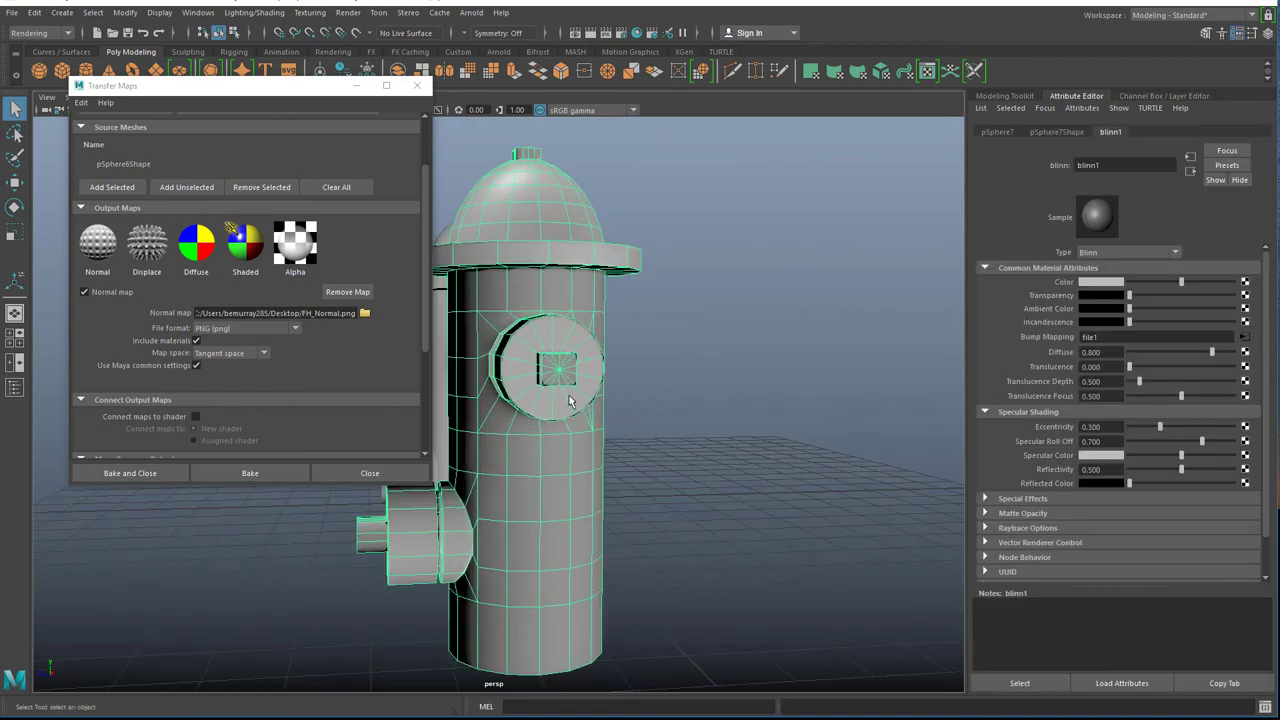
# Examine the normal-mapped copy up close from below and above, checking the side outlet joint, brim, dome and top bolt.
pyautogui.moveTo(320, 86); pyautogui.dragTo(221, 85)
pyautogui.keyDown('alt'); pyautogui.moveTo(651, 371); pyautogui.dragTo(657, 203); pyautogui.keyUp('alt')
pyautogui.click(691, 386)
pyautogui.keyDown('alt'); pyautogui.moveTo(548, 127); pyautogui.dragTo(547, 197); pyautogui.keyUp('alt')
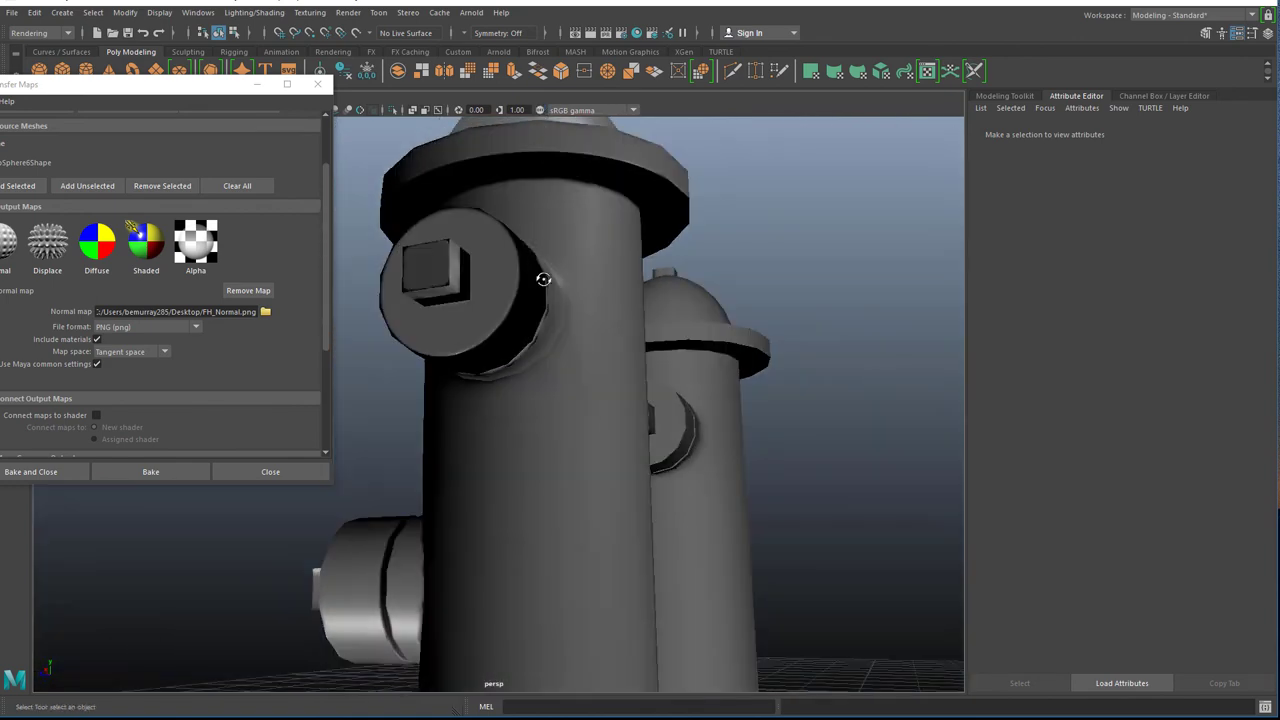
pyautogui.keyDown('alt'); pyautogui.moveTo(543, 277); pyautogui.dragTo(587, 181); pyautogui.keyUp('alt')
pyautogui.moveTo(540, 112)
pyautogui.keyDown('alt'); pyautogui.mouseDown()
pyautogui.moveTo(720, 457)
pyautogui.moveTo(869, 431)
pyautogui.moveTo(580, 432)
pyautogui.moveTo(620, 420)
pyautogui.moveTo(800, 493)
pyautogui.moveTo(557, 480)
pyautogui.moveTo(509, 429)
pyautogui.moveTo(455, 447)
pyautogui.moveTo(622, 484)
pyautogui.moveTo(600, 457)
pyautogui.moveTo(557, 509)
pyautogui.moveTo(552, 437)
pyautogui.mouseUp(); pyautogui.keyUp('alt')
pyautogui.scroll(5, 553, 410)
pyautogui.keyDown('alt'); pyautogui.moveTo(553, 392); pyautogui.dragTo(525, 454, button='middle'); pyautogui.keyUp('alt')
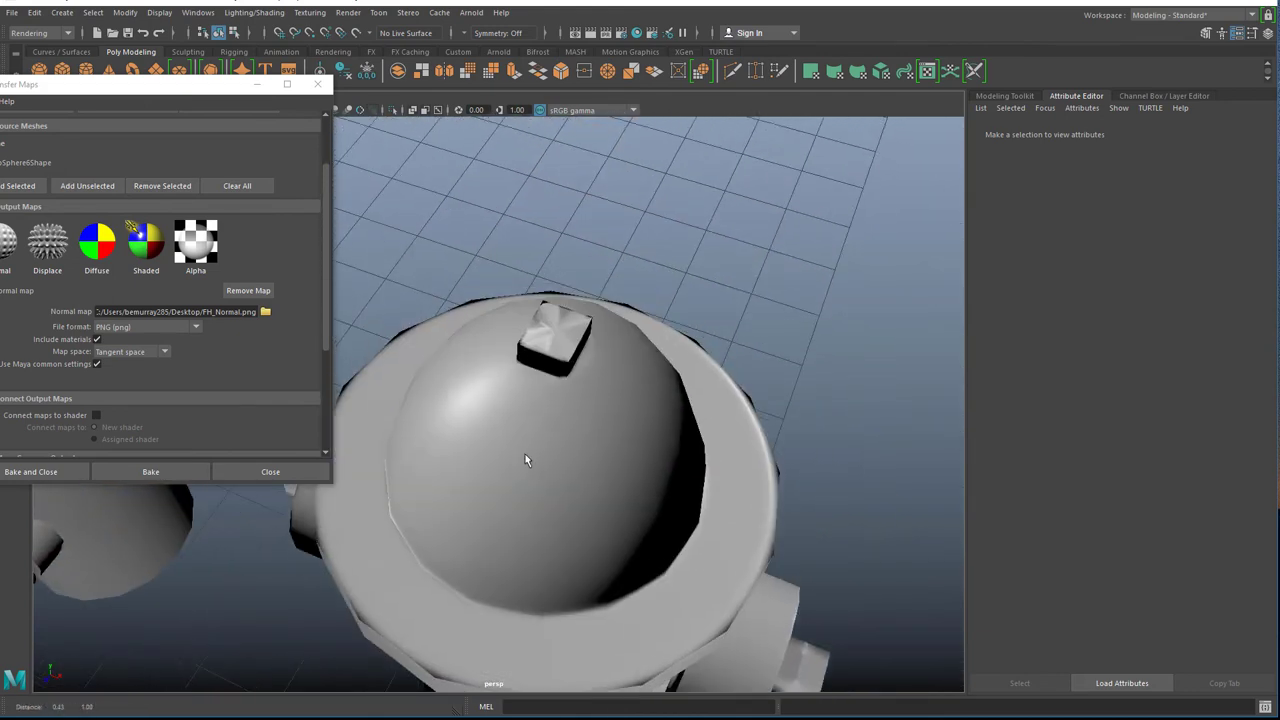
pyautogui.scroll(5, 540, 350)
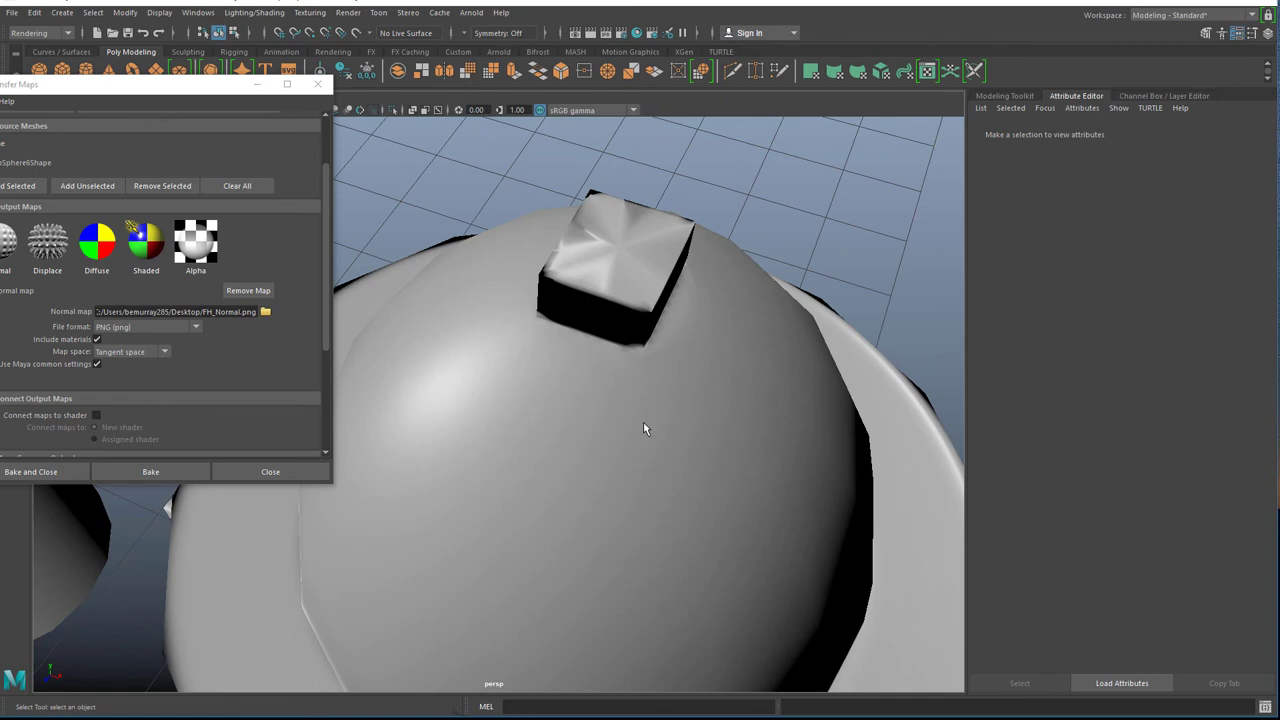
pyautogui.keyDown('alt'); pyautogui.moveTo(643, 428); pyautogui.dragTo(621, 404); pyautogui.keyUp('alt')
pyautogui.scroll(-3, 529, 447)
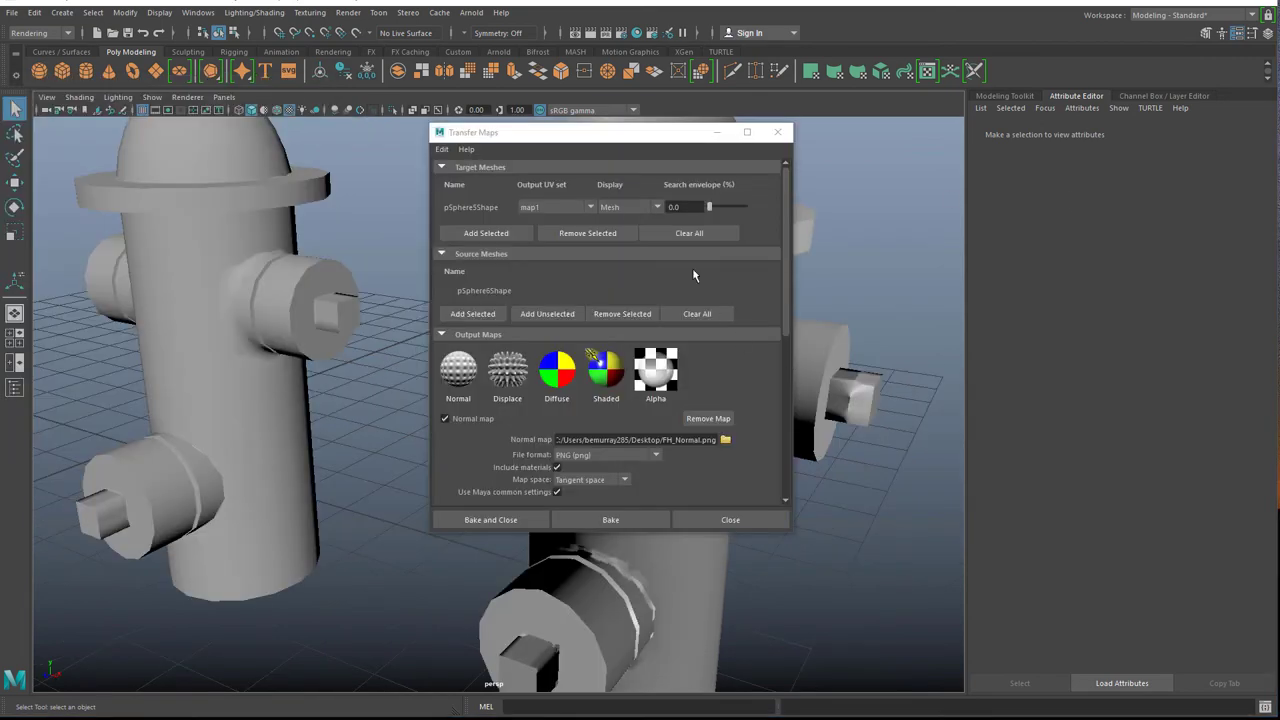
# Switch the Transfer Maps target mesh display to Envelope and look at the envelope around the brim and side outlet.
pyautogui.moveTo(613, 133); pyautogui.dragTo(625, 139)
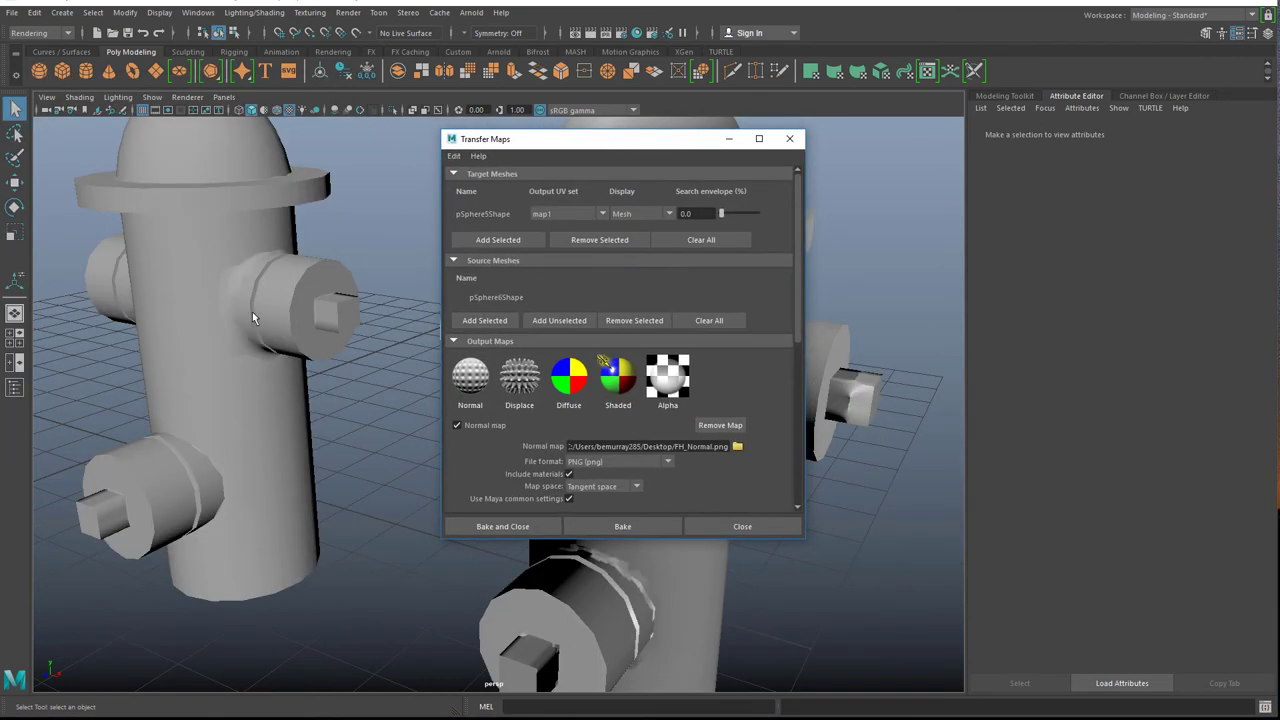
pyautogui.click(651, 218)
pyautogui.click(651, 245)
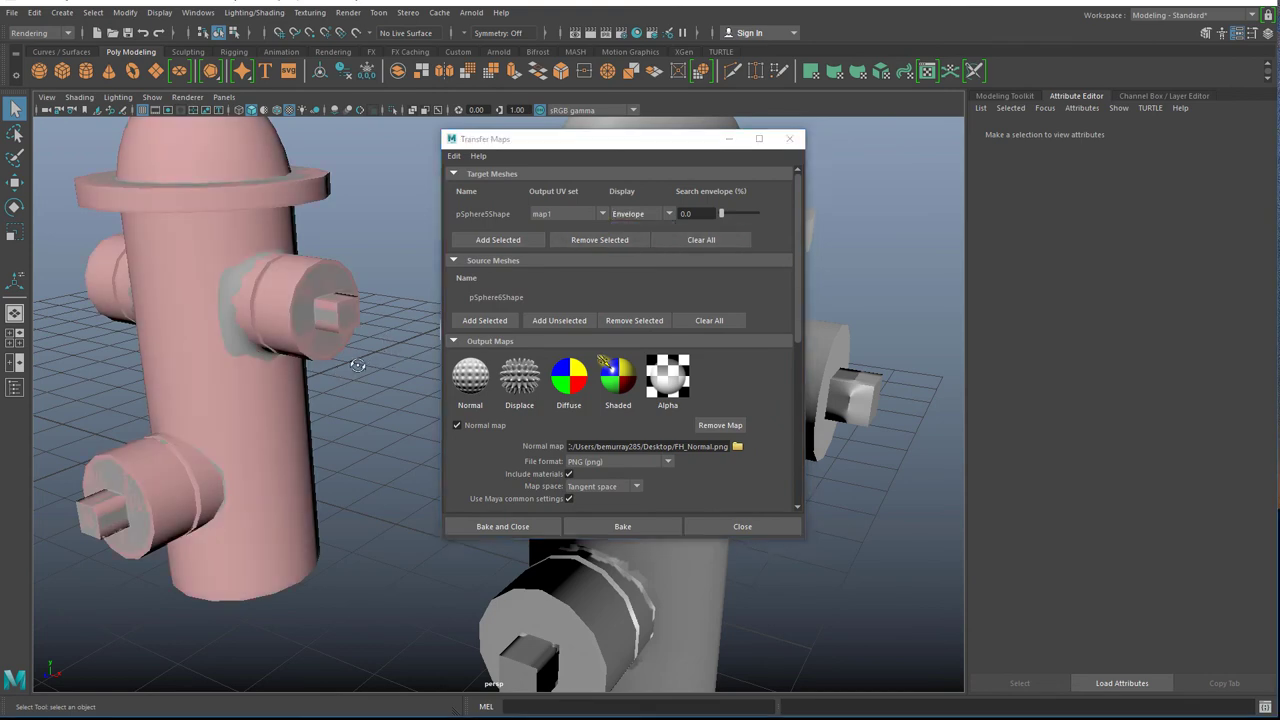
pyautogui.keyDown('alt'); pyautogui.moveTo(344, 362); pyautogui.dragTo(223, 228); pyautogui.keyUp('alt')
pyautogui.scroll(4, 268, 337)
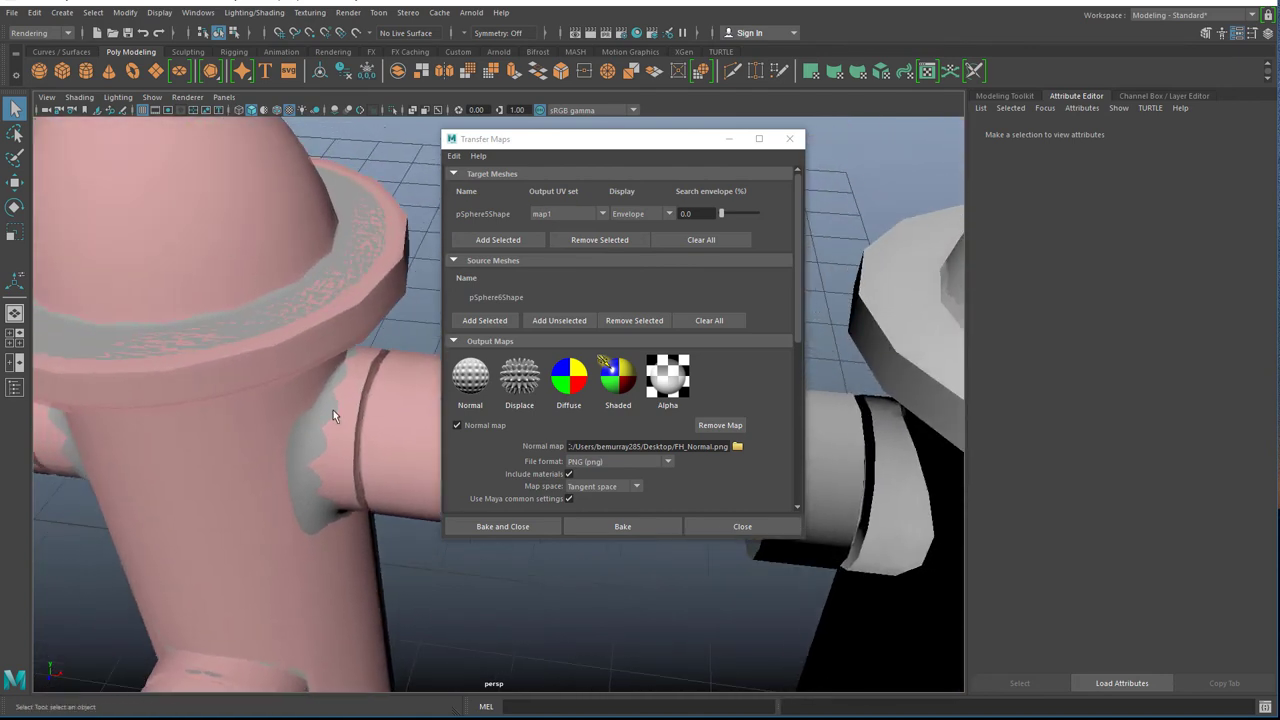
# Compare the target mesh's display modes, including Both, and return the display to Envelope.
pyautogui.click(620, 214)
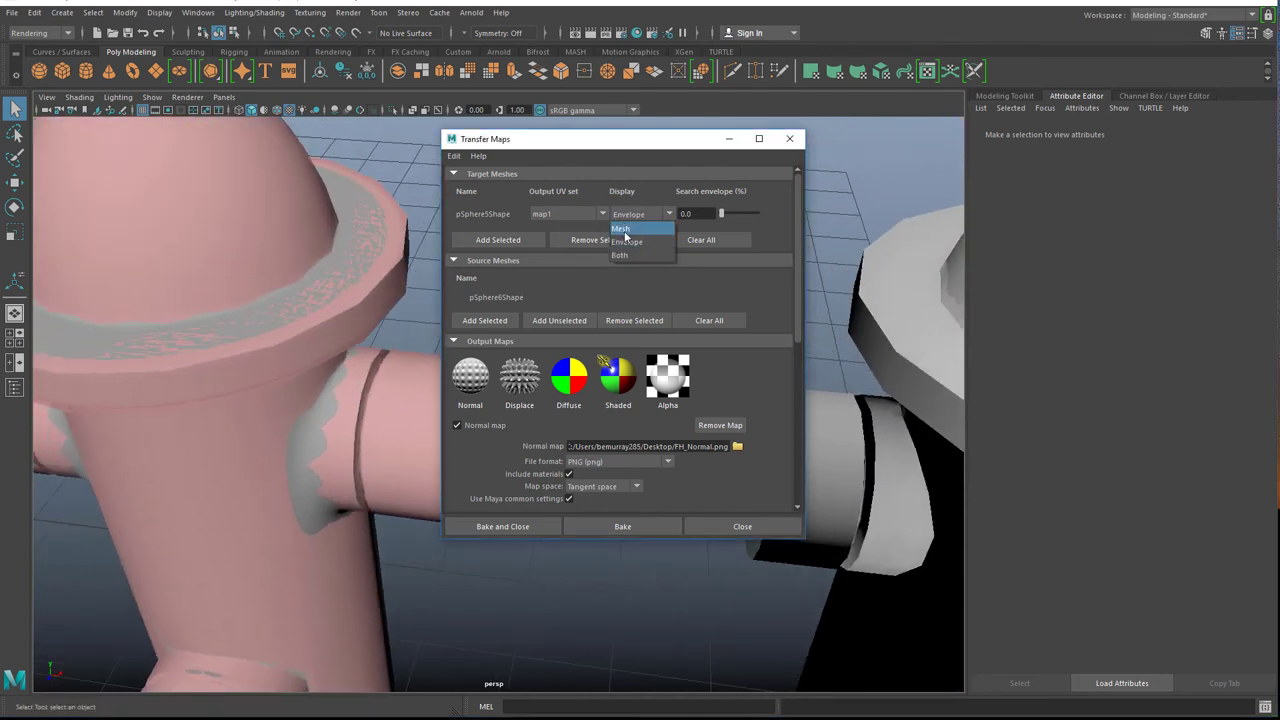
pyautogui.click(626, 236)
pyautogui.click(628, 214)
pyautogui.click(628, 226)
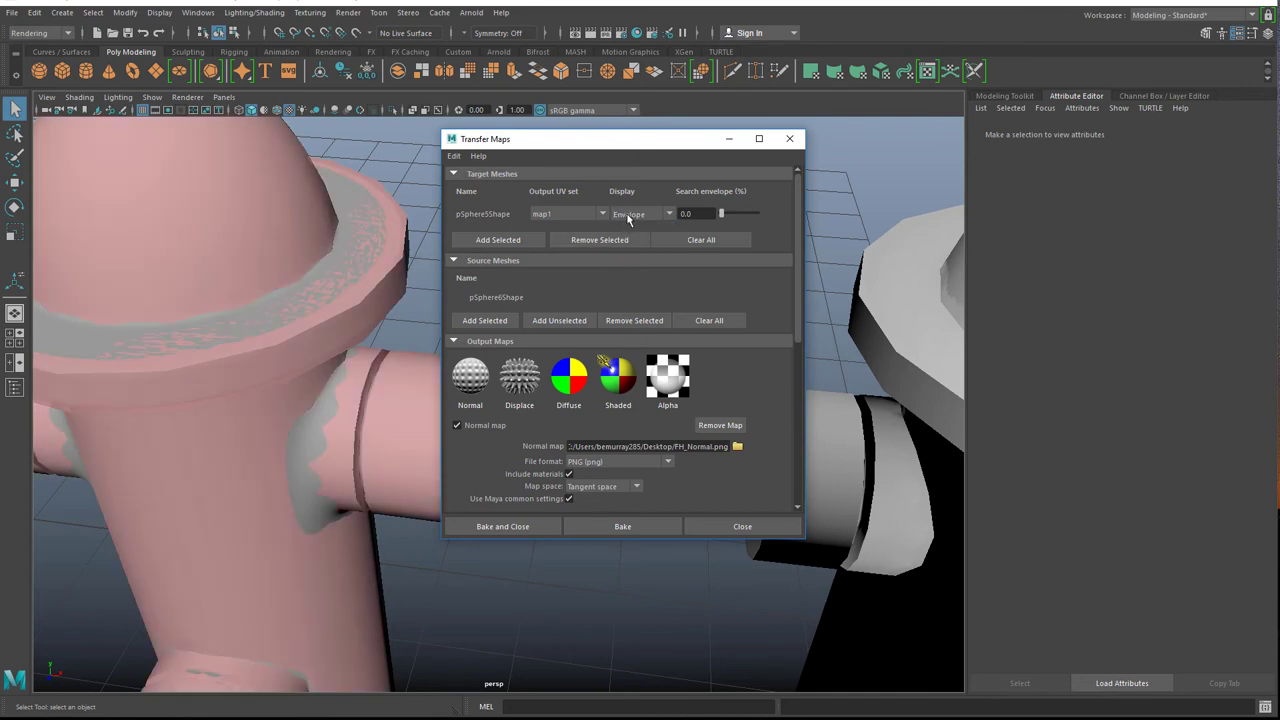
pyautogui.click(628, 216)
pyautogui.click(621, 254)
pyautogui.click(630, 214)
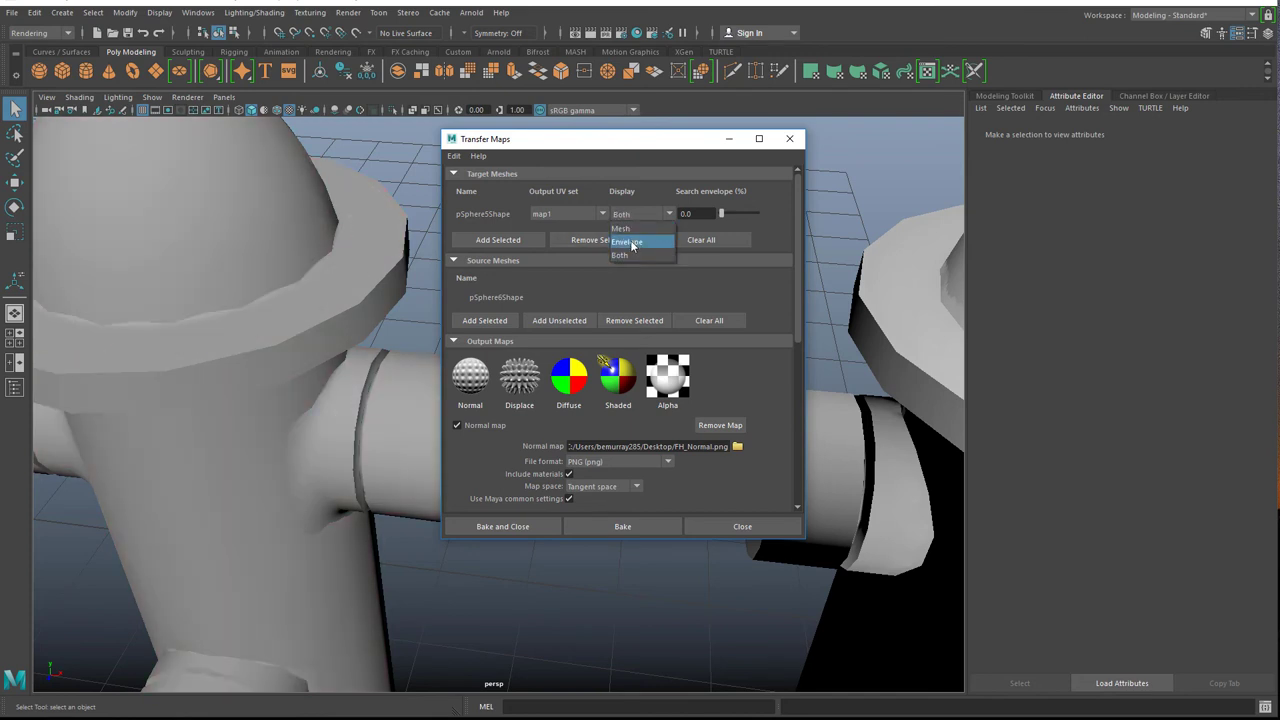
pyautogui.click(628, 242)
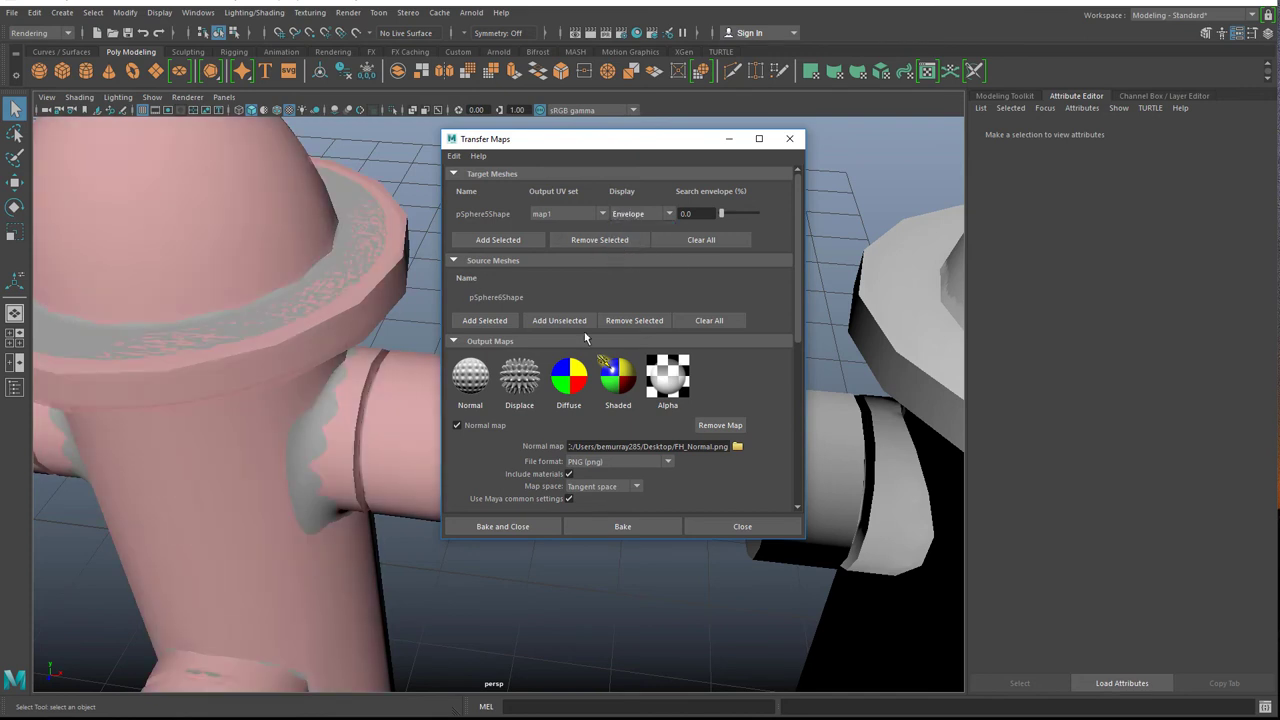
# Try a search envelope of 1.9% on the target mesh and reduce it to 0.1%.
pyautogui.moveTo(722, 211)
pyautogui.mouseDown()
pyautogui.moveTo(738, 216)
pyautogui.moveTo(724, 216)
pyautogui.moveTo(736, 218)
pyautogui.moveTo(723, 235)
pyautogui.mouseUp()
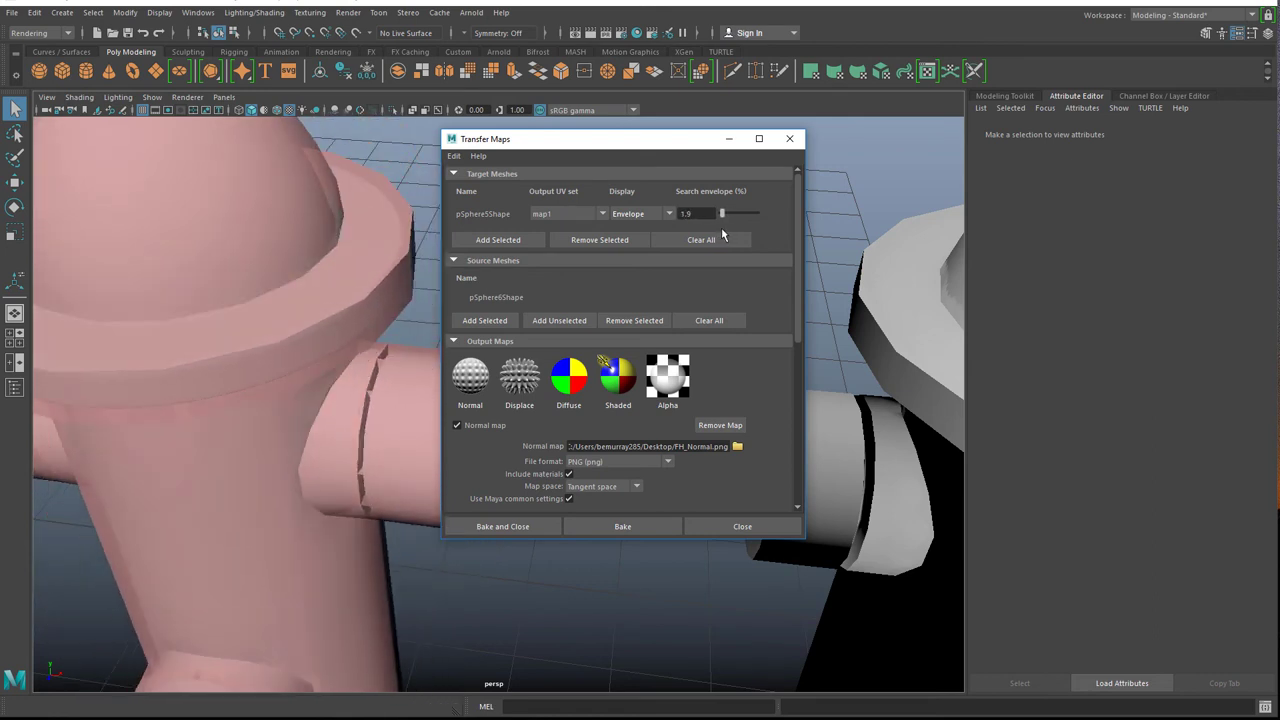
pyautogui.doubleClick(704, 214)
pyautogui.write('0.1')
pyautogui.press('Return')
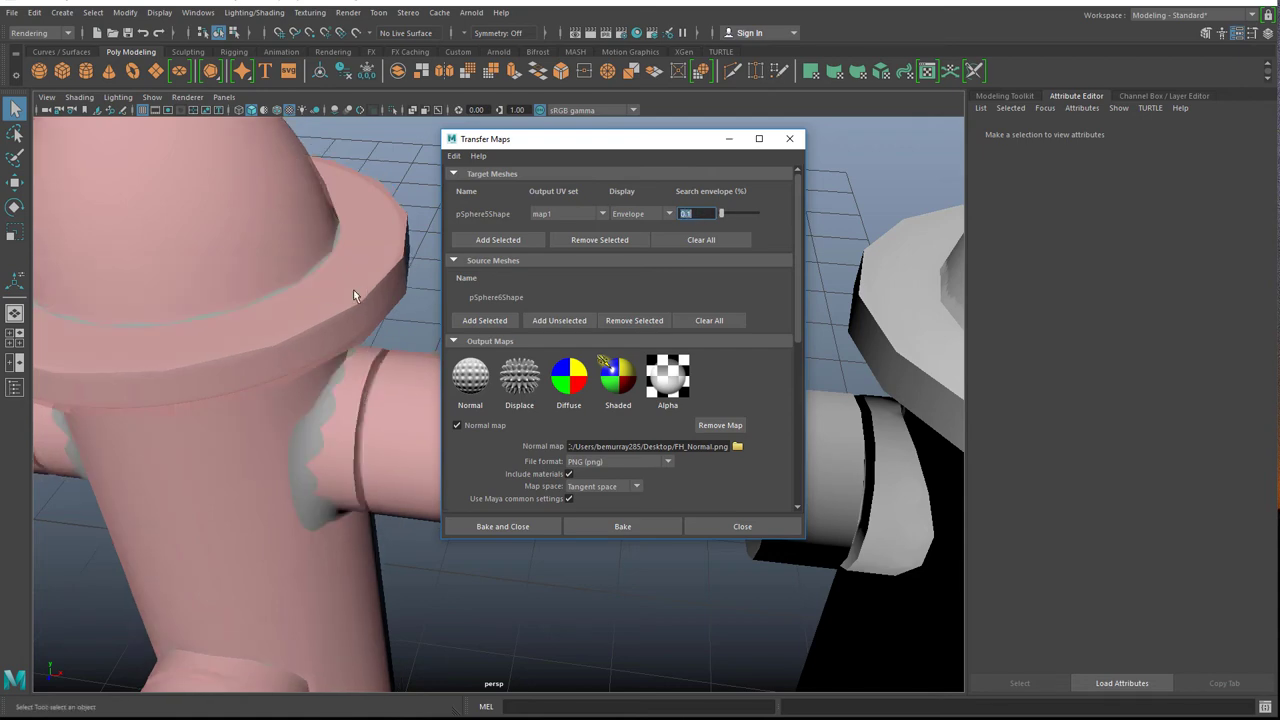
# Check the envelope around the side outlet and set the target mesh's search envelope to 0.3%.
pyautogui.keyDown('alt'); pyautogui.moveTo(189, 396); pyautogui.dragTo(290, 352); pyautogui.keyUp('alt')
pyautogui.moveTo(217, 371)
pyautogui.keyDown('alt'); pyautogui.mouseDown()
pyautogui.moveTo(157, 398)
pyautogui.moveTo(226, 394)
pyautogui.mouseUp(); pyautogui.keyUp('alt')
pyautogui.click(697, 213)
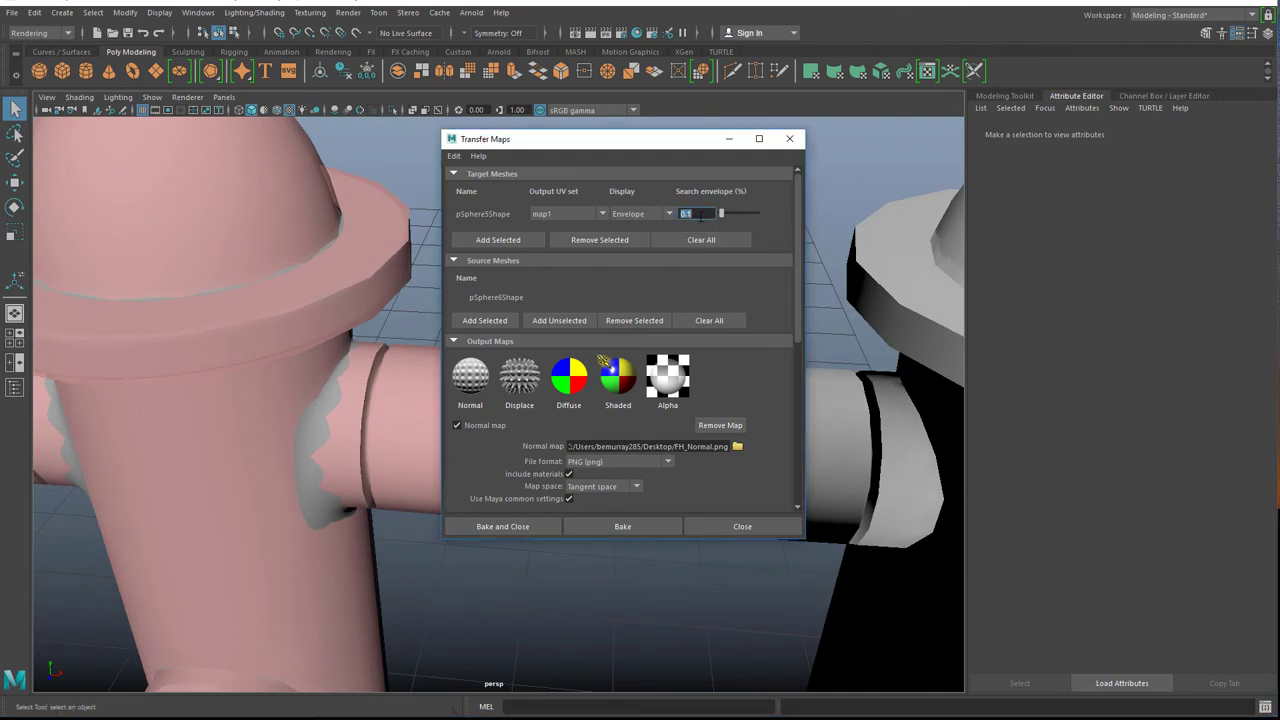
pyautogui.press('Return')
pyautogui.write('0.3')
pyautogui.press('Return')
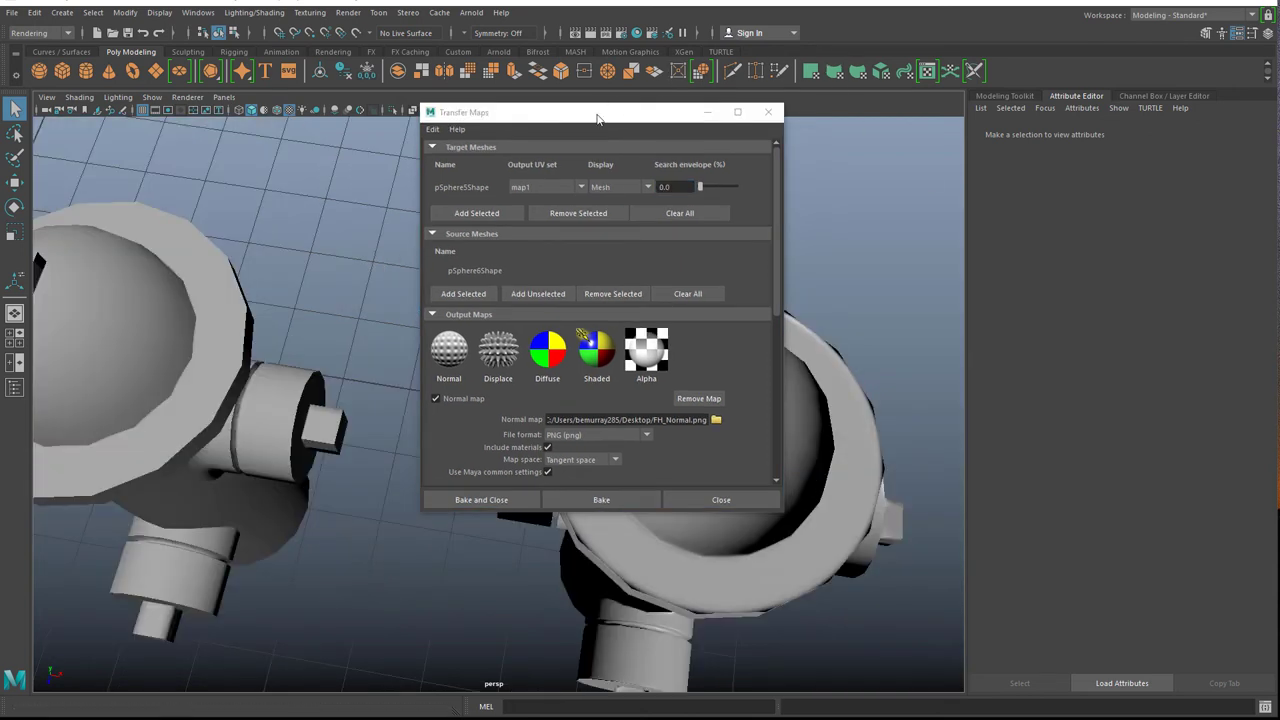
# Set the target mesh display in the reset Transfer Maps window to Envelope, with the original hydrant in view.
pyautogui.moveTo(573, 124); pyautogui.dragTo(629, 138)
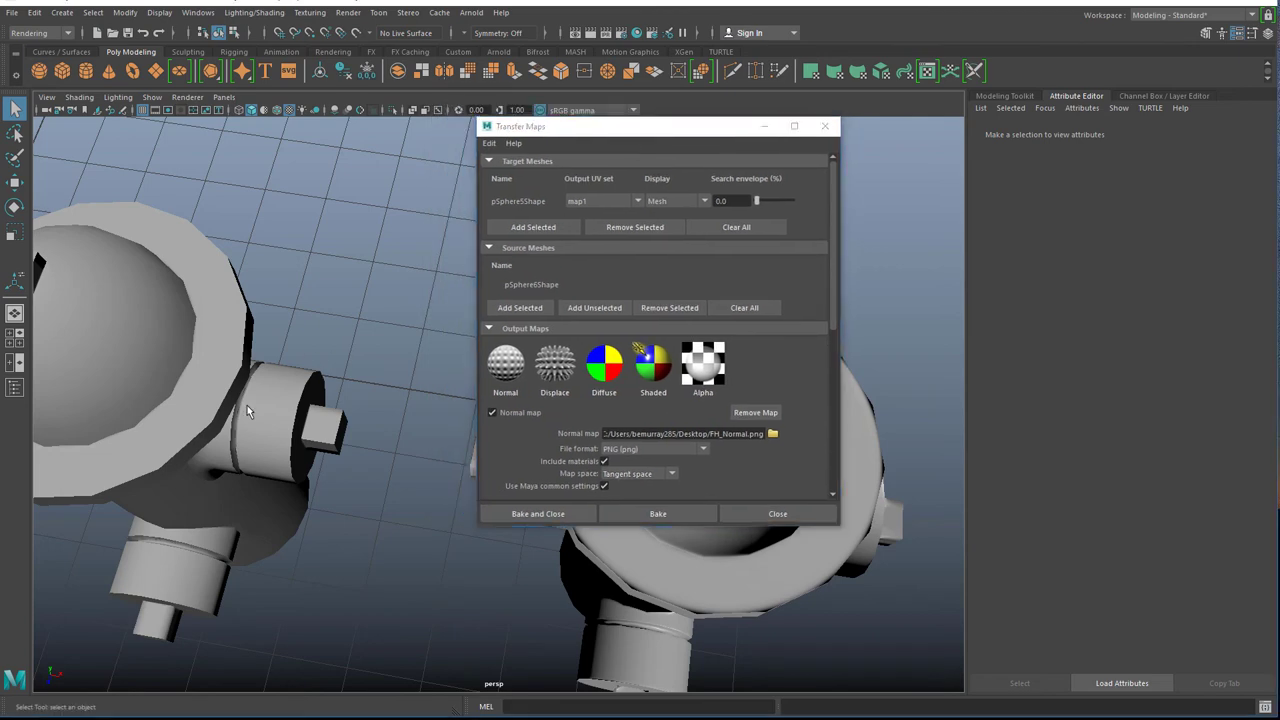
pyautogui.keyDown('alt'); pyautogui.moveTo(343, 360); pyautogui.dragTo(430, 390); pyautogui.keyUp('alt')
pyautogui.click(680, 201)
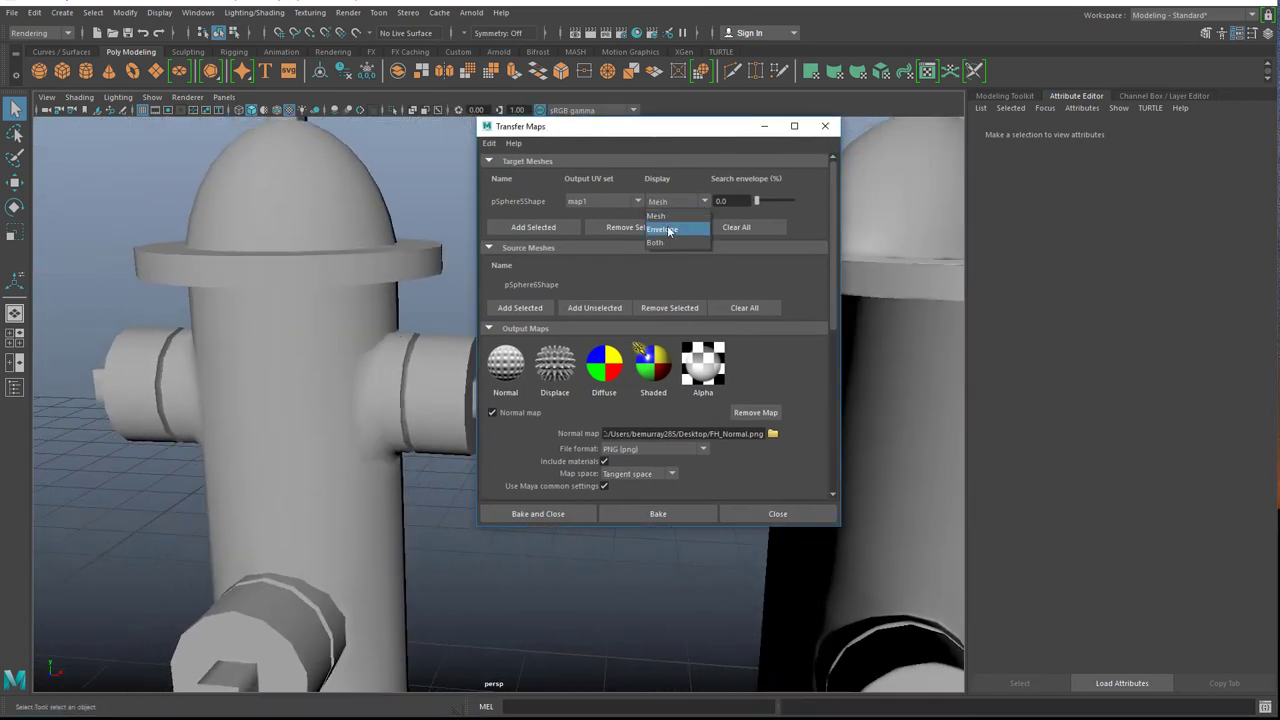
pyautogui.click(668, 229)
pyautogui.keyDown('alt'); pyautogui.moveTo(329, 306); pyautogui.dragTo(300, 320); pyautogui.keyUp('alt')
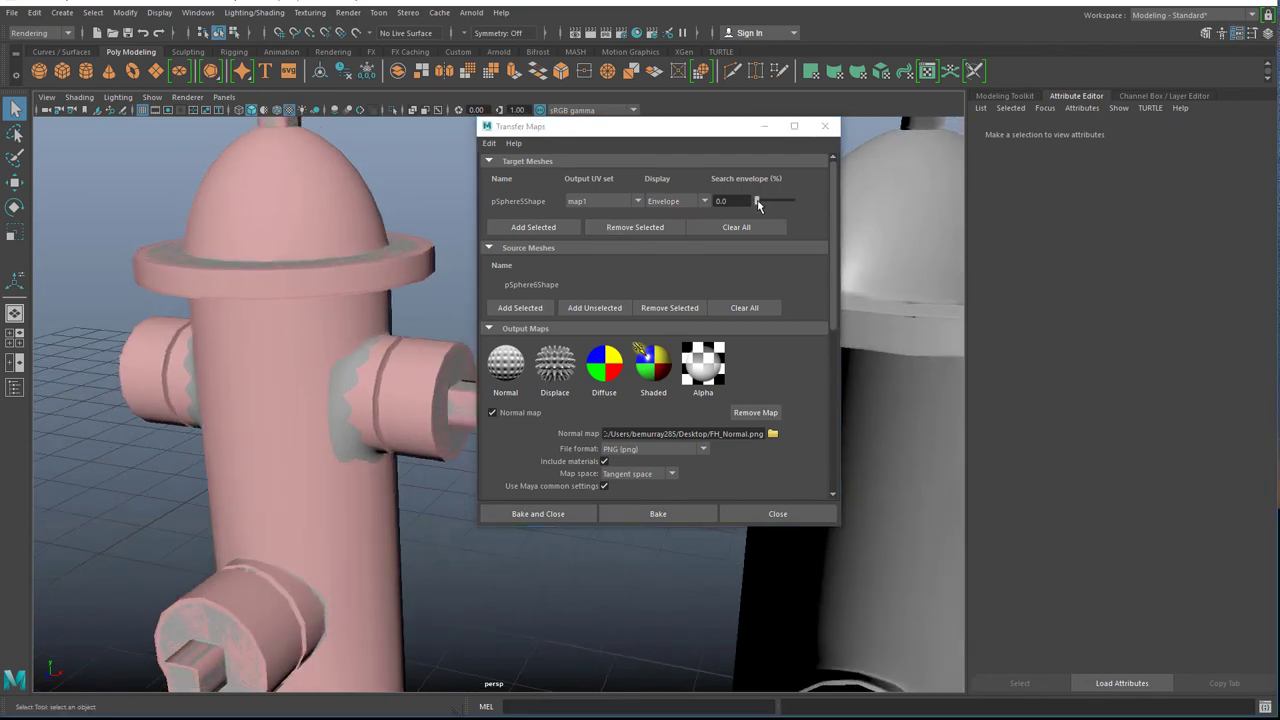
# Raise the target mesh's search envelope to 1.9% and refine it to 1.5%.
pyautogui.moveTo(758, 204); pyautogui.dragTo(758, 201)
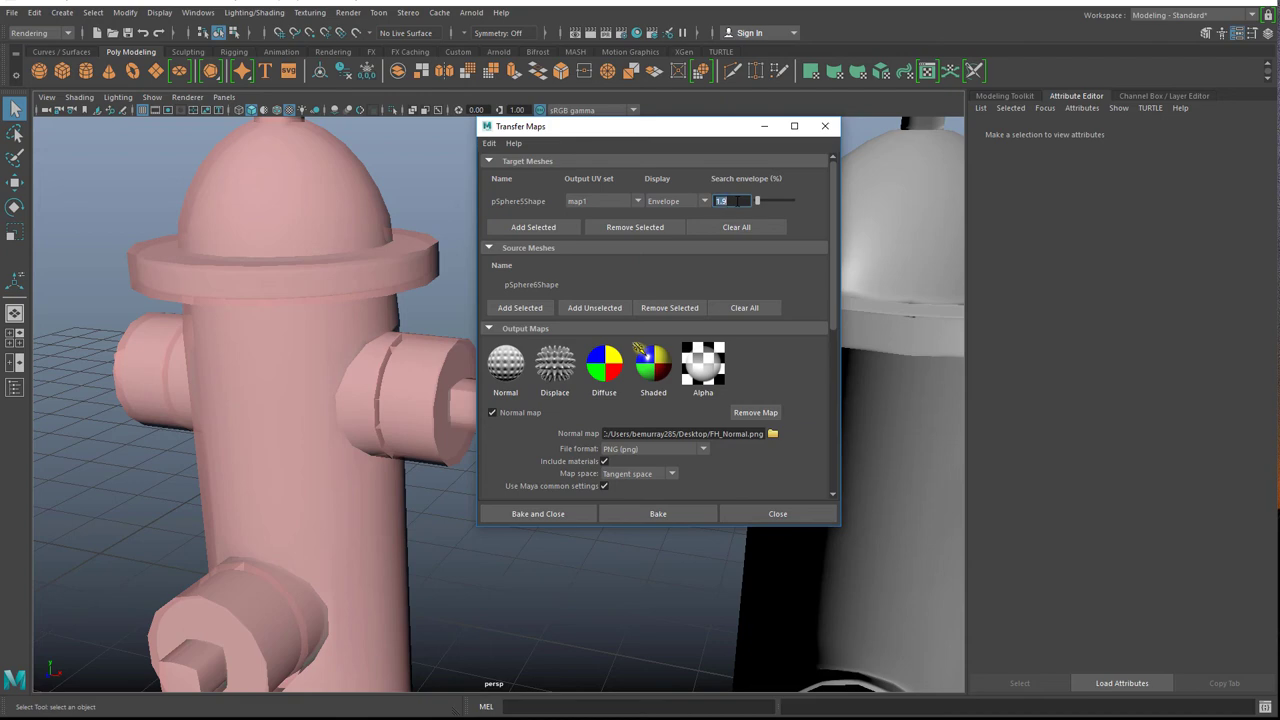
pyautogui.click(735, 200)
pyautogui.write('1.5')
pyautogui.press('Return')
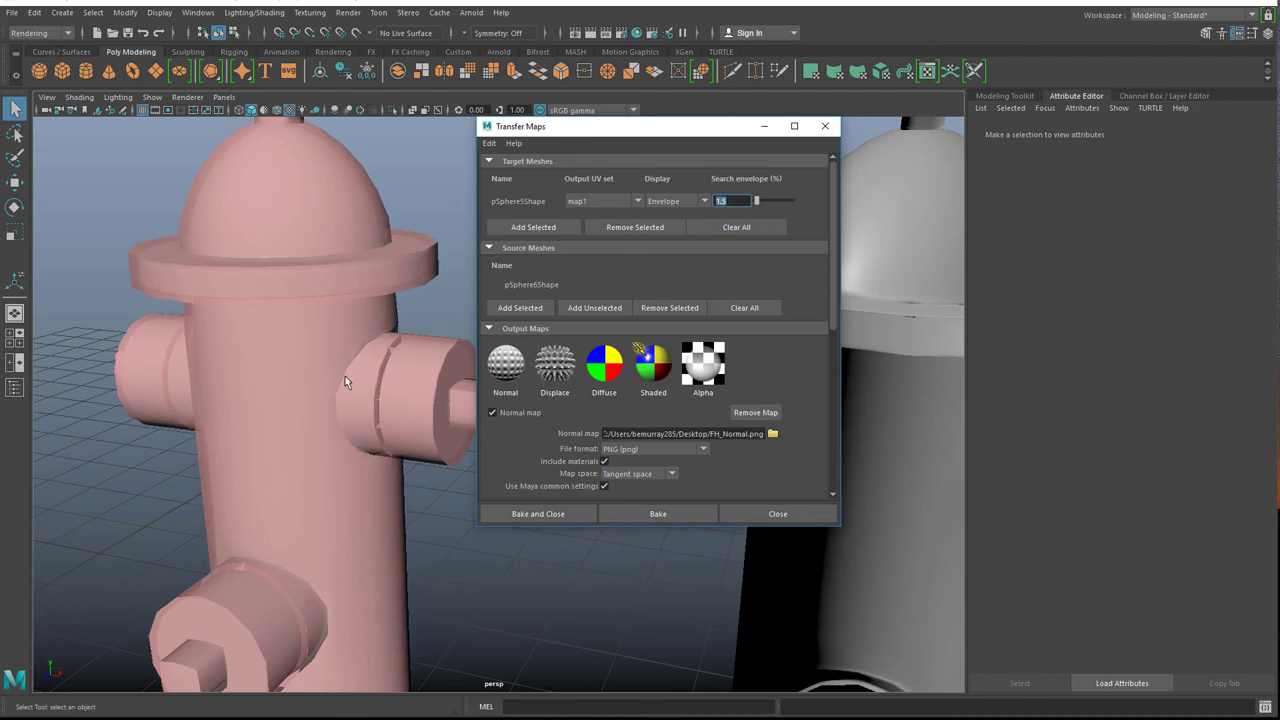
# Set the target mesh's search envelope to 1.8% and check its coverage around the outlets, cap and rim.
pyautogui.keyDown('alt'); pyautogui.moveTo(307, 404); pyautogui.dragTo(302, 368); pyautogui.keyUp('alt')
pyautogui.click(733, 201)
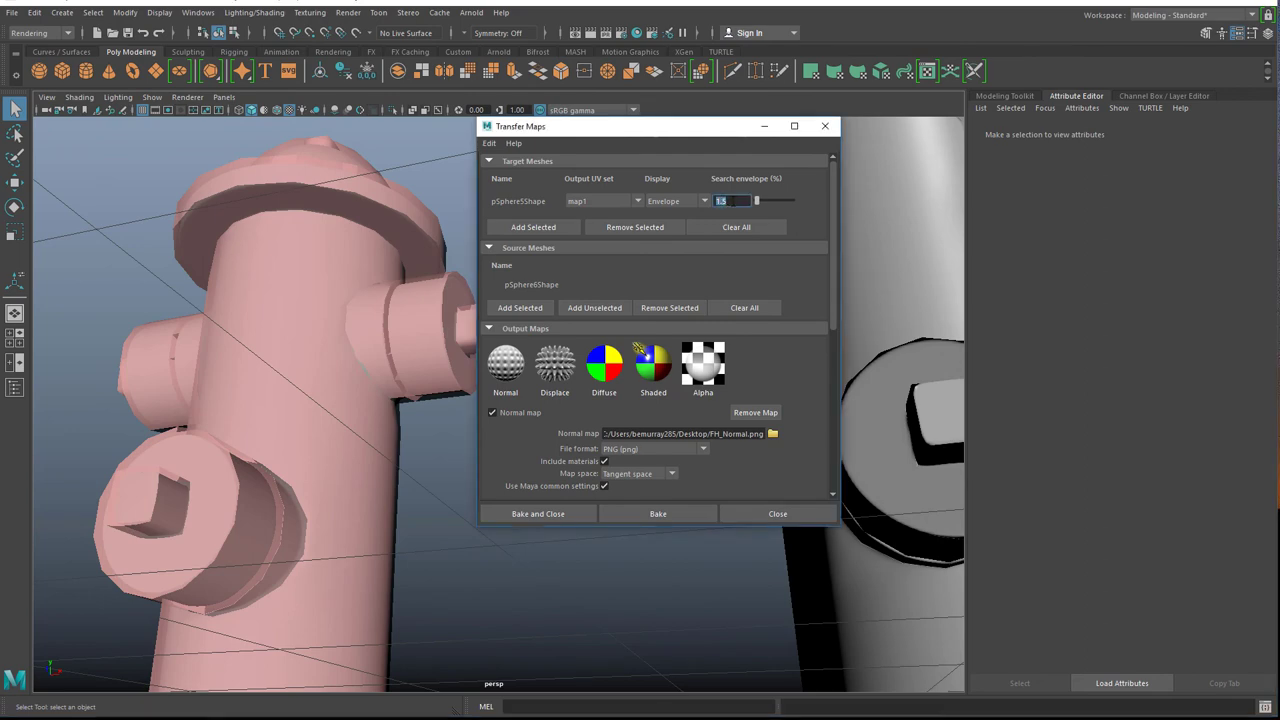
pyautogui.write('1')
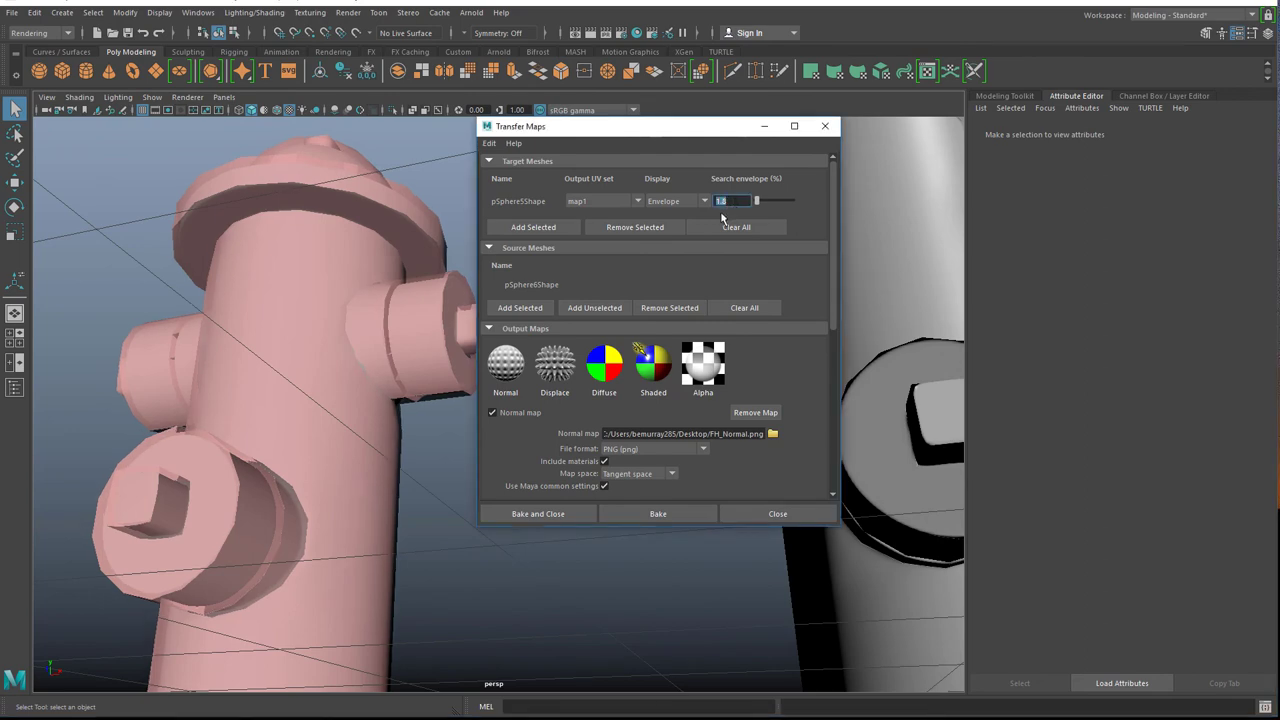
pyautogui.keyDown('alt'); pyautogui.moveTo(301, 406); pyautogui.dragTo(340, 507); pyautogui.keyUp('alt')
pyautogui.keyDown('alt'); pyautogui.moveTo(340, 507); pyautogui.dragTo(229, 480, button='middle'); pyautogui.keyUp('alt')
pyautogui.keyDown('alt'); pyautogui.moveTo(229, 480); pyautogui.dragTo(320, 360); pyautogui.keyUp('alt')
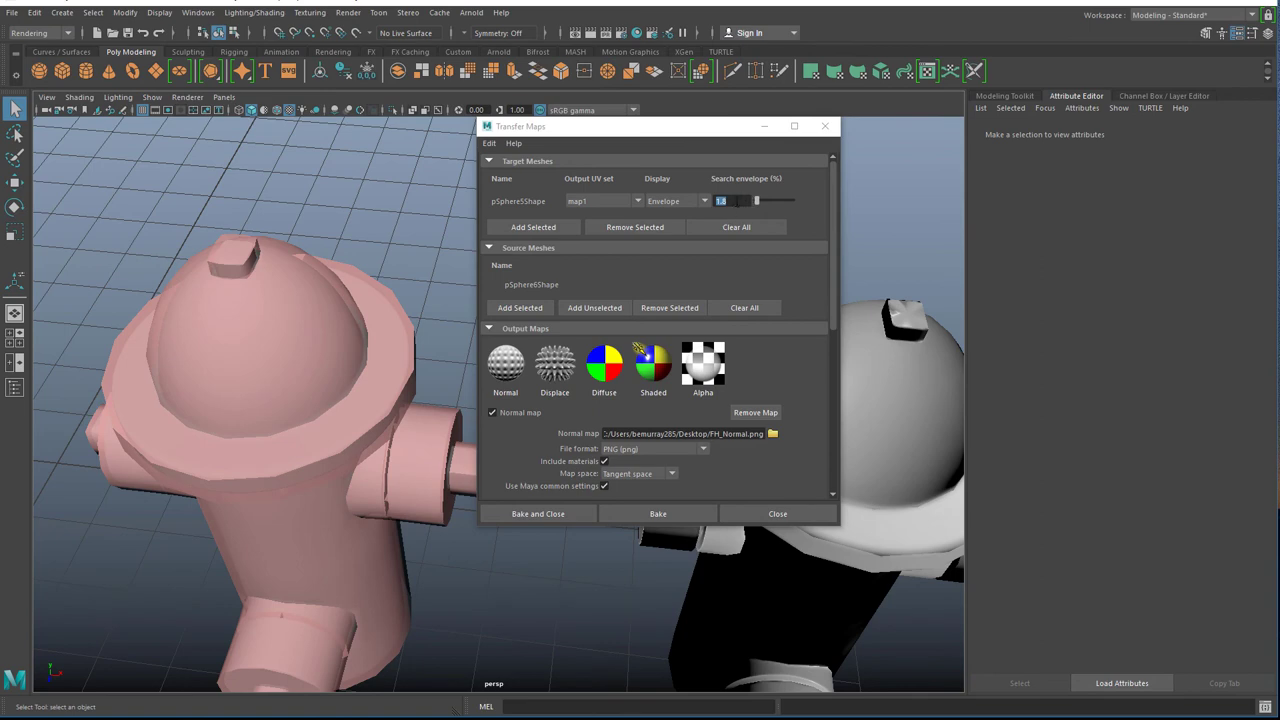
# Set the maximum search depth to 1.8% and reset the target mesh's search envelope to 0.
pyautogui.scroll(-10, 650, 380)
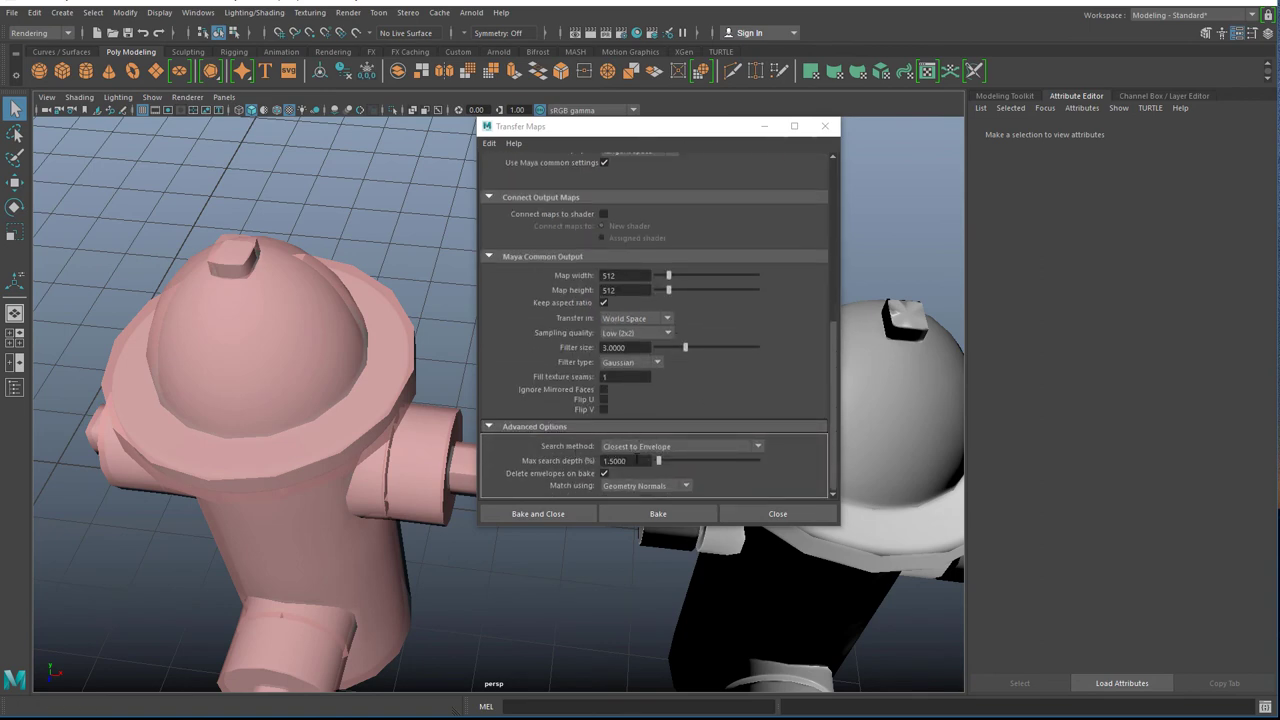
pyautogui.doubleClick(620, 460)
pyautogui.write('1.8')
pyautogui.press('Return')
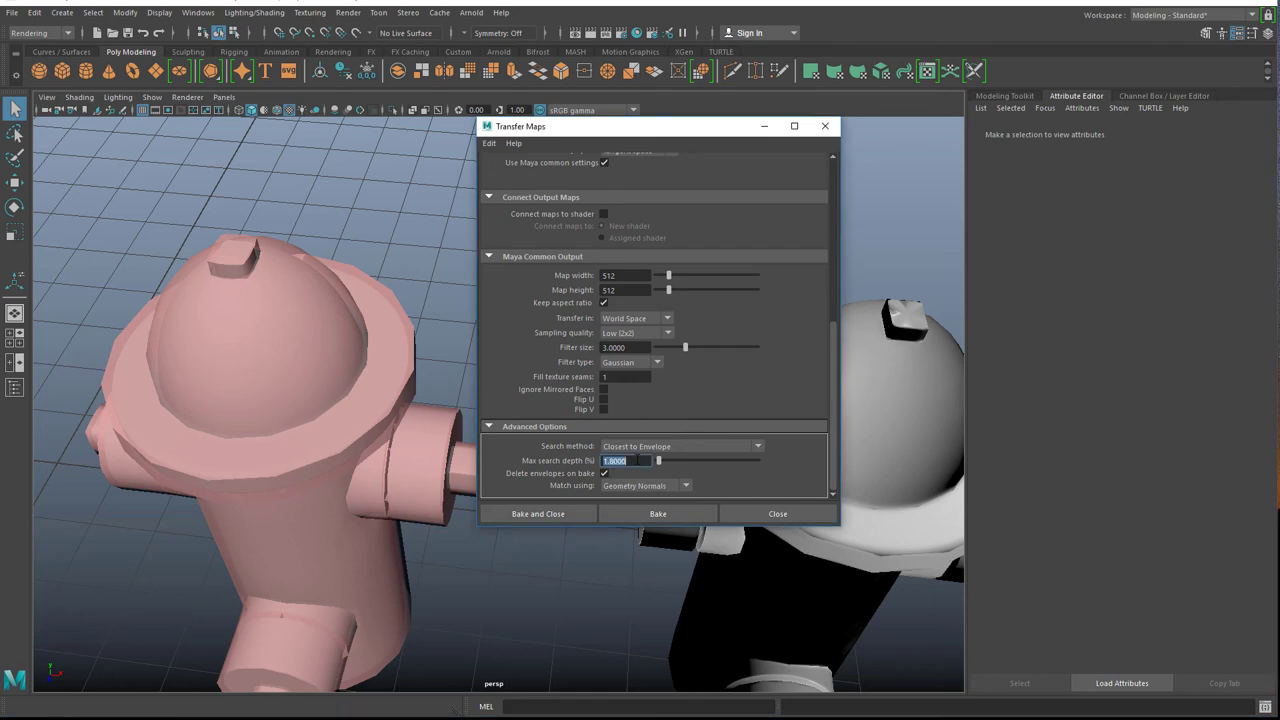
pyautogui.scroll(10, 632, 459)
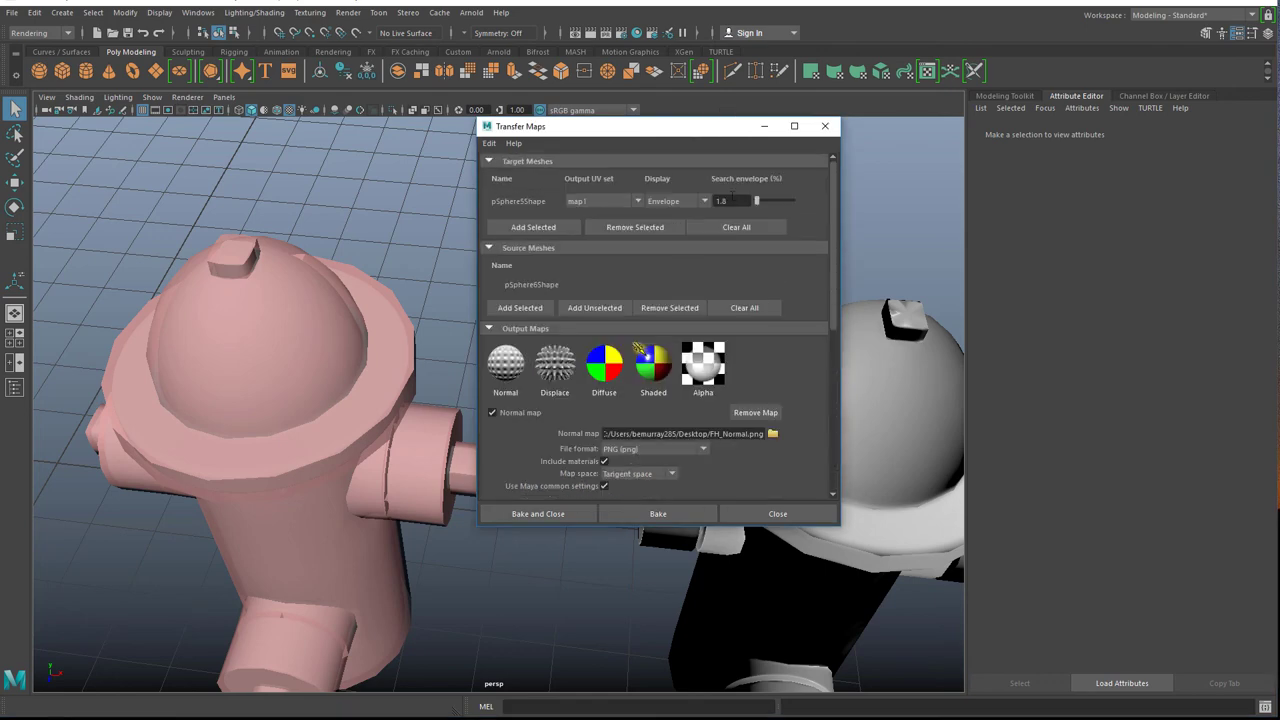
pyautogui.moveTo(732, 200); pyautogui.dragTo(690, 203)
pyautogui.write('0')
pyautogui.press('Return')
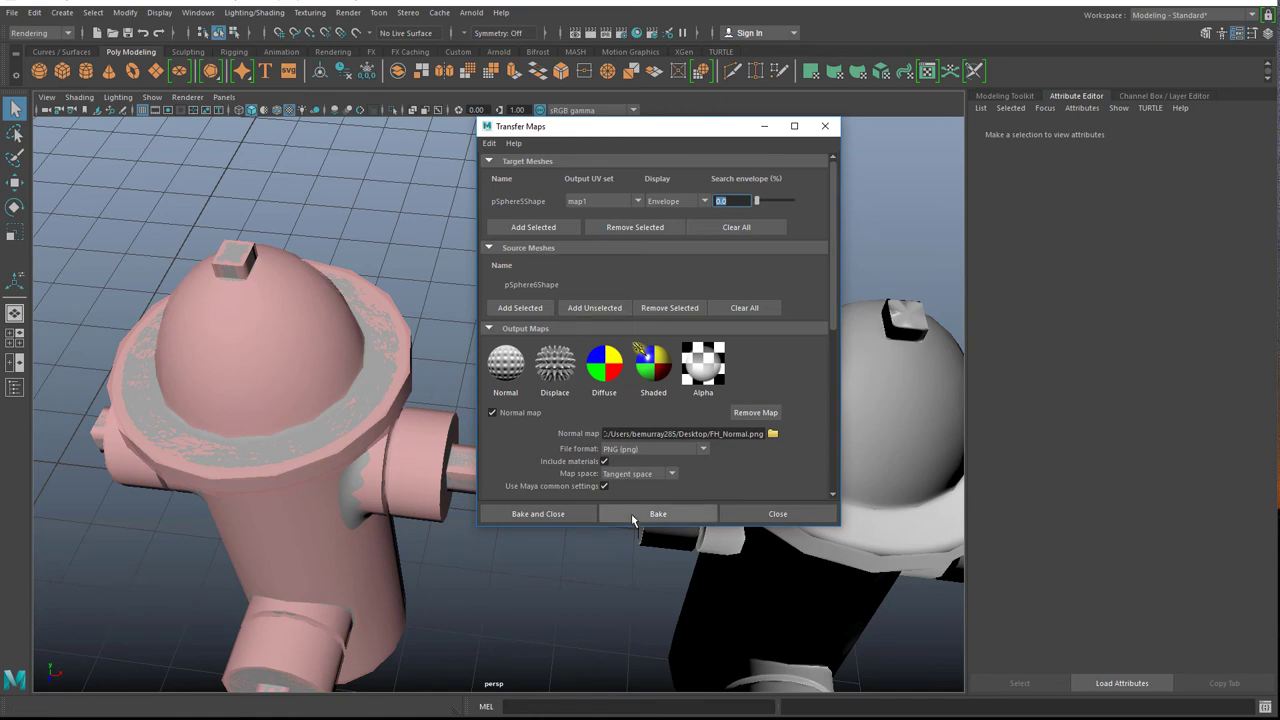
# Bake the normal map with these settings and reload FH_Normal.png in the bump texture of the Blinn-shaded hydrant copy.
pyautogui.keyDown('alt'); pyautogui.moveTo(290, 205); pyautogui.dragTo(300, 258); pyautogui.keyUp('alt')
pyautogui.click(301, 256)
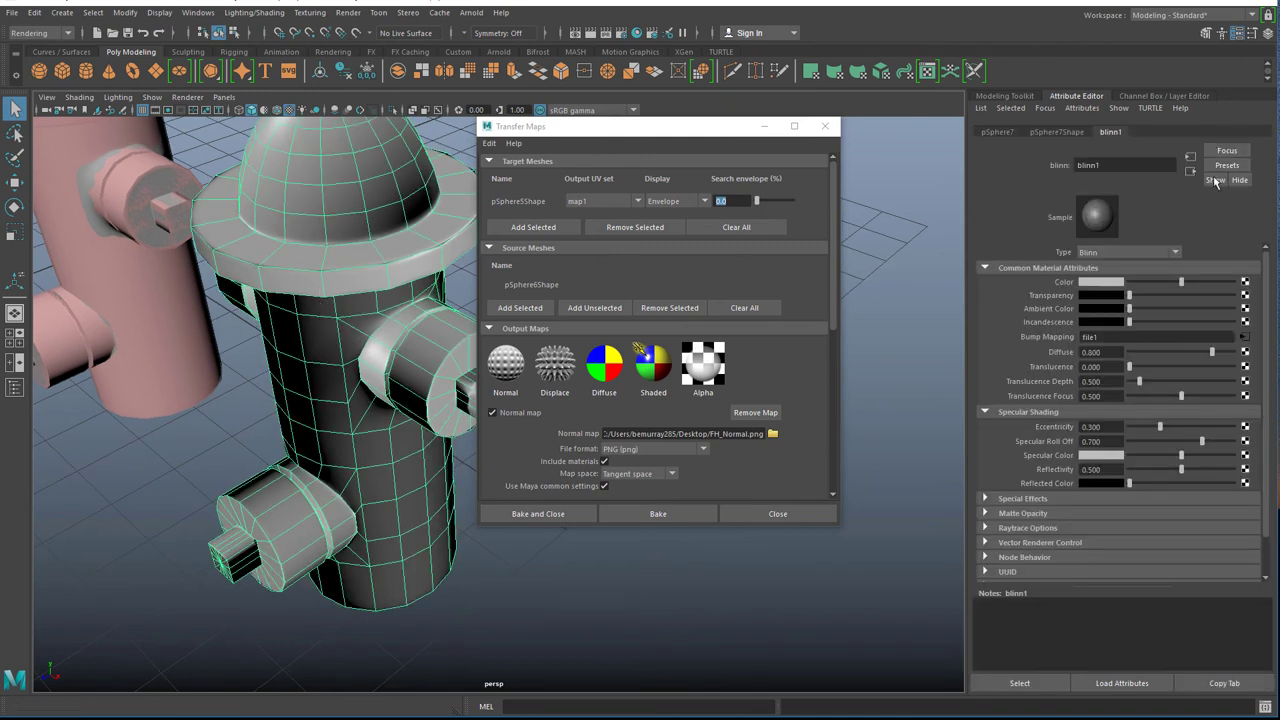
pyautogui.click(1244, 338)
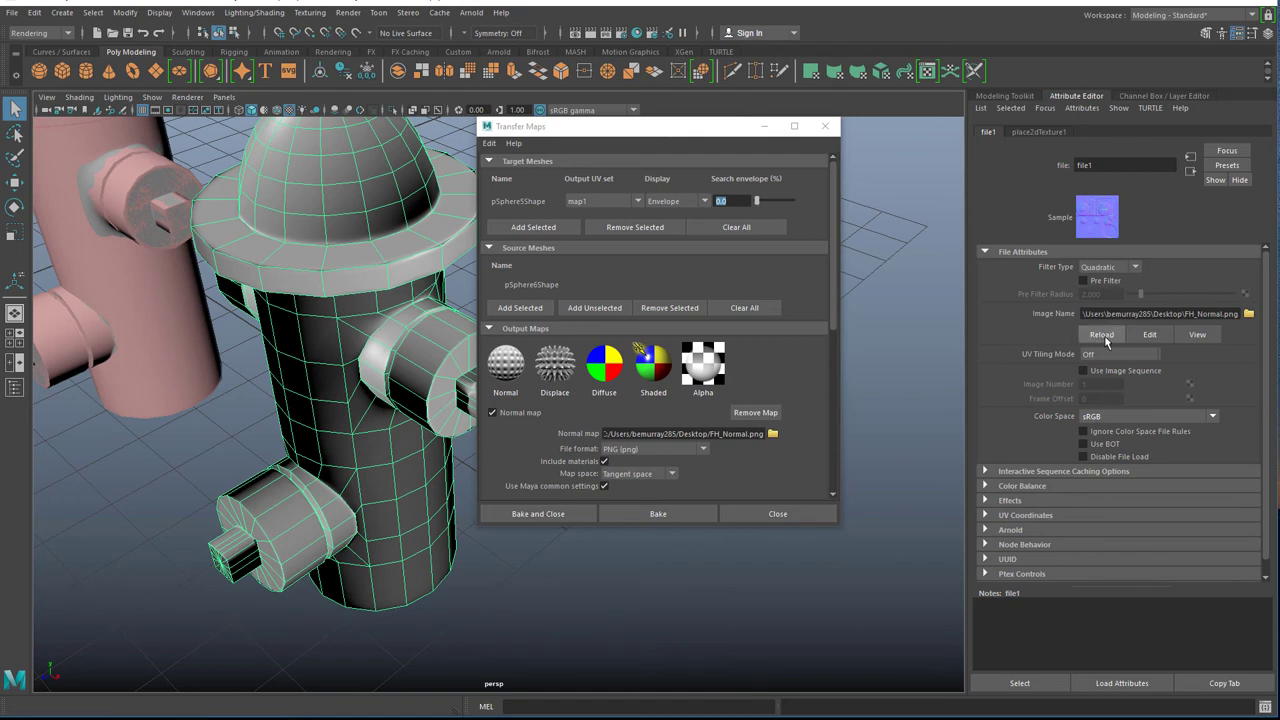
pyautogui.click(652, 513)
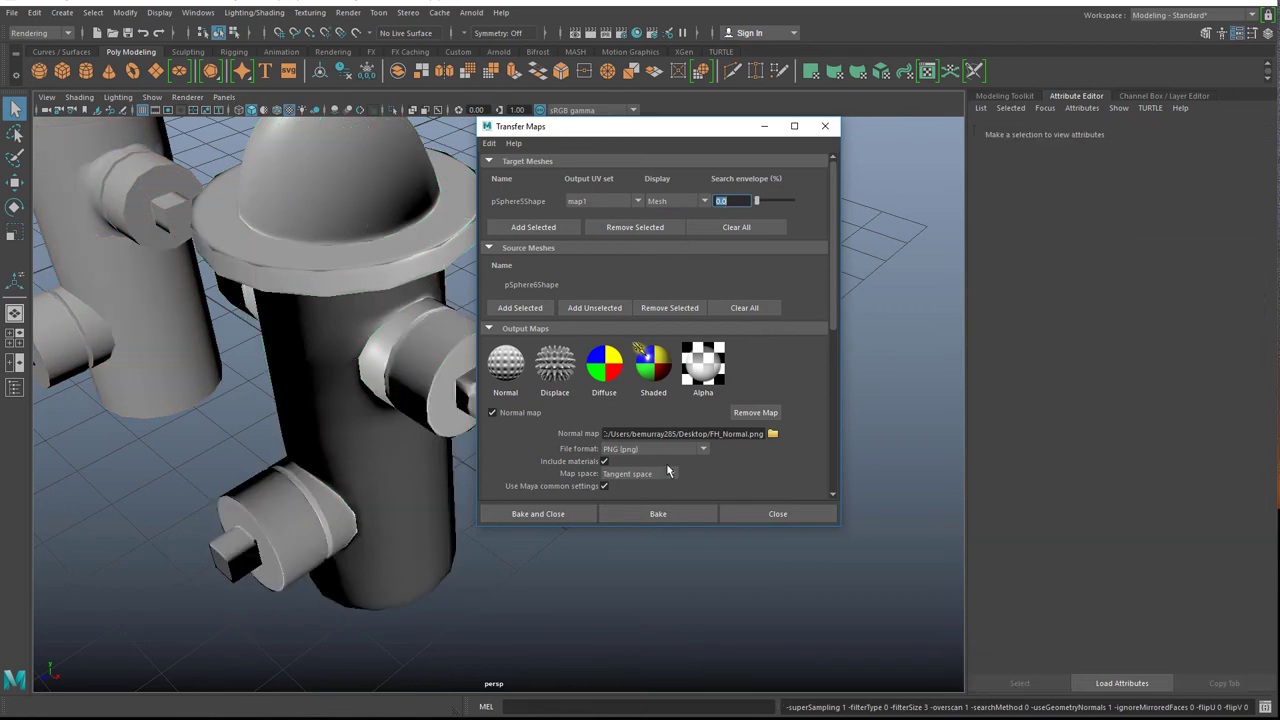
pyautogui.click(321, 218)
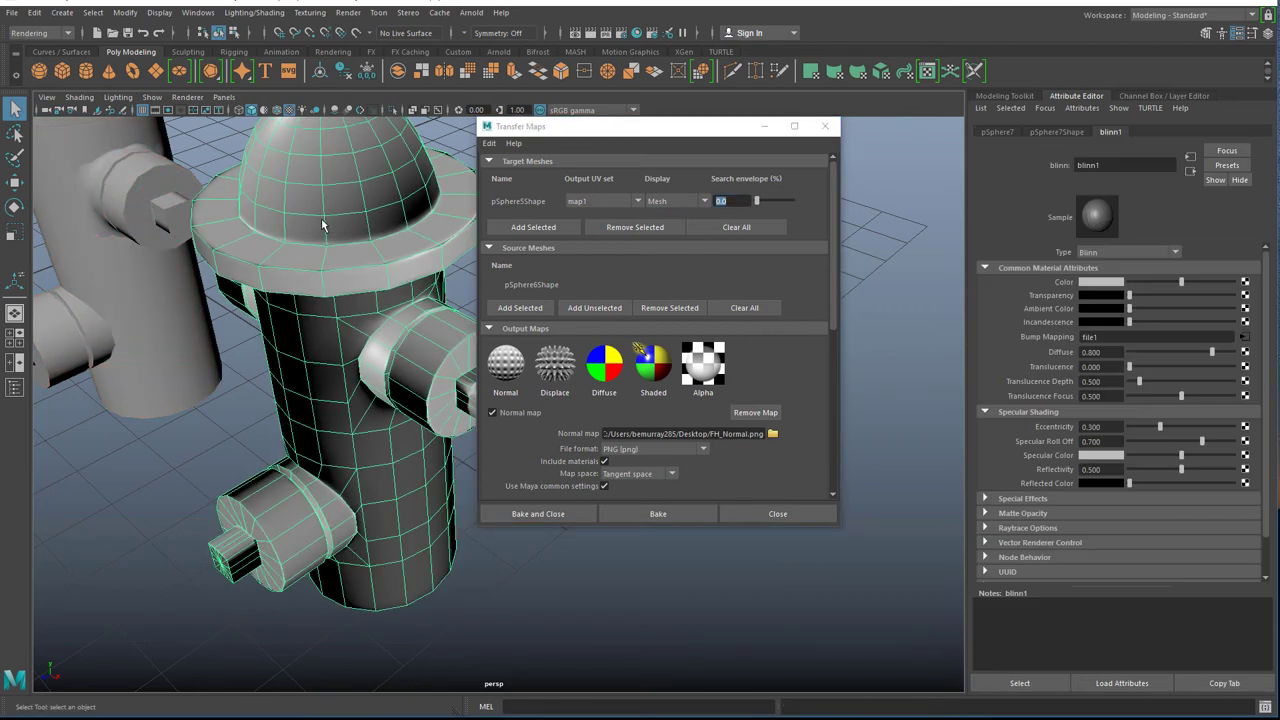
pyautogui.click(1245, 338)
pyautogui.click(1101, 336)
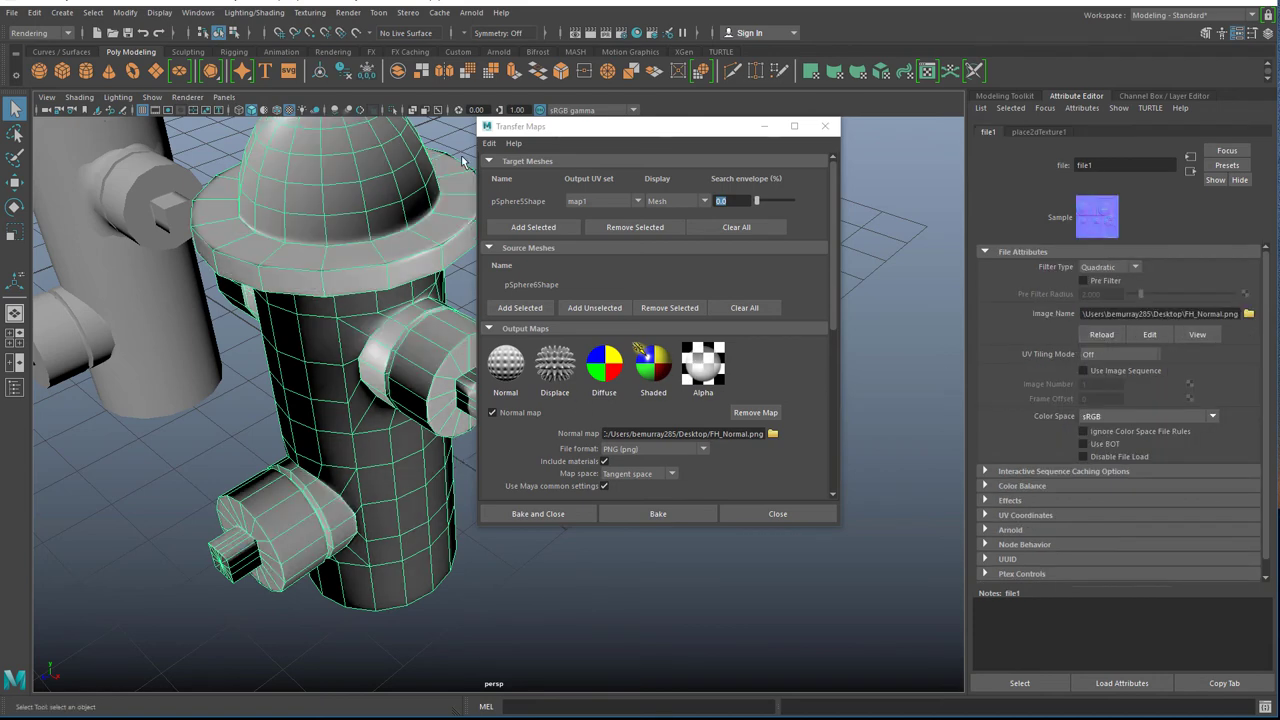
# Examine the rebaked normal map on the hydrant copy and in the FH_Normal.png image, and close the image.
pyautogui.moveTo(575, 126); pyautogui.dragTo(668, 100)
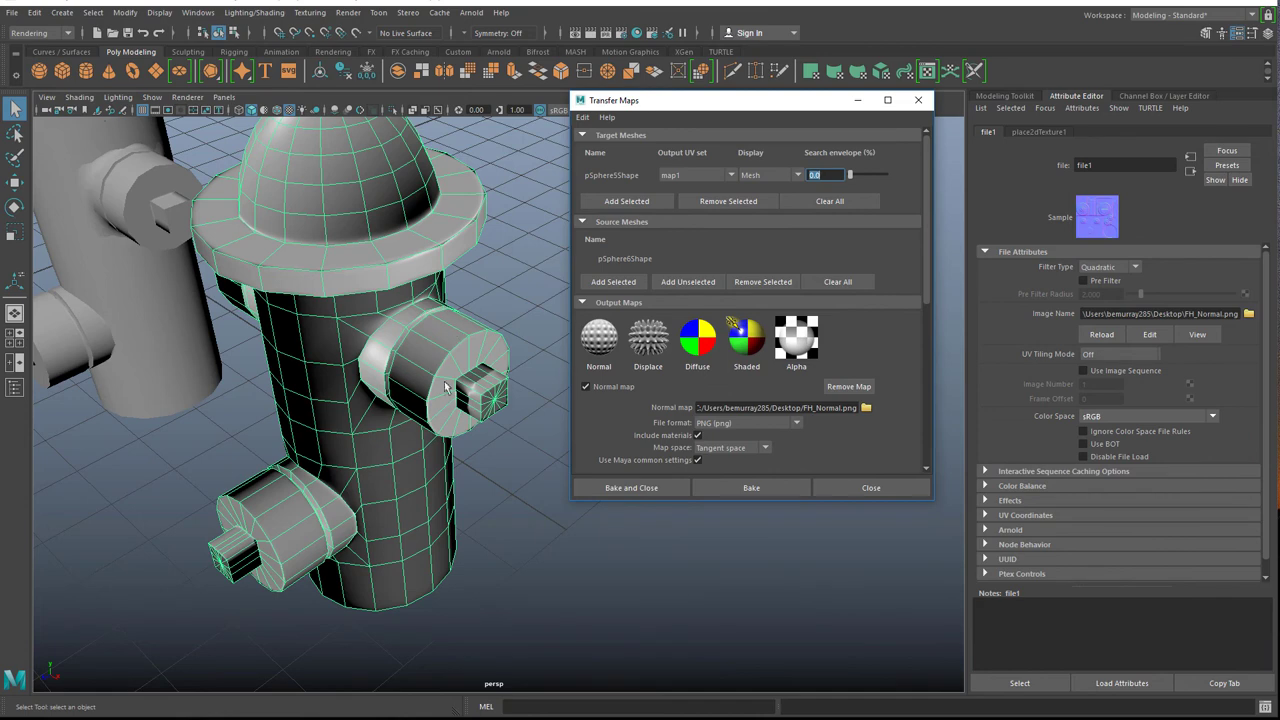
pyautogui.scroll(-2, 683, 314)
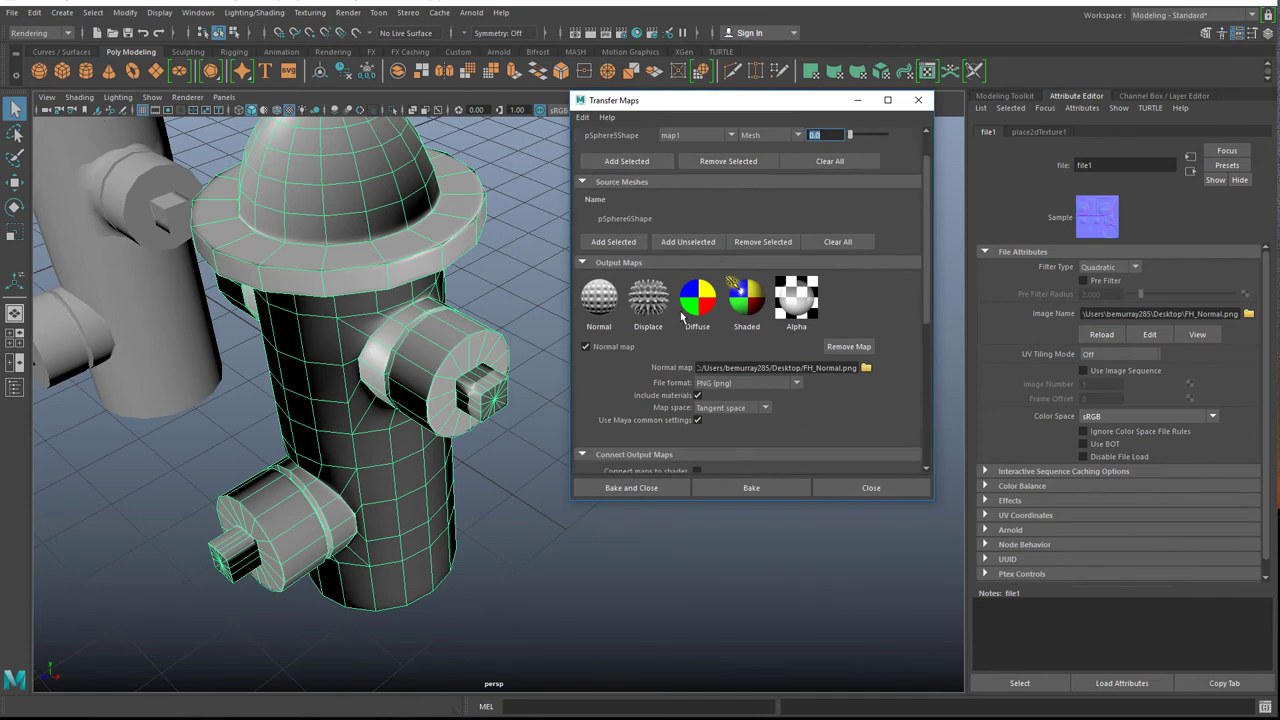
pyautogui.scroll(-7, 683, 314)
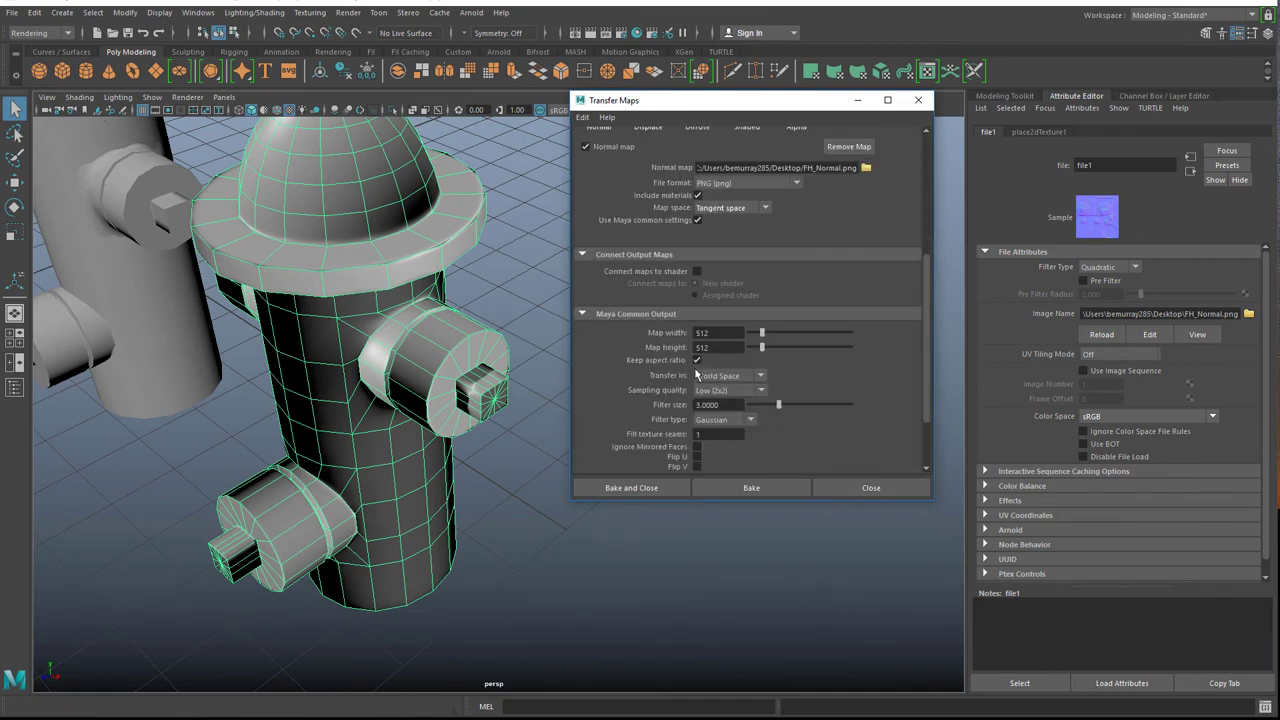
pyautogui.click(248, 454)
pyautogui.keyDown('alt'); pyautogui.moveTo(248, 454); pyautogui.dragTo(306, 444); pyautogui.keyUp('alt')
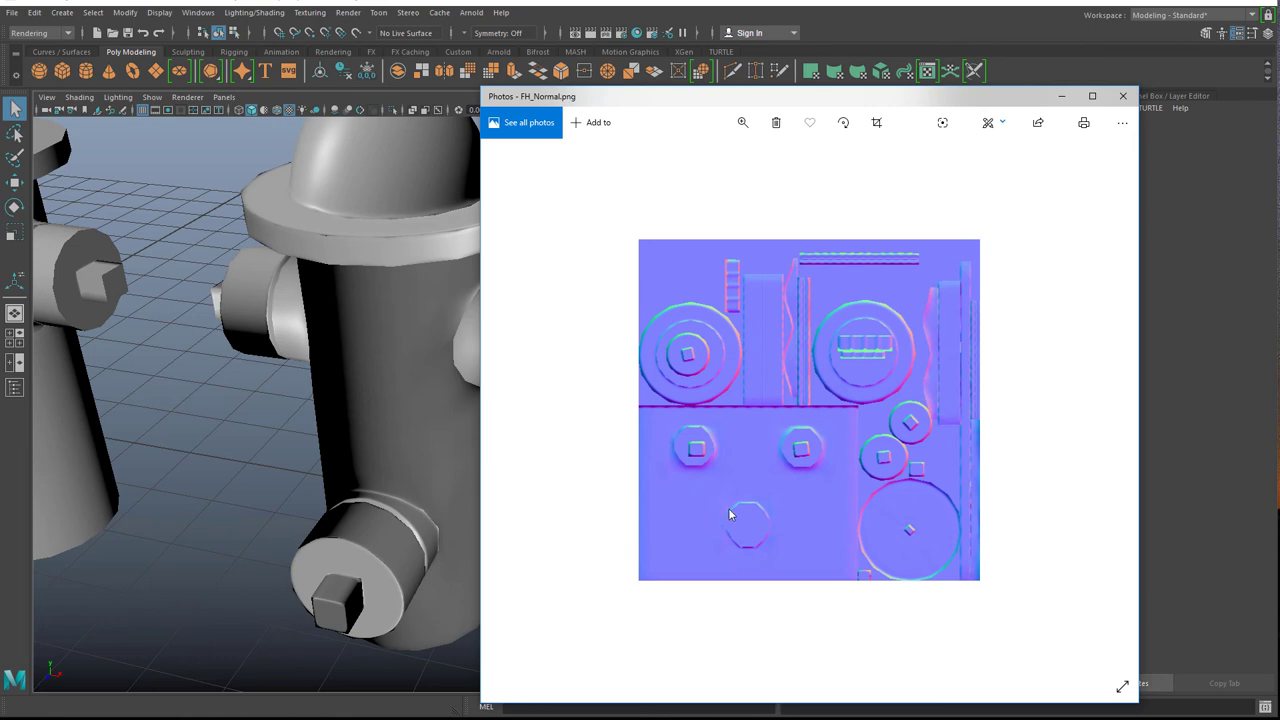
pyautogui.moveTo(751, 102)
pyautogui.mouseDown()
pyautogui.moveTo(718, 98)
pyautogui.moveTo(748, 117)
pyautogui.mouseUp()
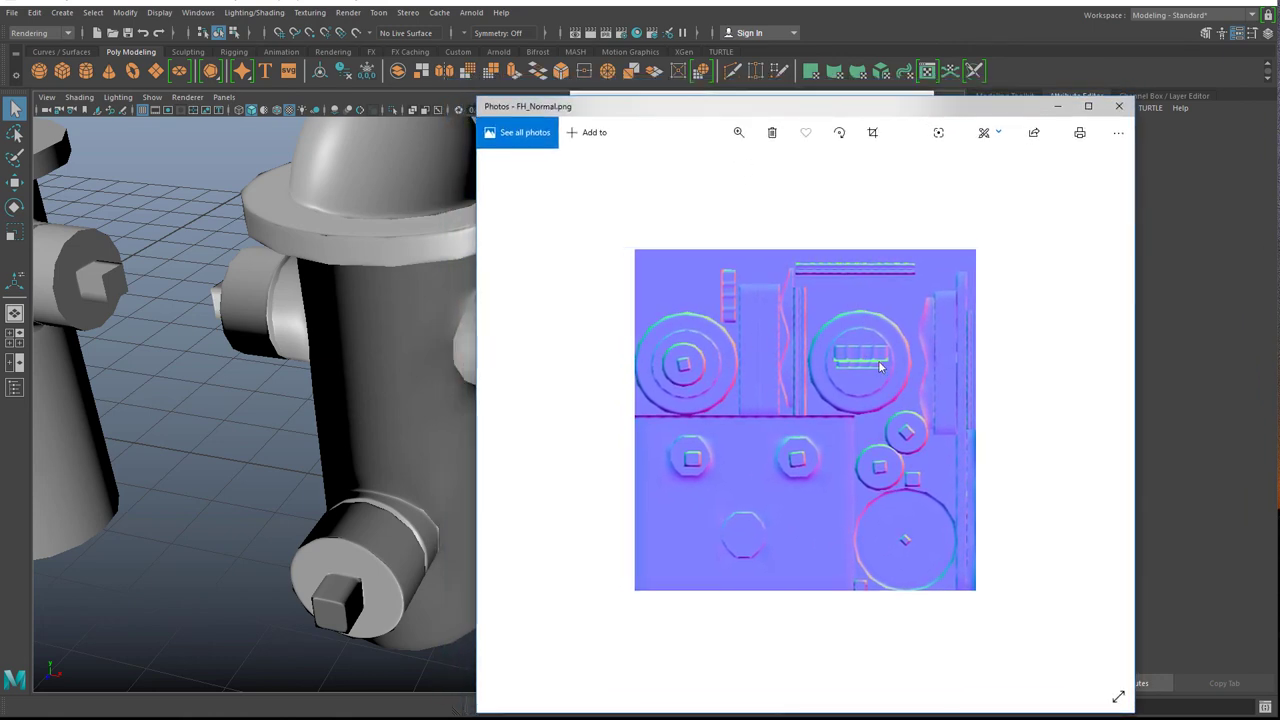
pyautogui.click(1119, 106)
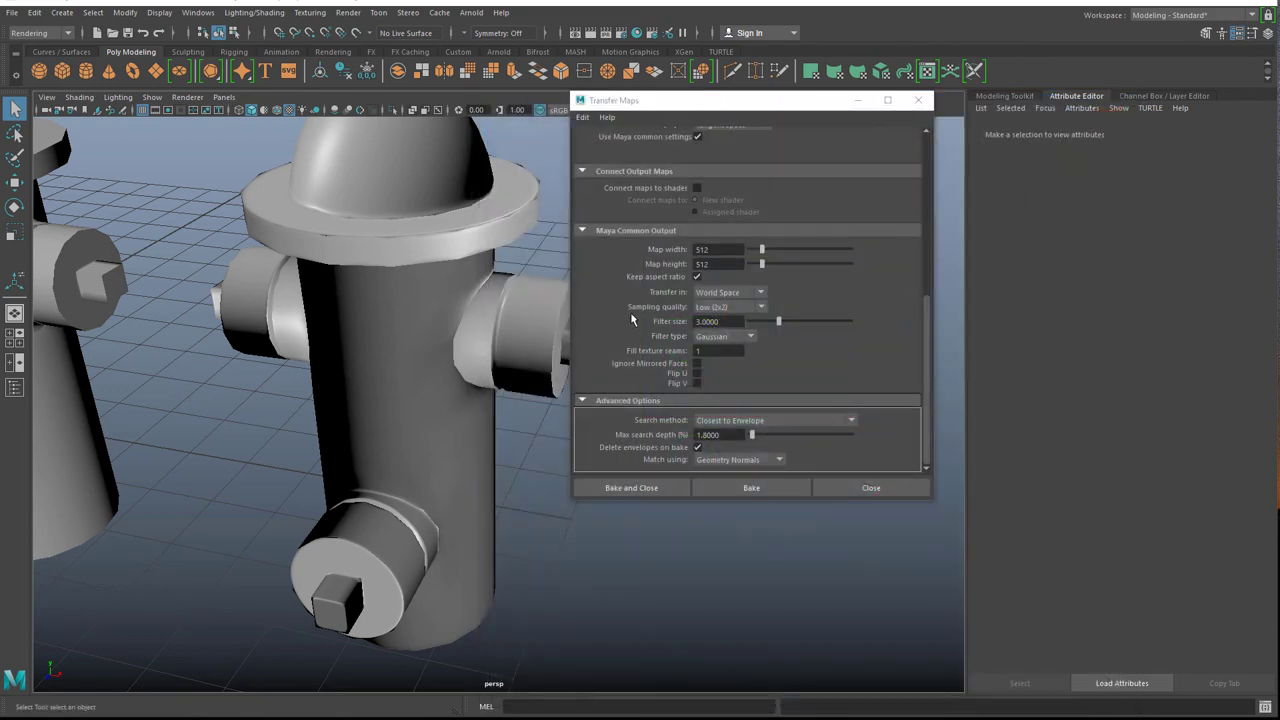
# Set the output map size to 2048 by 2048 and the sampling quality to Medium (4x4).
pyautogui.doubleClick(721, 250)
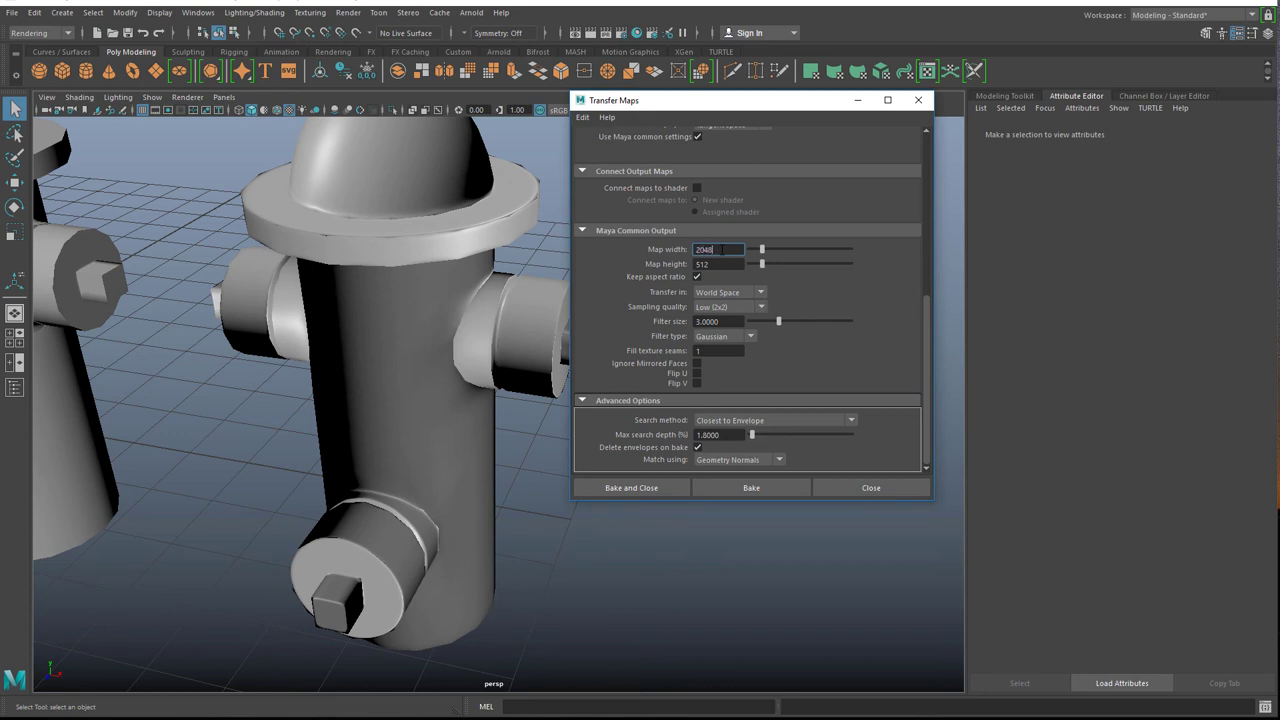
pyautogui.press('Tab')
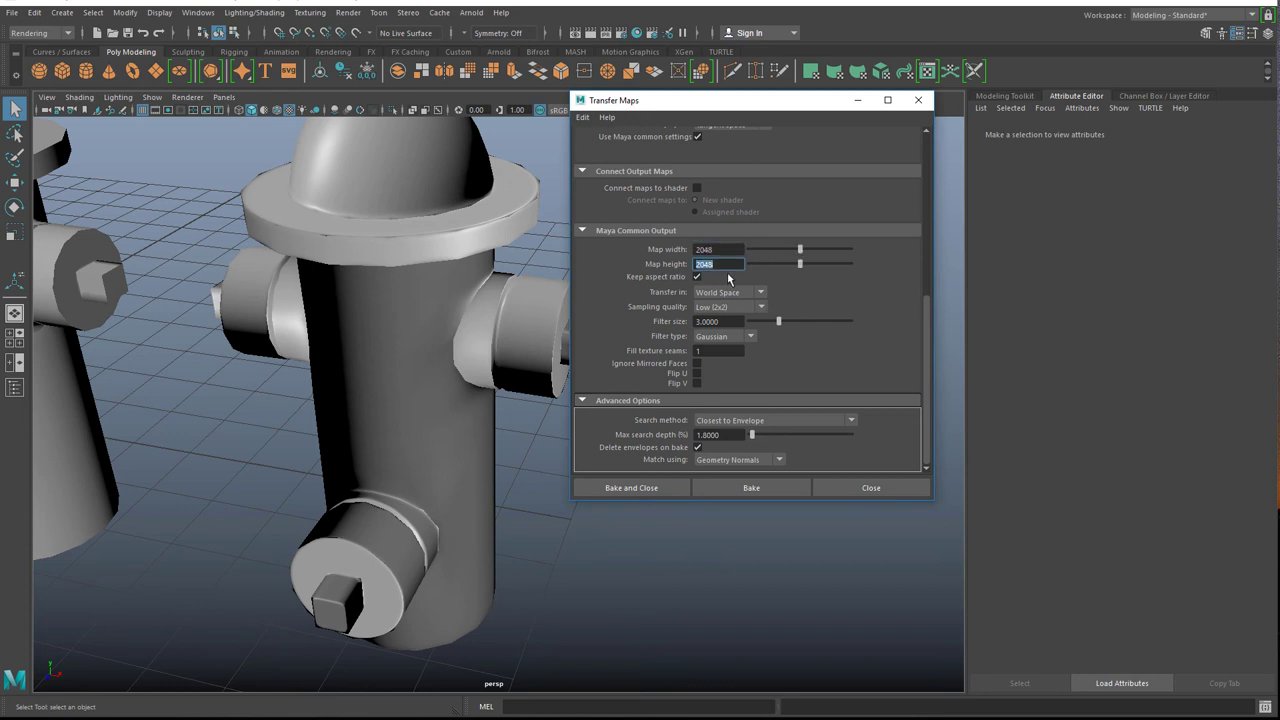
pyautogui.click(728, 307)
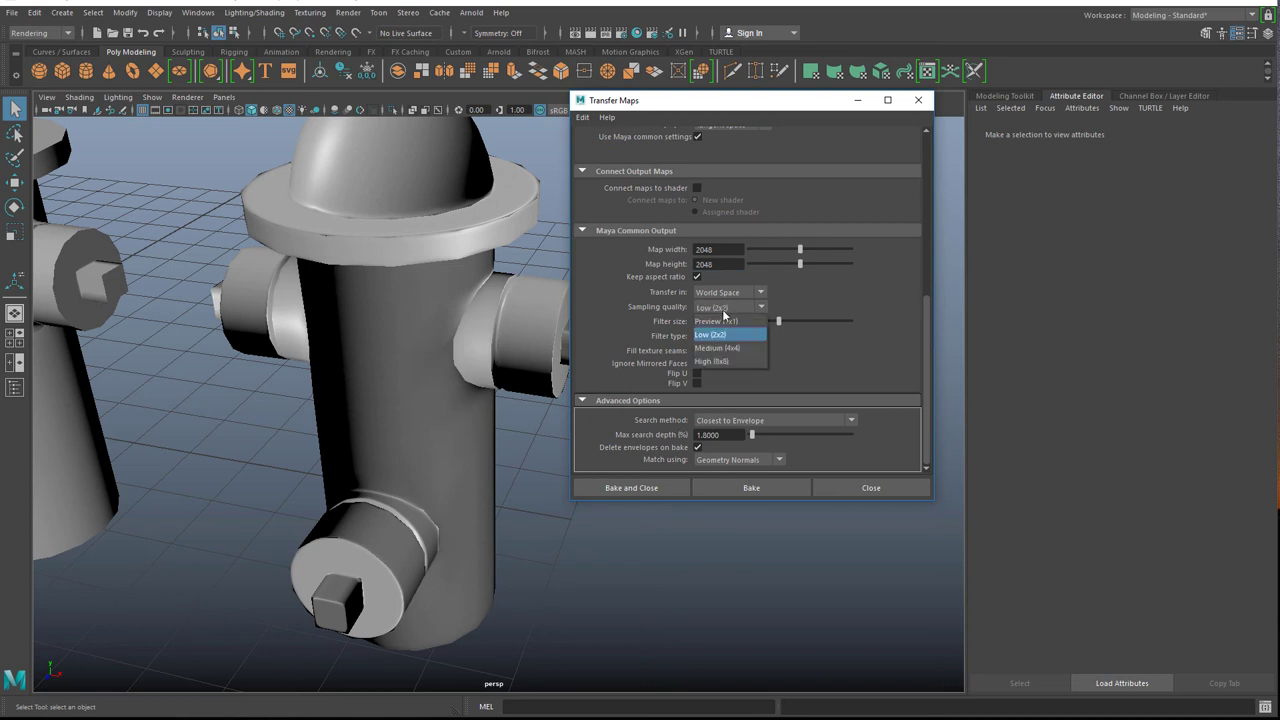
pyautogui.click(713, 348)
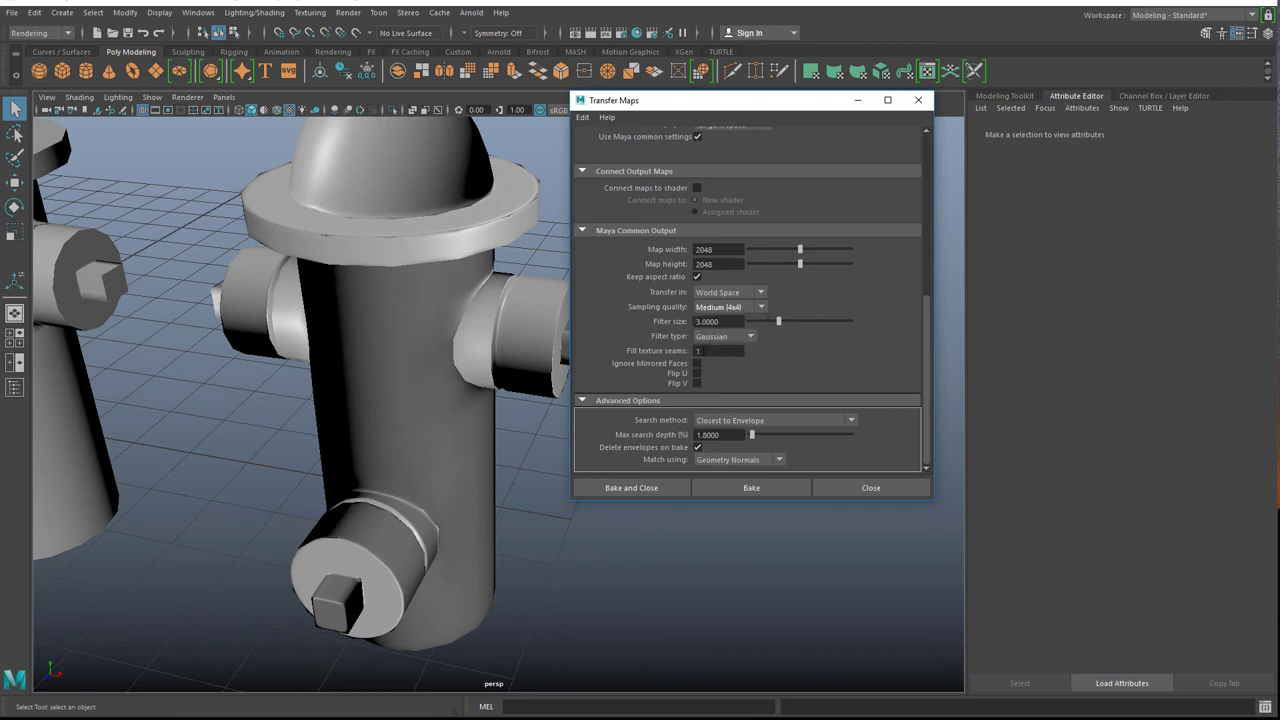
# Set the filter size to 1.4 and bake the normal map again.
pyautogui.click(736, 322)
pyautogui.write('1.4')
pyautogui.press('Return')
pyautogui.click(718, 486)
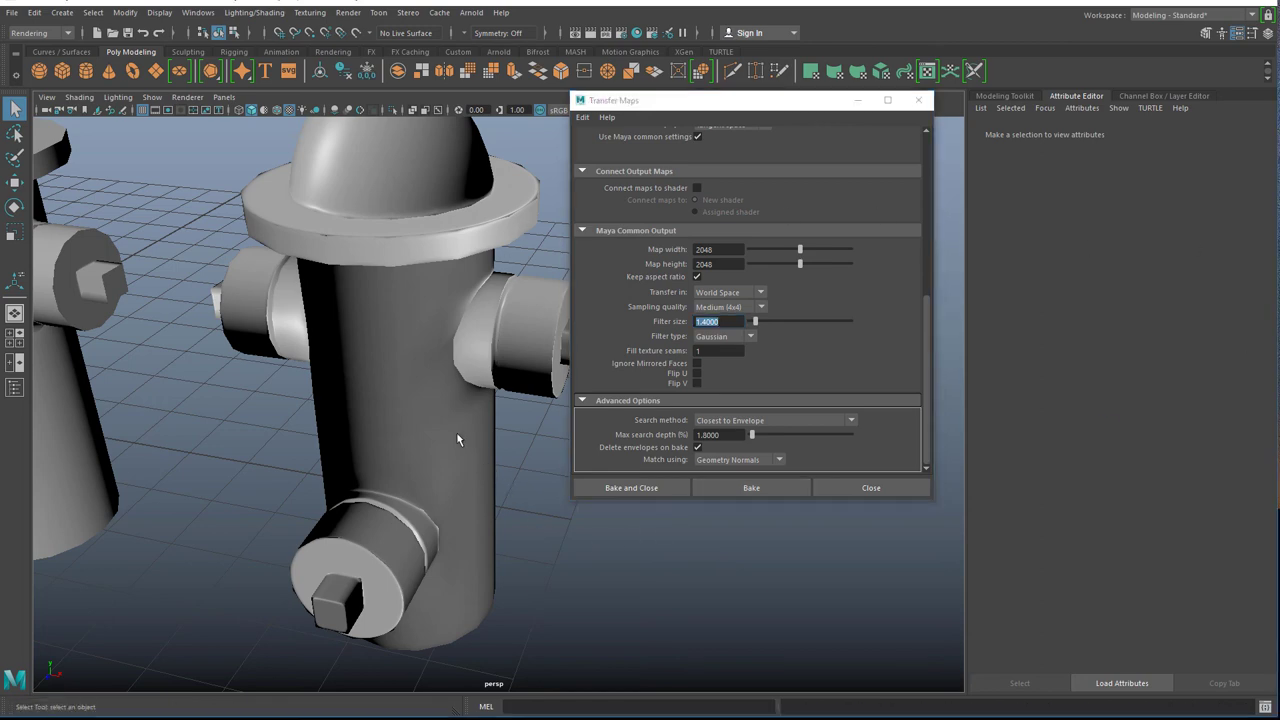
# Reload the higher-resolution FH_Normal.png in the hydrant copy's bump texture and clear the selection.
pyautogui.click(1244, 337)
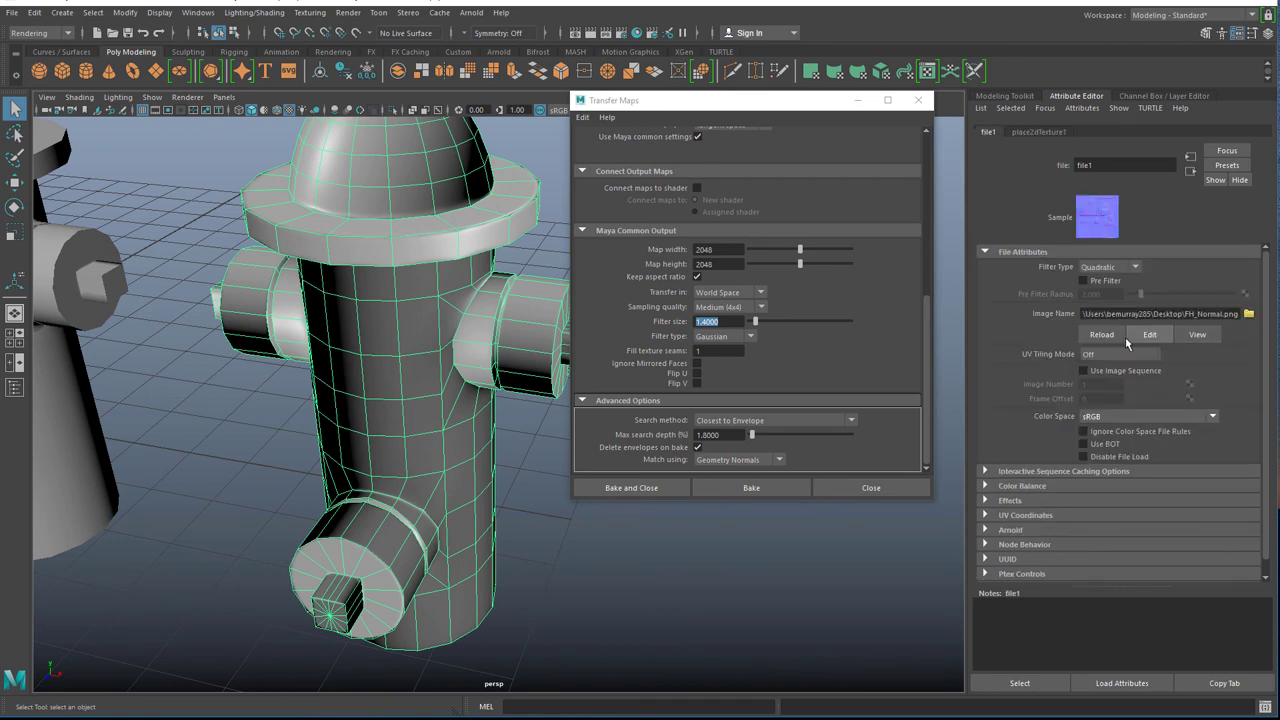
pyautogui.click(1102, 336)
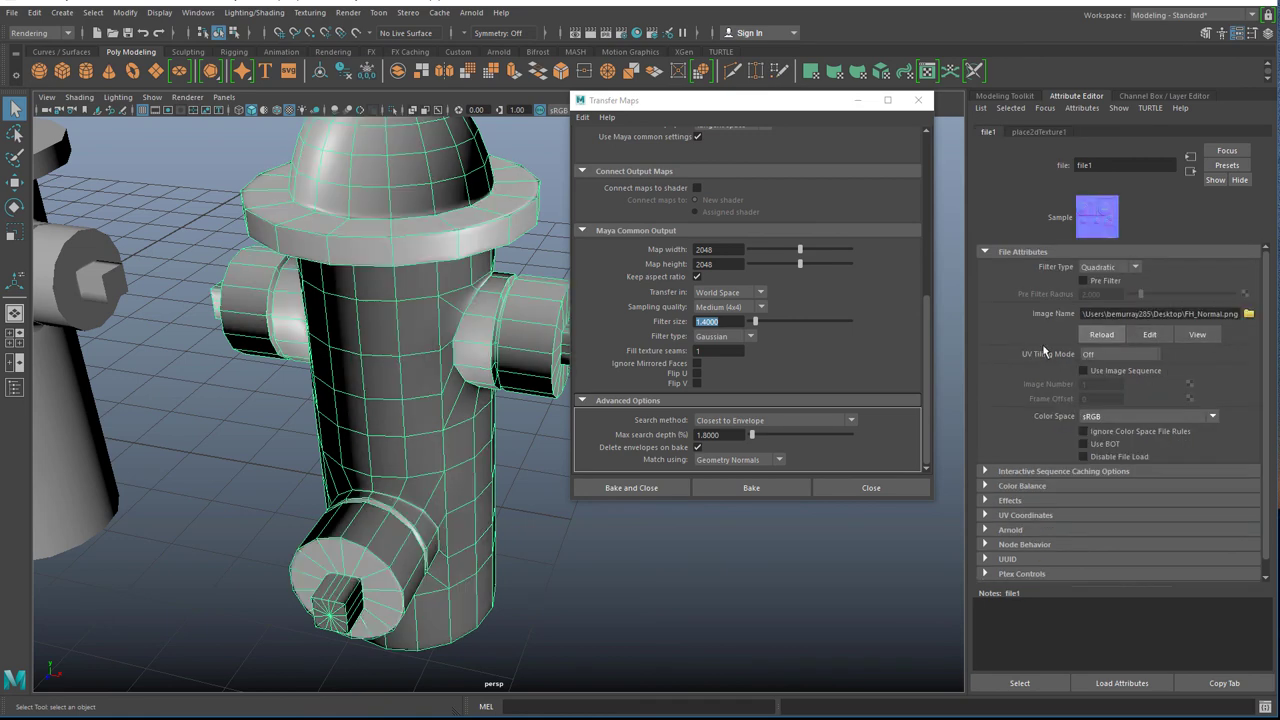
pyautogui.click(541, 575)
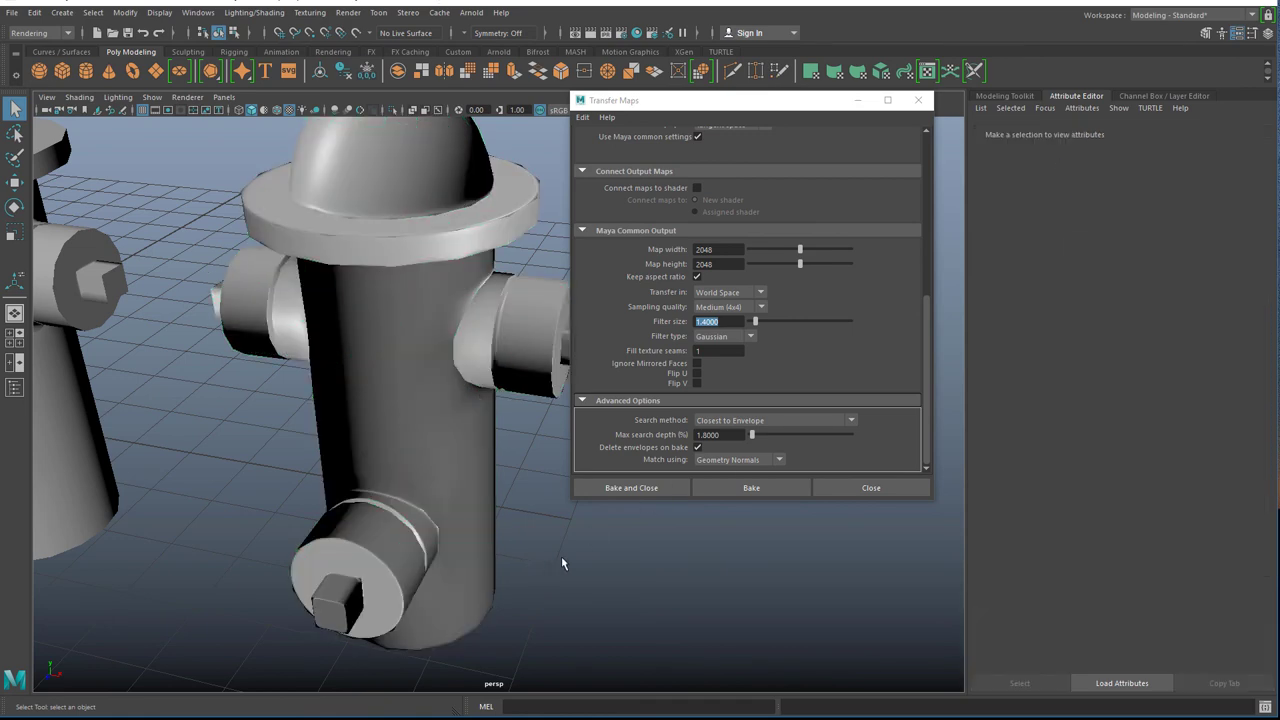
# Compare the updated hydrant copy with the higher-resolution FH_Normal.png image and return to the scene.
pyautogui.keyDown('alt'); pyautogui.moveTo(380, 340); pyautogui.dragTo(326, 340); pyautogui.keyUp('alt')
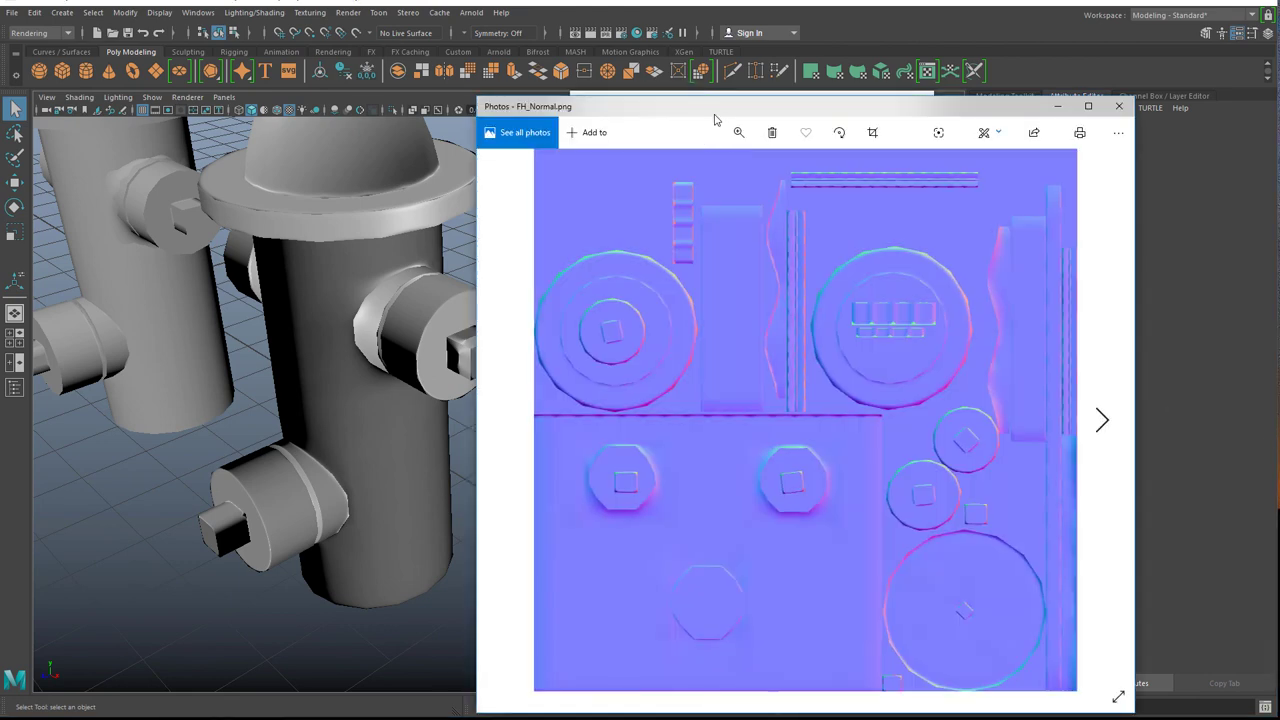
pyautogui.moveTo(714, 118); pyautogui.dragTo(598, 74)
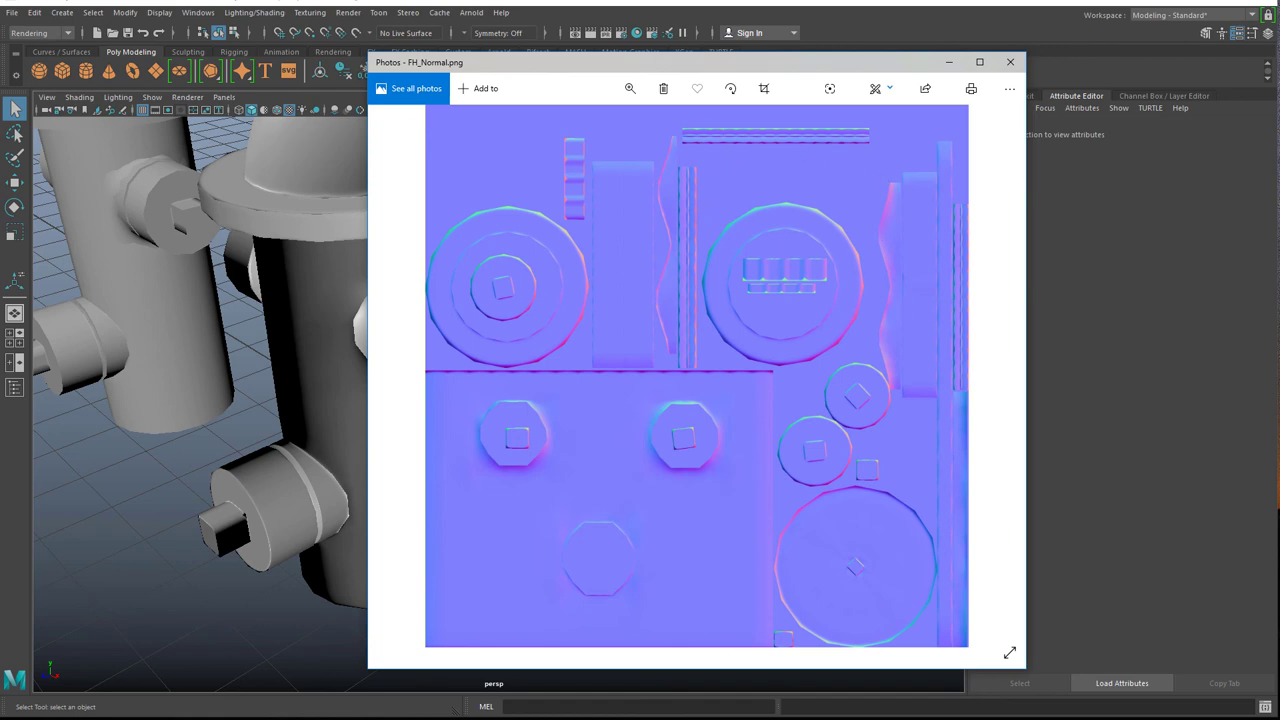
pyautogui.hotkey('alt', 'Tab')
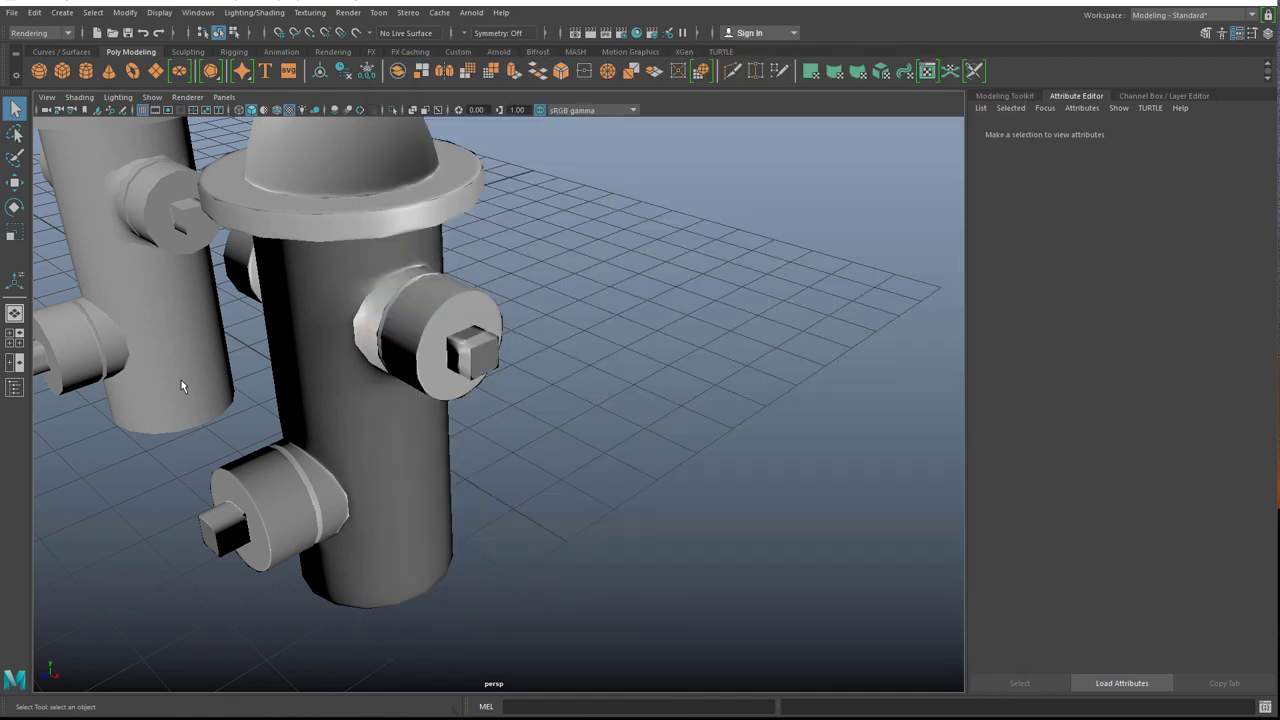
# Select the normal-mapped hydrant copy and delete all construction history in the scene.
pyautogui.click(378, 337)
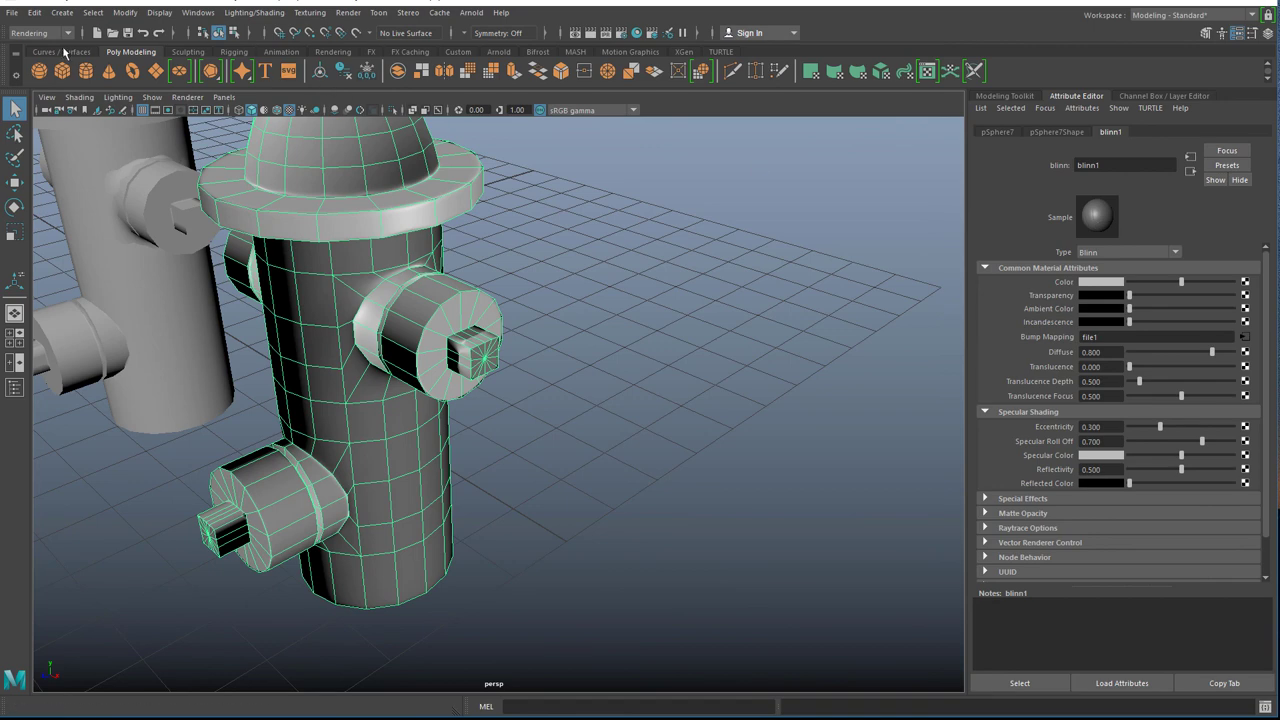
pyautogui.click(35, 13)
pyautogui.moveTo(144, 185)
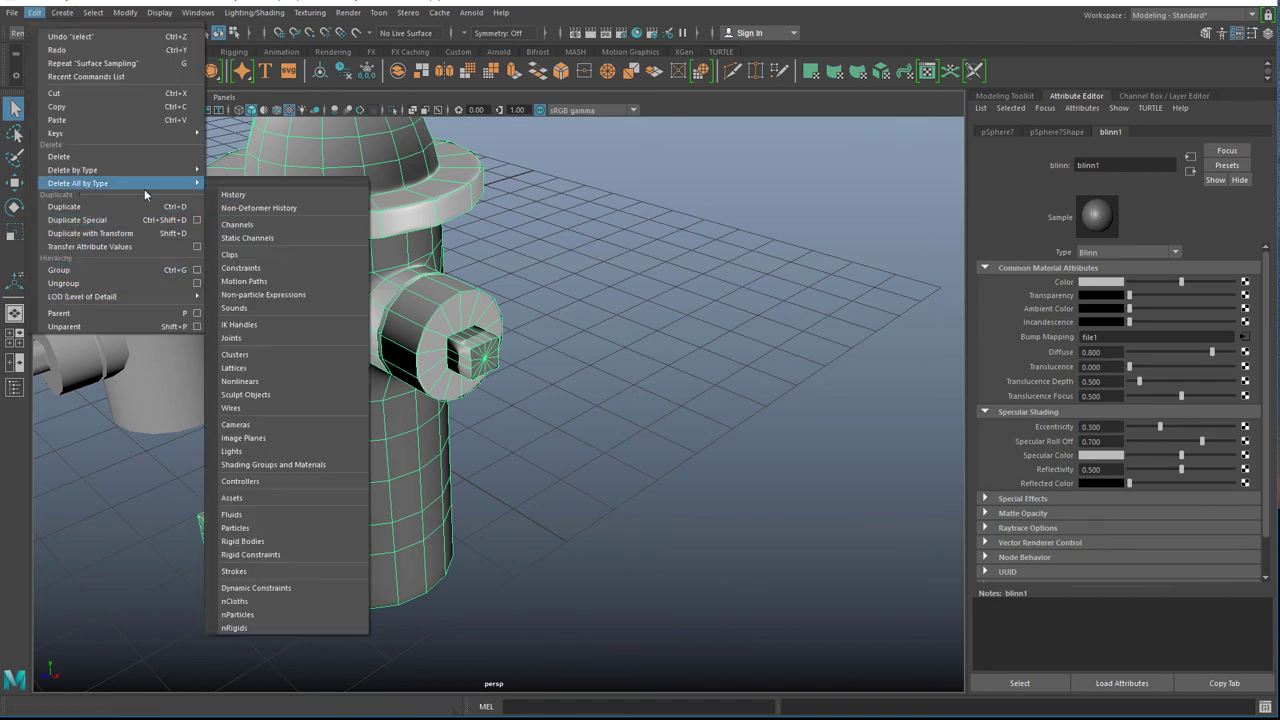
pyautogui.click(281, 195)
# Run Export Selection on the normal-mapped hydrant, clear the selection and switch to the Unity project.
pyautogui.click(12, 12)
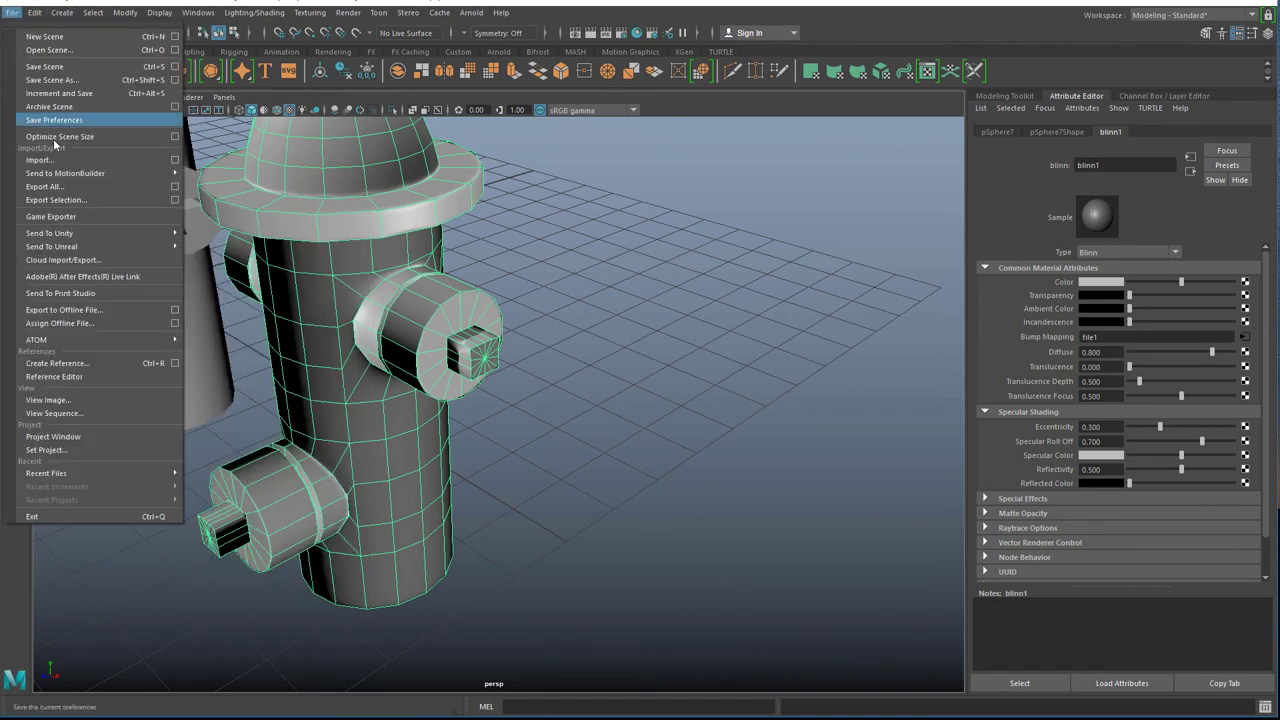
pyautogui.click(58, 205)
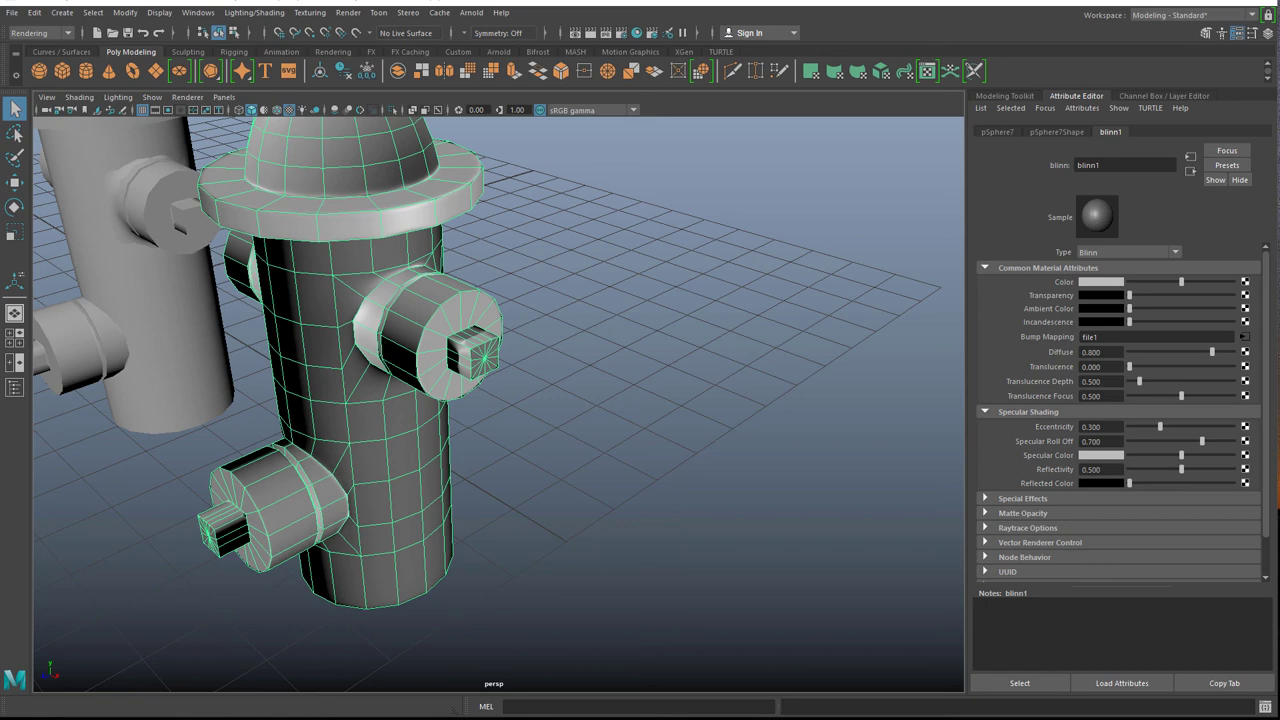
pyautogui.click(729, 218)
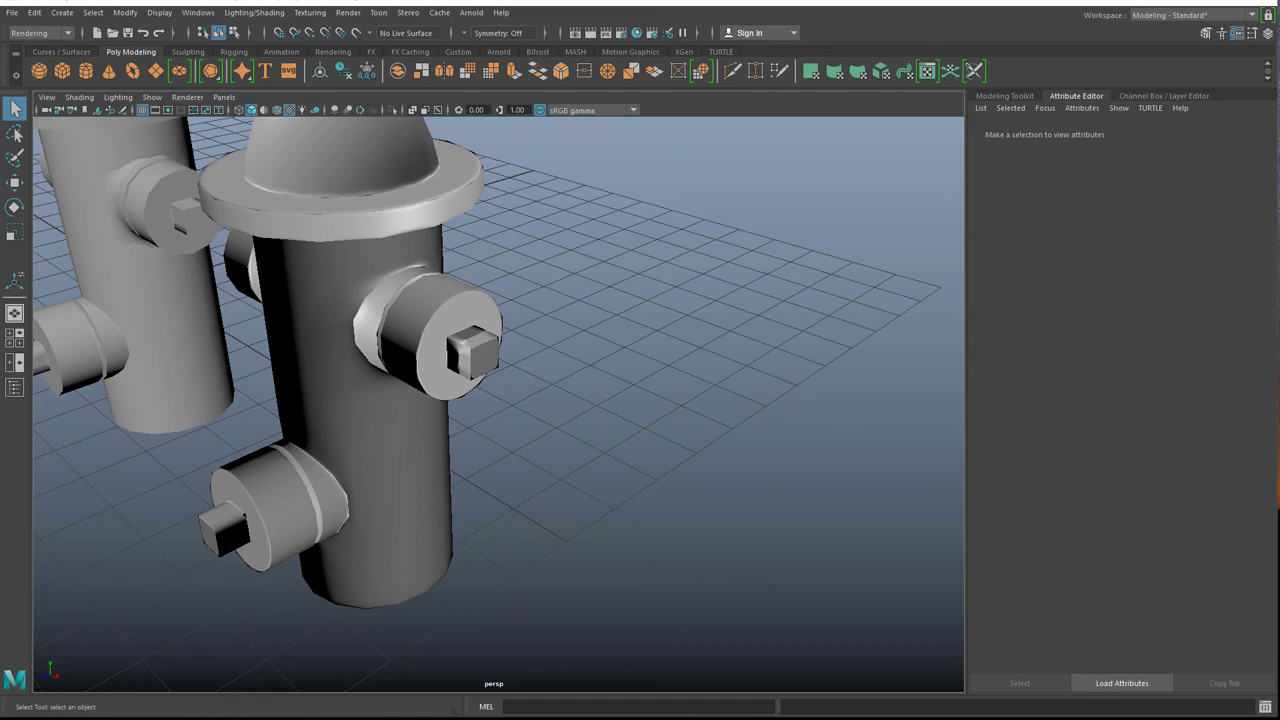
pyautogui.hotkey('alt', 'Tab')
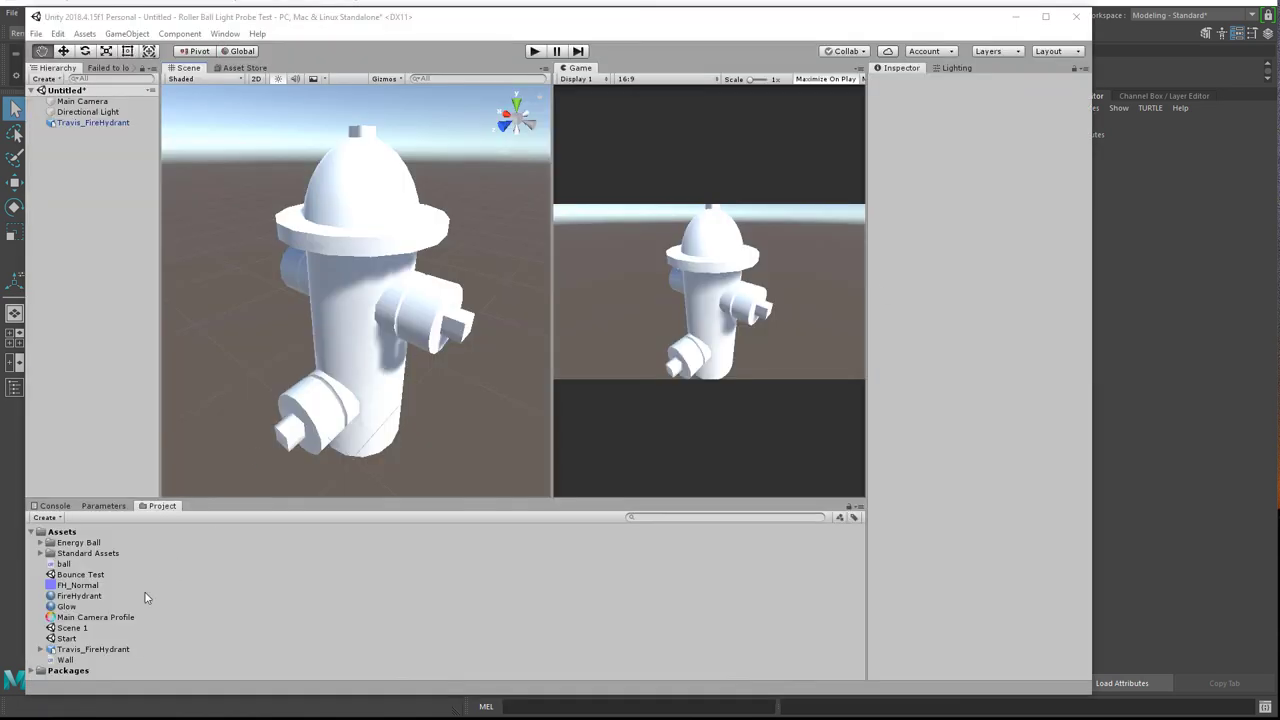
# Assign the FH_Normal texture to the Normal Map slot of the FireHydrant material.
pyautogui.click(80, 586)
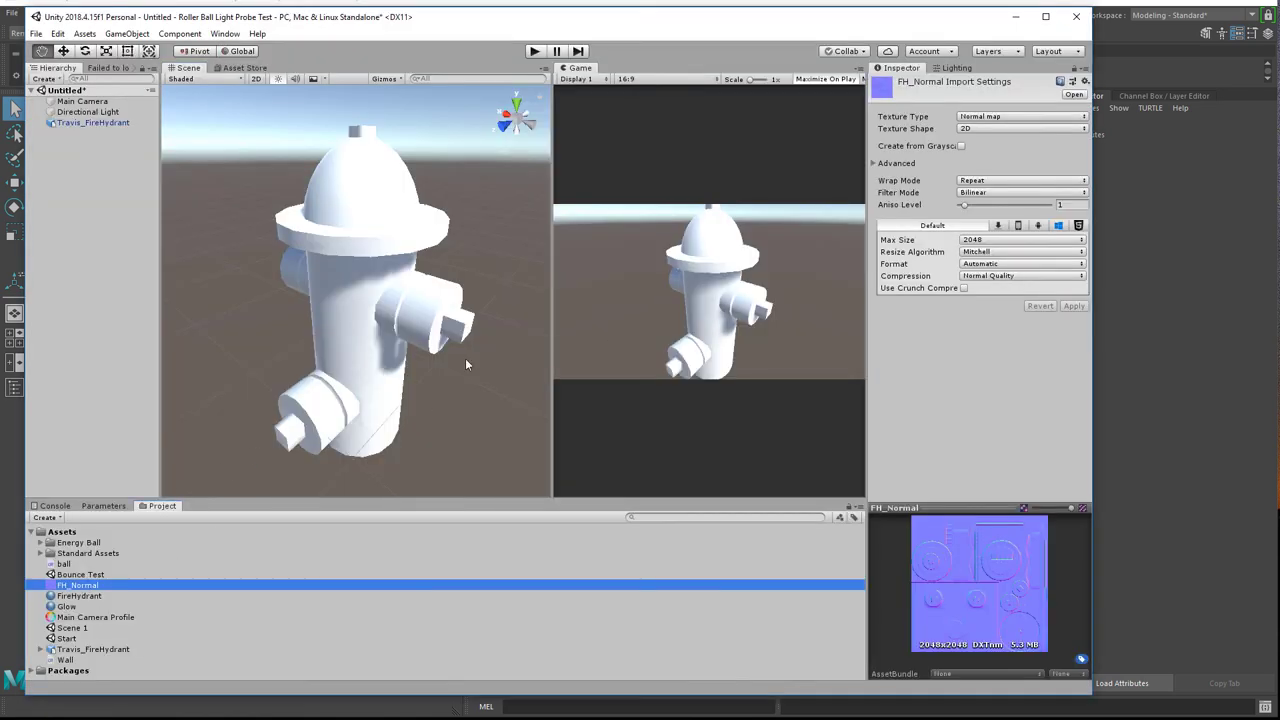
pyautogui.click(100, 123)
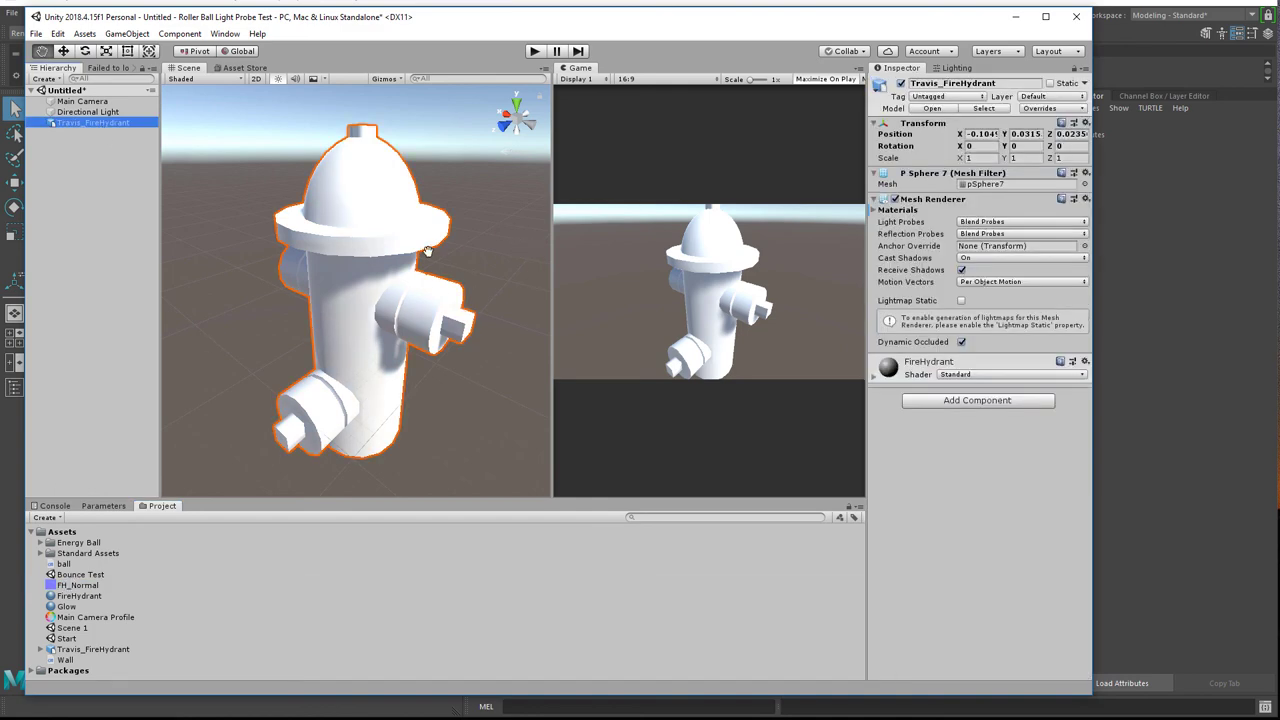
pyautogui.click(80, 597)
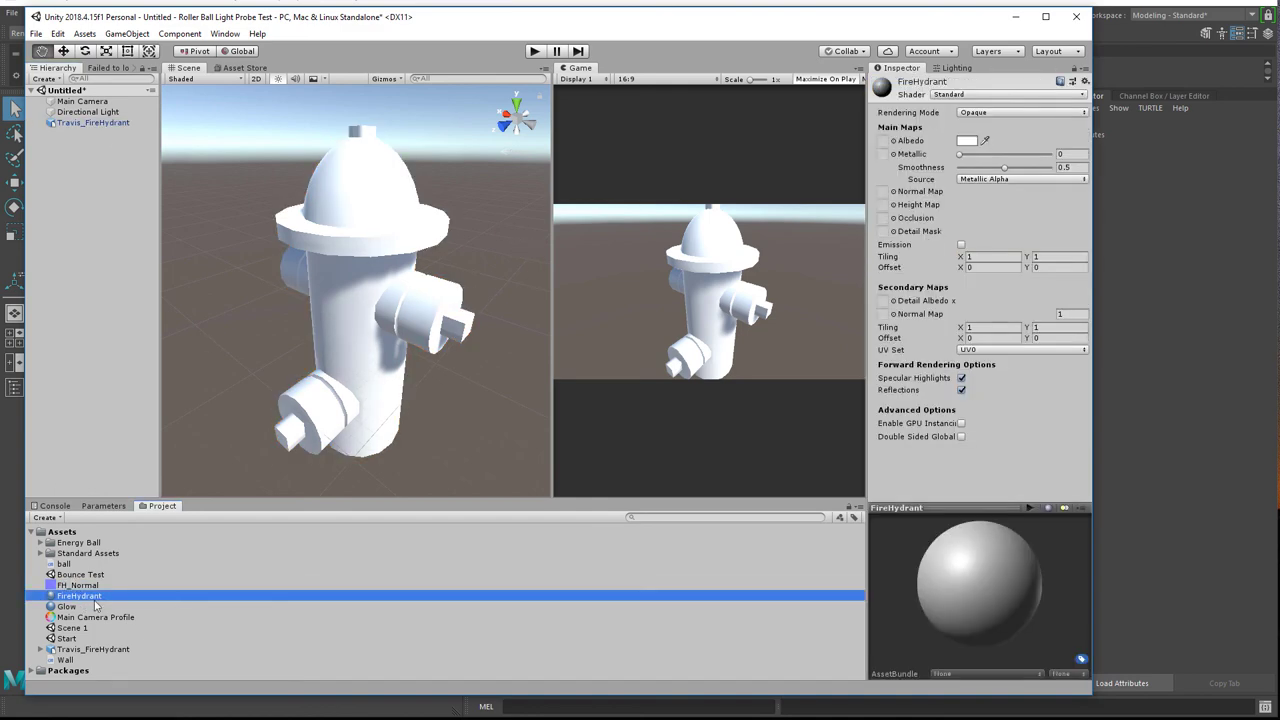
pyautogui.moveTo(103, 584); pyautogui.dragTo(887, 196)
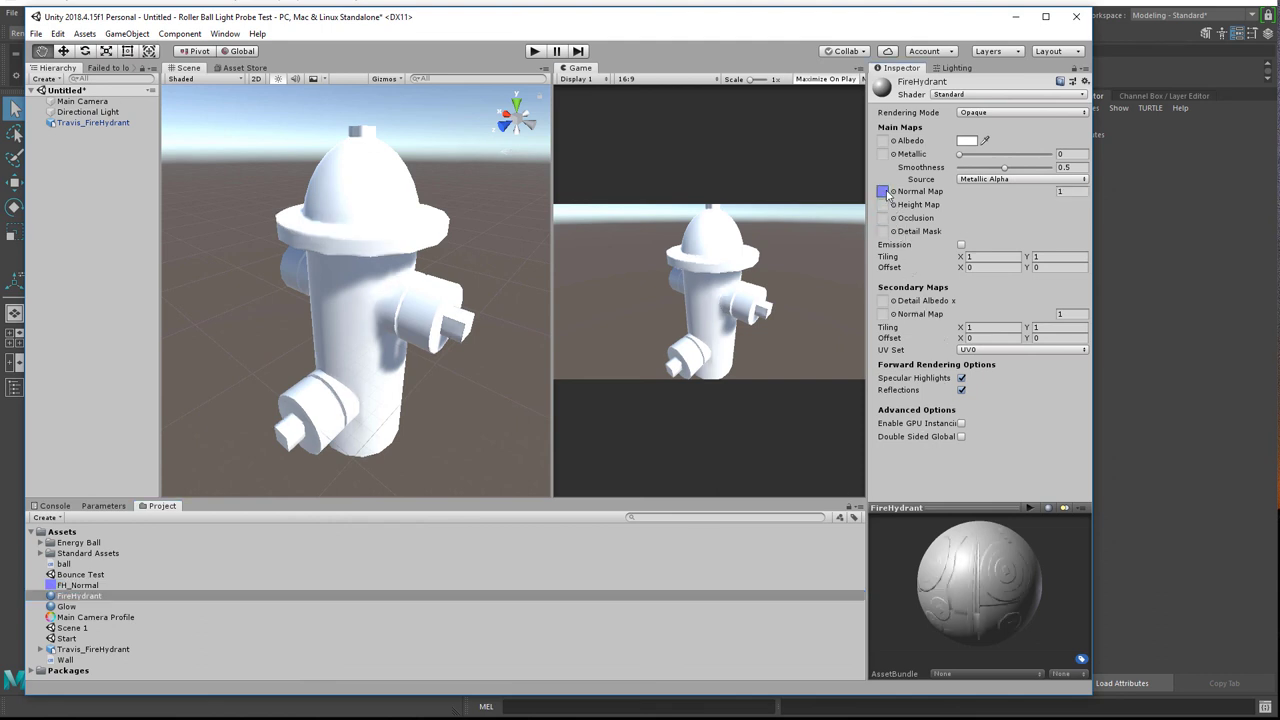
pyautogui.moveTo(299, 278)
pyautogui.keyDown('alt'); pyautogui.mouseDown()
pyautogui.moveTo(272, 256)
pyautogui.moveTo(299, 259)
pyautogui.mouseUp(); pyautogui.keyUp('alt')
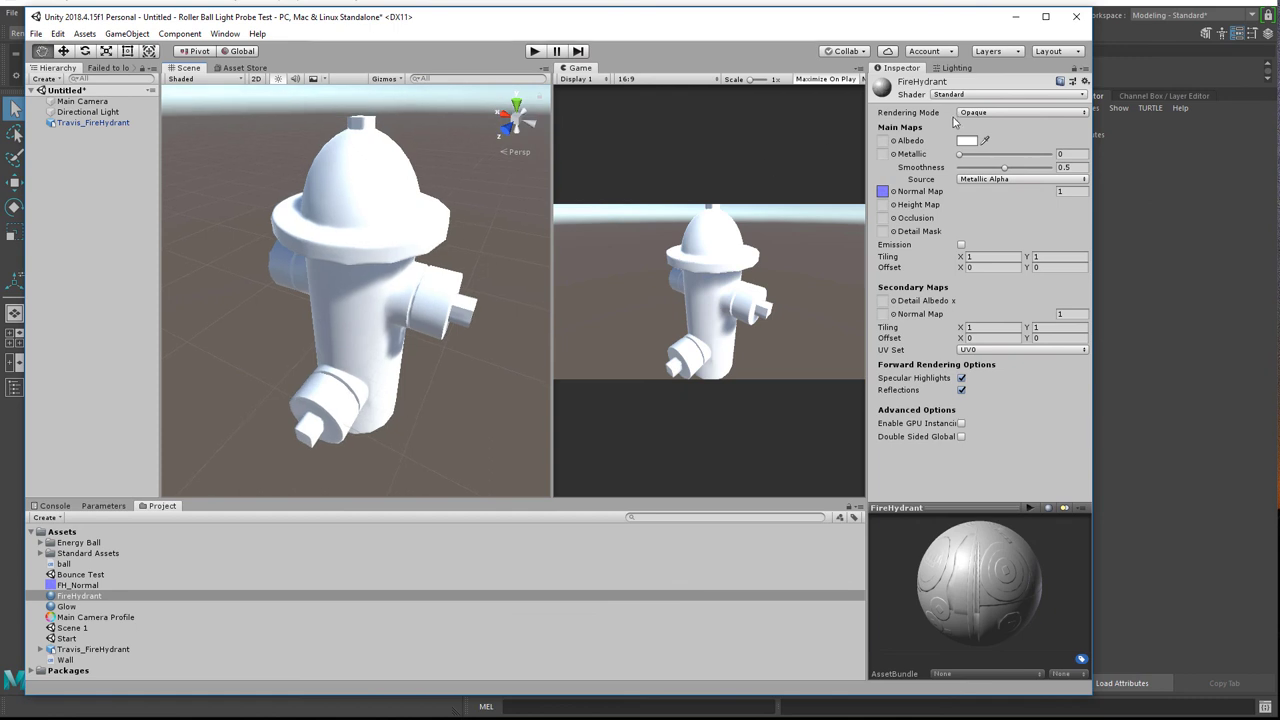
# Set the FireHydrant material's albedo to dark red (A41111) and its smoothness to 0.713.
pyautogui.click(965, 142)
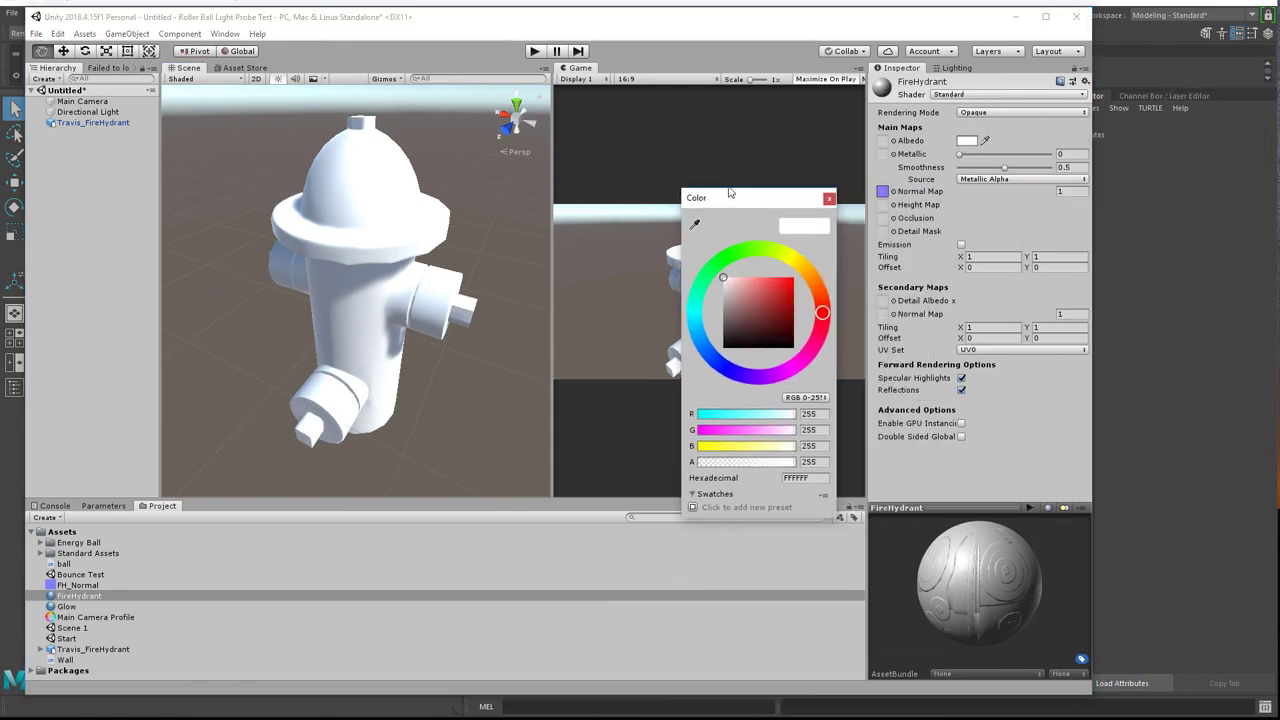
pyautogui.moveTo(756, 314)
pyautogui.mouseDown()
pyautogui.moveTo(754, 293)
pyautogui.moveTo(778, 298)
pyautogui.moveTo(800, 332)
pyautogui.moveTo(805, 321)
pyautogui.moveTo(765, 323)
pyautogui.mouseUp()
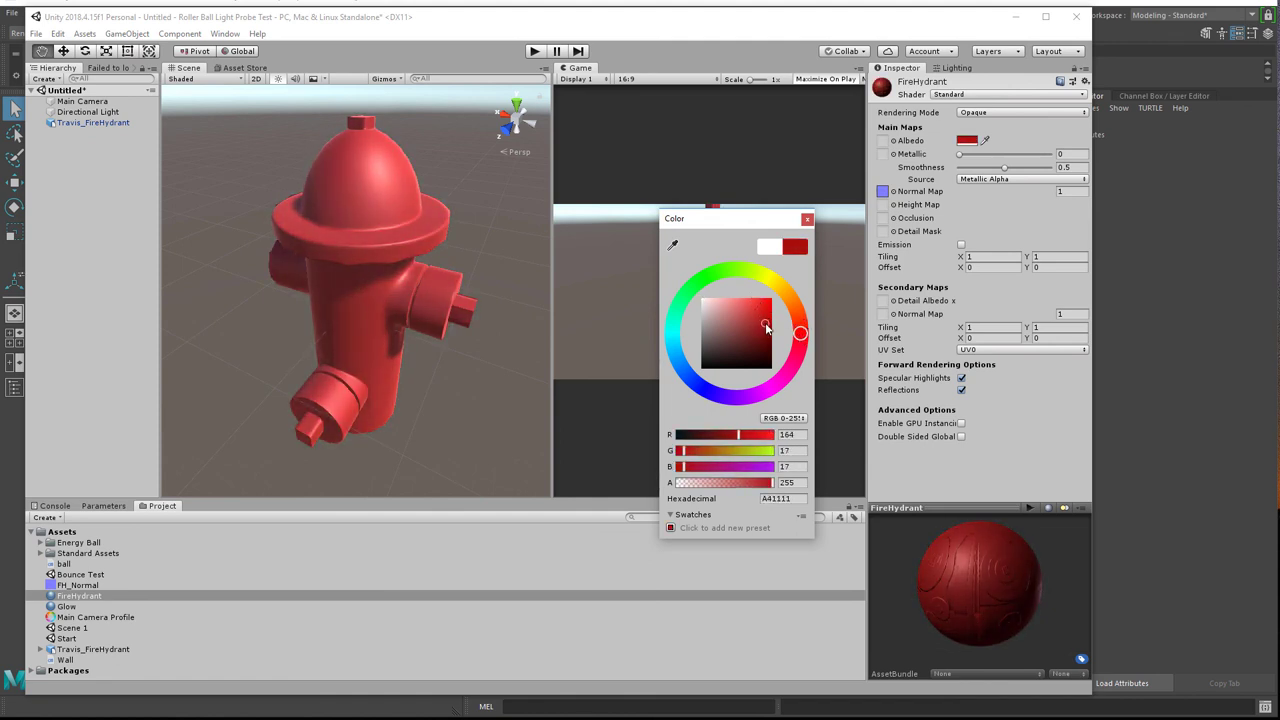
pyautogui.click(807, 218)
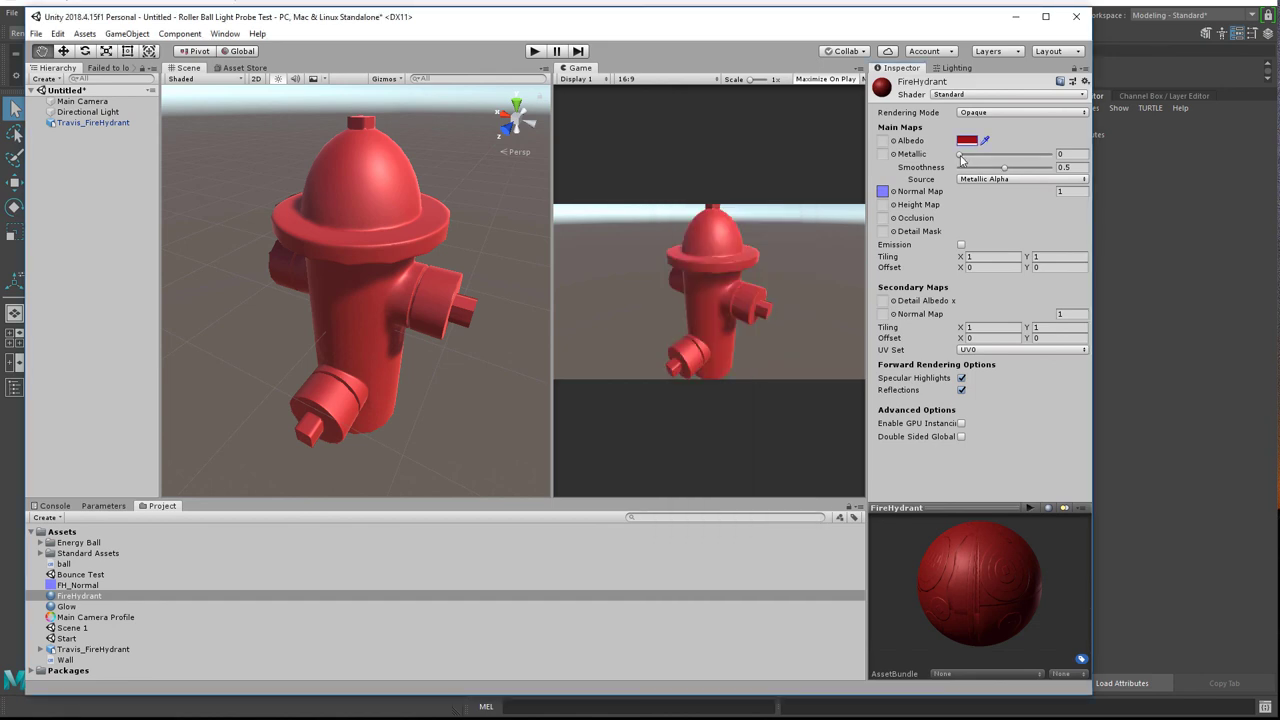
pyautogui.moveTo(962, 156); pyautogui.dragTo(1025, 181)
# Examine the normal-mapped red hydrant's surface and shading up close and from all sides in a widened Scene view.
pyautogui.click(324, 373)
pyautogui.scroll(8, 346, 382)
pyautogui.keyDown('alt'); pyautogui.moveTo(348, 358); pyautogui.dragTo(293, 266); pyautogui.keyUp('alt')
pyautogui.scroll(-6, 320, 300)
pyautogui.moveTo(337, 320)
pyautogui.keyDown('alt'); pyautogui.mouseDown()
pyautogui.moveTo(234, 289)
pyautogui.moveTo(566, 298)
pyautogui.moveTo(340, 324)
pyautogui.mouseUp(); pyautogui.keyUp('alt')
pyautogui.moveTo(339, 324); pyautogui.dragTo(315, 281, button='right')
pyautogui.keyDown('alt'); pyautogui.moveTo(315, 281); pyautogui.dragTo(310, 150, button='middle'); pyautogui.keyUp('alt')
pyautogui.keyDown('alt'); pyautogui.moveTo(284, 330); pyautogui.dragTo(592, 228); pyautogui.keyUp('alt')
pyautogui.moveTo(390, 264)
pyautogui.mouseDown(button='right')
pyautogui.moveTo(463, 177)
pyautogui.moveTo(440, 300)
pyautogui.moveTo(400, 274)
pyautogui.mouseUp(button='right')
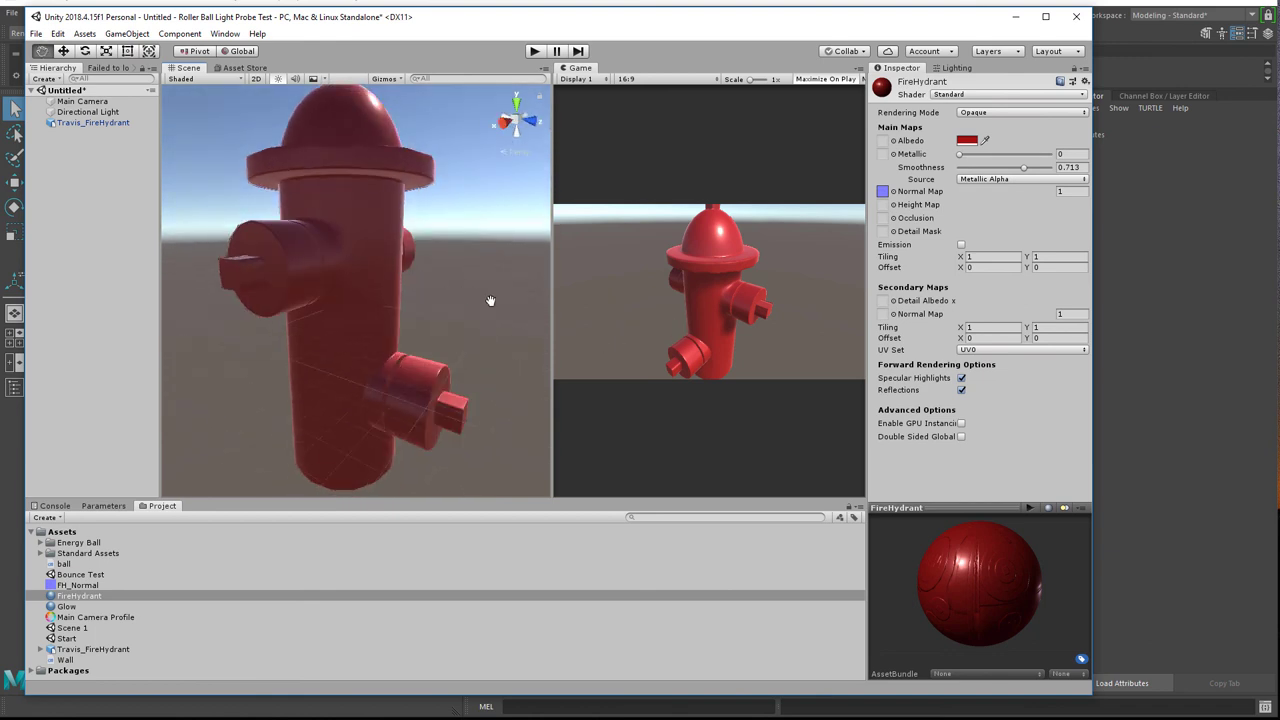
pyautogui.keyDown('alt'); pyautogui.moveTo(466, 287); pyautogui.dragTo(798, 289); pyautogui.keyUp('alt')
pyautogui.scroll(-3, 481, 263)
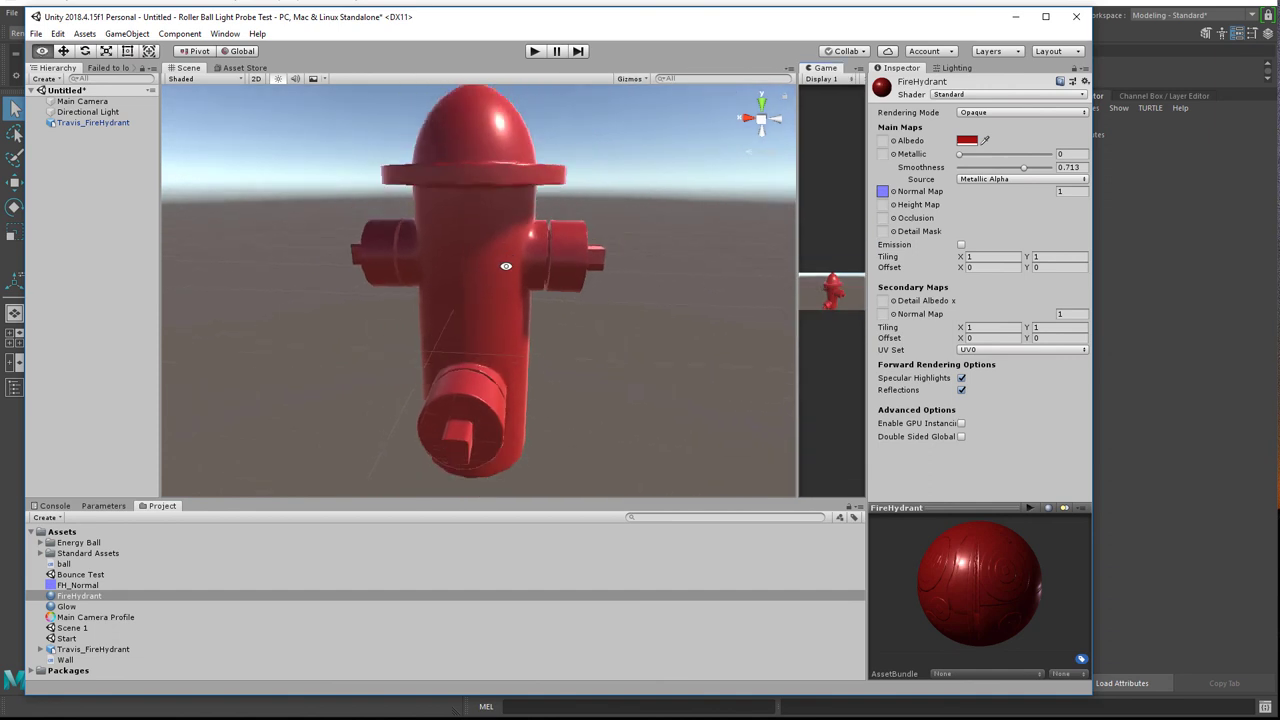
pyautogui.keyDown('alt'); pyautogui.moveTo(508, 266); pyautogui.dragTo(263, 354); pyautogui.keyUp('alt')
# Mark the fire hydrant object in the scene as Static and check its shading.
pyautogui.click(105, 122)
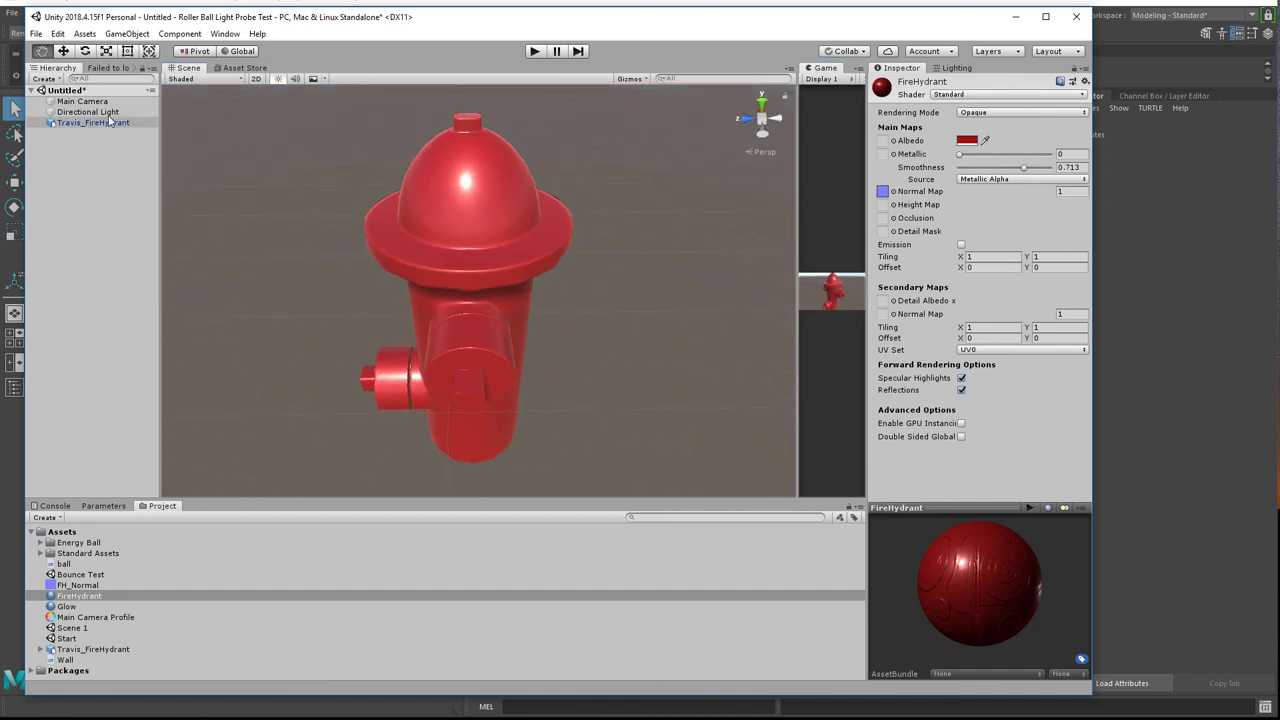
pyautogui.keyDown('alt'); pyautogui.moveTo(380, 306); pyautogui.dragTo(790, 190); pyautogui.keyUp('alt')
pyautogui.click(1060, 86)
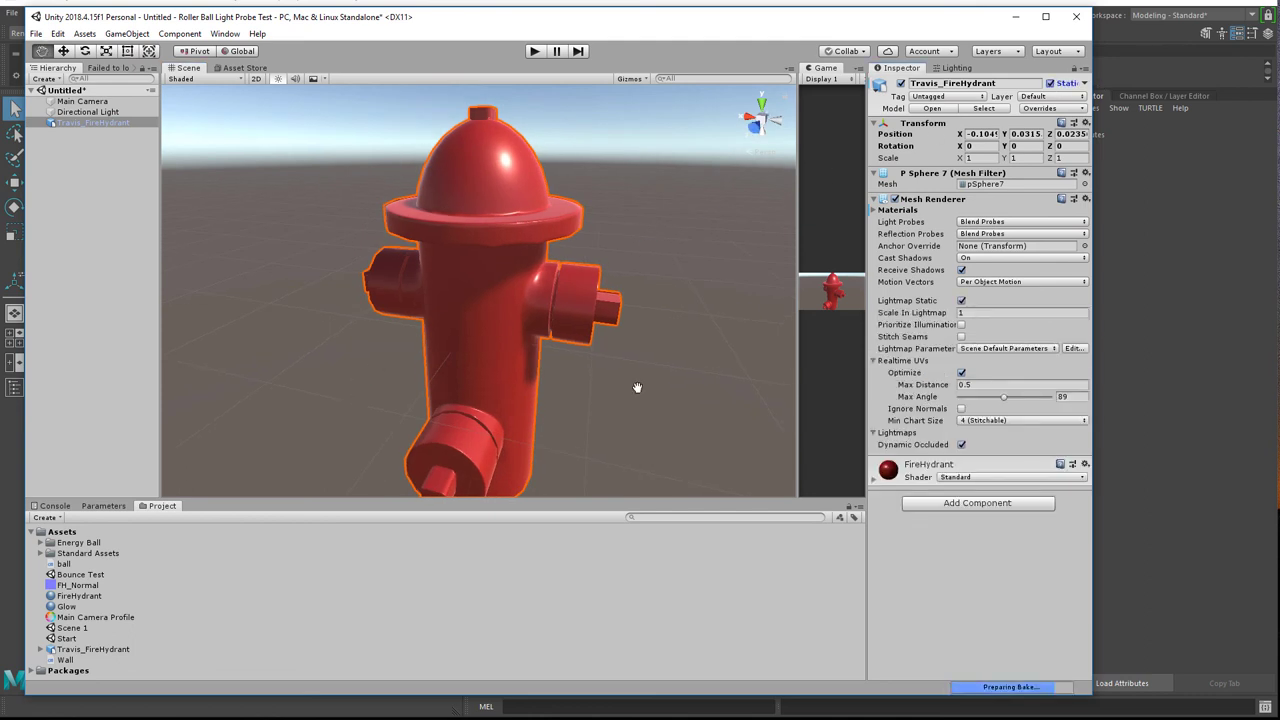
pyautogui.keyDown('alt'); pyautogui.moveTo(597, 374); pyautogui.dragTo(531, 338); pyautogui.keyUp('alt')
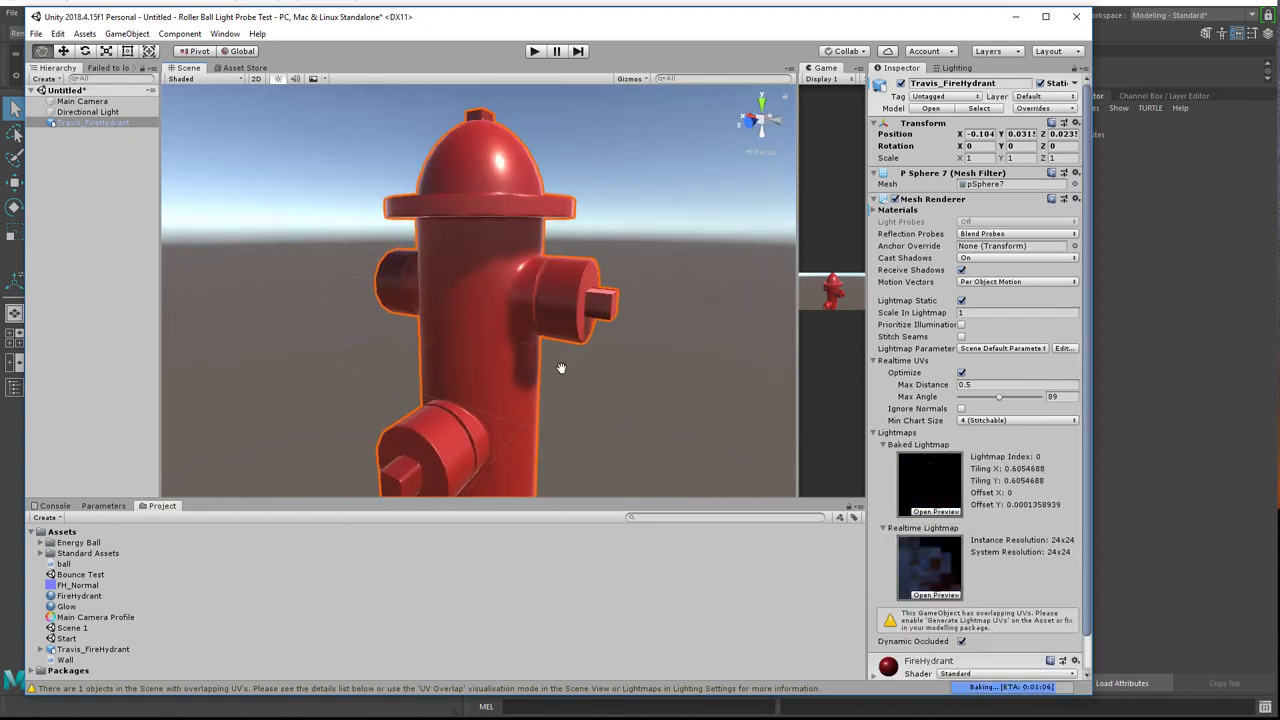
pyautogui.scroll(-2, 590, 376)
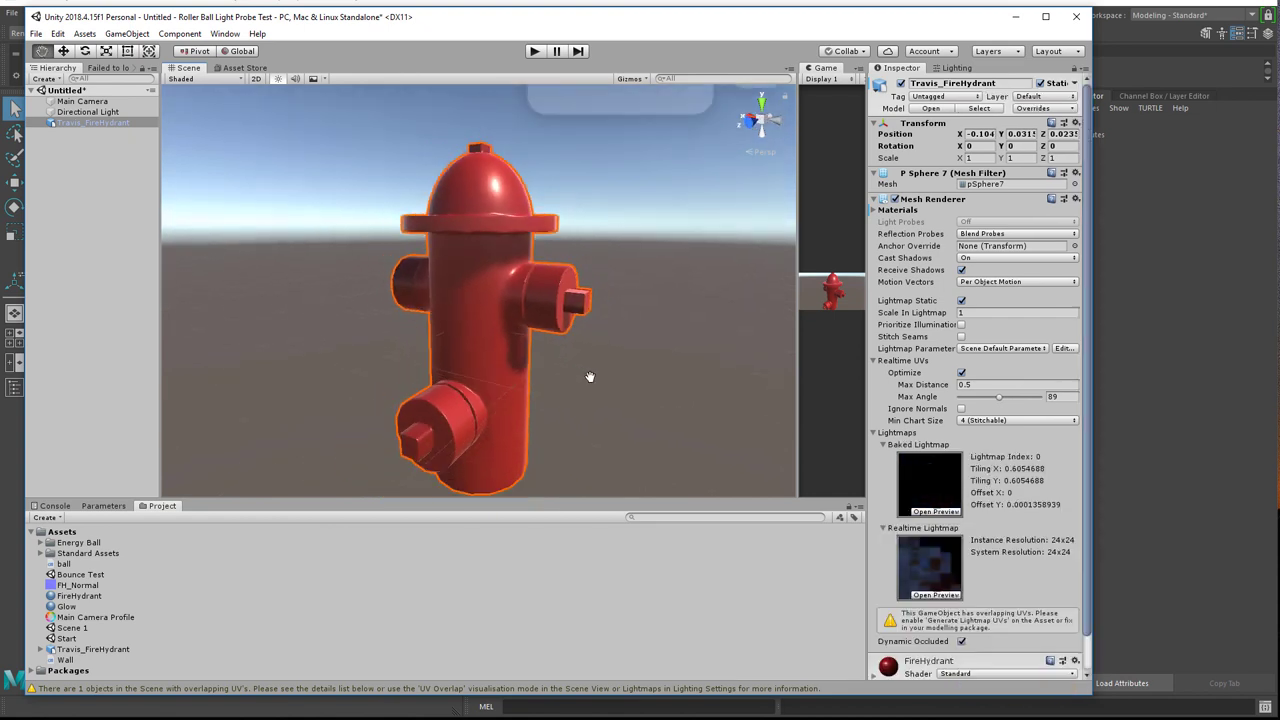
pyautogui.moveTo(588, 376); pyautogui.dragTo(568, 362)
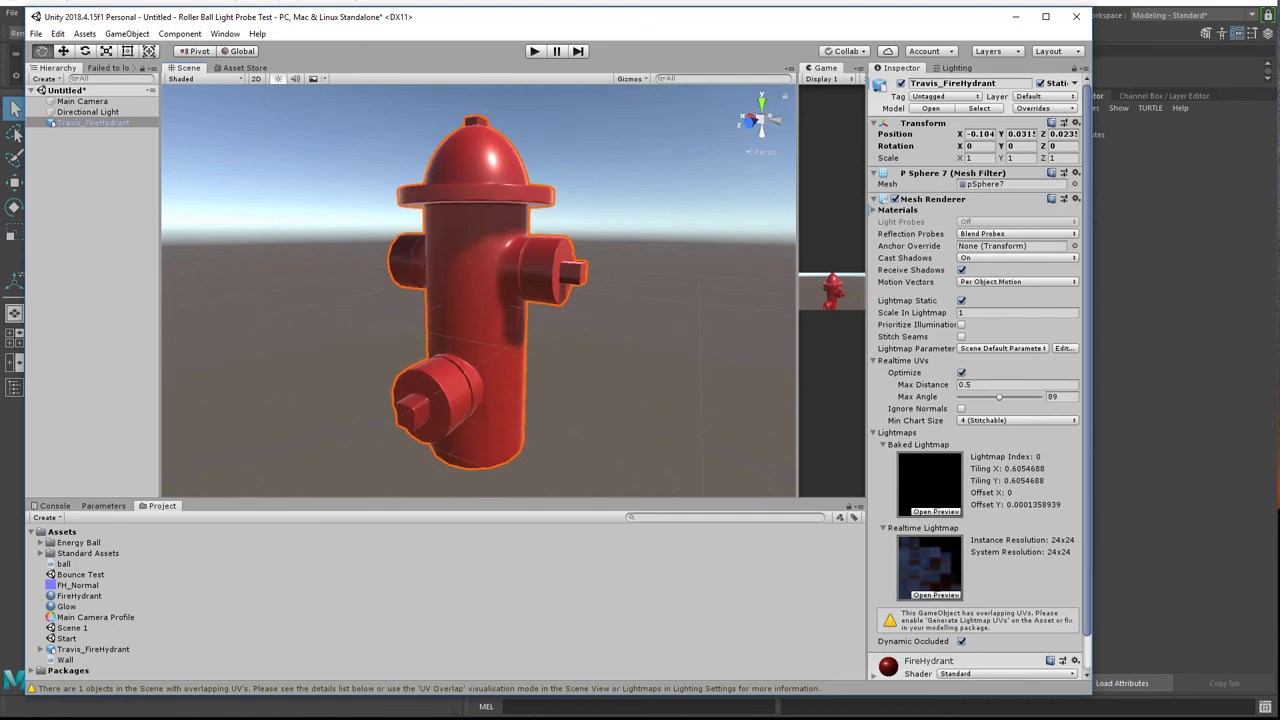